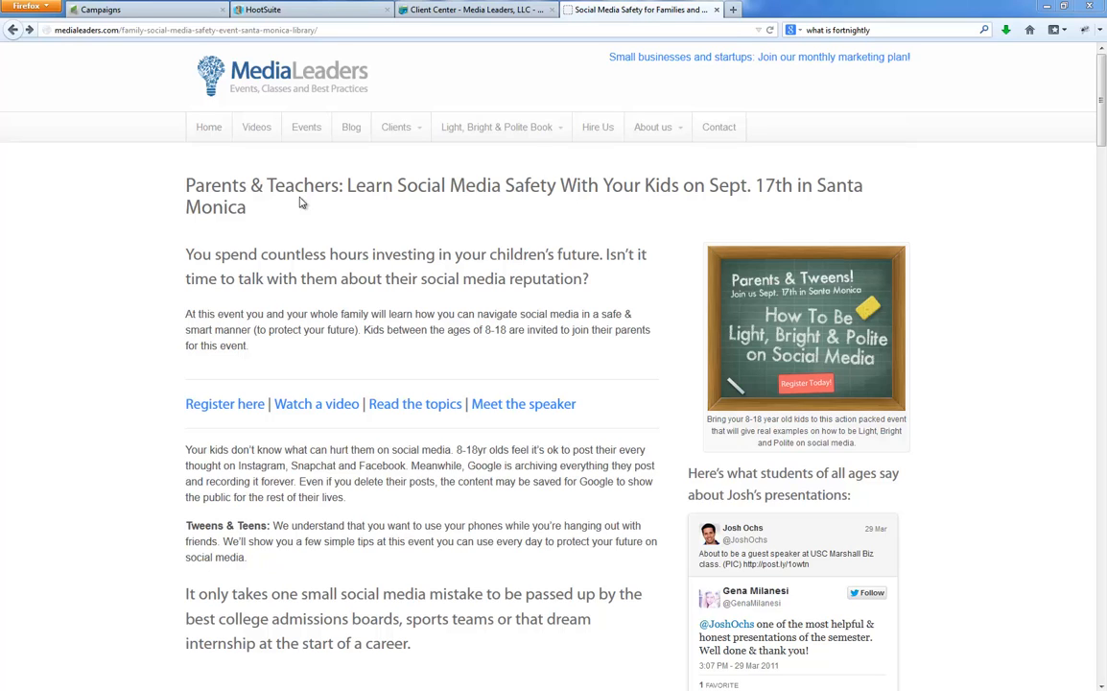
Step: Look at the Light, Bright & Polite book page and return to the family social media safety event page
left_click(496, 128)
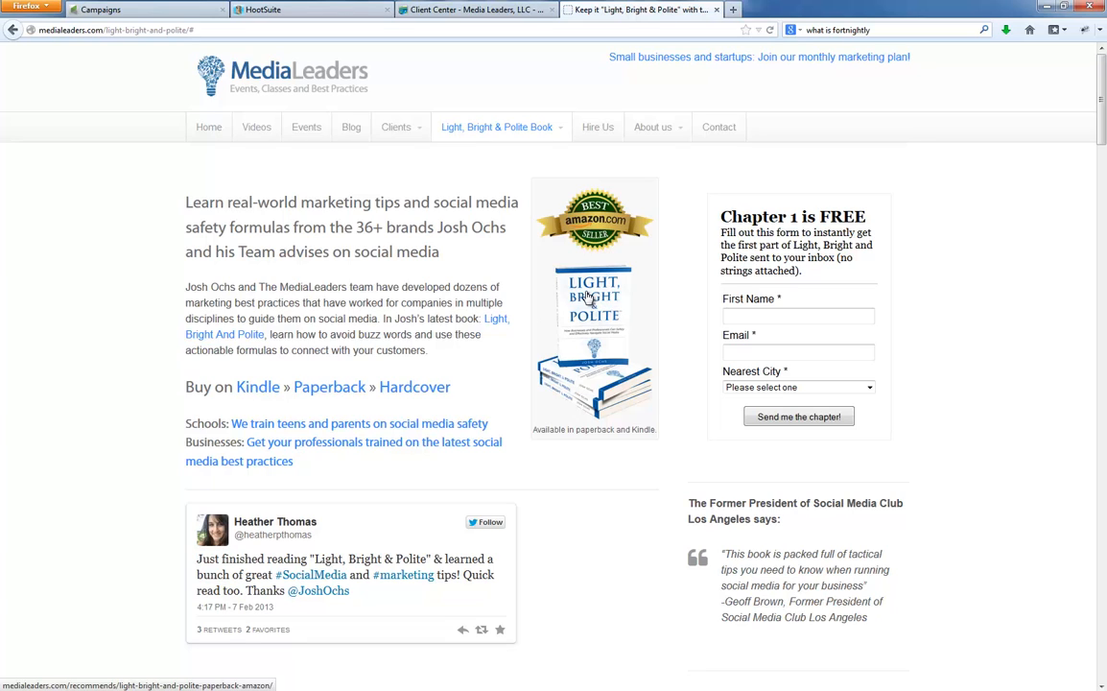
left_click(12, 29)
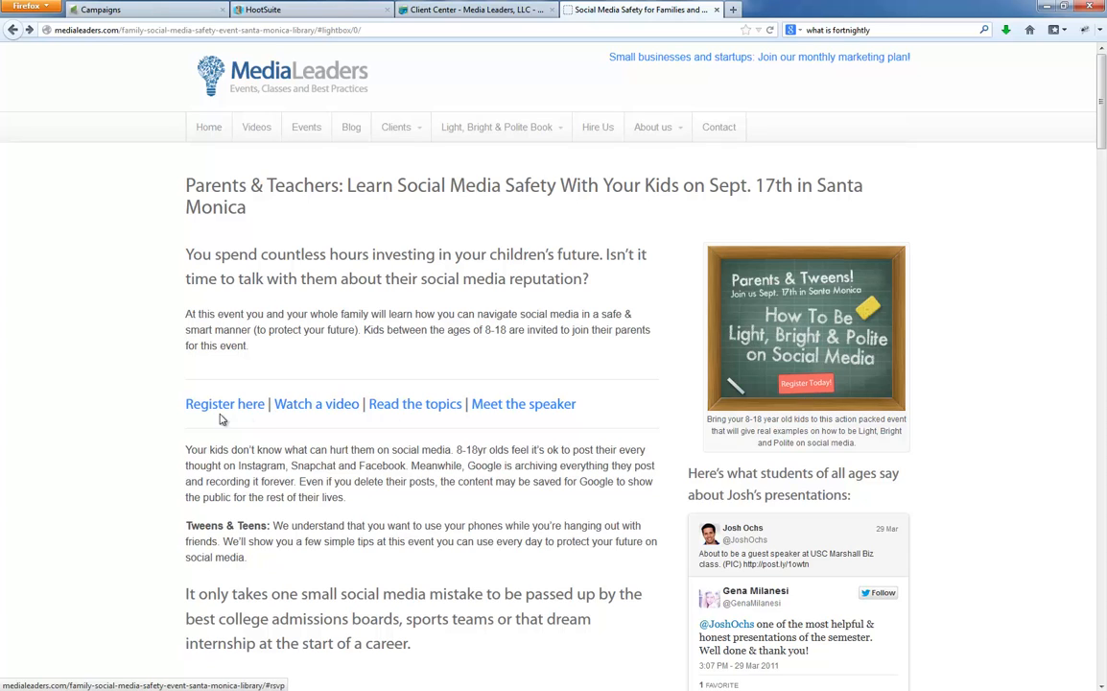
scroll(553, 468, "down", 4)
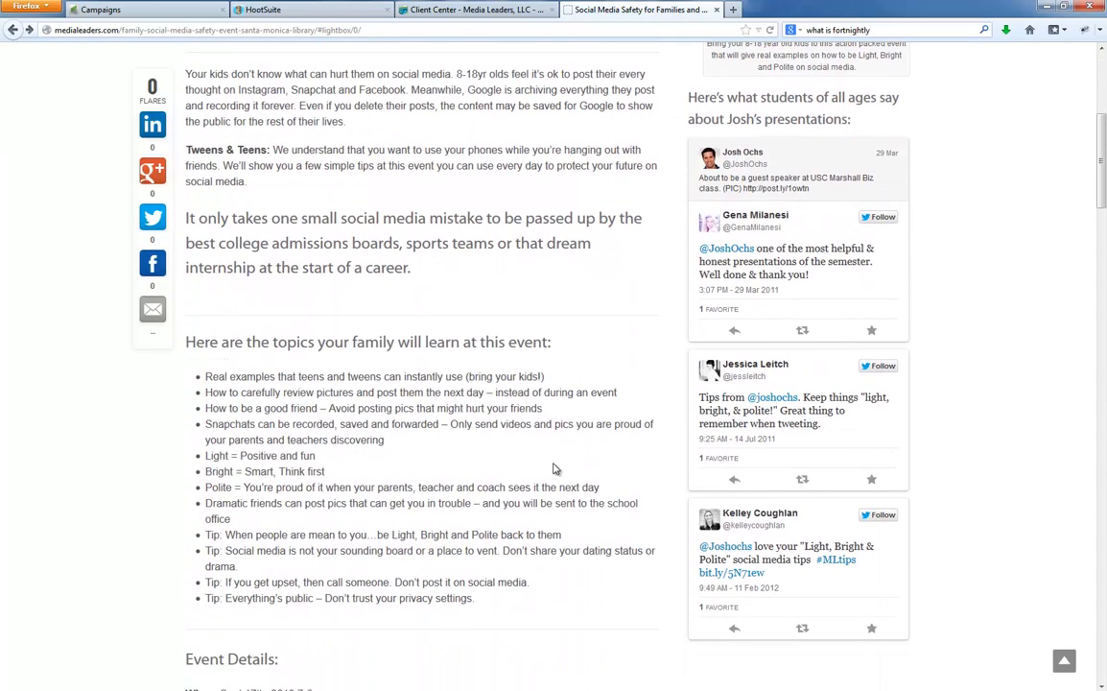
scroll(553, 469, "up", 4)
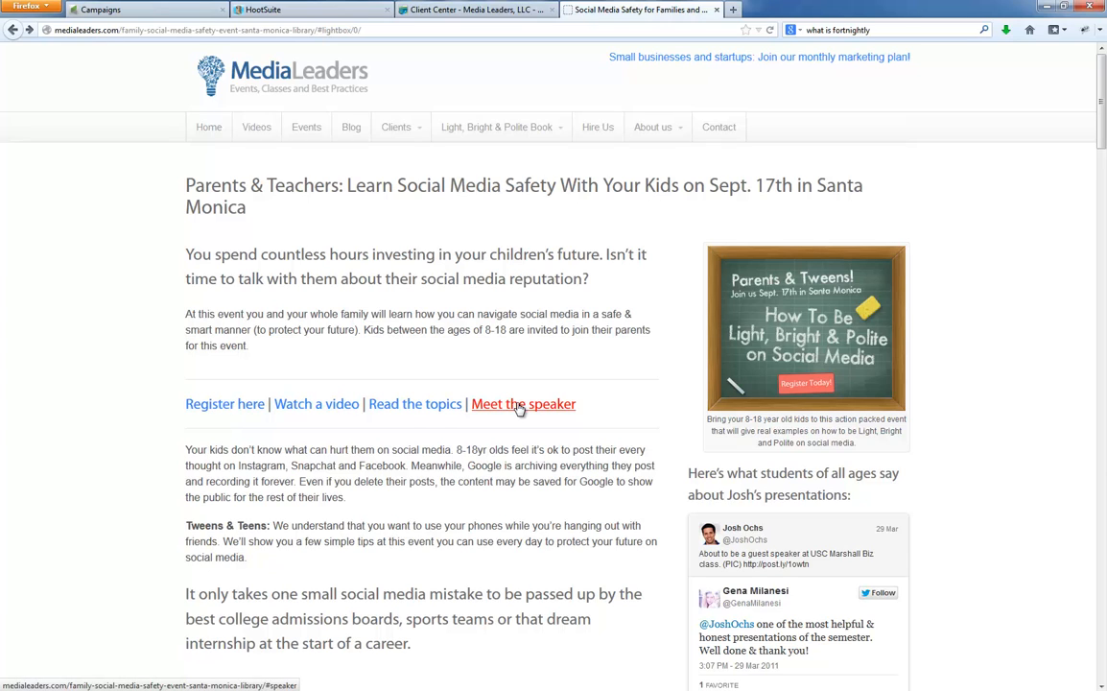
Step: Review the event page's list of topics, event details and registration form
left_click(433, 404)
left_click_drag(229, 100, 485, 285)
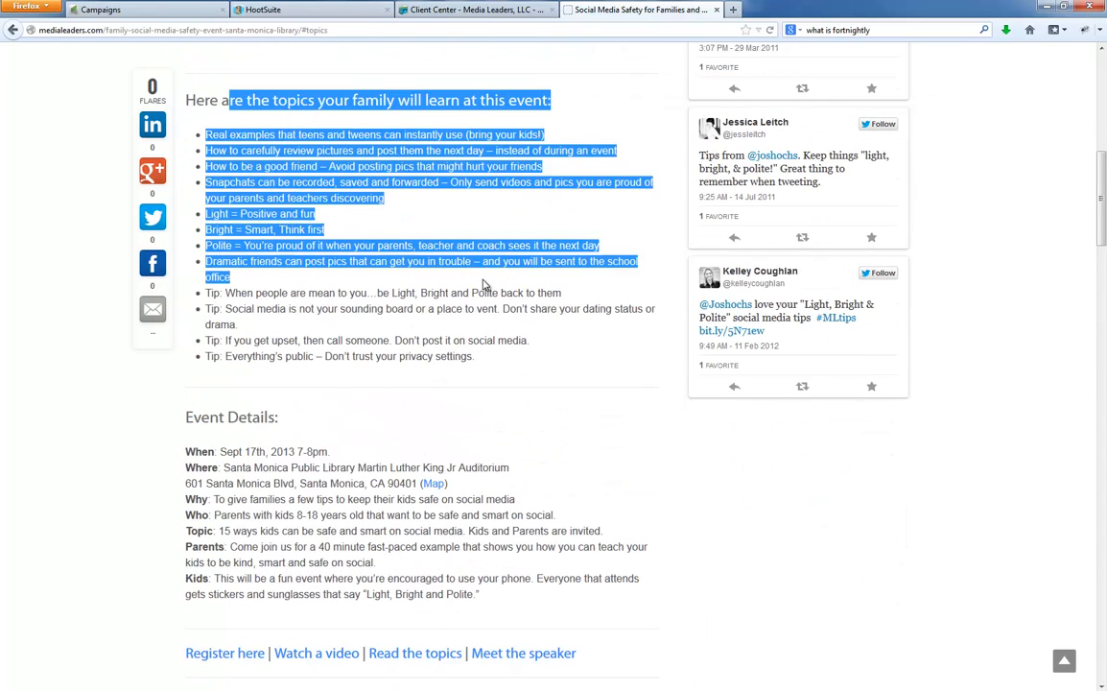
left_click(486, 286)
left_click_drag(424, 515, 477, 547)
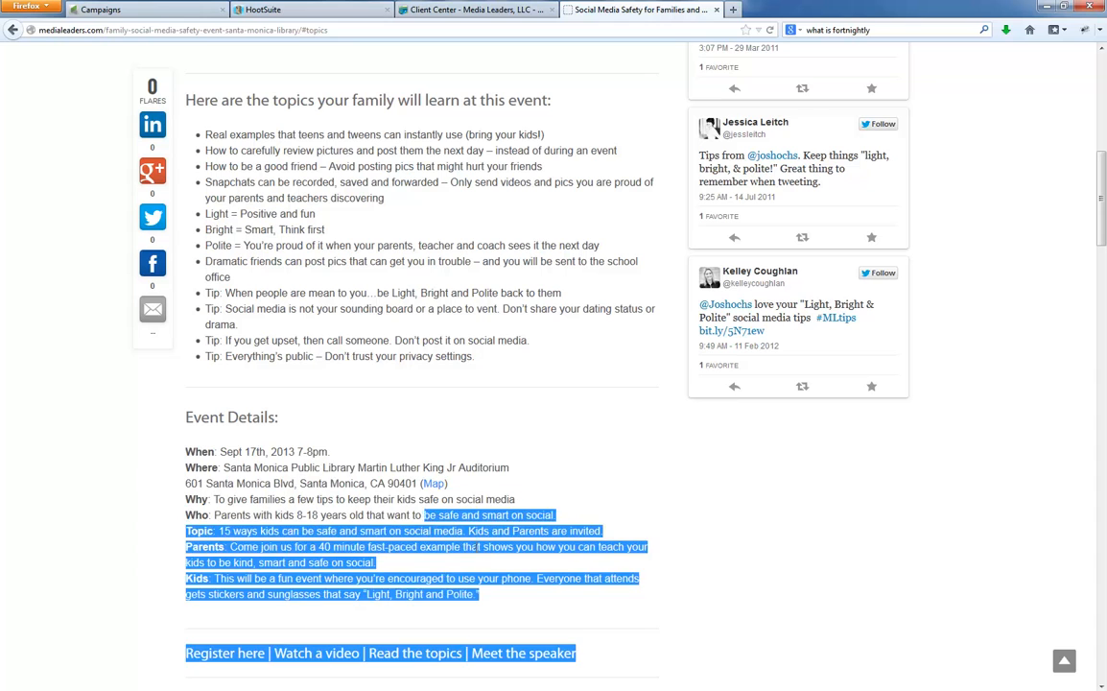
left_click(476, 546)
scroll(485, 544, "down", 10)
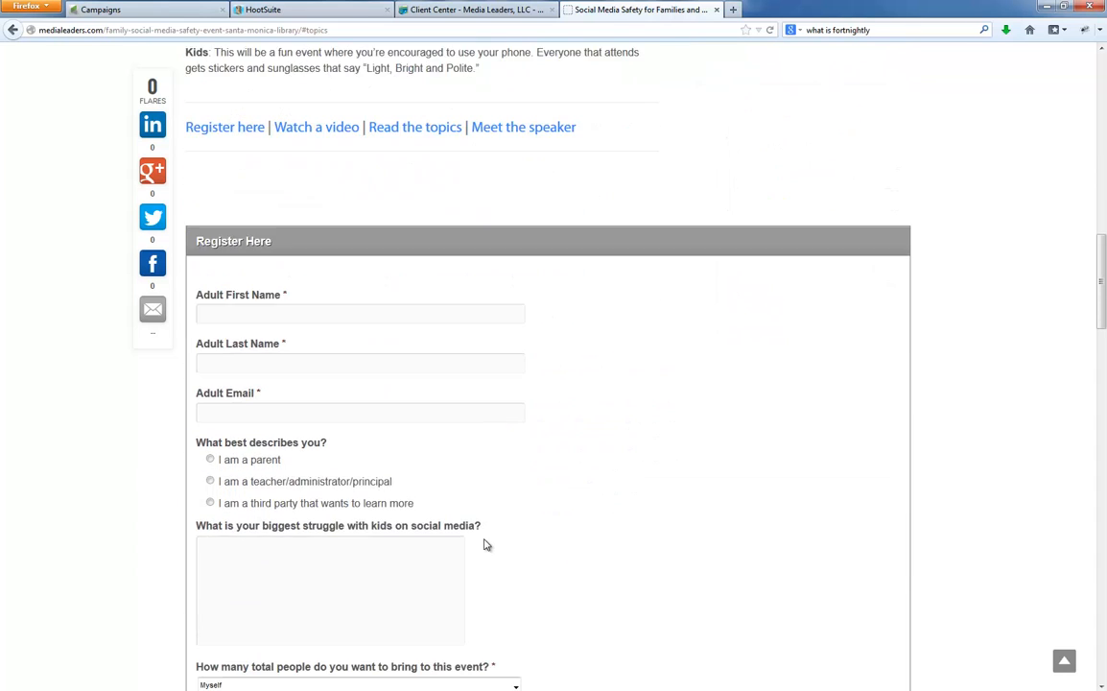
scroll(485, 545, "down", 3)
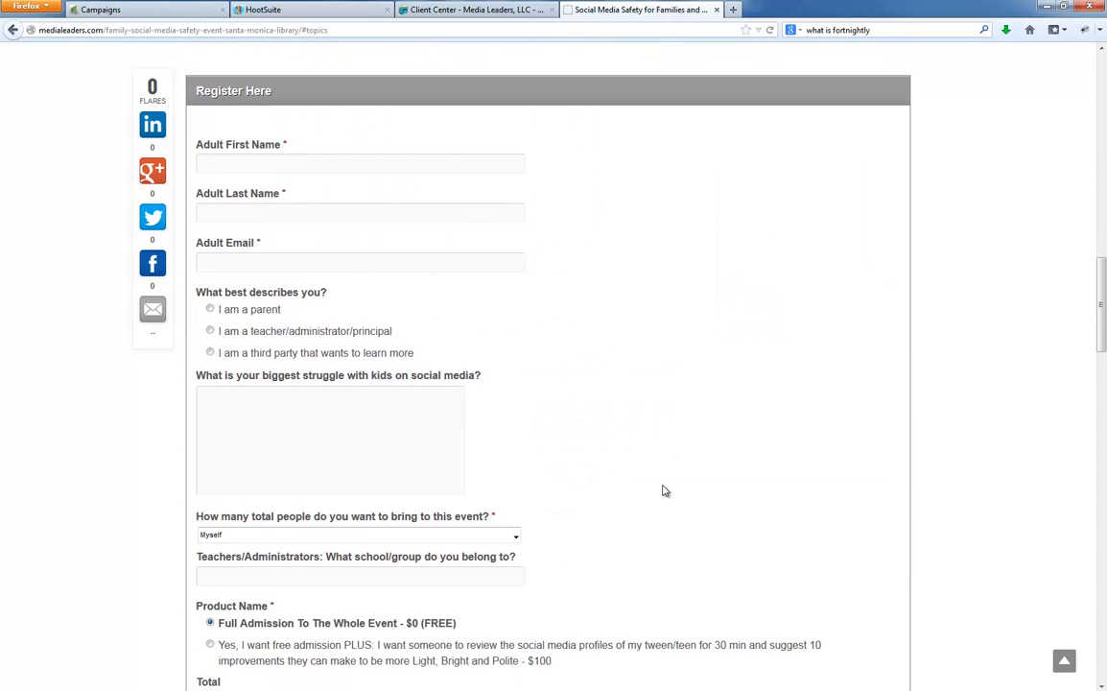
scroll(679, 490, "up", 20)
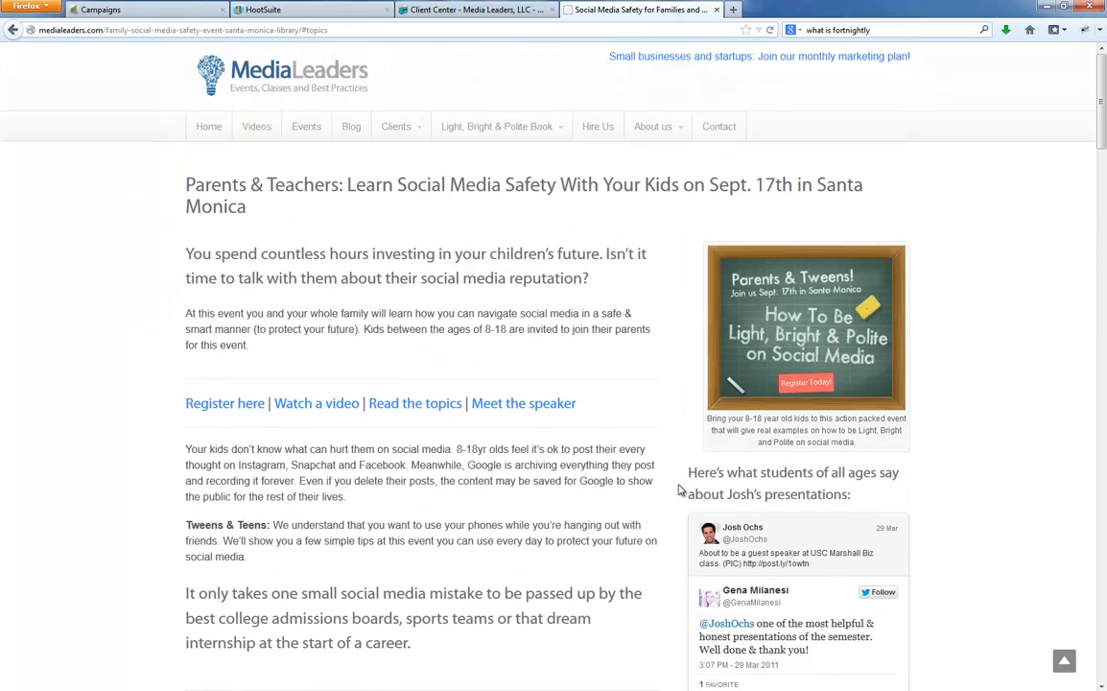
Step: Examine the student testimonials about the speaker's presentations on the event page
scroll(460, 259, "down", 6)
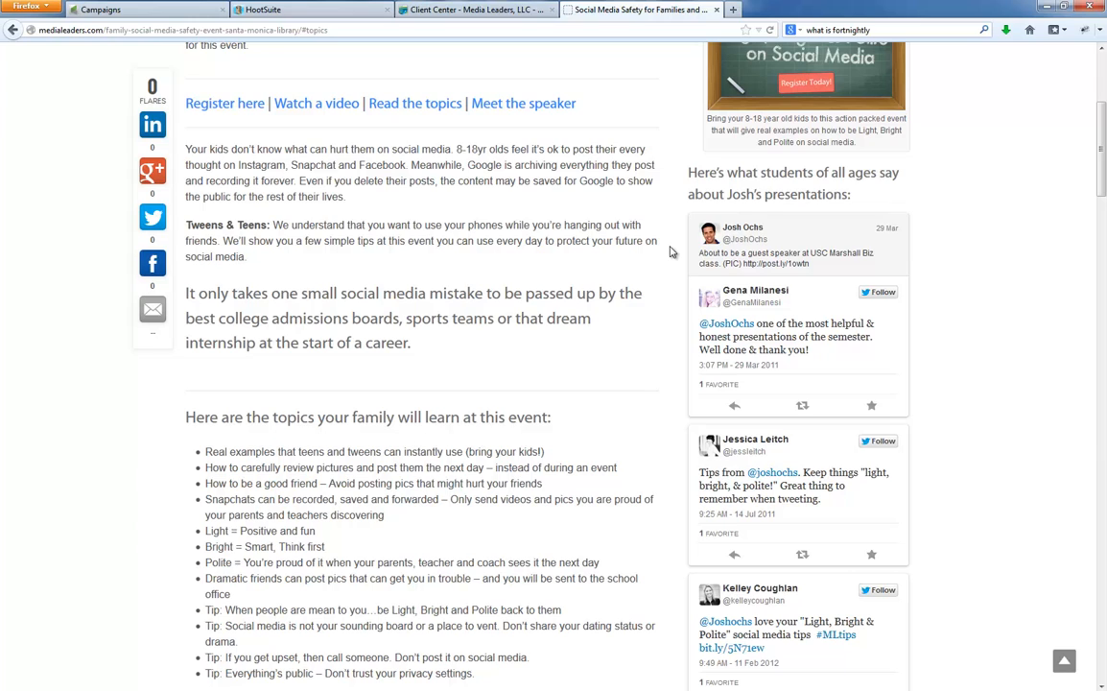
left_click_drag(688, 171, 731, 172)
left_click(875, 196)
left_click(731, 172)
scroll(926, 224, "up", 3)
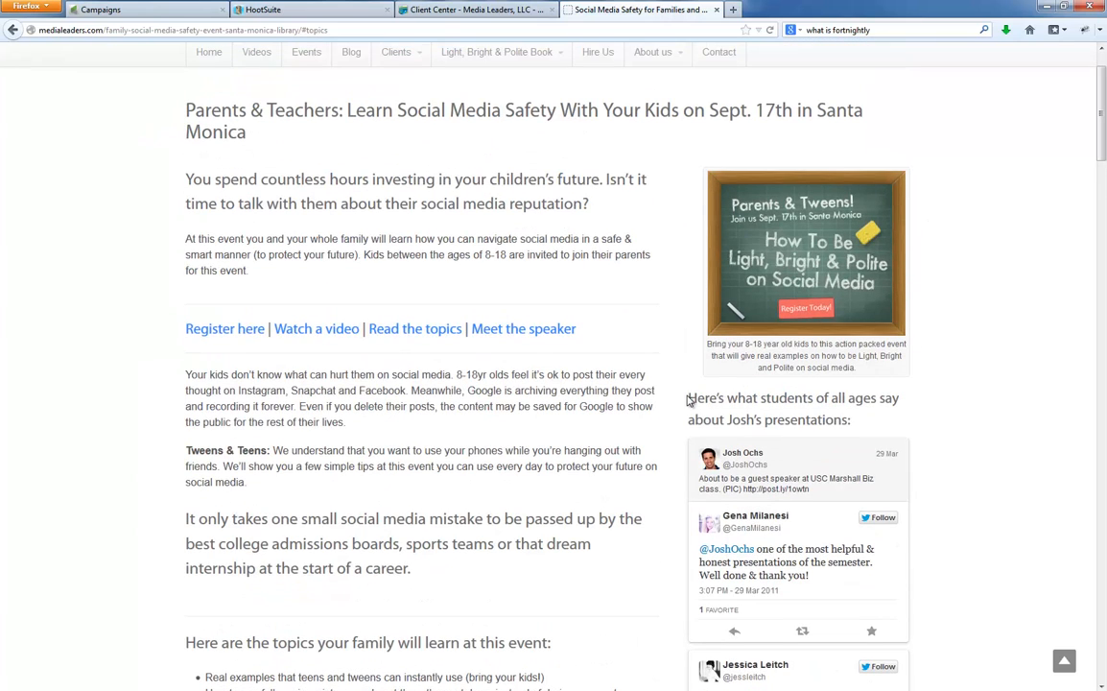
left_click_drag(689, 400, 841, 424)
left_click(840, 424)
scroll(847, 537, "down", 5)
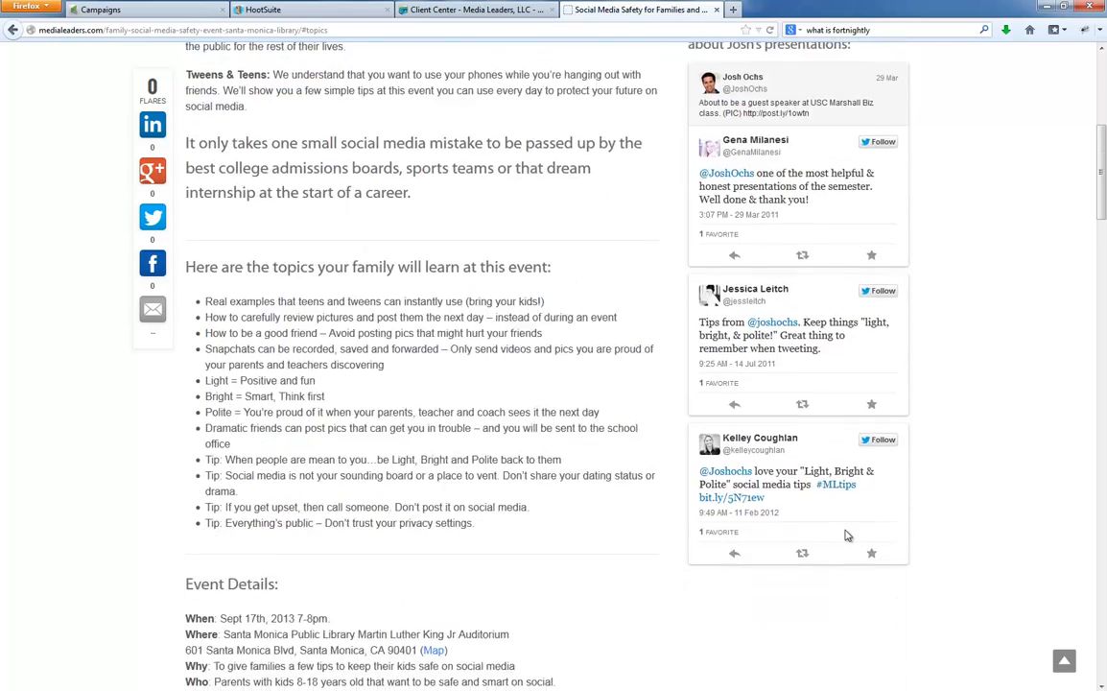
Step: Examine the registration form and the "About our speaker" section of the event page, including the election link and the research study
scroll(847, 536, "down", 9)
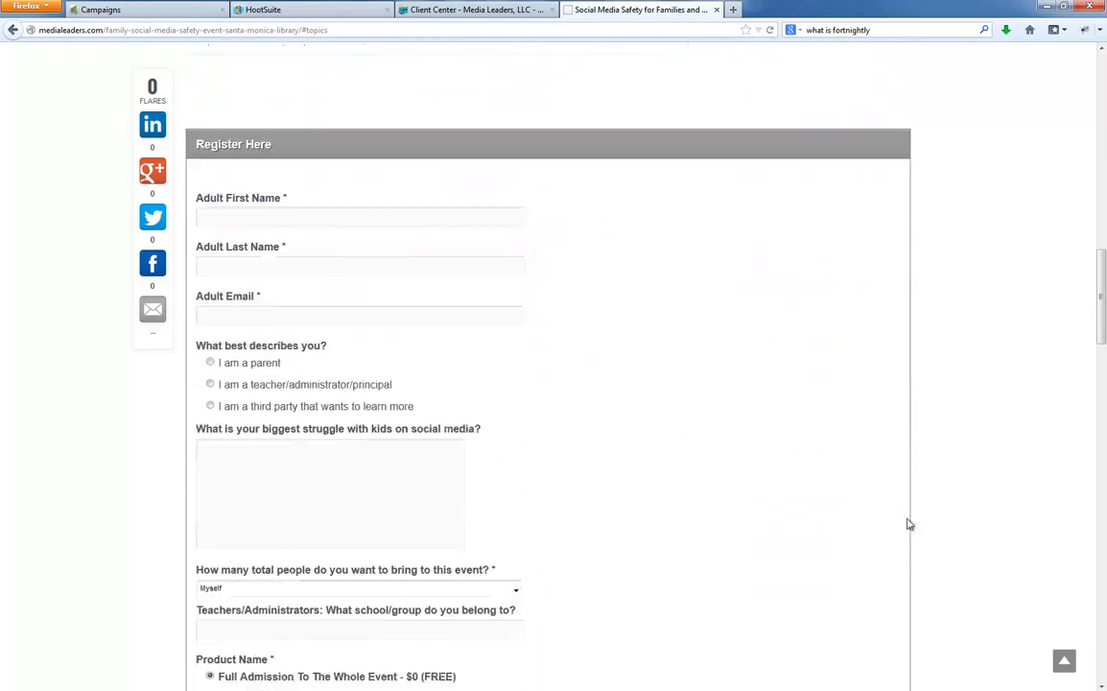
scroll(911, 523, "down", 7)
scroll(918, 524, "down", 3)
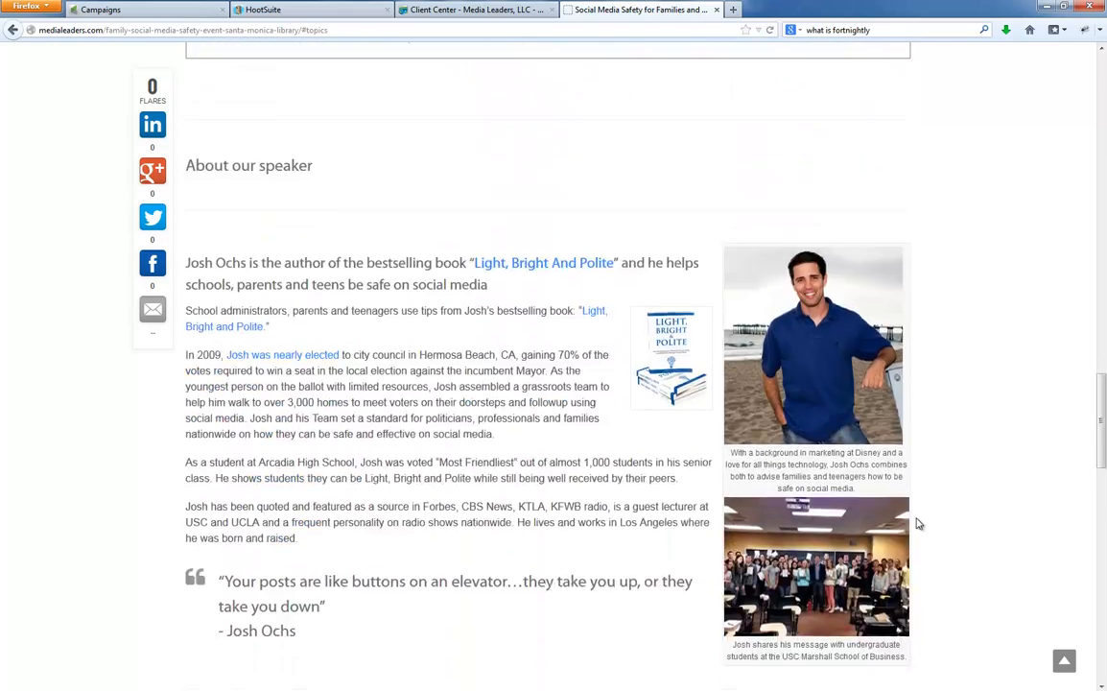
scroll(918, 524, "up", 20)
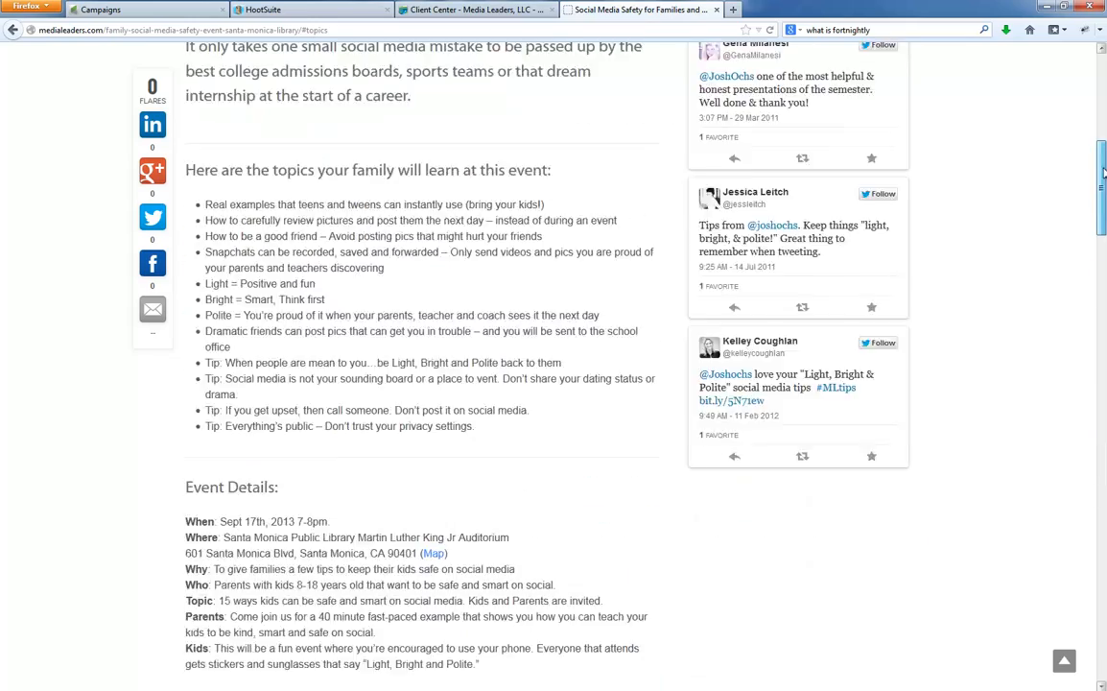
left_click(532, 406)
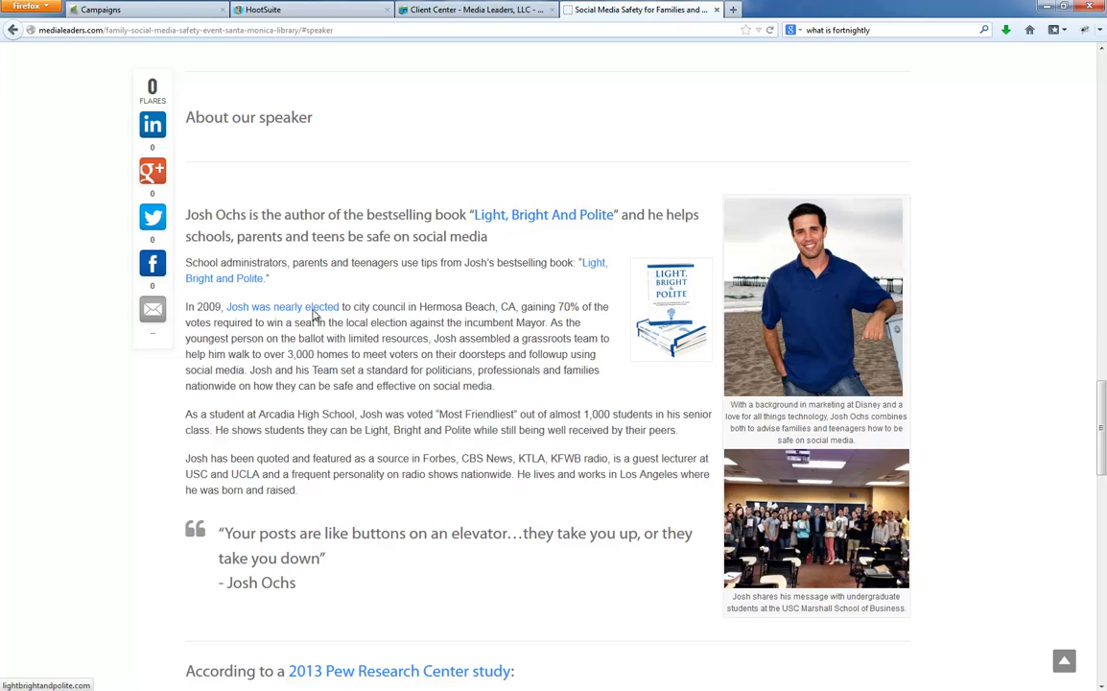
left_click(313, 311)
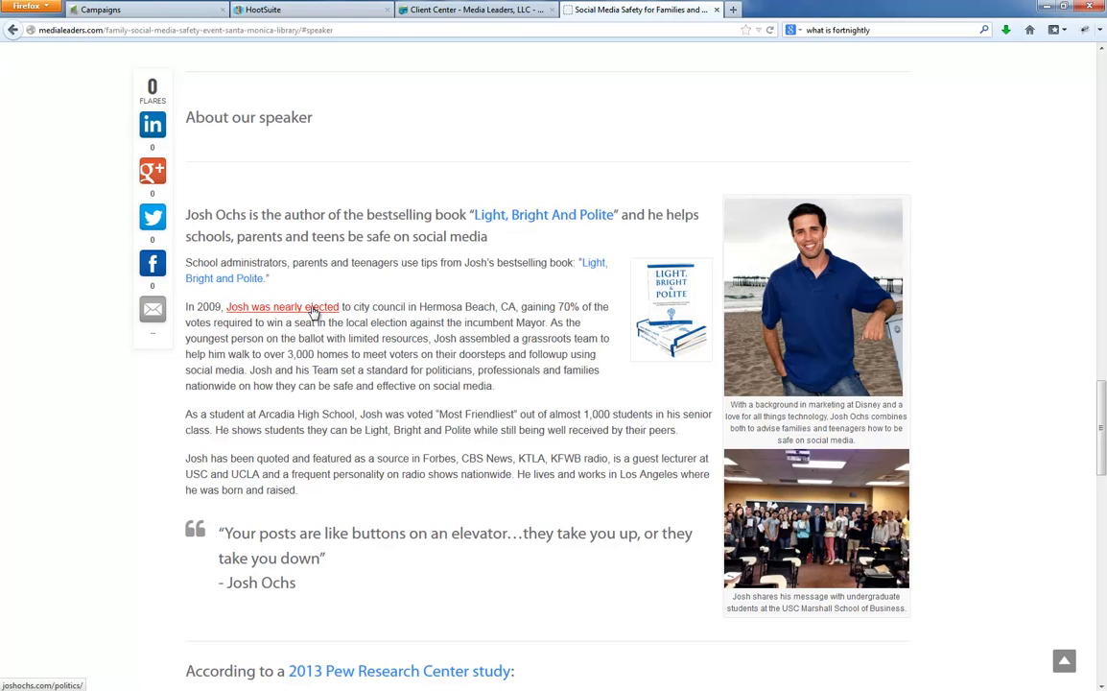
scroll(425, 350, "down", 3)
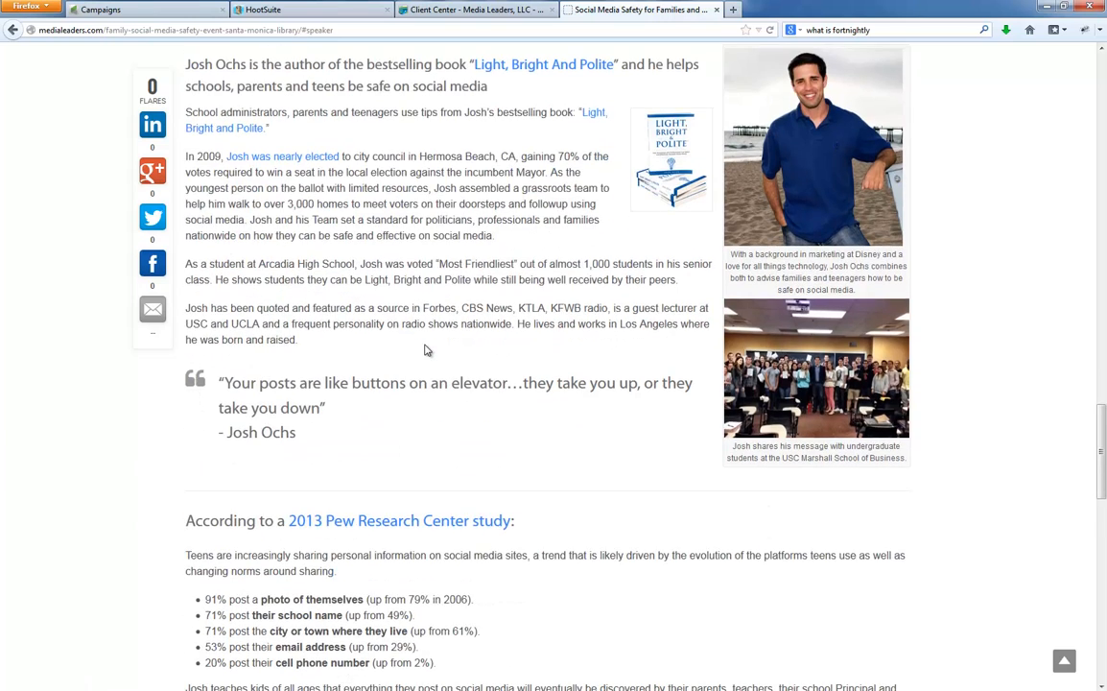
scroll(427, 350, "up", 10)
scroll(427, 350, "up", 5)
left_click(134, 12)
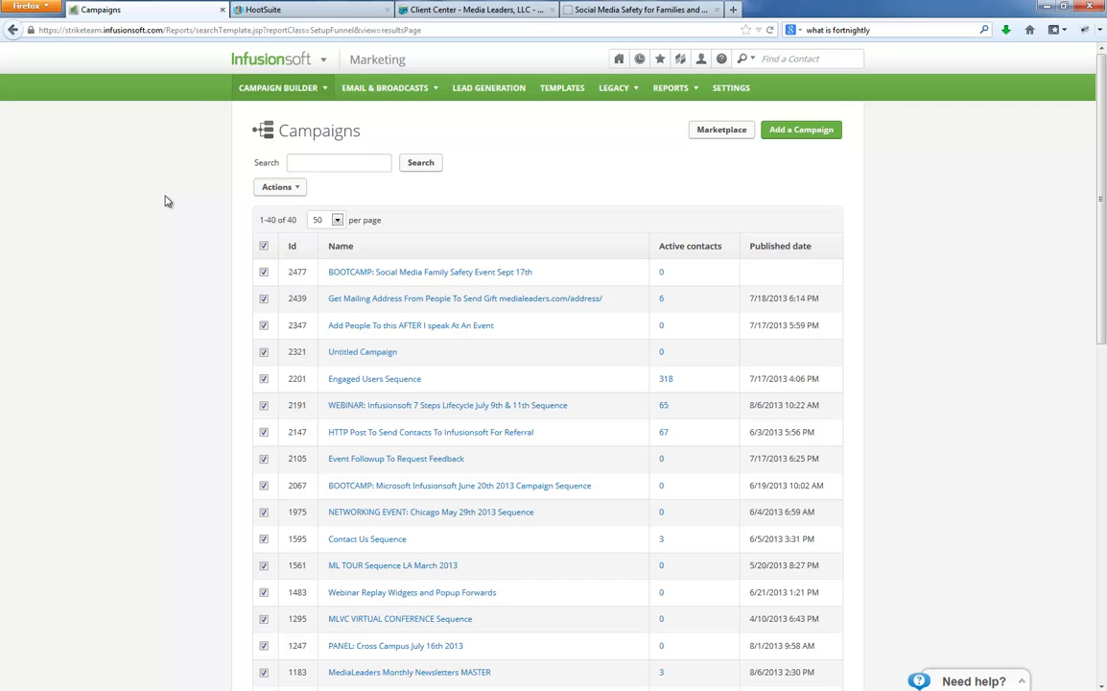
left_click(643, 10)
scroll(816, 211, "up", 10)
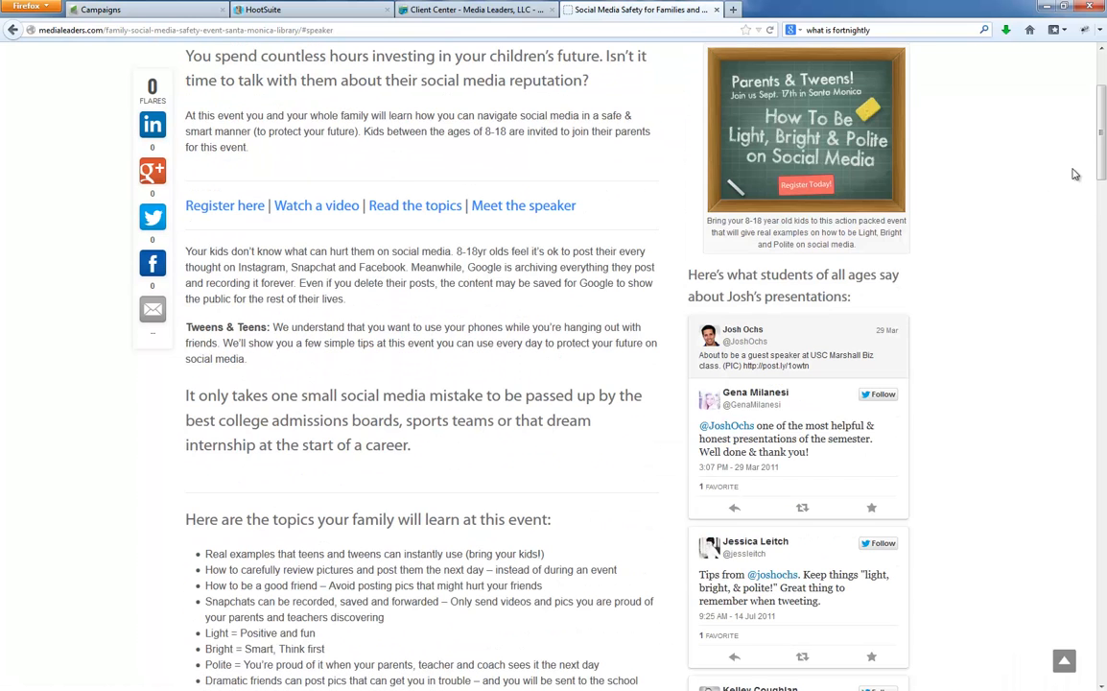
scroll(992, 58, "up", 3)
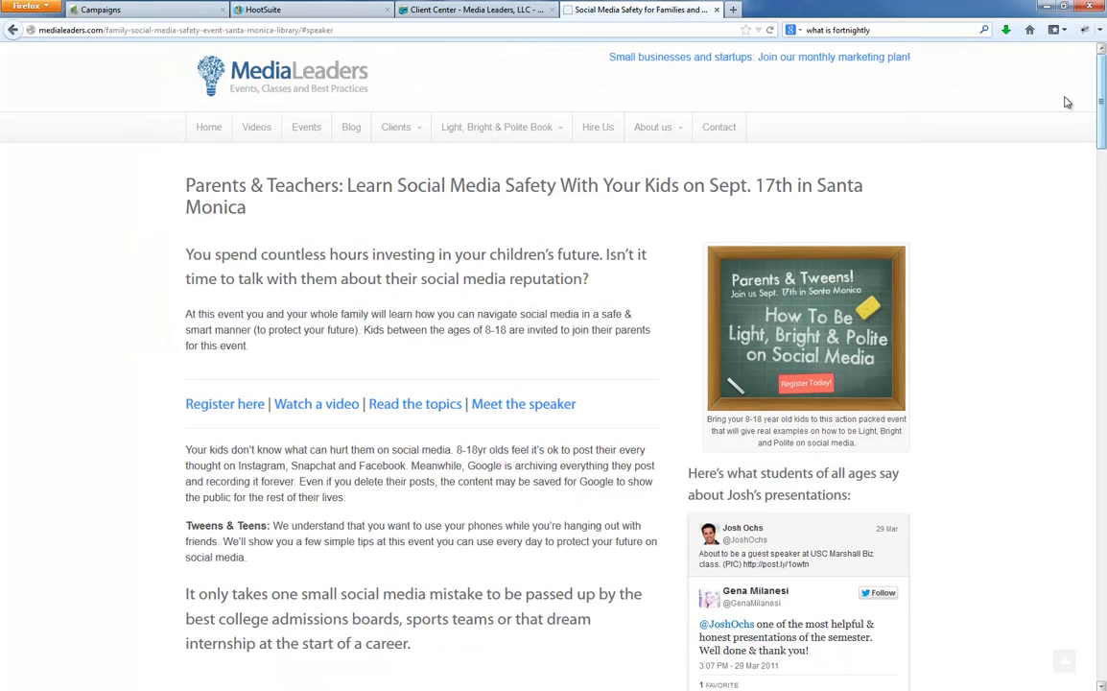
Step: Open the MediaLeaders home page and examine the sign-up form for videos and event invites, including its nearest city choices
left_click(209, 129)
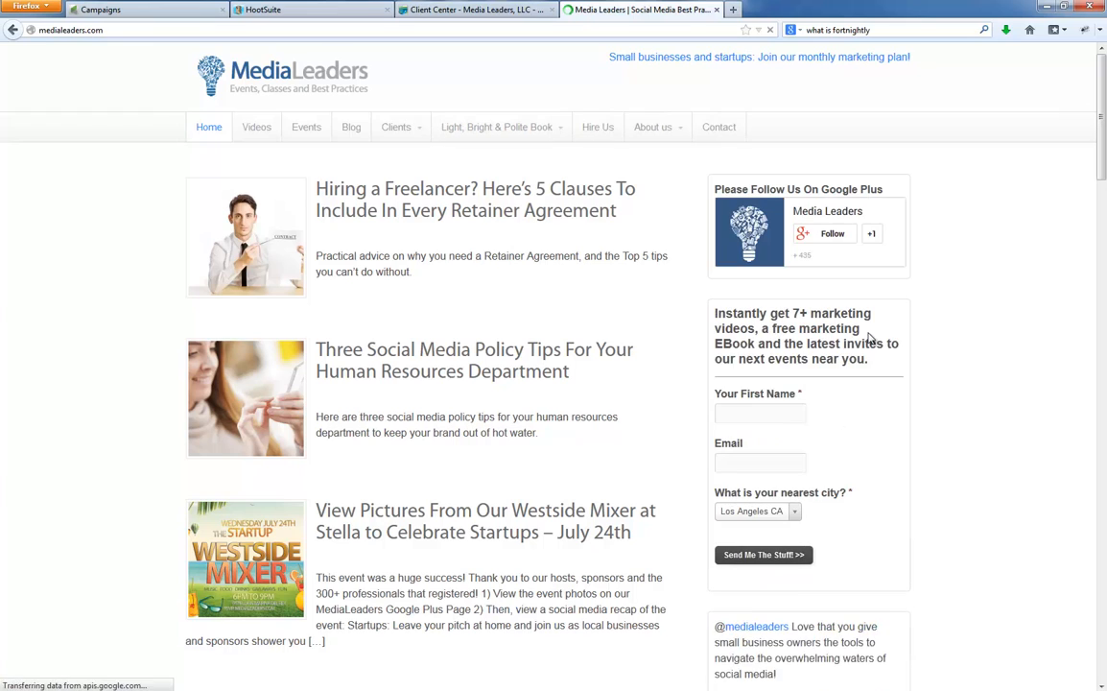
left_click_drag(715, 313, 884, 356)
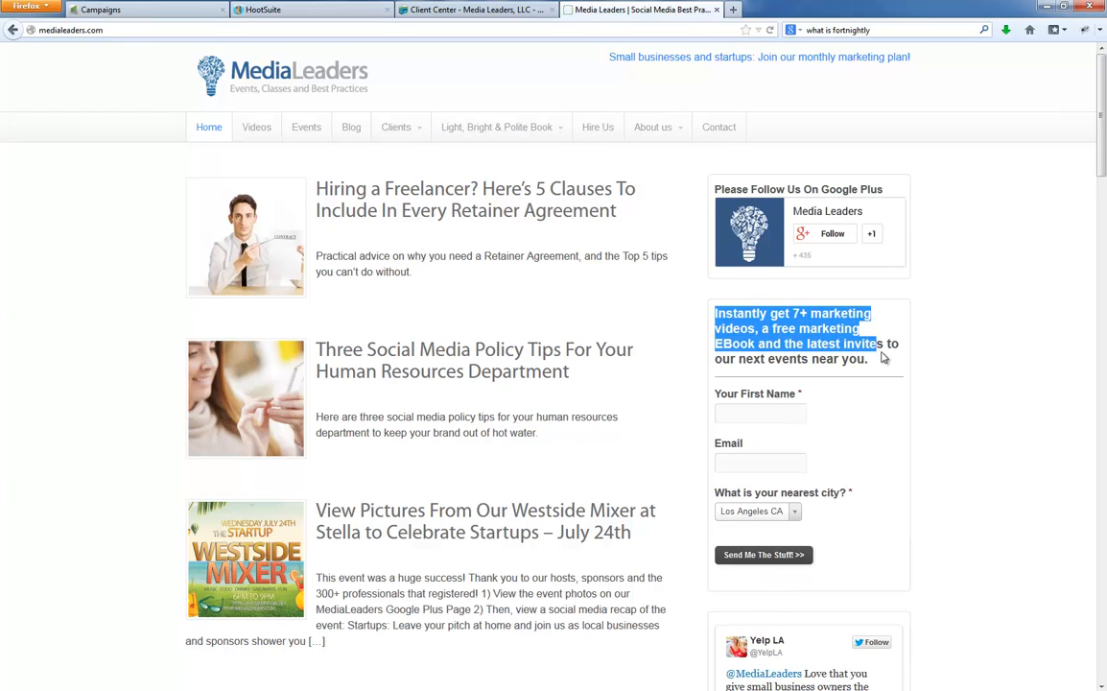
left_click(886, 358)
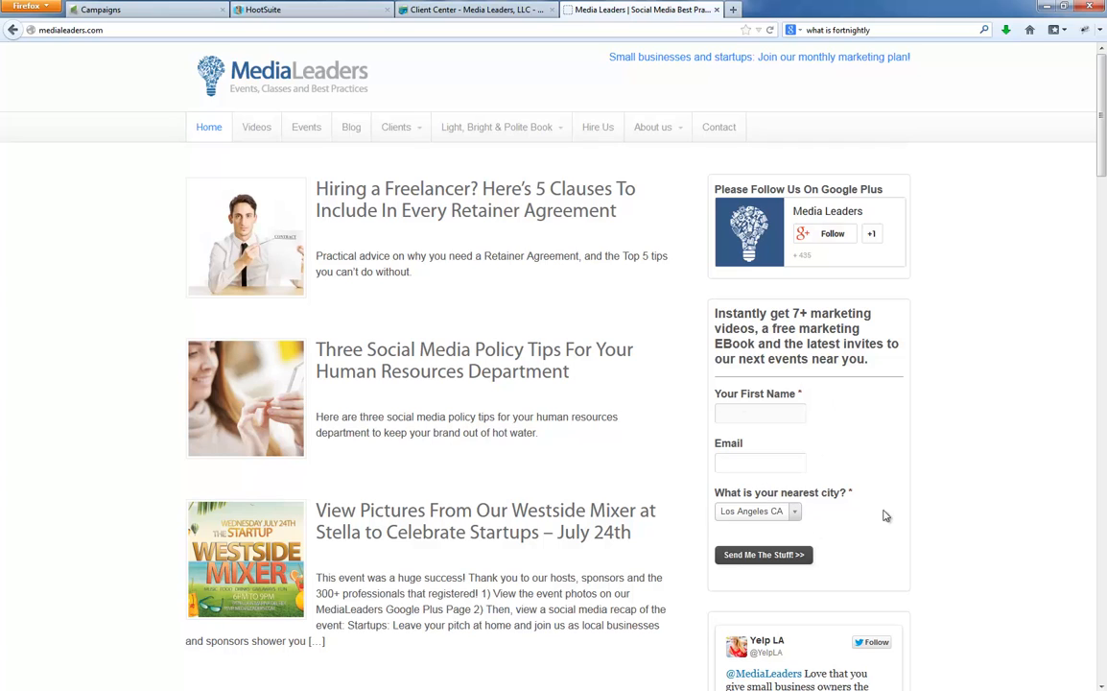
left_click(756, 511)
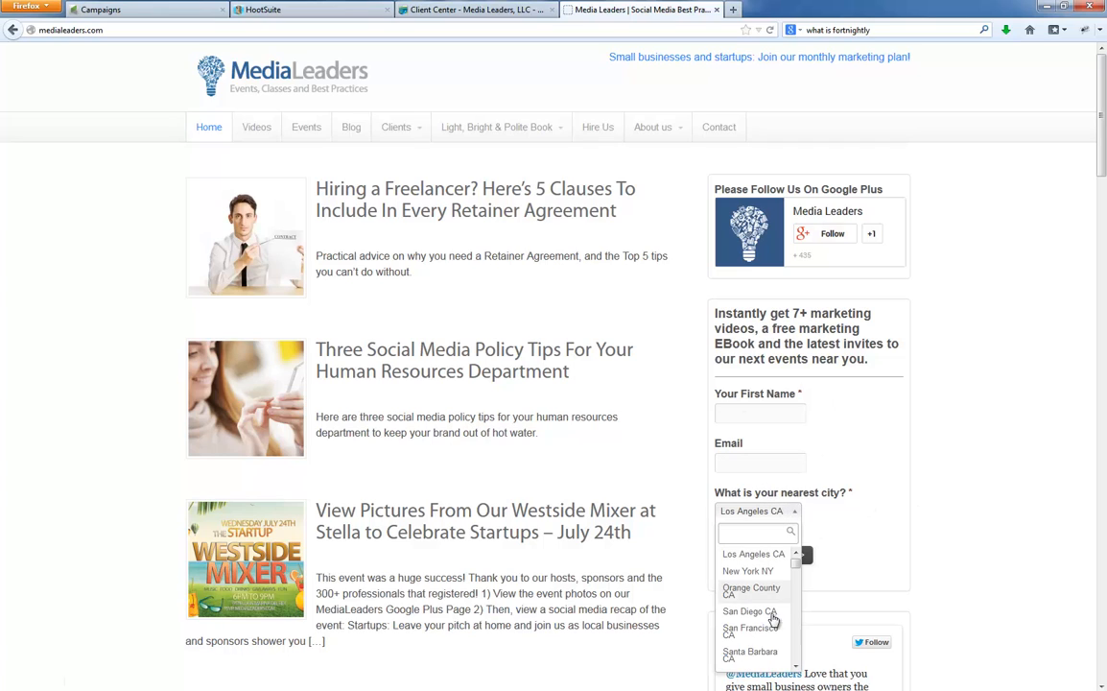
left_click(954, 535)
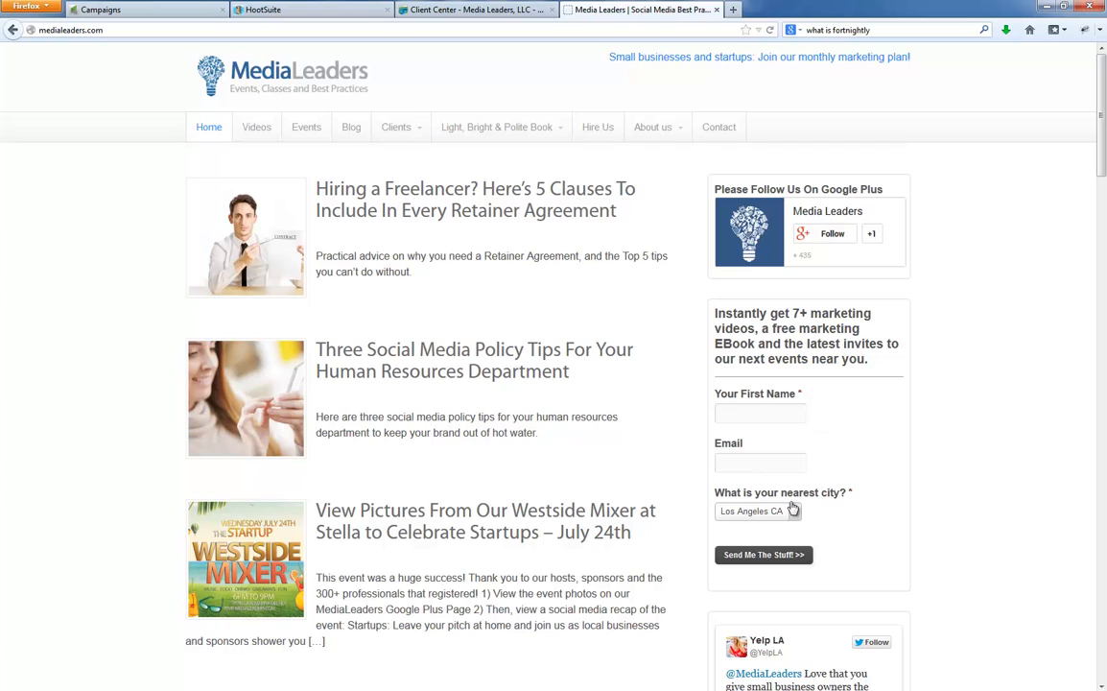
left_click_drag(716, 493, 822, 497)
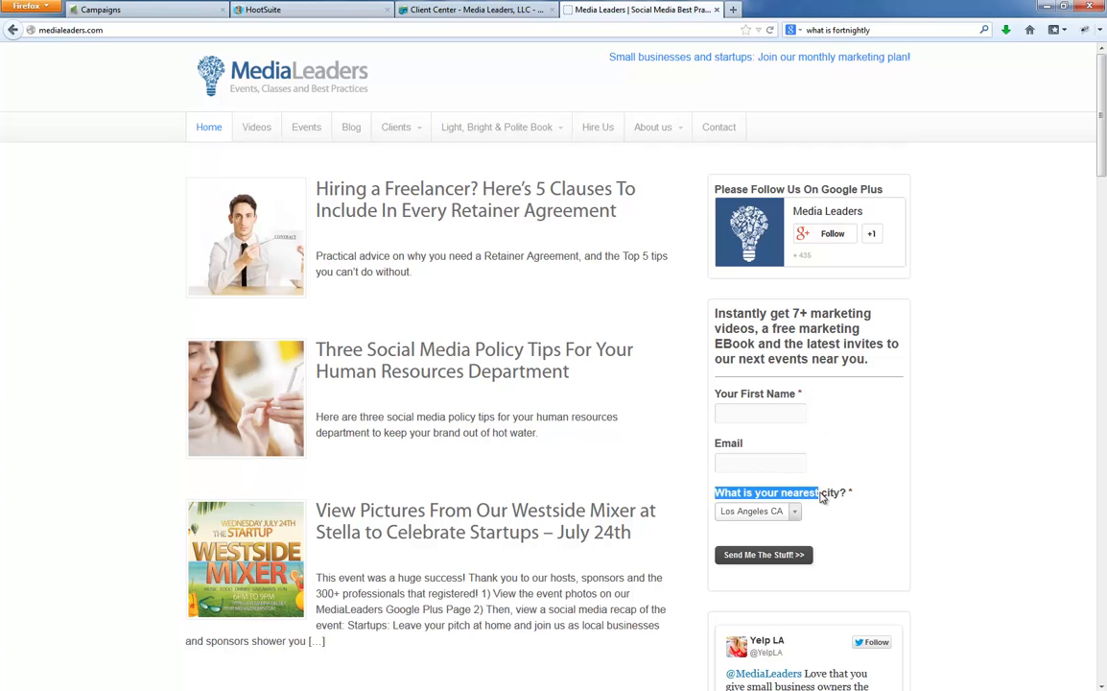
left_click(768, 511)
left_click(751, 465)
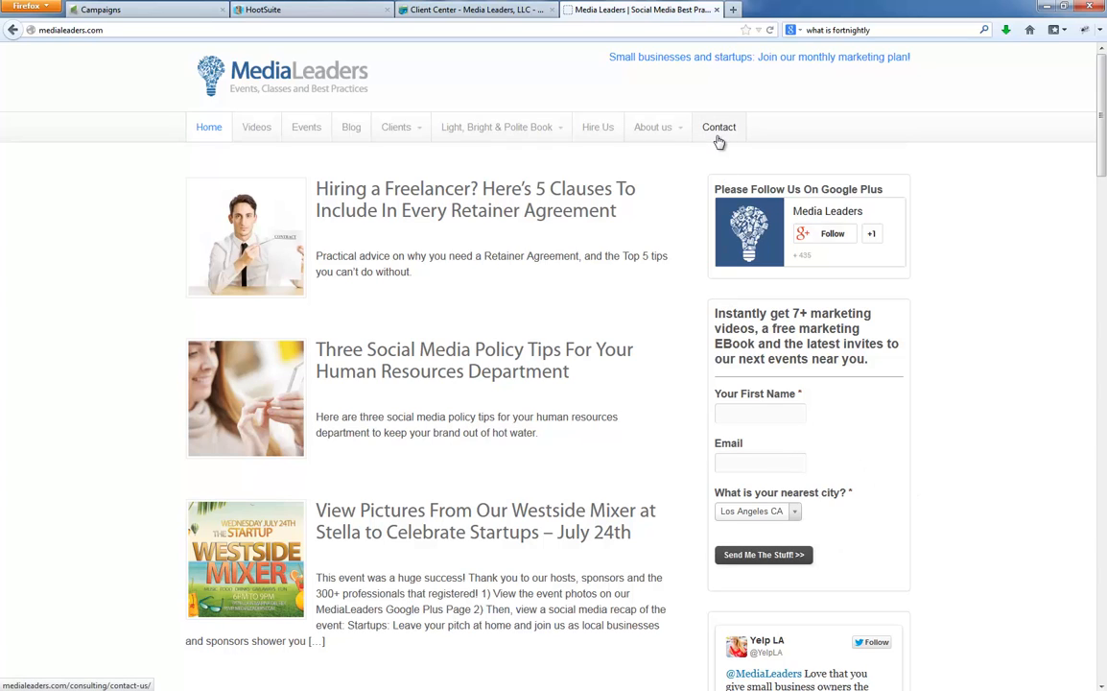
Step: Open the Hire Us page and look at its form for requesting a free introduction to the program
left_click(598, 131)
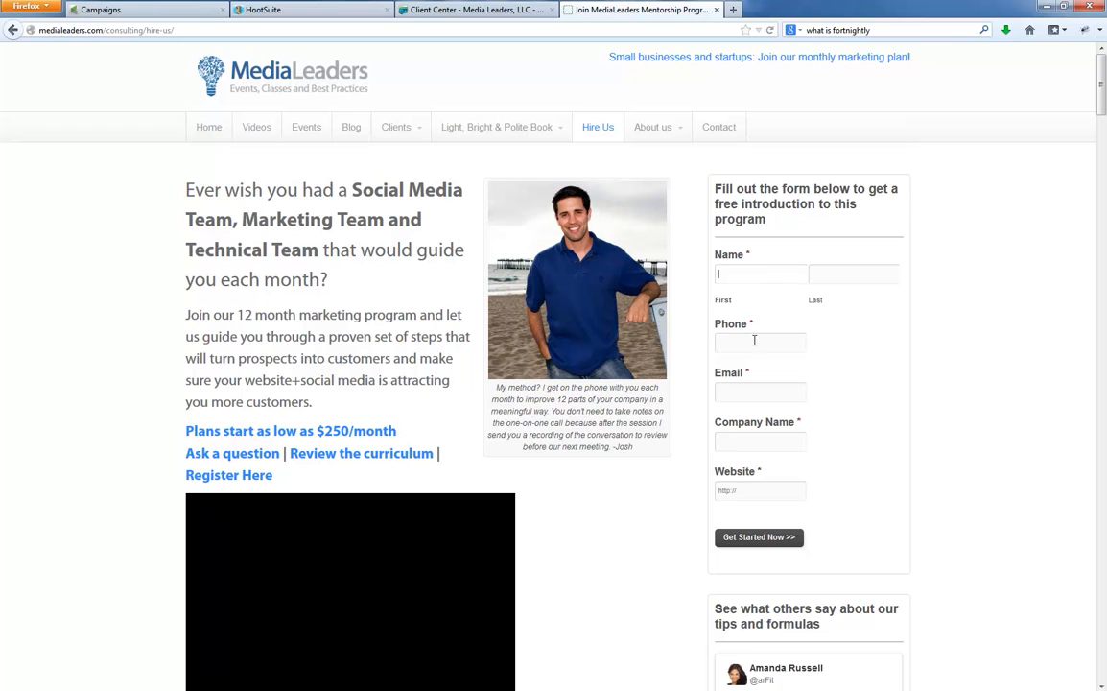
left_click(764, 391)
Step: Switch to Infusionsoft, open the campaign "BOOTCAMP: Social Media Family Safety Event Sept 17th" and place a new sequence beside the newsletter sign-up goal
left_click(158, 13)
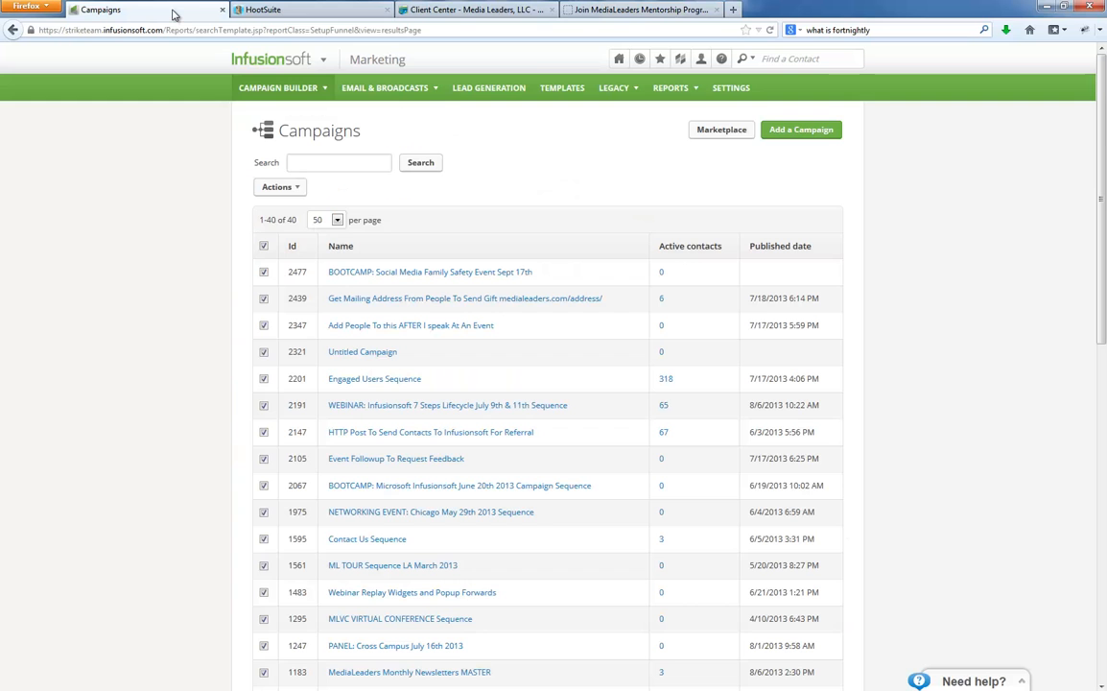
left_click(427, 275)
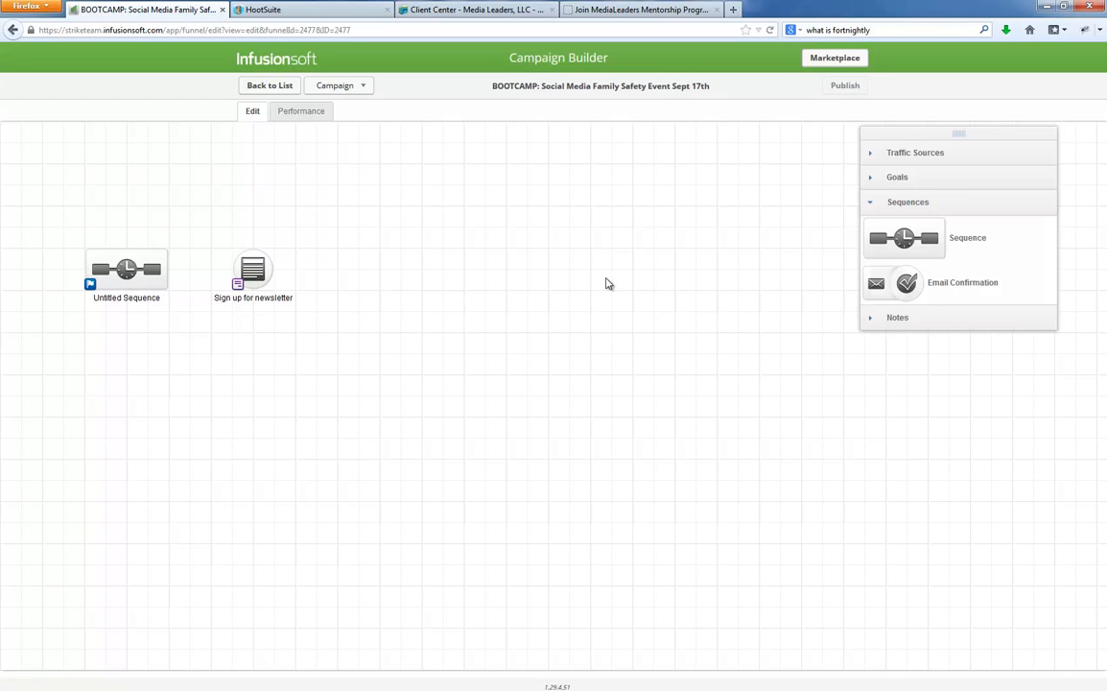
left_click_drag(903, 237, 519, 284)
left_click_drag(418, 257, 401, 268)
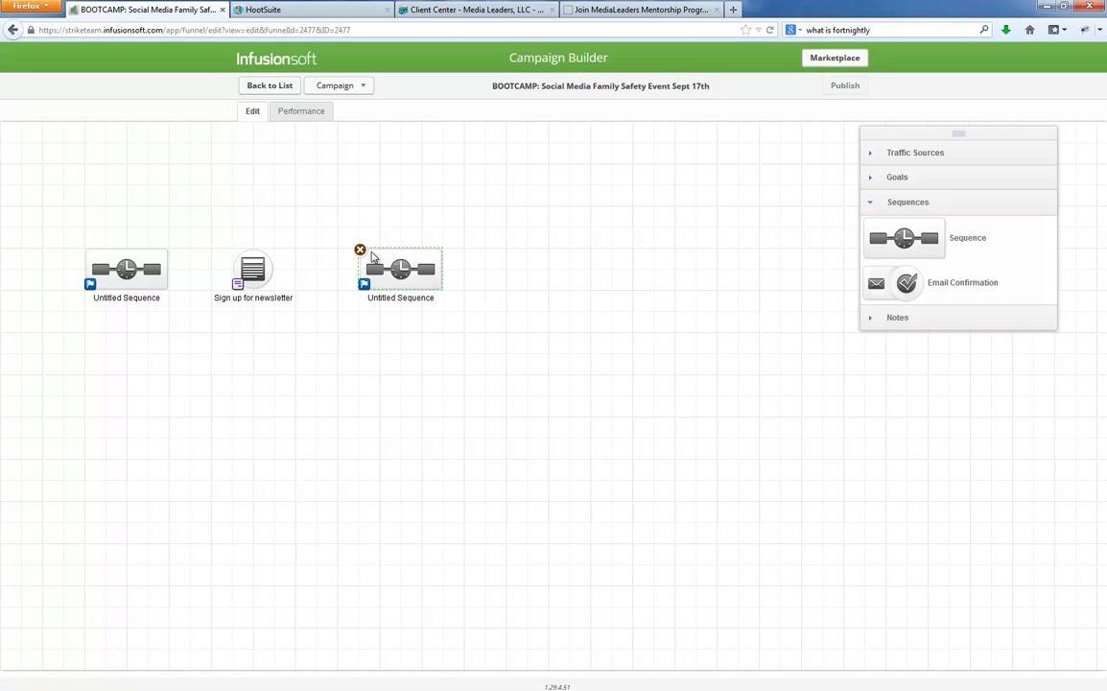
Step: Return to the campaign list and open "BOOTCAMP: Microsoft Infusionsoft June 20th 2013 Campaign Sequence"
left_click(270, 85)
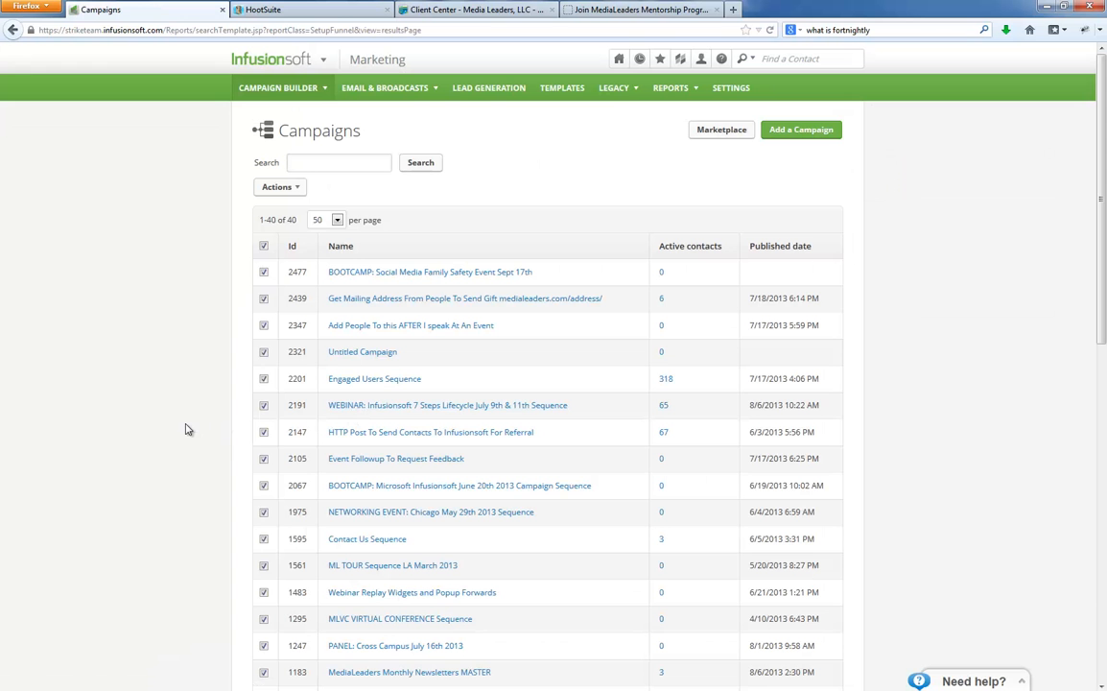
scroll(186, 427, "down", 3)
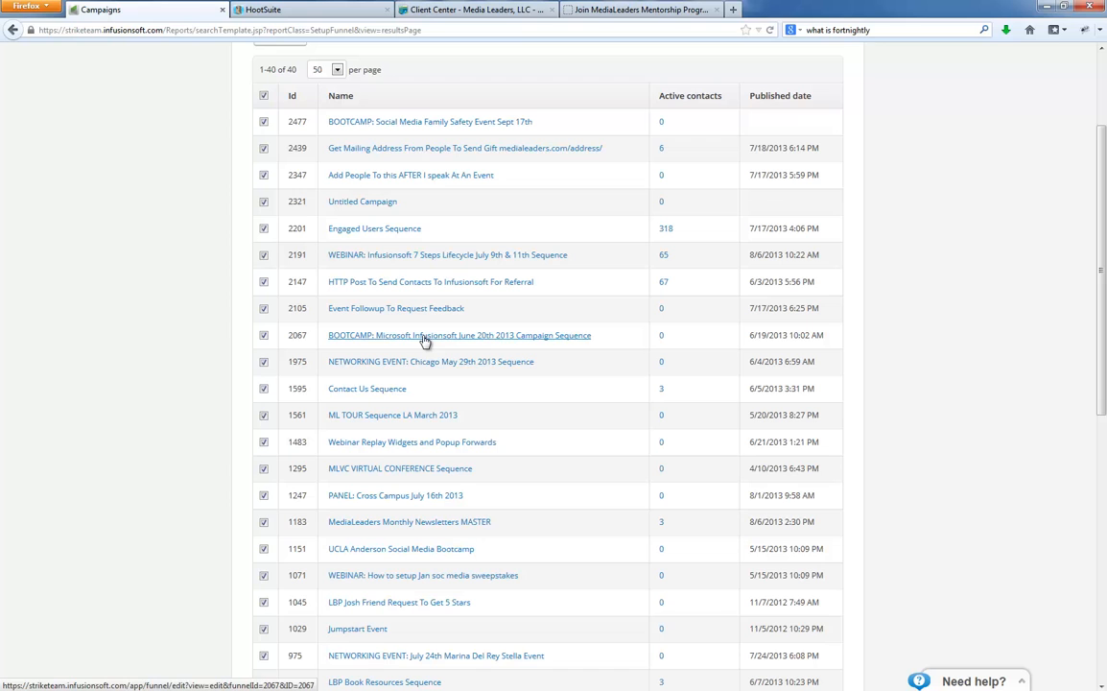
left_click(425, 336)
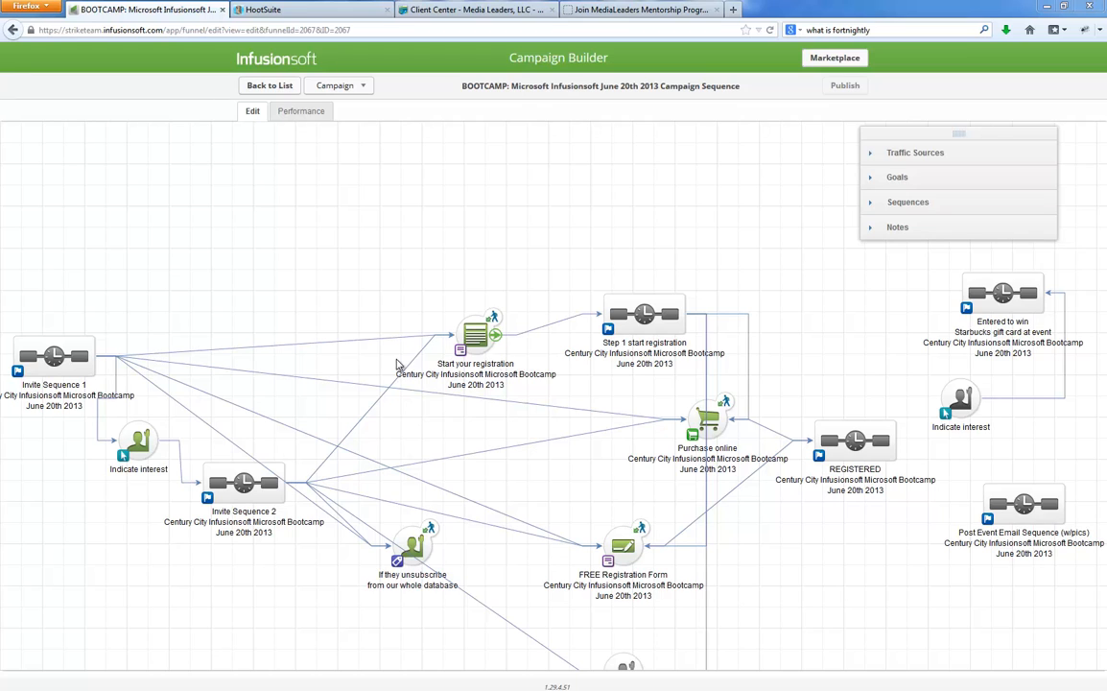
Step: Move Invite Sequence 1 closer to the Start your registration goal and examine the timer and invite email inside the sequence
left_click_drag(54, 356, 178, 315)
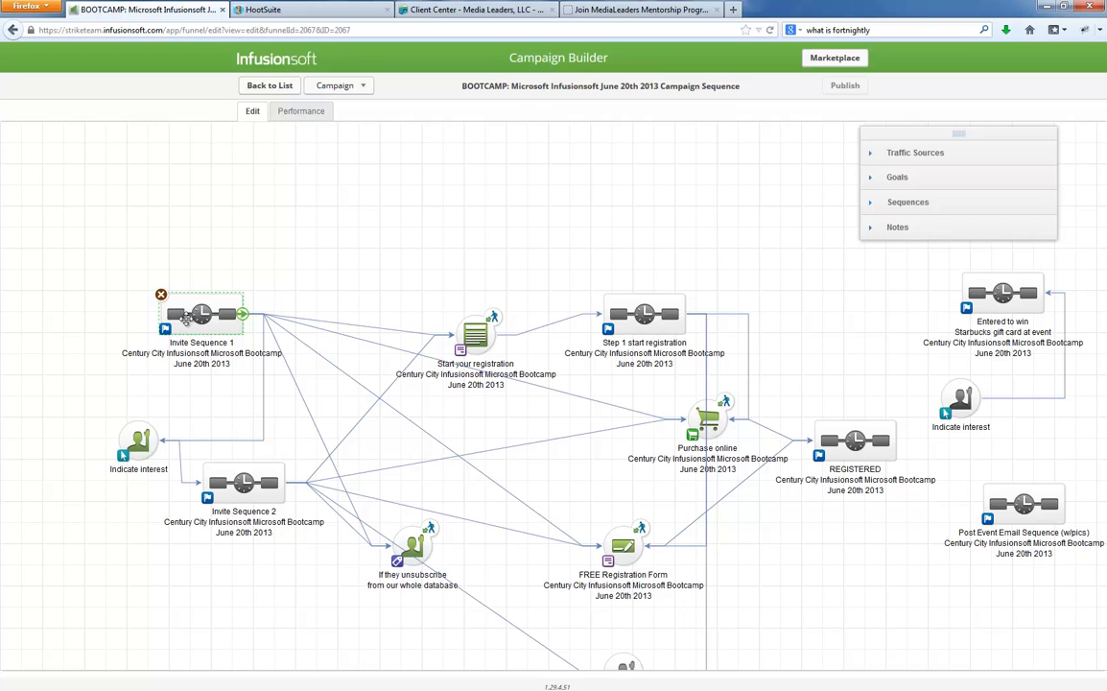
double_click(185, 319)
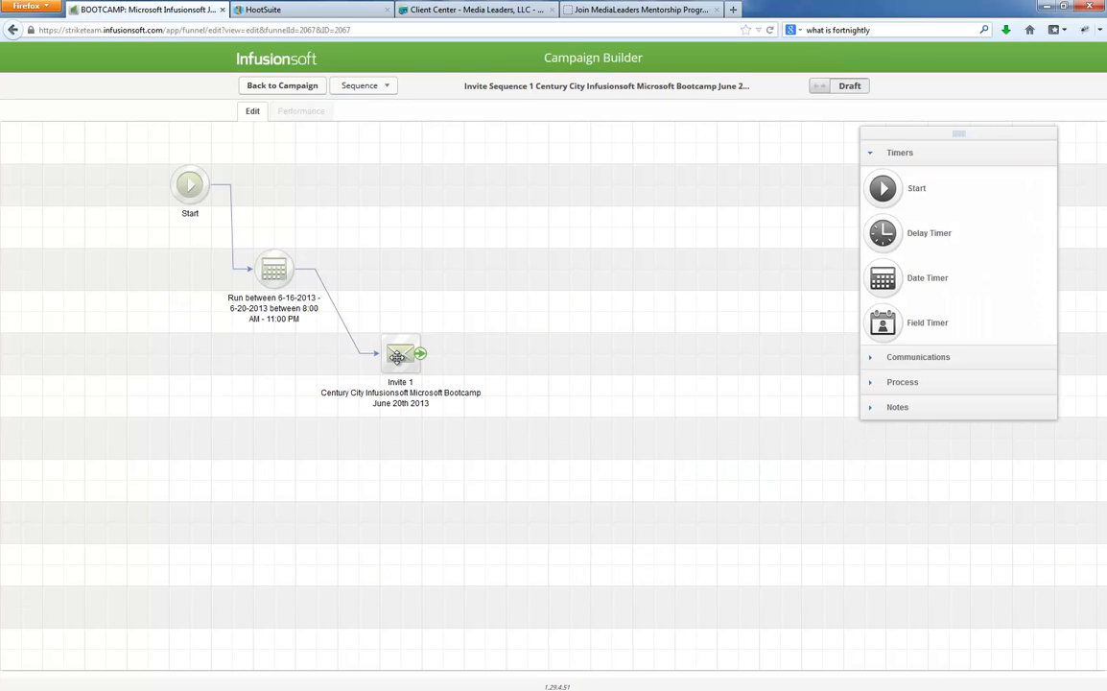
left_click(279, 88)
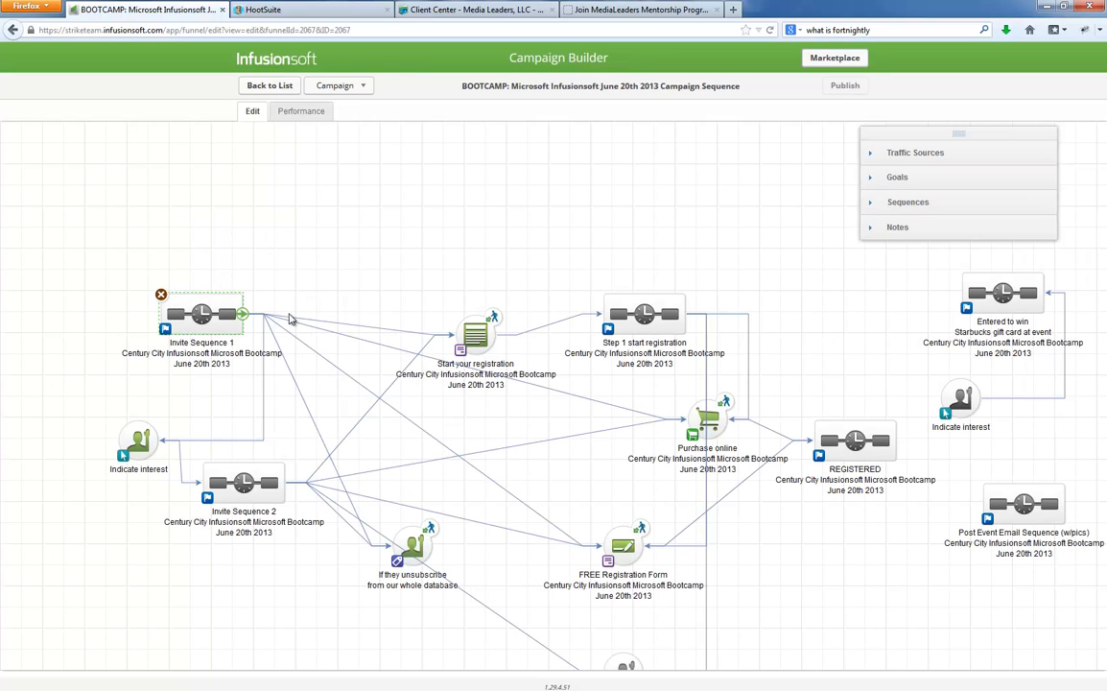
Step: Review the Start your registration web form and copy the redirect URL of its thank-you page
double_click(474, 335)
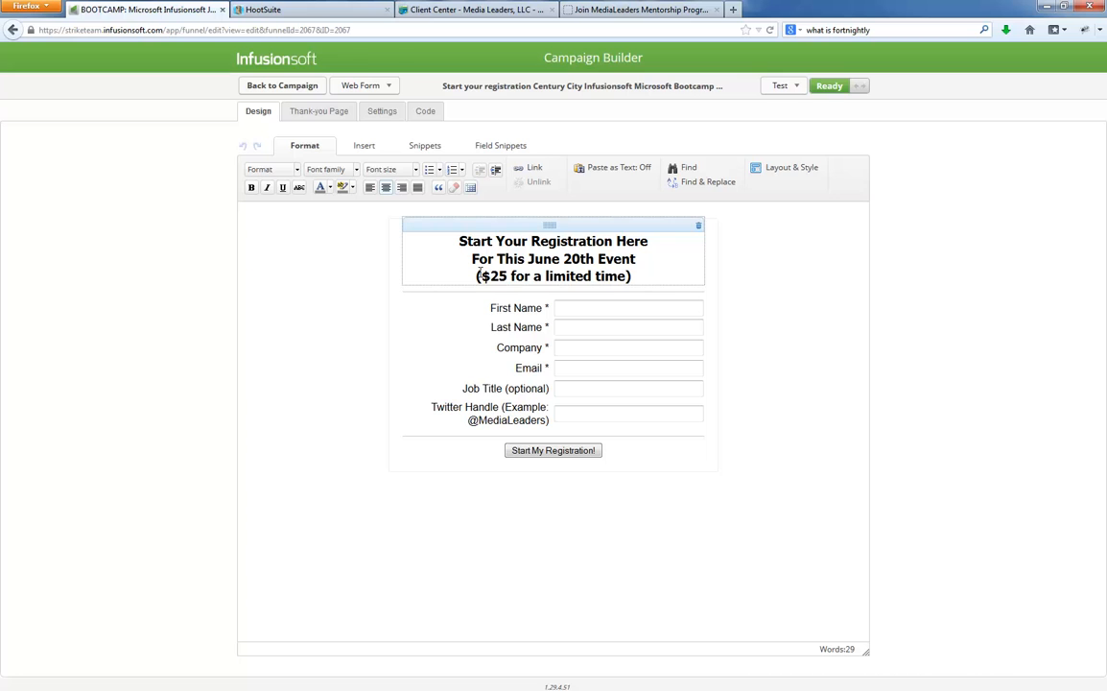
left_click(256, 84)
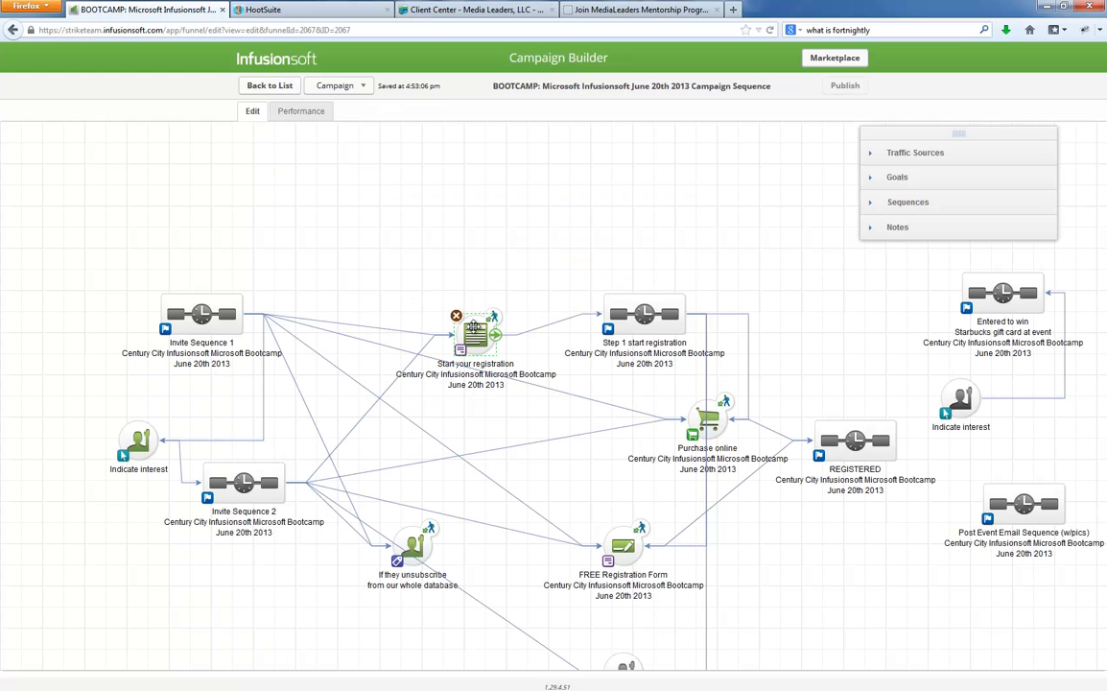
double_click(473, 327)
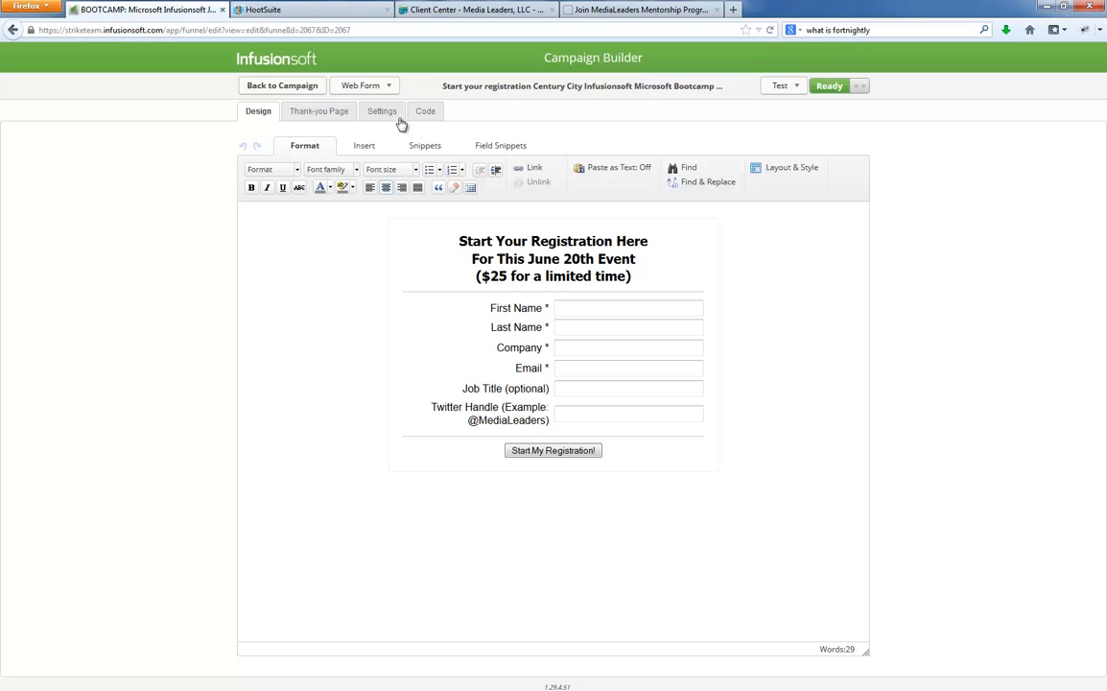
left_click(326, 112)
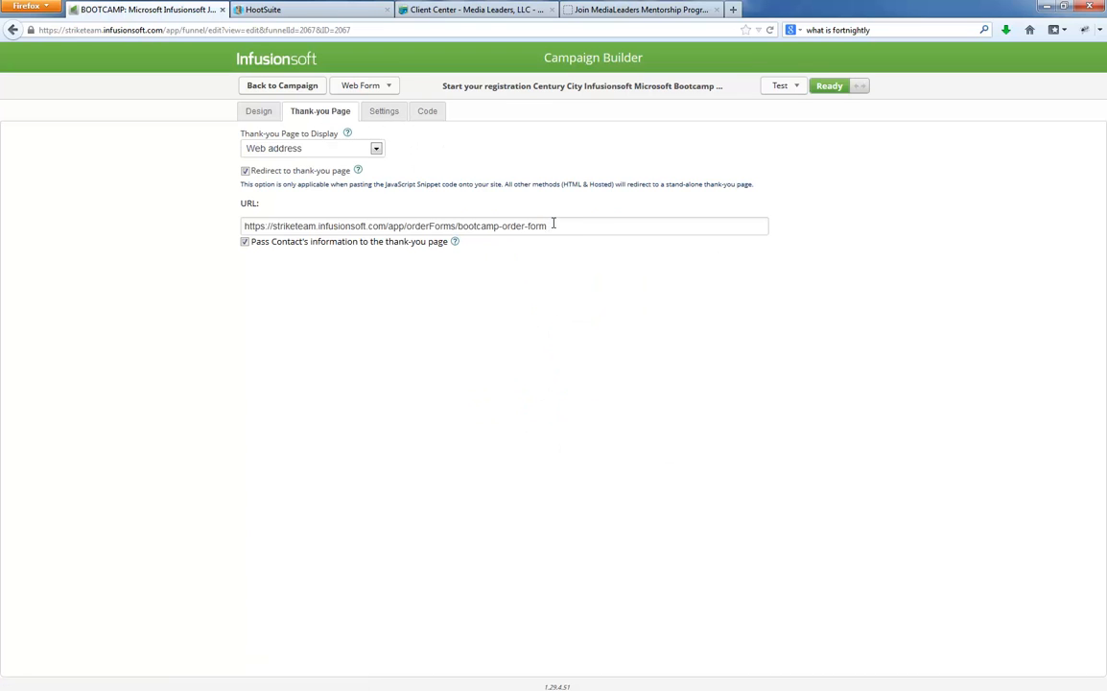
left_click_drag(555, 224, 234, 224)
key("ctrl+c")
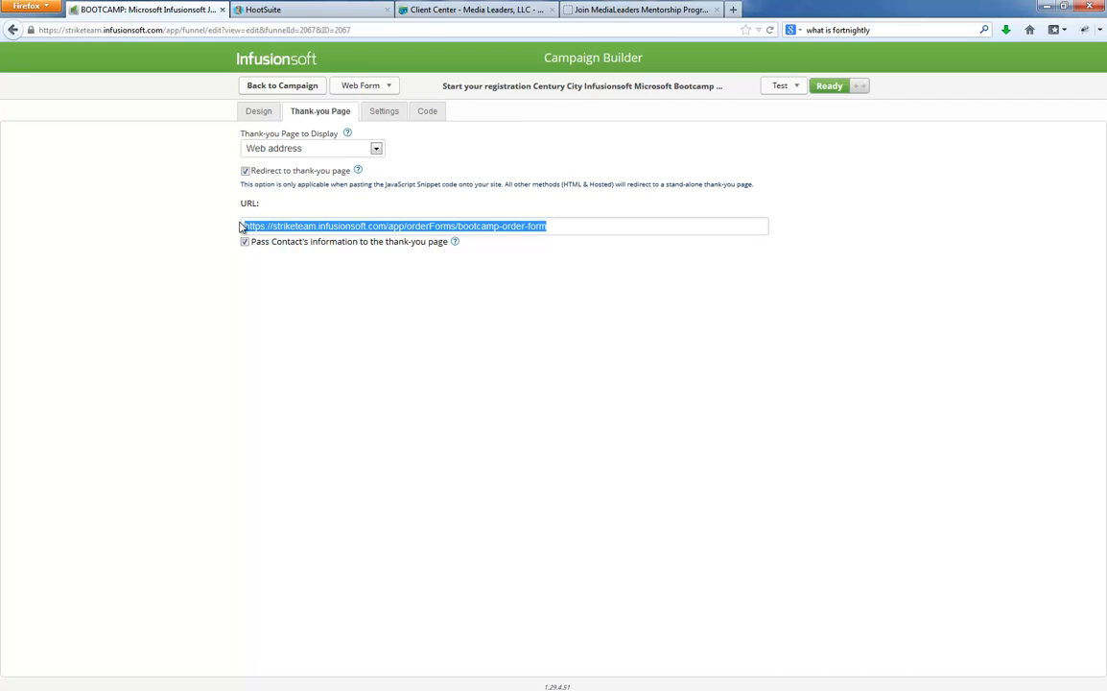
left_click(402, 152)
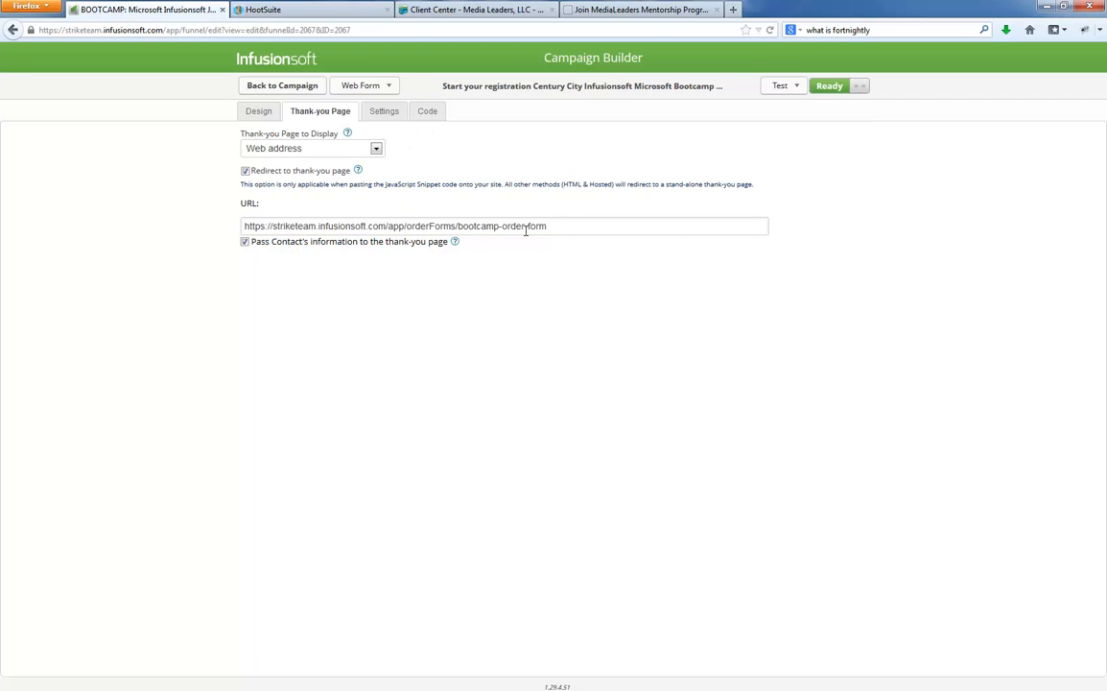
Step: Open the copied bootcamp order form address in a new browser tab and review its product, billing and payment sections
left_click(733, 9)
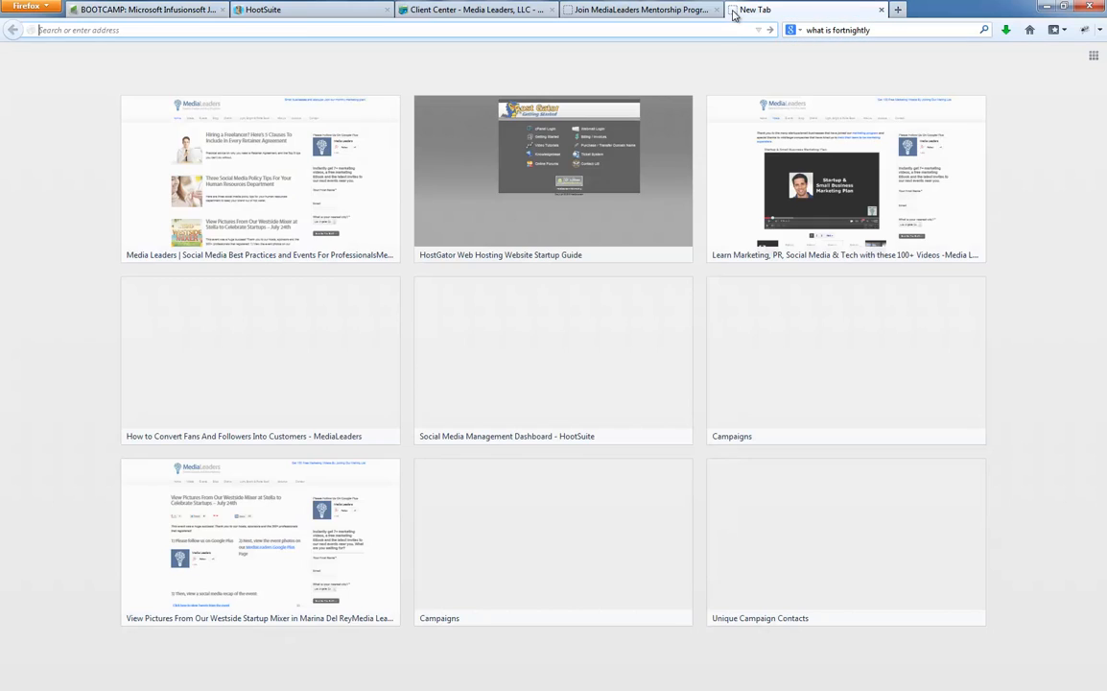
key("ctrl+v")
key("Return")
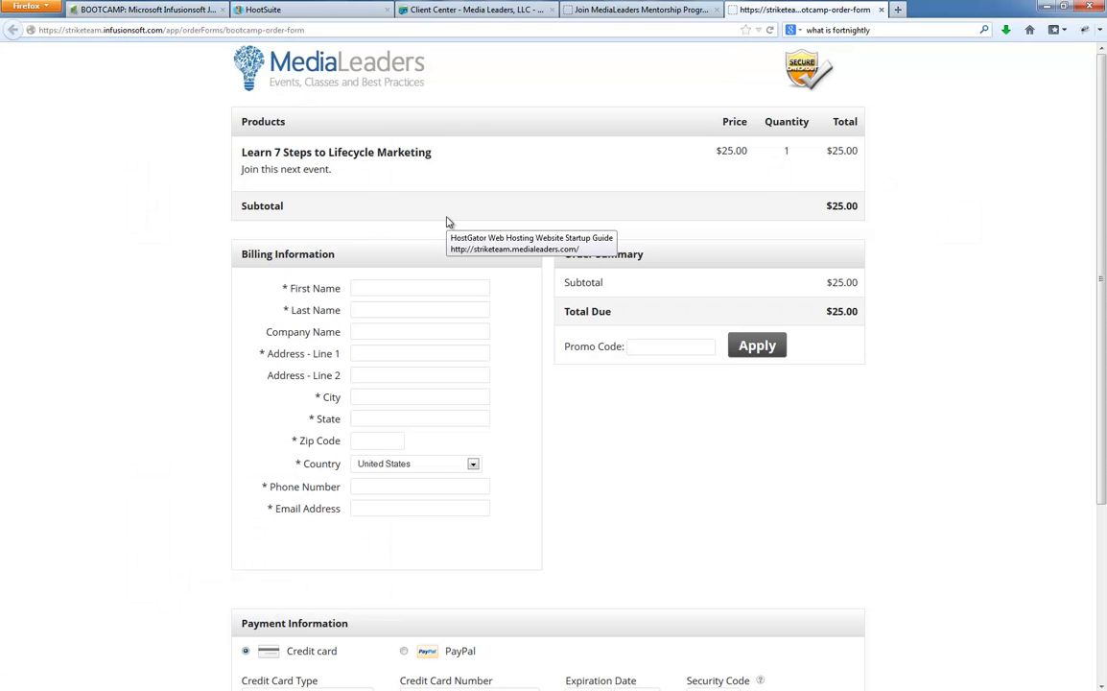
left_click_drag(228, 135, 371, 156)
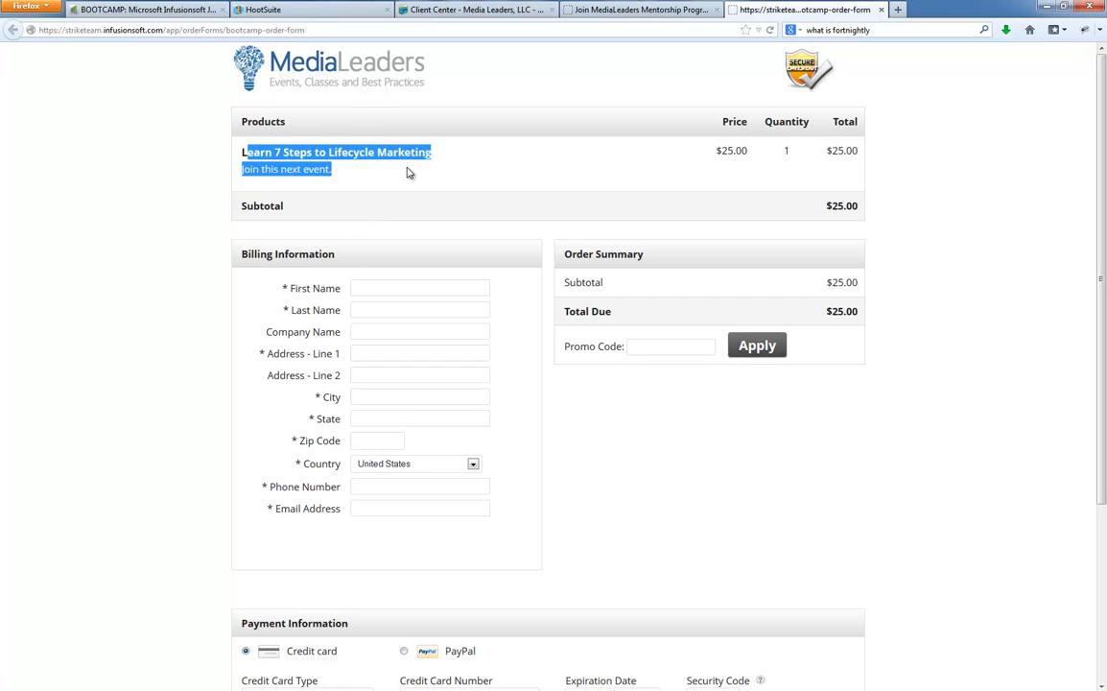
left_click(370, 157)
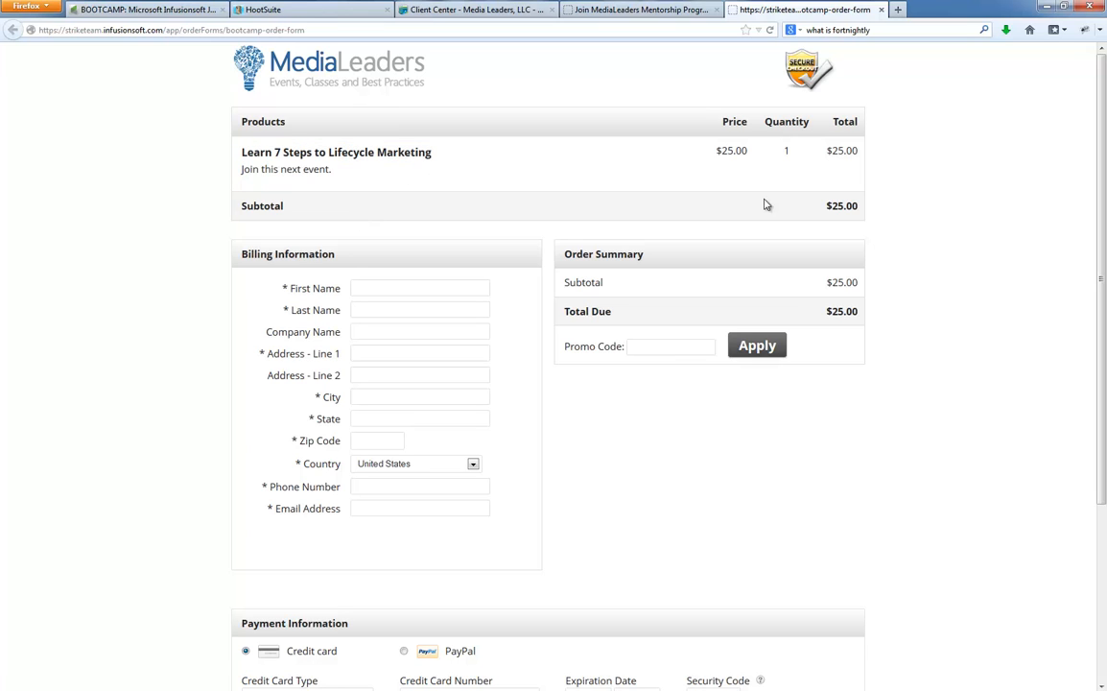
left_click(385, 309)
left_click(380, 354)
scroll(396, 355, "down", 5)
scroll(396, 355, "up", 5)
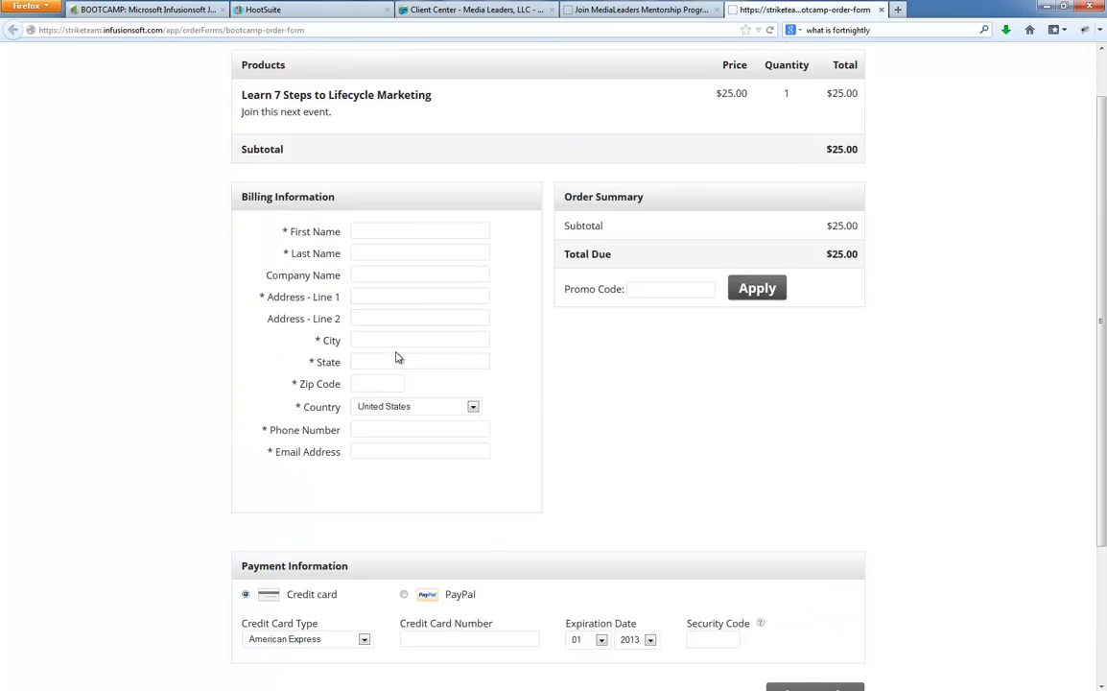
Step: Return to the campaign and examine the timers and reminder emails in the Step 1 start registration sequence
left_click(116, 9)
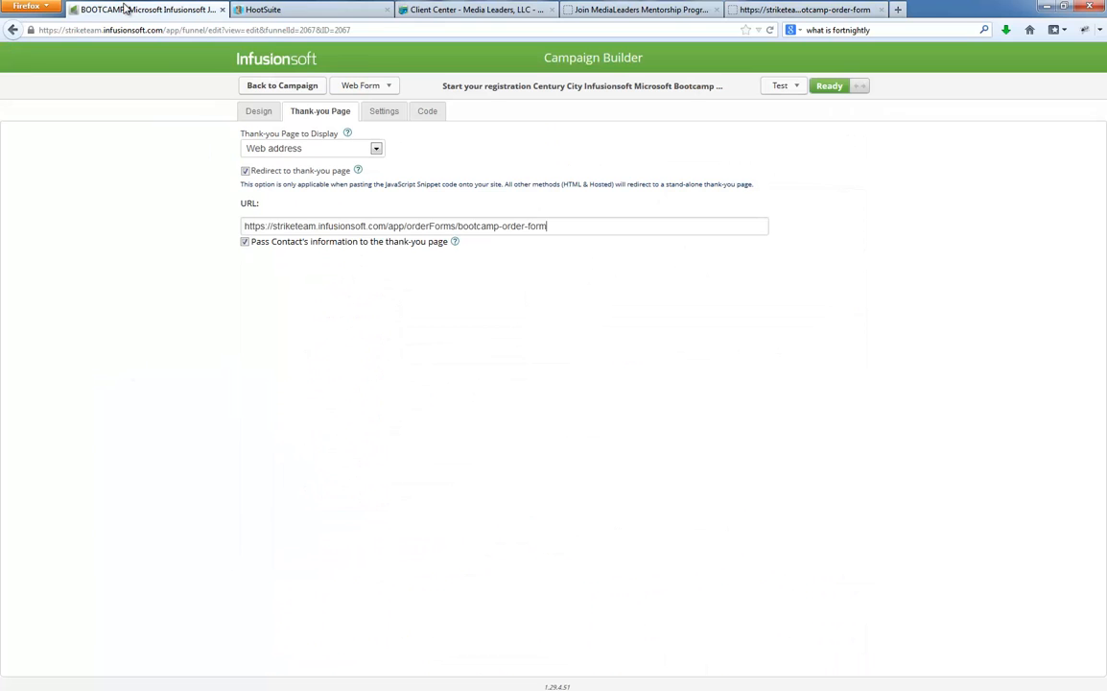
left_click(263, 86)
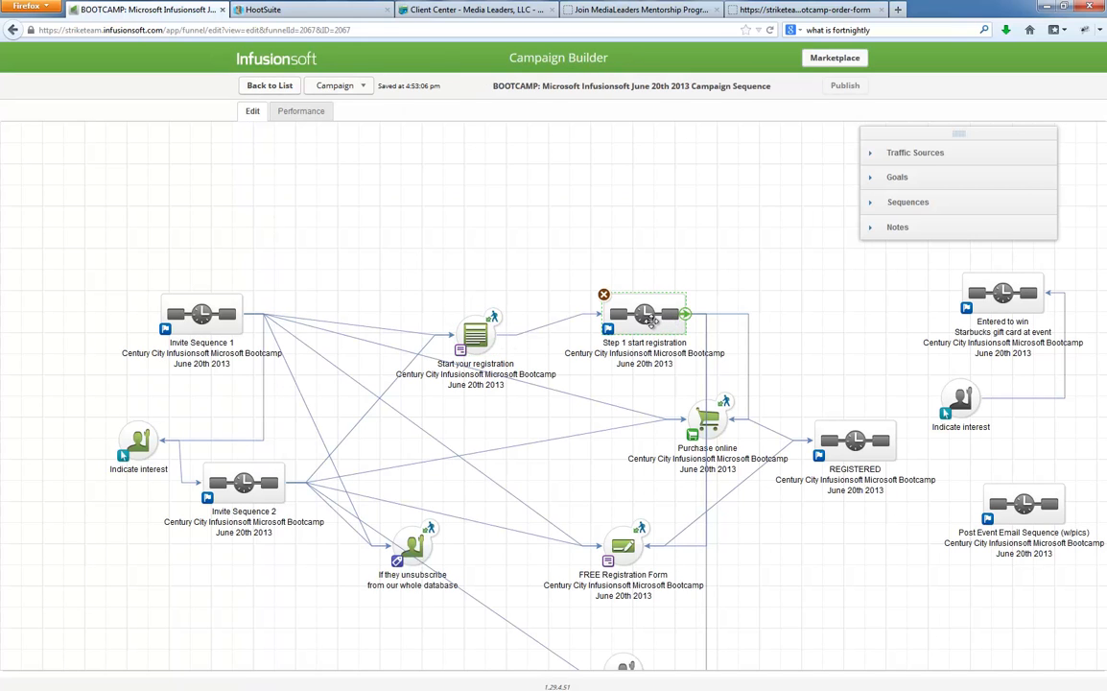
double_click(651, 318)
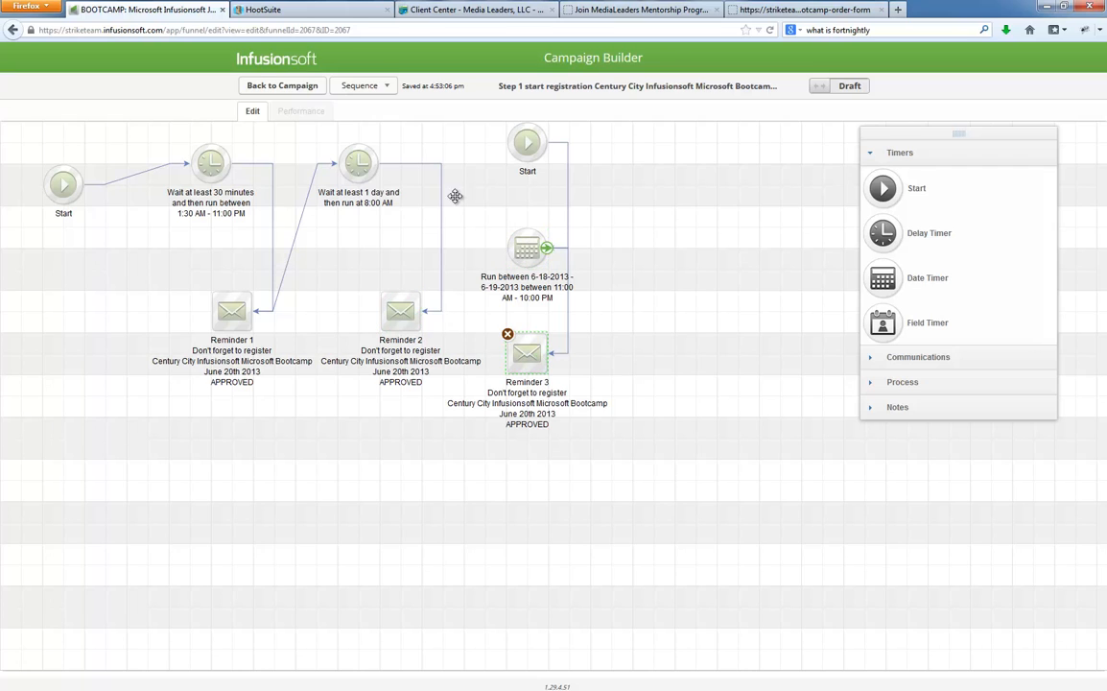
left_click(284, 86)
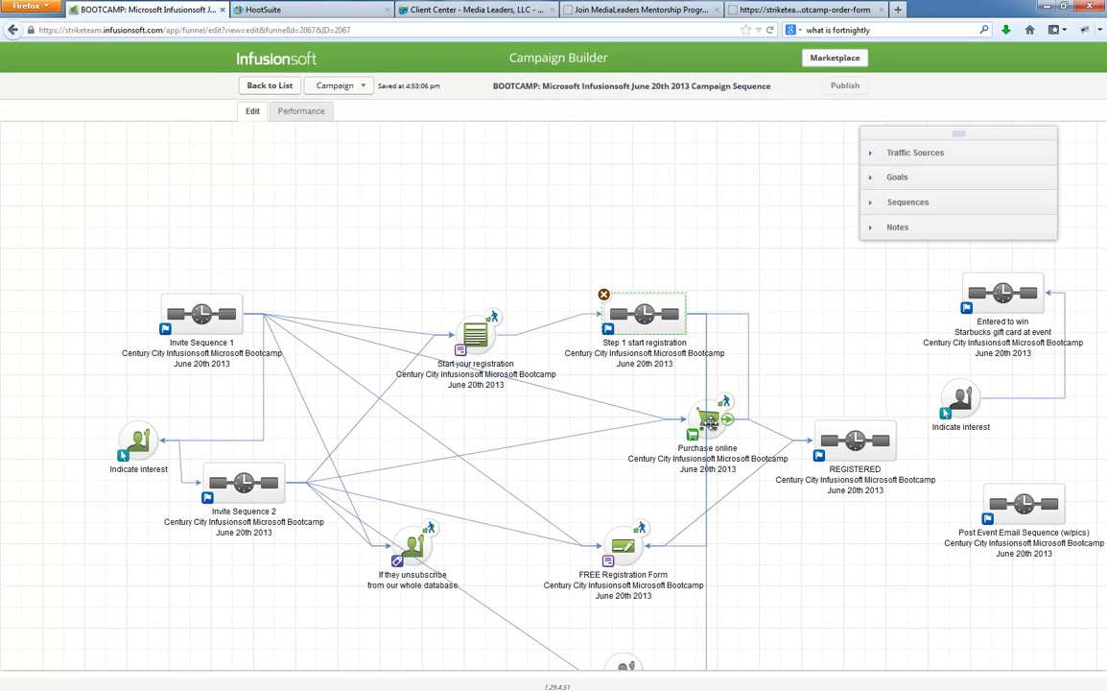
Step: Shift the Step 1 start registration sequence towards the Start your registration goal, and the Purchase online goal towards the REGISTERED sequence
left_click(712, 421)
left_click_drag(646, 317, 603, 296)
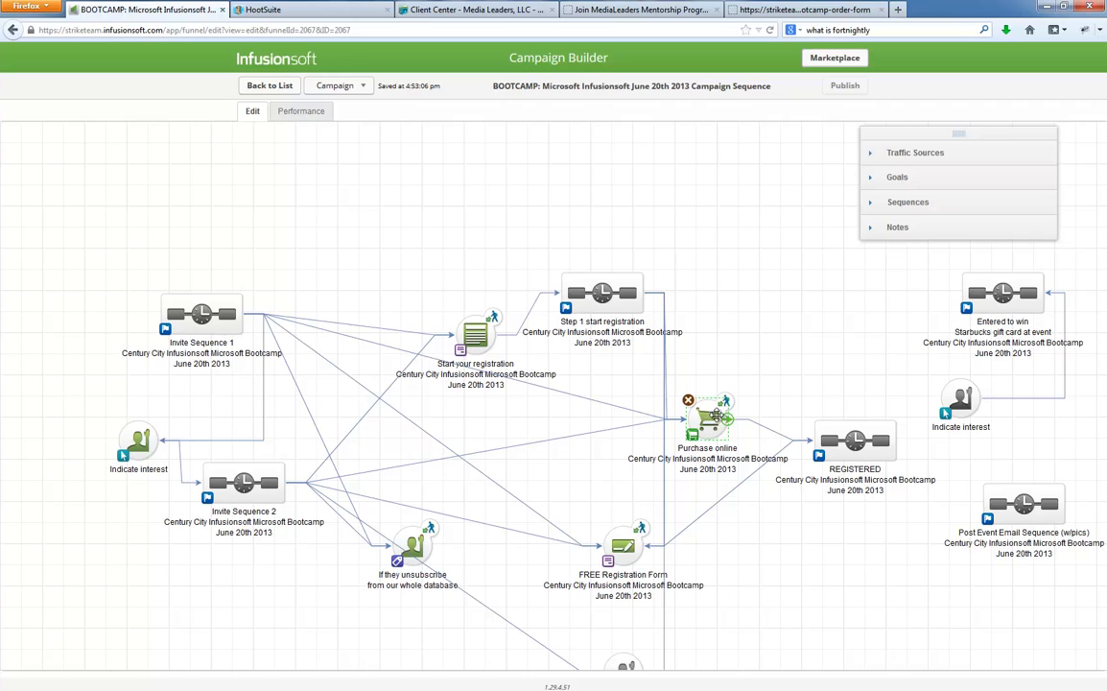
left_click_drag(712, 420, 735, 407)
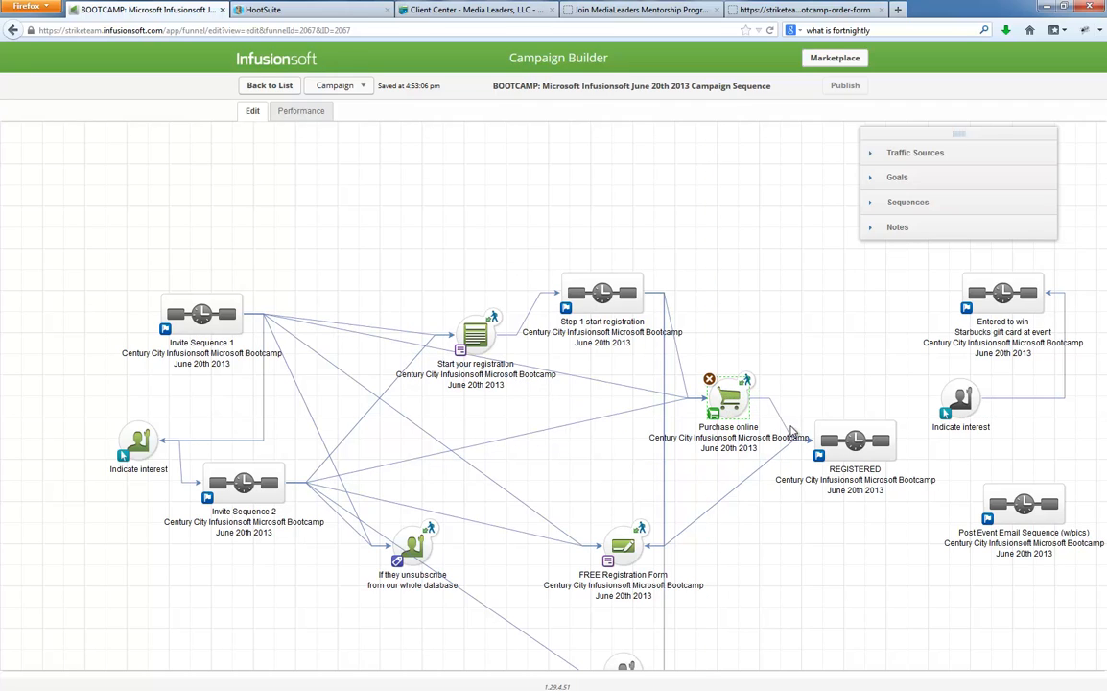
Step: Examine the tags, confirmation email and timed reminders in the REGISTERED sequence, and return to the campaign overview
left_click(854, 442)
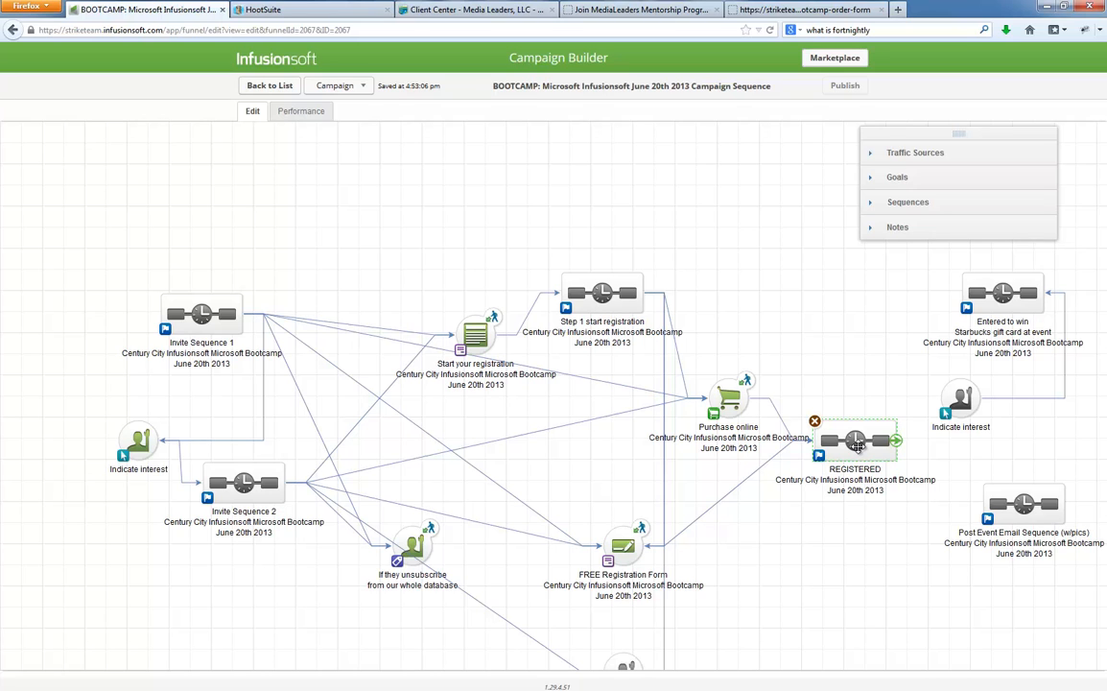
double_click(855, 443)
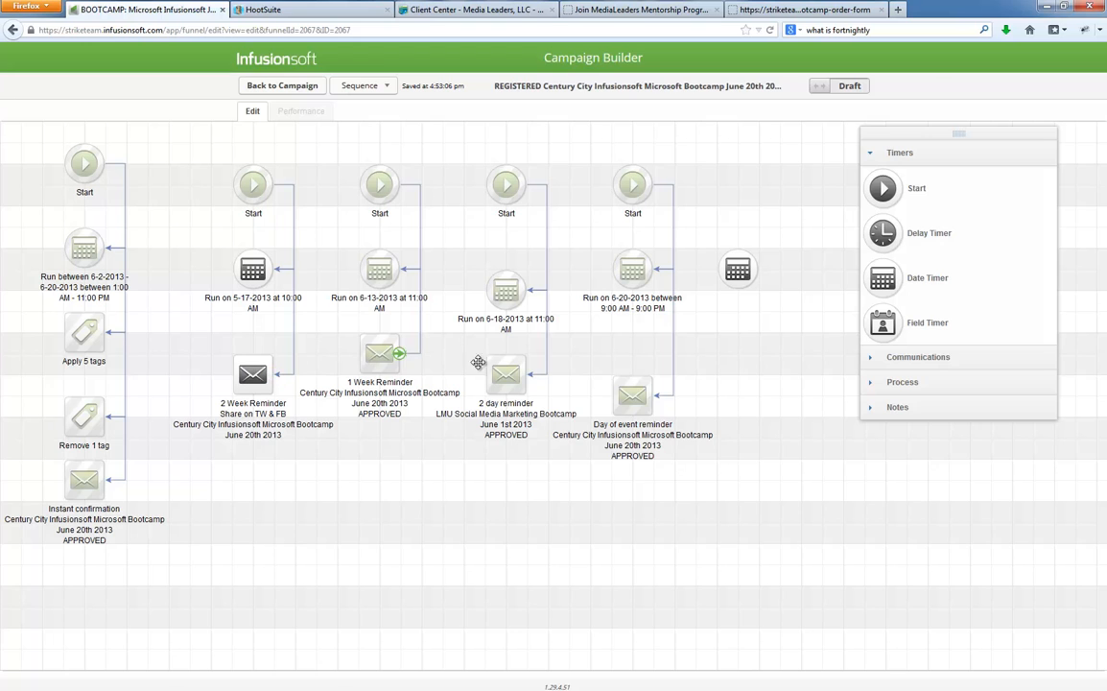
left_click(291, 87)
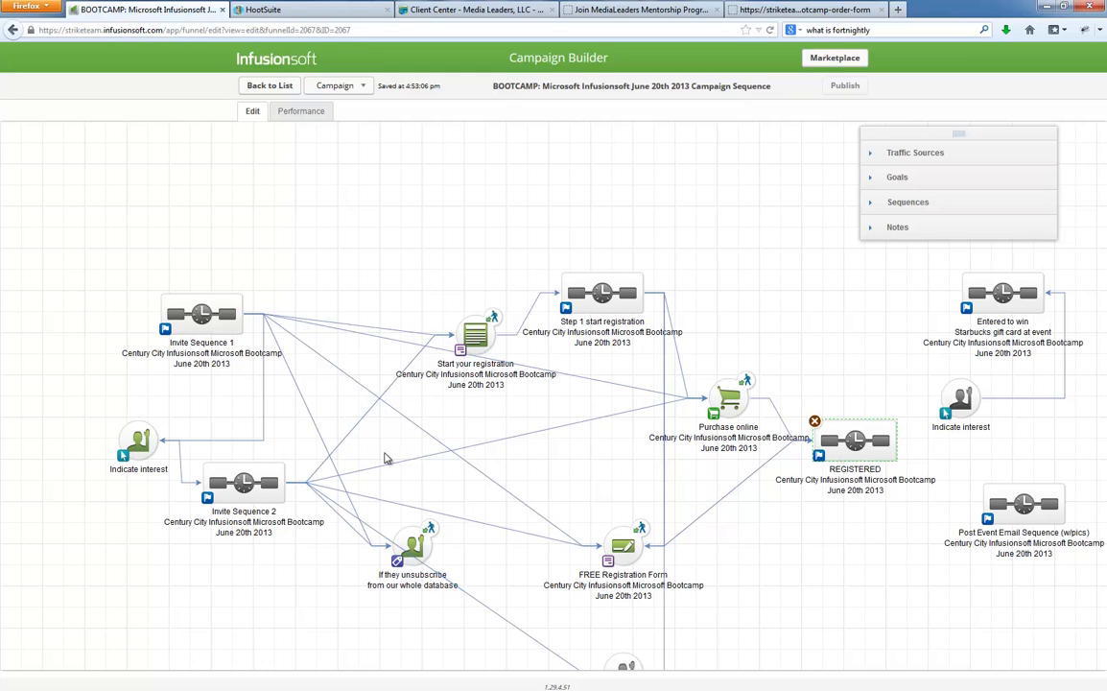
Step: In the campaign "BOOTCAMP: Social Media Family Safety Event Sept 17th", add a Purchase online goal and another sequence after the second sequence
left_click(278, 88)
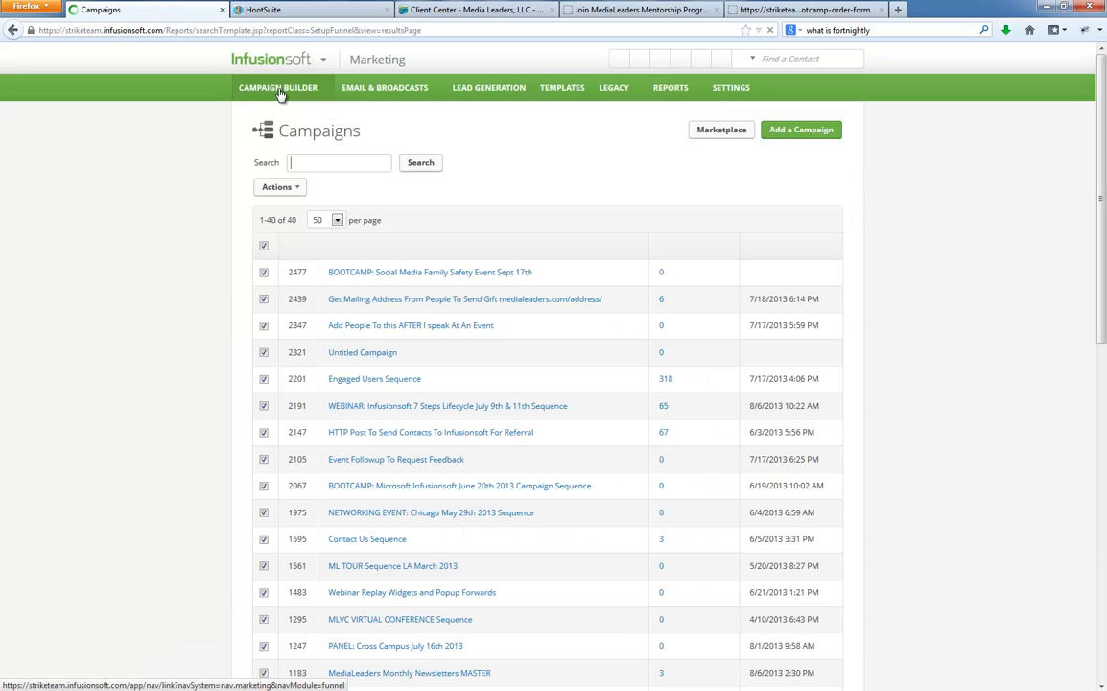
left_click(415, 279)
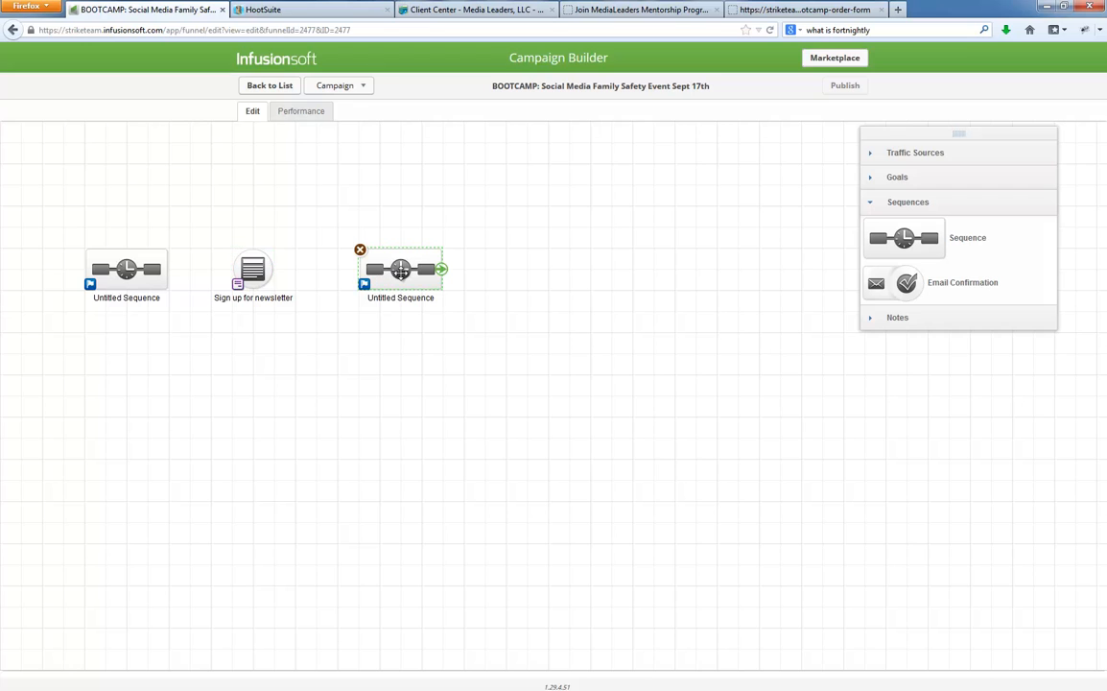
left_click(911, 178)
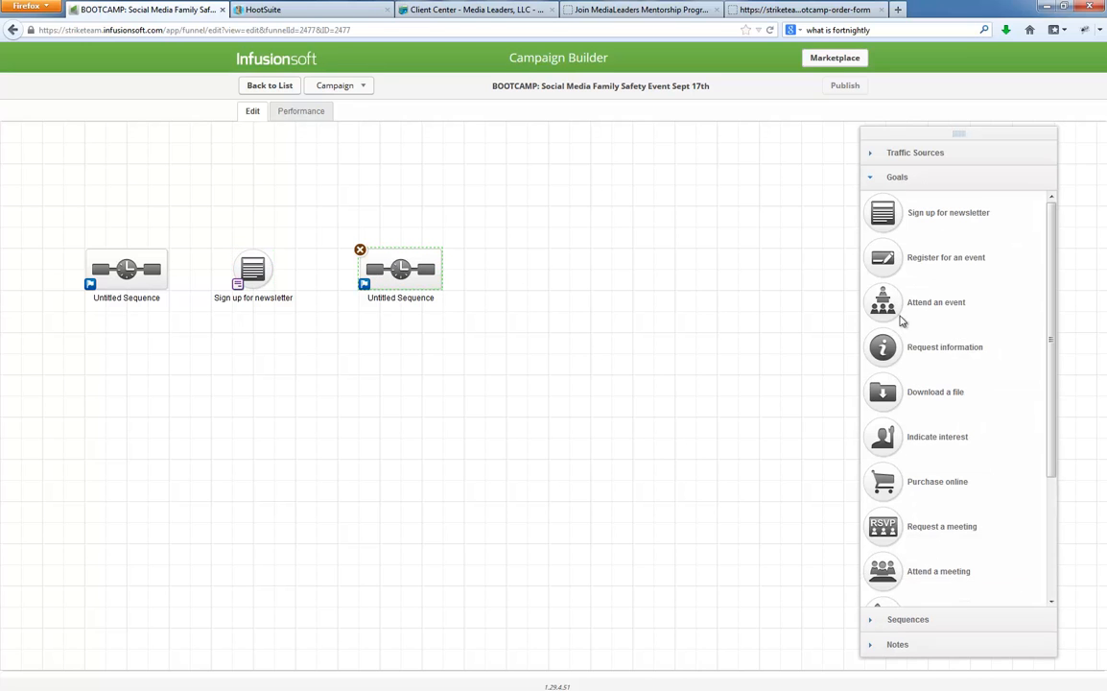
scroll(904, 345, "down", 4)
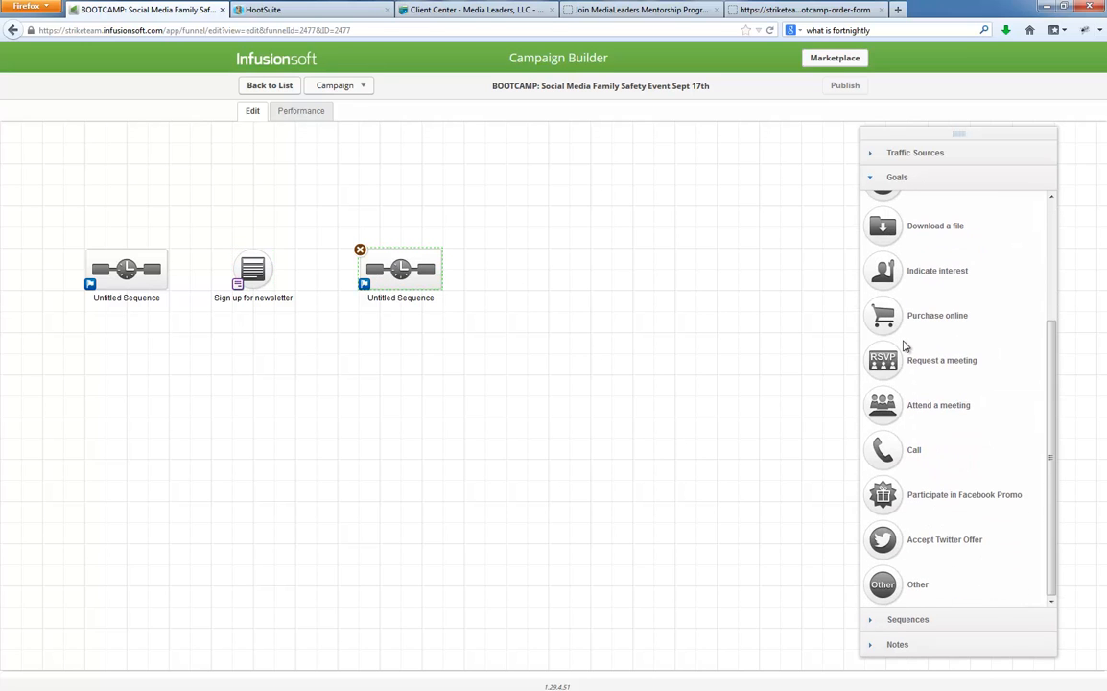
scroll(902, 345, "up", 4)
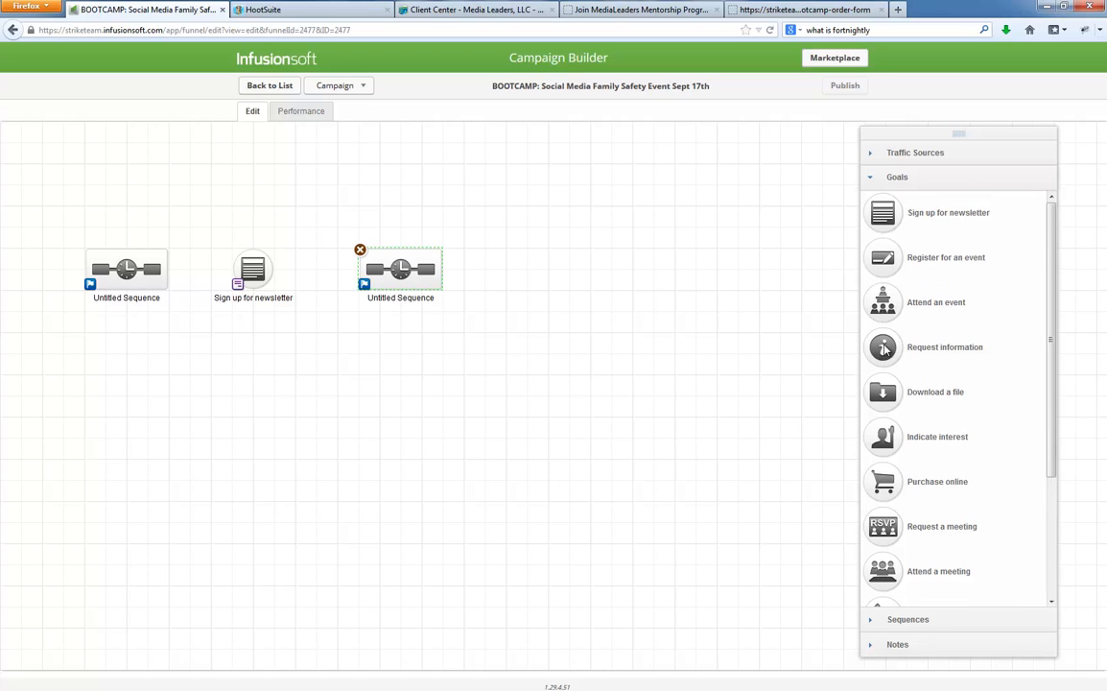
scroll(885, 349, "down", 1)
left_click_drag(883, 453, 542, 257)
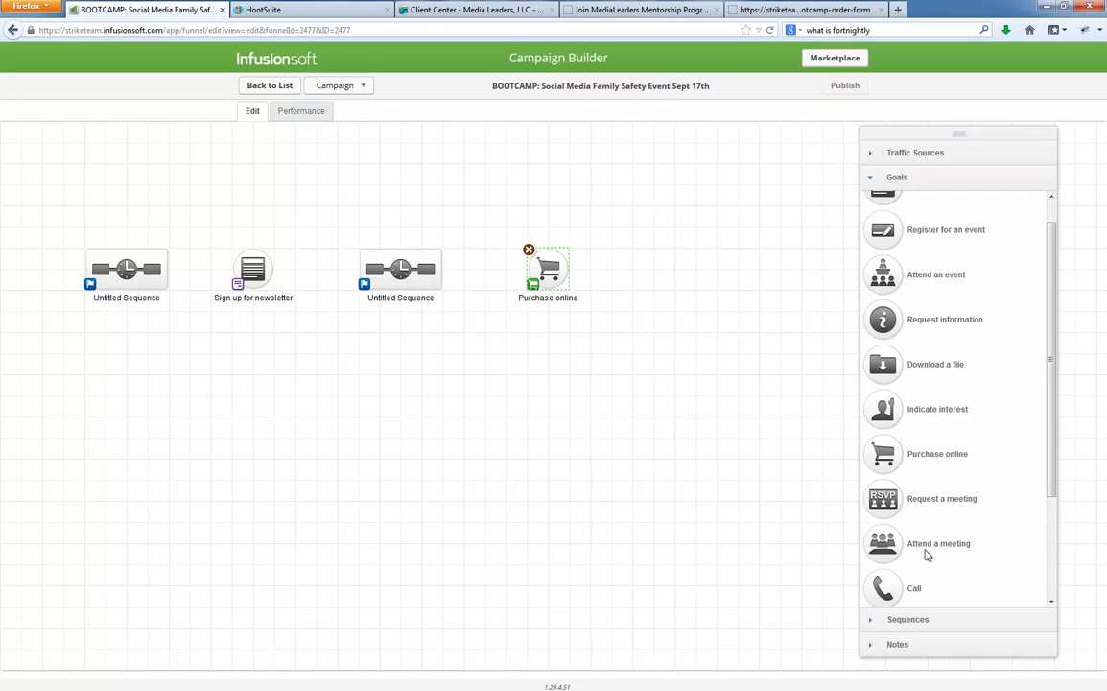
left_click(919, 619)
left_click_drag(903, 238, 674, 267)
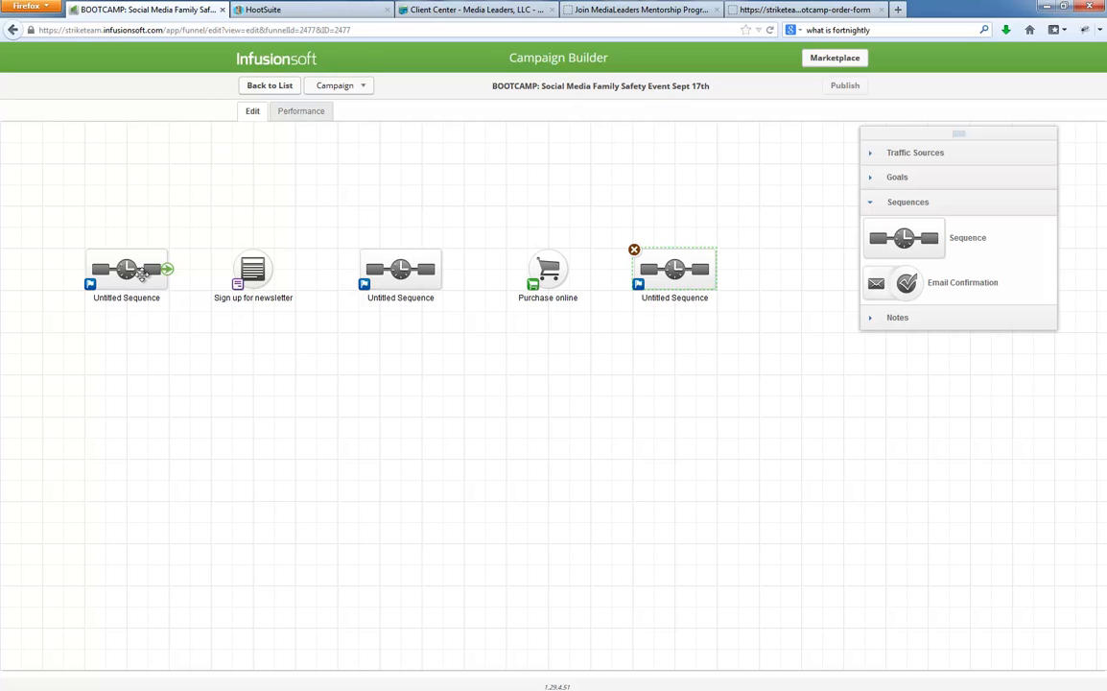
Step: Move the Purchase online goal slightly closer to the middle sequence and display the available campaign actions
left_click(128, 273)
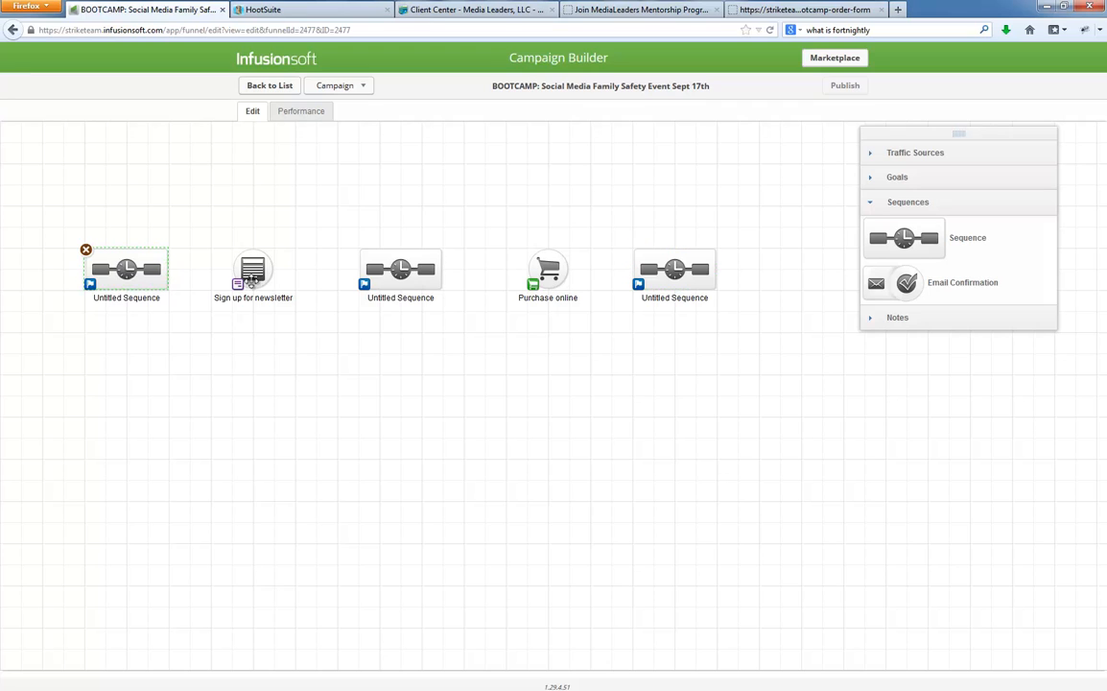
left_click(253, 271)
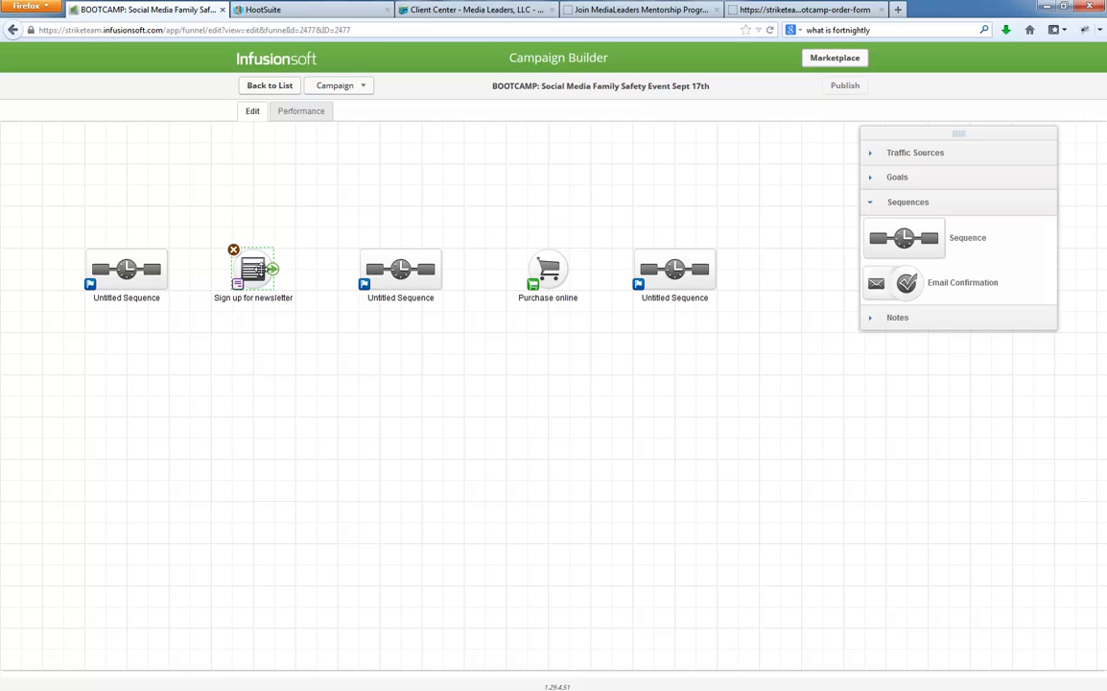
left_click(397, 270)
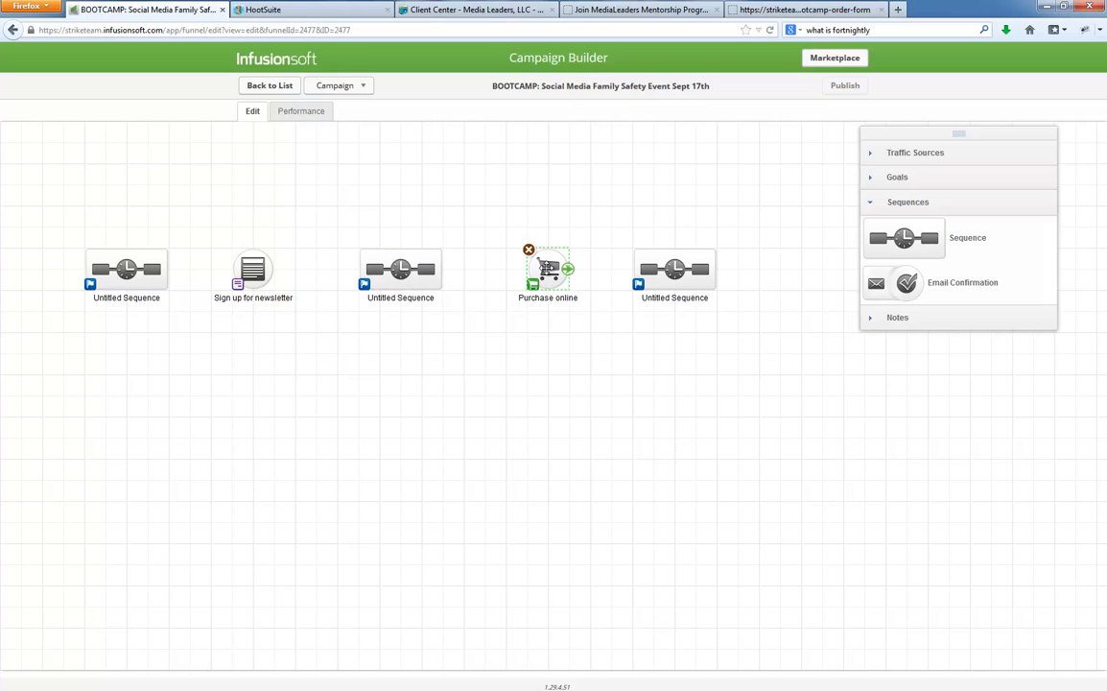
left_click_drag(548, 269, 527, 270)
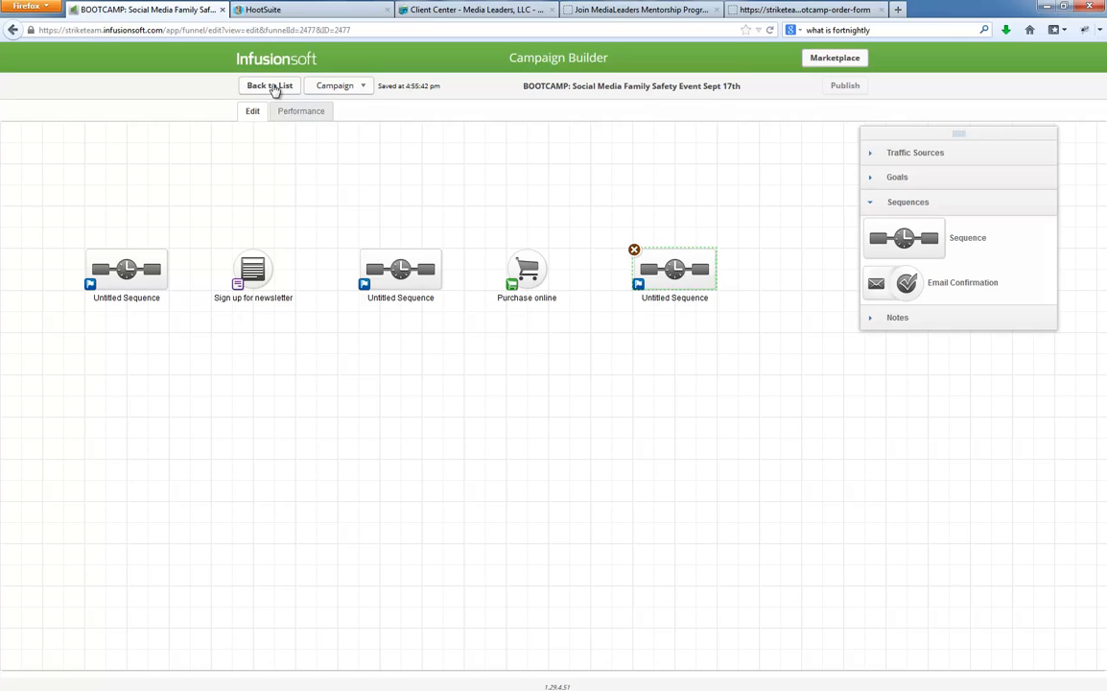
left_click(336, 85)
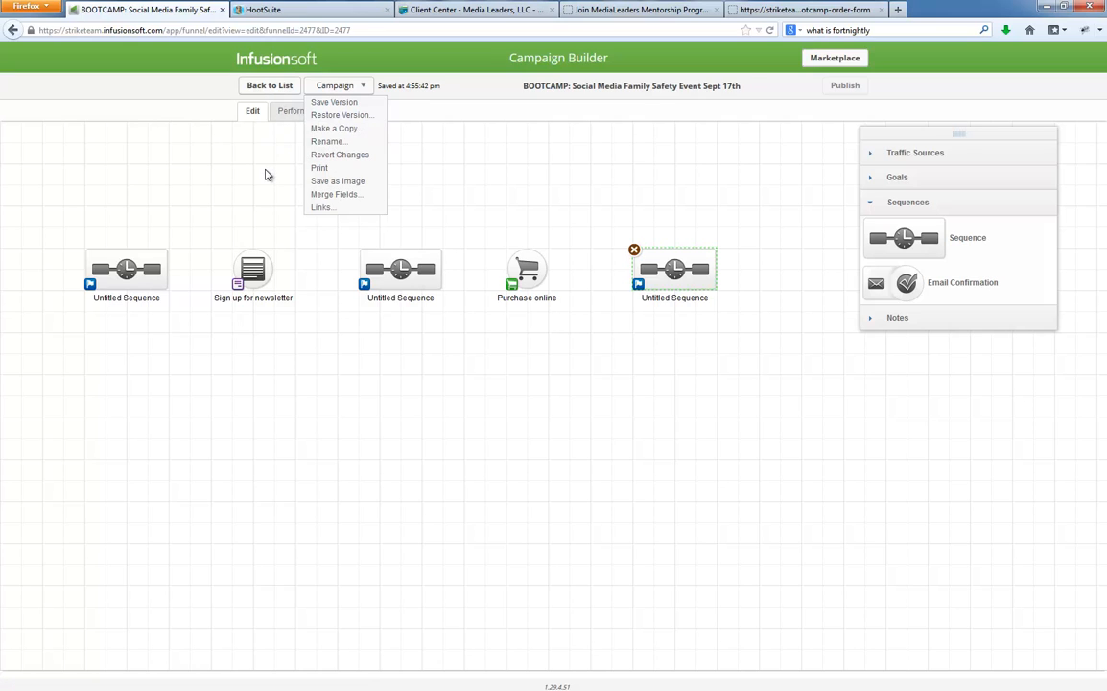
Step: Return to the campaign list and open "BOOTCAMP: Microsoft Infusionsoft June 20th 2013 Campaign Sequence" for editing
left_click(241, 151)
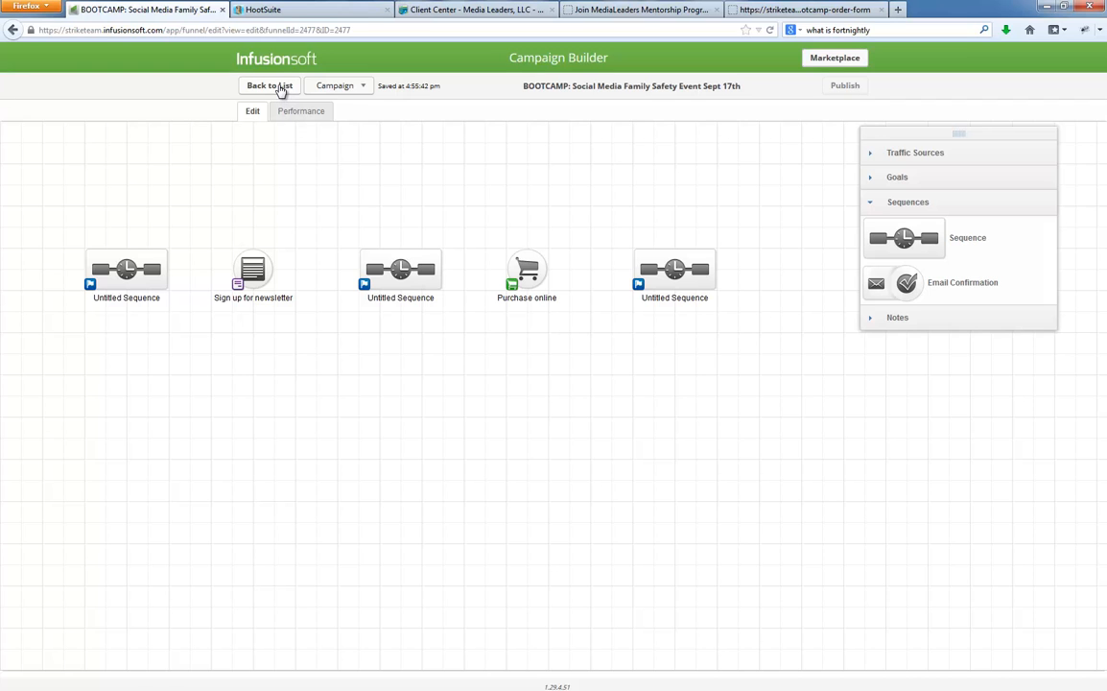
left_click(281, 88)
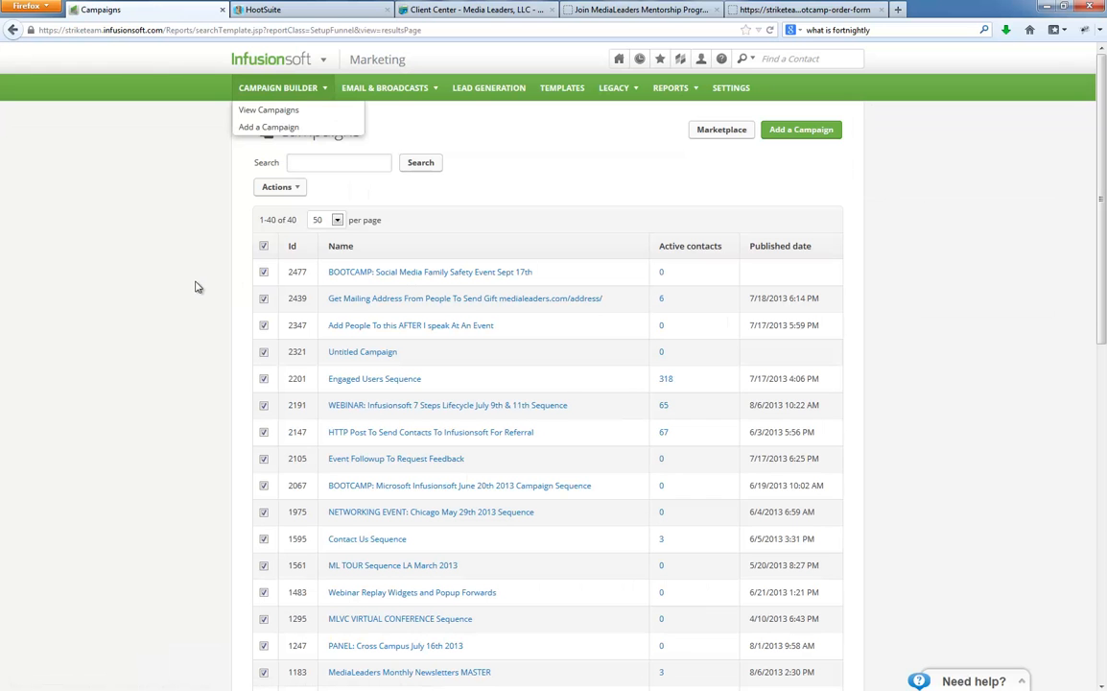
left_click(349, 491)
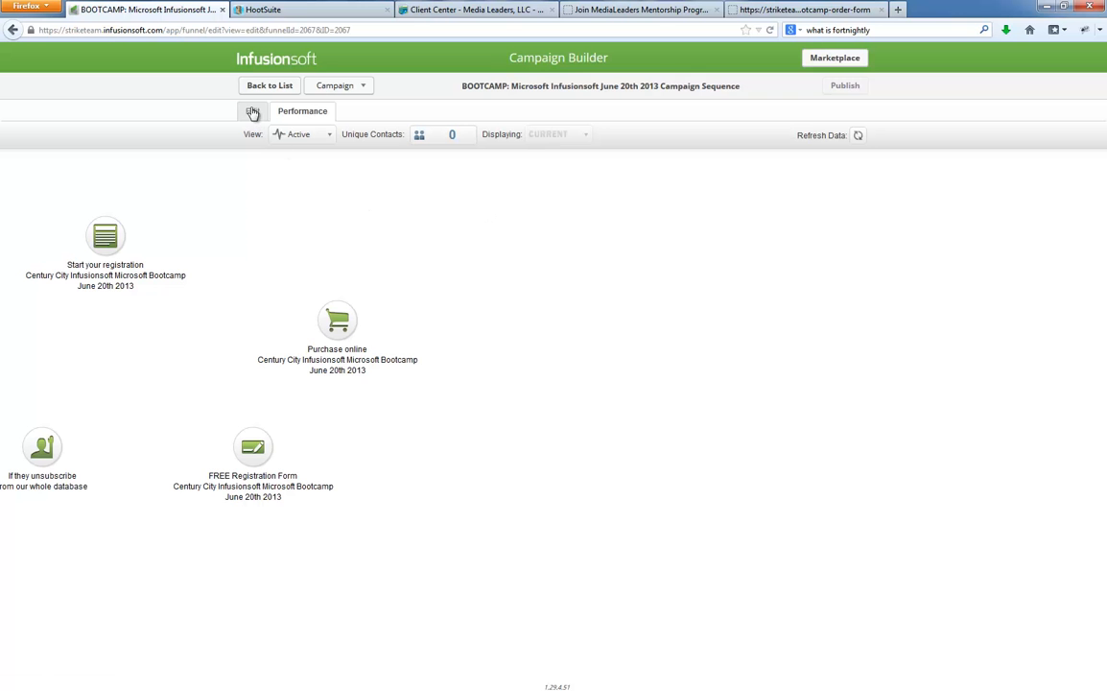
left_click(253, 111)
left_click_drag(243, 324, 486, 429)
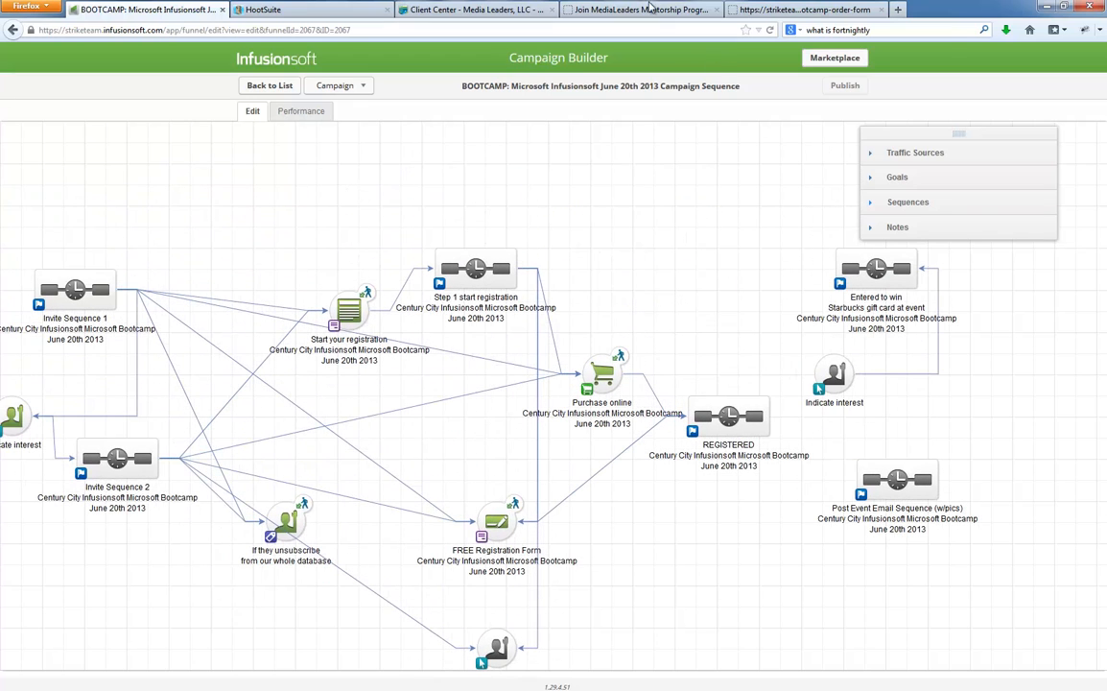
Step: Examine the MediaLeaders Hire Us page, including its introduction form, plan links and the descriptions of the monthly sessions
left_click(641, 9)
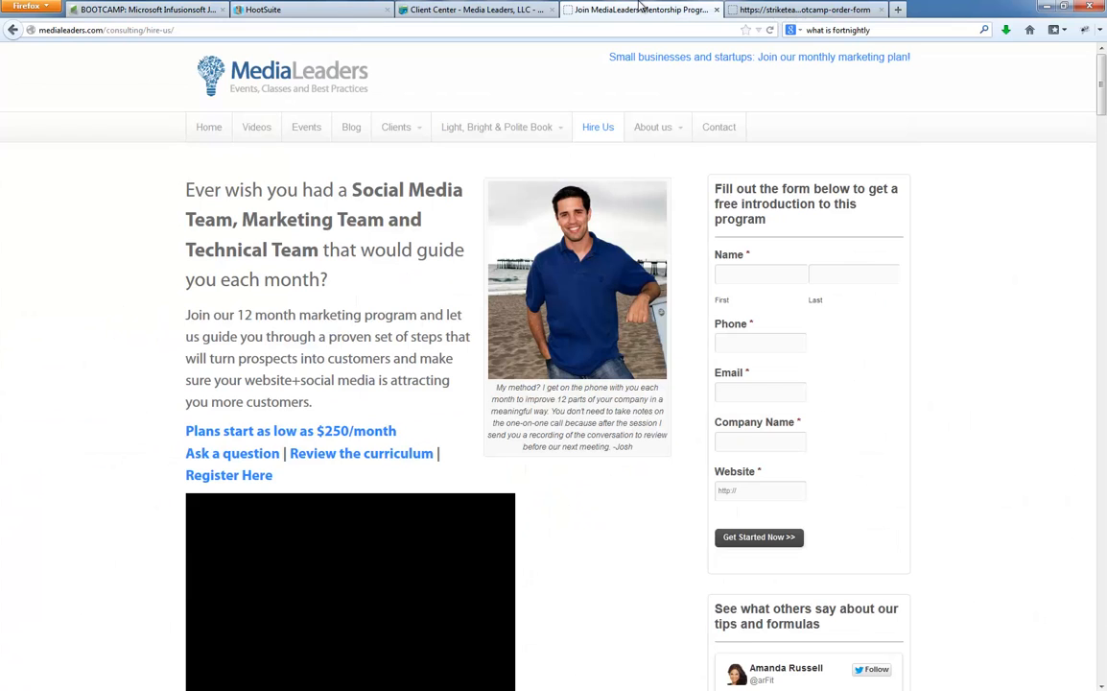
left_click(605, 137)
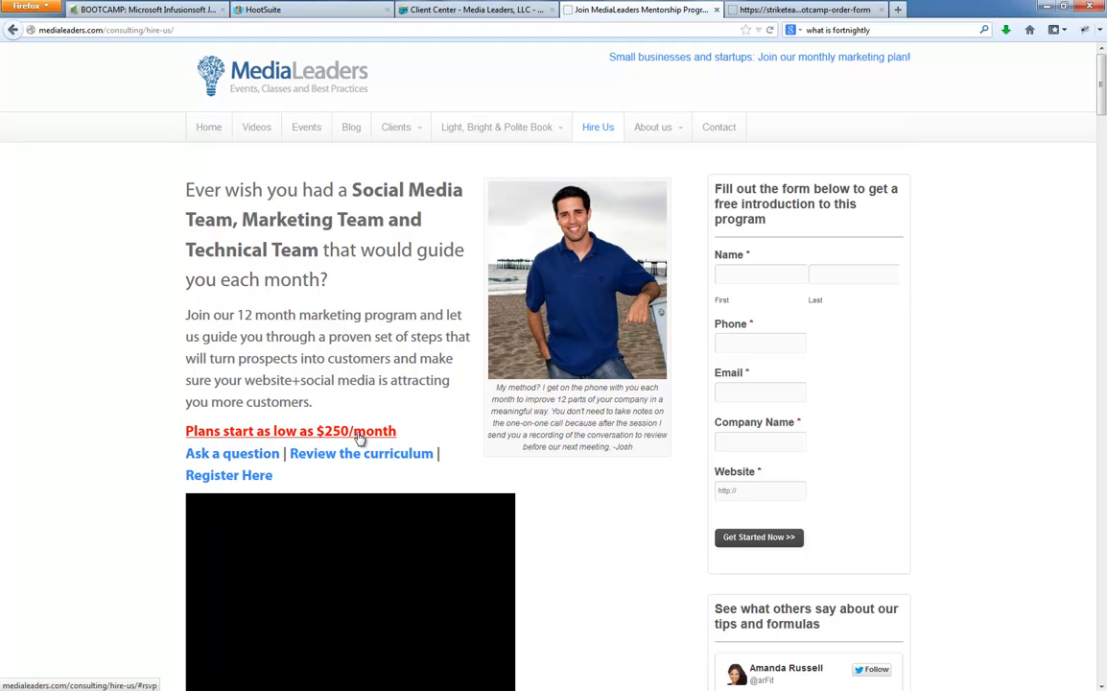
scroll(360, 436, "down", 3)
scroll(378, 395, "up", 3)
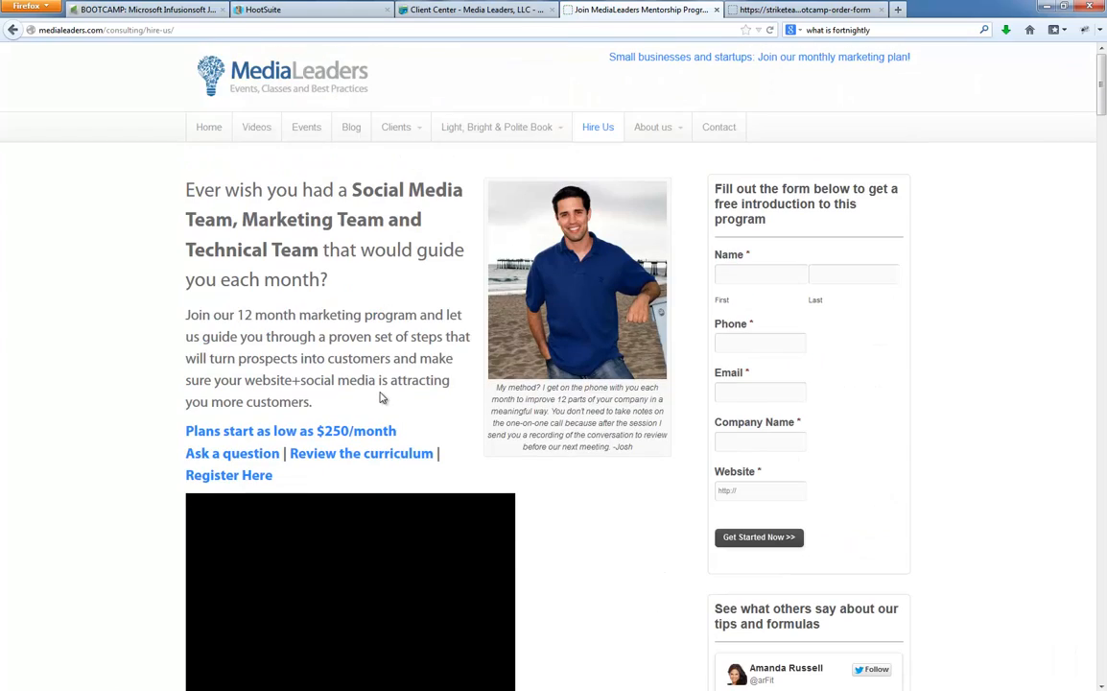
scroll(379, 396, "down", 7)
scroll(217, 126, "up", 1)
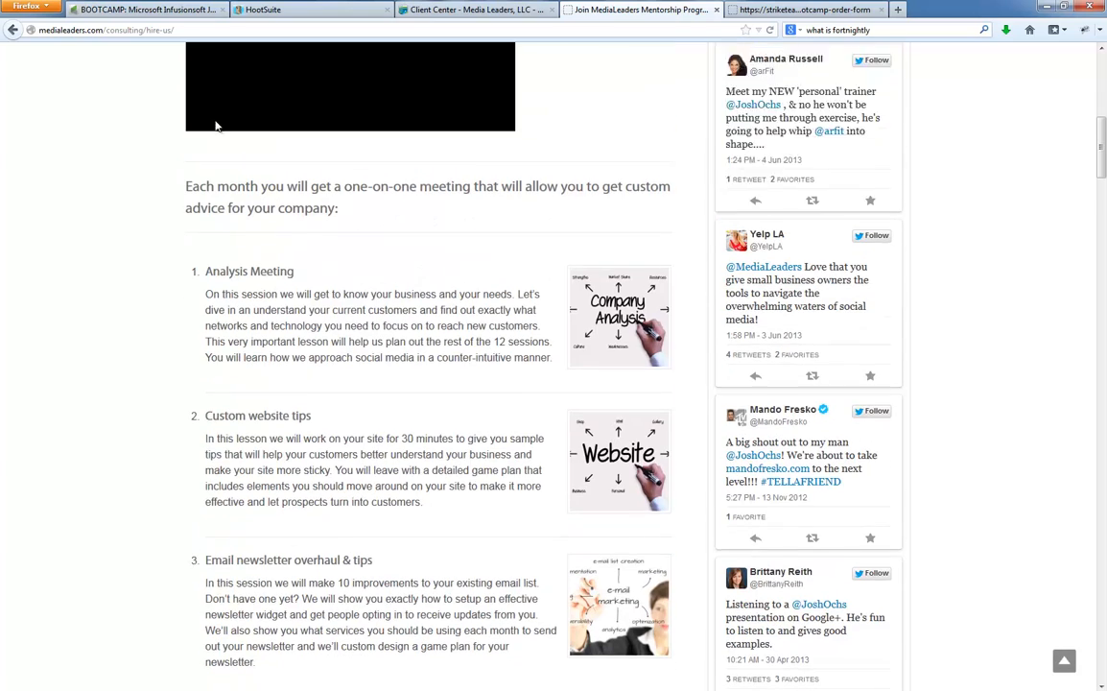
scroll(219, 155, "up", 1)
scroll(546, 464, "down", 3)
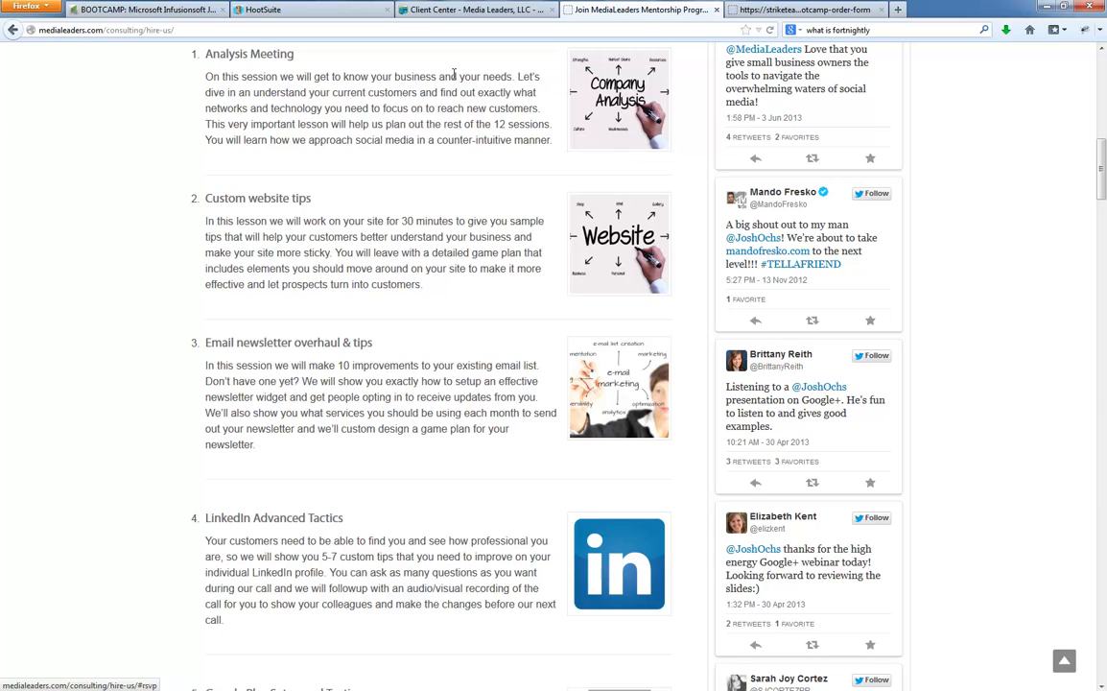
Step: Make a copy of the June 20th bootcamp campaign named "BOOTCAMP: NEW Family Social Media Safety Event Santa Monica"
left_click(143, 9)
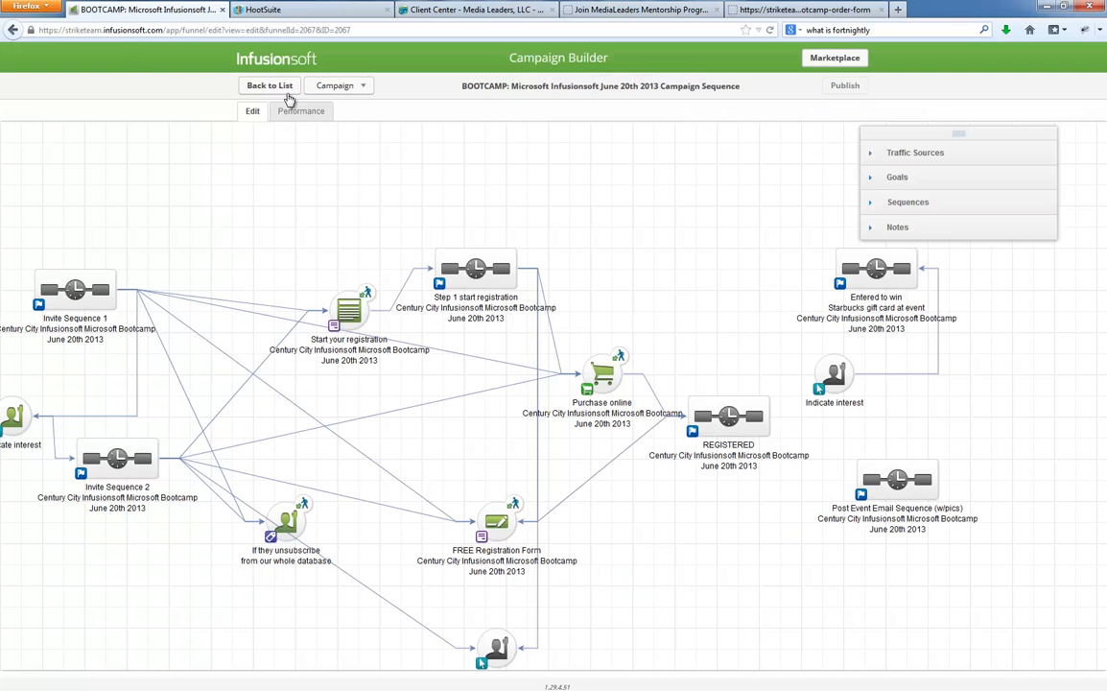
left_click(332, 87)
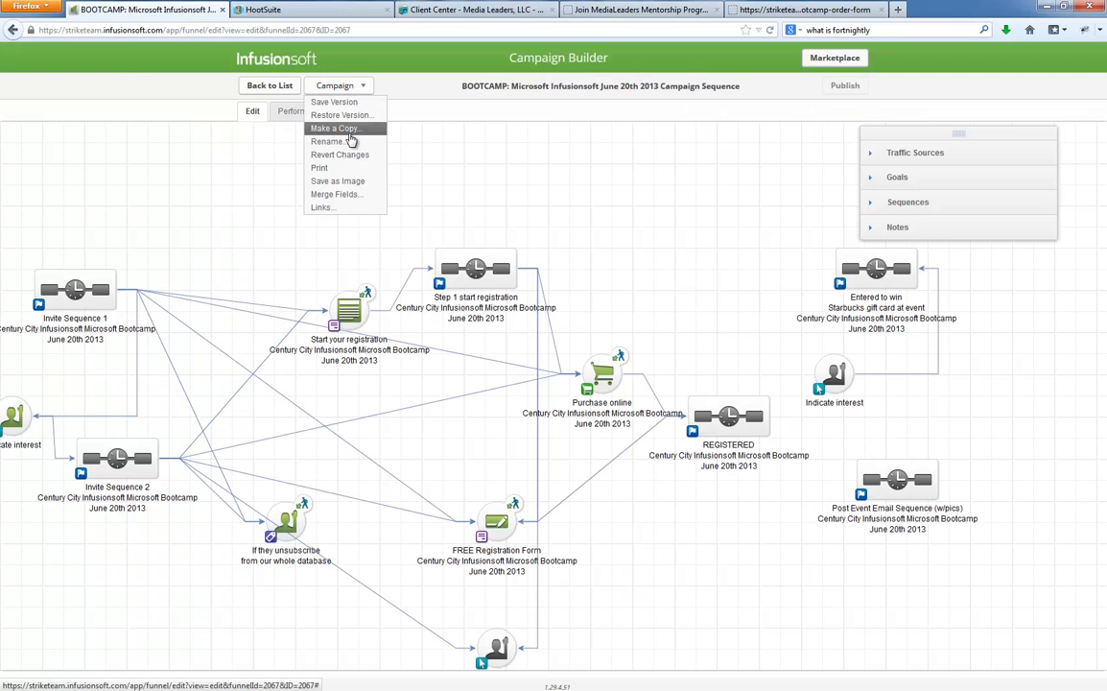
left_click(349, 134)
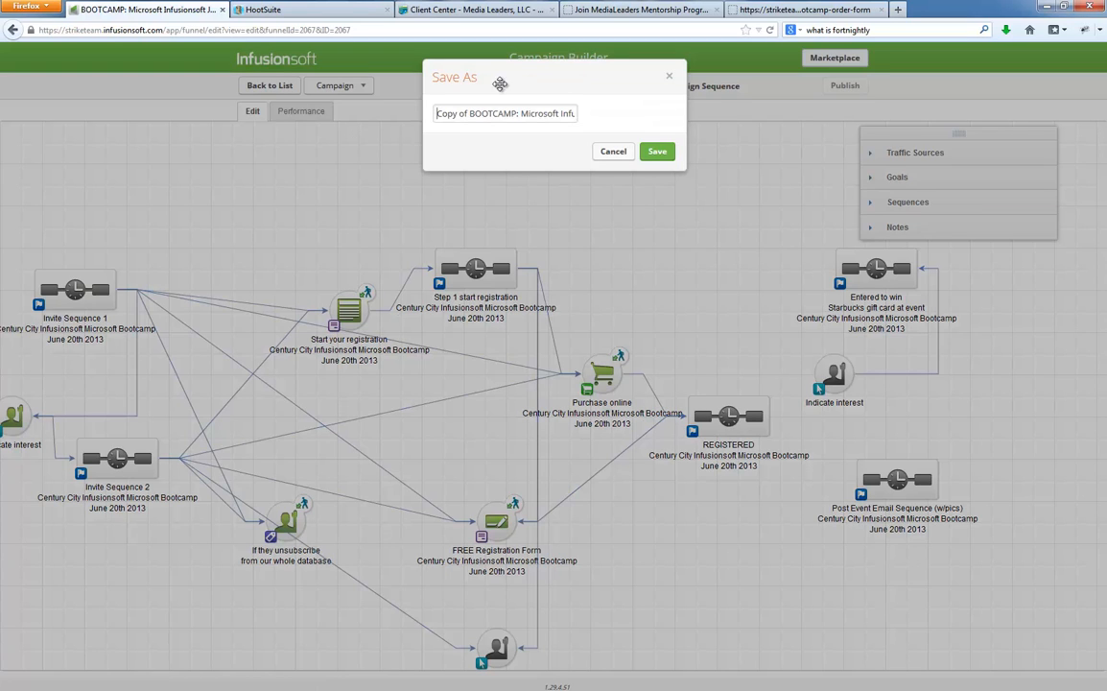
left_click_drag(516, 115, 414, 116)
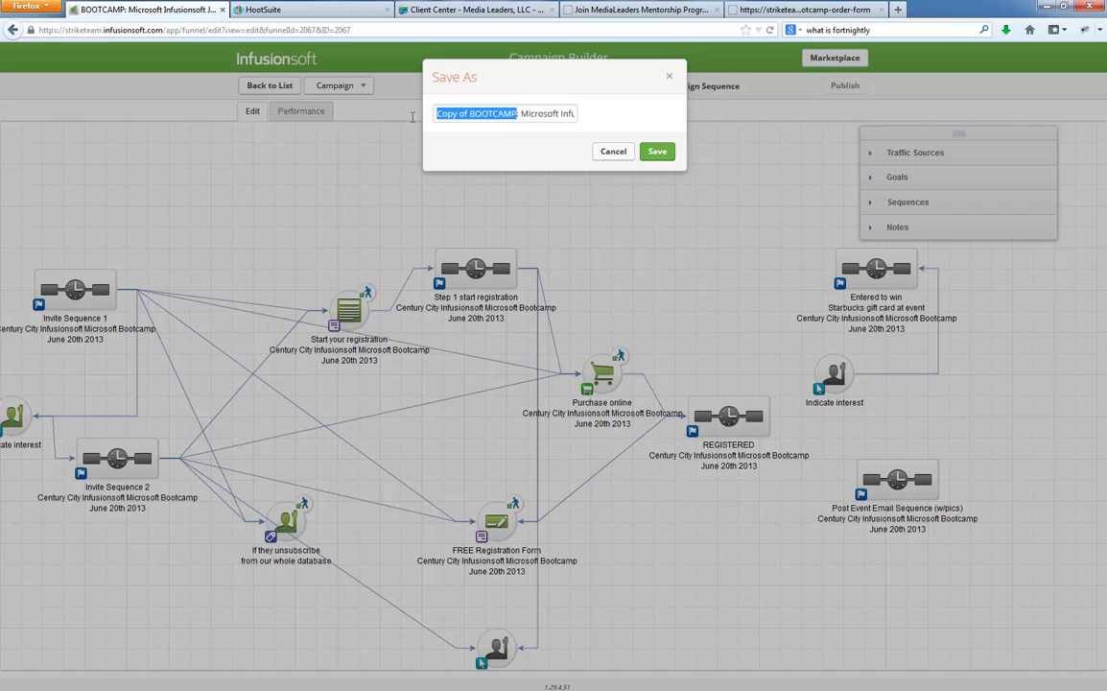
key("BackSpace")
type("BOOTCAMP")
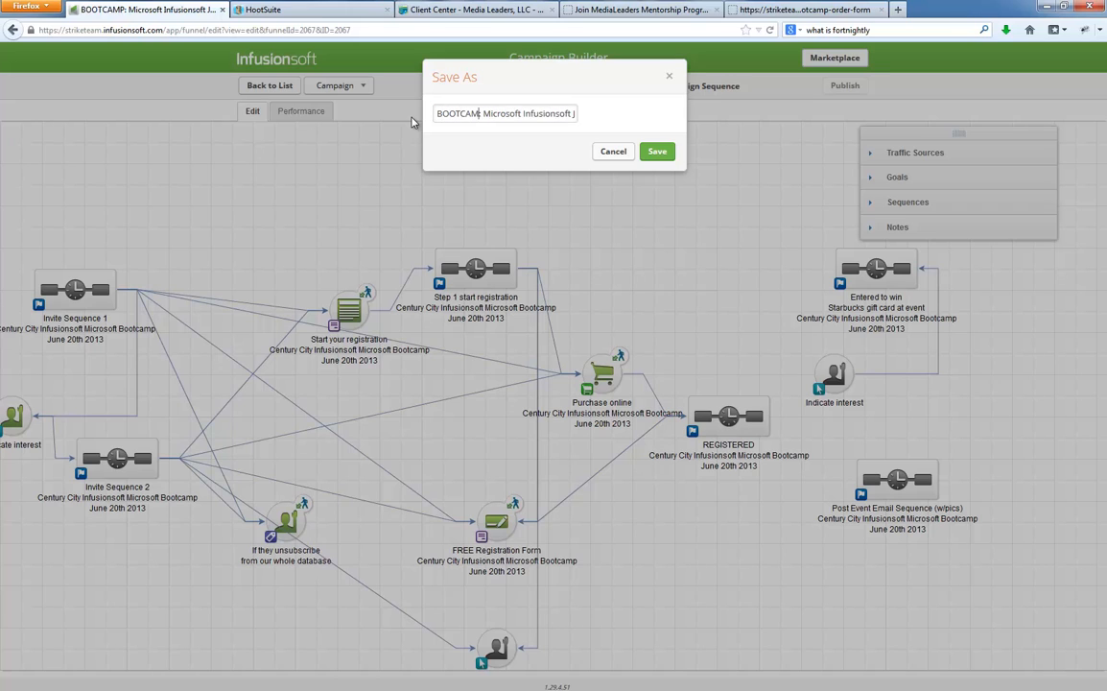
left_click_drag(438, 116, 651, 114)
type("NEW Family So")
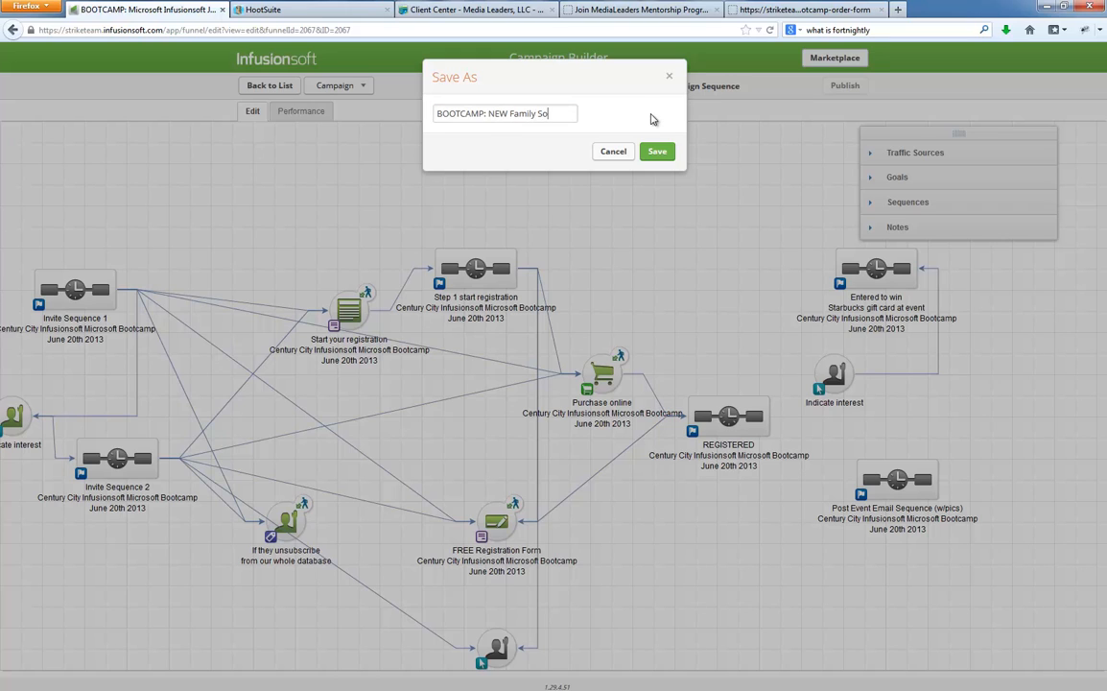
type("cial Media")
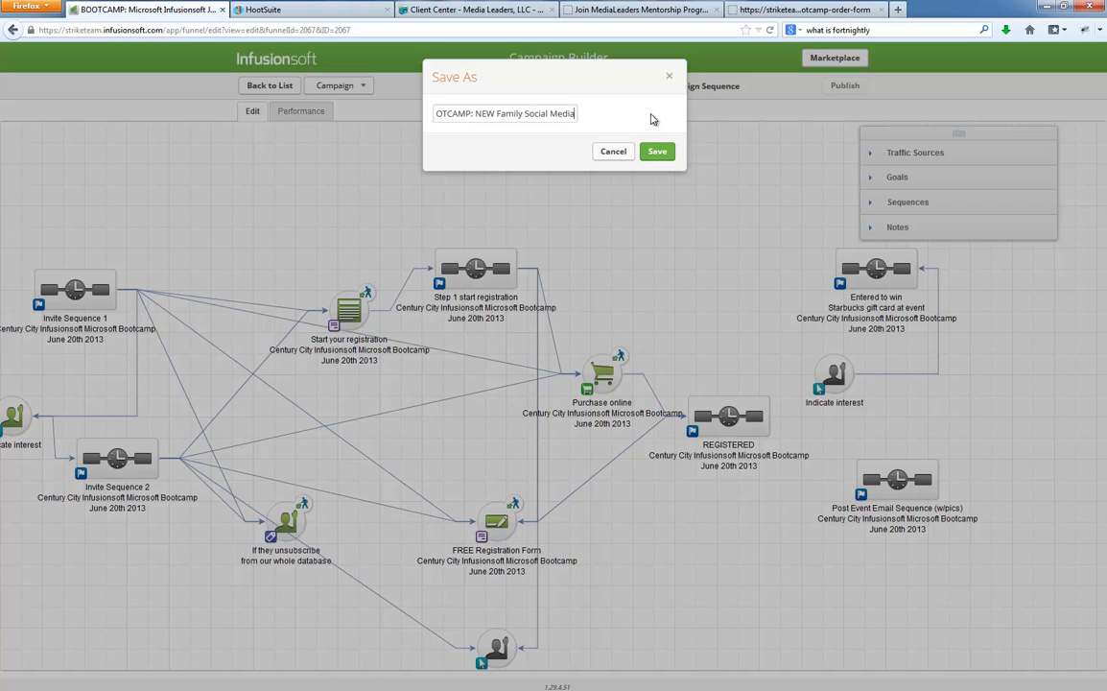
type(" Safet")
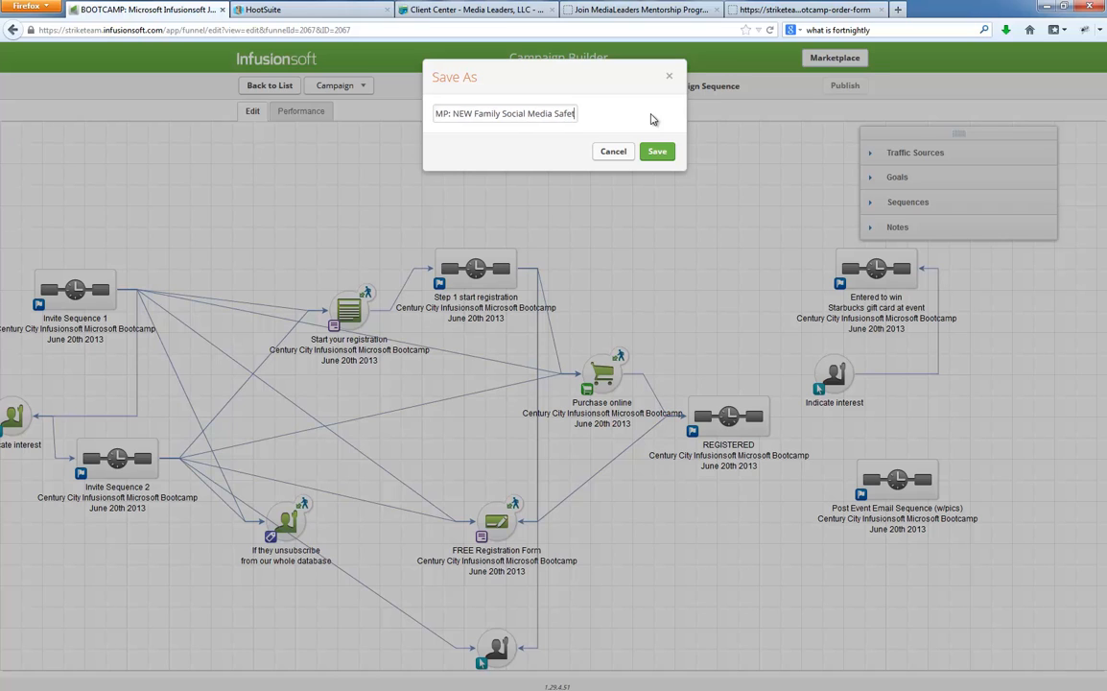
type("y Event Santa Monica")
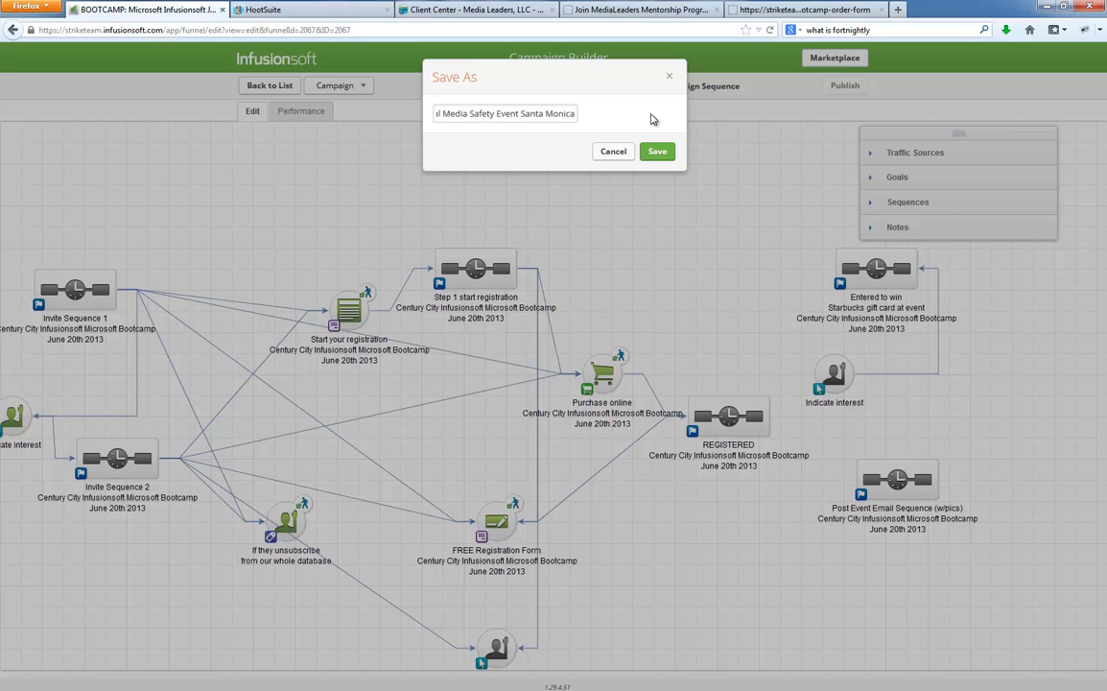
left_click(657, 150)
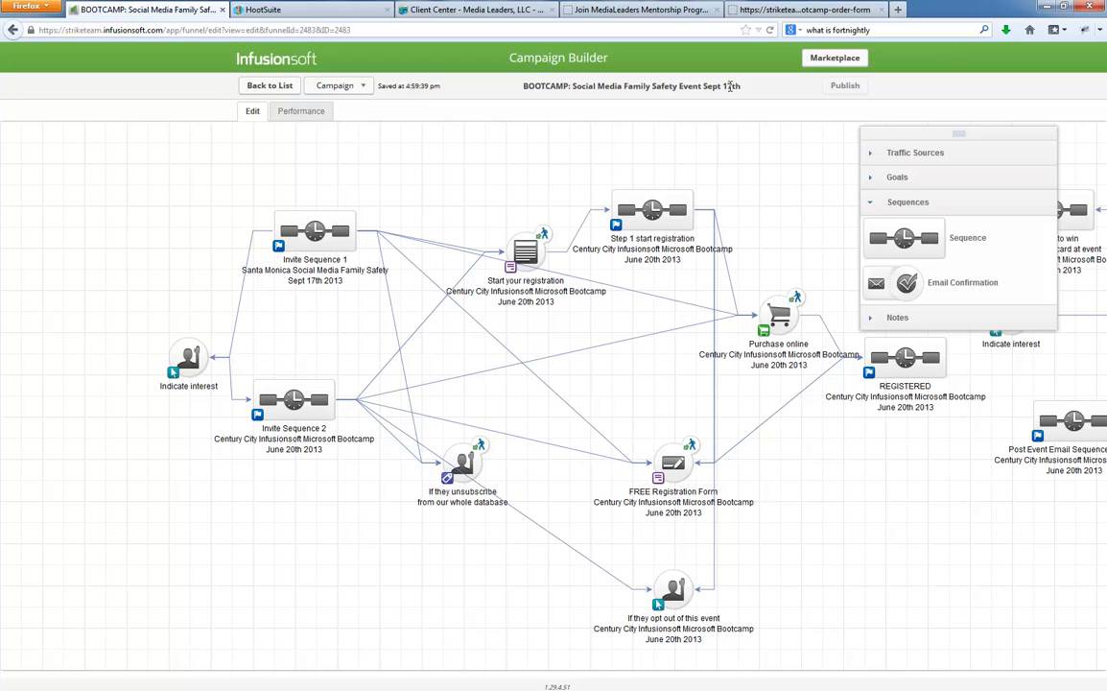
Step: Align Invite Sequence 1 above Invite Sequence 2 and extend its label's second line to "Santa Monica Social Media Family Safety Event"
mouse_move(302, 228)
left_mouse_down()
mouse_move(273, 231)
mouse_move(294, 231)
left_mouse_up()
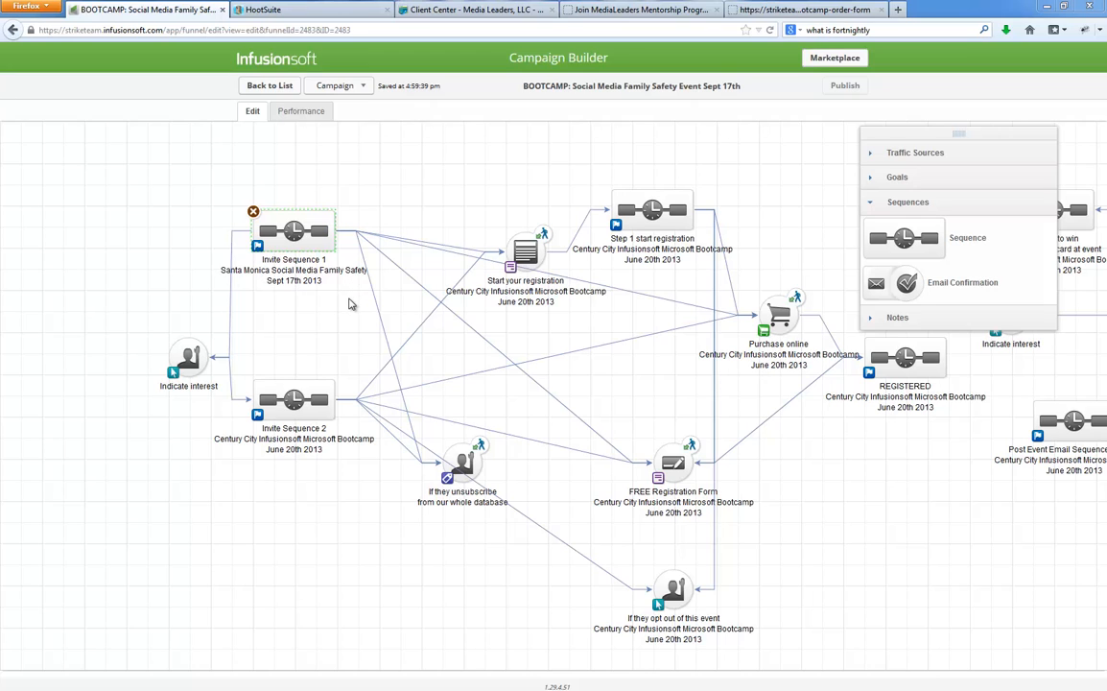
double_click(369, 274)
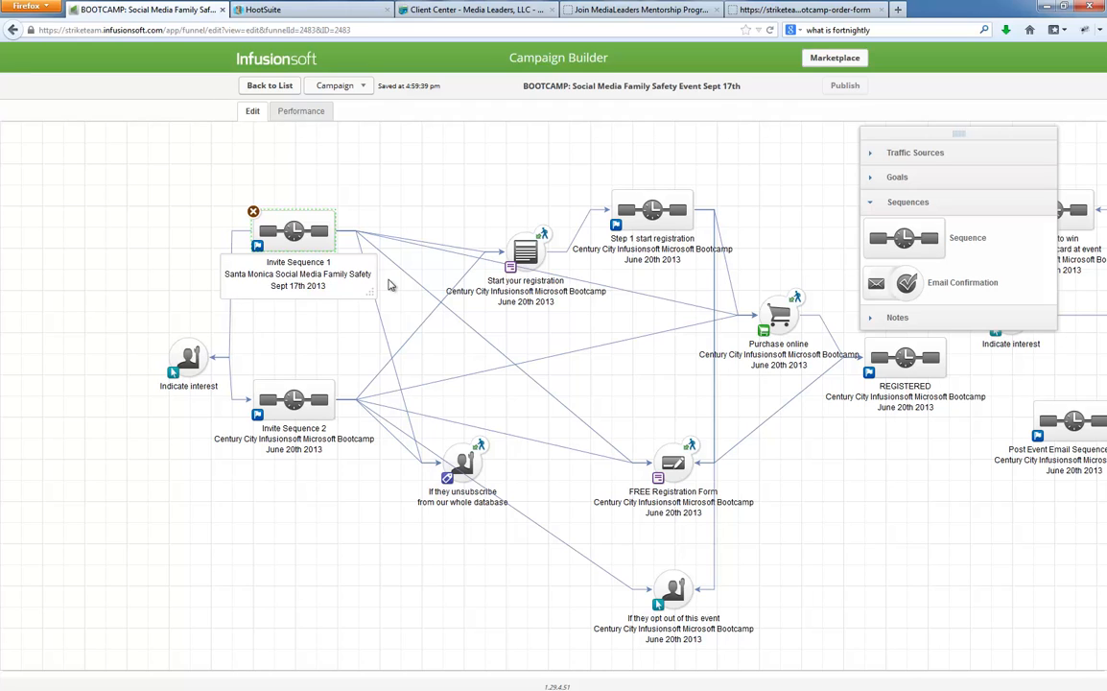
type("Event")
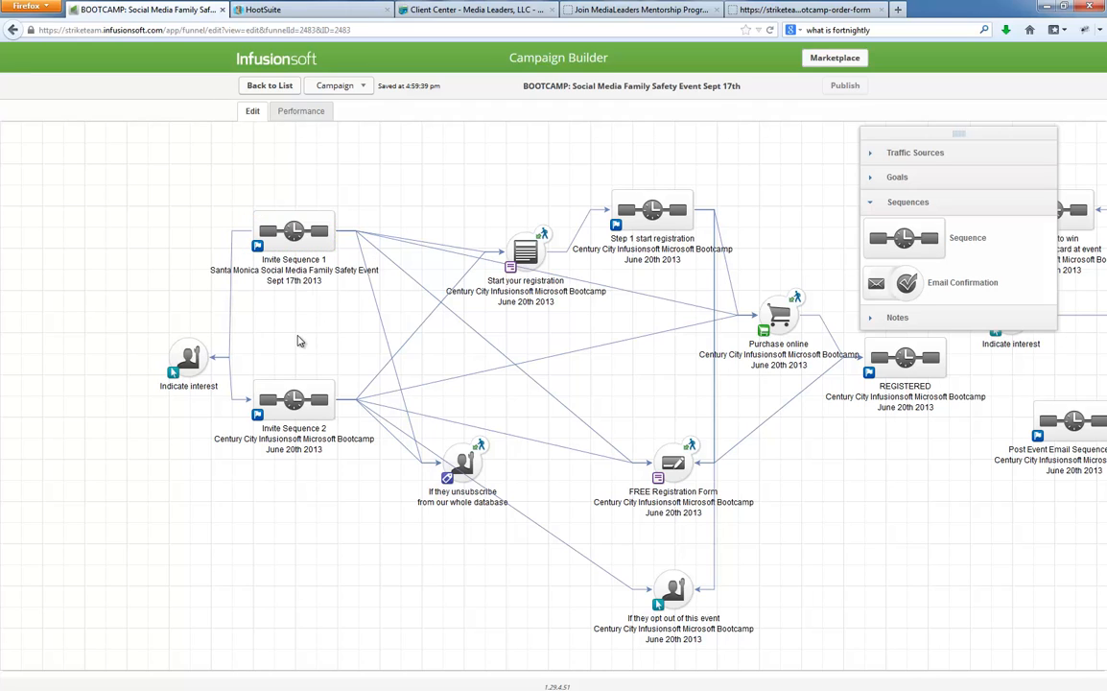
left_click(276, 304)
Step: Copy Invite Sequence 1's label to the second invite sequence, changing it to "Invite Sequence 2 Santa Monica Social Media Family Safety Event Sept 17th 2013"
left_click(285, 230)
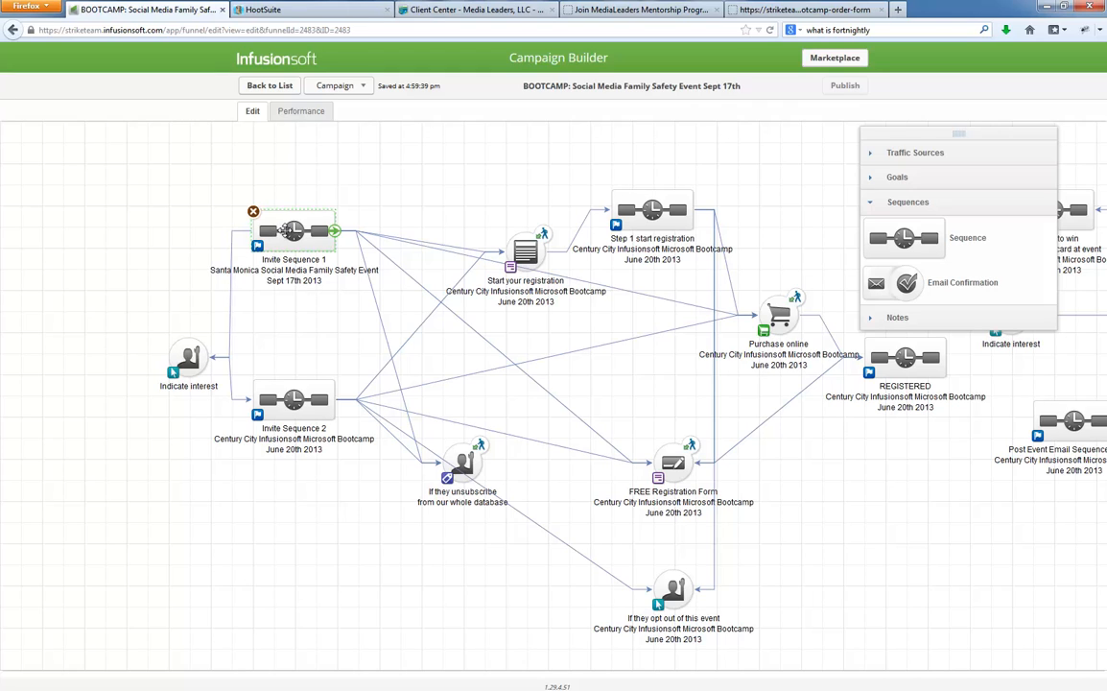
double_click(299, 274)
key("ctrl+c")
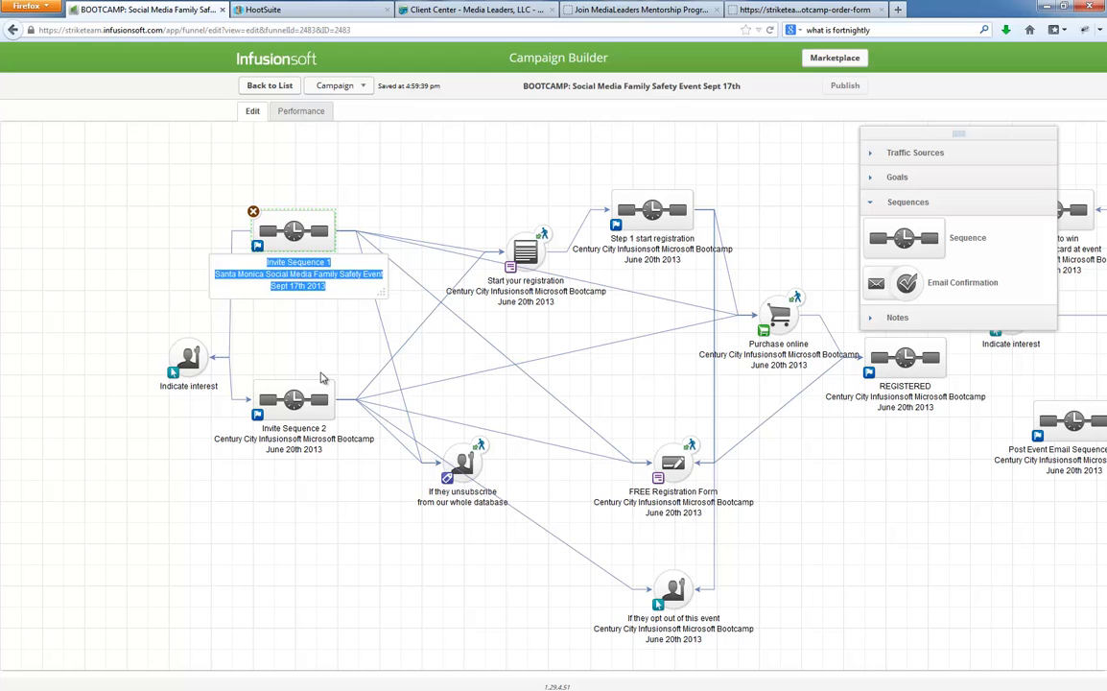
double_click(289, 434)
key("ctrl+v")
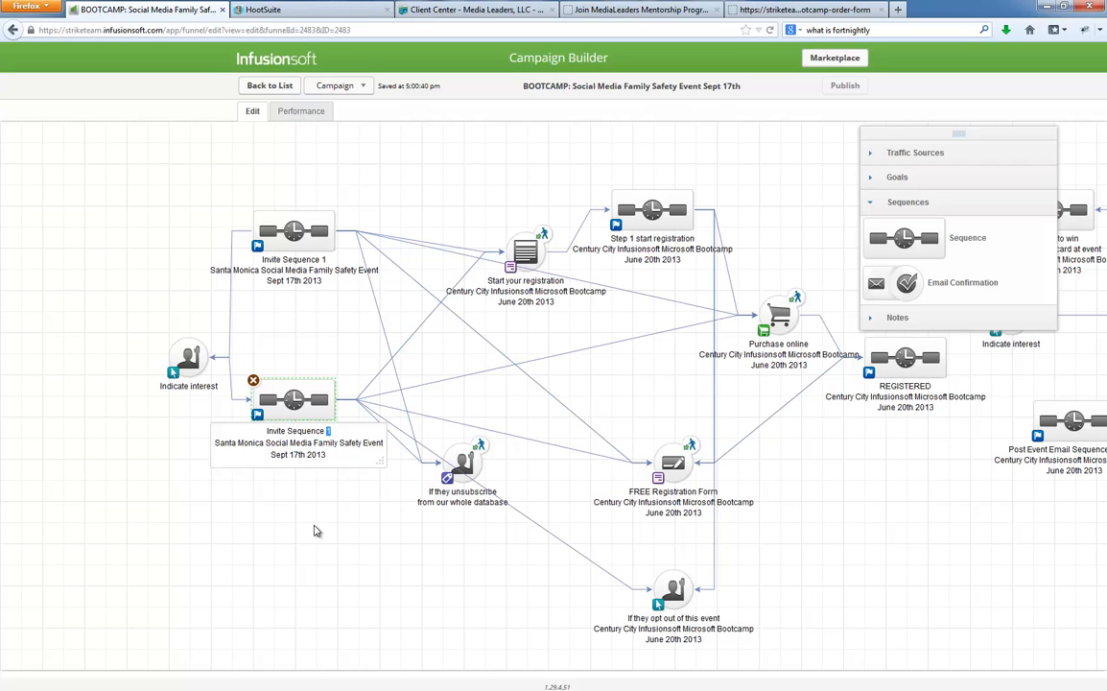
type("2")
left_click(324, 495)
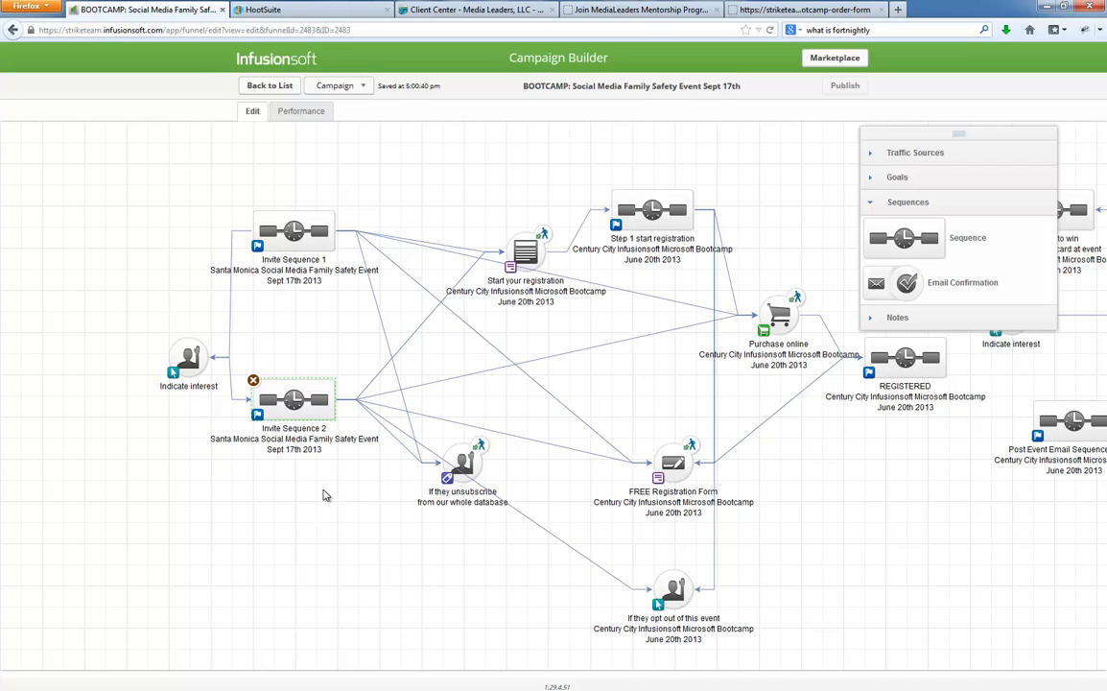
Step: Move the Indicate interest goal farther ahead of the two invite sequences and review the email links that trigger it
left_click_drag(171, 334, 123, 332)
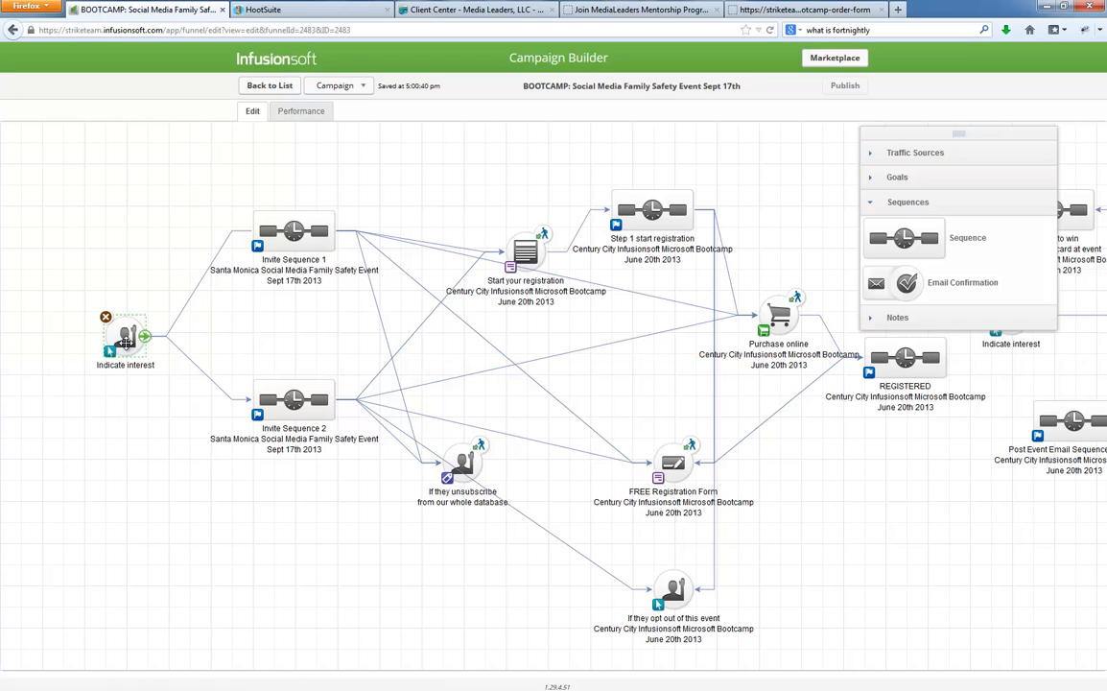
double_click(125, 334)
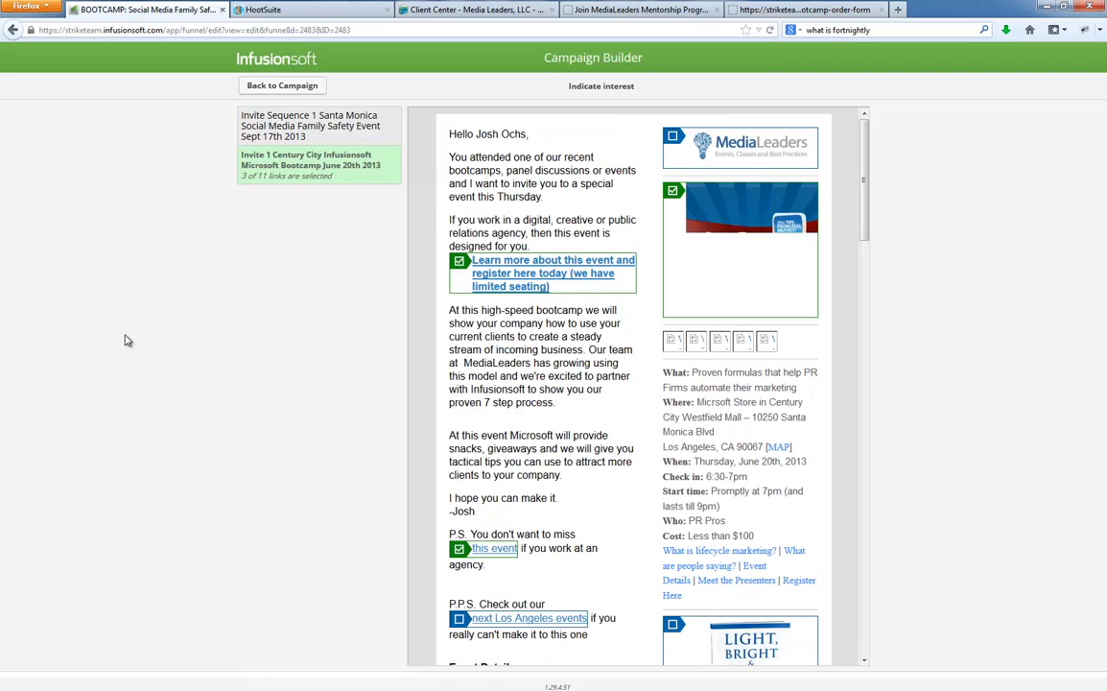
left_click(281, 87)
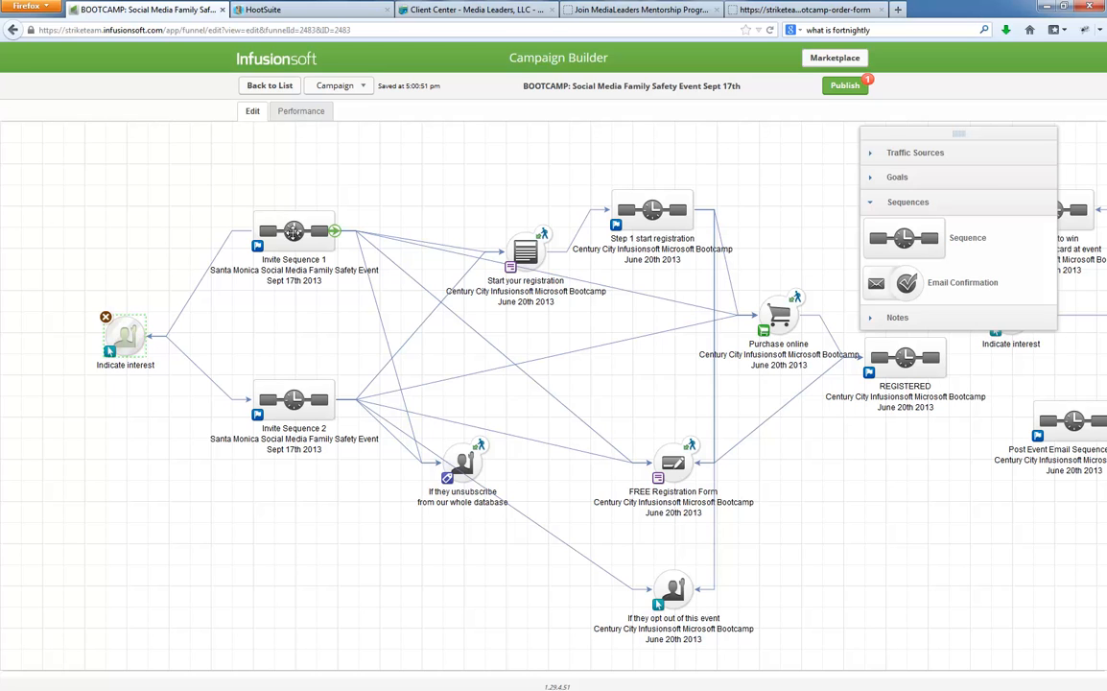
Step: Open Invite Sequence 1 and line up the date timer and the Invite 1 email below Start
double_click(295, 237)
left_click_drag(279, 271, 197, 291)
left_click_drag(399, 353, 193, 374)
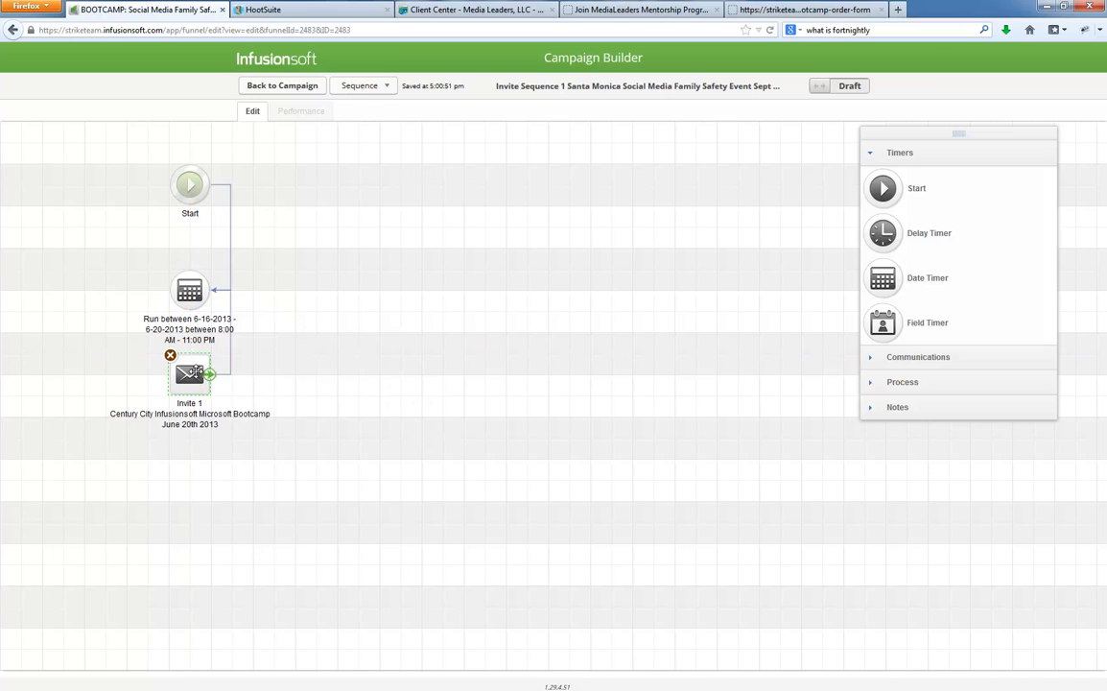
Step: Delete the 6-16-2013 to 6-20-2013 date timer and connect Start directly to the Invite 1 email
left_click(169, 272)
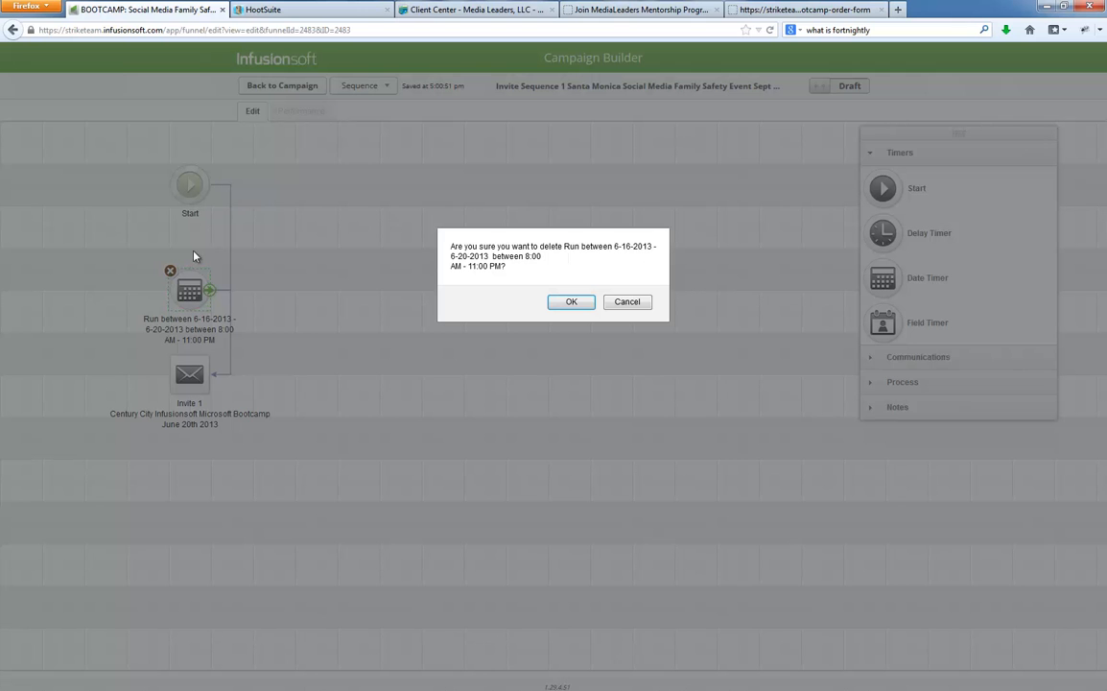
left_click(568, 305)
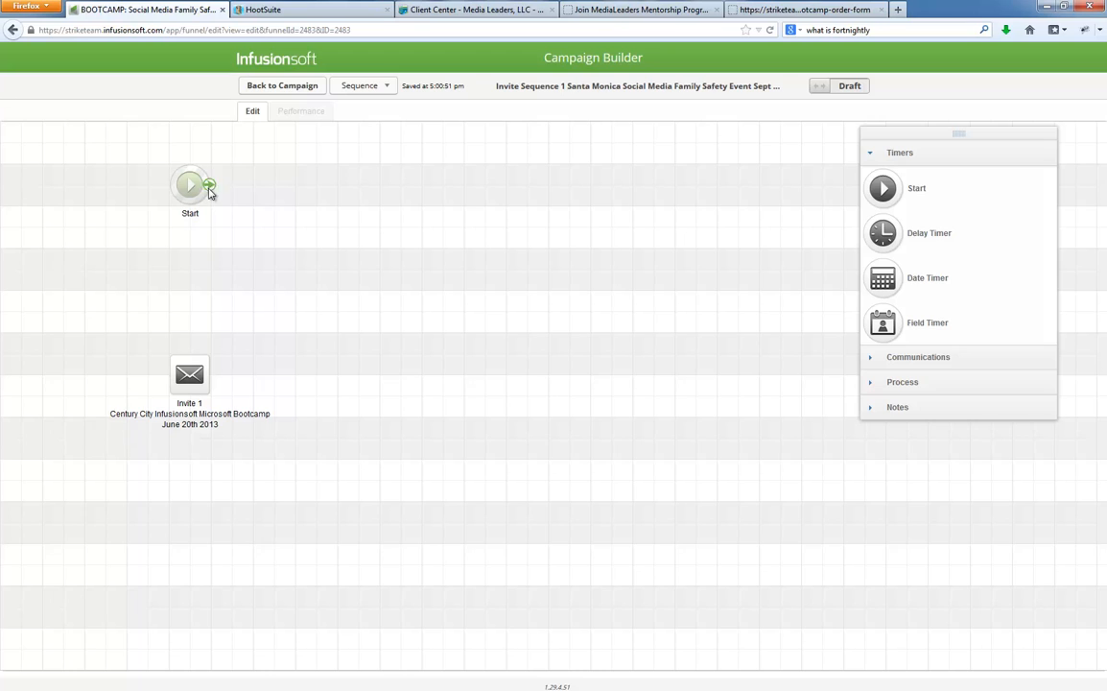
left_click_drag(195, 177, 259, 447)
Step: Relabel the email below Start as "Invite 1 Santa Monica Social Media Family Safety Event Sept 17th 2013"
left_click(196, 405)
left_click(211, 406)
key("ctrl+v")
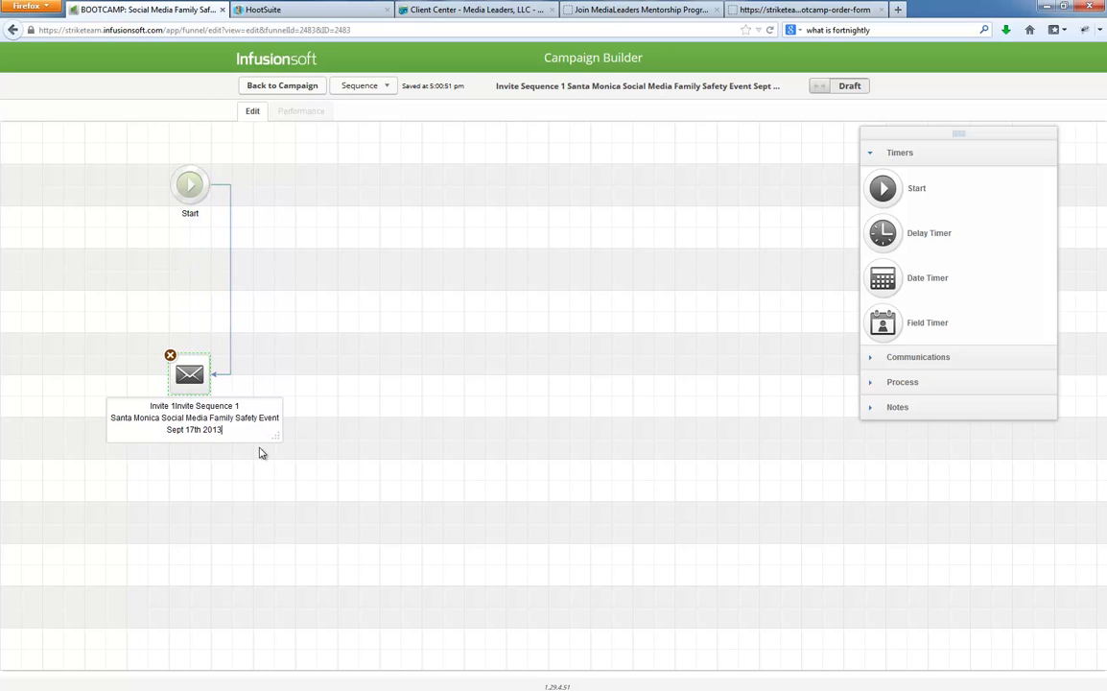
left_click_drag(176, 406, 279, 408)
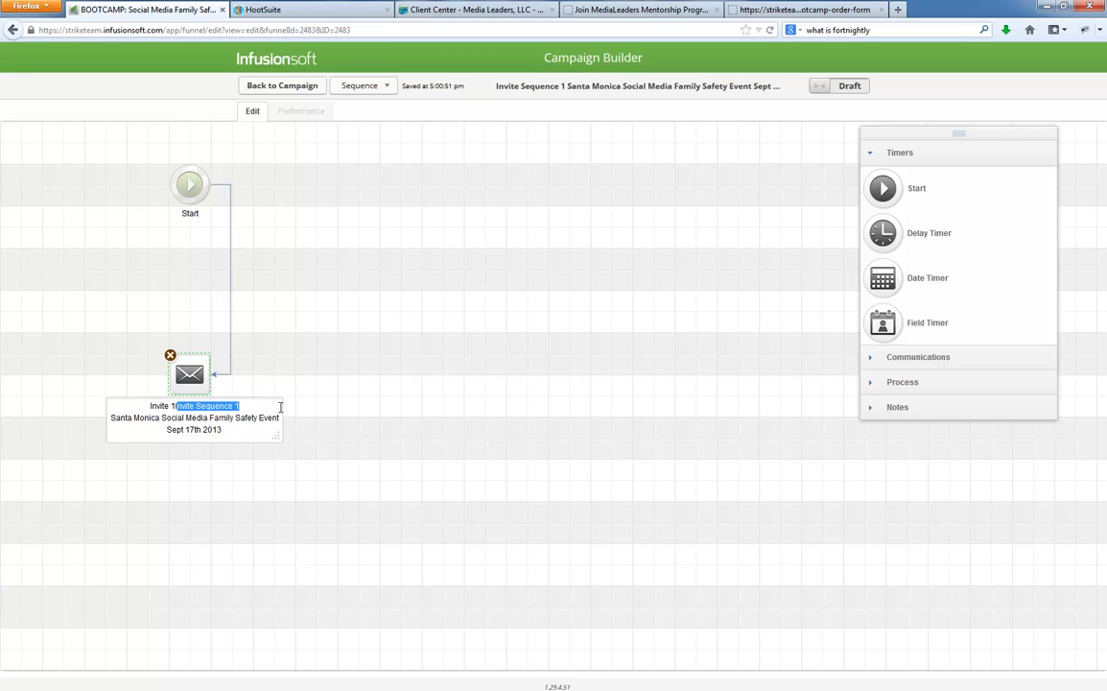
key("BackSpace")
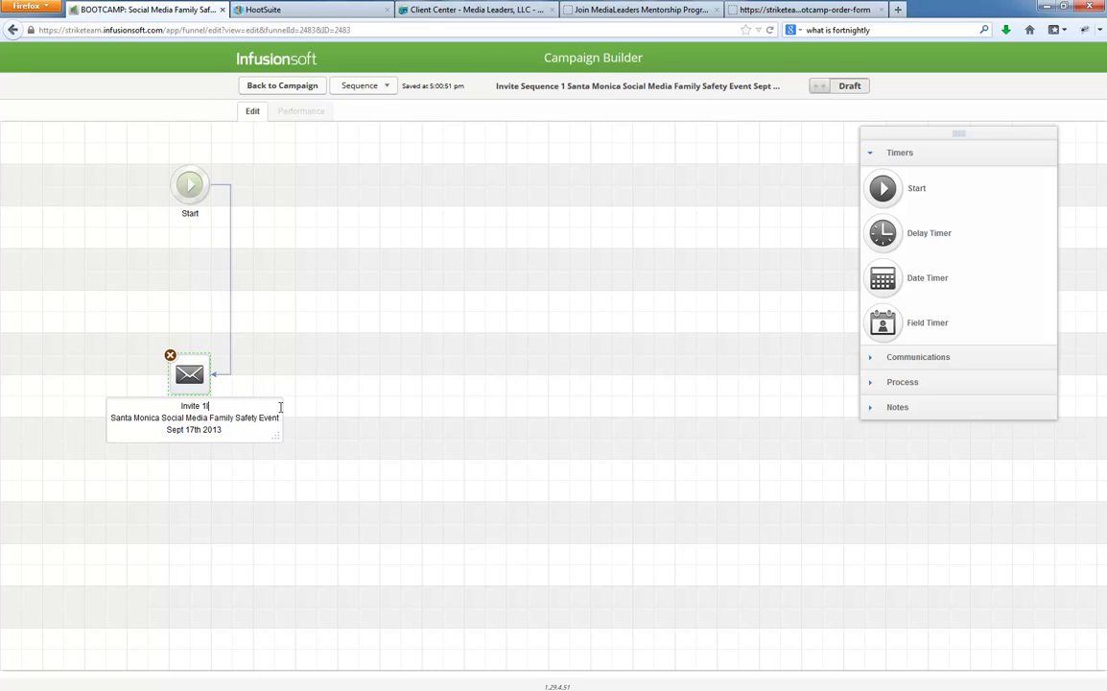
left_click(226, 475)
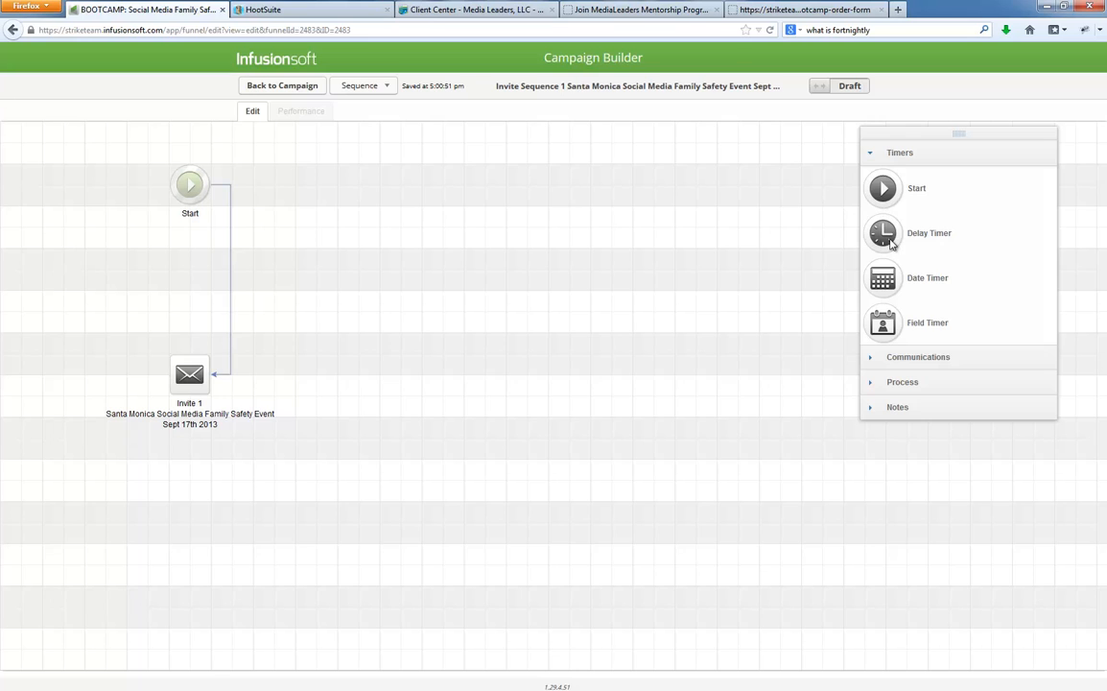
Step: Add a delay timer beside Start that follows the Invite 1 email, moving the tool palette clear of the canvas connections
left_click_drag(891, 244, 413, 216)
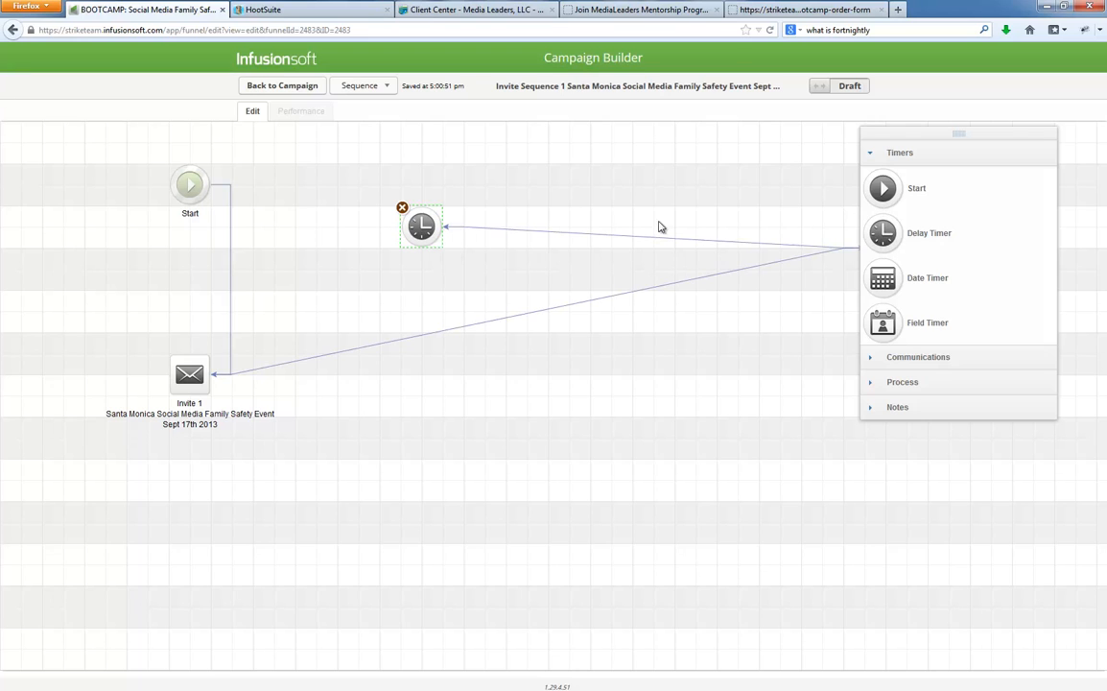
left_click(402, 207)
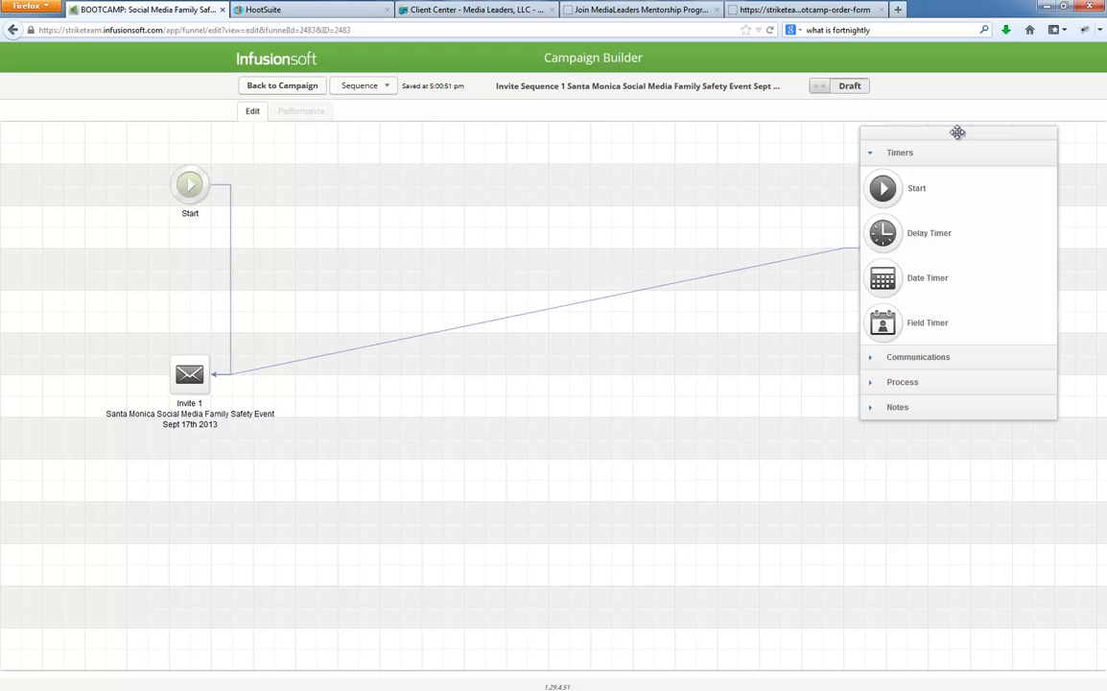
left_click_drag(958, 131, 947, 350)
left_click_drag(884, 247, 315, 182)
Step: Add a new email after the delay timer with another delay timer following it, and align the email with Invite 1
left_click(907, 575)
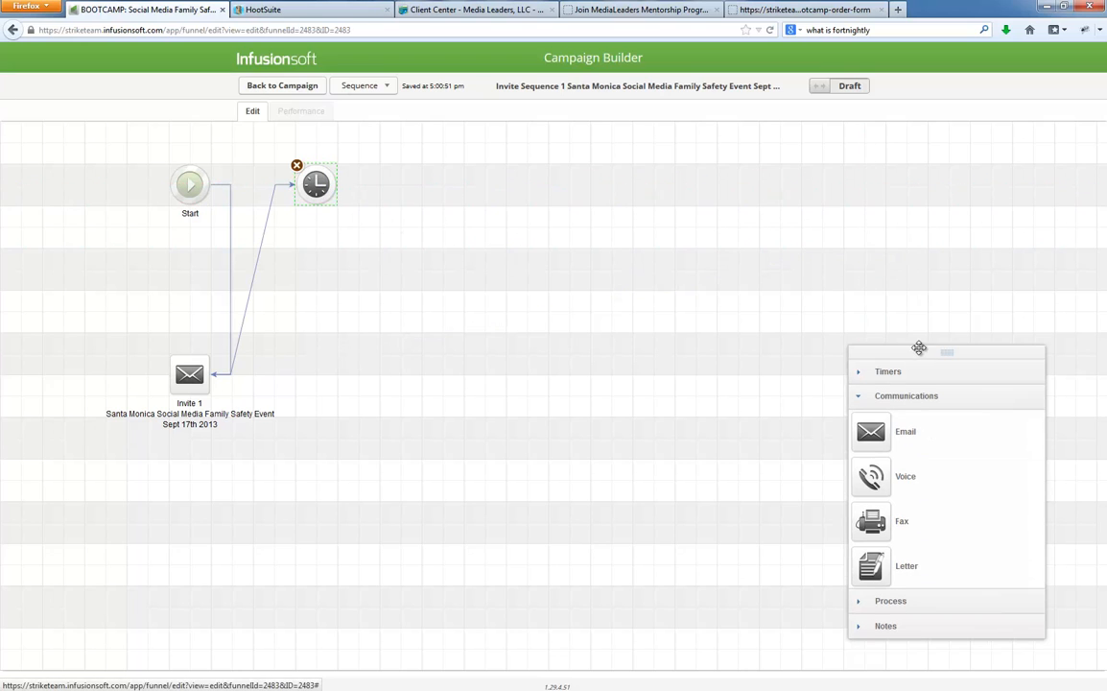
left_click_drag(939, 353, 924, 209)
left_click_drag(869, 286, 351, 329)
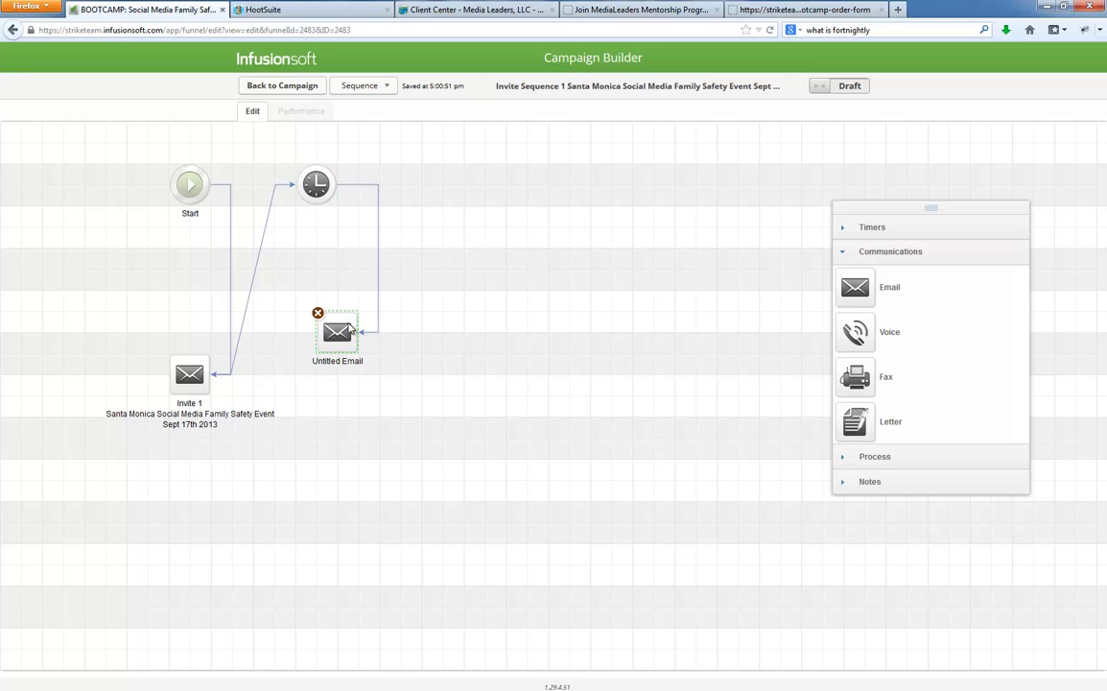
left_click(881, 228)
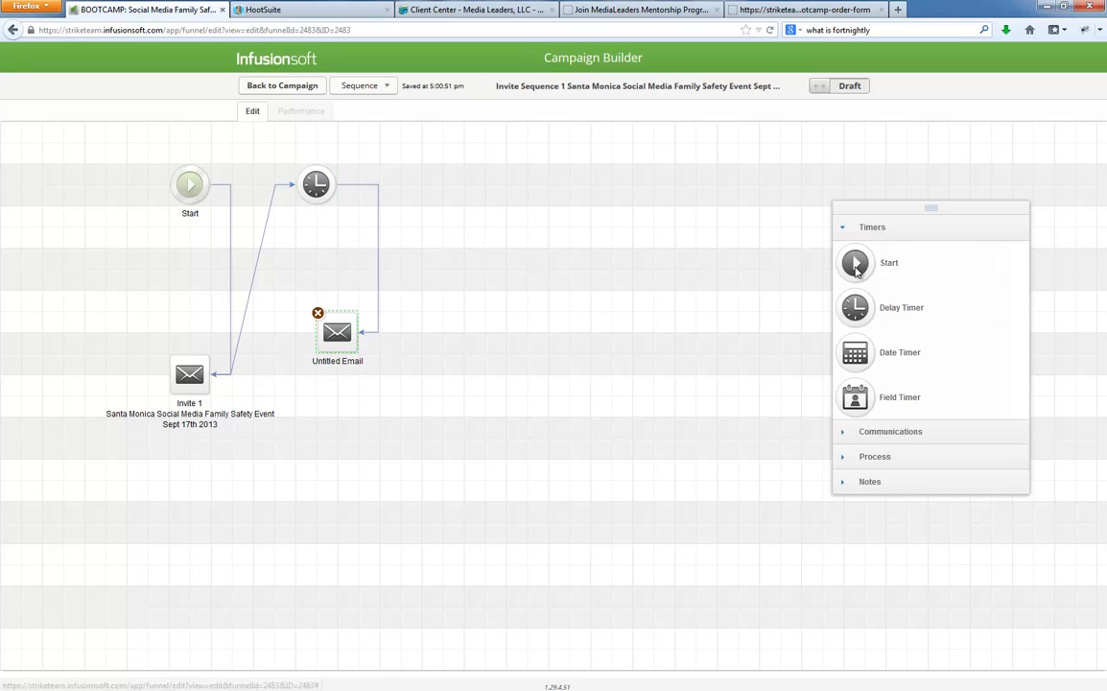
left_click_drag(855, 307, 490, 184)
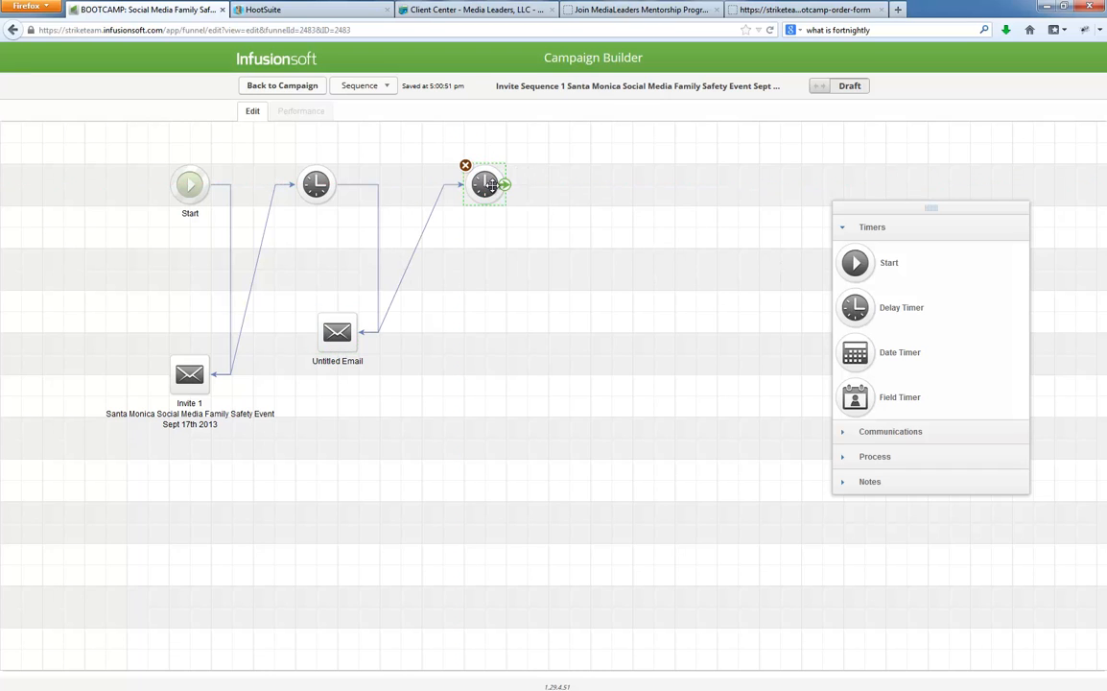
left_click_drag(351, 332, 393, 375)
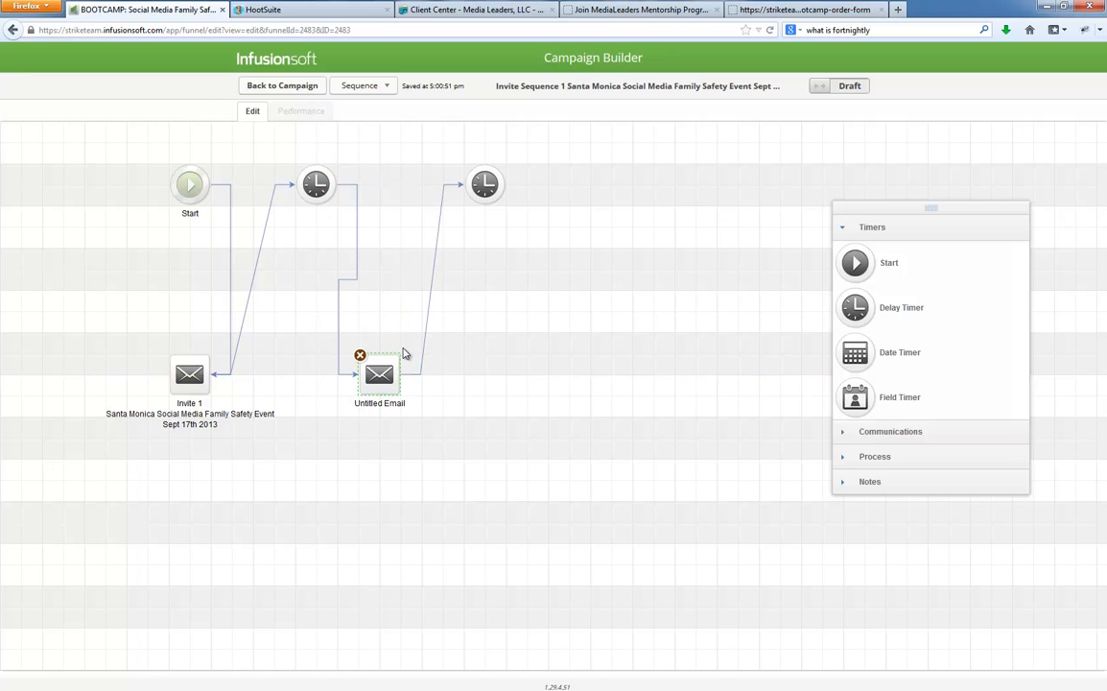
Step: Copy Invite 1's label to the new email, changing it to "Invite 2 Santa Monica Social Media Family Safety Event Sept 17th 2013"
left_click(207, 405)
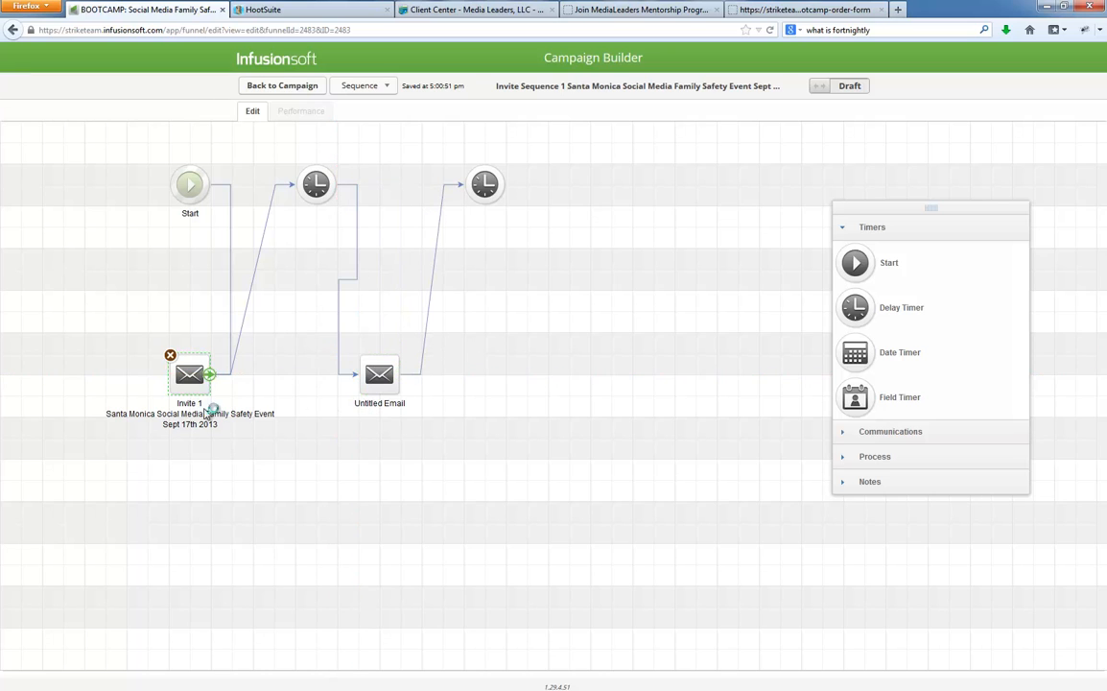
left_click(204, 404)
key("ctrl+c")
left_click(366, 402)
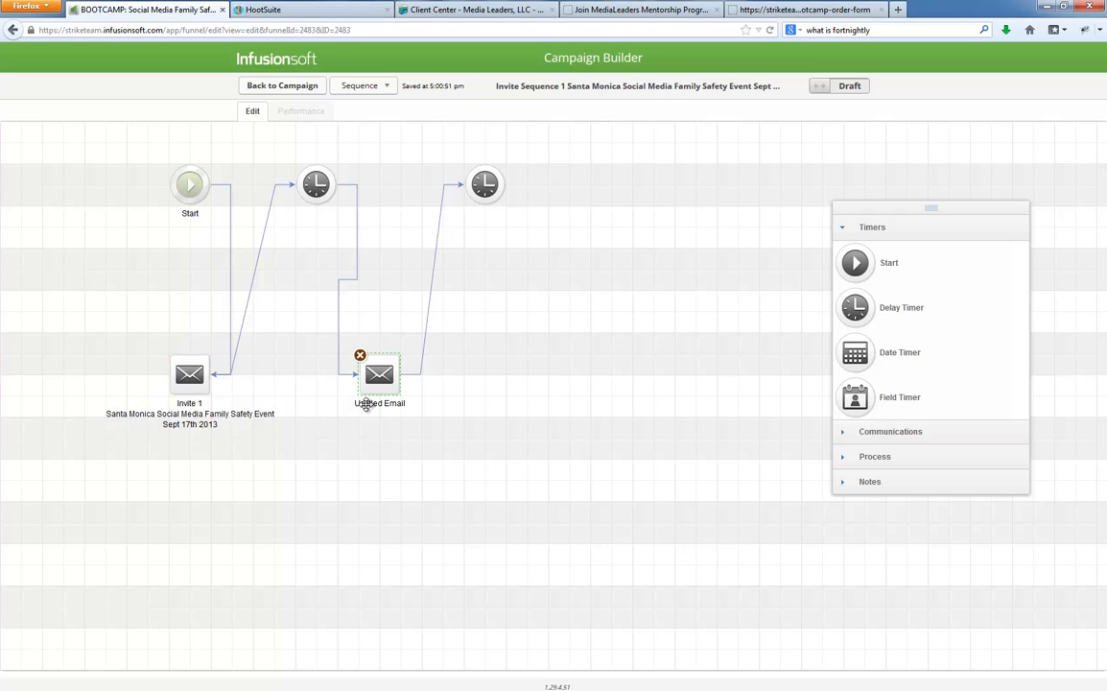
left_click(367, 407)
key("ctrl+v")
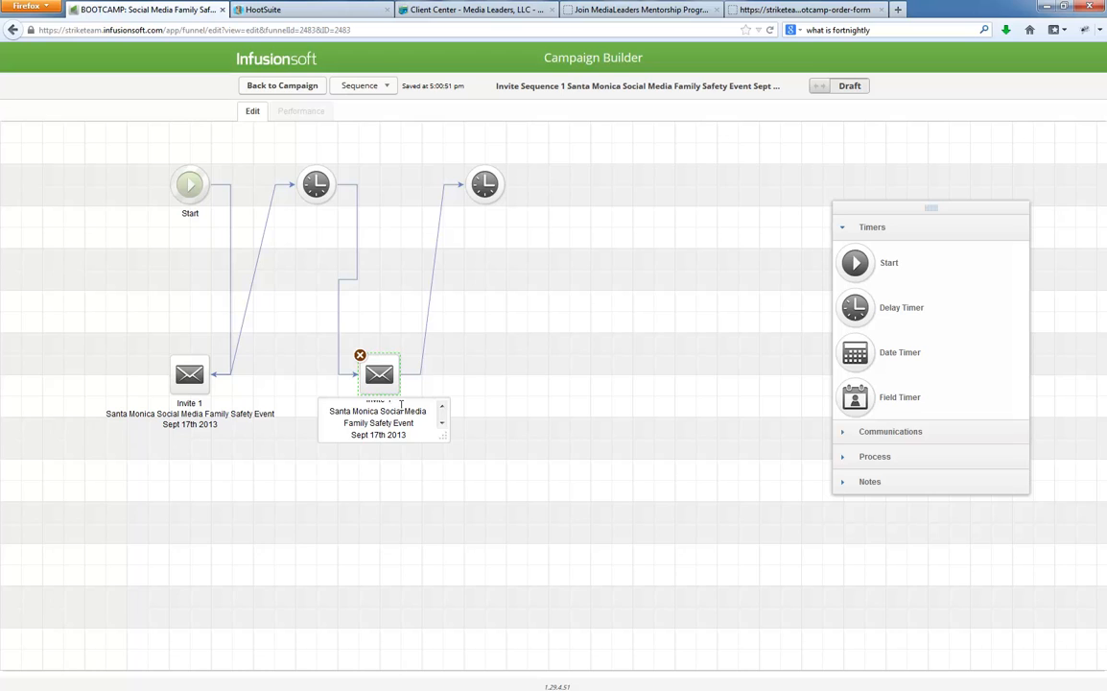
key("ctrl+Home")
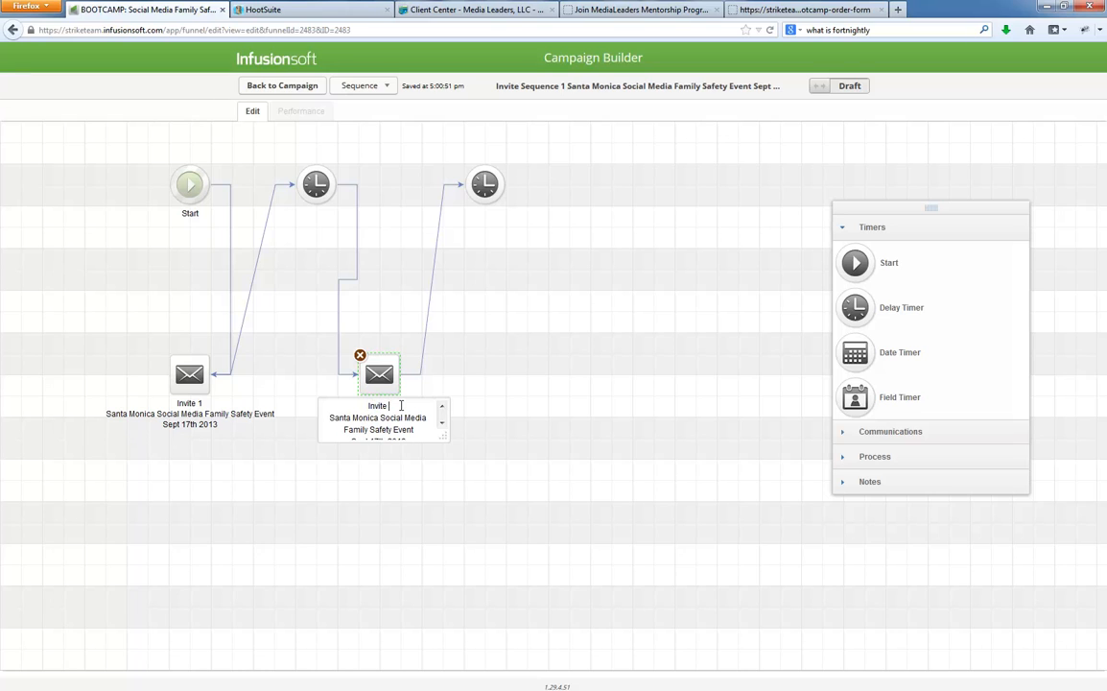
left_click(417, 503)
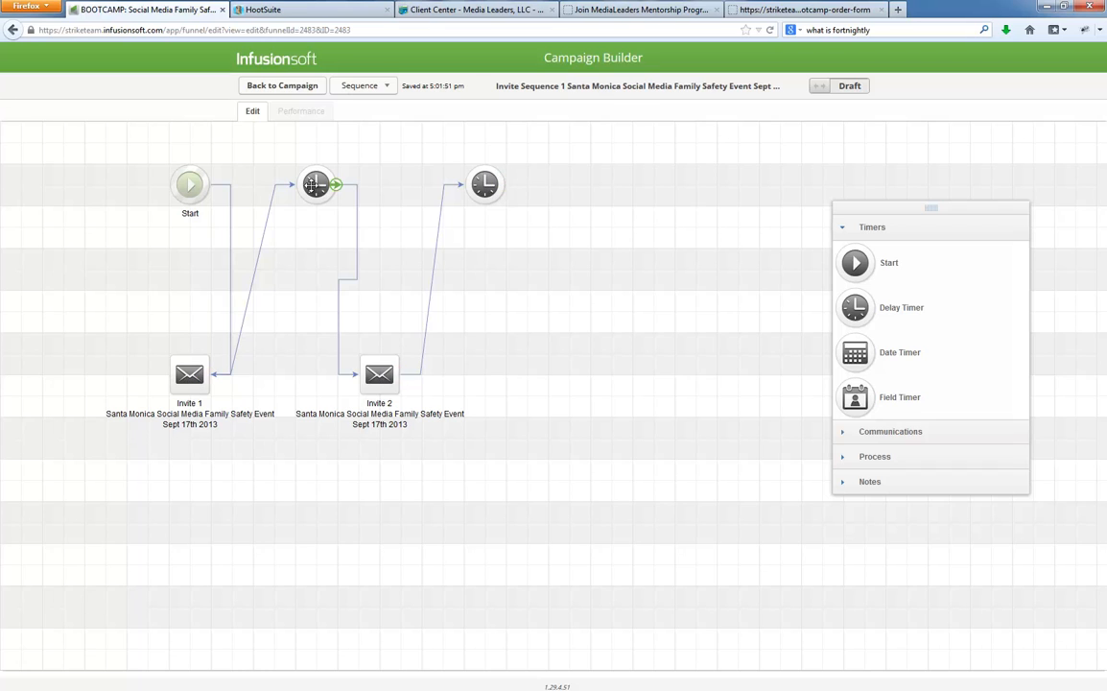
Step: Delete both delay timers from the sequence, leaving only the two invite emails and Start
left_click(189, 376)
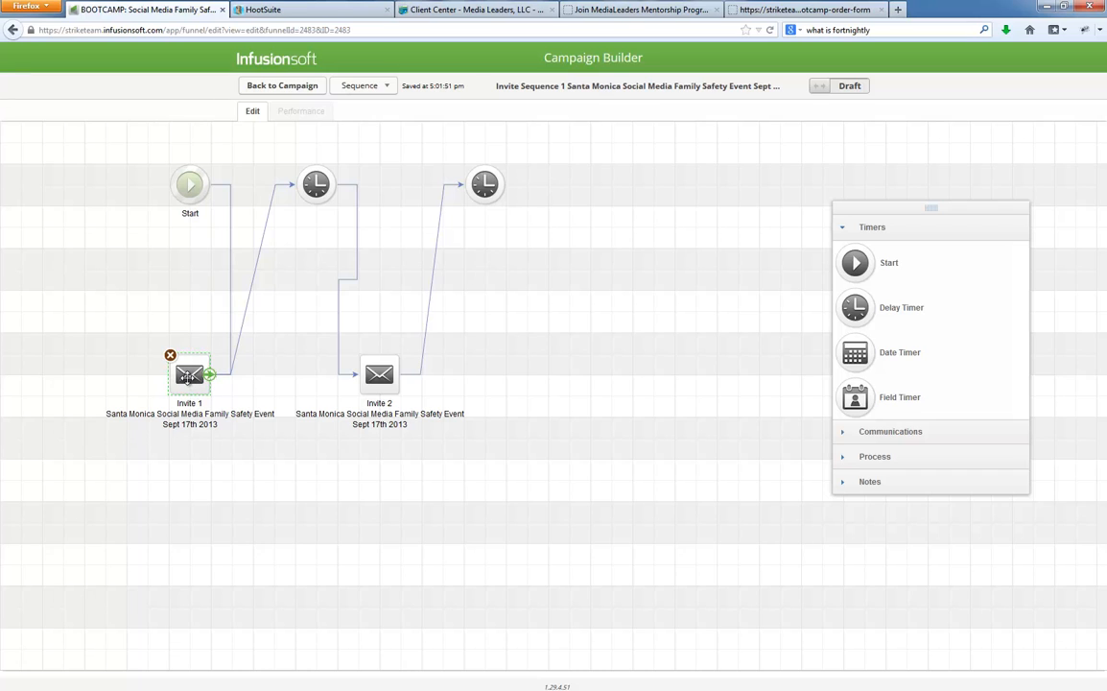
left_click(305, 178)
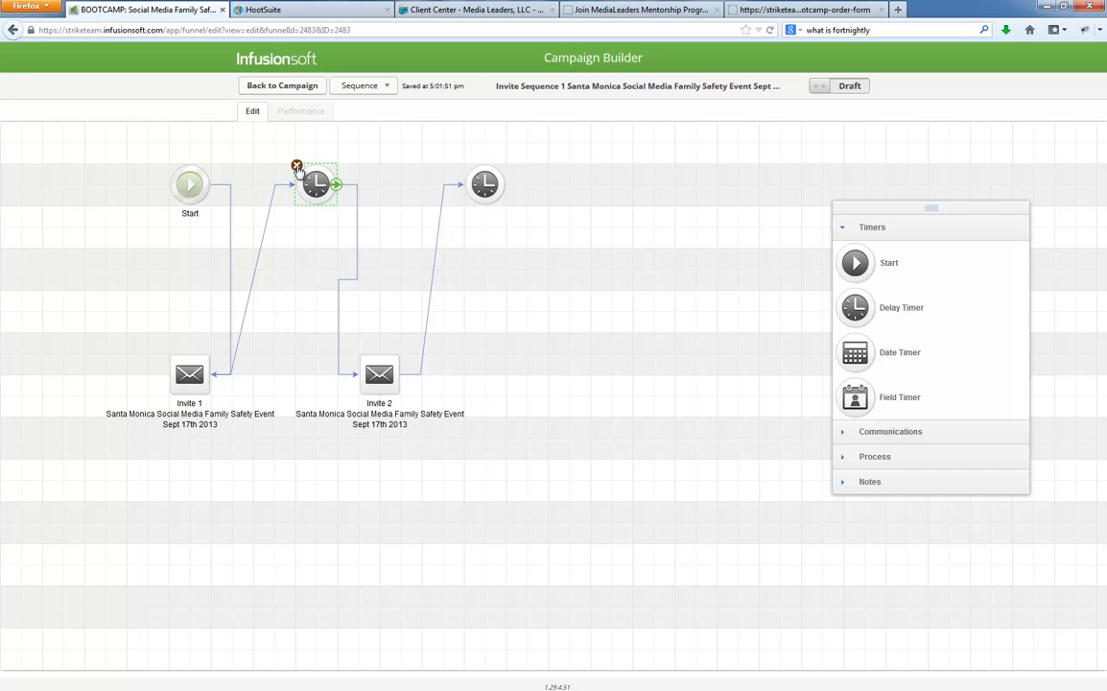
left_click(297, 166)
left_click(465, 166)
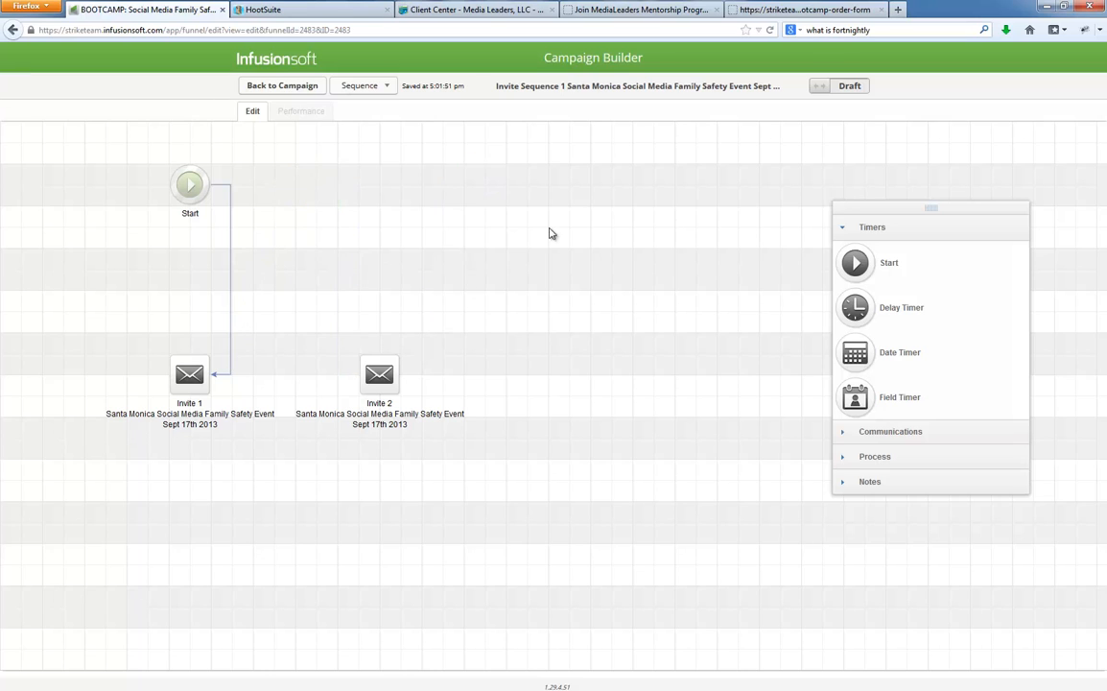
Step: Place a second Start and a date timer above Invite 2, and connect that Start to the timer and the email
left_click_drag(855, 262, 365, 170)
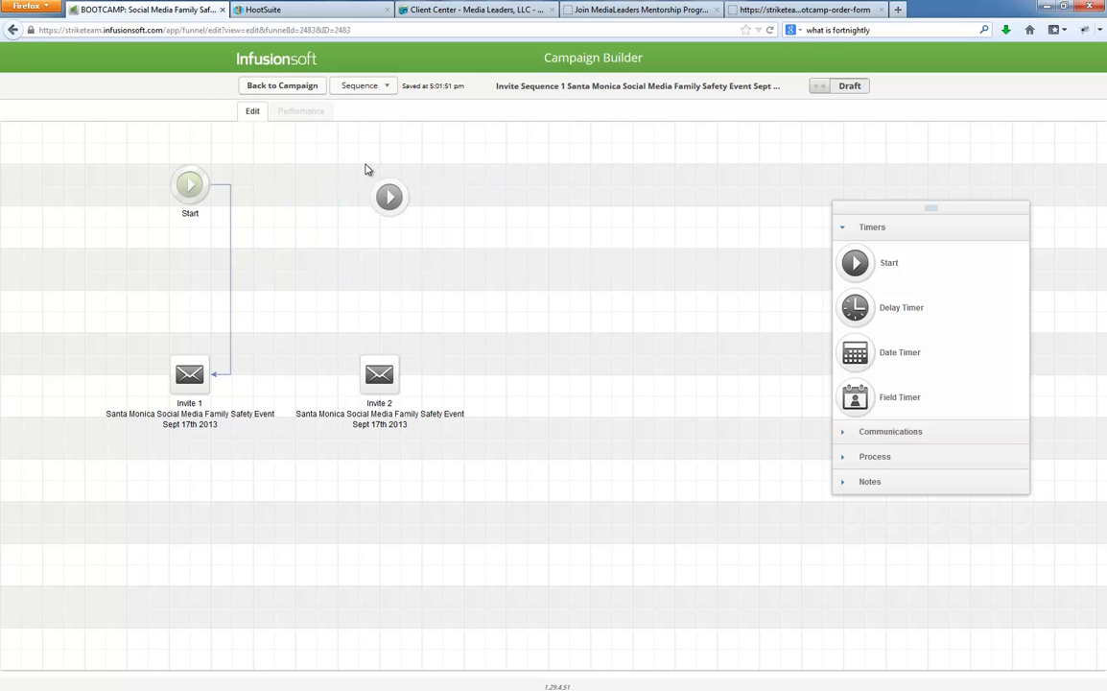
left_click(187, 387)
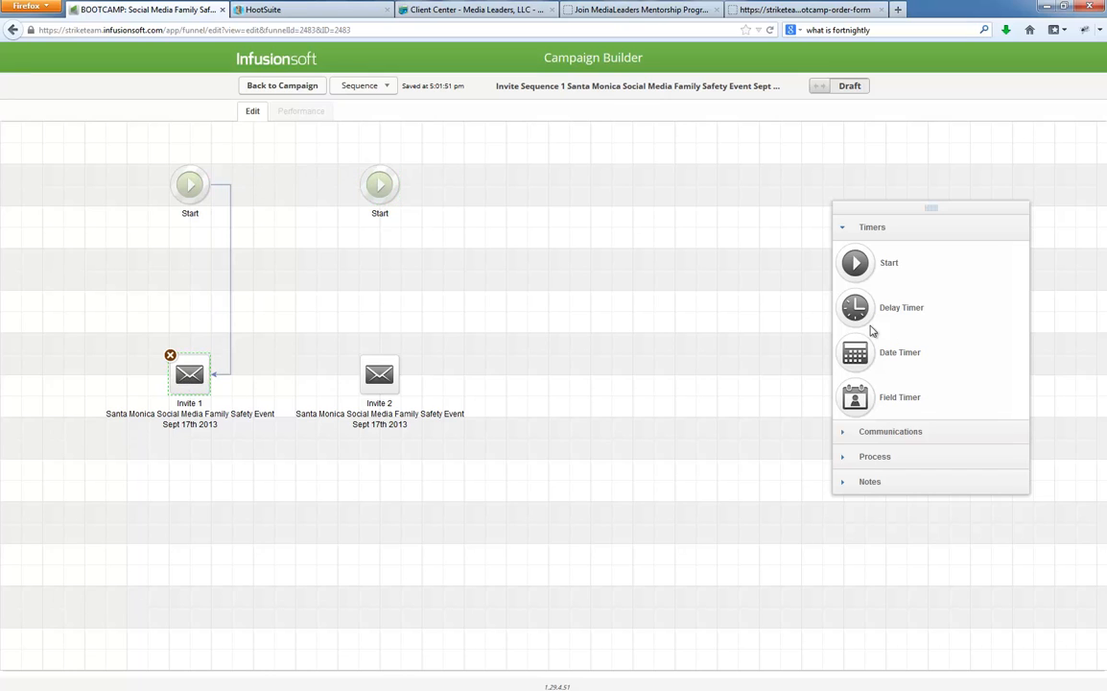
left_click_drag(857, 360, 380, 271)
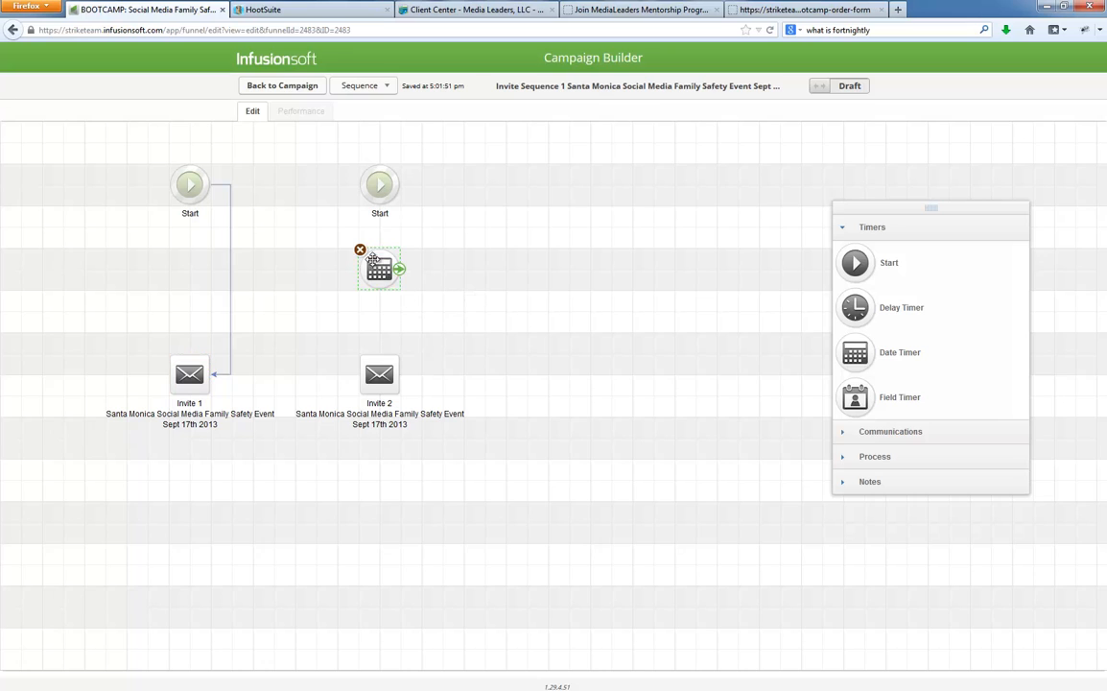
left_click_drag(400, 184, 379, 374)
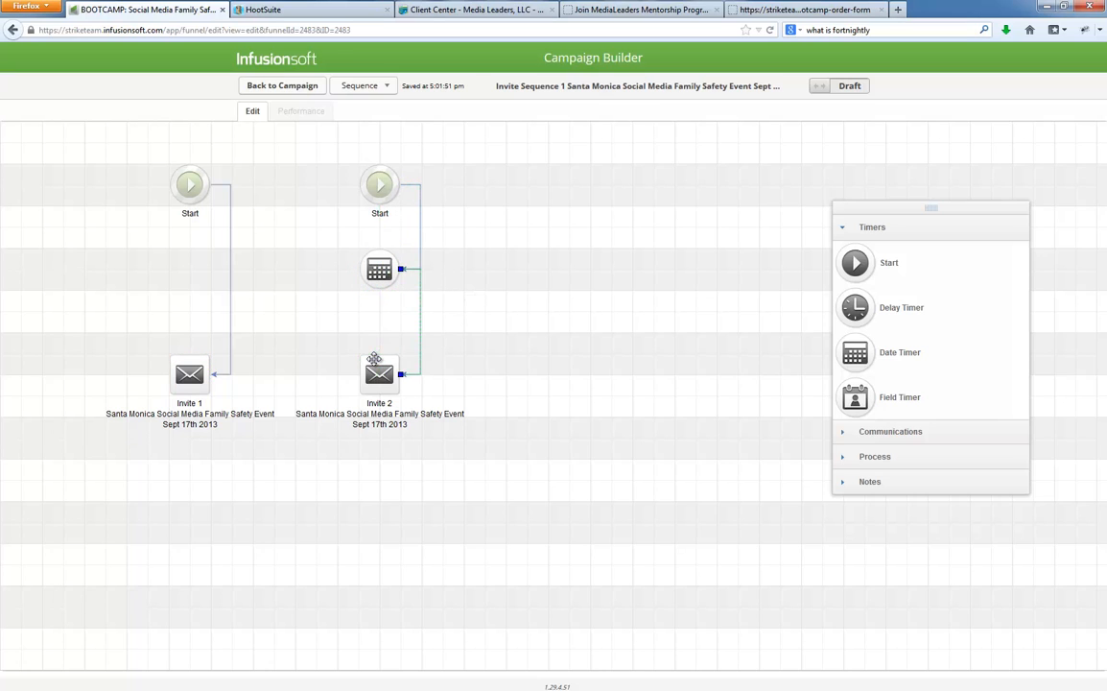
Step: Configure the date timer above Invite 2 to run on 09-03-2013 at 05:00 PM and save it
left_click(379, 273)
double_click(379, 273)
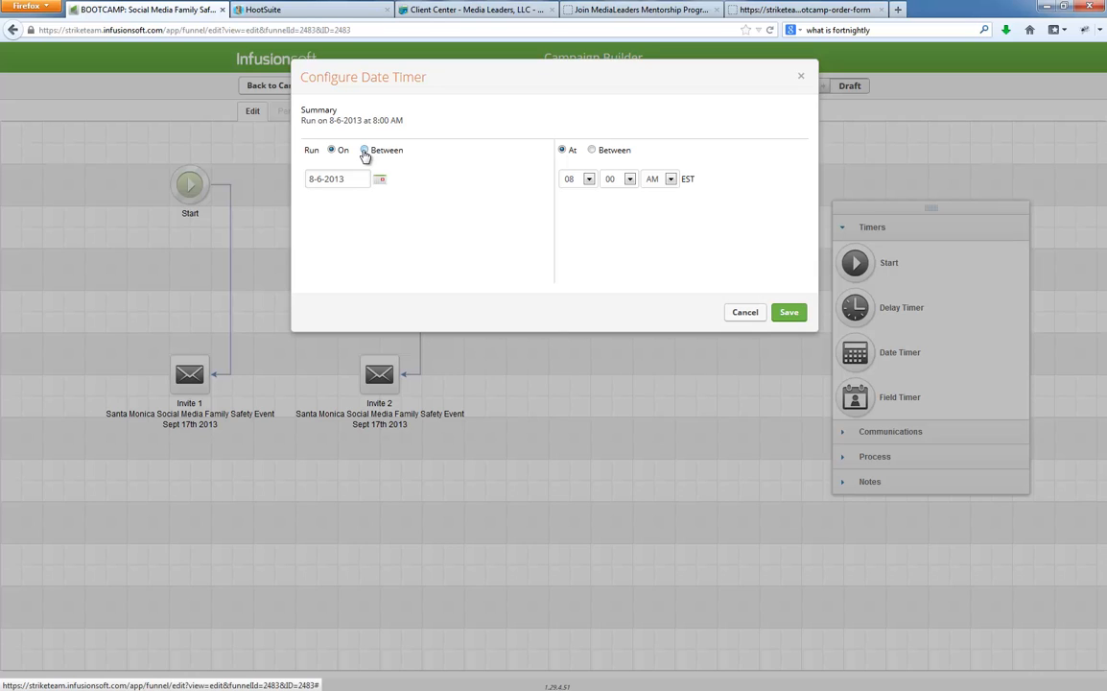
left_click(380, 181)
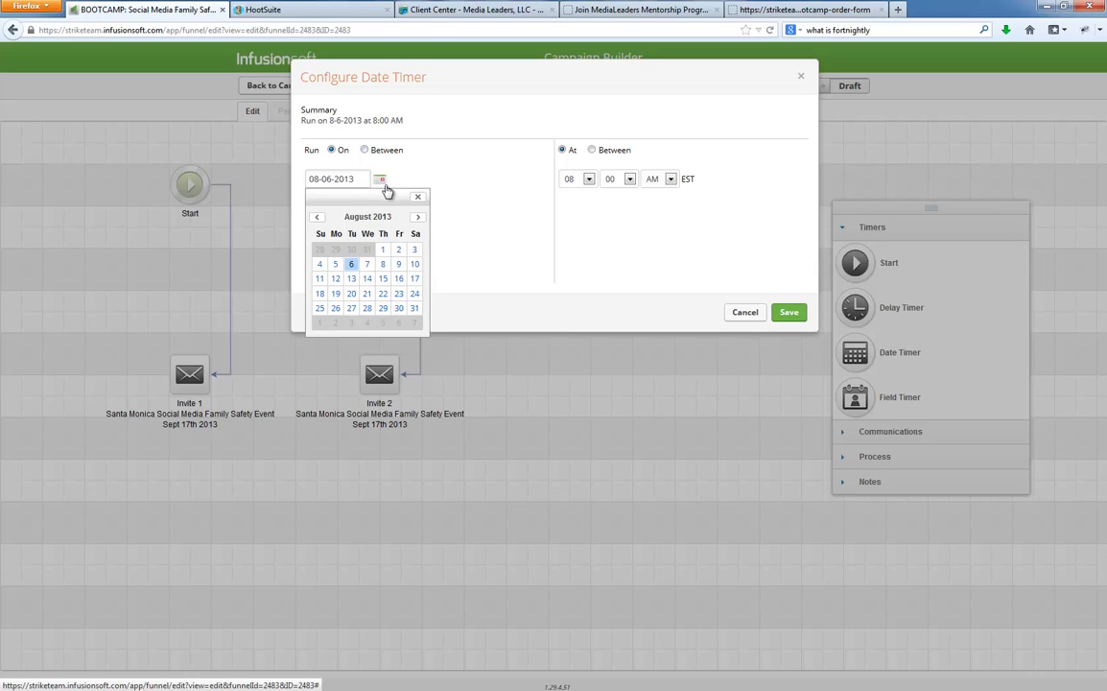
left_click(418, 216)
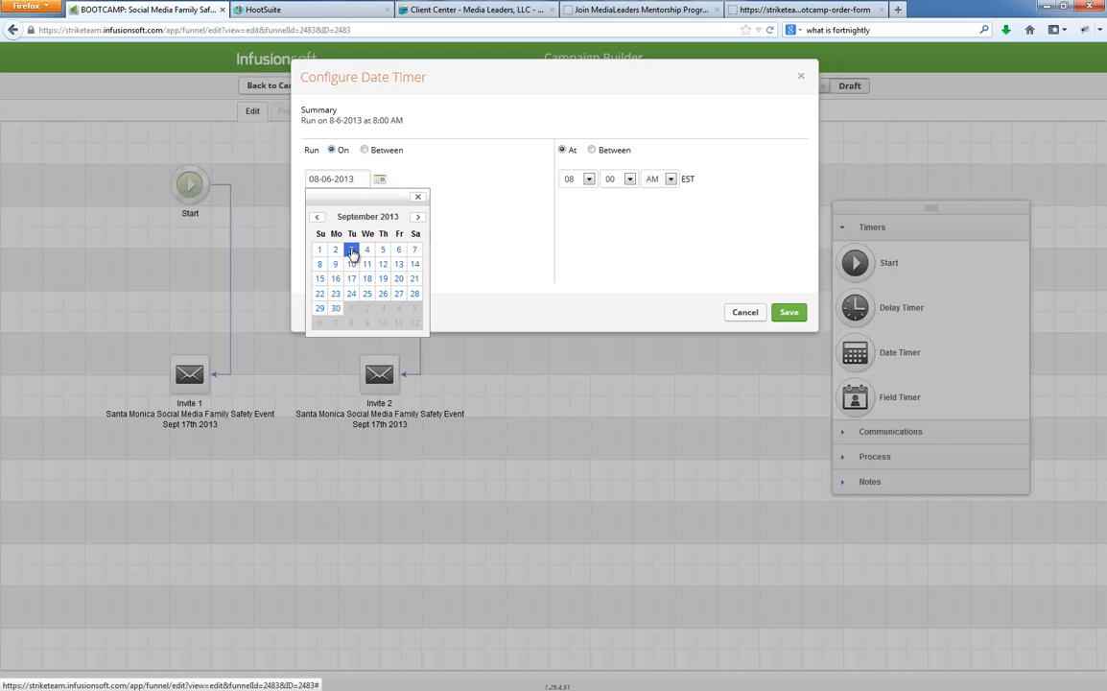
left_click(352, 250)
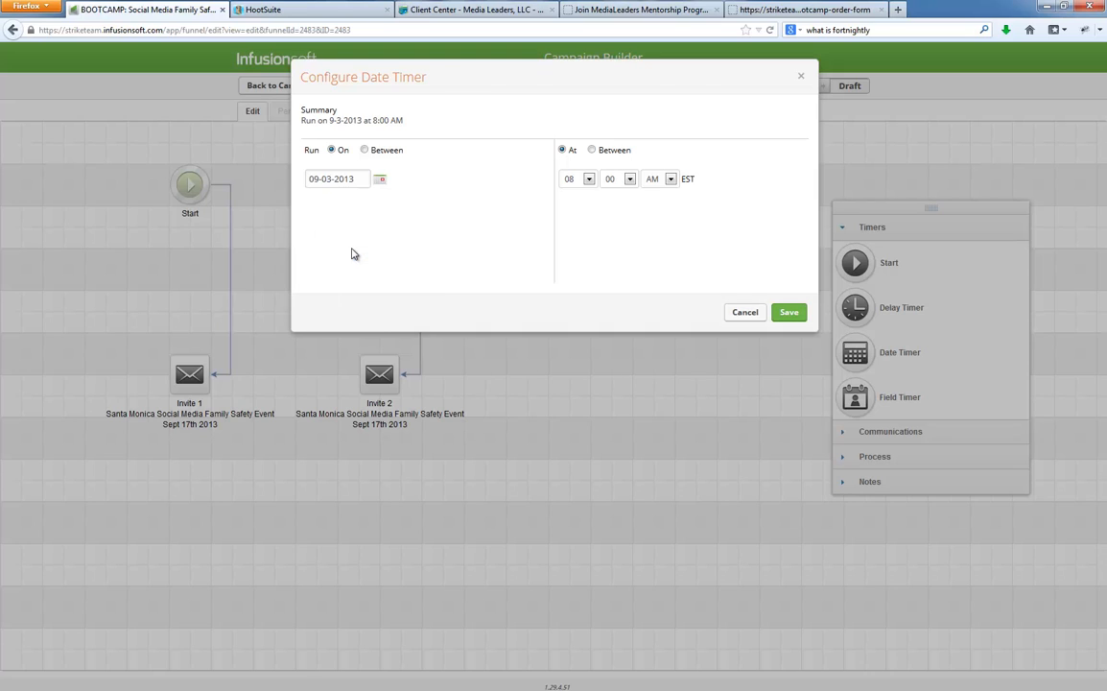
left_click(581, 179)
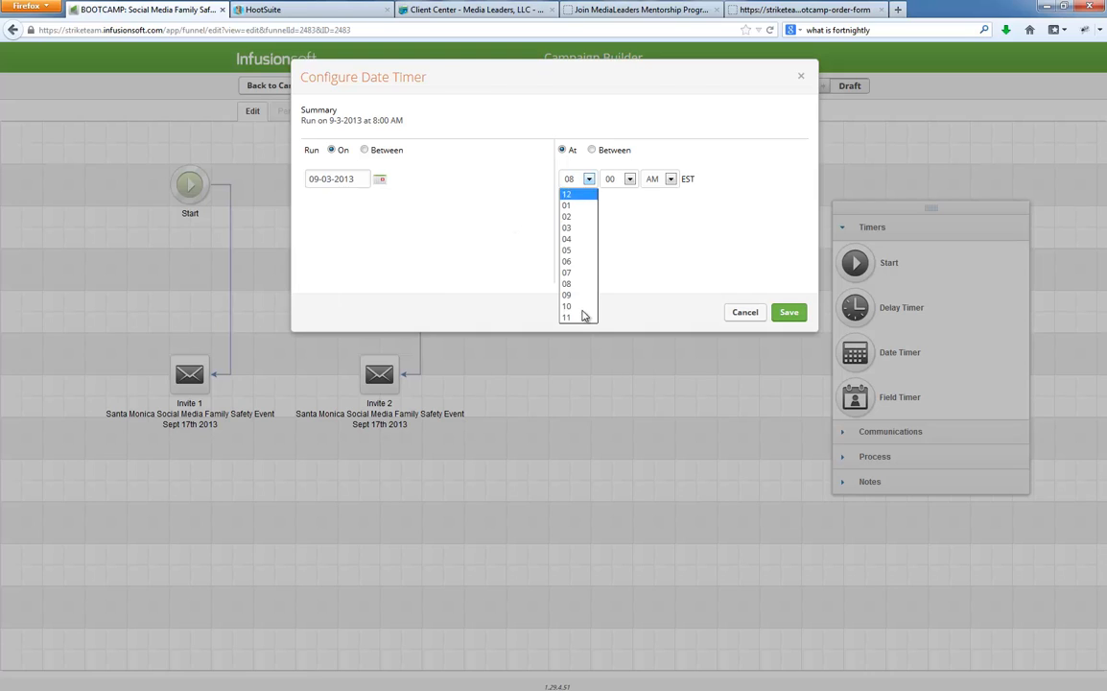
left_click(588, 180)
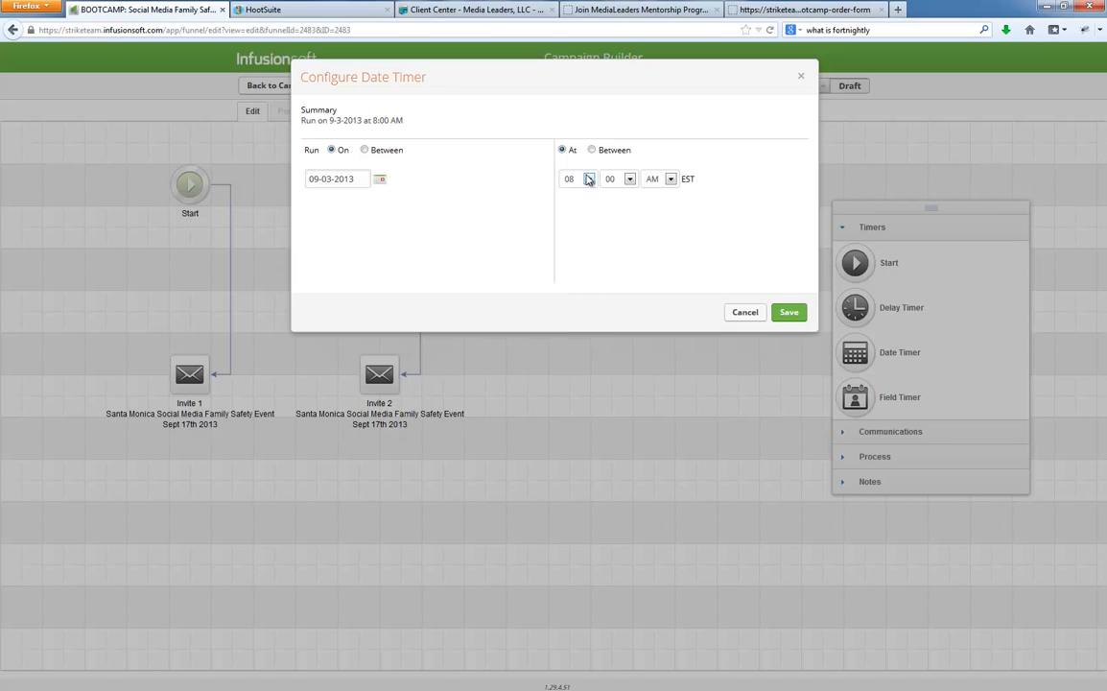
left_click(589, 179)
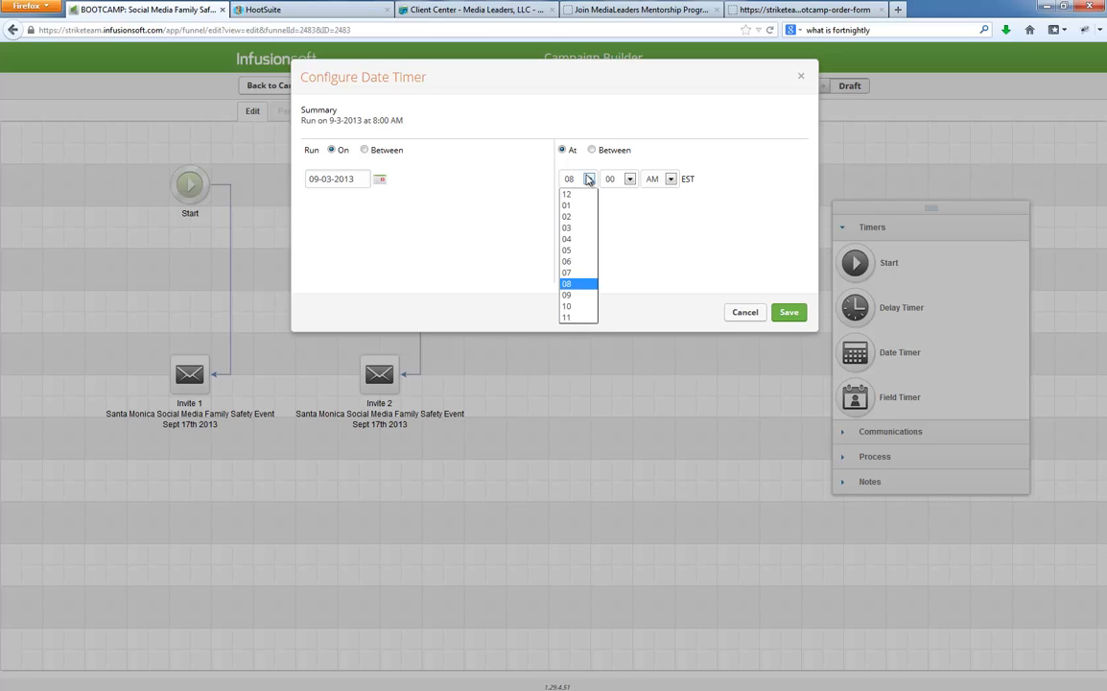
left_click(580, 251)
left_click(668, 180)
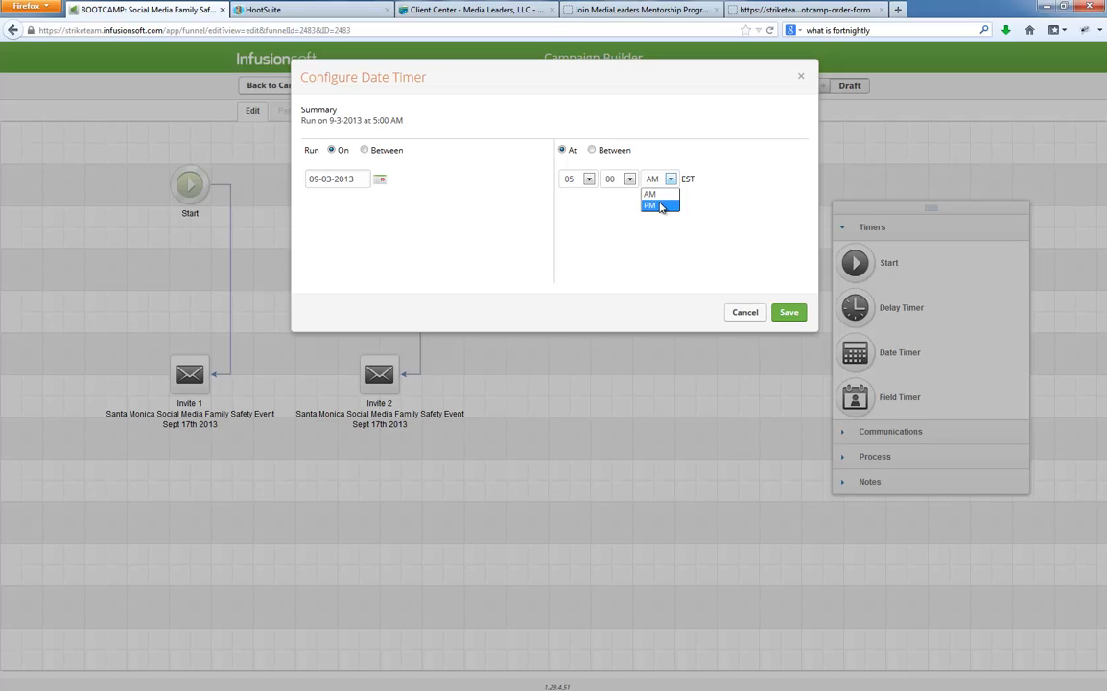
left_click(660, 206)
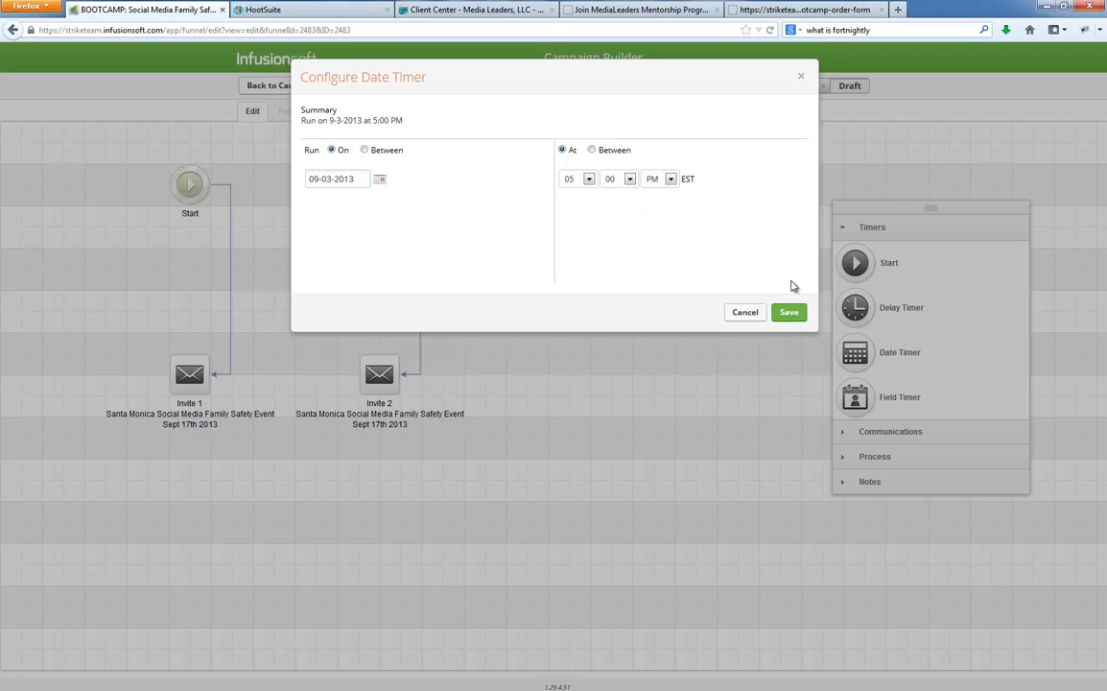
left_click(787, 313)
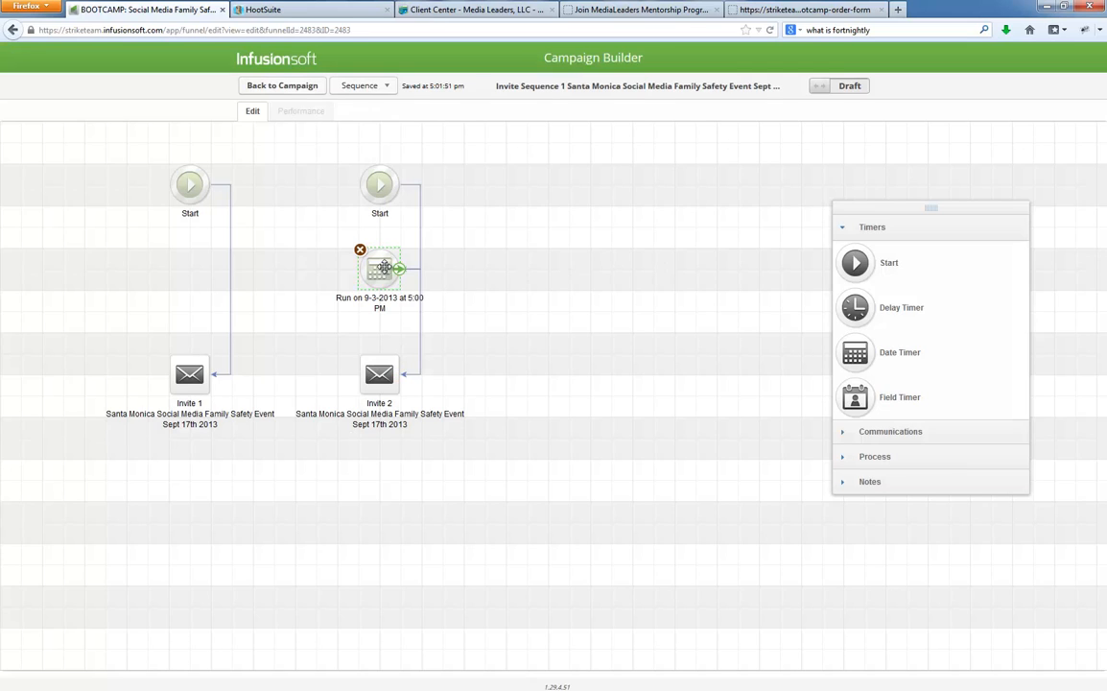
Step: Open the Invite 1 email for editing
left_click(196, 372)
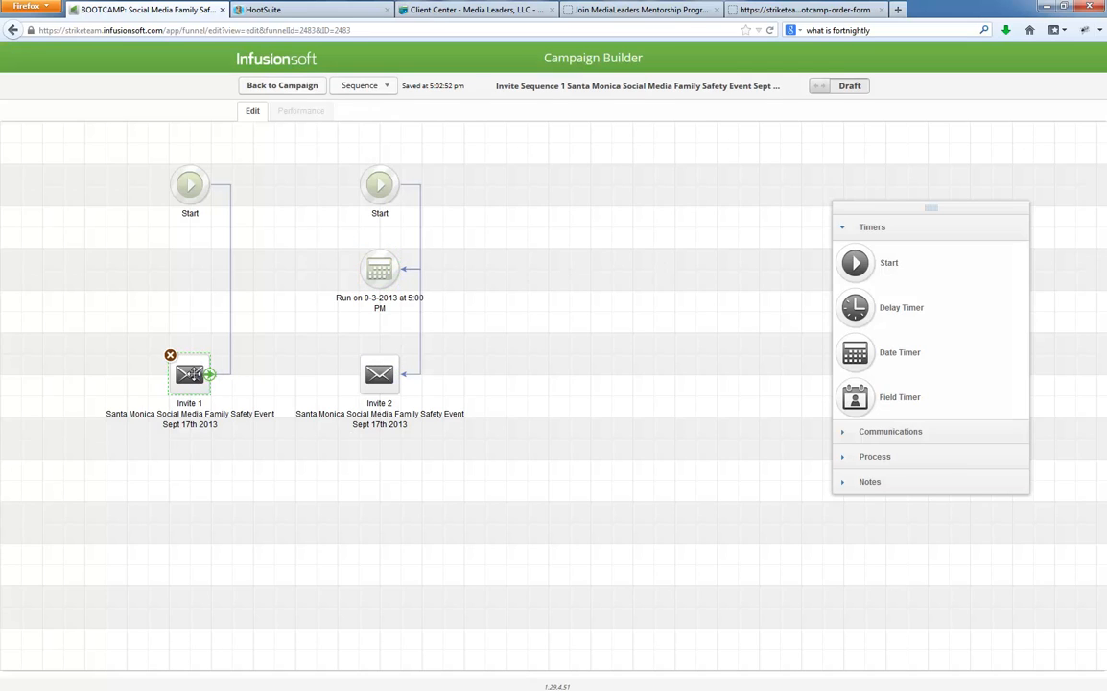
double_click(194, 373)
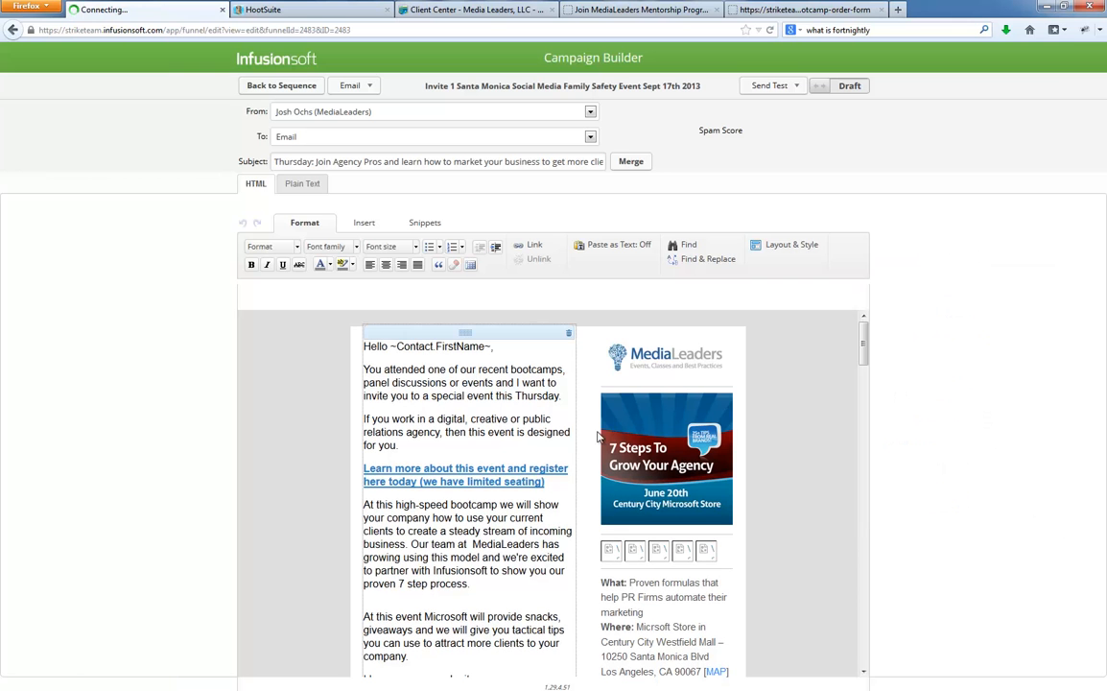
Step: Replace the June 20th flyer in the email with the Light-Bright-and-Polite Sept 17th image, using the alt text "Event Flyer"
left_click(603, 437)
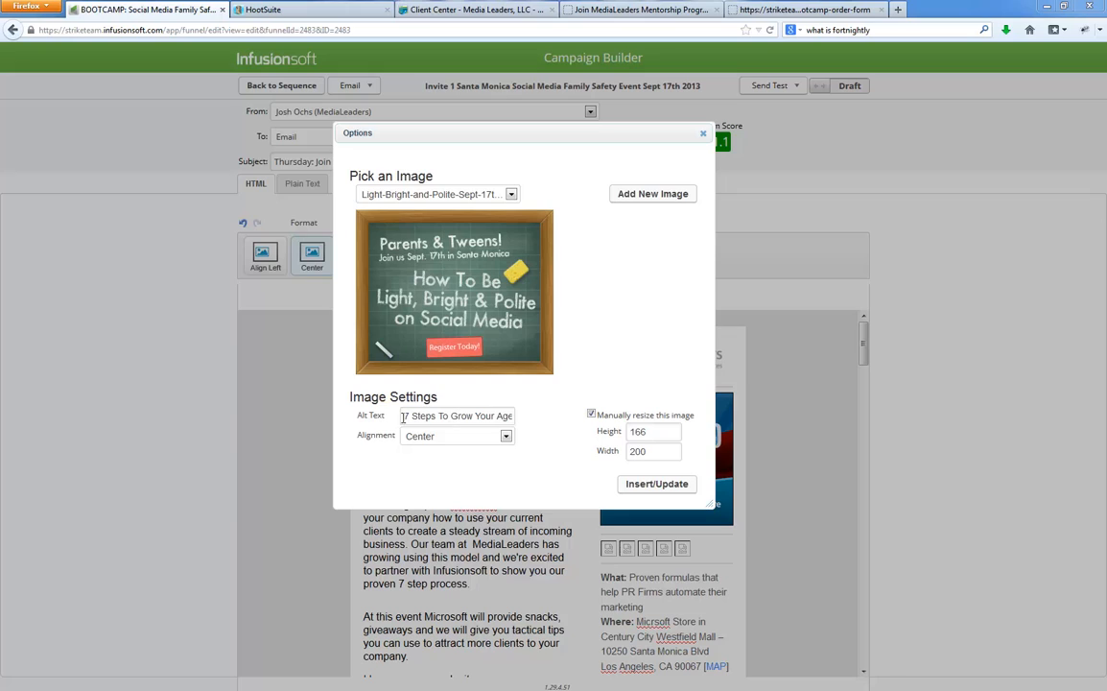
left_click_drag(403, 417, 585, 425)
key("BackSpace")
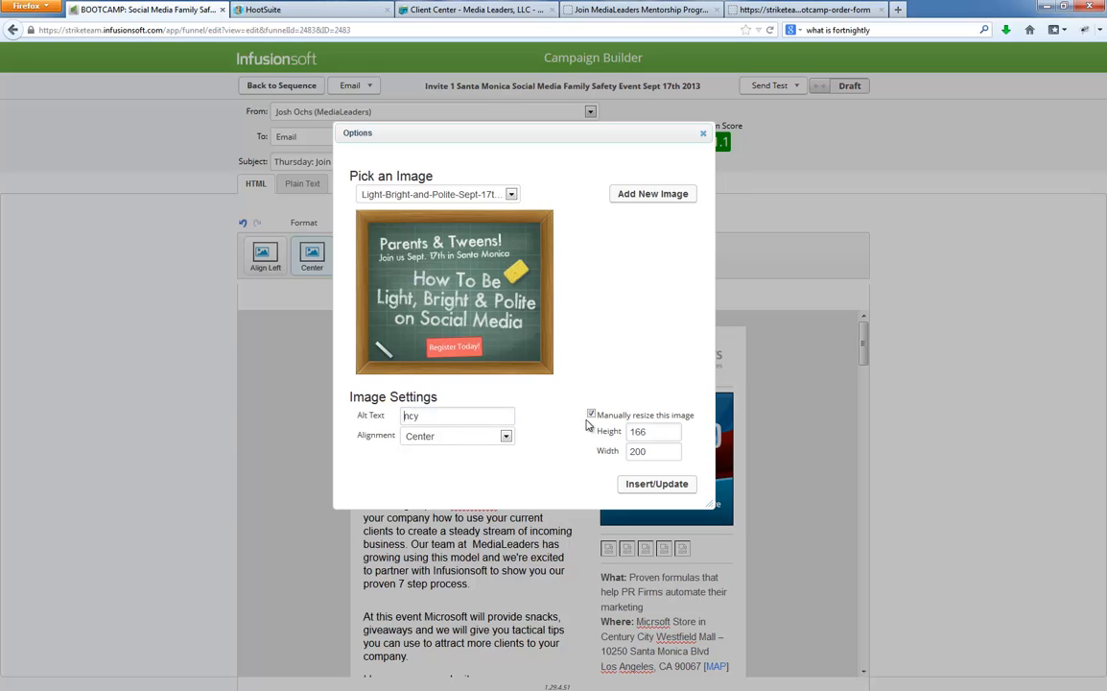
key("Delete")
key("Delete")
key("Delete")
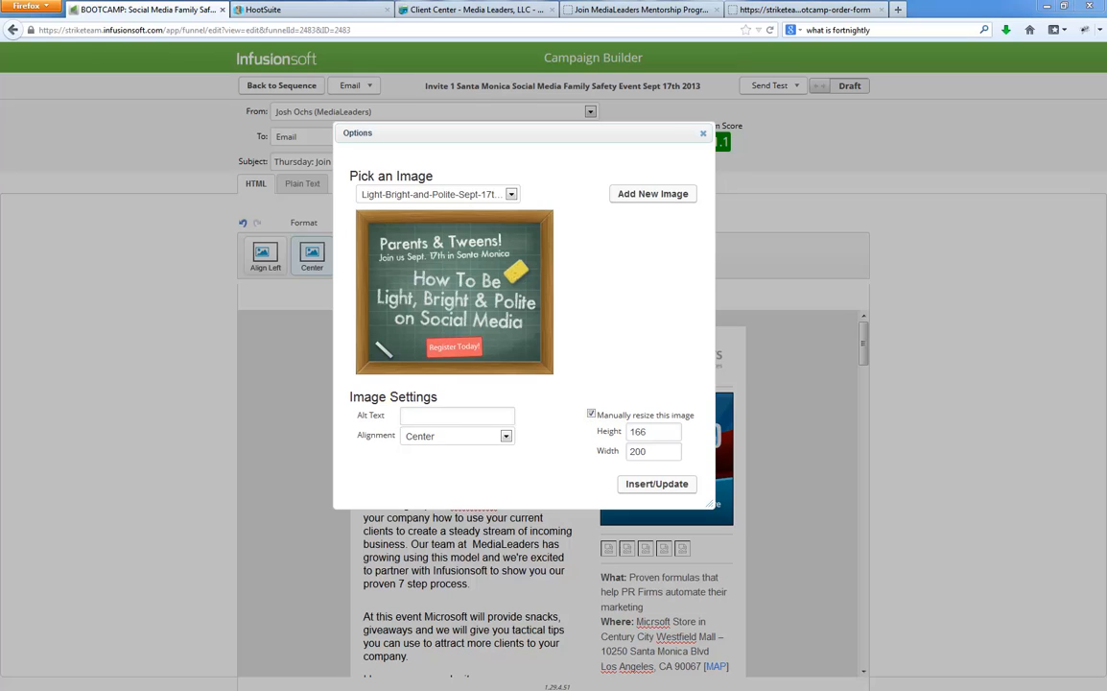
type("Event Flyer")
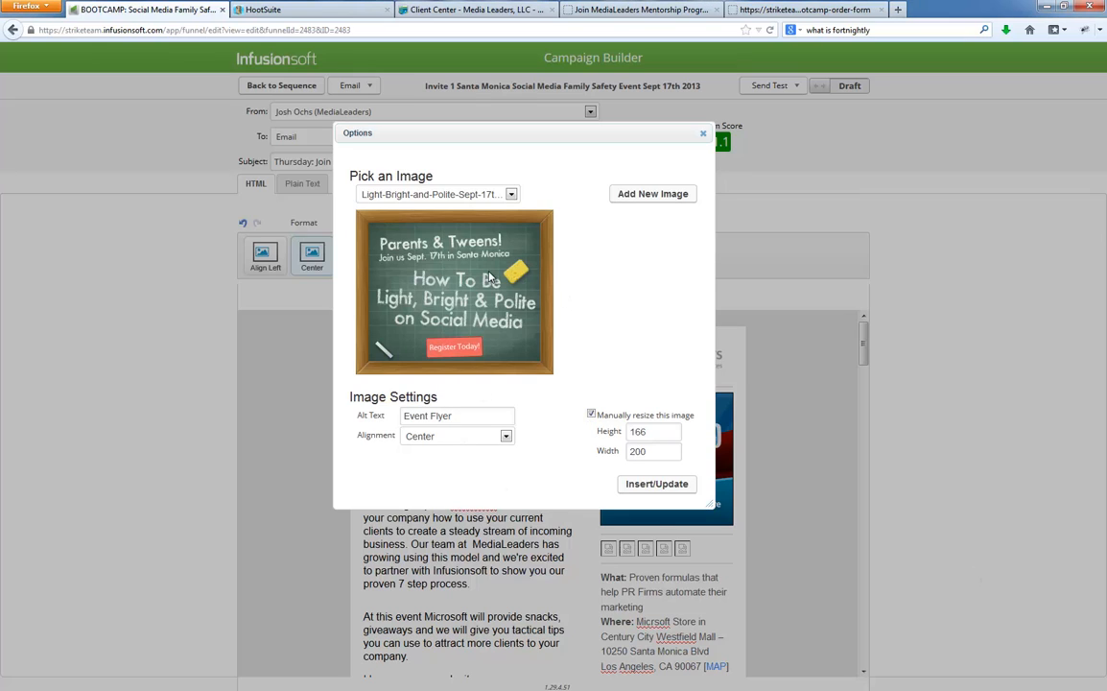
left_click(660, 486)
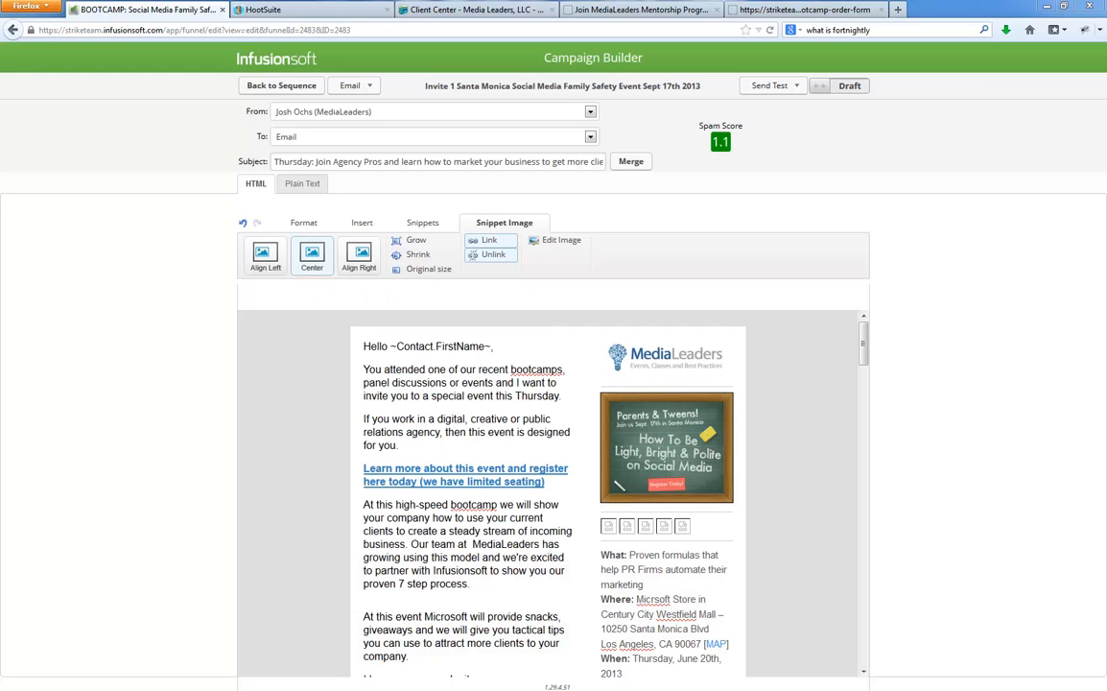
Step: Switch to the medialeaders.com home page in Chrome and copy its row of social media icons
left_click_drag(479, 1, 446, 48)
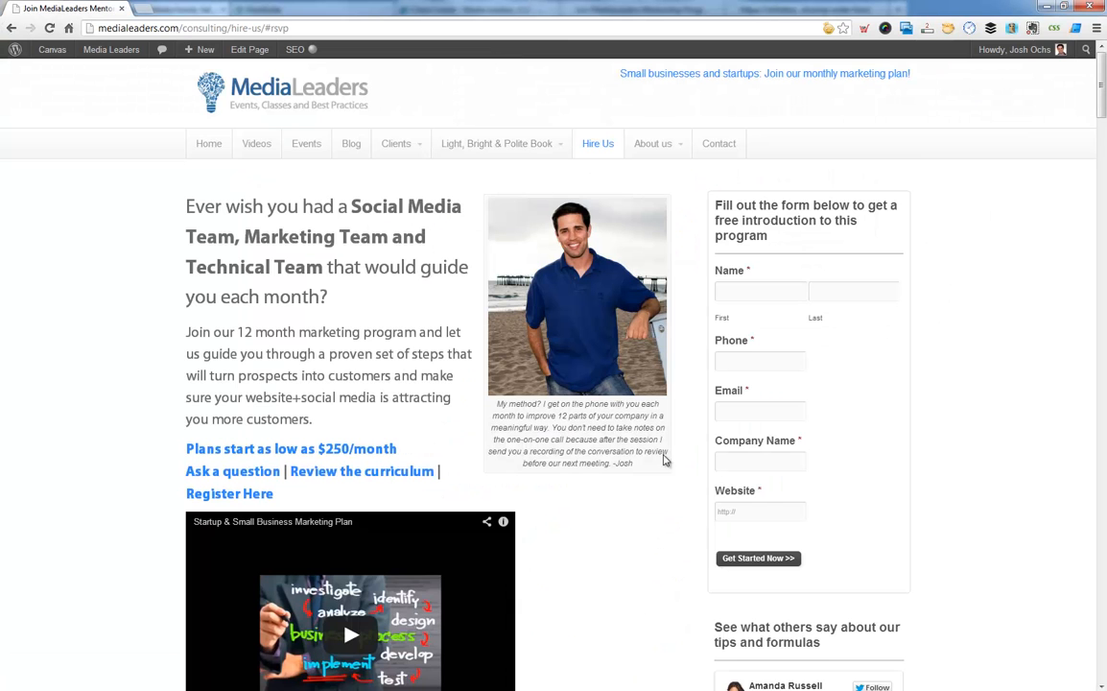
left_click(210, 145)
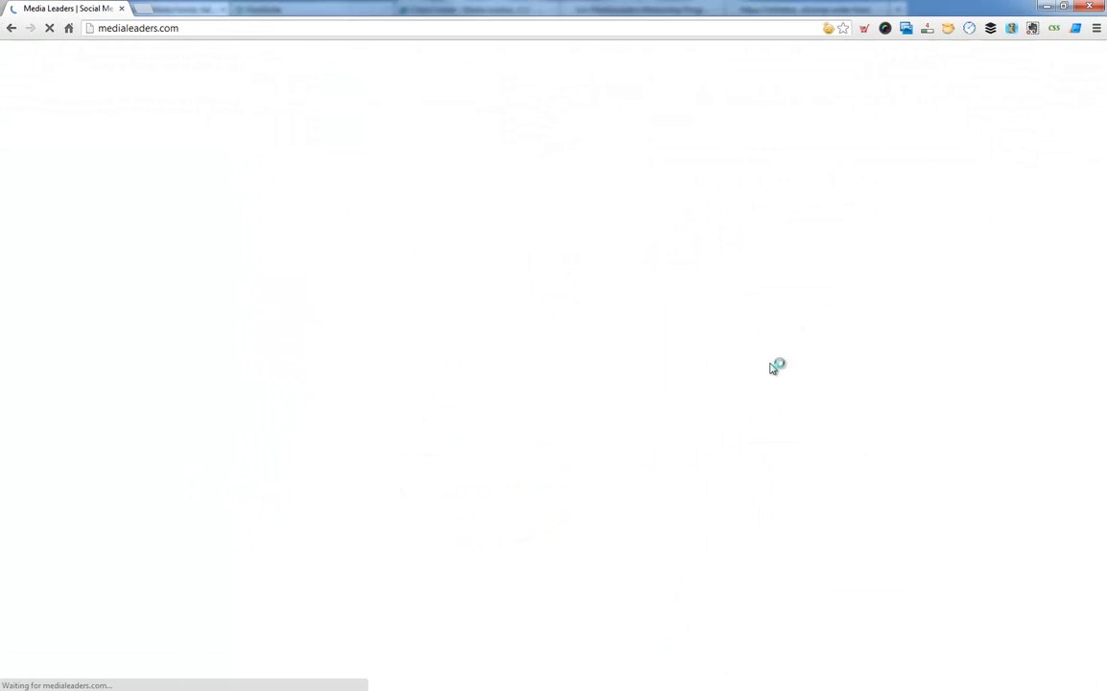
scroll(929, 474, "down", 3)
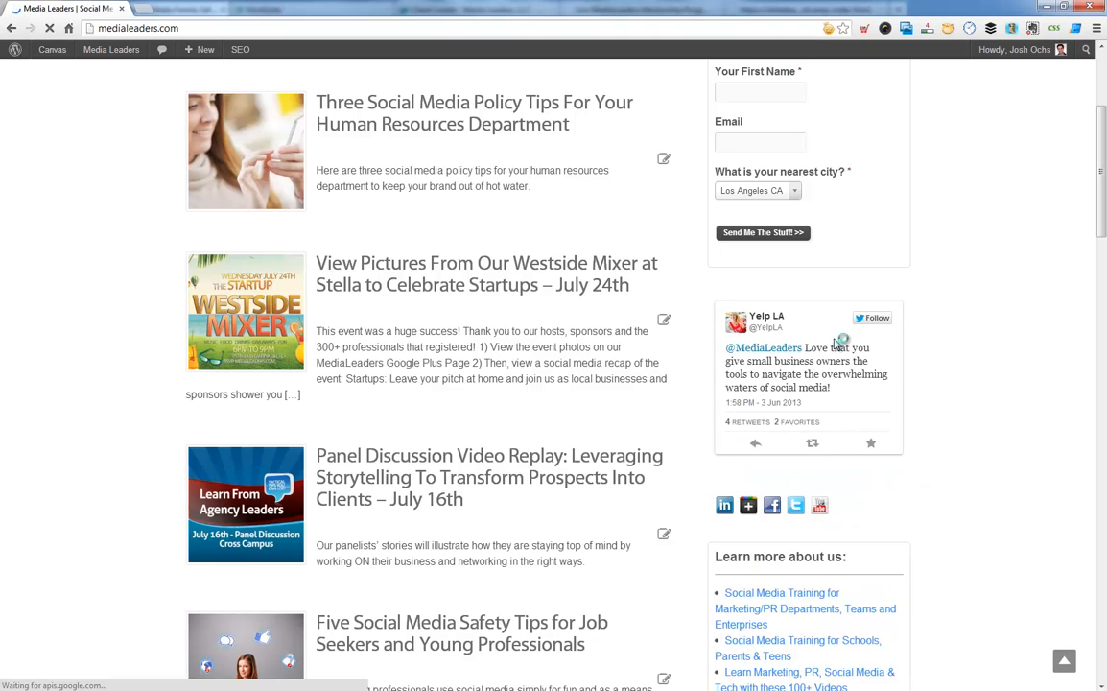
left_click_drag(845, 582, 731, 580)
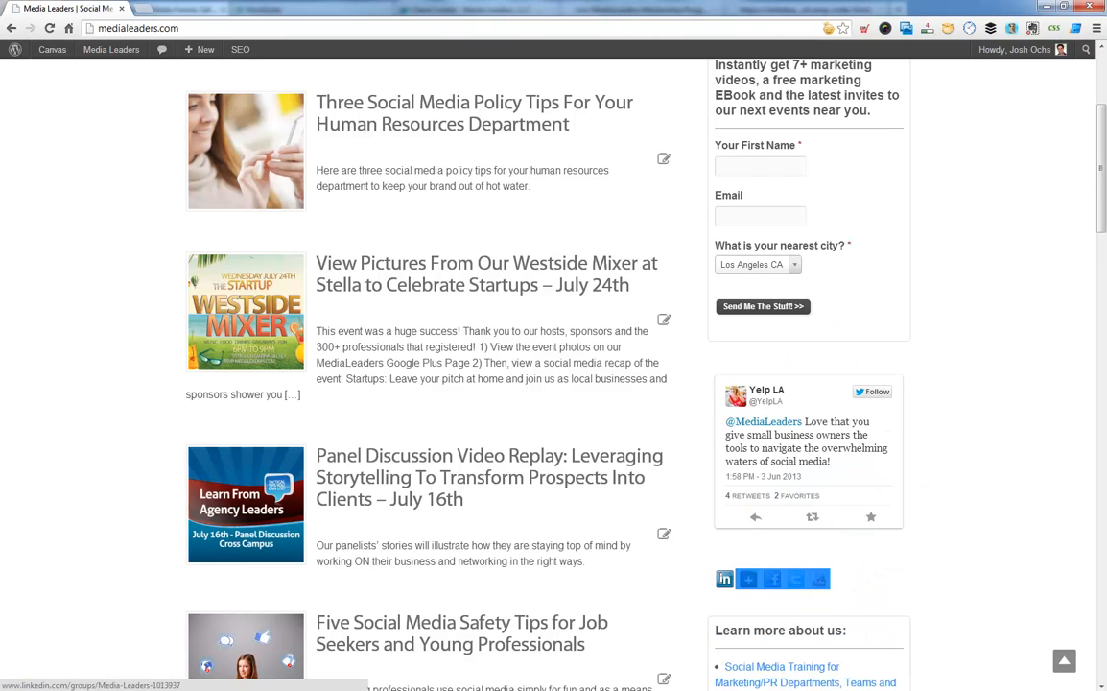
left_click(737, 575)
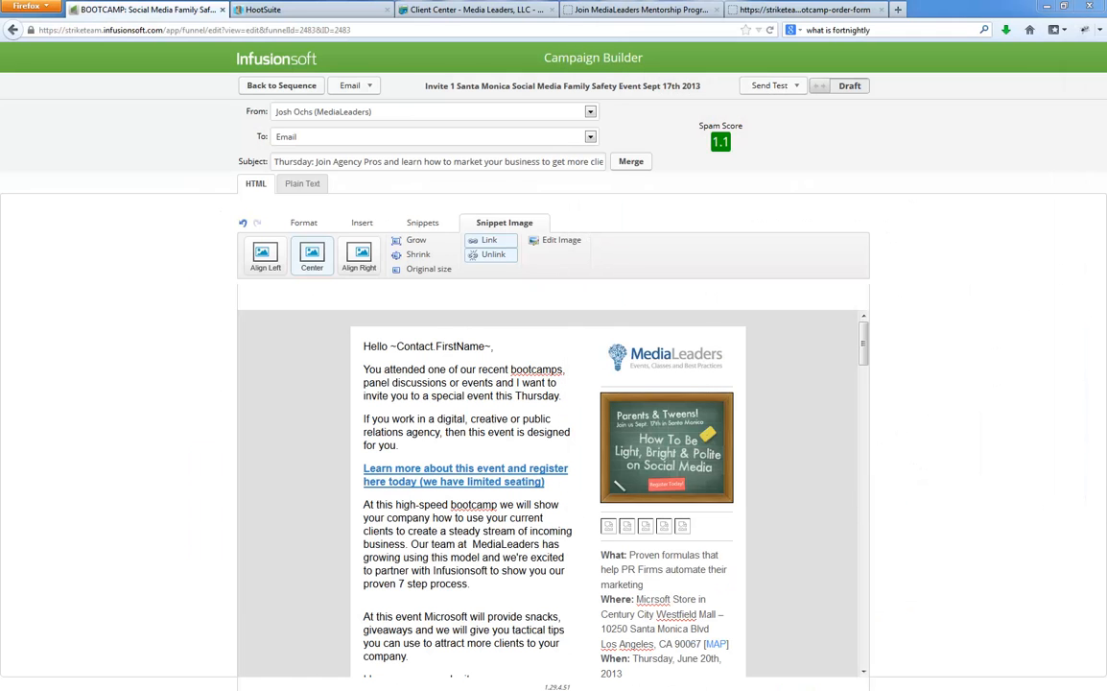
Step: Replace the five broken icon placeholders under the email's flyer with the copied social media icons
left_click(705, 525)
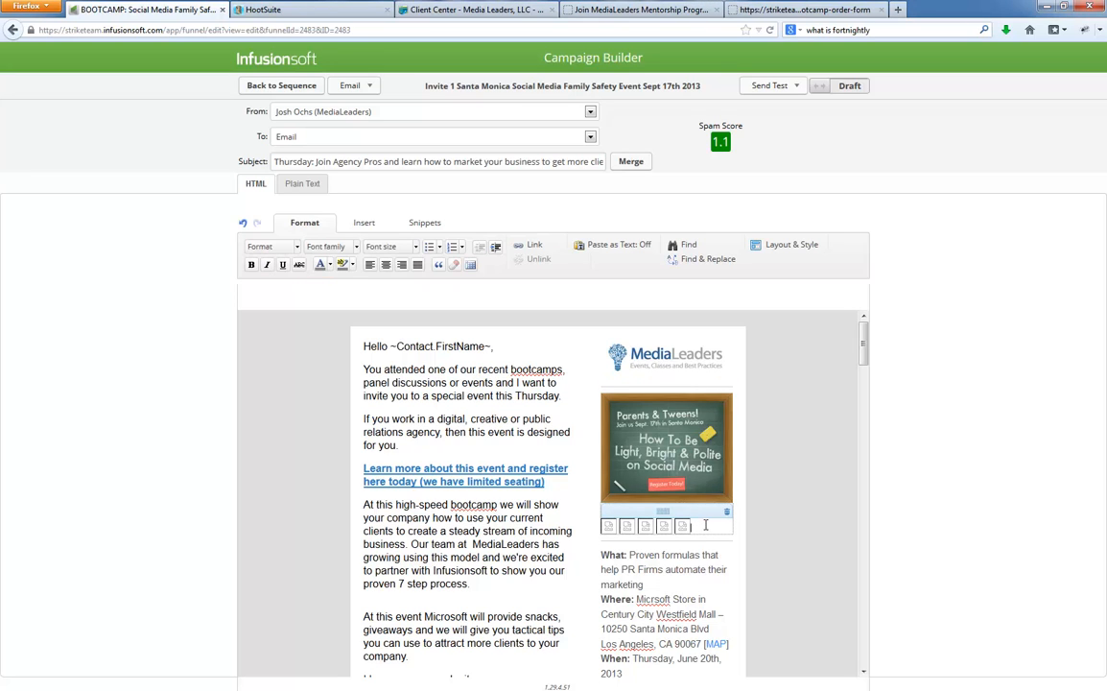
left_click_drag(706, 525, 599, 528)
key("ctrl+v")
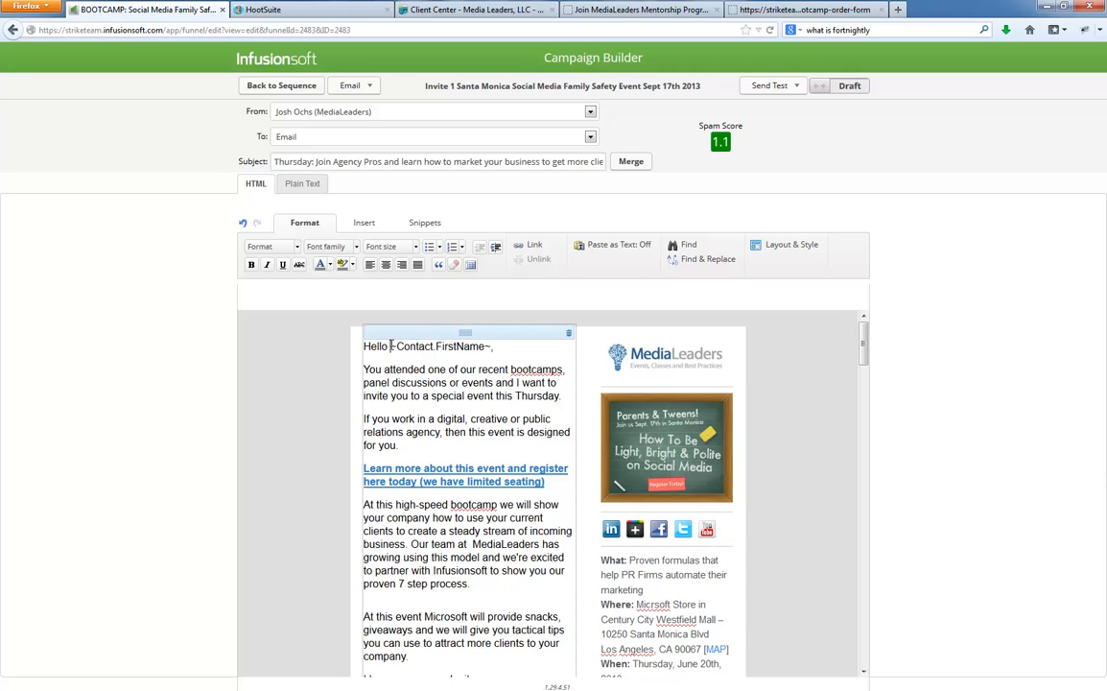
Step: Replace the agency invitation text below the greeting with the new family social media safety invitation copy
left_click_drag(389, 347, 489, 347)
left_click(489, 347)
left_click(453, 368)
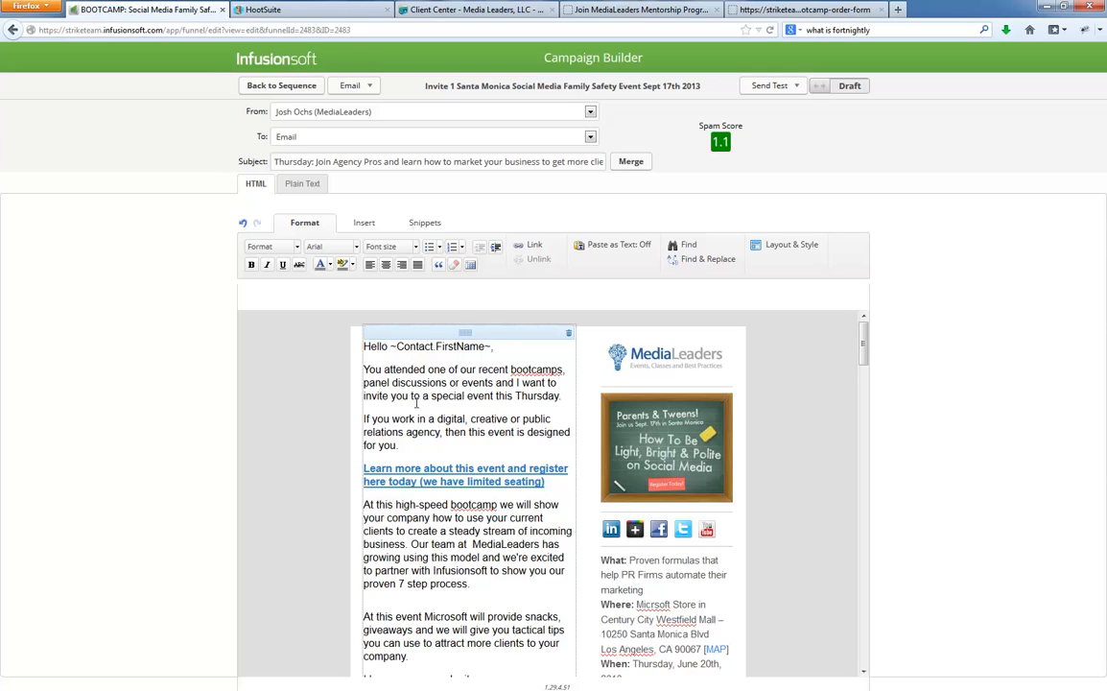
left_click(549, 482)
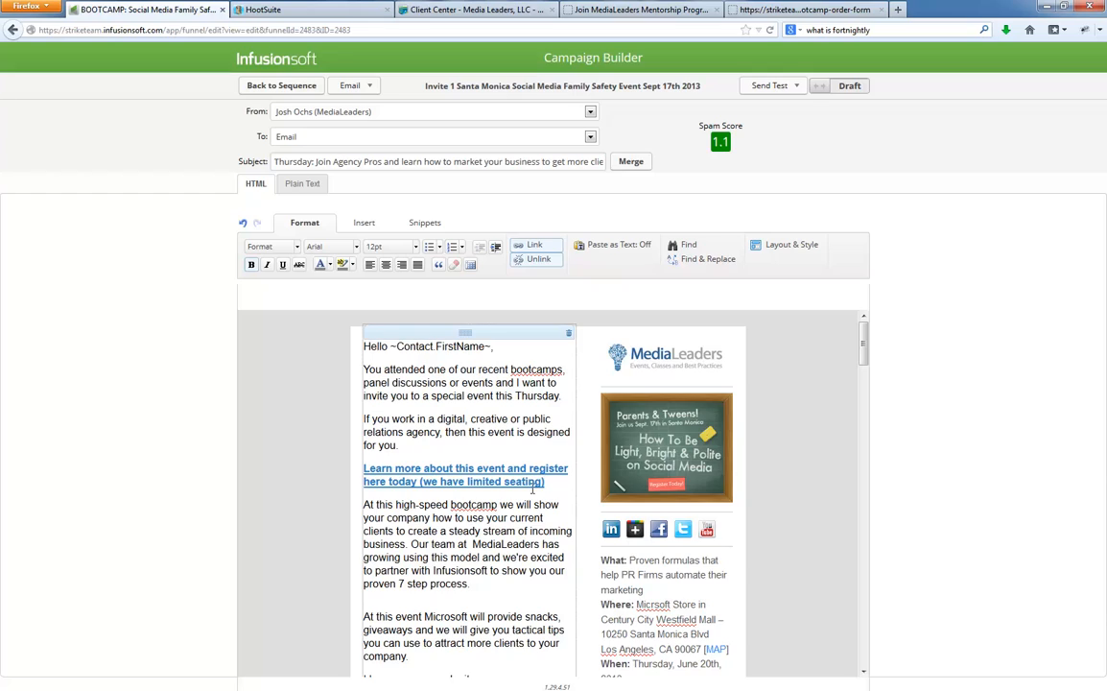
scroll(377, 558, "down", 5)
scroll(377, 558, "down", 3)
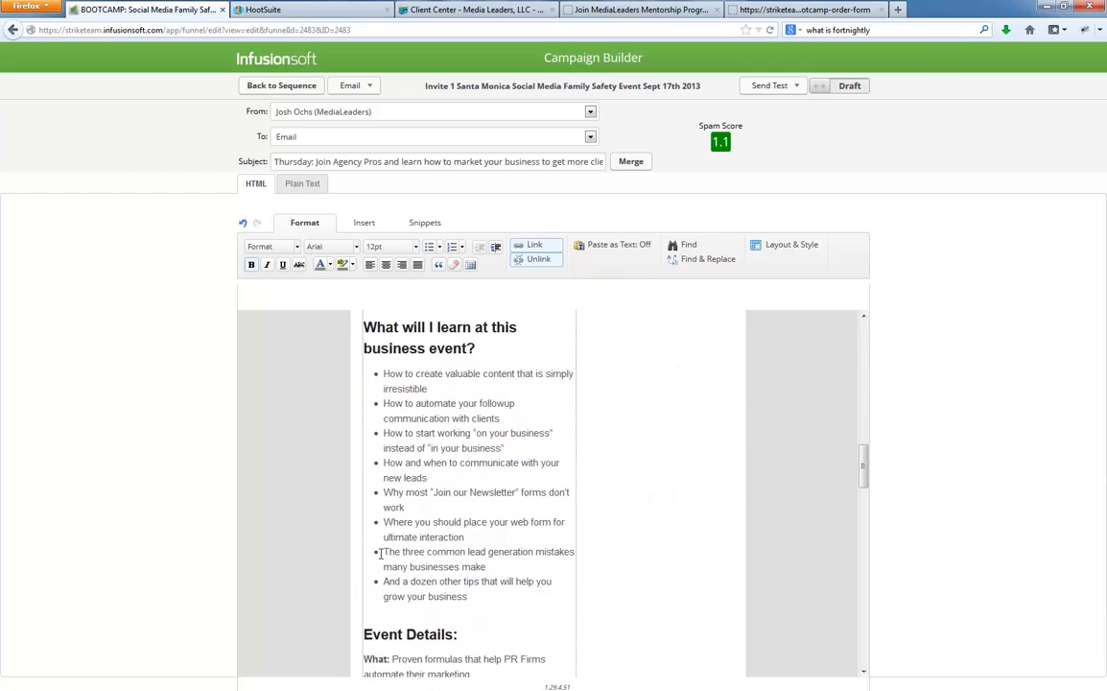
scroll(715, 494, "up", 10)
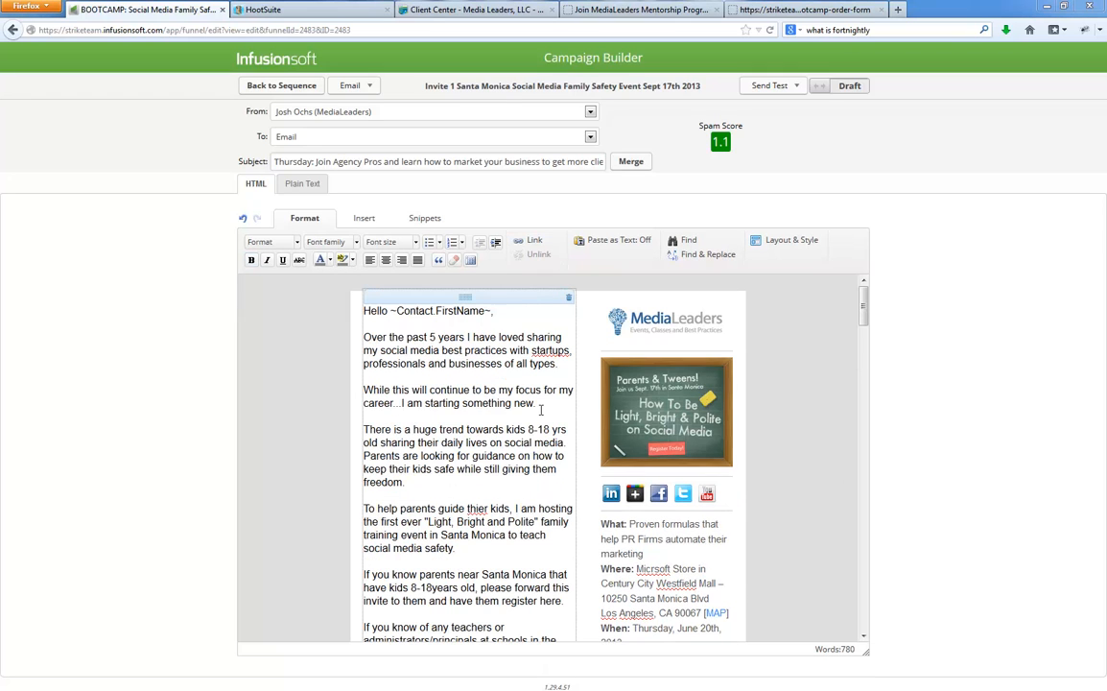
Step: Paste the copied text over the old event details in the email body, from What through the links row
left_click_drag(864, 298, 869, 374)
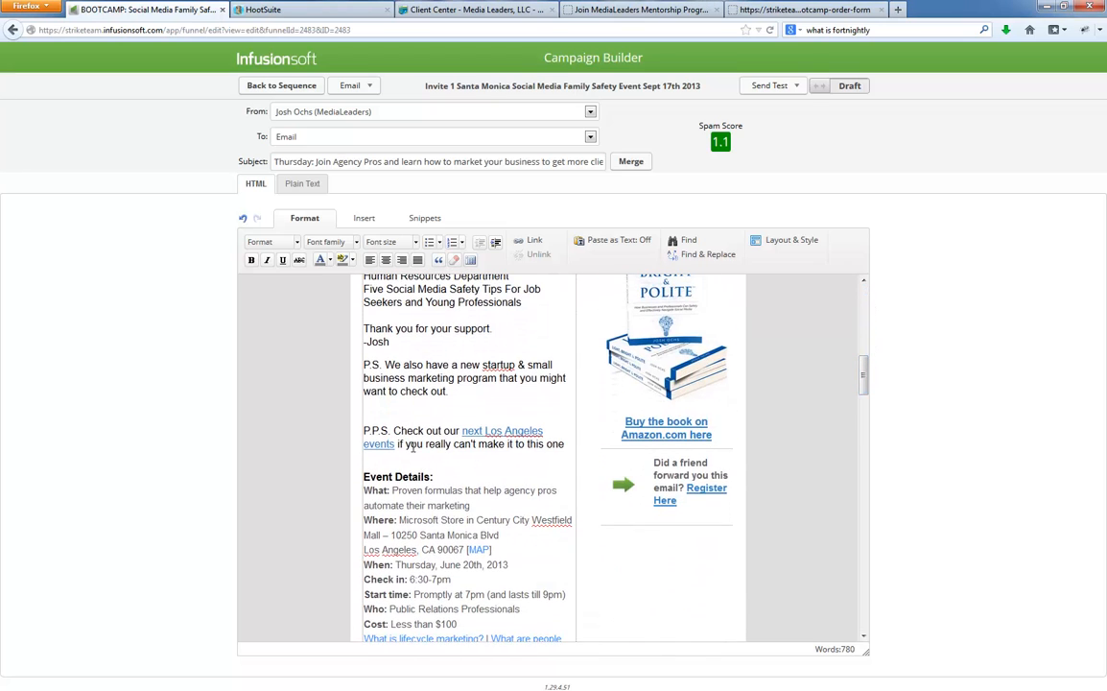
left_click_drag(366, 490, 505, 587)
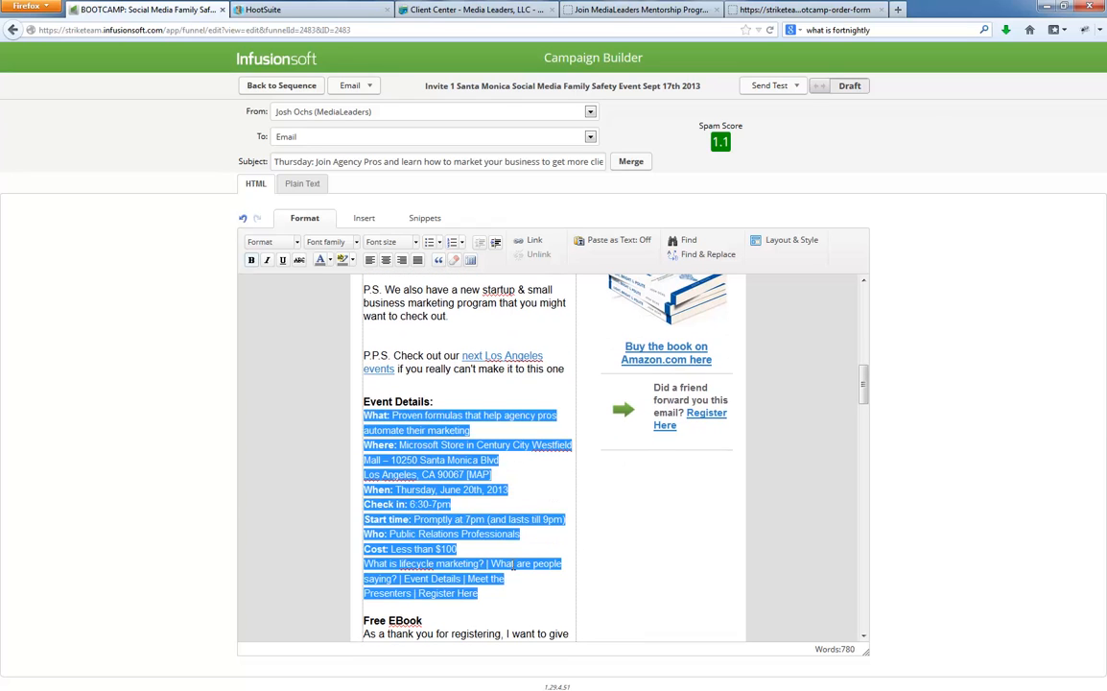
key("ctrl+v")
Step: Restore the blank lines after the greeting and between the paragraphs of the invitation text
scroll(477, 496, "up", 10)
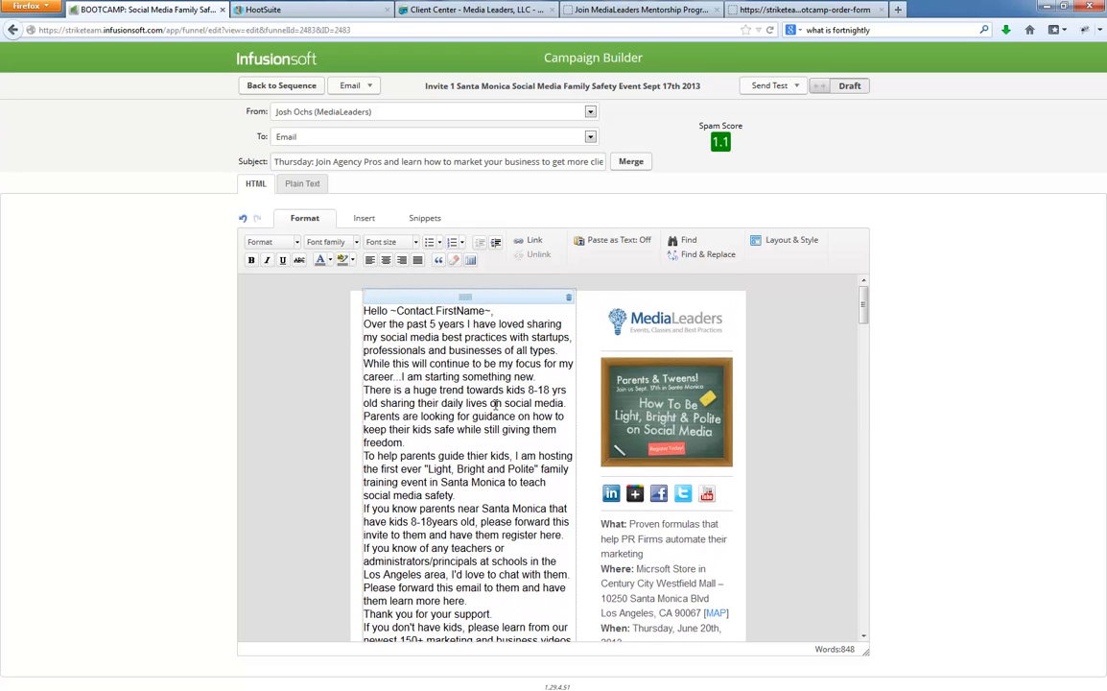
left_click(506, 313)
key("Return")
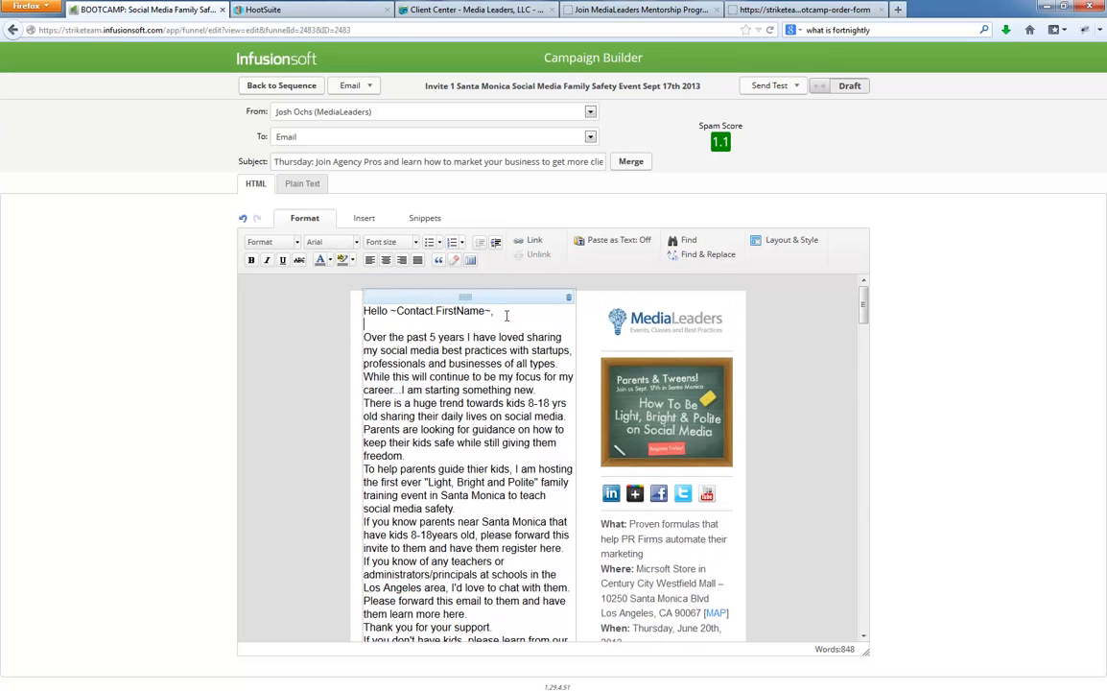
scroll(541, 511, "down", 5)
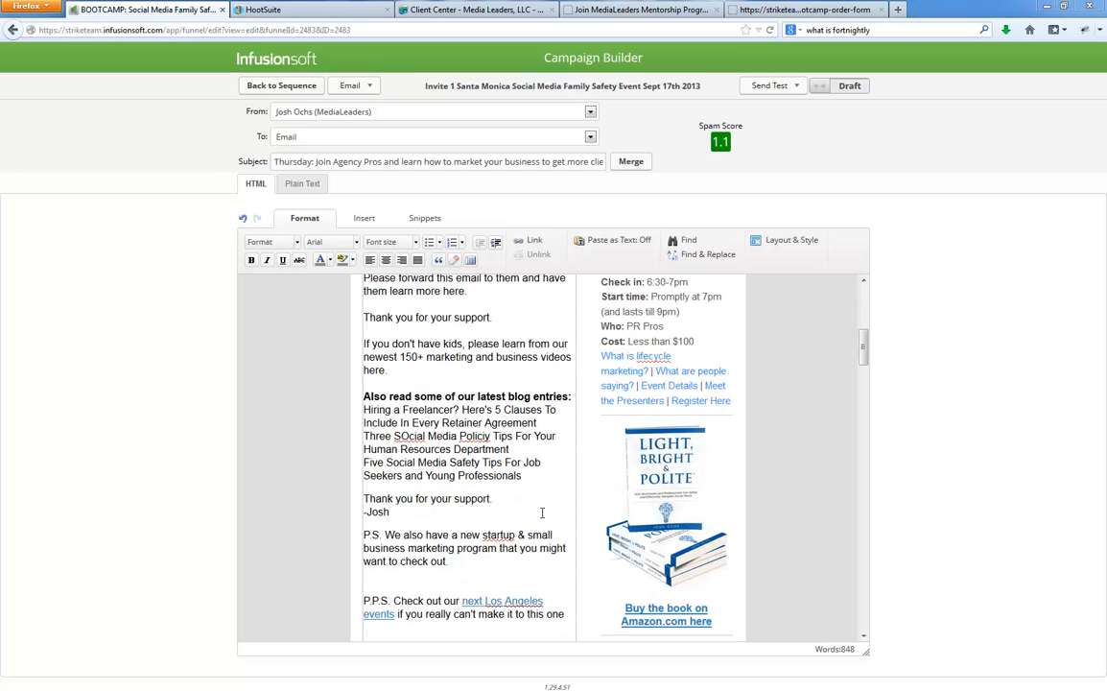
scroll(480, 460, "up", 3)
scroll(464, 453, "down", 1)
scroll(464, 454, "down", 3)
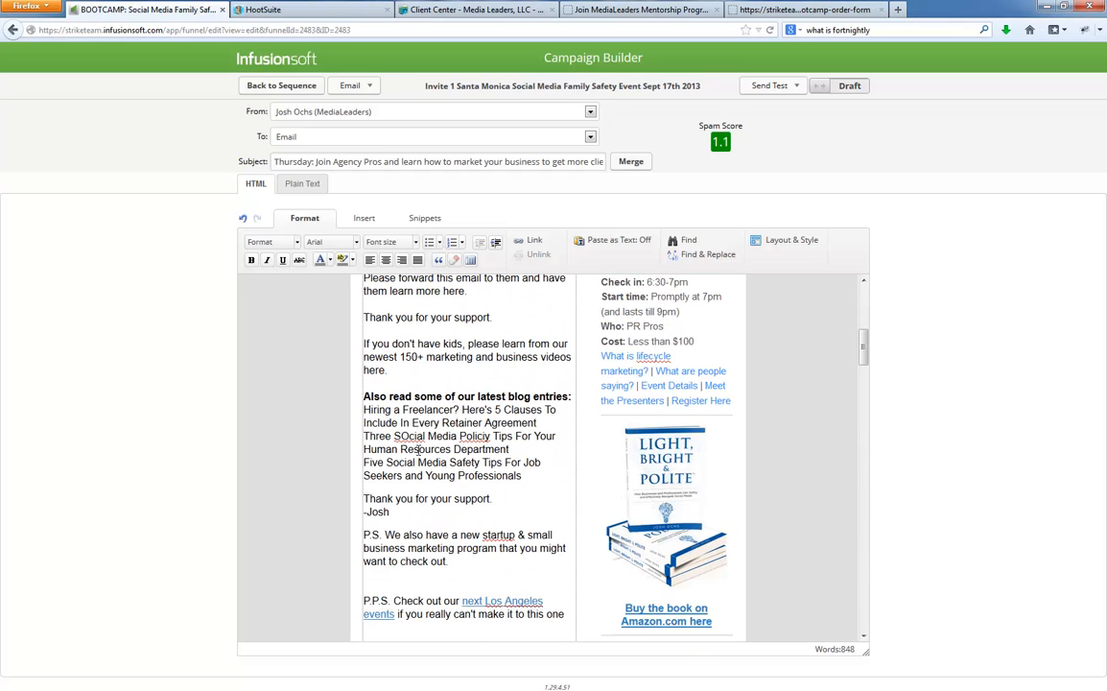
Step: Correct "SOcial" to "Social" in the blog entry list and "thier" to "their" in the parents' guidance paragraph
left_click_drag(401, 437, 408, 438)
type("o")
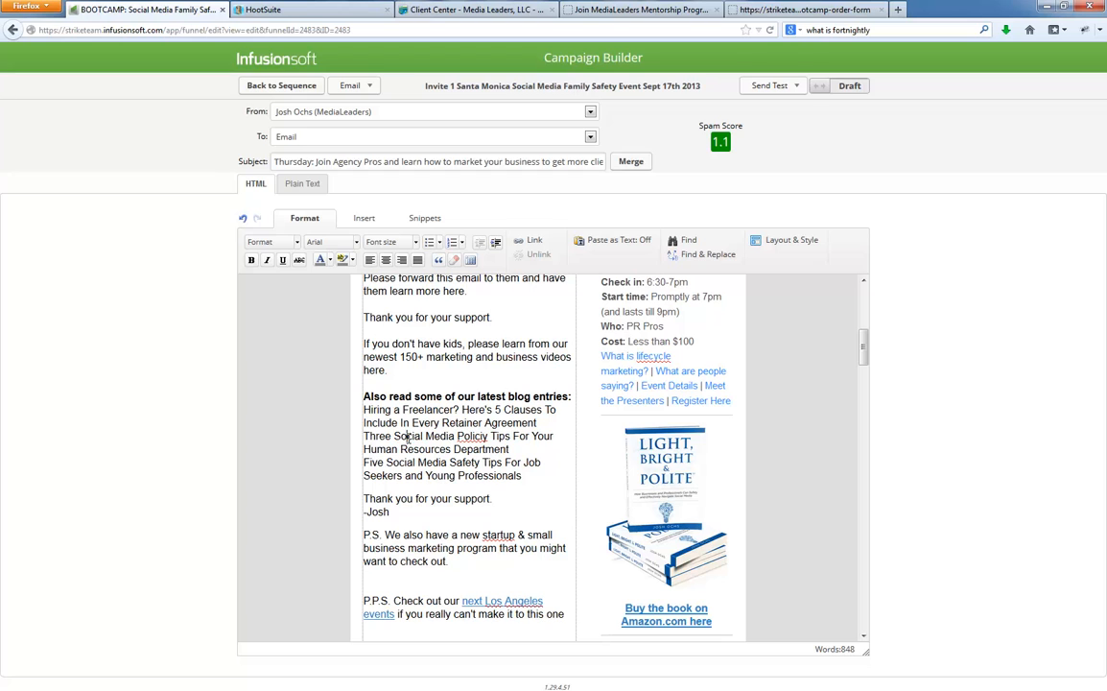
scroll(408, 438, "up", 6)
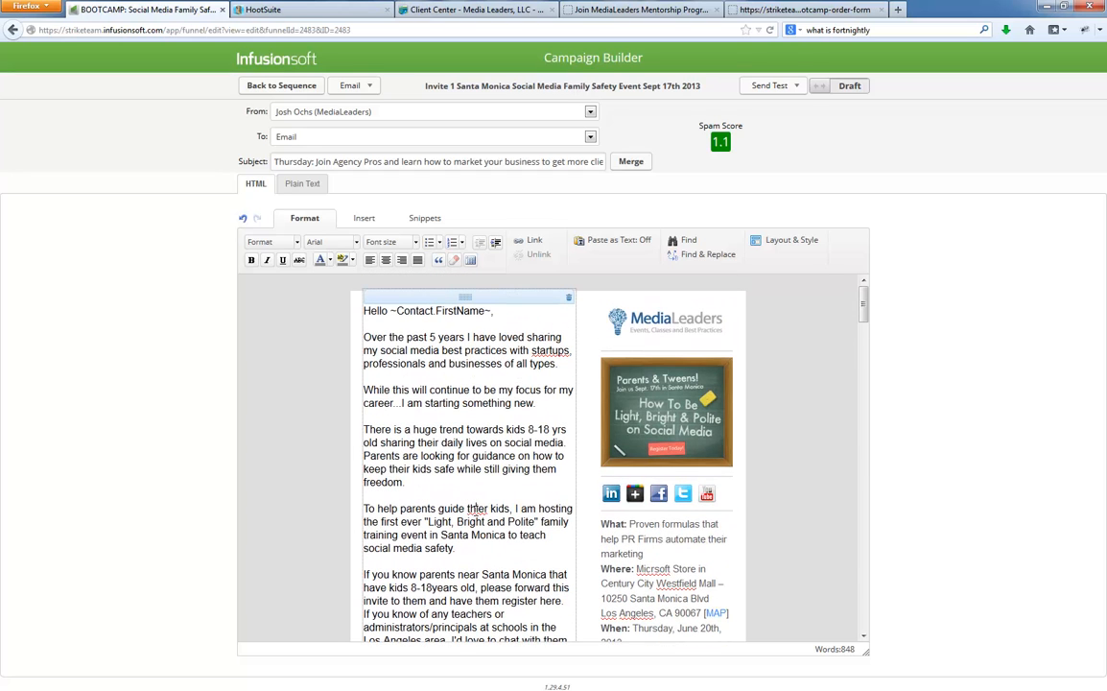
right_click(473, 509)
left_click(504, 255)
Step: Insert "and business" after "career" in the second paragraph of the invitation
left_click_drag(558, 365, 373, 336)
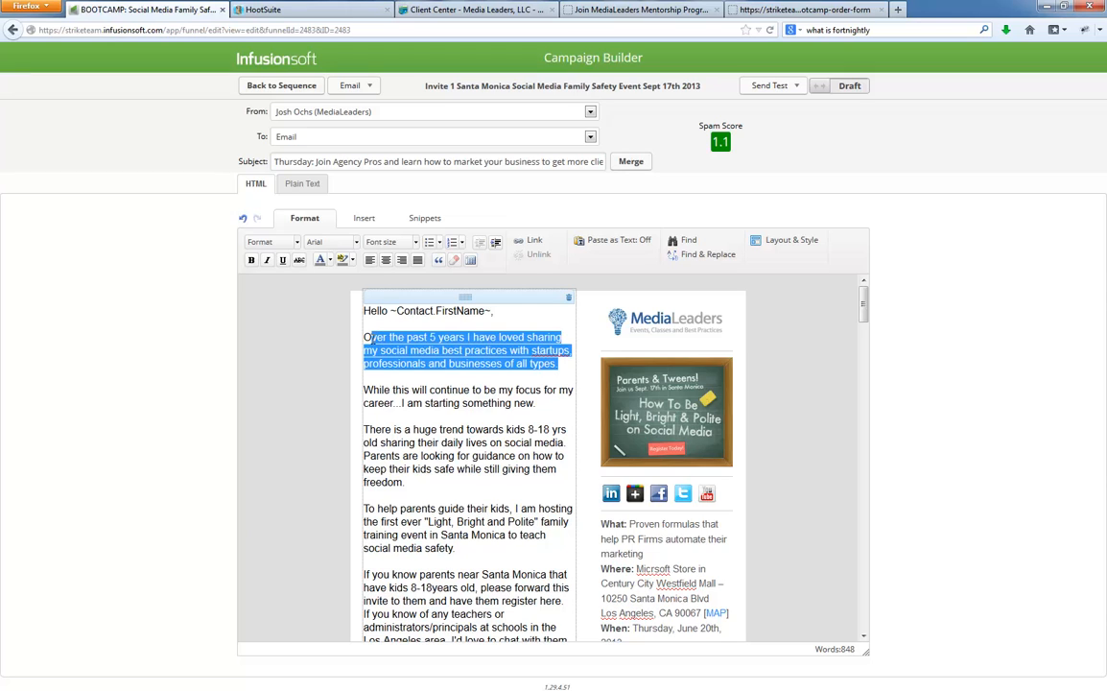
left_click(365, 337)
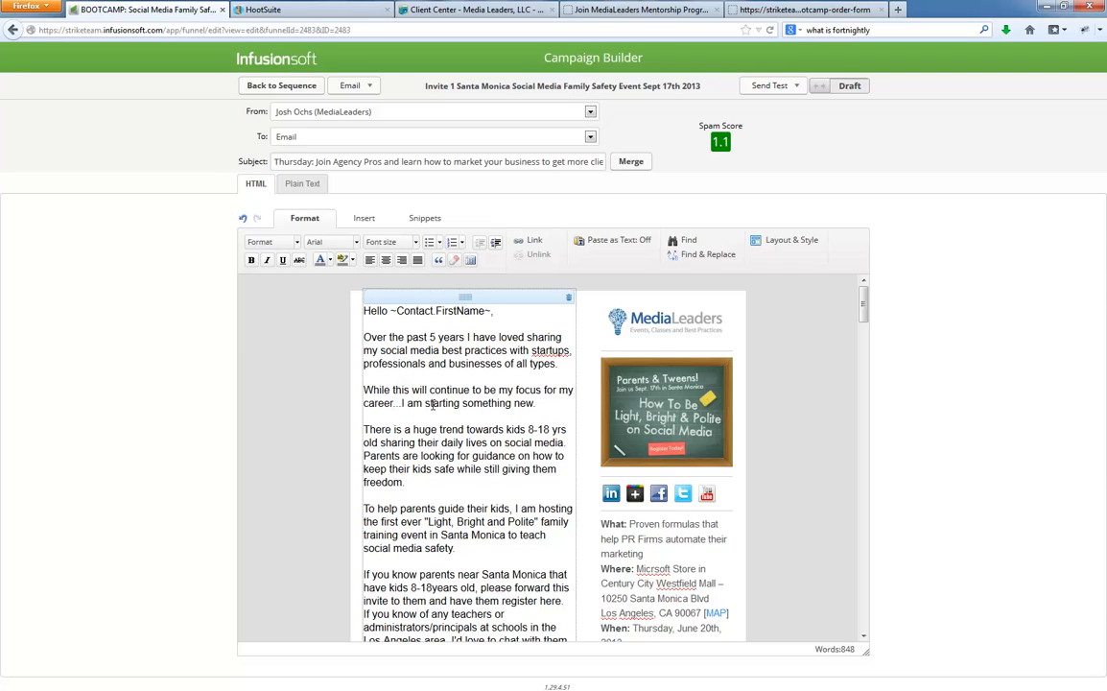
left_click(399, 403)
type("and business")
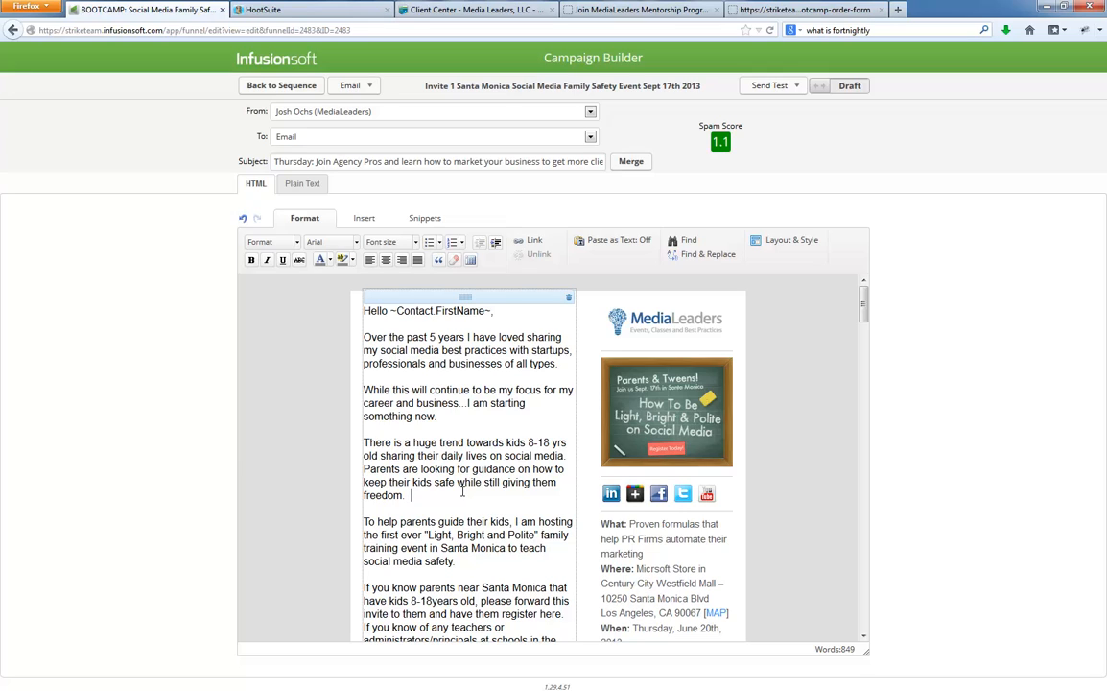
Step: Add the missing space in "8-18 years old" and insert a blank line before the teachers and administrators paragraph
left_click(470, 500)
left_click(468, 522)
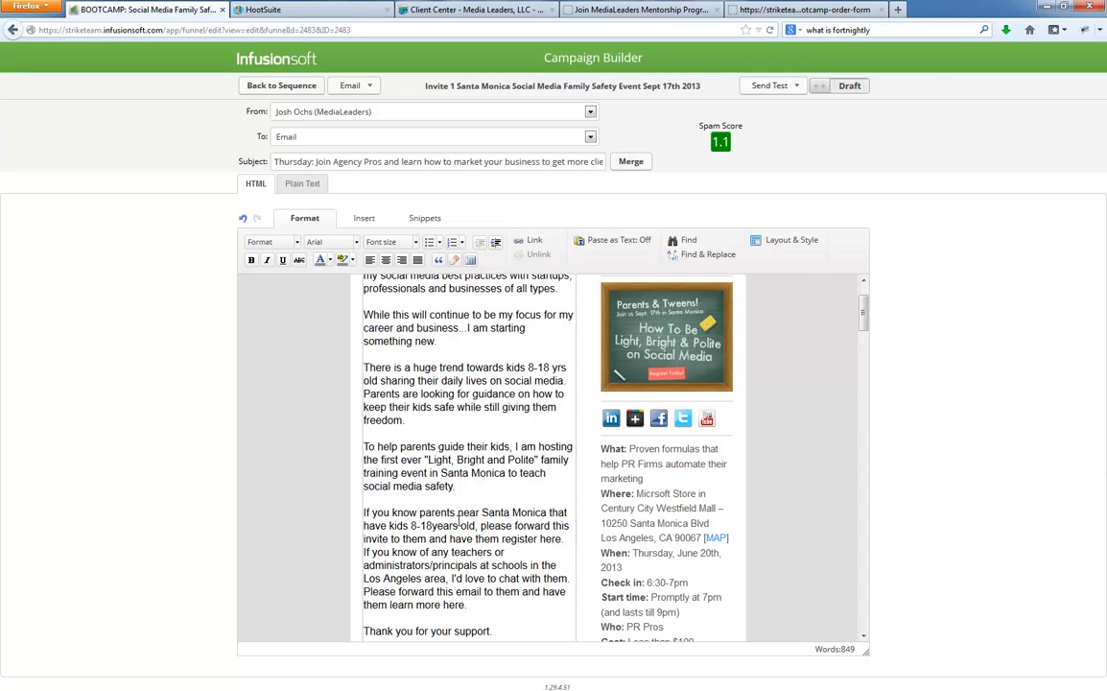
left_click(435, 526)
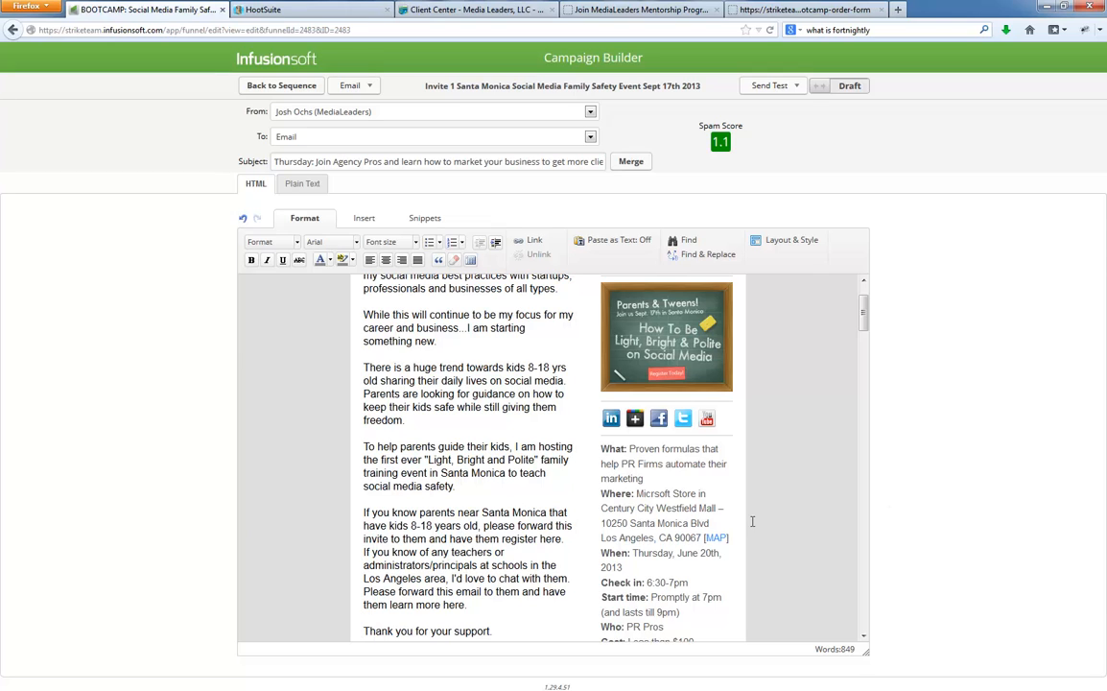
left_click(570, 541)
key("Return")
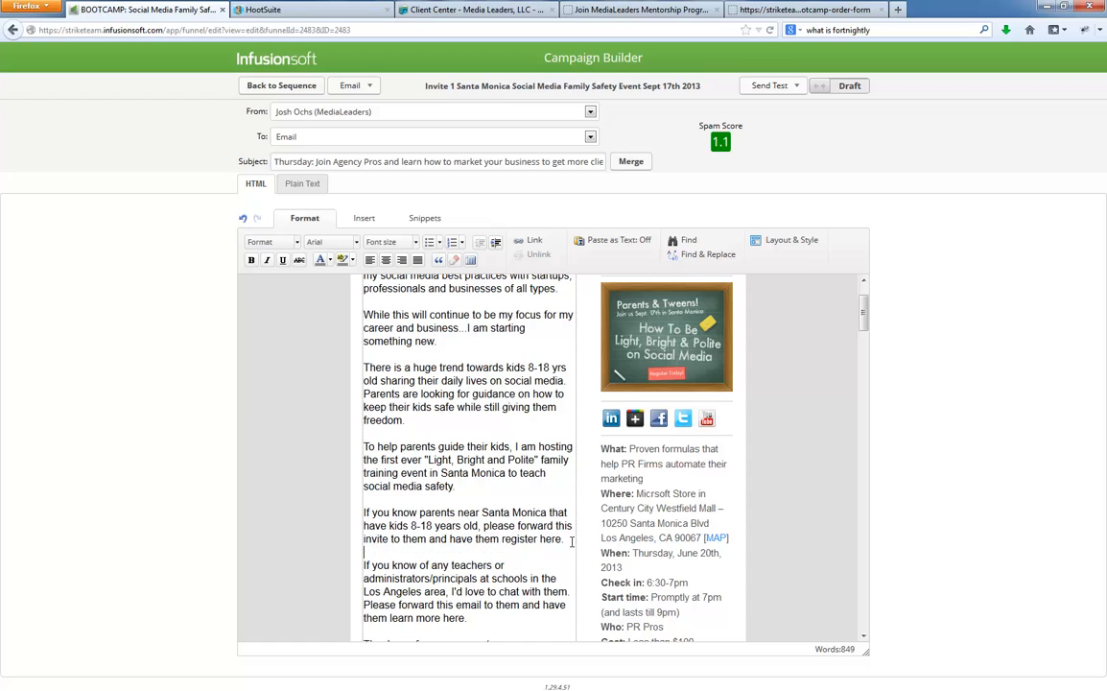
Step: Switch to the medialeaders.com events page and copy the link address of the Parents & Teachers Sept. 17th event post
scroll(526, 464, "up", 1)
scroll(527, 464, "up", 1)
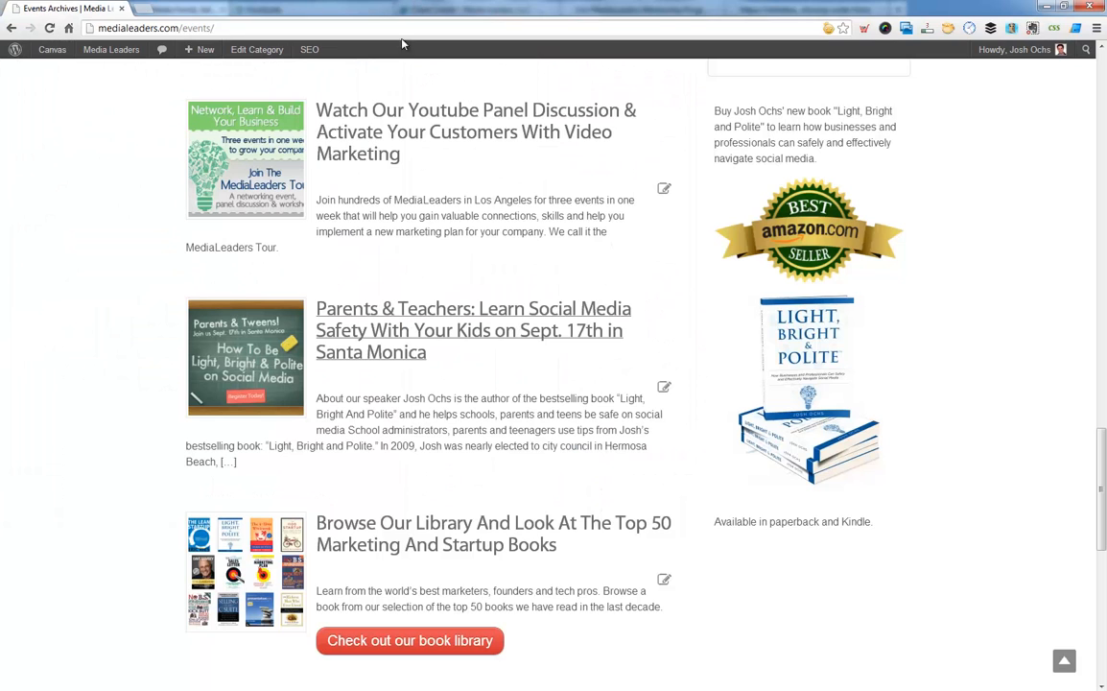
right_click(367, 333)
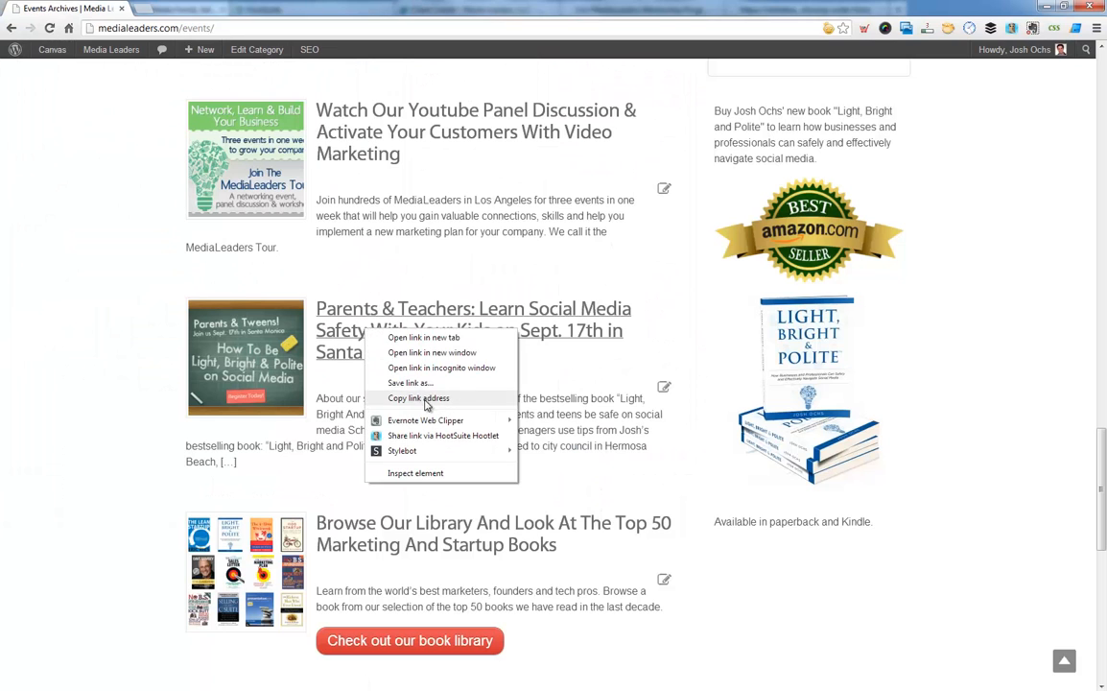
left_click(423, 395)
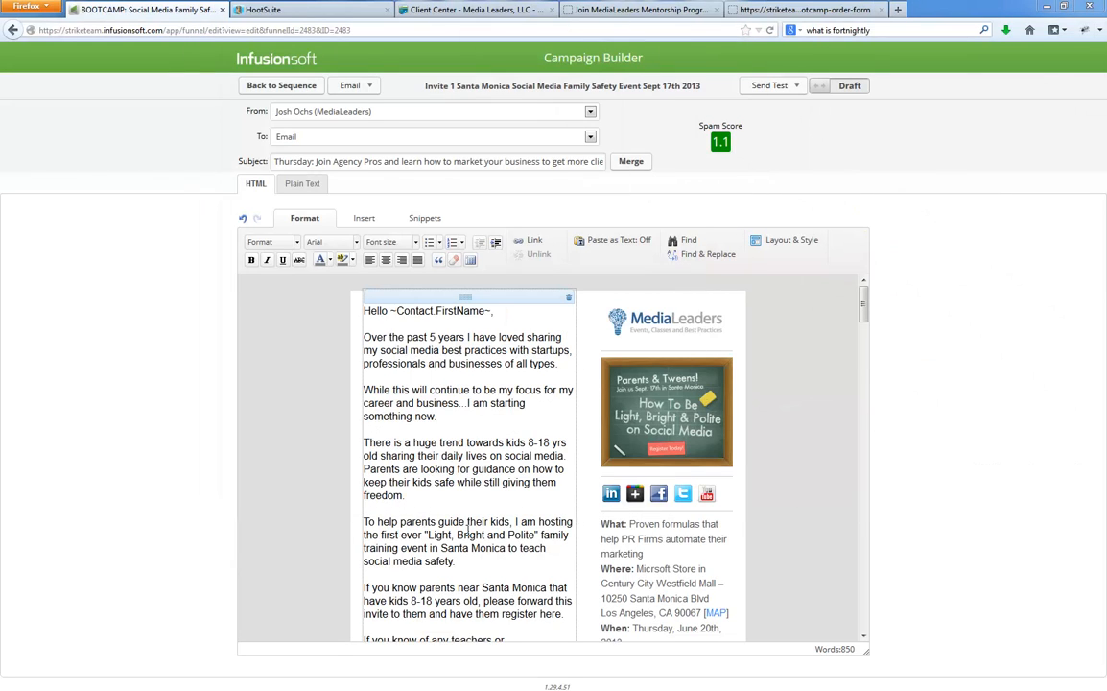
Step: Link the whole "If you know parents near Santa Monica" paragraph to the copied event page web address
scroll(467, 532, "down", 2)
scroll(467, 533, "down", 2)
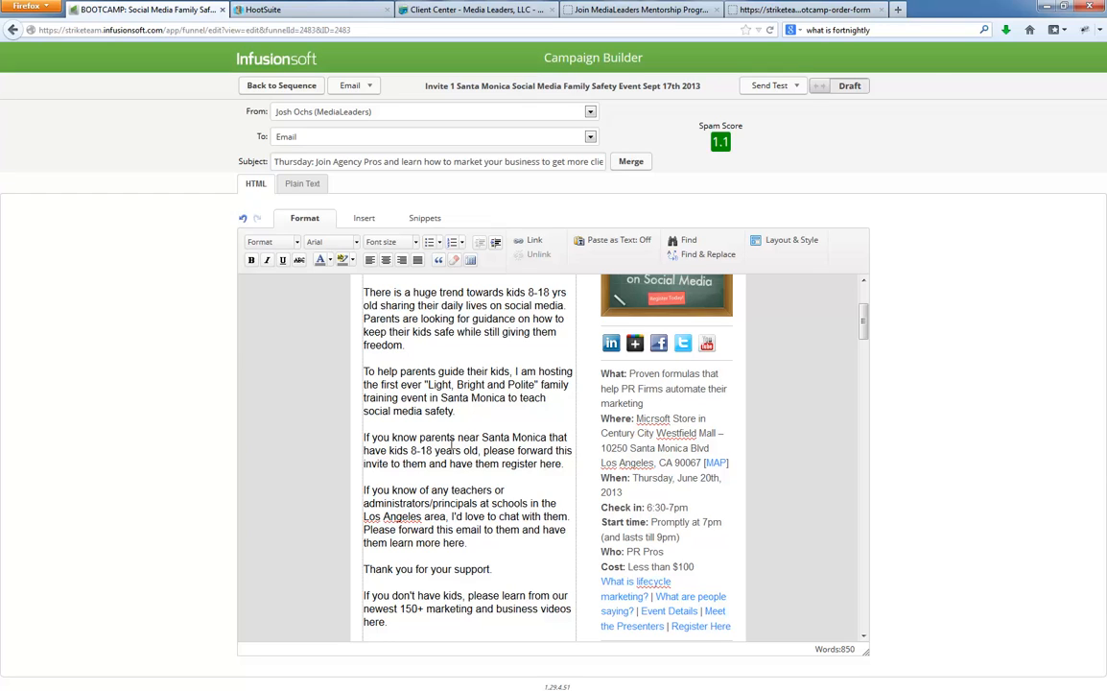
double_click(518, 463)
left_click_drag(552, 464, 561, 465)
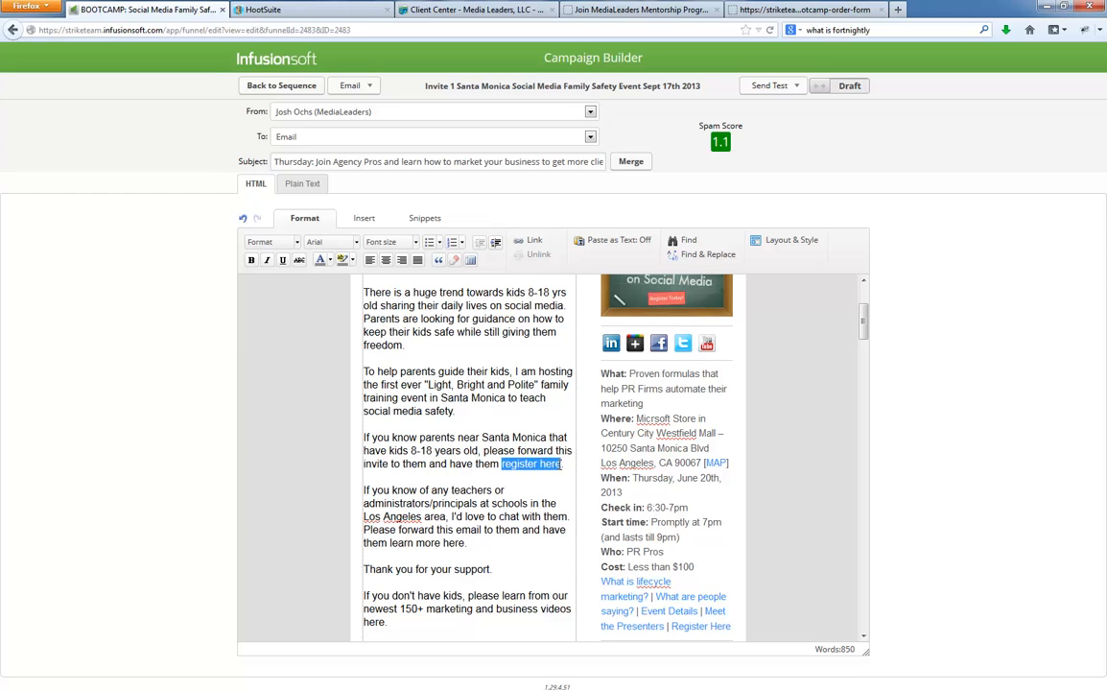
left_click(368, 438)
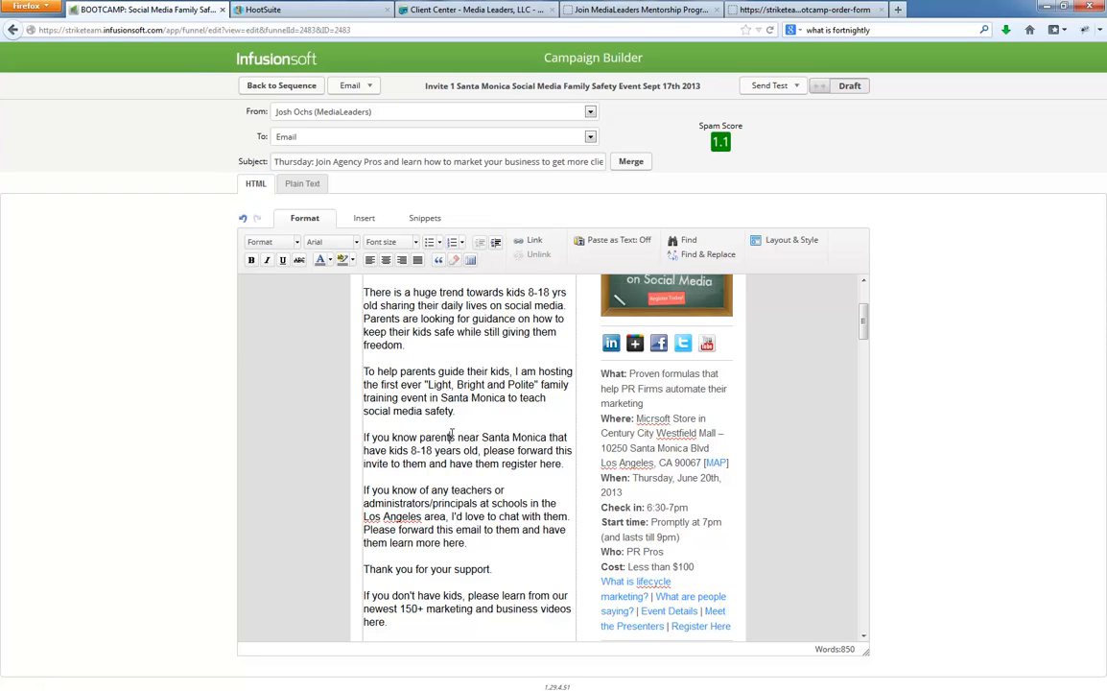
mouse_move(365, 437)
left_mouse_down()
mouse_move(458, 437)
mouse_move(568, 468)
mouse_move(363, 432)
left_mouse_up()
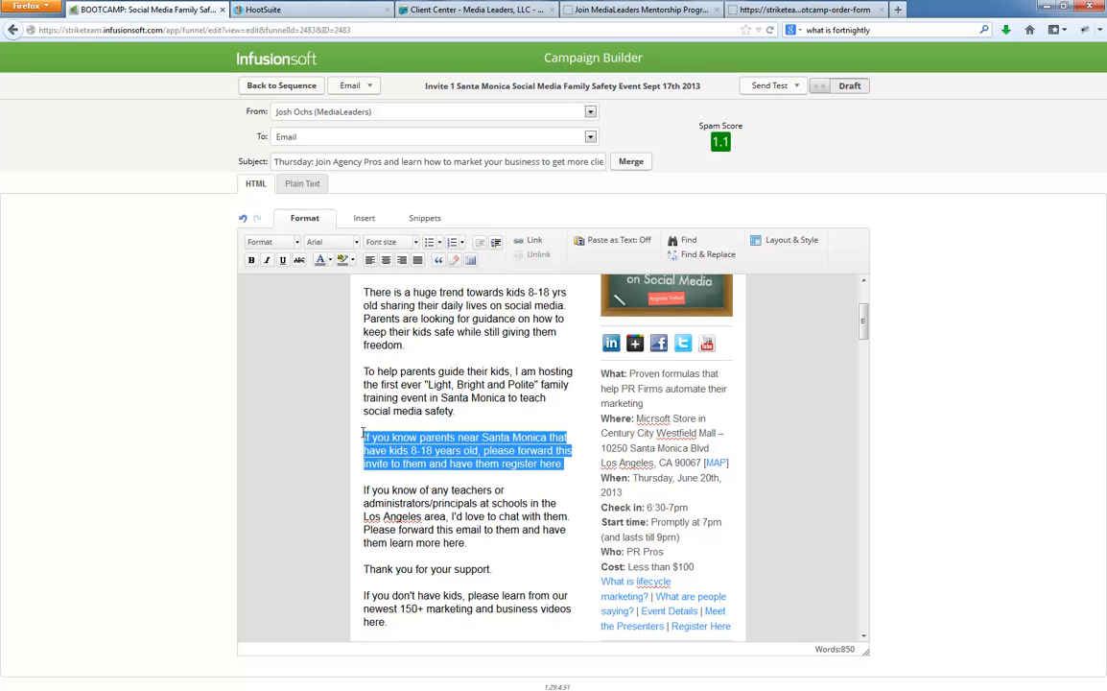
left_click(526, 241)
left_click(515, 257)
key("ctrl+v")
Step: Apply the tag "Engaged User Clicked On Link In Last 90 Days" to the link and reopen its tag selection
left_click(547, 230)
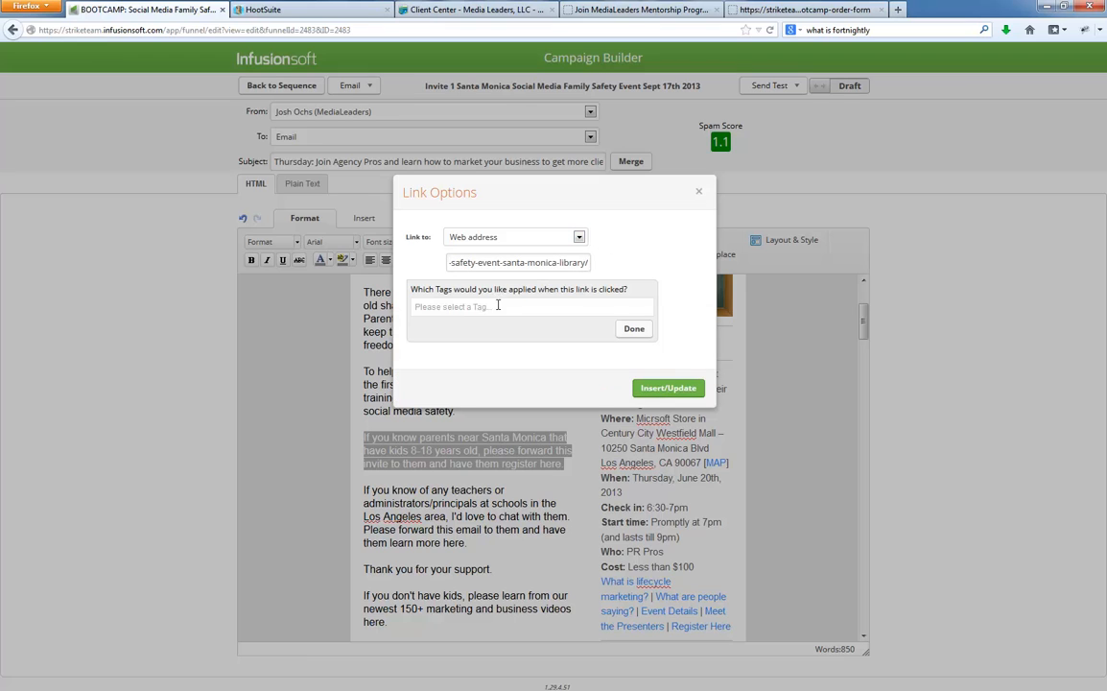
left_click(487, 307)
type("en")
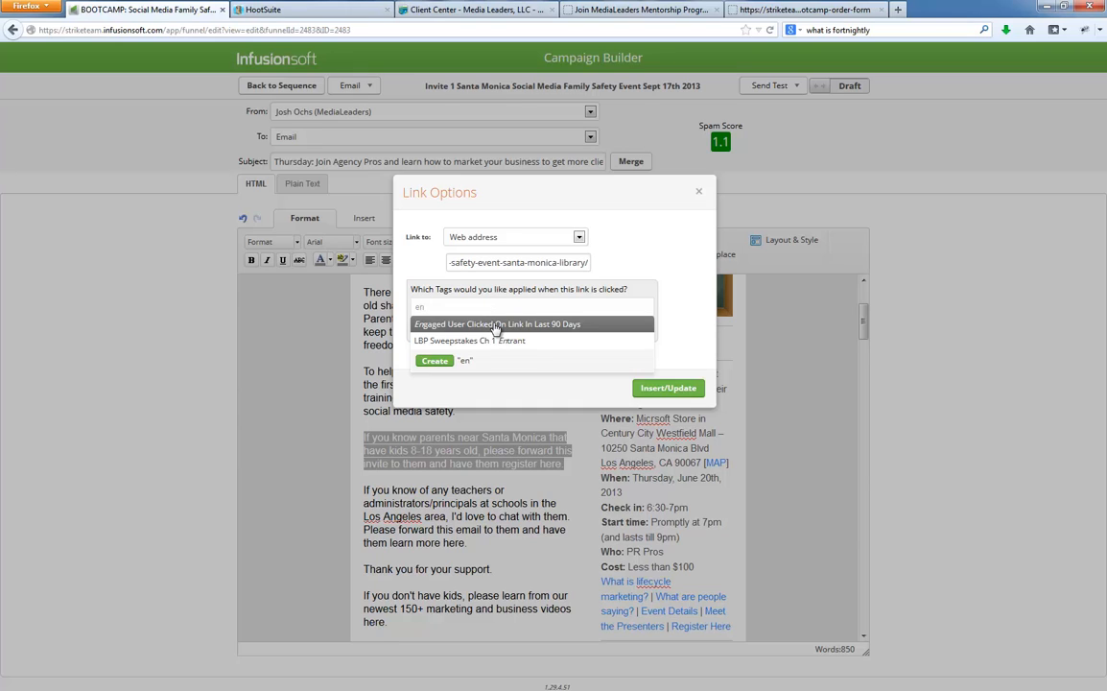
left_click(496, 326)
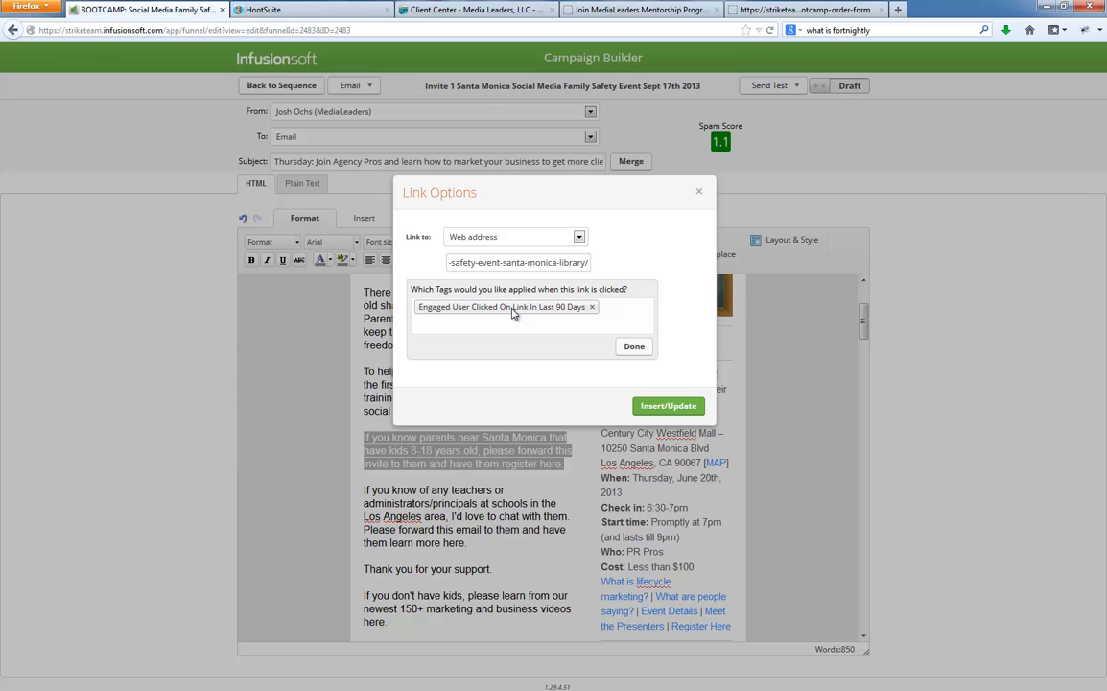
left_click(635, 347)
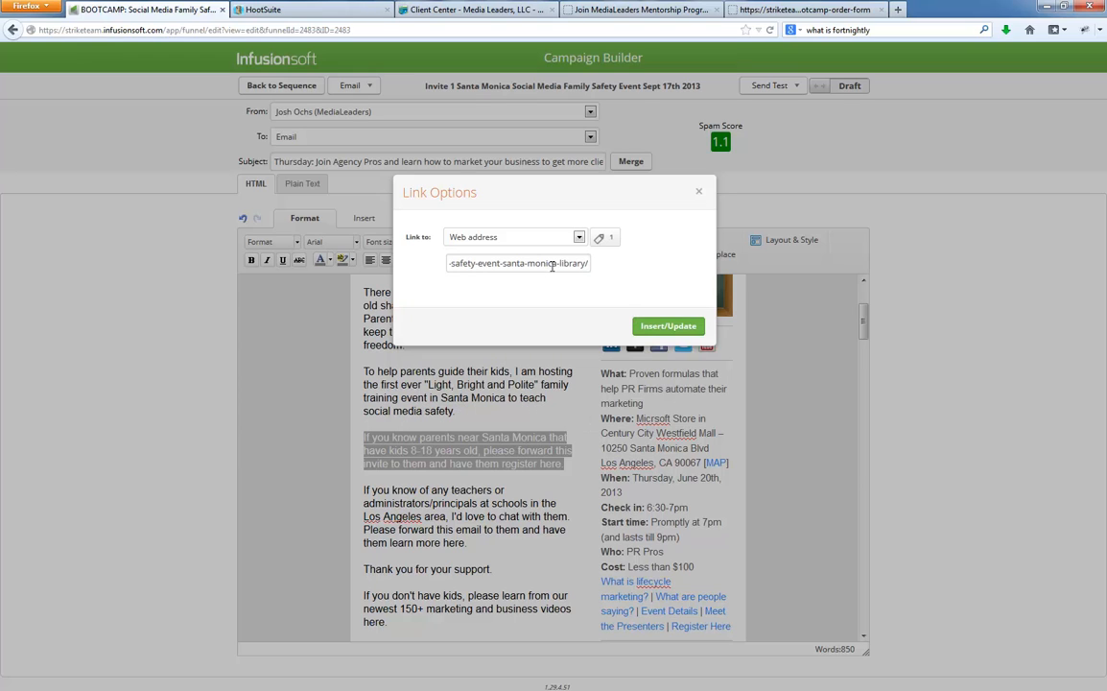
left_click(601, 237)
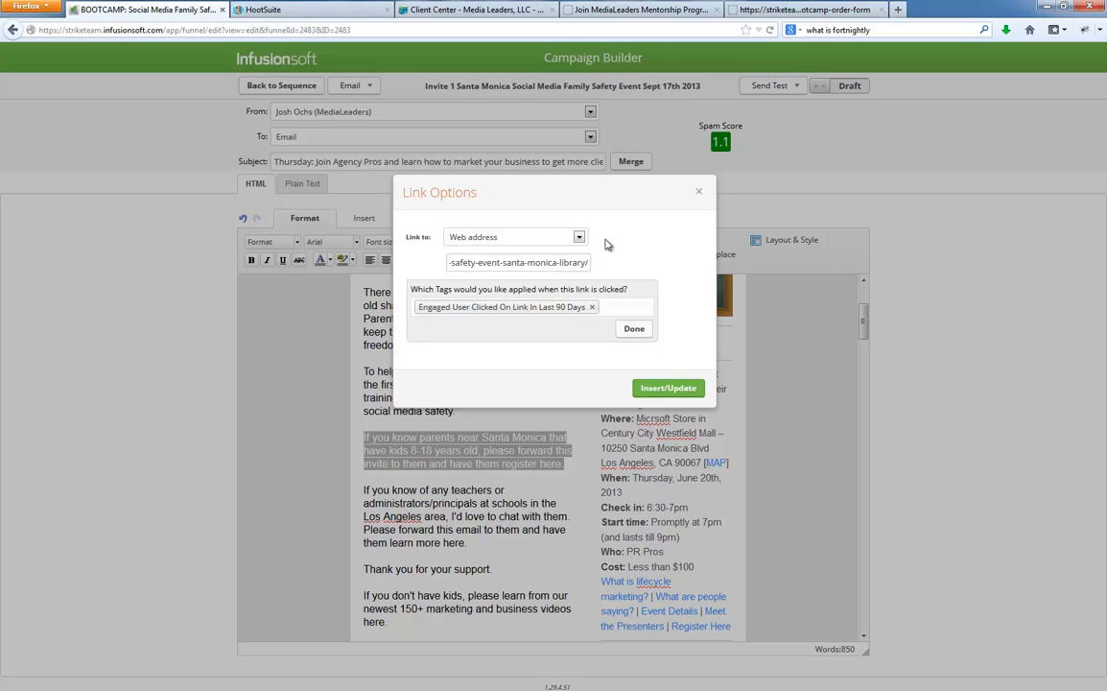
left_click(618, 307)
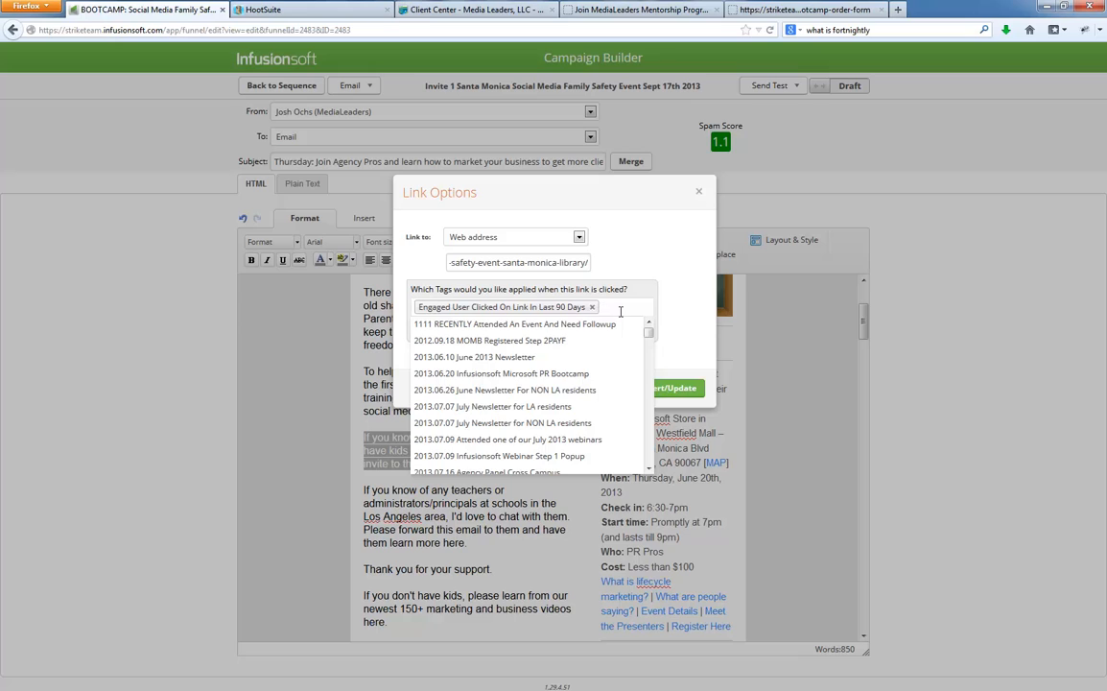
type("interest")
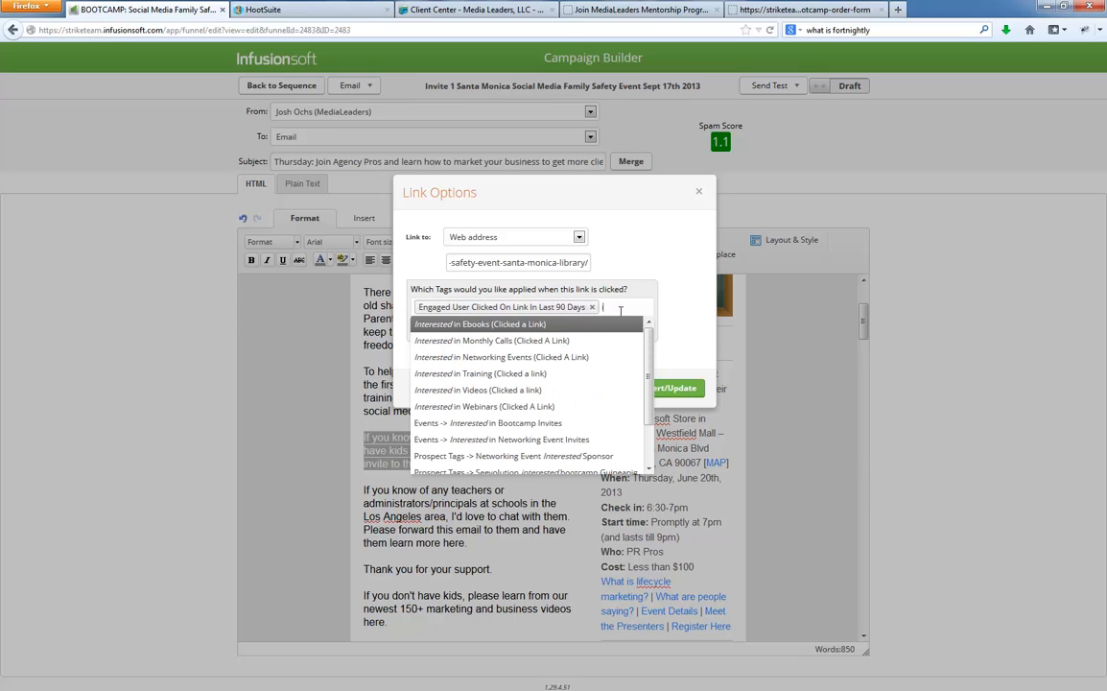
type("ed in")
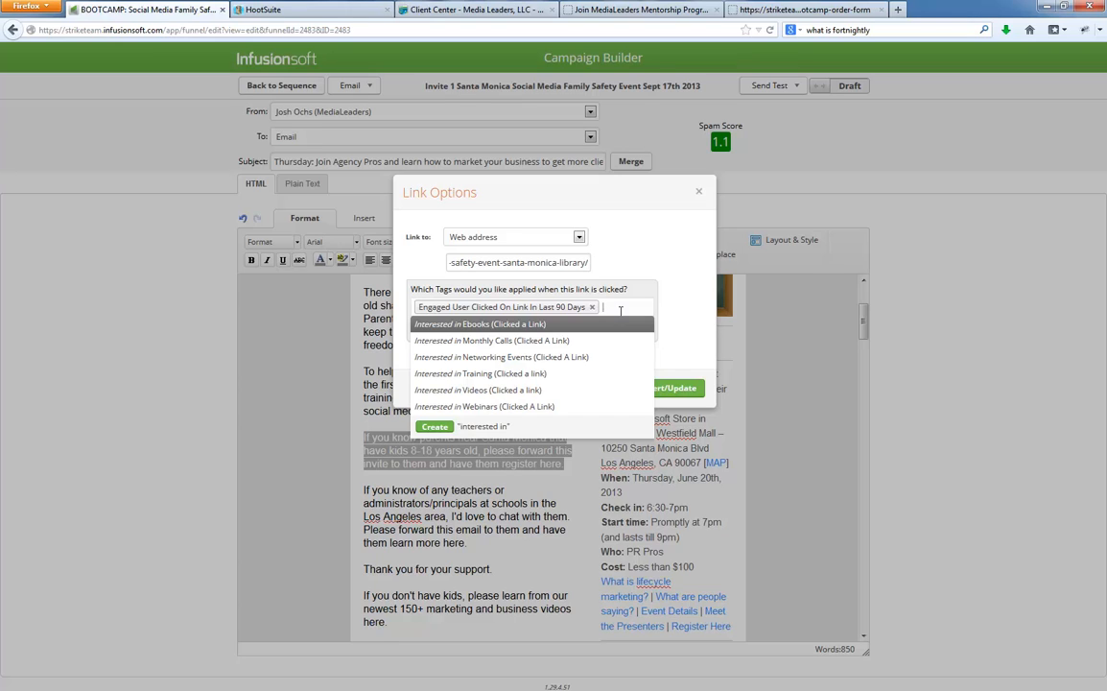
type(" Family")
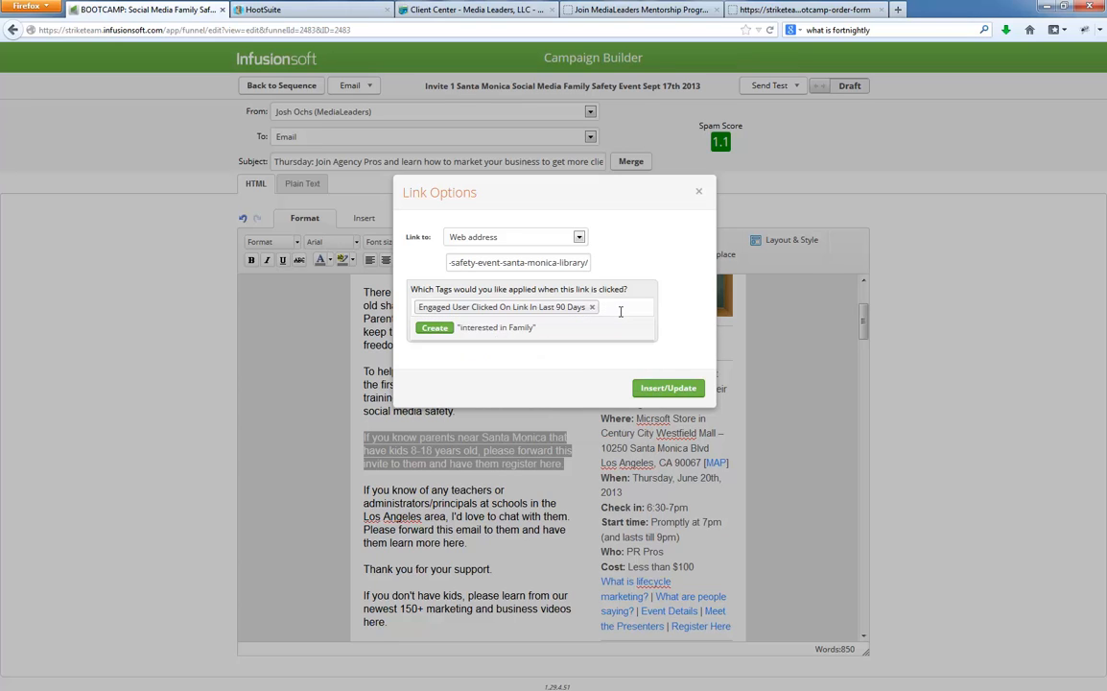
key("BackSpace")
key("BackSpace")
key("BackSpace")
key("BackSpace")
key("BackSpace")
key("BackSpace")
key("BackSpace")
key("BackSpace")
key("BackSpace")
key("BackSpace")
key("BackSpace")
key("BackSpace")
key("BackSpace")
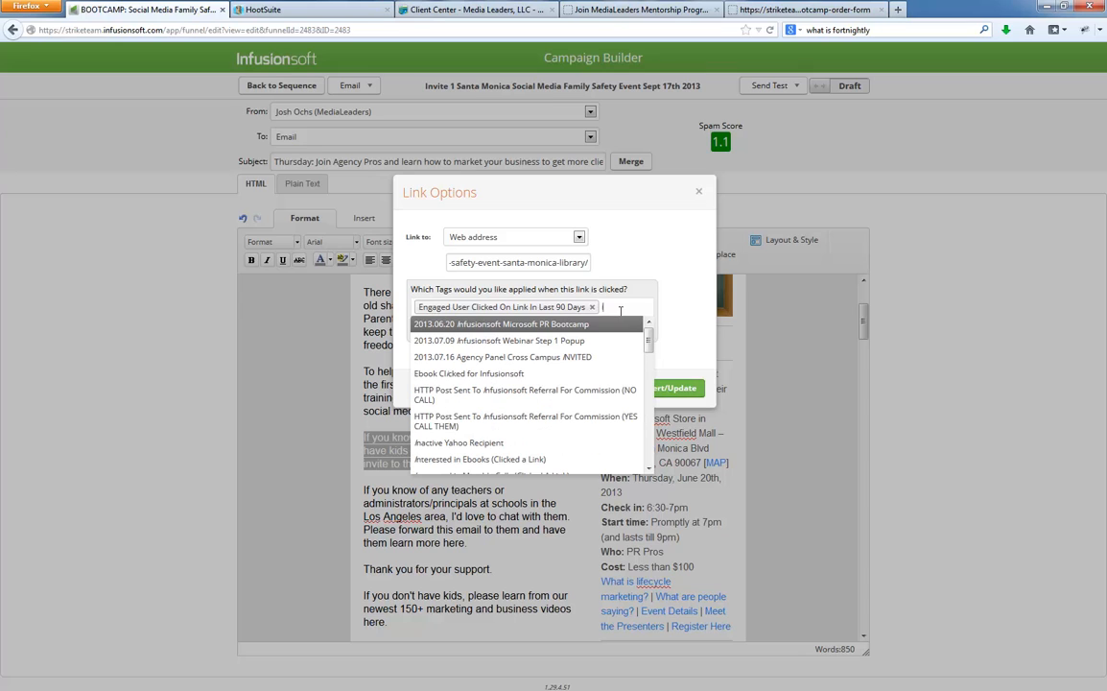
key("BackSpace")
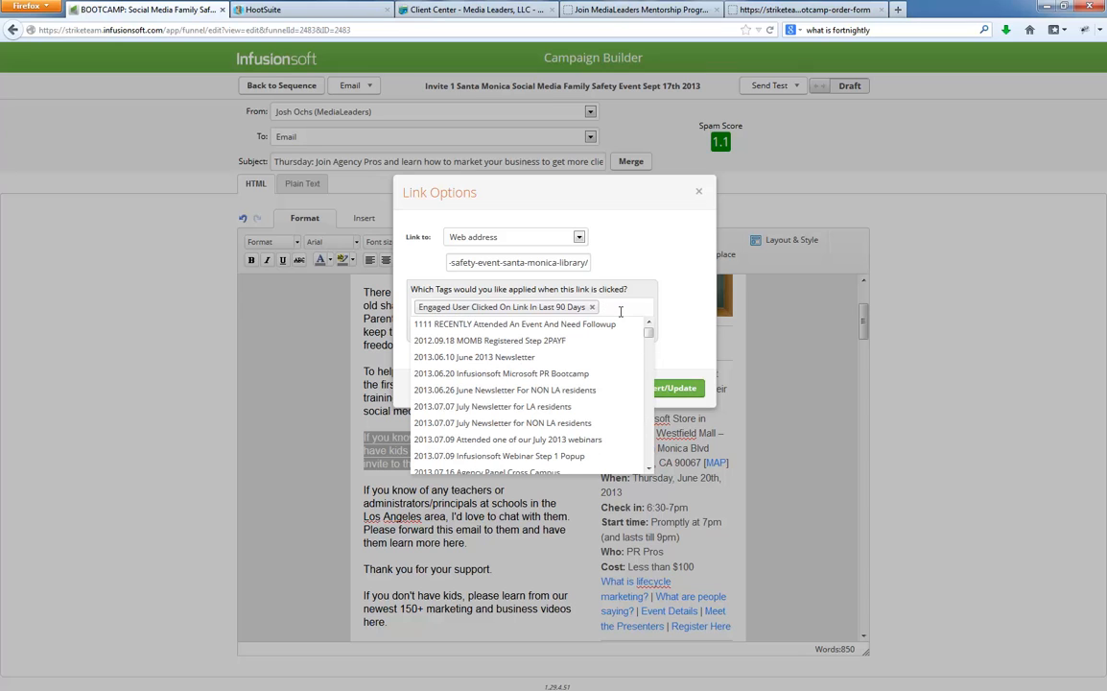
Step: Create the tag "Interested In Family Training" for the link and insert the link into the email
type("interested")
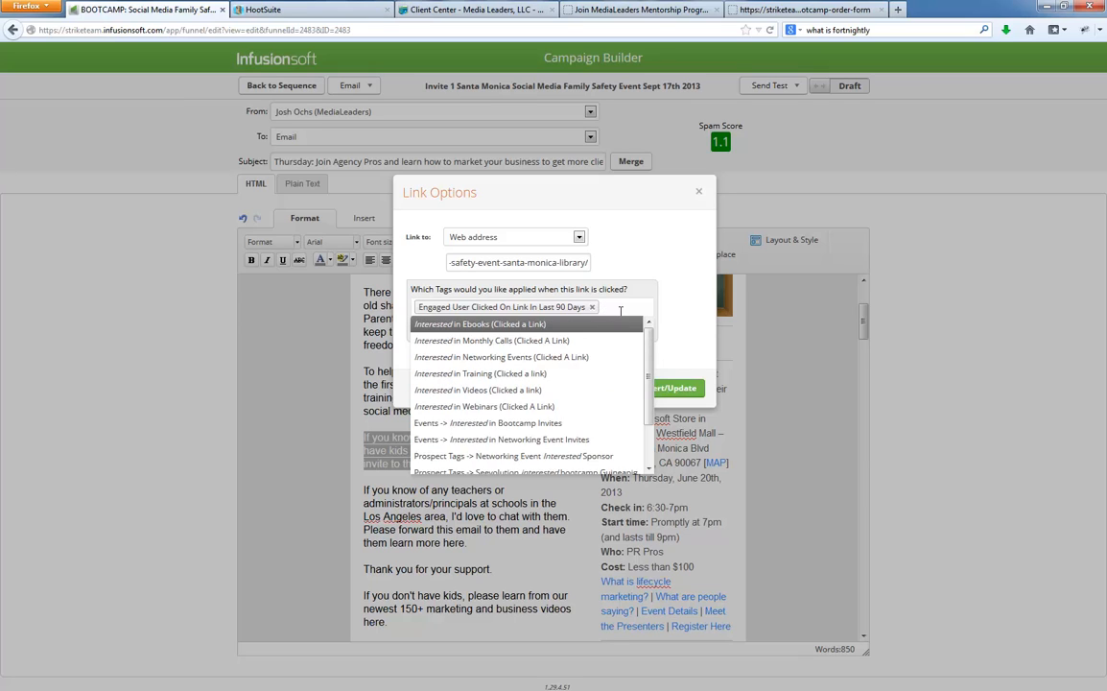
type(" In Family Training")
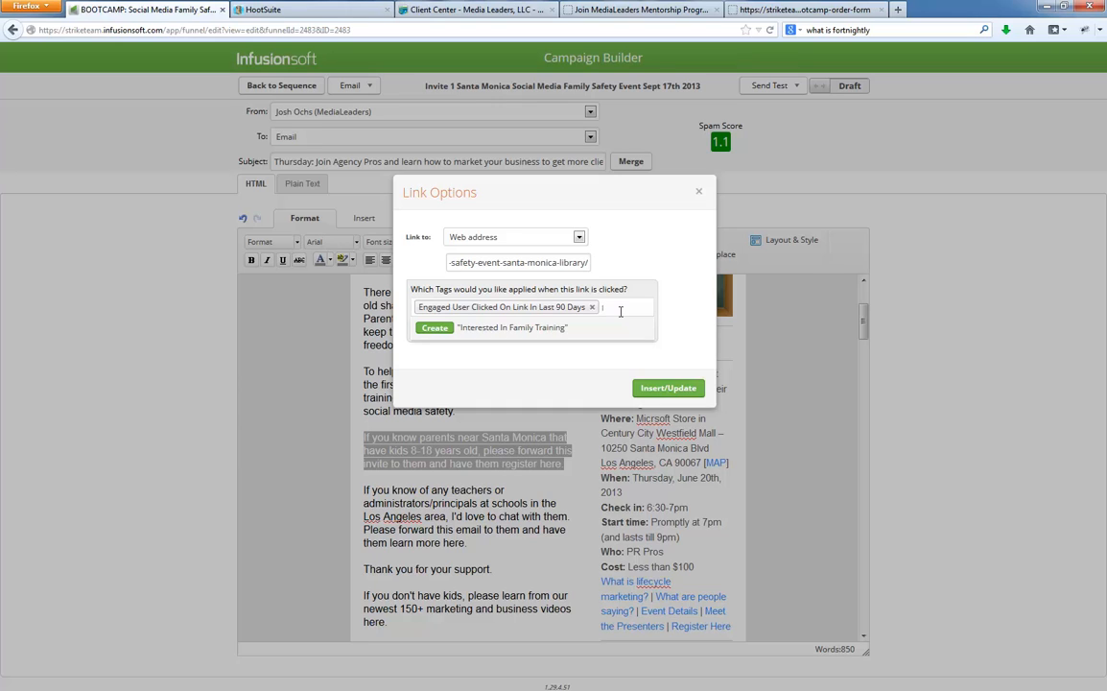
left_click(435, 328)
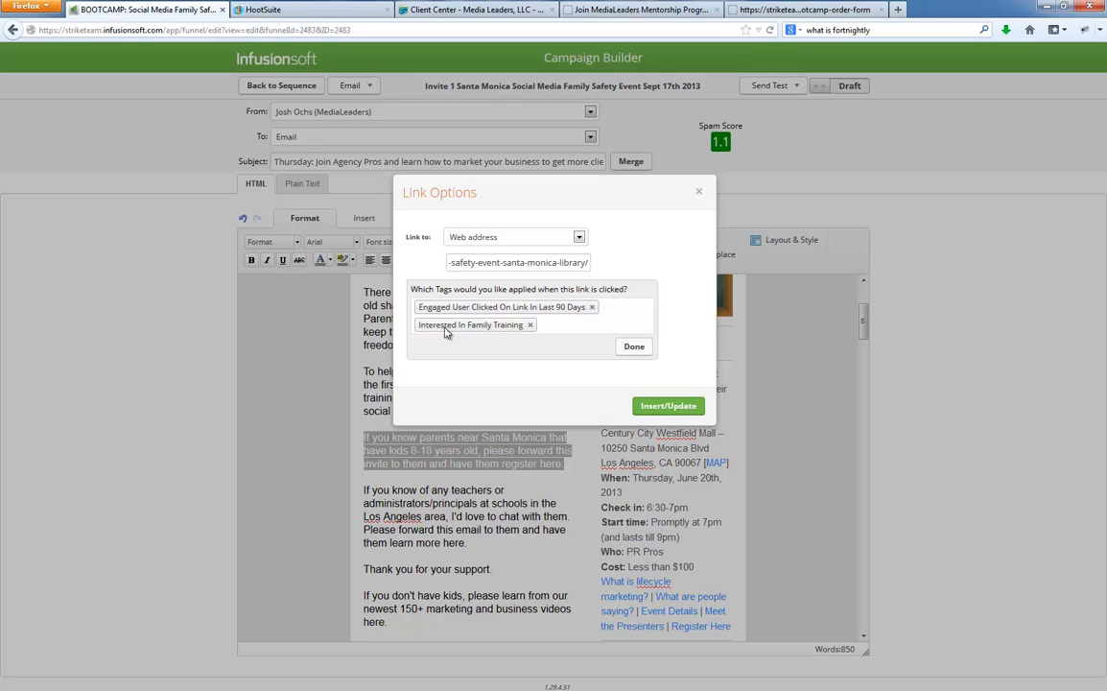
left_click(633, 346)
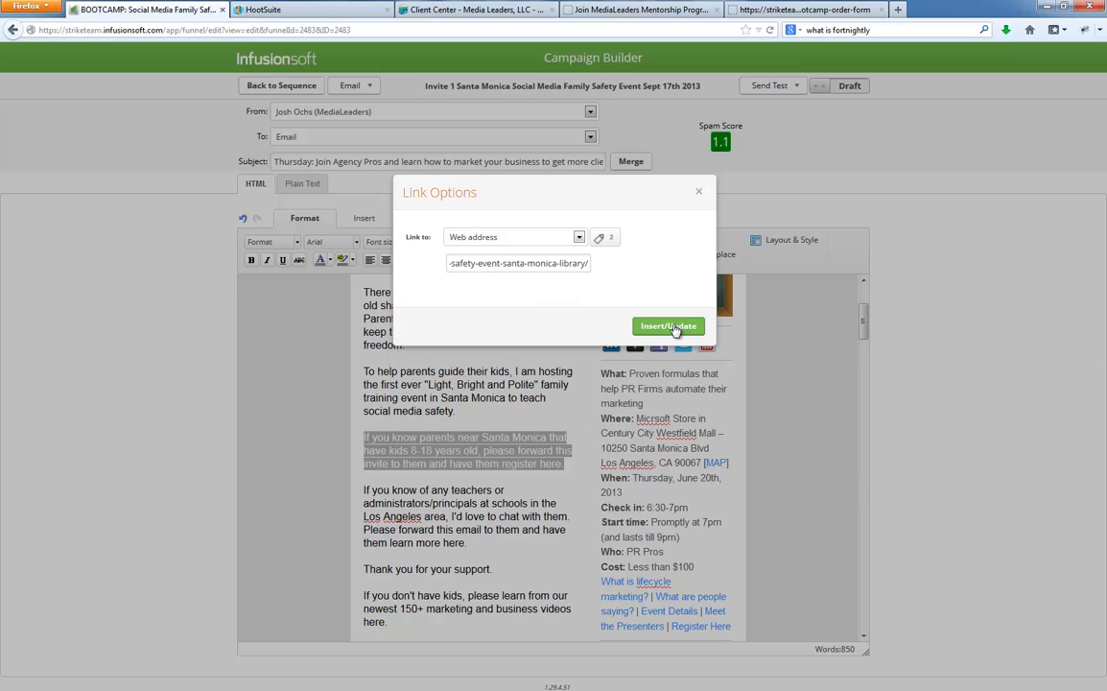
left_click(671, 327)
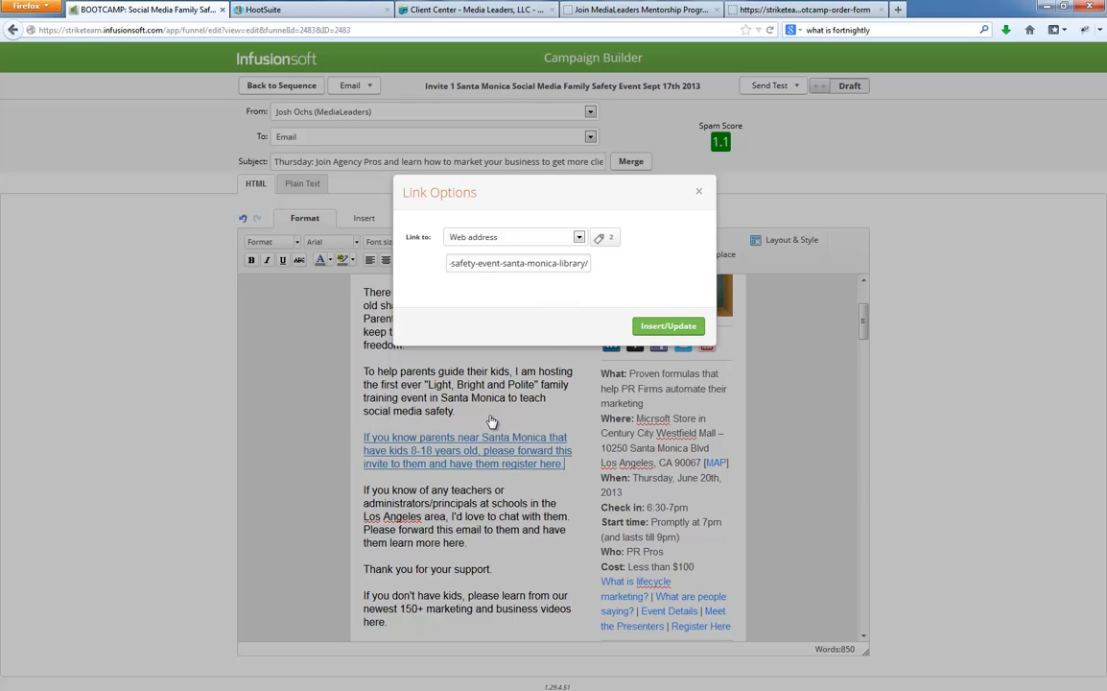
Step: Set the event details, from "When" through the "Register here" link row, to Arial 12pt
scroll(485, 417, "up", 3)
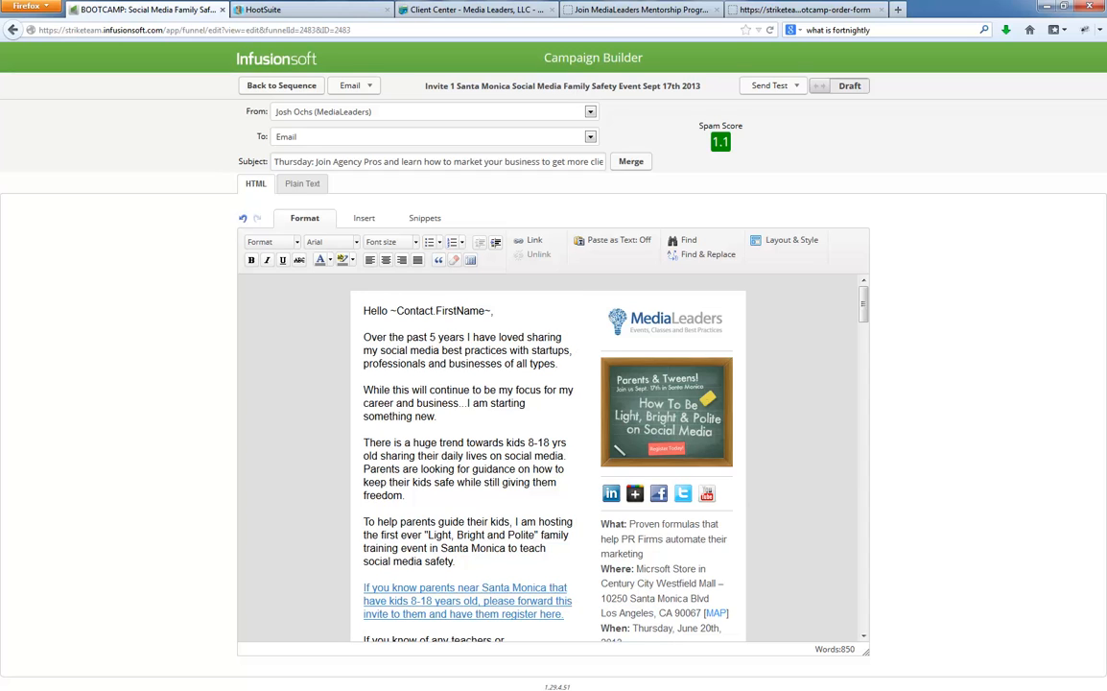
scroll(507, 519, "down", 3)
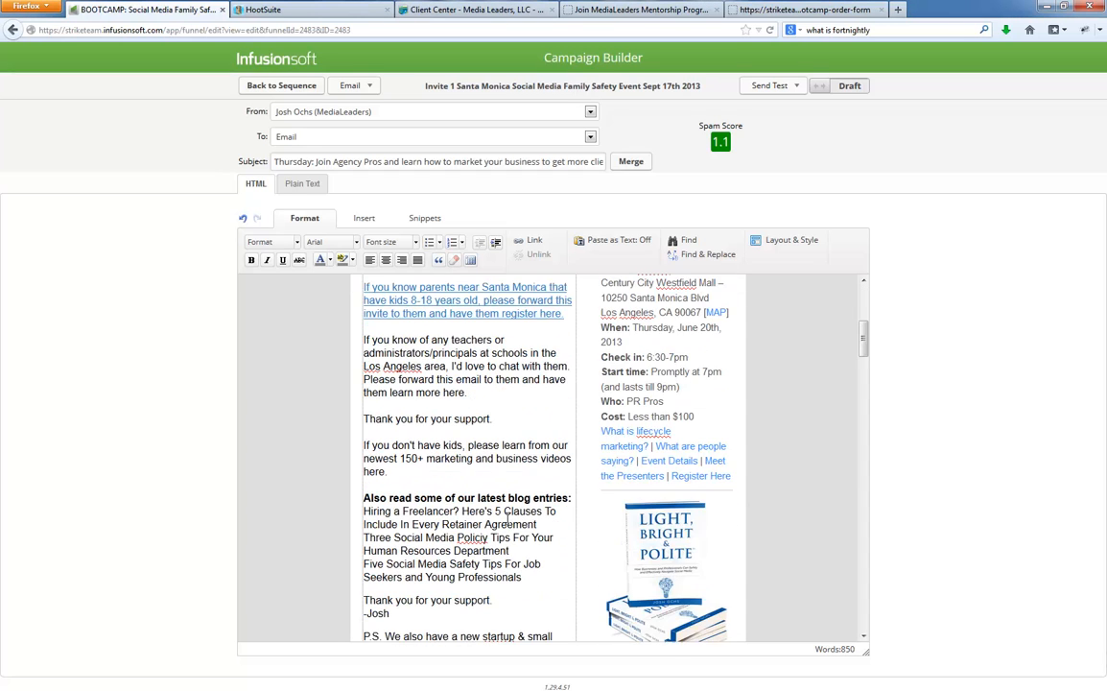
scroll(507, 516, "down", 3)
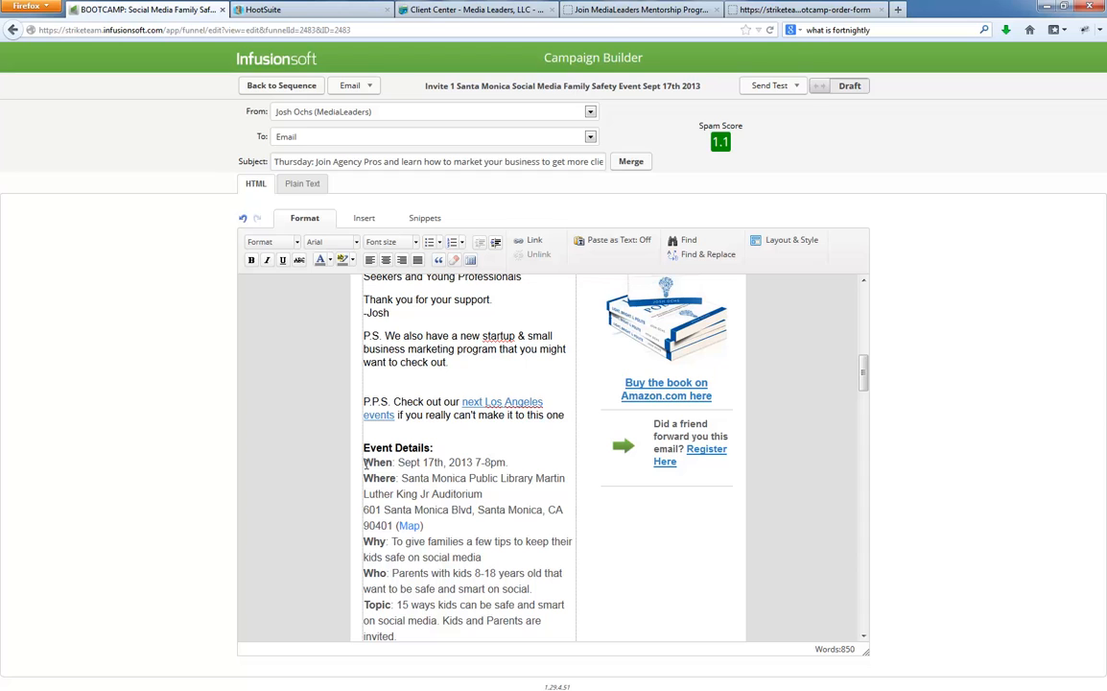
left_click_drag(366, 464, 511, 567)
scroll(416, 479, "down", 3)
left_click(323, 243)
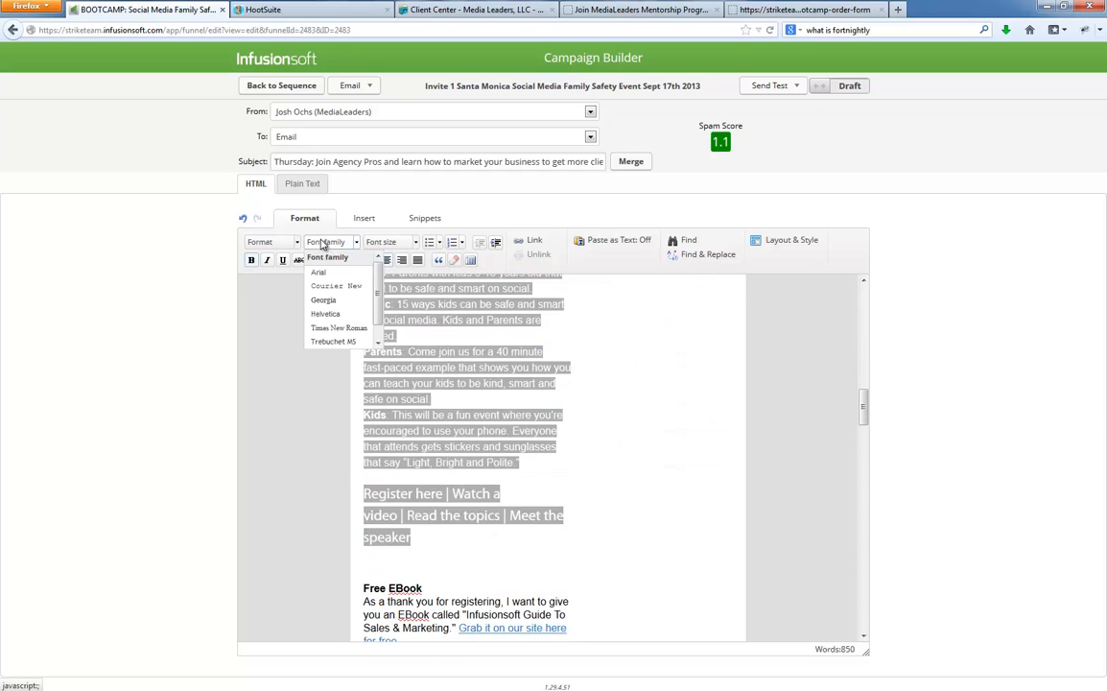
left_click(320, 272)
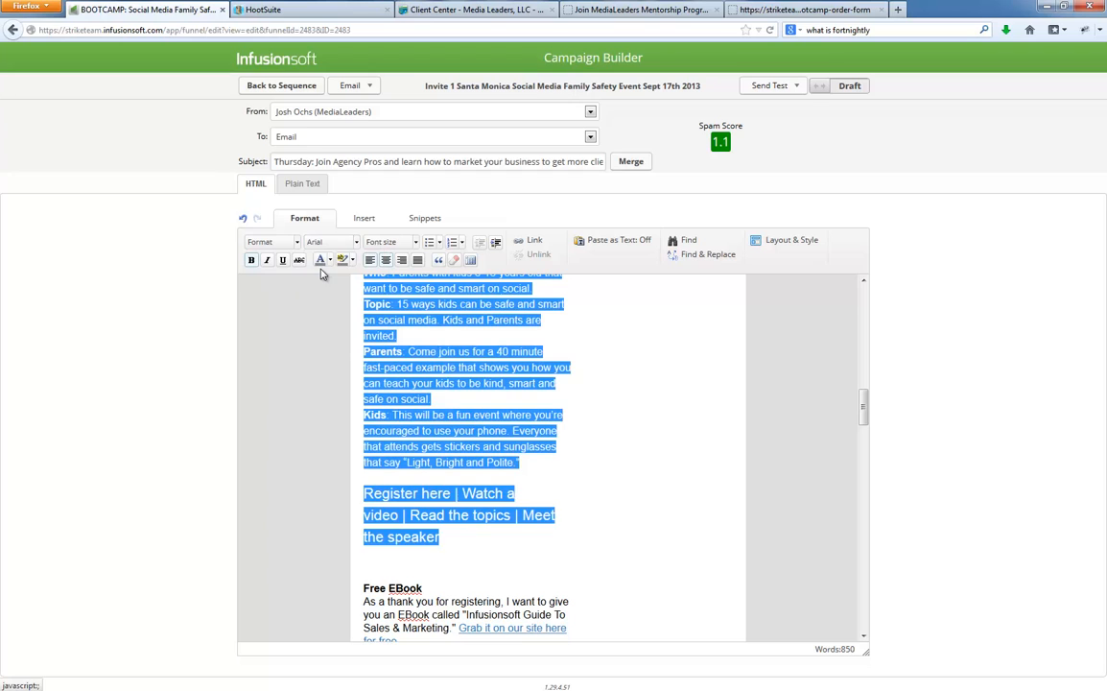
left_click(399, 245)
left_click(388, 309)
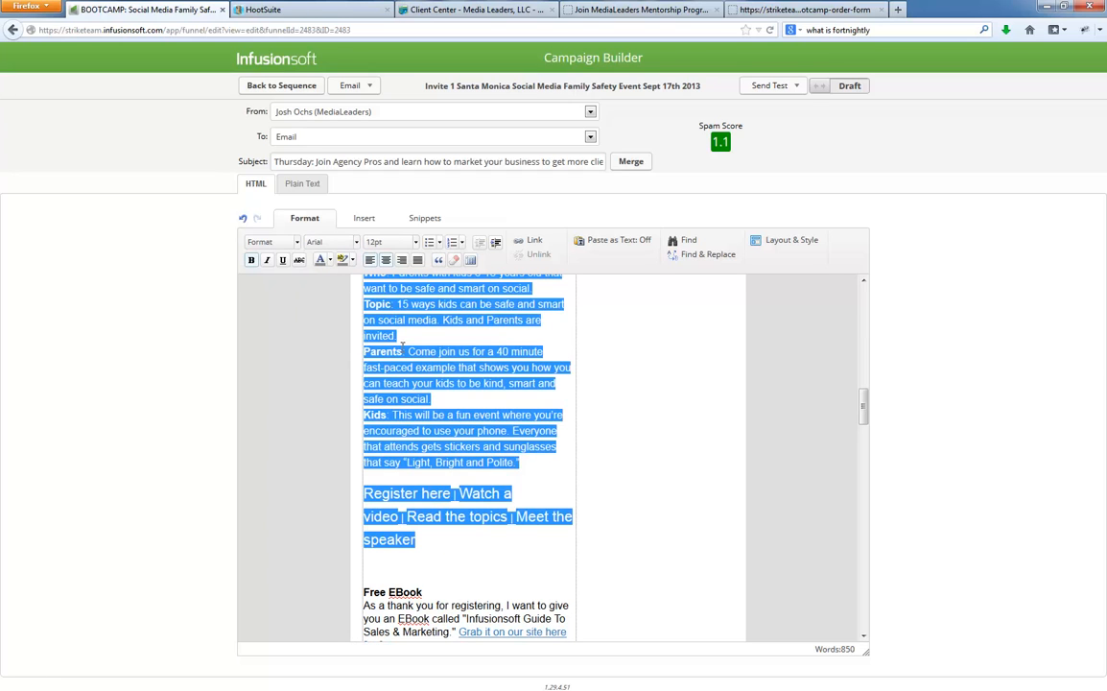
Step: Clear the formatting of the "Register here | Watch a video | Read the topics | Meet the speaker" line
left_click(427, 417)
left_click_drag(364, 493, 422, 540)
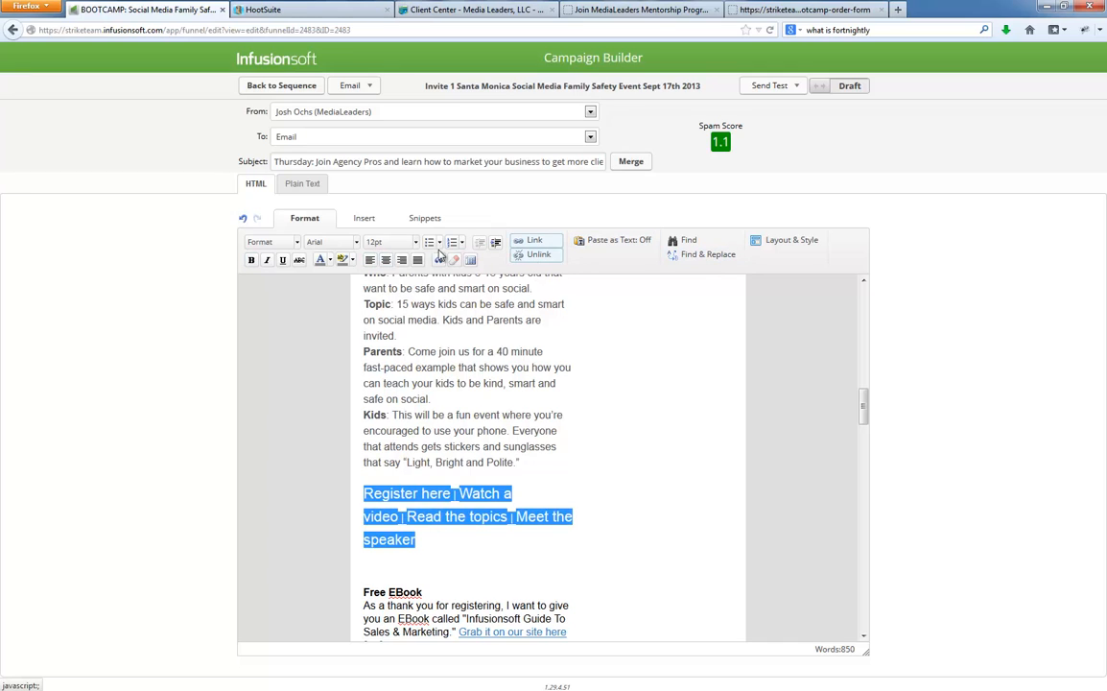
left_click(454, 260)
left_click(452, 462)
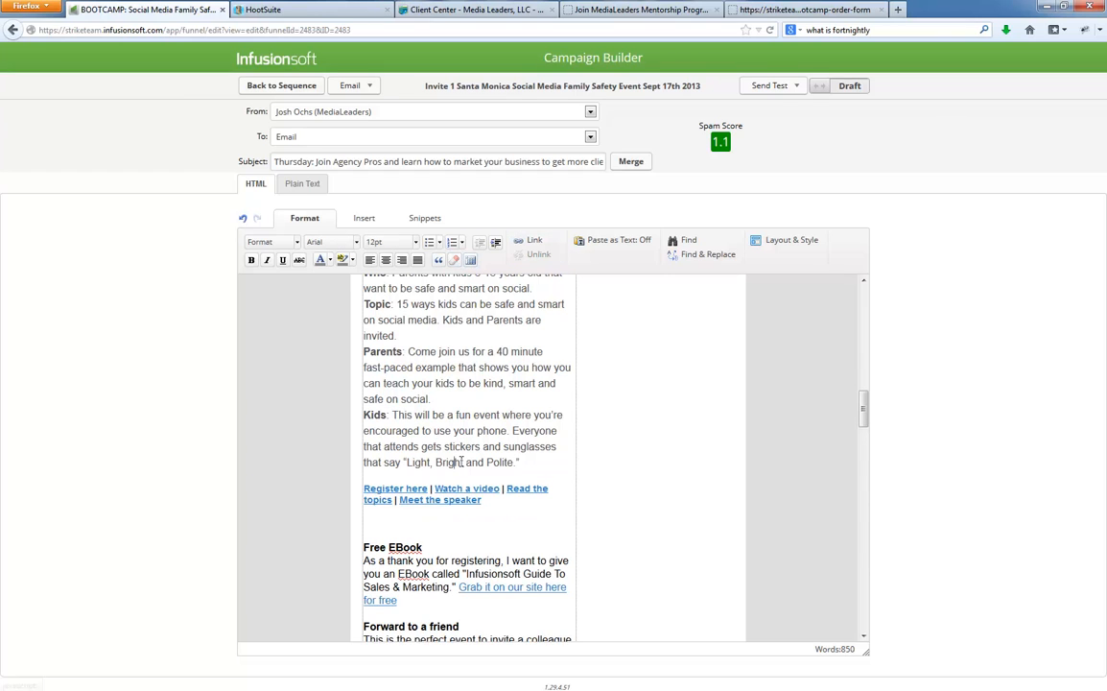
Step: Remove the formatting from the whole event details block, from "When" through "Meet the speaker"
left_click(489, 505)
scroll(388, 346, "up", 3)
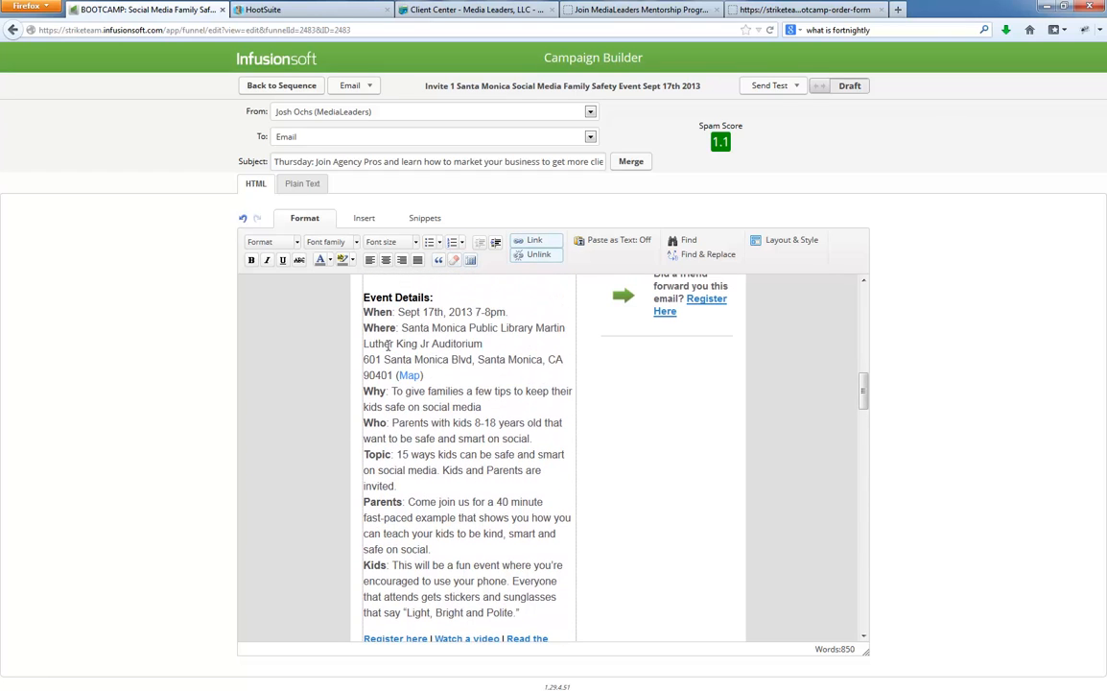
left_click(364, 312, "shift")
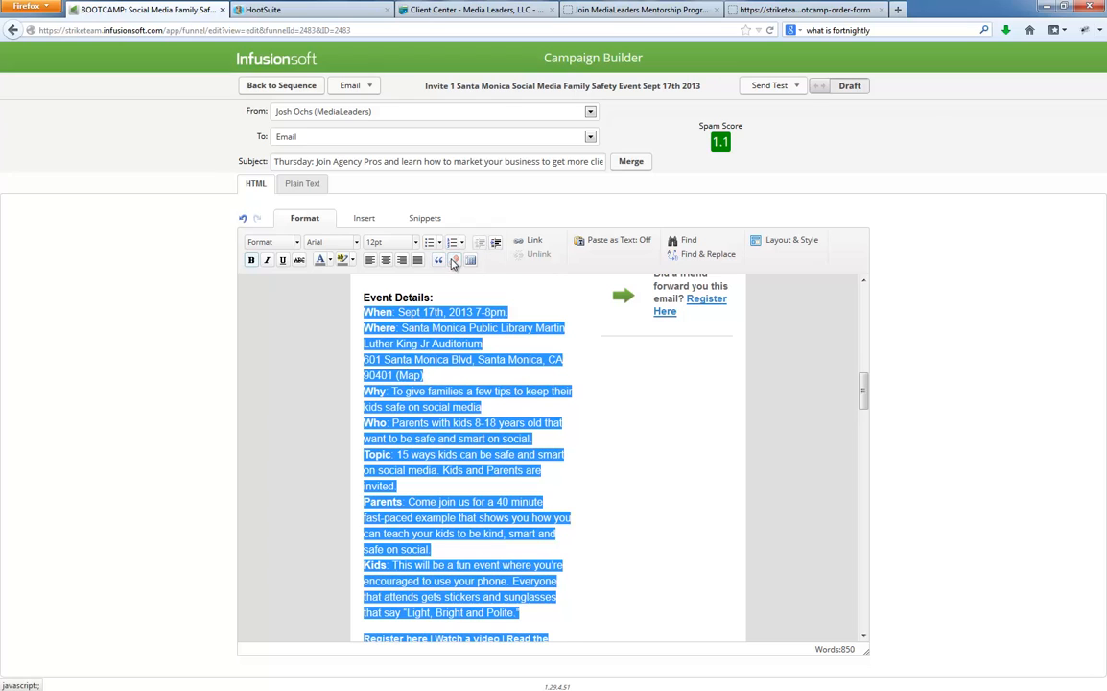
left_click(455, 260)
left_click(440, 326)
Step: Reformat the cleared event details text and its link row in Arial at 12pt
left_click_drag(498, 486, 364, 309)
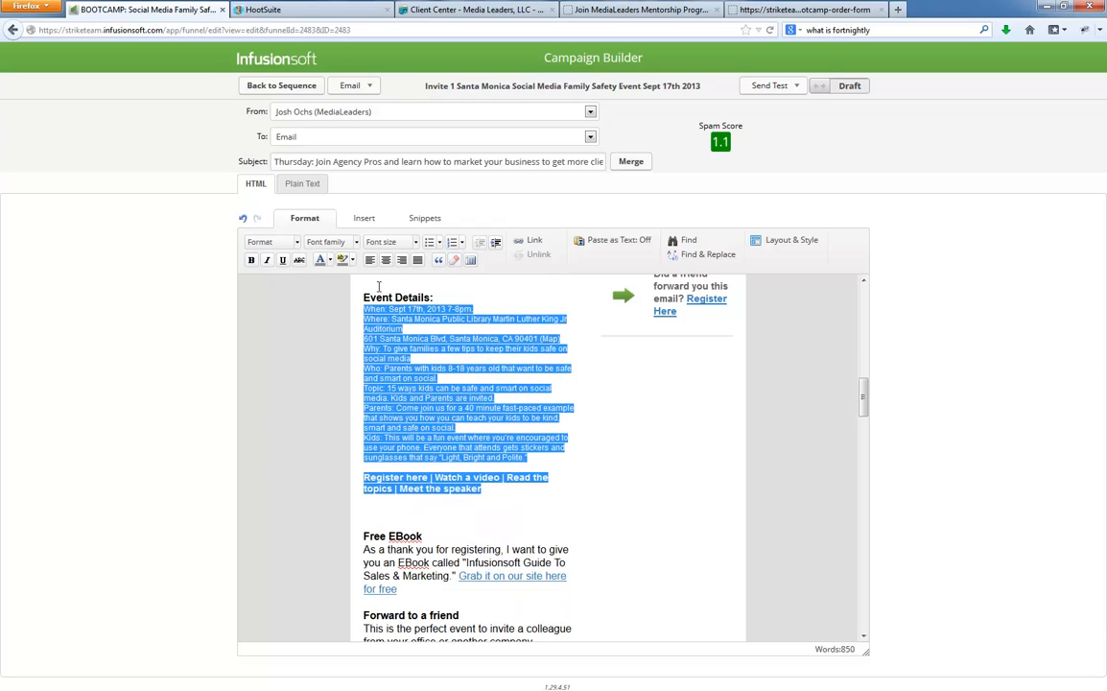
left_click(331, 242)
left_click(328, 273)
left_click(385, 245)
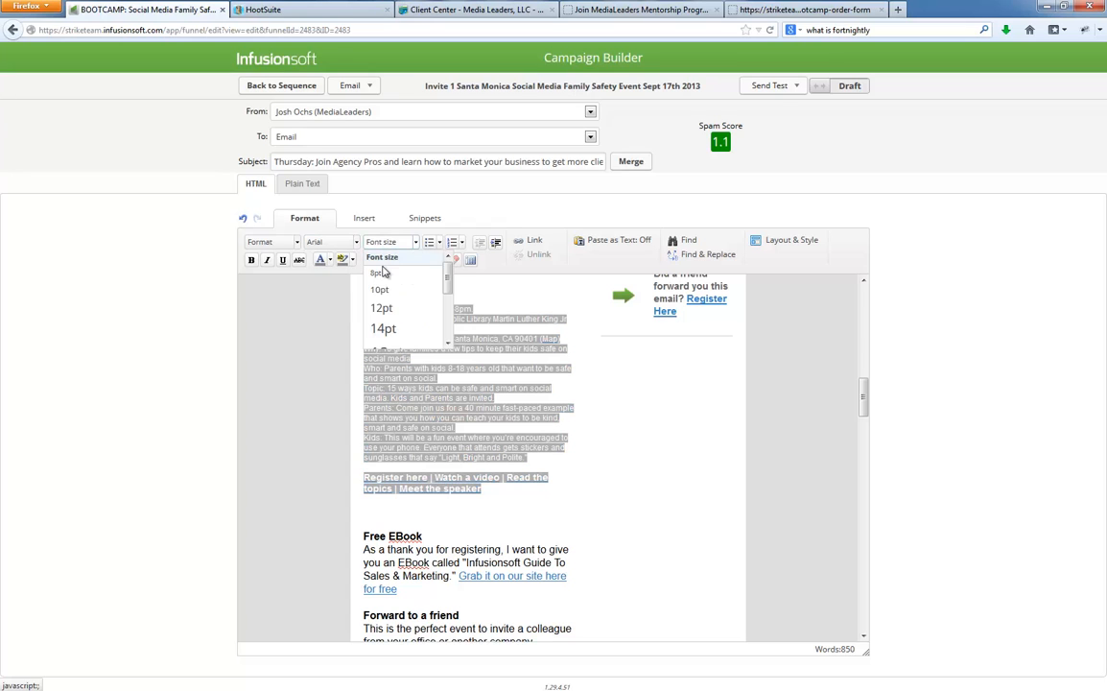
left_click(385, 308)
left_click(444, 376)
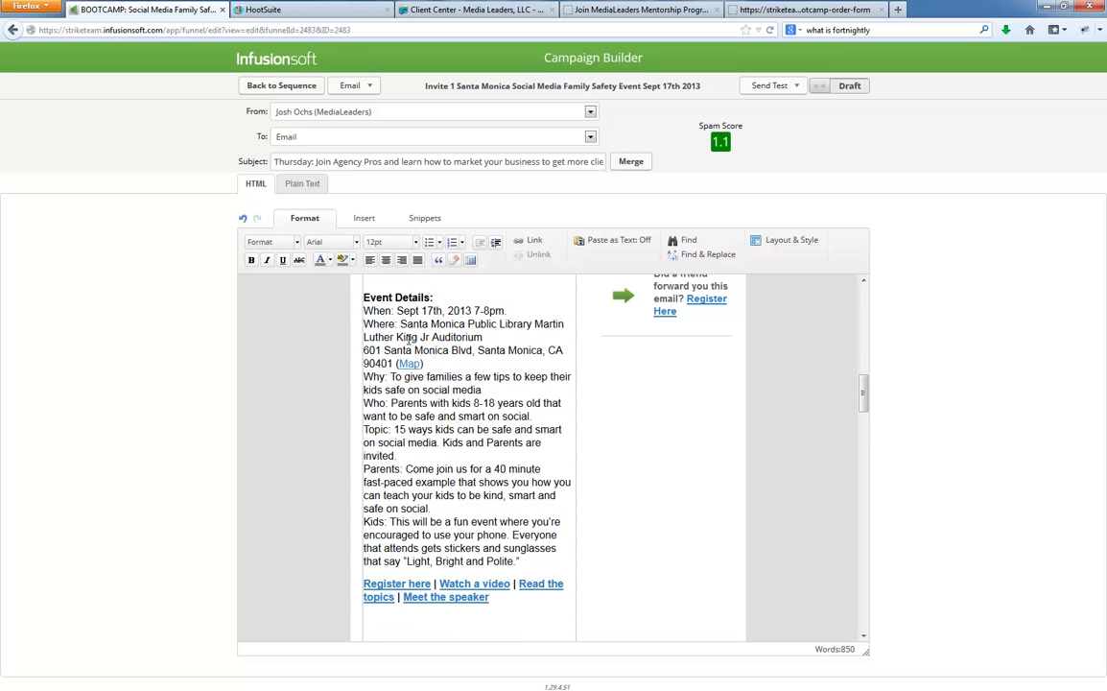
Step: Bold the event detail labels When, Where, Why, Who, Topic, Parents and Kids
double_click(374, 310)
key("ctrl+b")
double_click(379, 323)
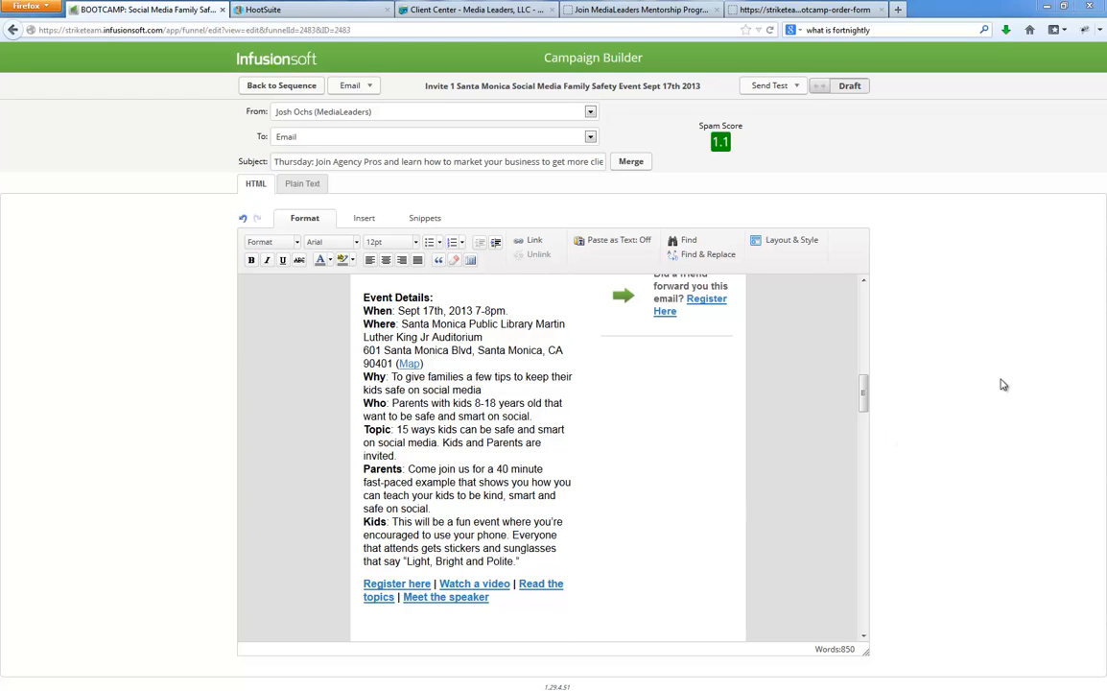
Step: Review the Event Details section on the Santa Monica event web page for comparison with the email
key("alt+Tab")
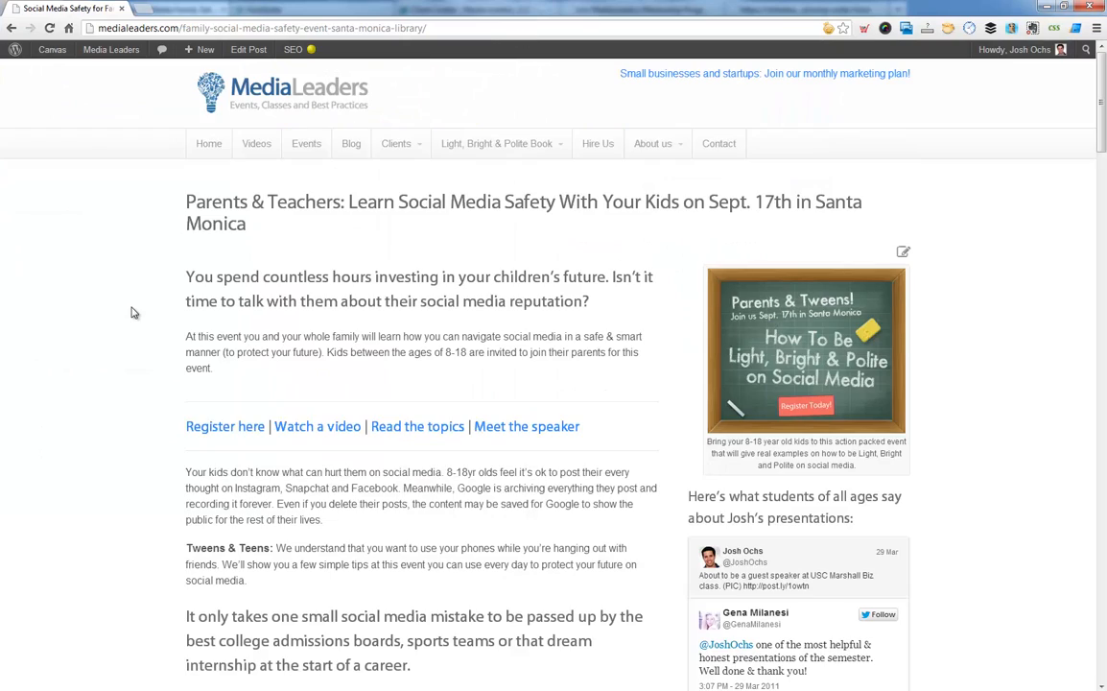
scroll(136, 313, "down", 8)
scroll(135, 311, "down", 1)
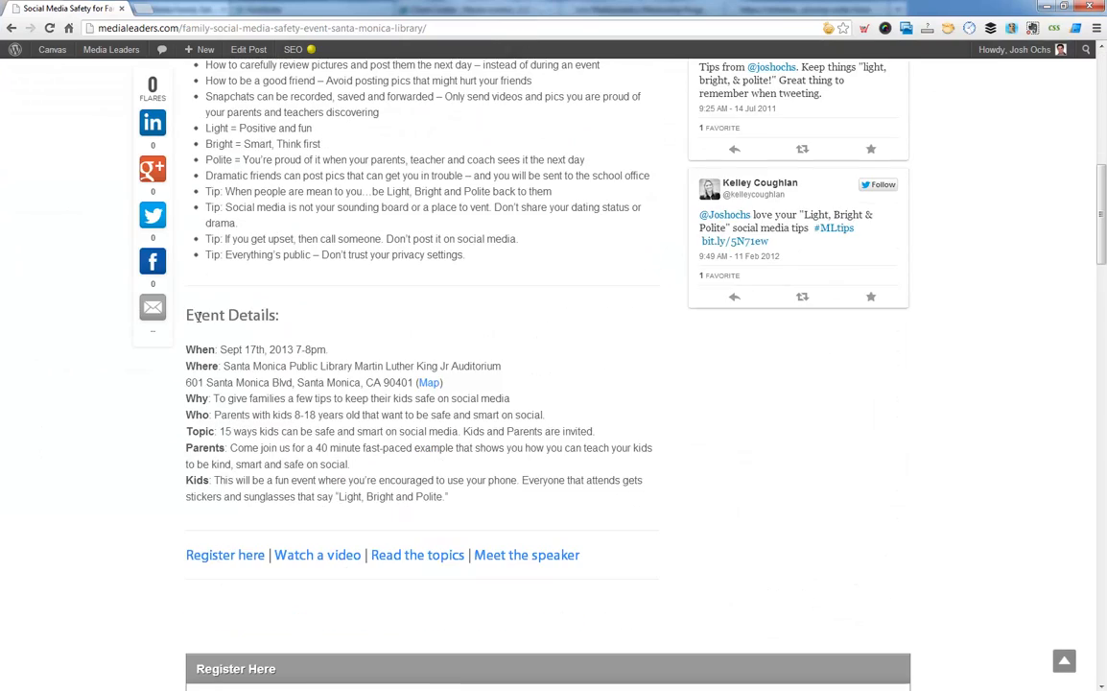
left_click_drag(173, 281, 595, 513)
left_click(596, 514)
key("alt+Tab")
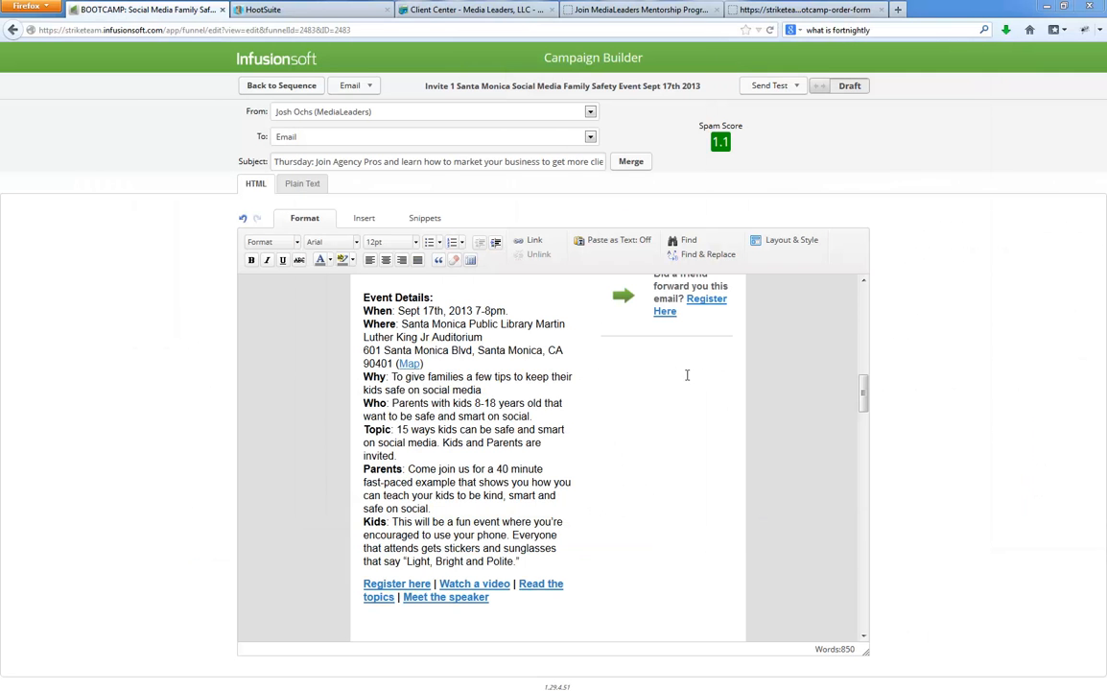
Step: Replace the old event information block in the email's sidebar with a copy of the "Register here | Watch a video | Read the topics | Meet the speaker" row
scroll(457, 366, "up", 1)
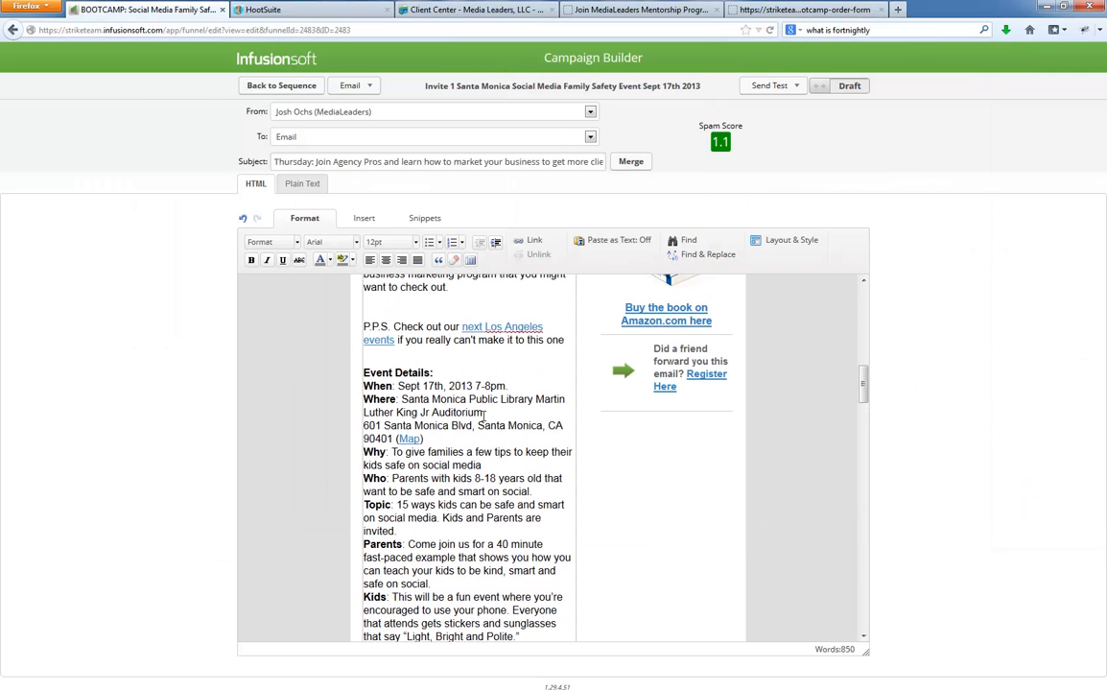
left_click(455, 365)
left_click(453, 369)
scroll(429, 394, "up", 5)
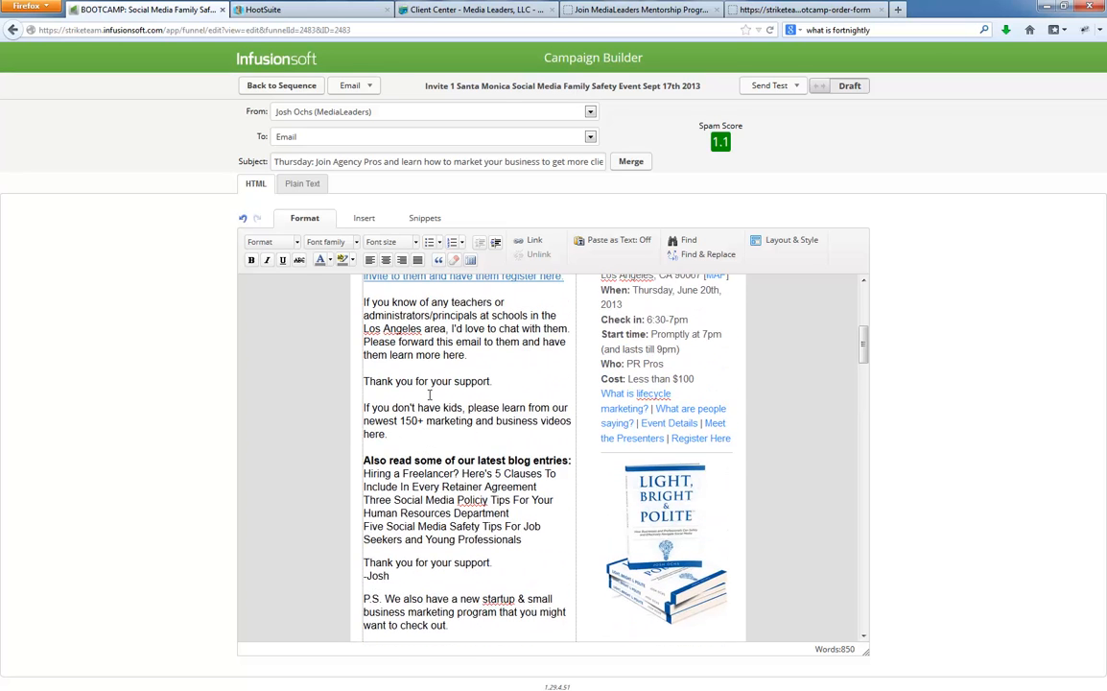
scroll(429, 393, "up", 2)
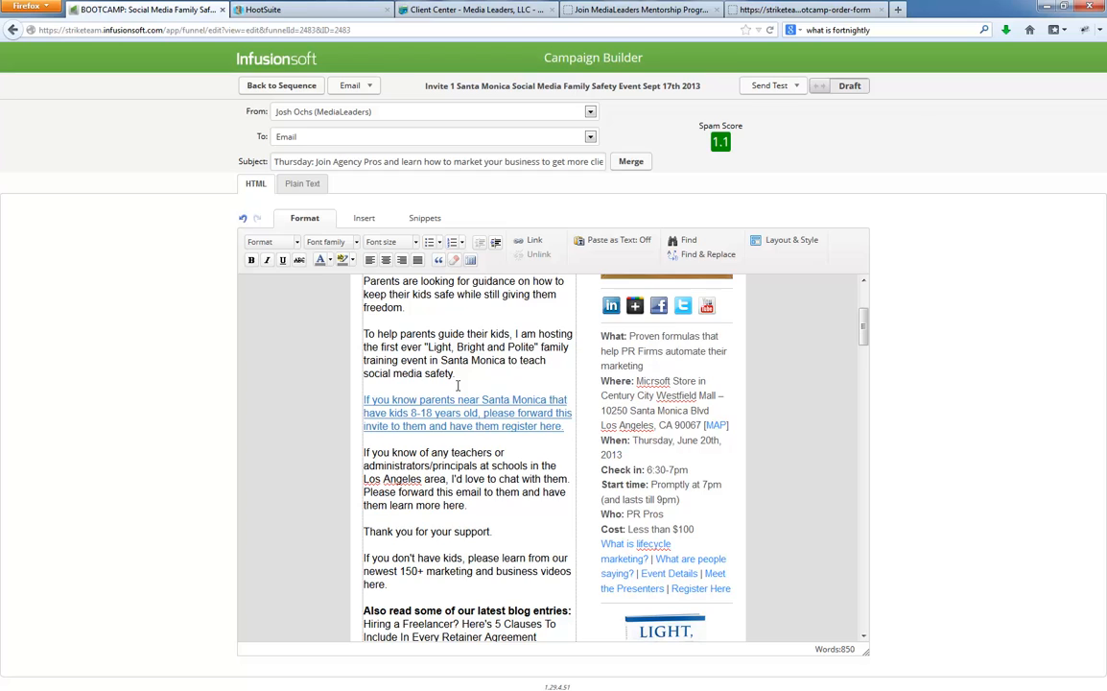
scroll(457, 386, "down", 12)
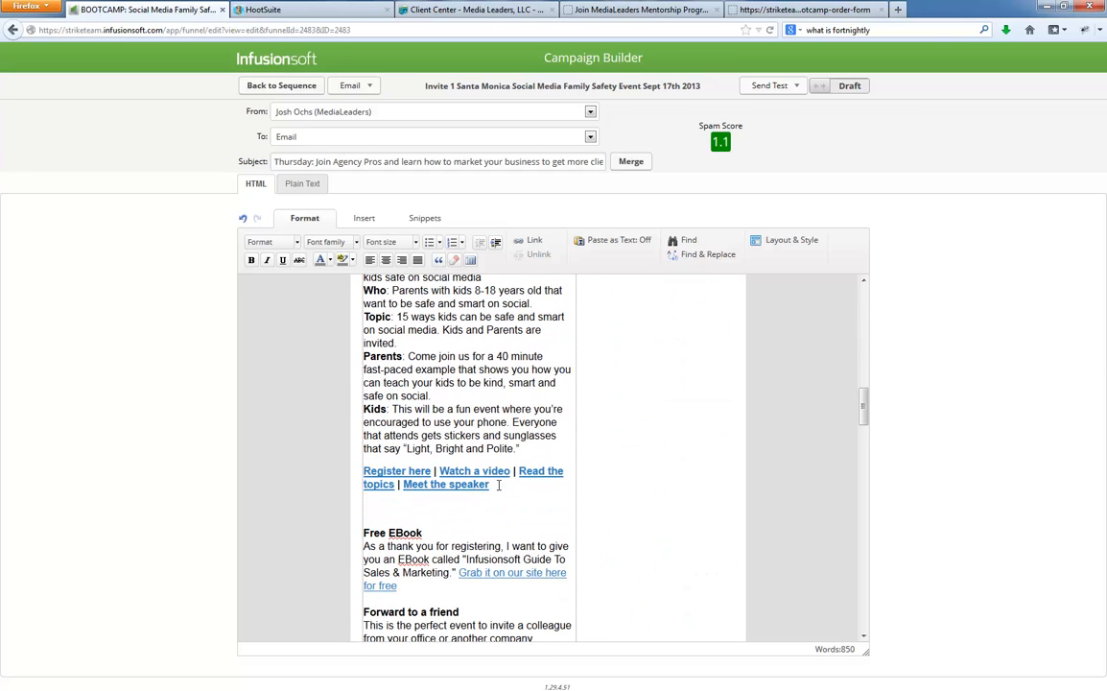
left_click_drag(498, 484, 362, 471)
key("ctrl+c")
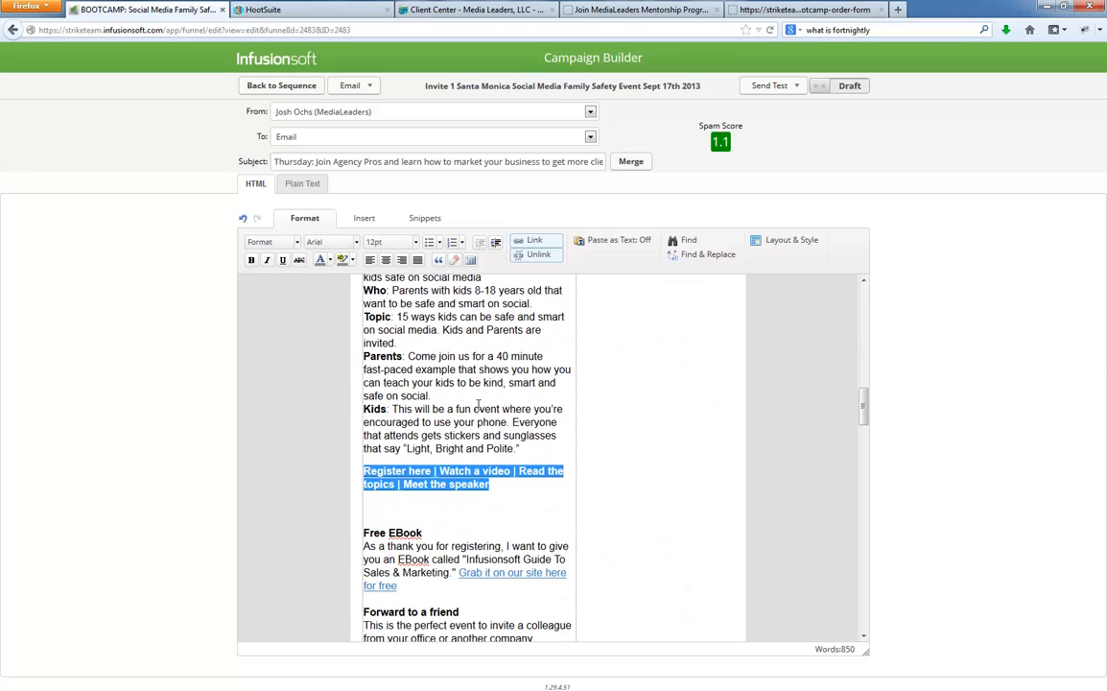
scroll(588, 391, "up", 9)
left_click(610, 412)
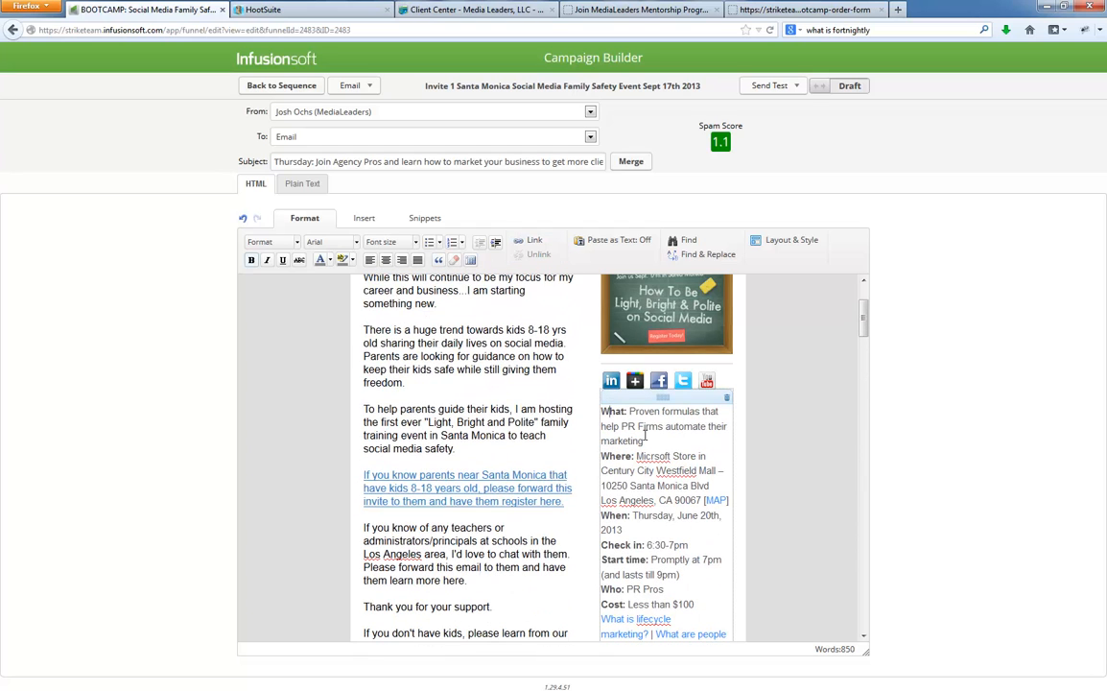
key("ctrl+a")
key("ctrl+v")
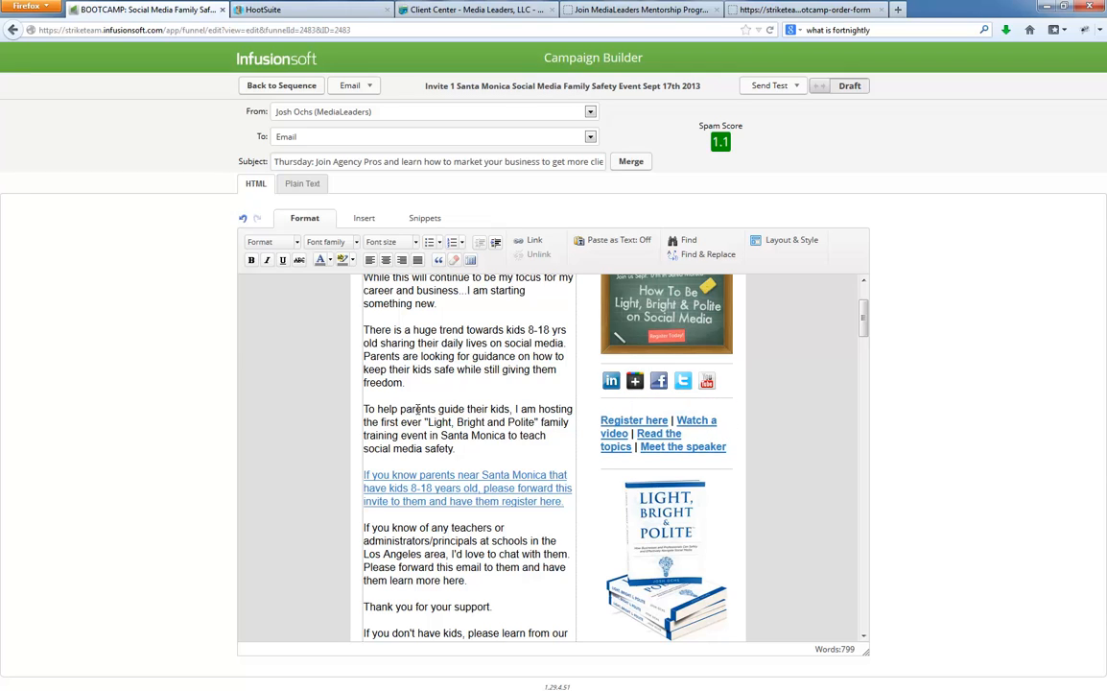
Step: Change the chalkboard image's web address to the medialeaders.com family-social-media-safety-event-santa-monica-library page
scroll(778, 419, "up", 3)
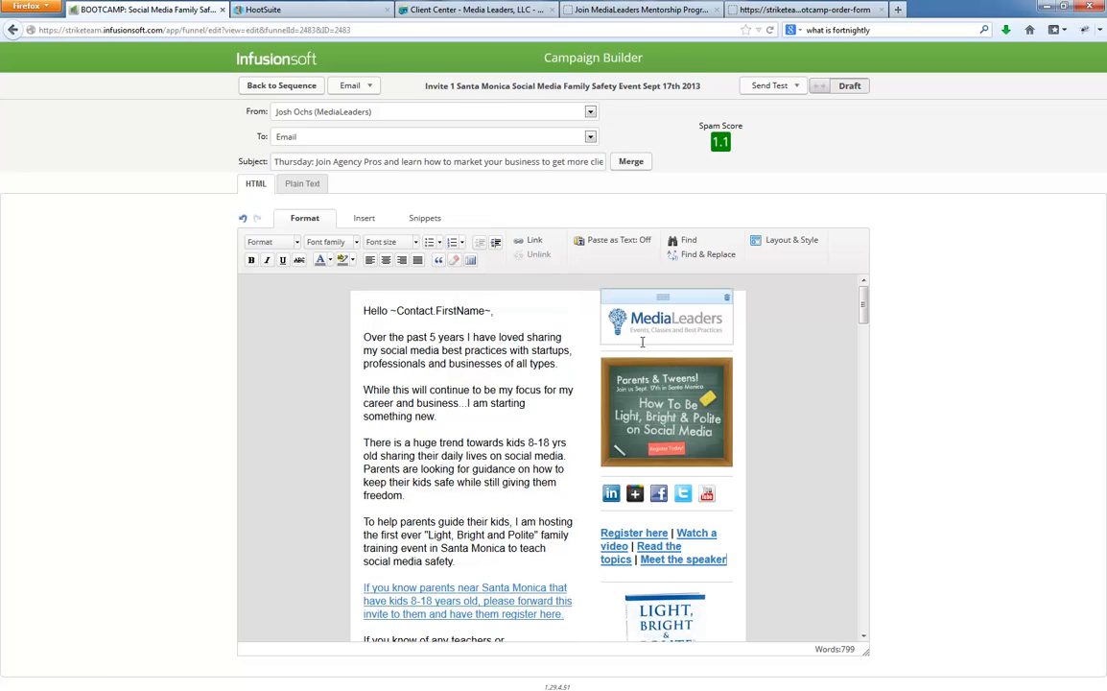
left_click(670, 407)
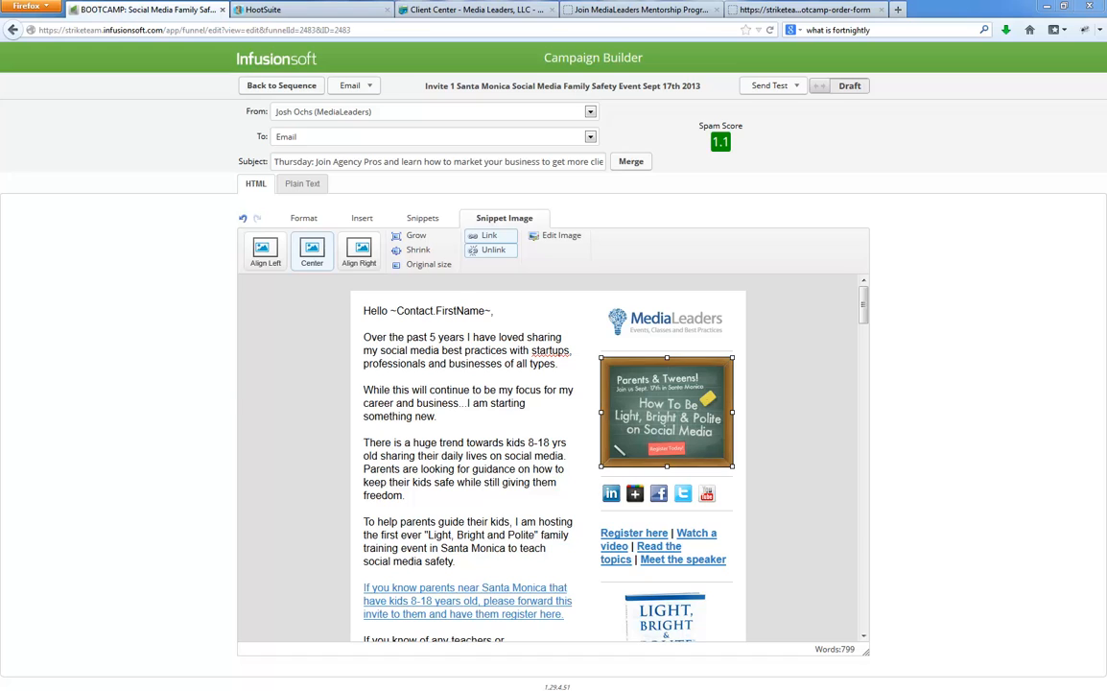
left_click(490, 237)
key("ctrl+v")
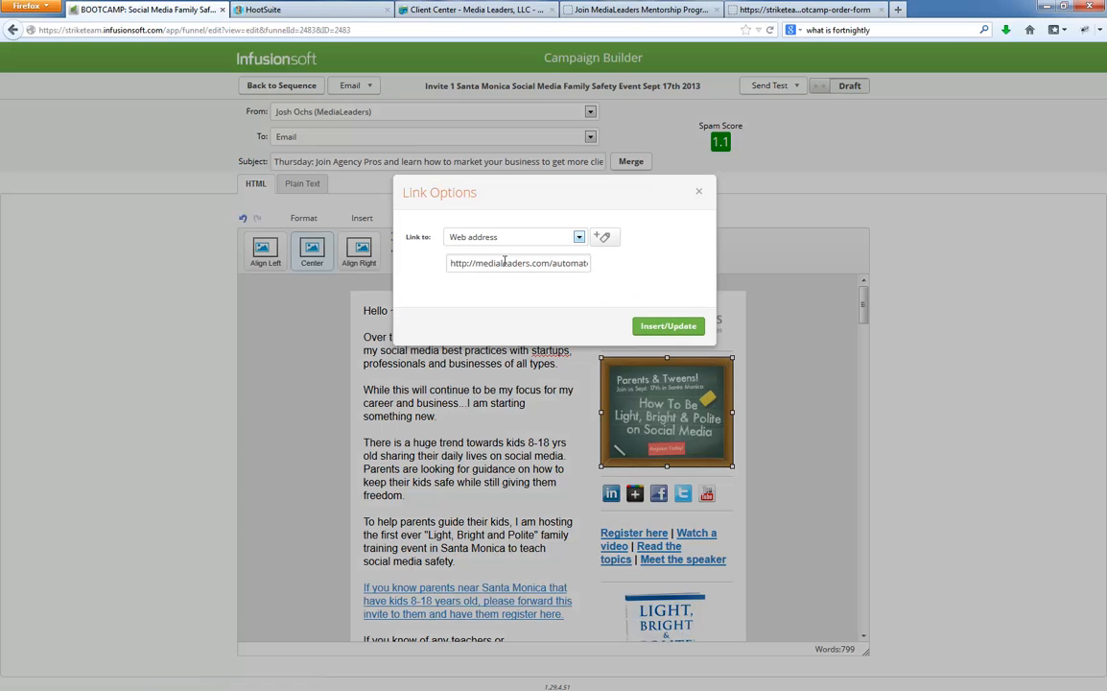
key("ctrl+a")
key("BackSpace")
key("ctrl+v")
Step: Apply the tags Engaged User Clicked On Link In Last 90 Days and Interested In Family Training to the image link and update it
left_click(601, 237)
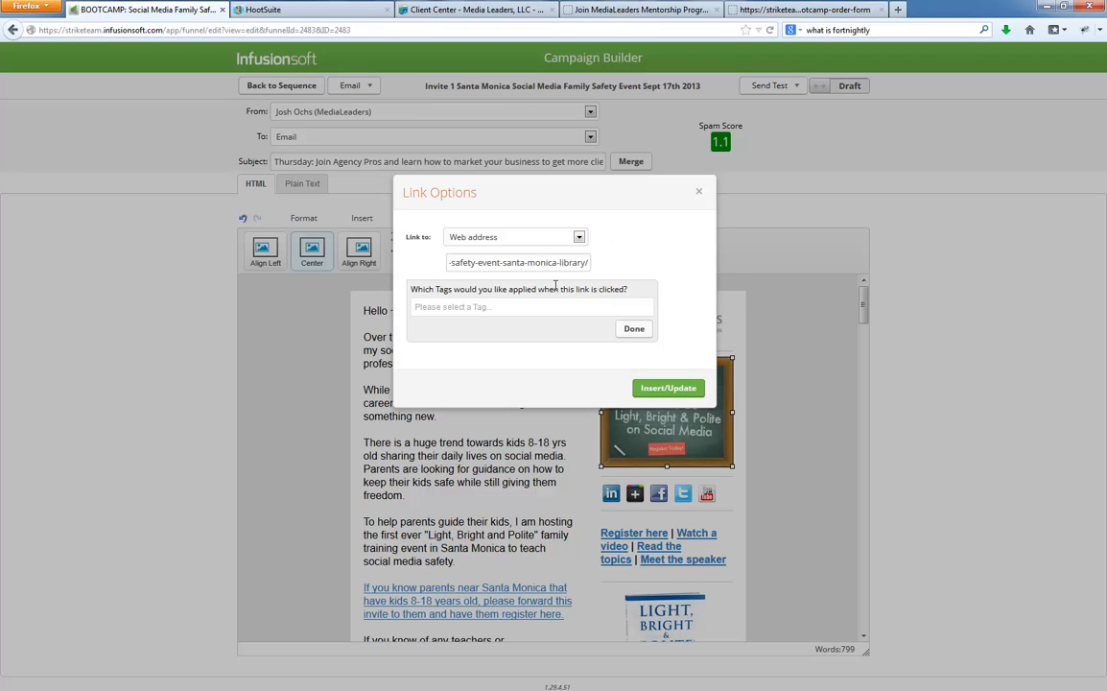
left_click(539, 307)
type("engaged")
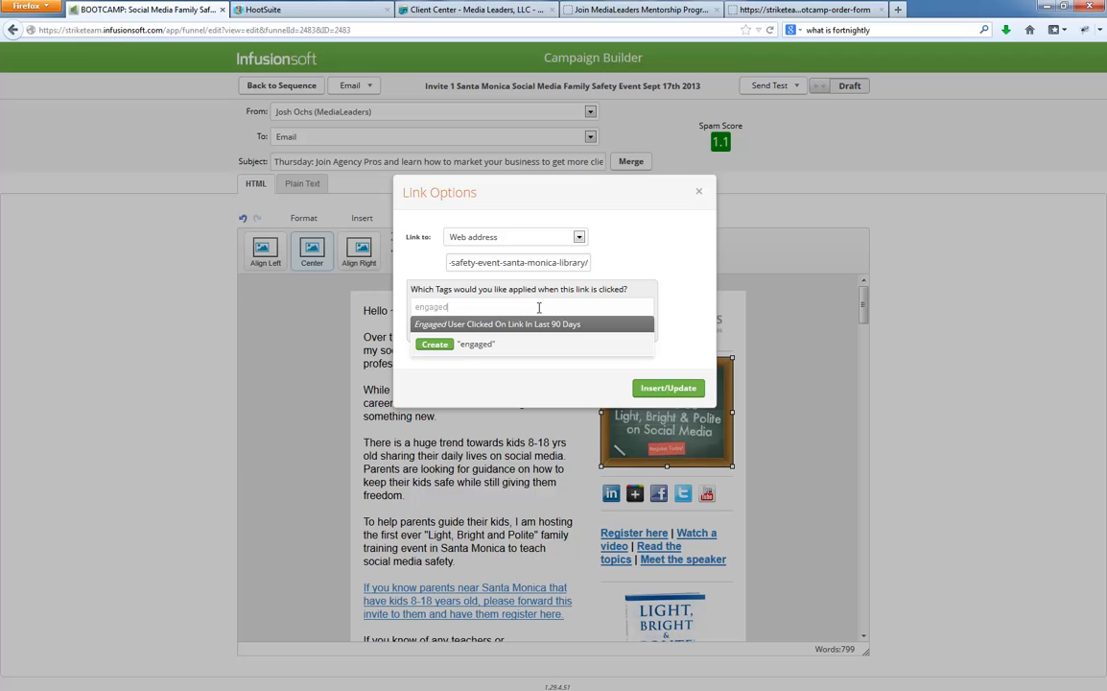
left_click(547, 323)
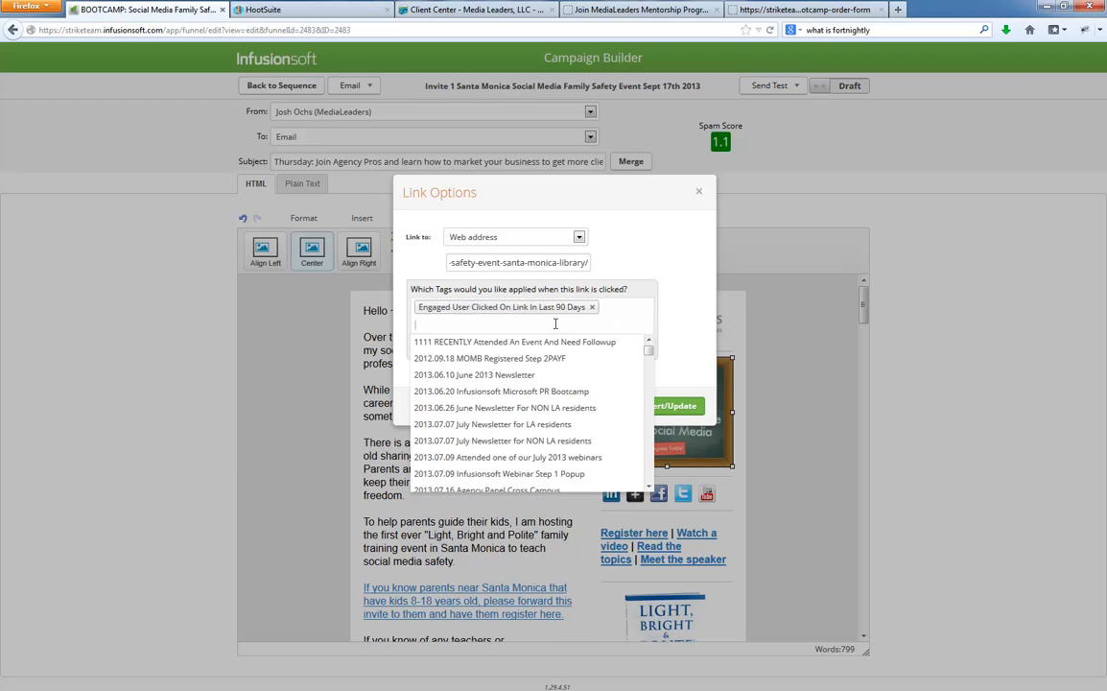
type("intere")
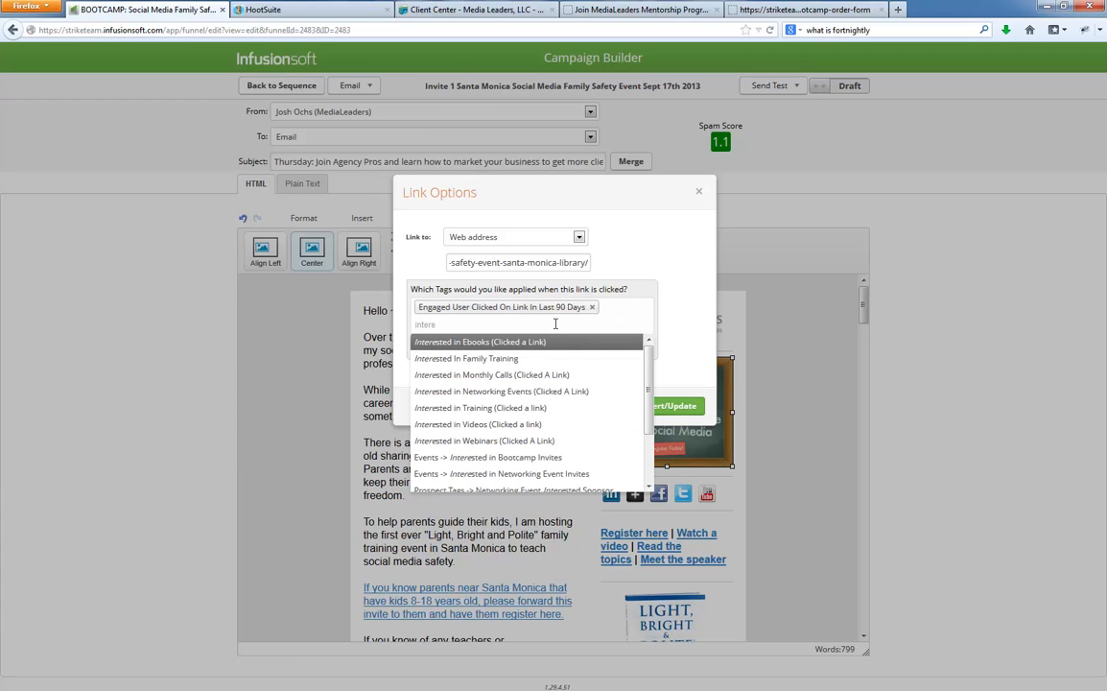
left_click(513, 361)
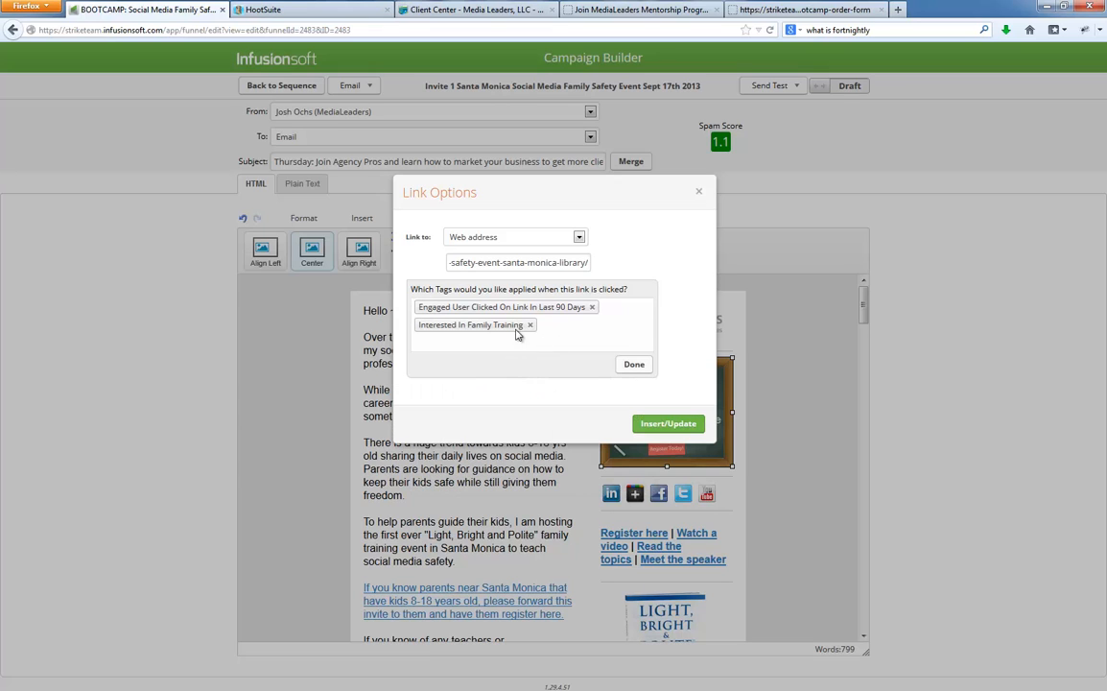
left_click(636, 367)
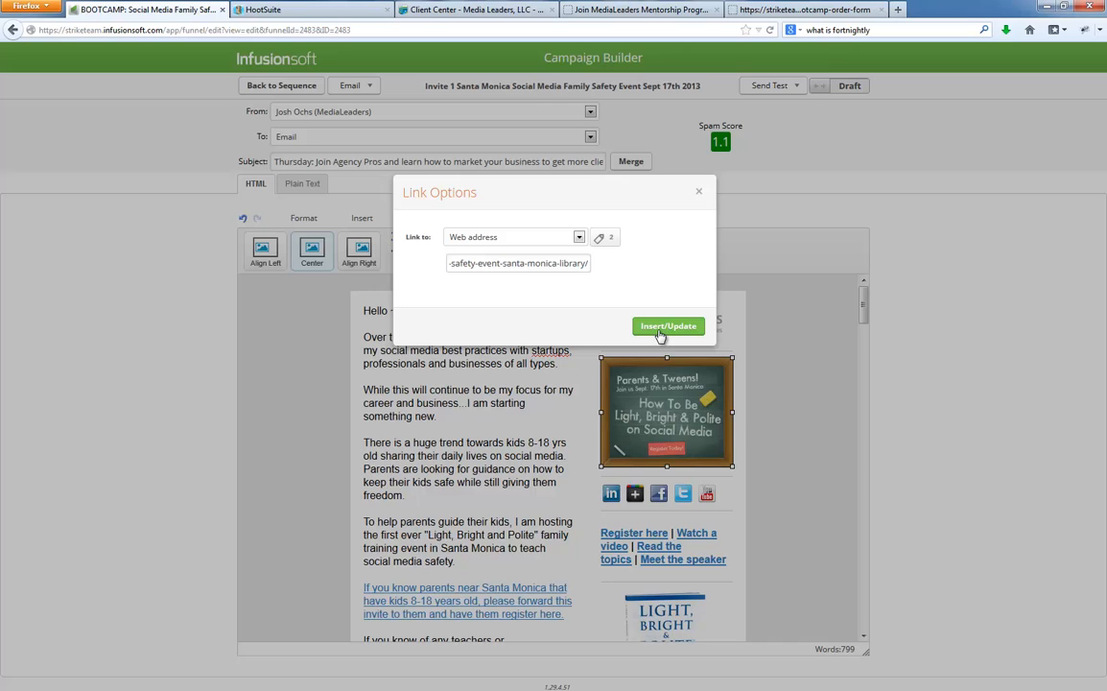
left_click(660, 334)
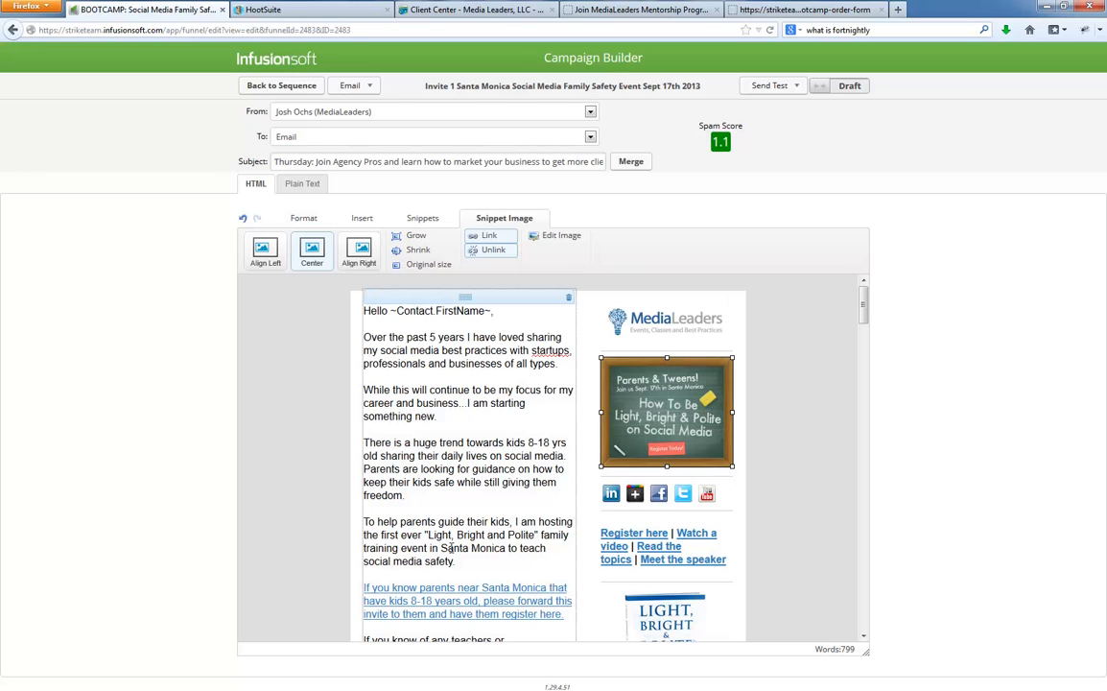
Step: Set the email subject to "Can forward this email to parents? I'm hosting a Light, Bright and Polite family social media safety event for kids in Santa Monica"
left_click(441, 589)
left_click(650, 412)
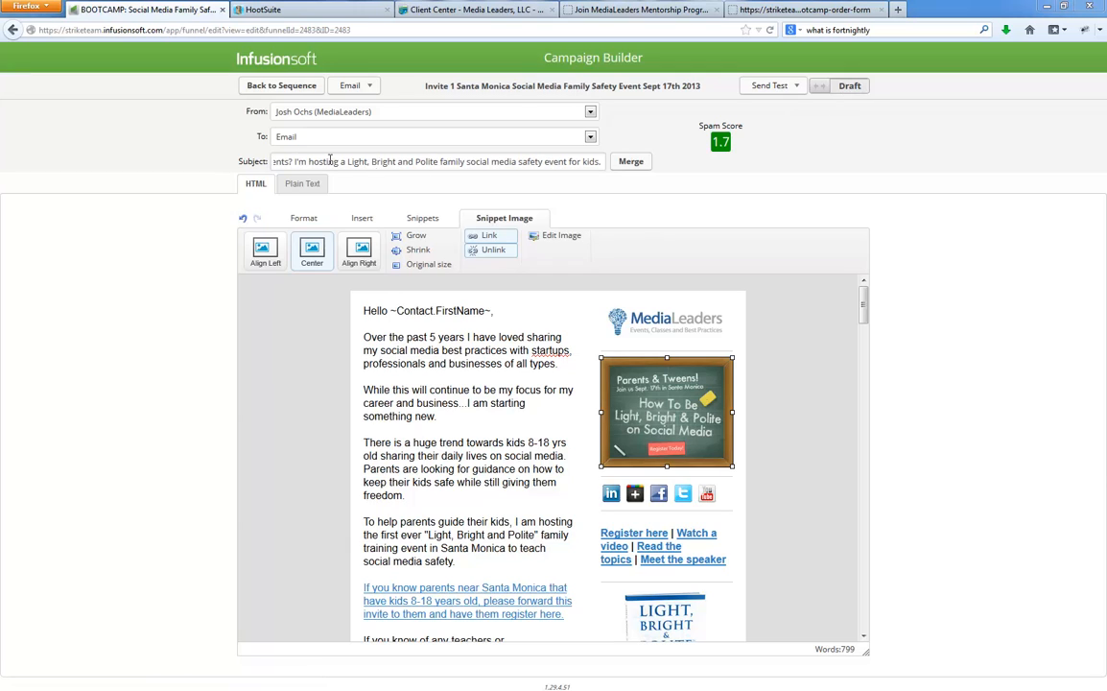
left_click_drag(322, 161, 204, 160)
left_click(340, 161)
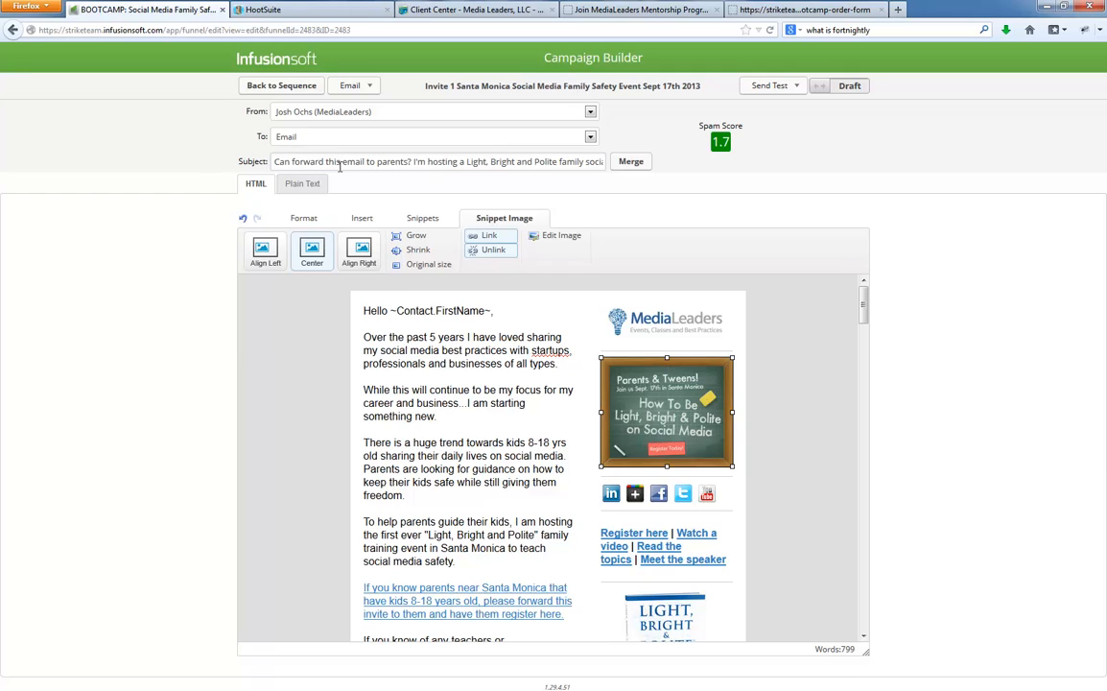
left_click_drag(412, 161, 275, 161)
left_click(273, 162)
left_click_drag(414, 161, 659, 161)
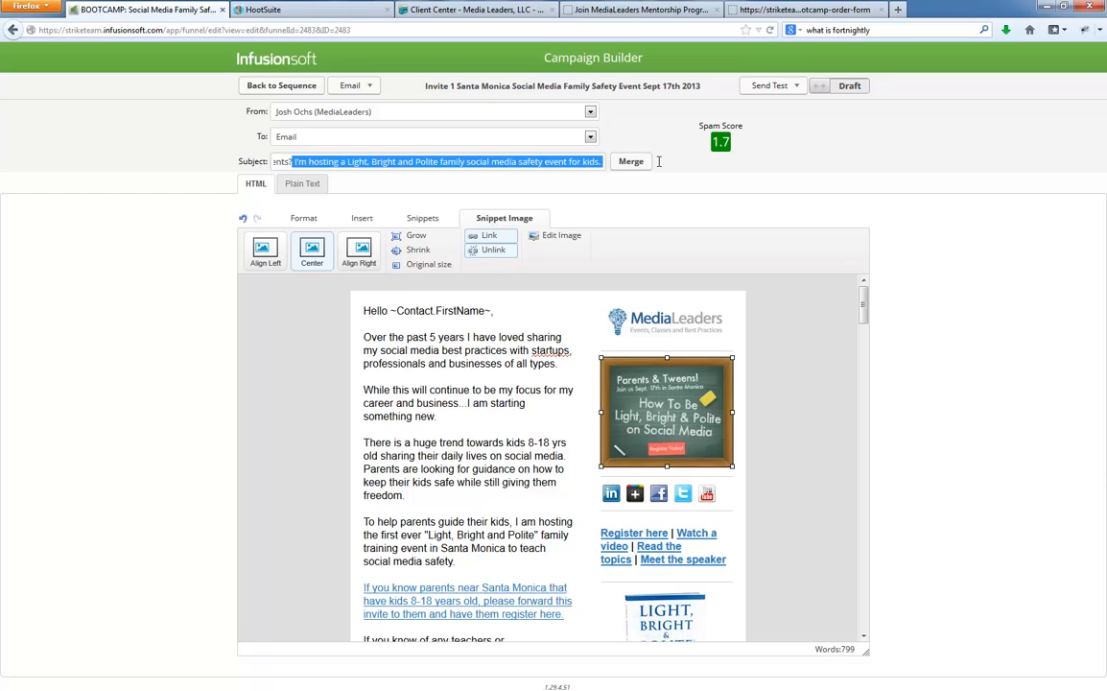
left_click(599, 163)
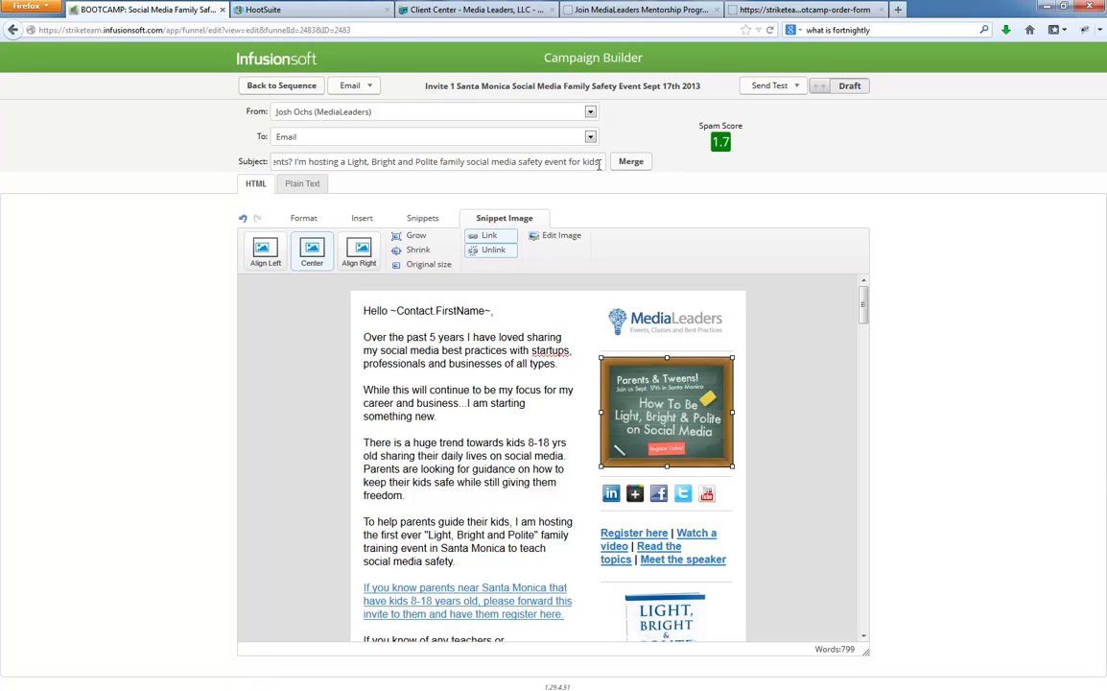
type("in")
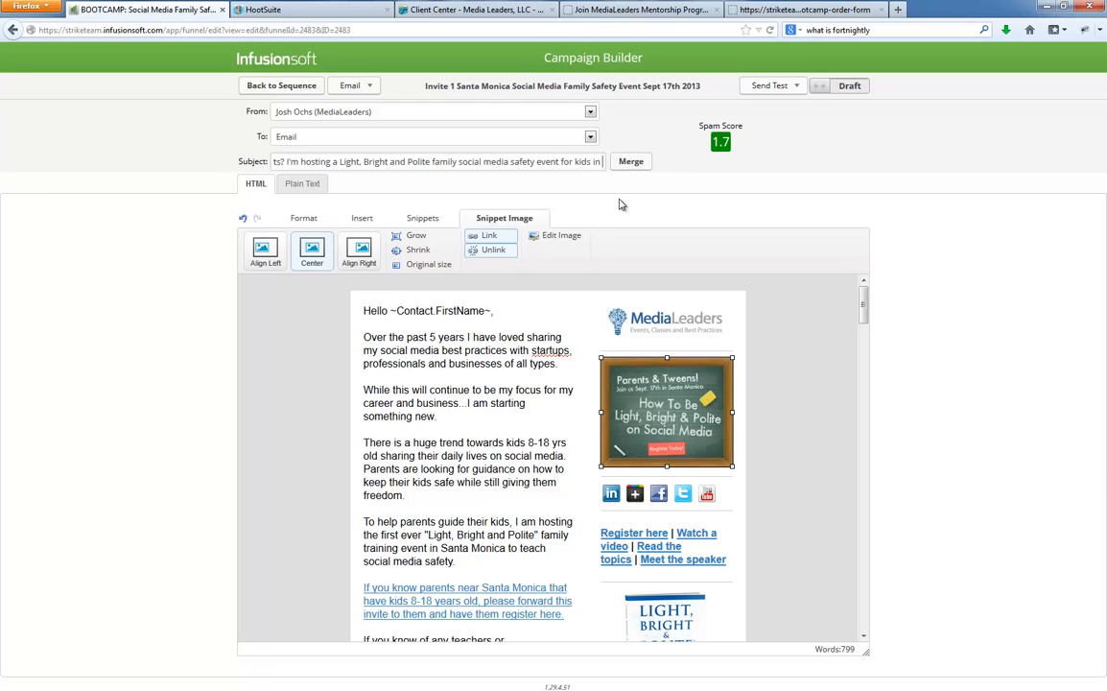
type(" Santa Monica")
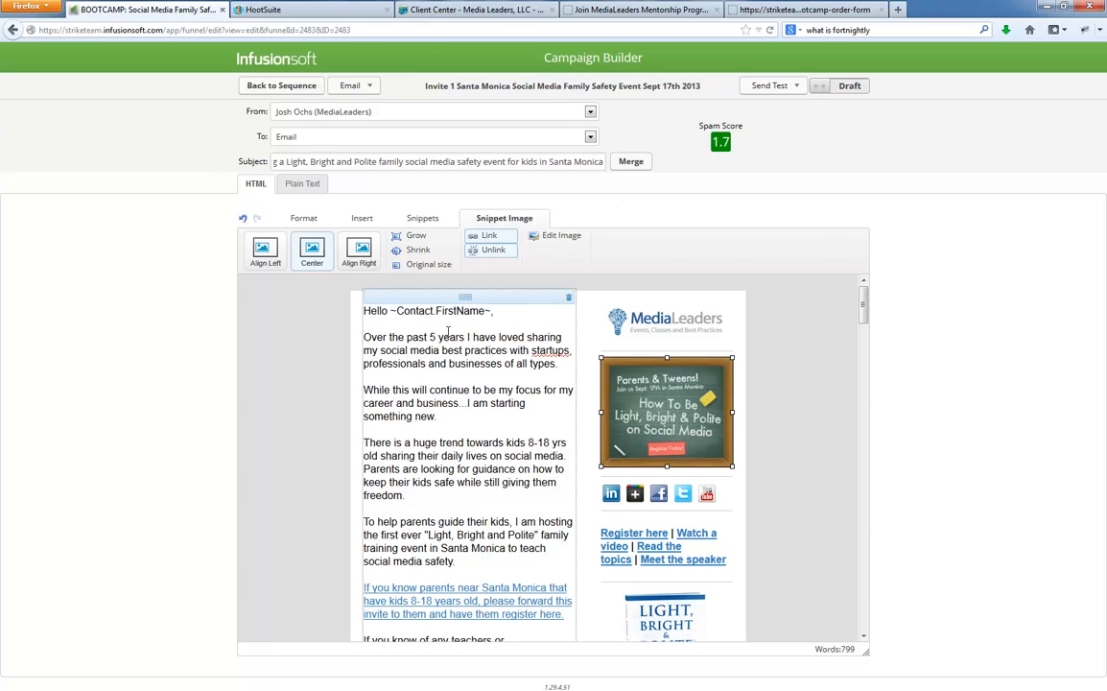
Step: Correct the misspelled "Policiy" to "Policy" in the "Three Social Media Policy Tips" blog entry title
left_click(404, 299)
scroll(295, 387, "down", 10)
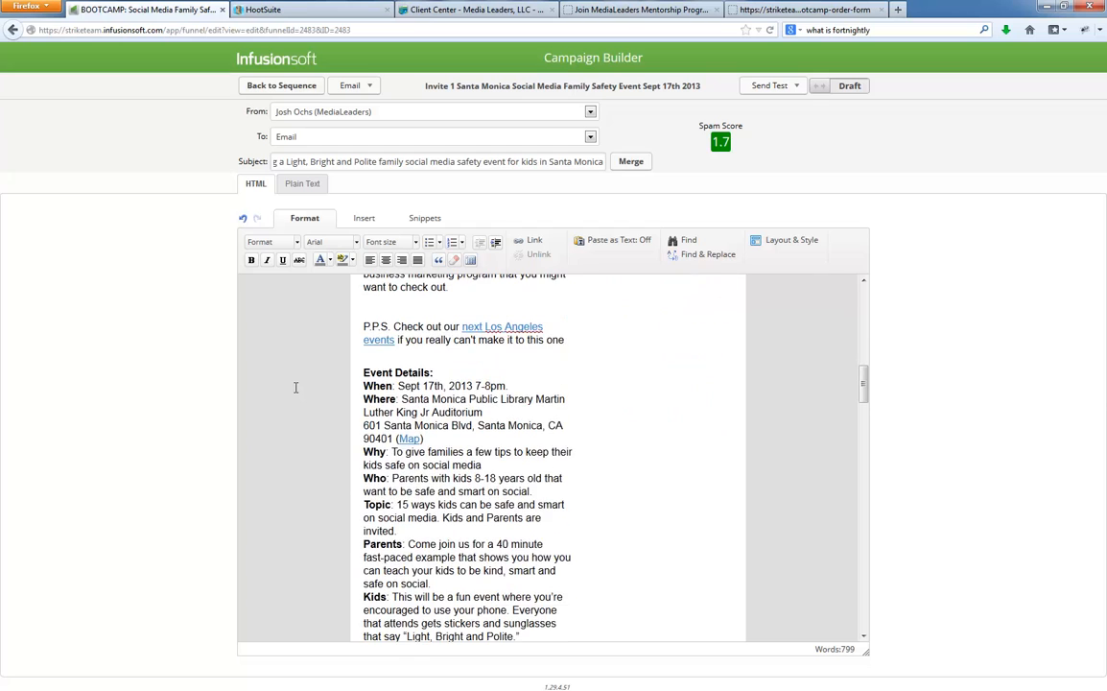
scroll(295, 387, "up", 3)
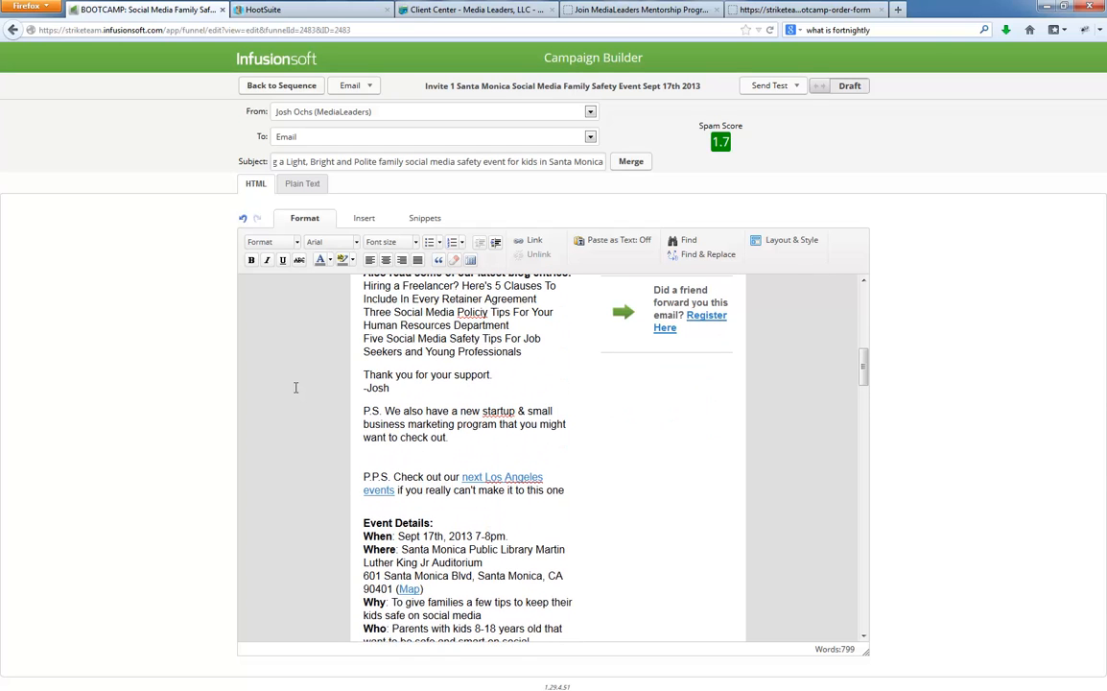
scroll(296, 386, "up", 6)
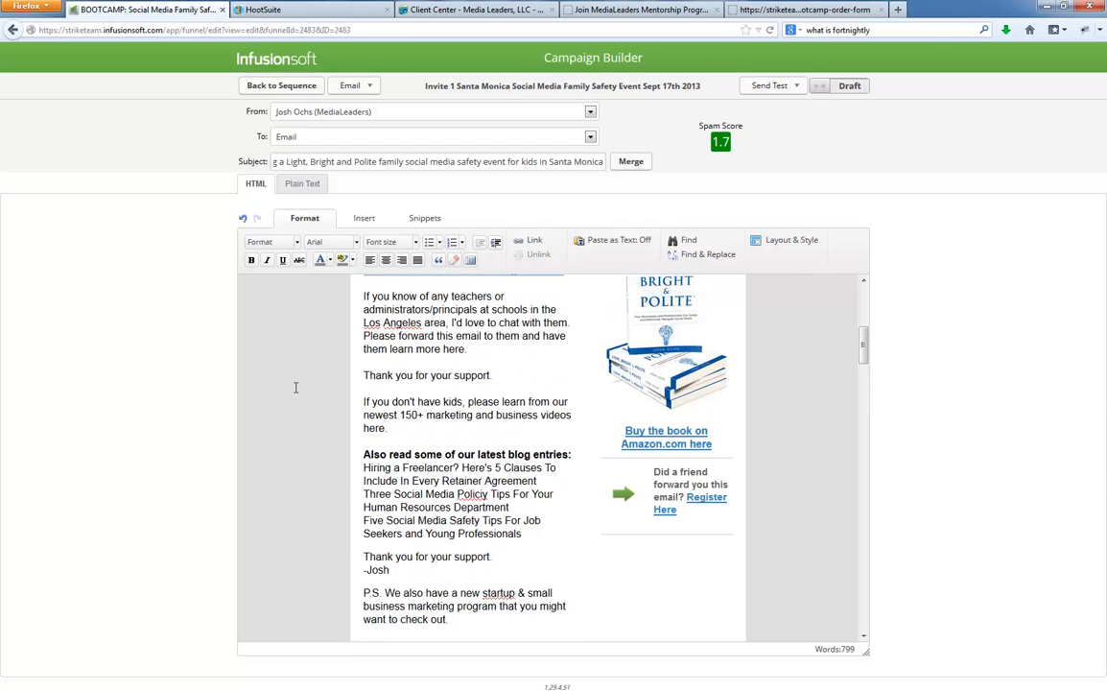
scroll(296, 387, "down", 2)
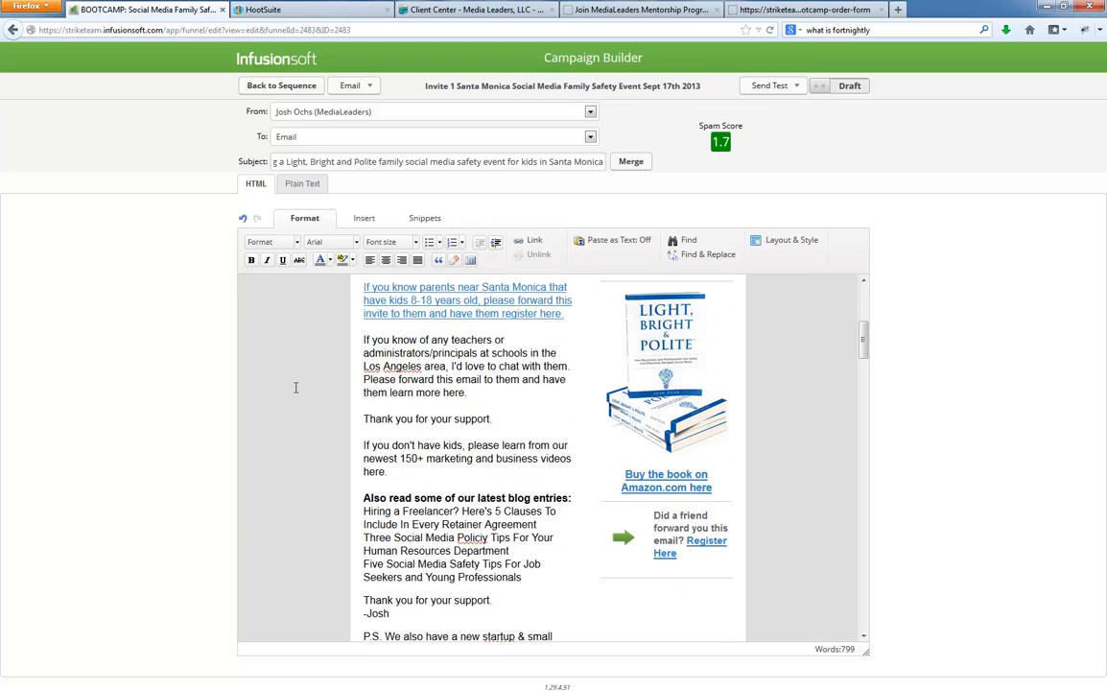
right_click(465, 537)
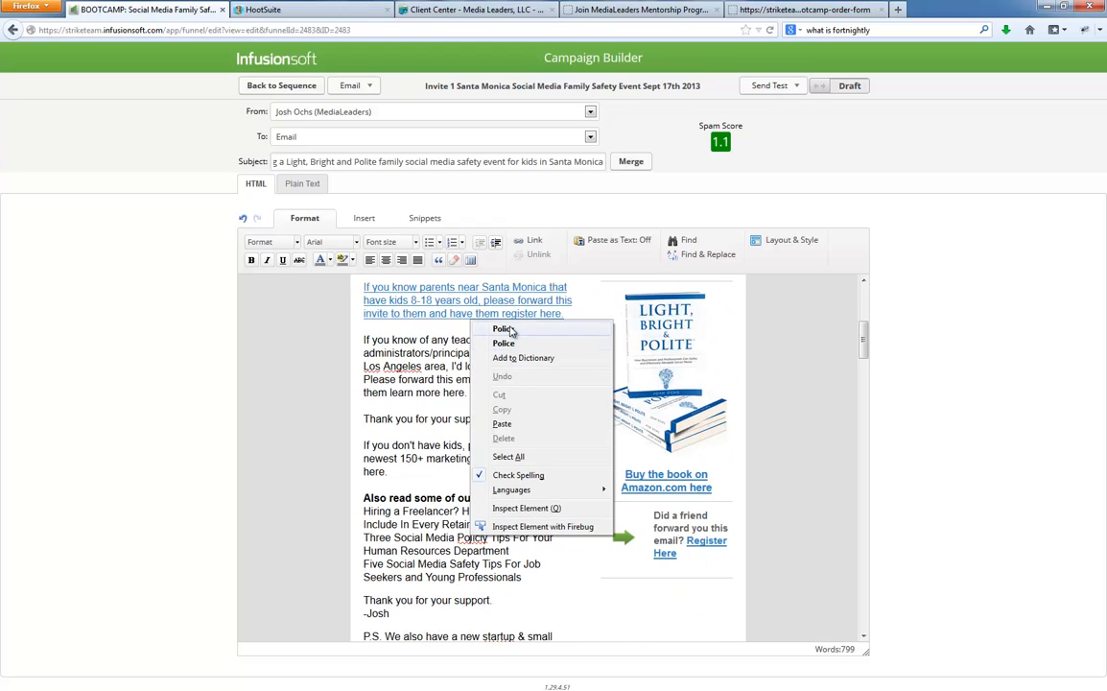
left_click(465, 297)
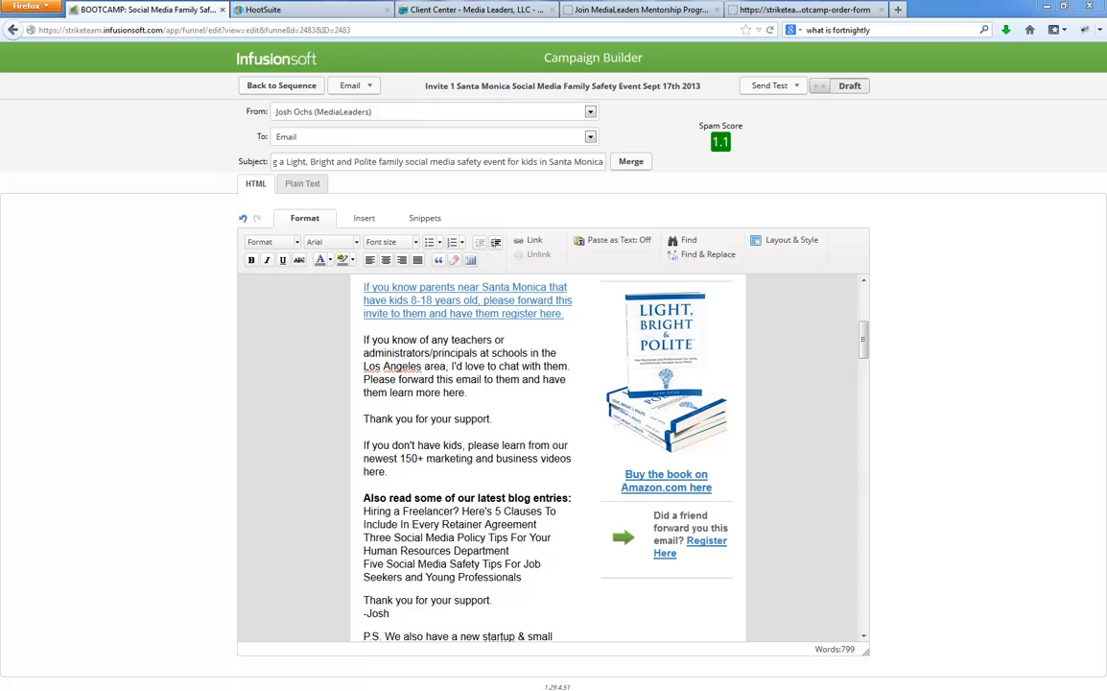
Step: Copy the link address of the "Hiring a Freelancer? Here's 5 Clauses" post from the medialeaders.com home page and return to the email
double_click(600, 8)
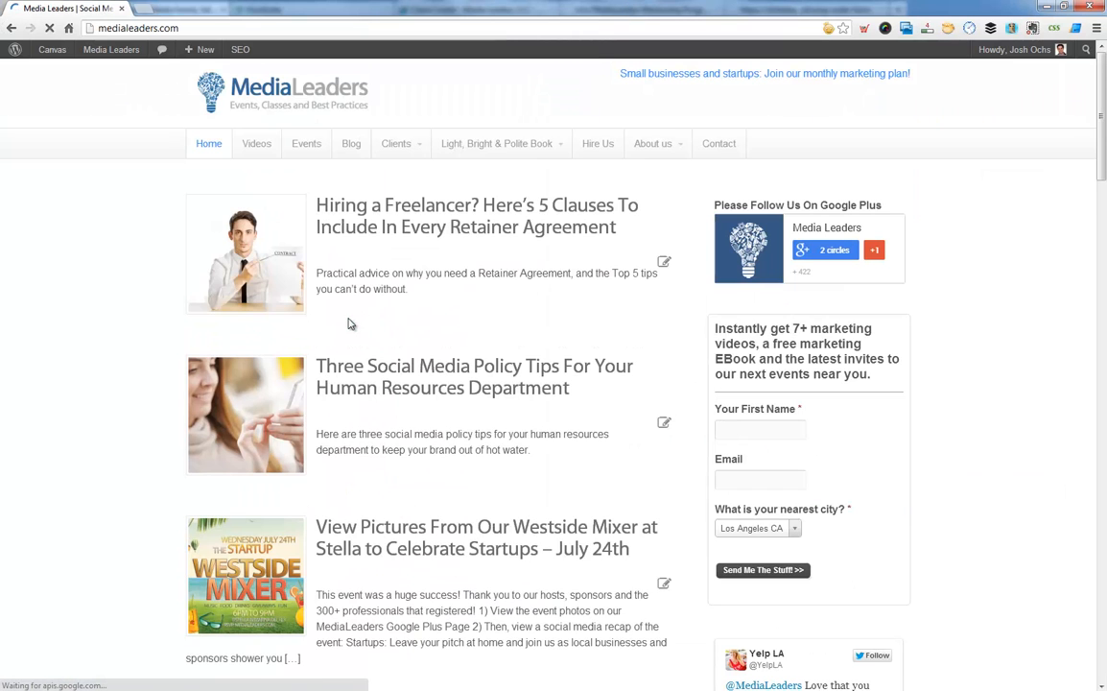
right_click(317, 231)
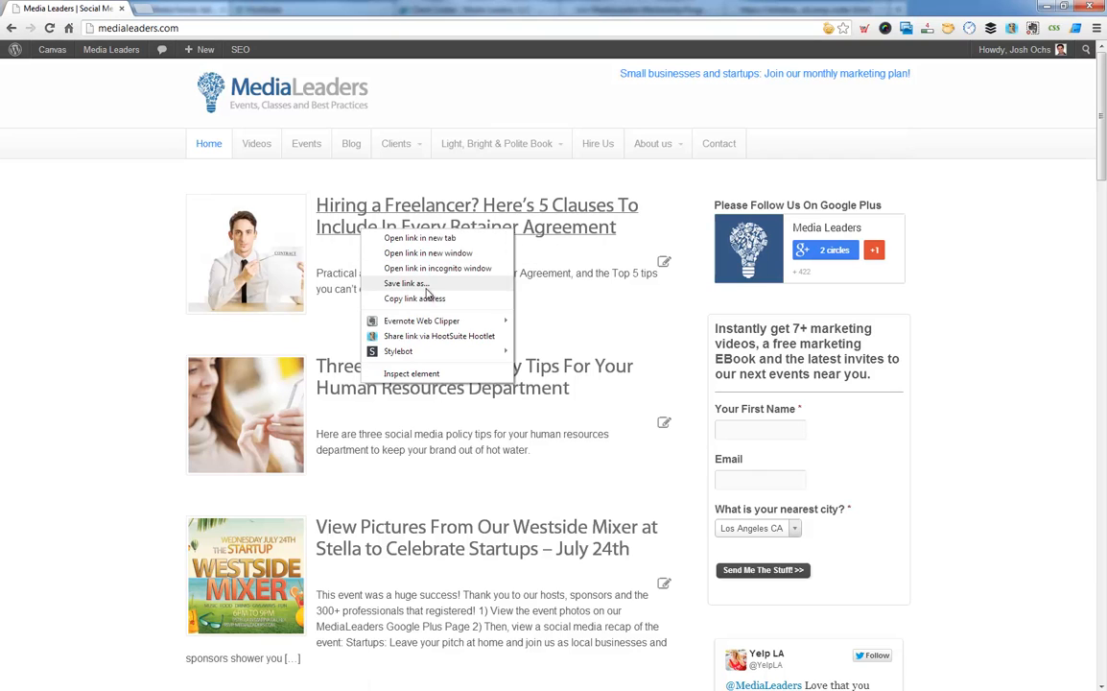
left_click(331, 288)
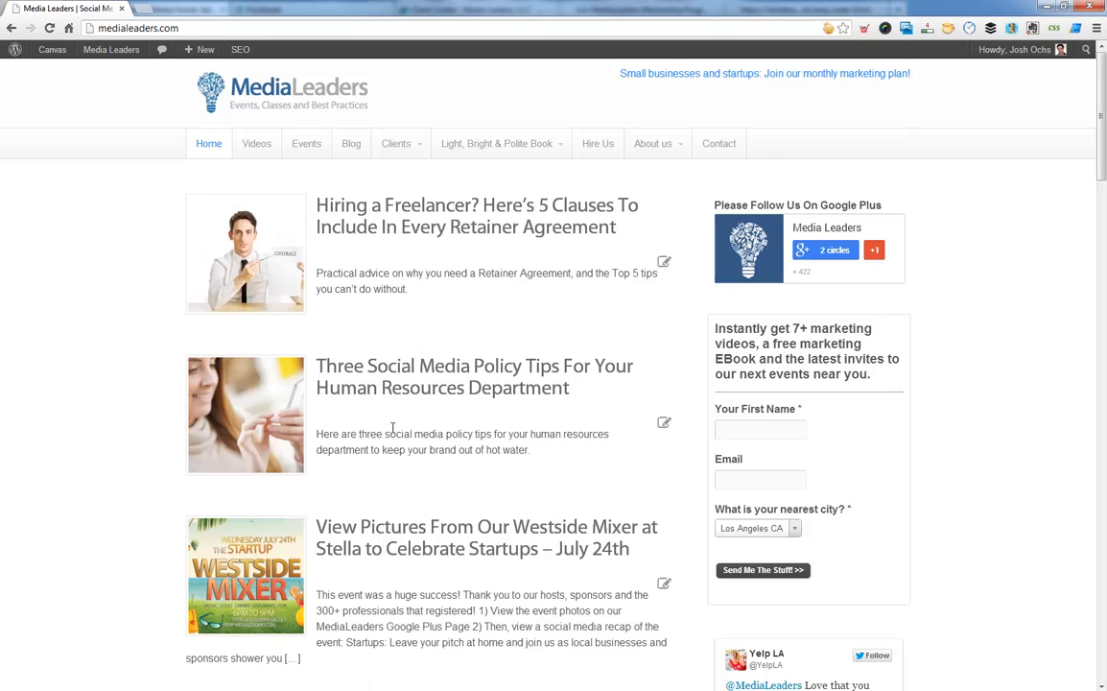
scroll(354, 382, "down", 1)
right_click(364, 154)
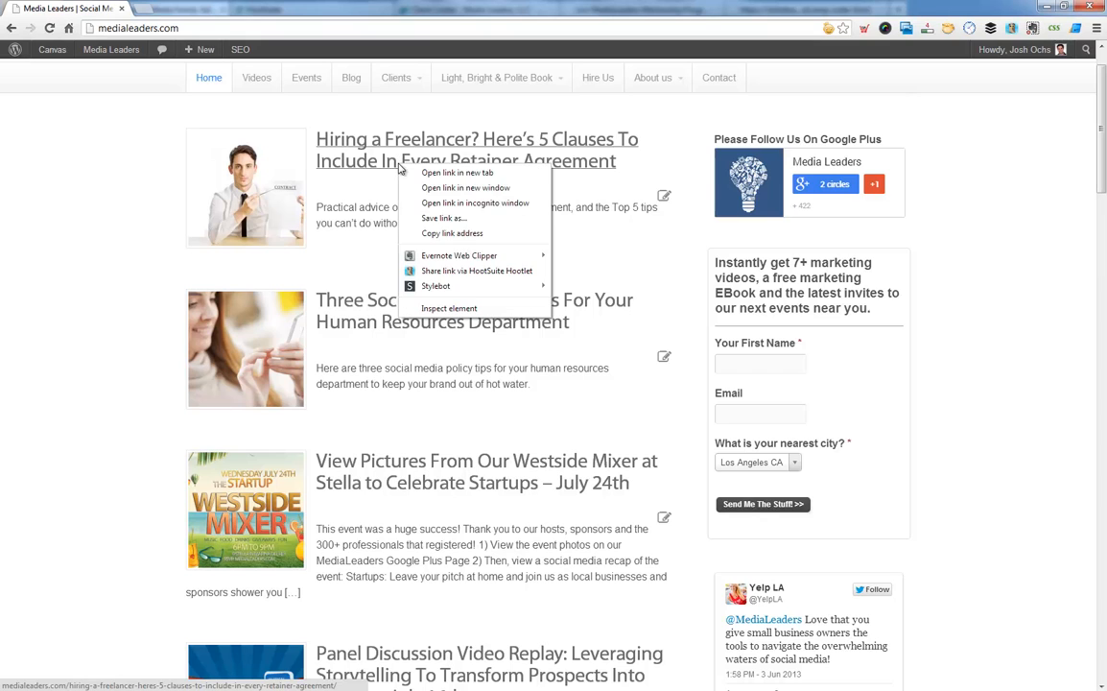
left_click(493, 234)
key("alt+Tab")
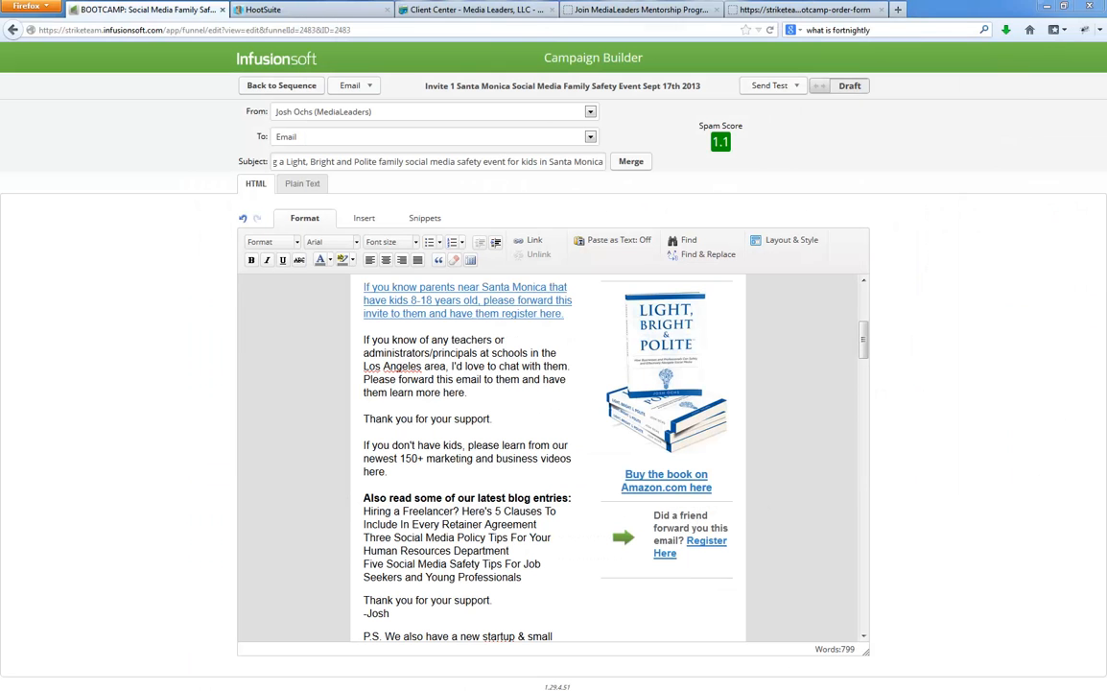
Step: Give the "Hiring a Freelancer? Here's 5 Clauses To Include In Every Retainer Agreement" title a web address link using the copied post address
scroll(451, 412, "down", 2)
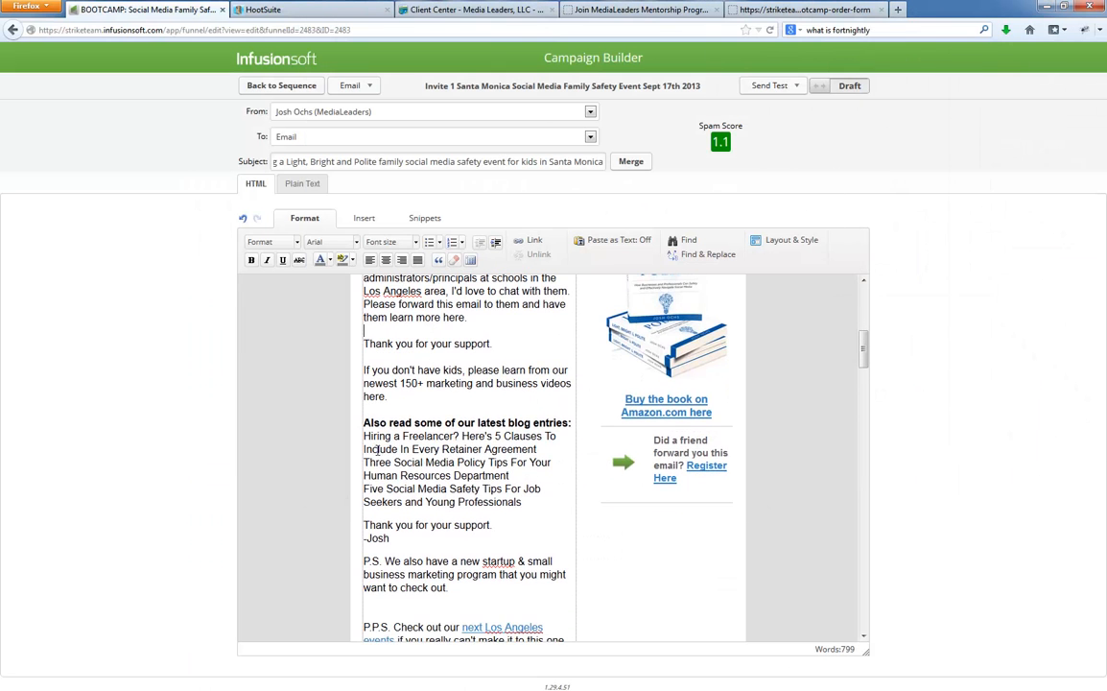
left_click_drag(366, 435, 541, 448)
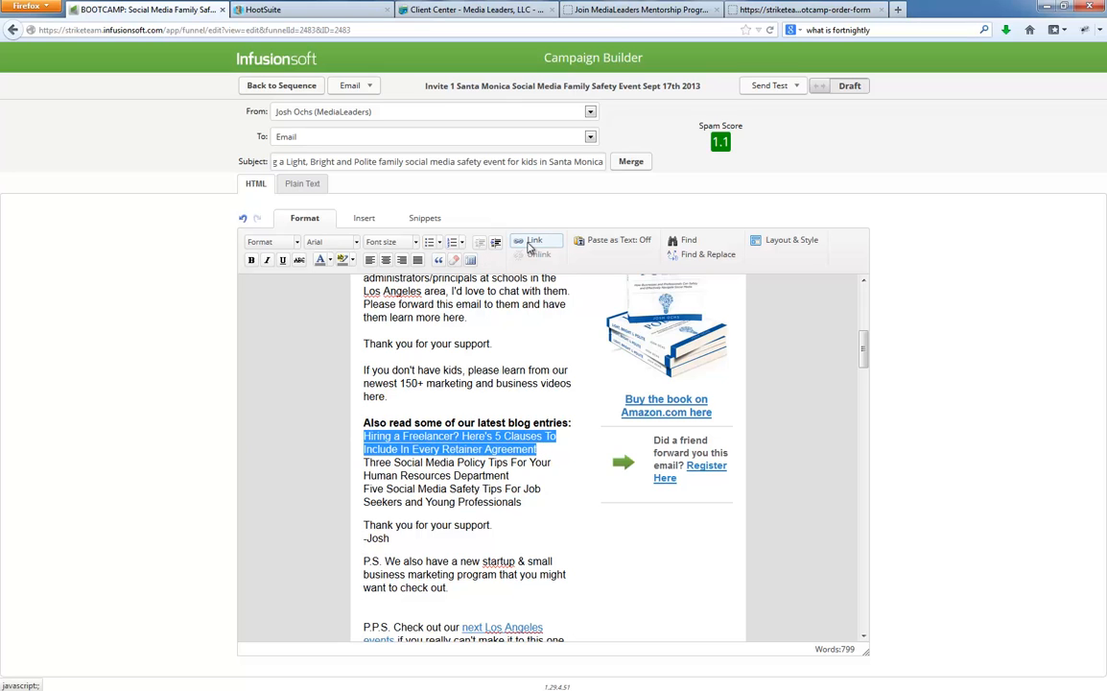
left_click(528, 248)
left_click(519, 259)
key("ctrl+v")
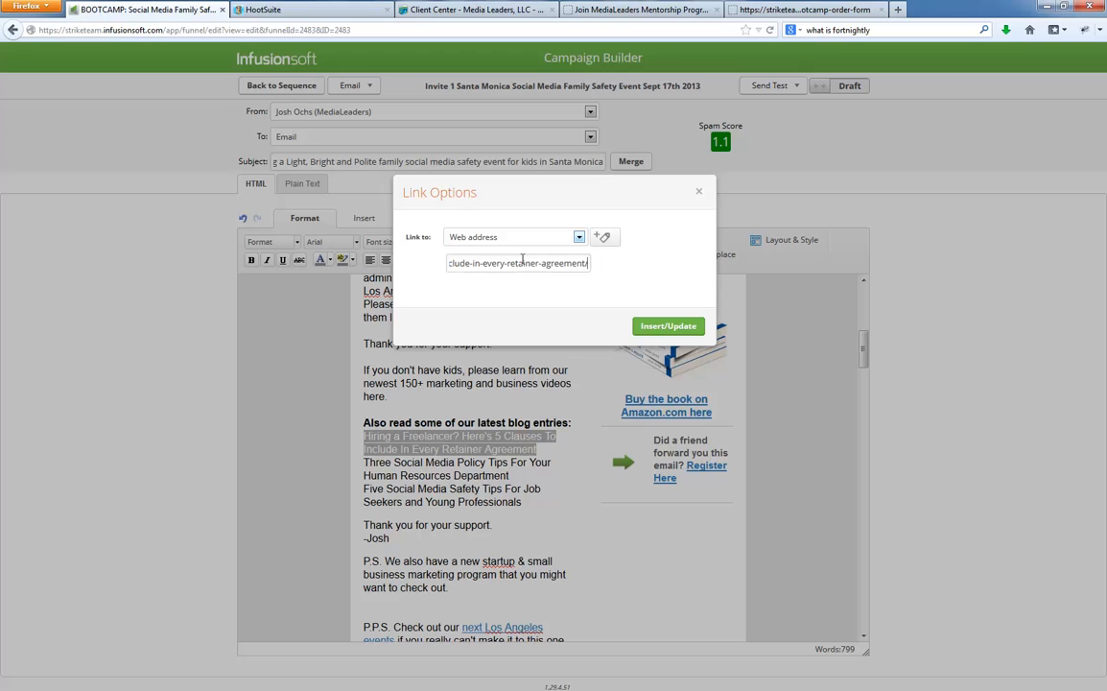
Step: Apply the tag Engaged User Clicked On Link In Last 90 Days to the Hiring a Freelancer link and insert it
left_click(604, 242)
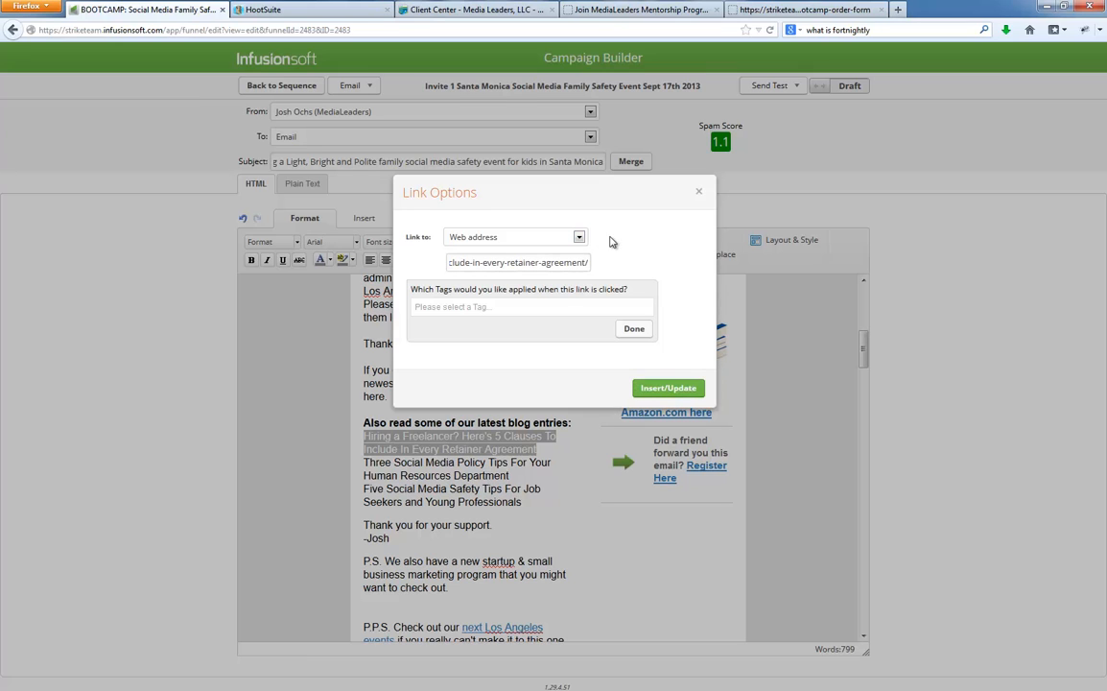
left_click(560, 307)
type("engaged")
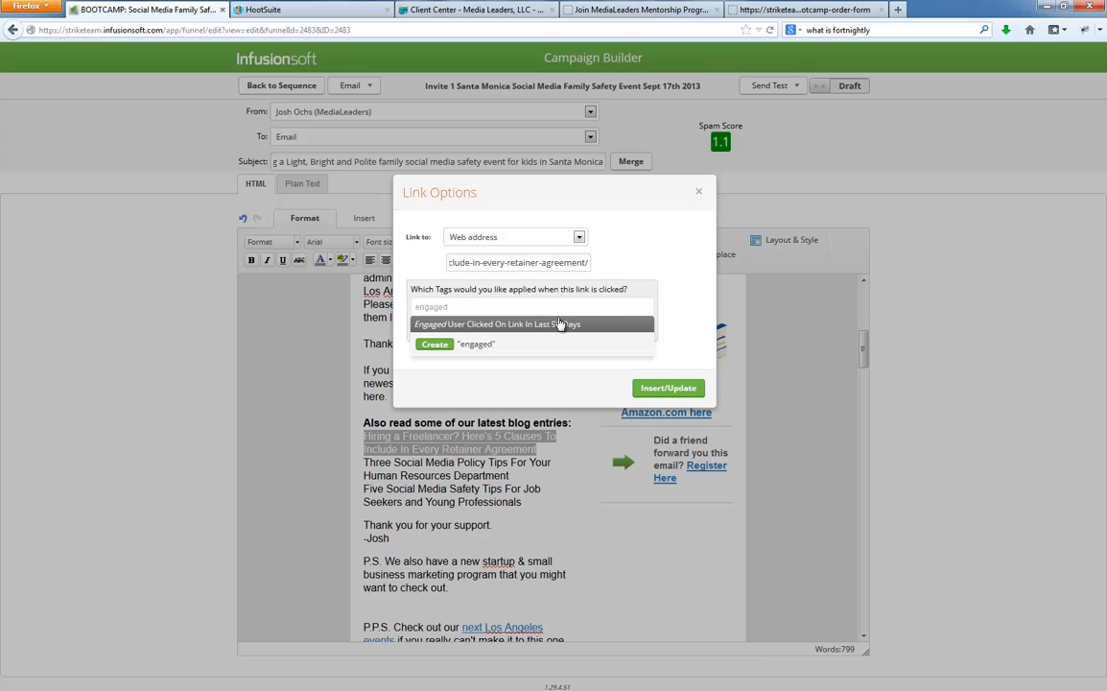
left_click(560, 324)
left_click(564, 347)
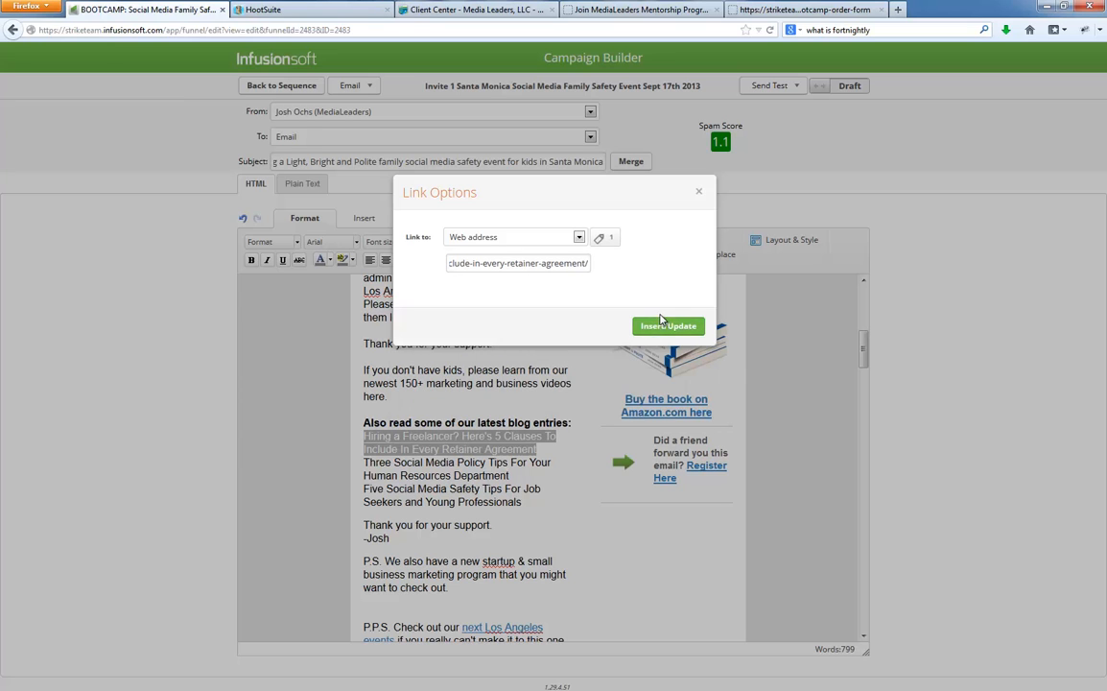
left_click(662, 324)
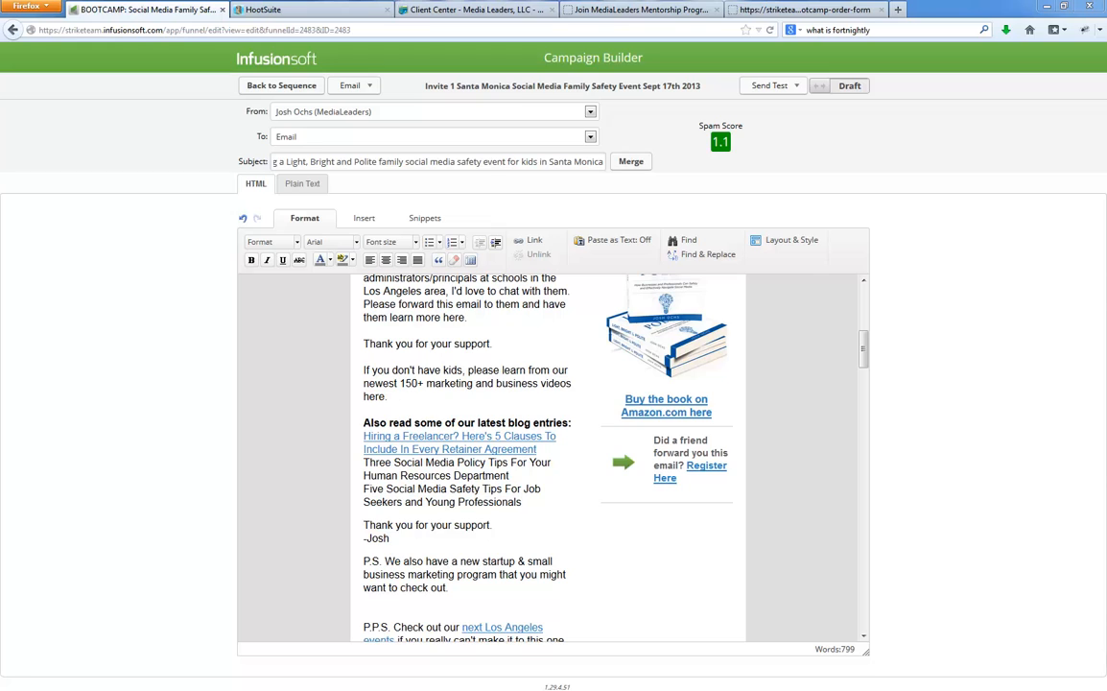
Step: Link the "Three Social Media Policy Tips" and "Five Social Media Safety Tips" titles and the P.S. text "startup & small business marketing program"
left_click_drag(510, 475, 338, 418)
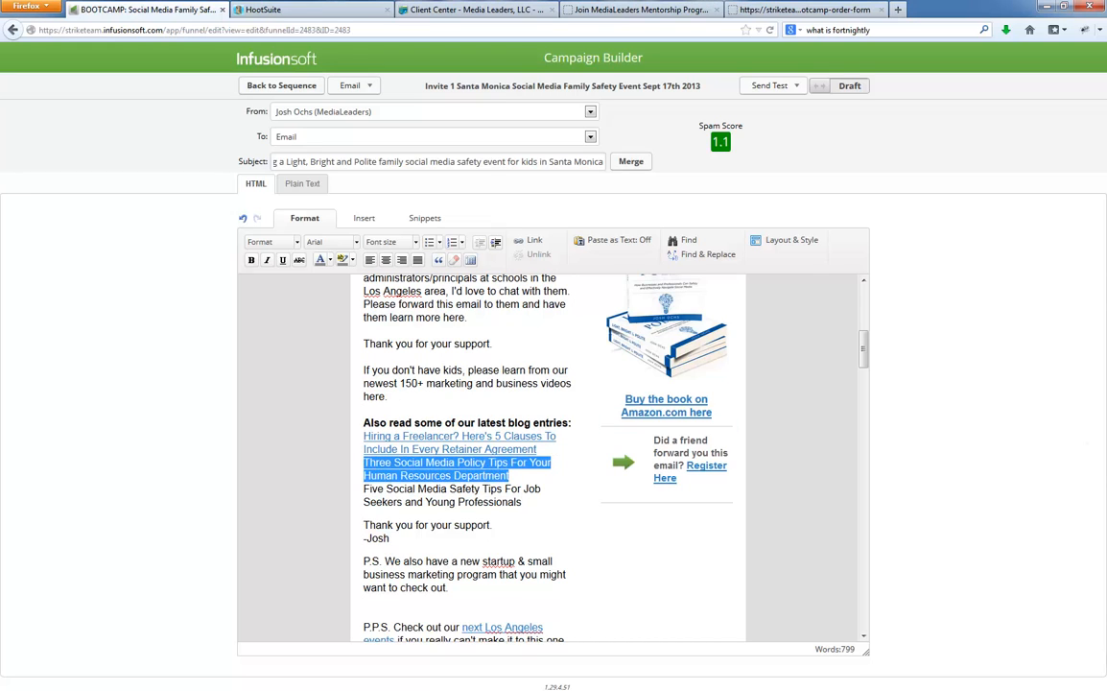
left_click(408, 422)
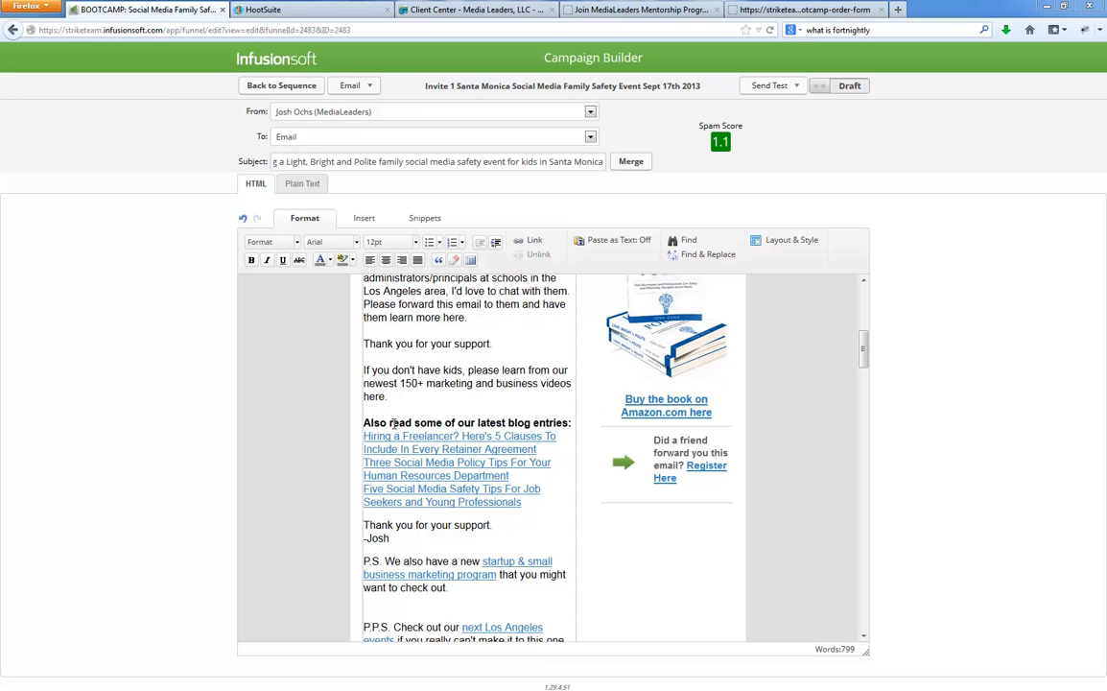
left_click(477, 383)
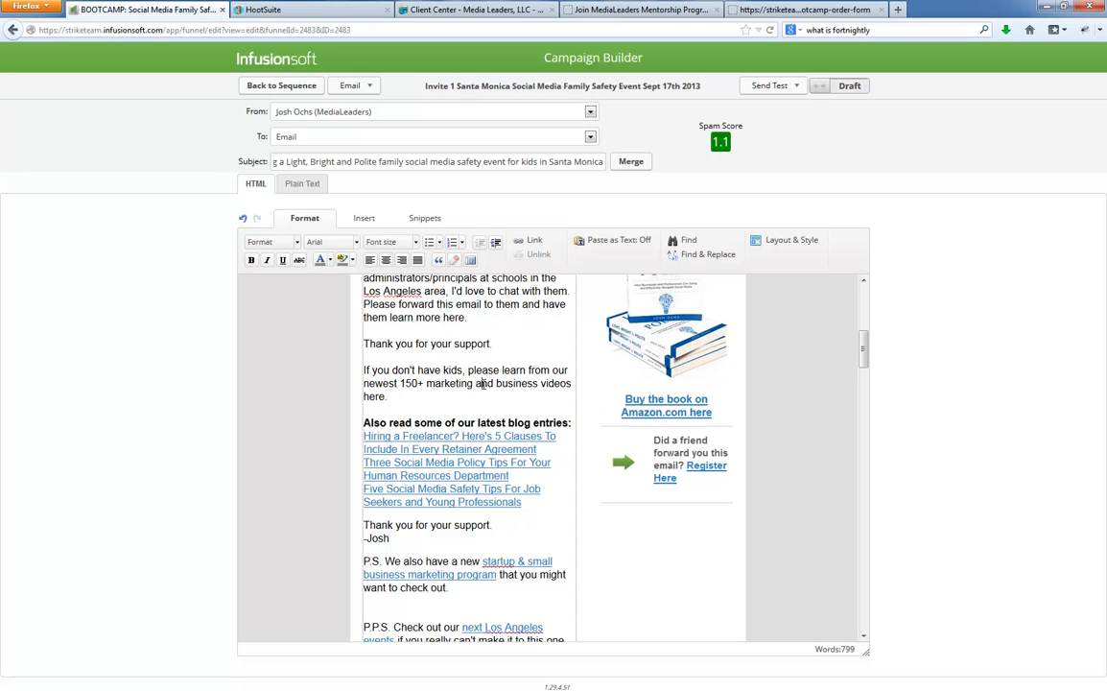
Step: Review the Invite 1 email body and blog links, and mark the email as Ready
scroll(483, 383, "up", 5)
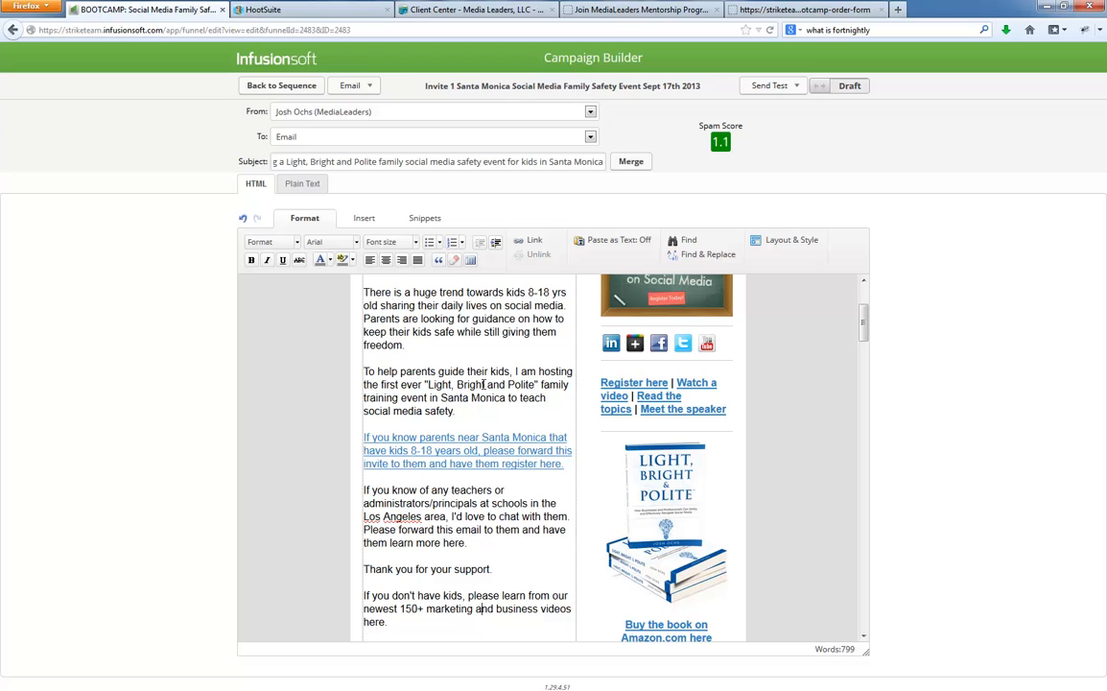
scroll(483, 384, "down", 5)
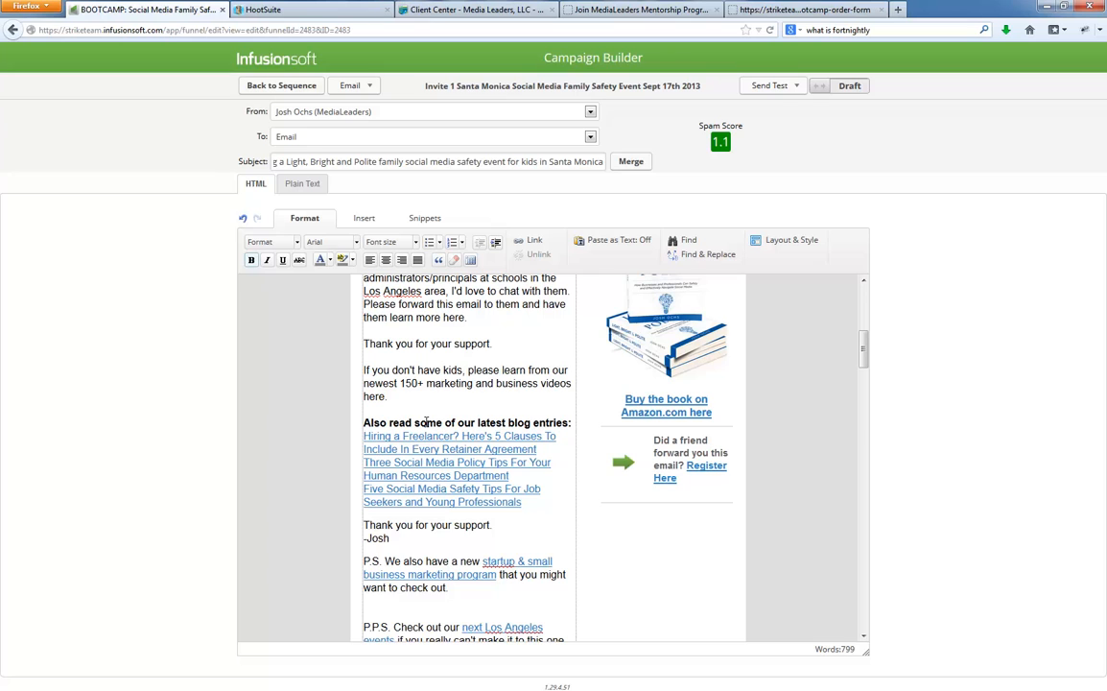
left_click(455, 475)
scroll(479, 470, "down", 2)
scroll(442, 460, "up", 5)
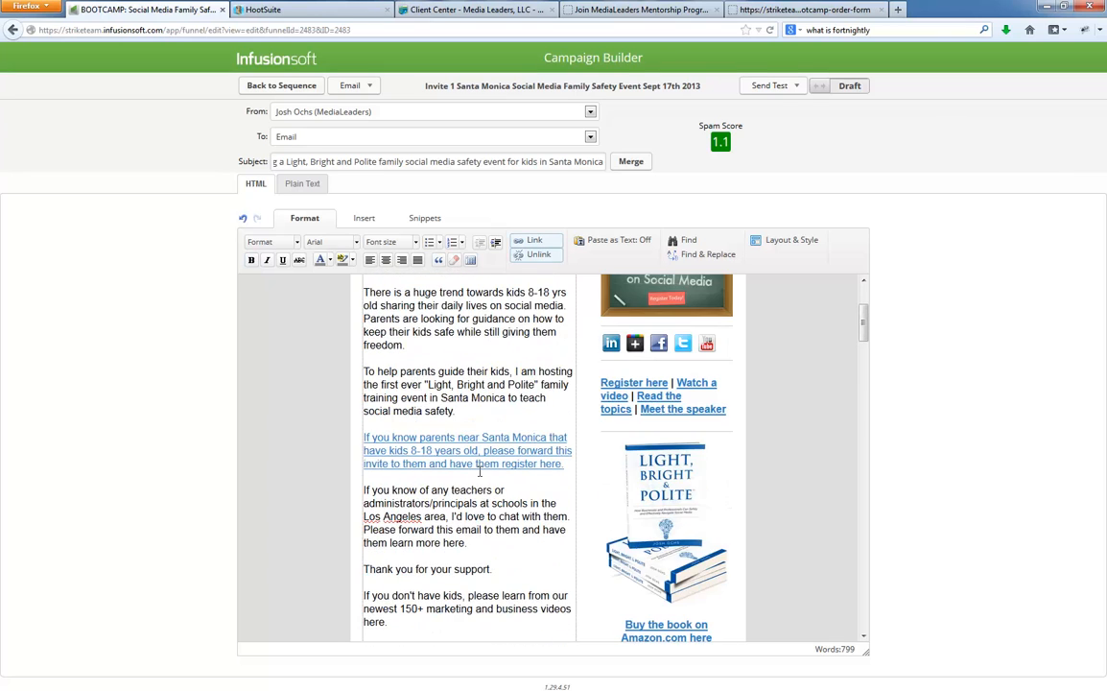
scroll(417, 444, "up", 3)
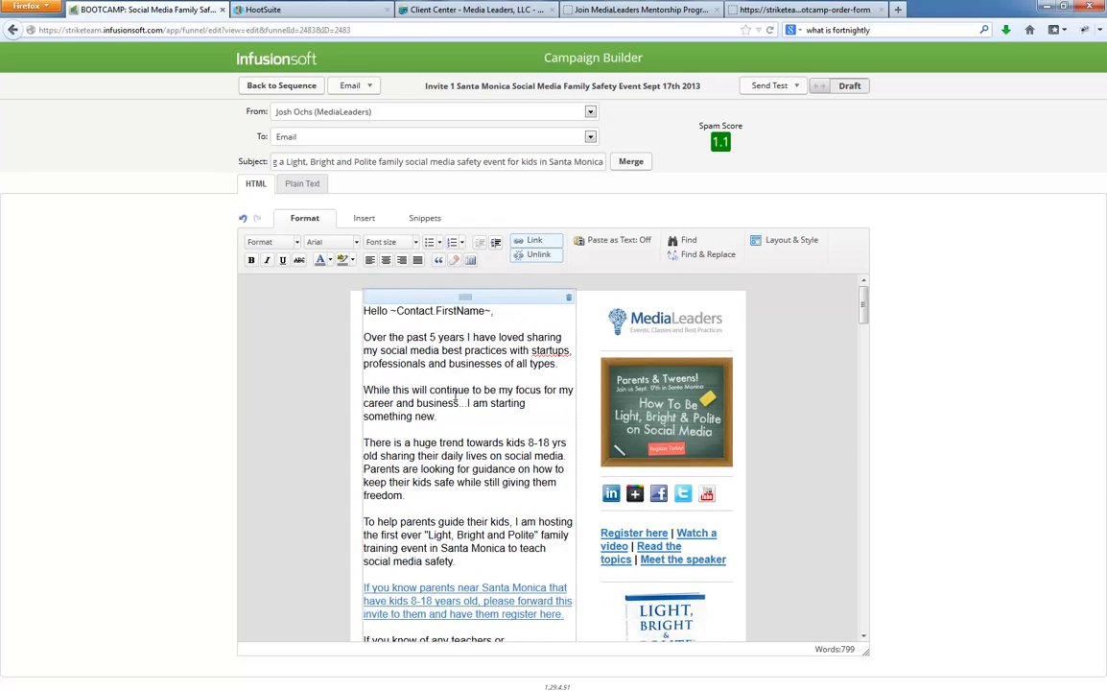
left_click(850, 86)
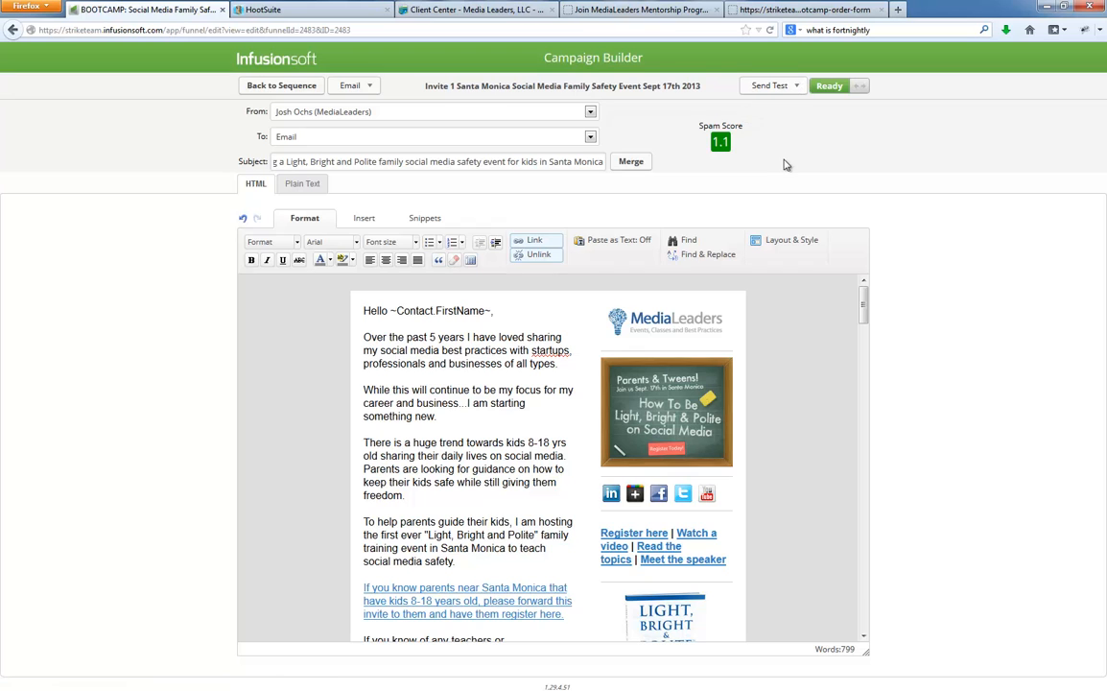
Step: Go back to the overall campaign and check its performance view before returning to editing
left_click(281, 86)
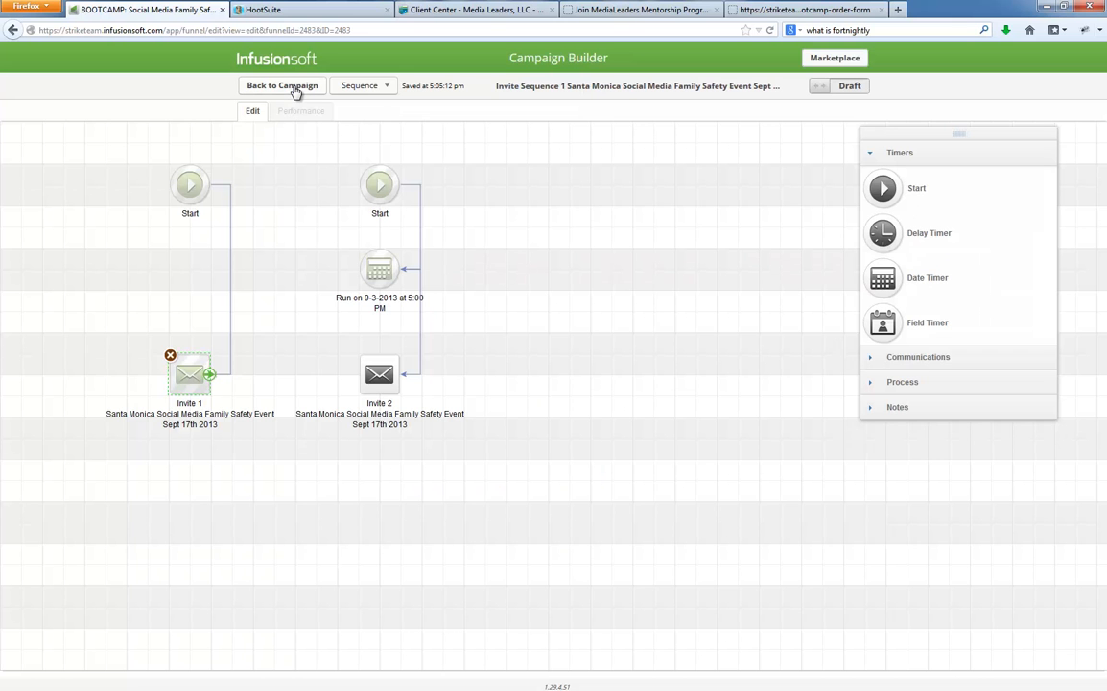
left_click(287, 86)
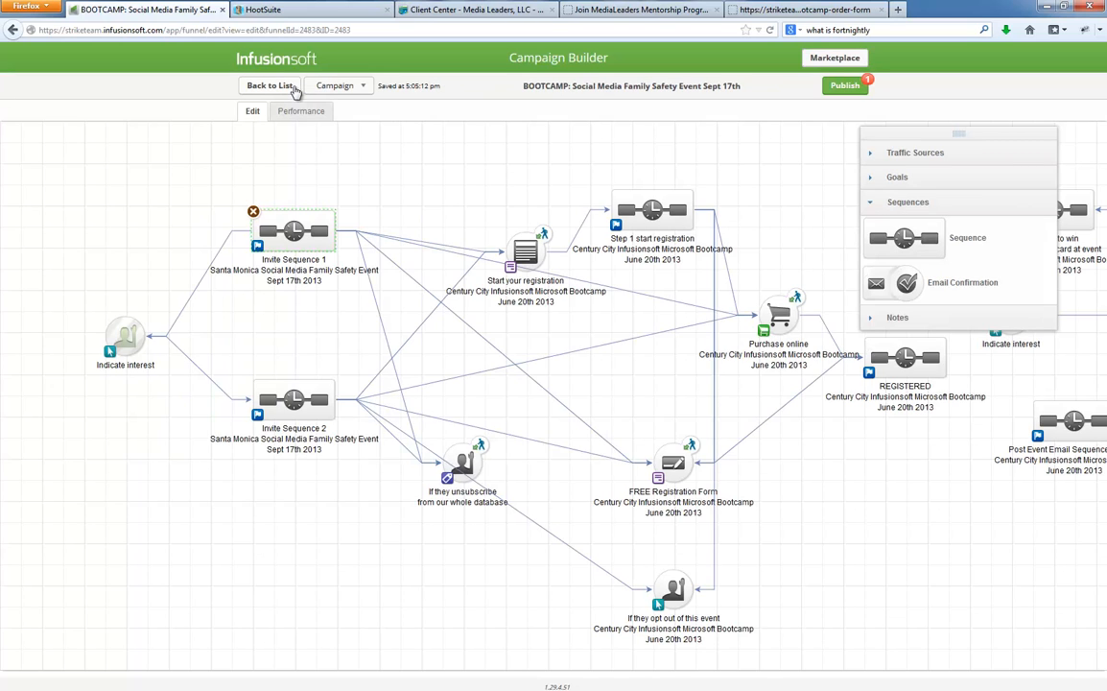
left_click(316, 110)
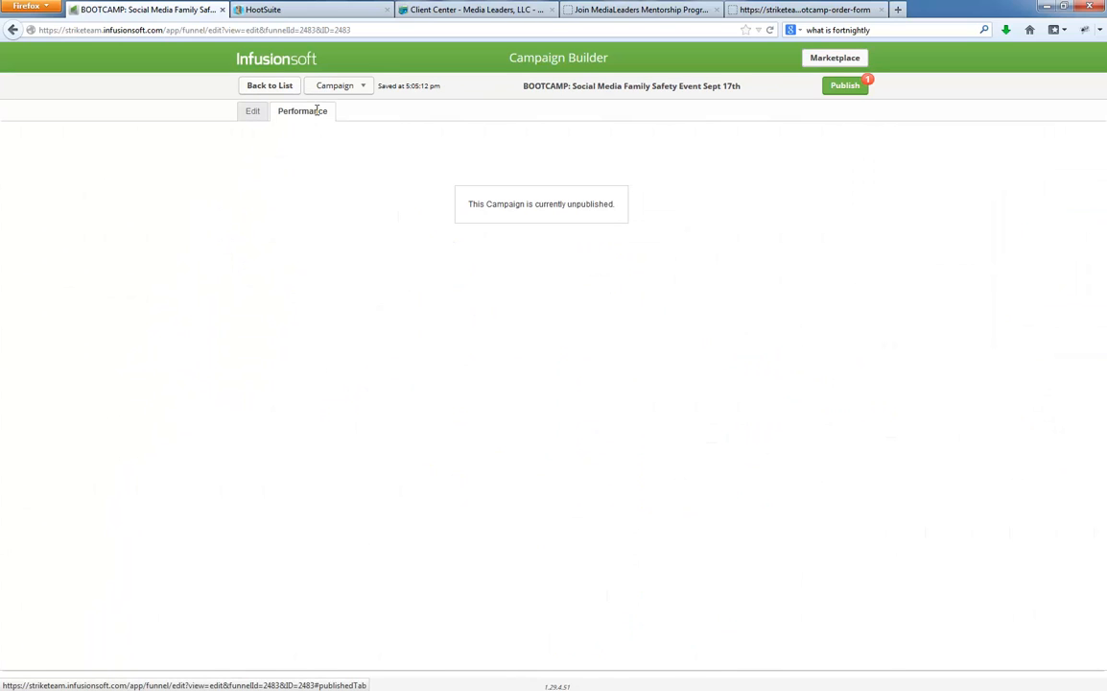
left_click(255, 112)
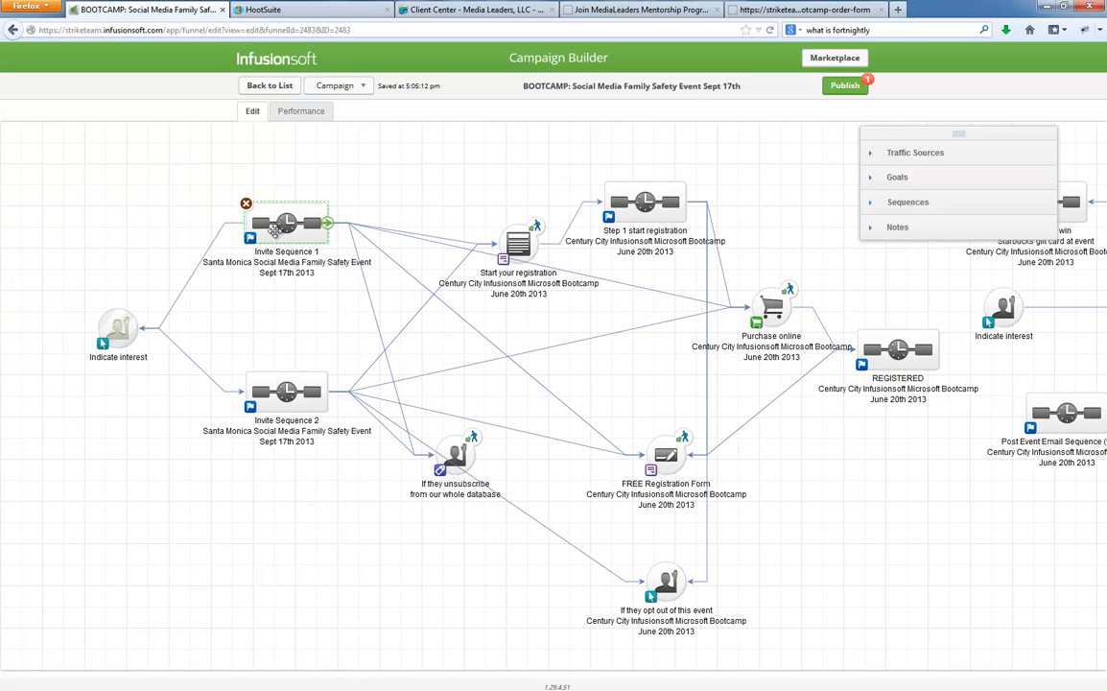
Step: Mark Invite Sequence 1 as Ready and publish the campaign
double_click(275, 230)
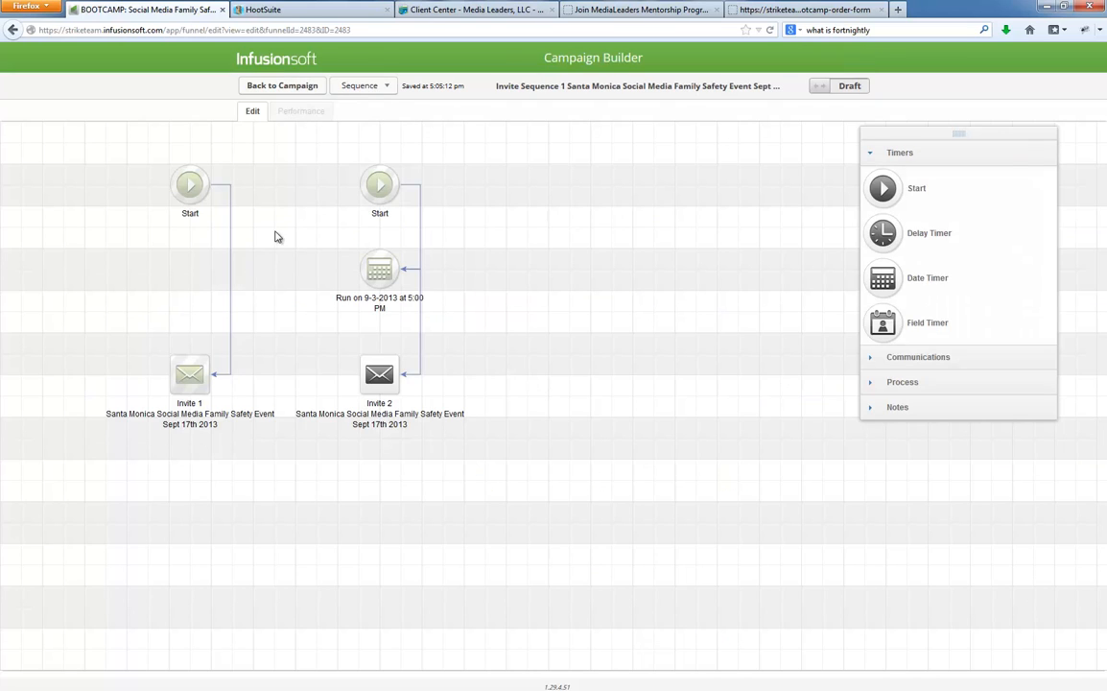
left_click(852, 87)
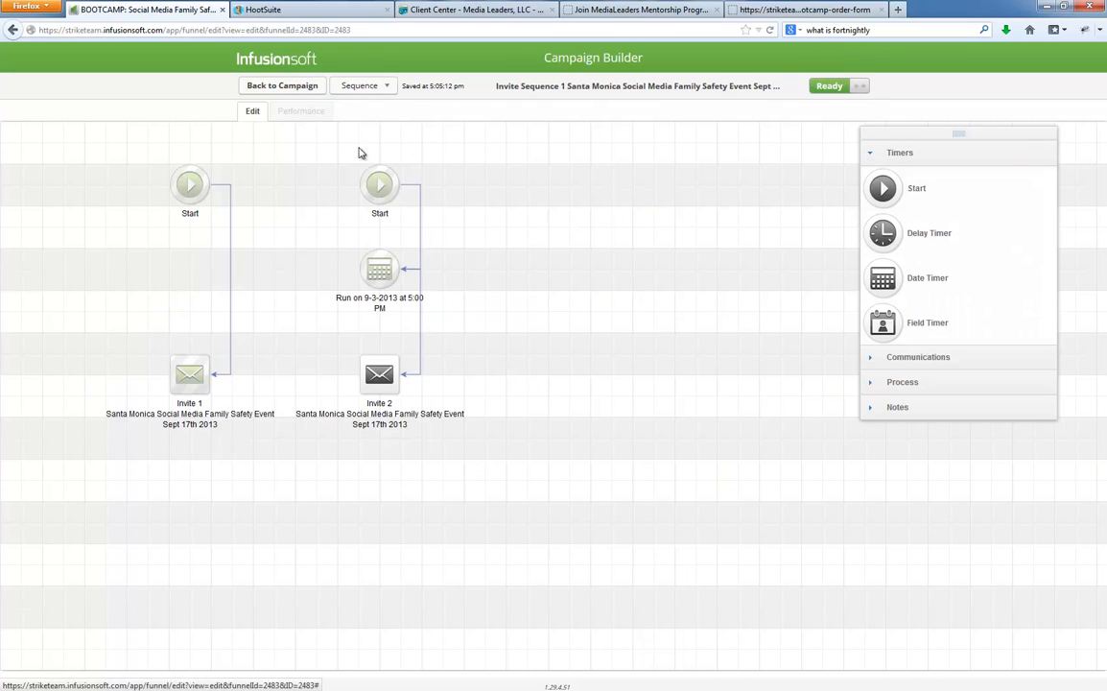
left_click(281, 87)
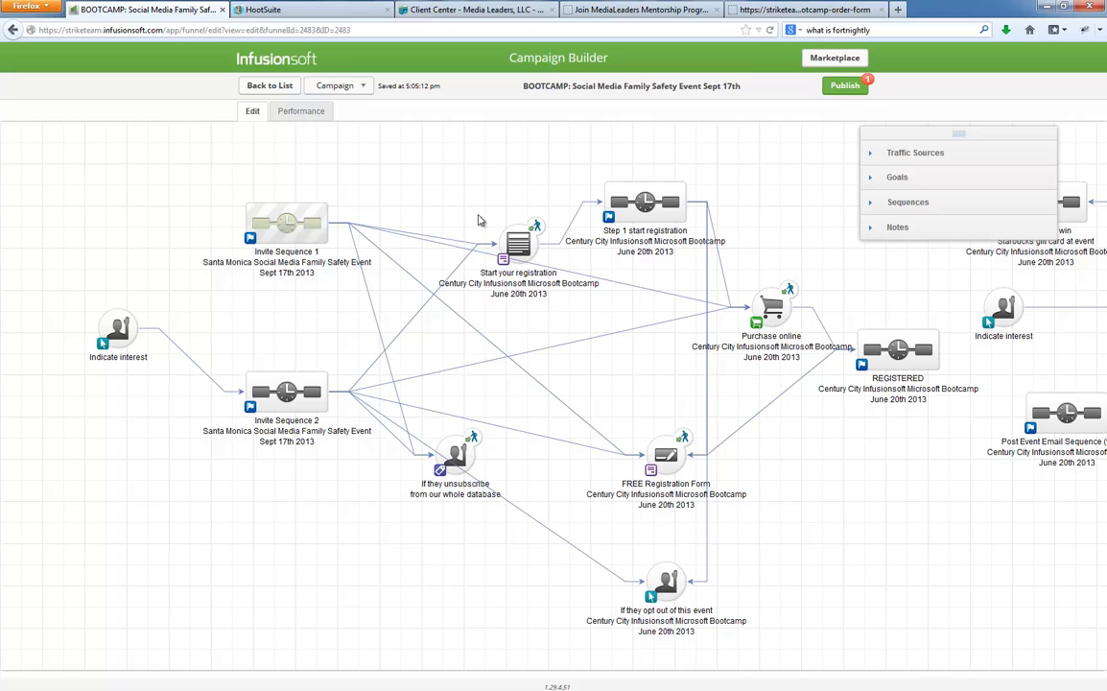
left_click(844, 86)
left_click(652, 264)
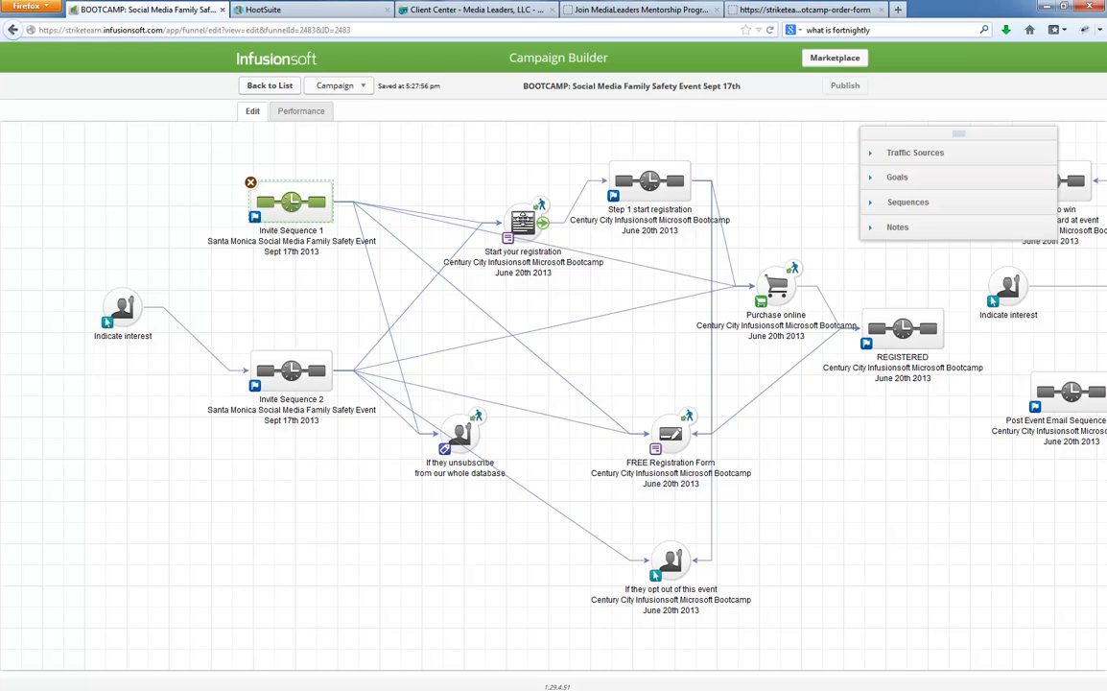
Step: Move the "Start your registration" form goal level with Invite Sequence 1 and open it
left_click_drag(527, 225, 467, 205)
left_click(292, 201)
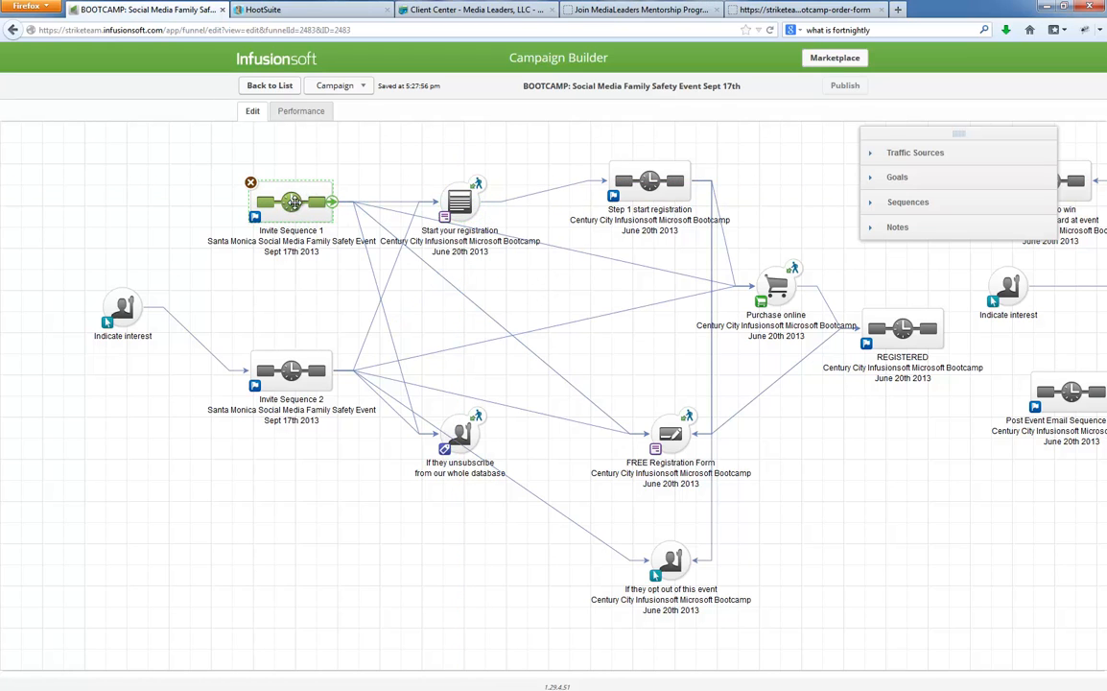
left_click(460, 201)
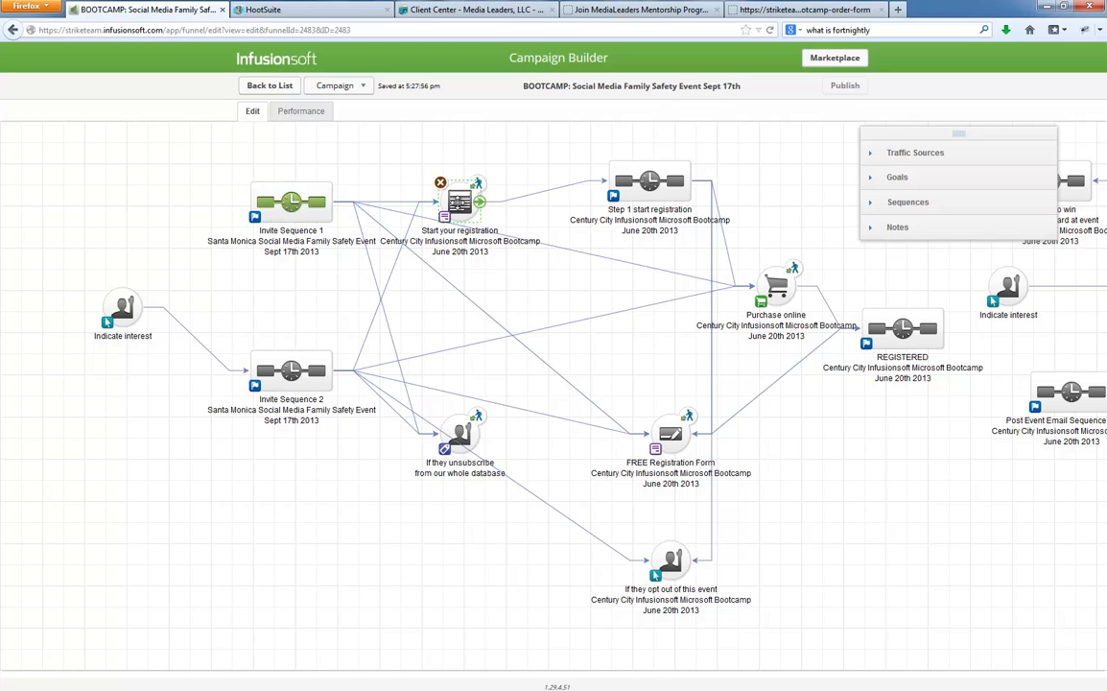
double_click(460, 201)
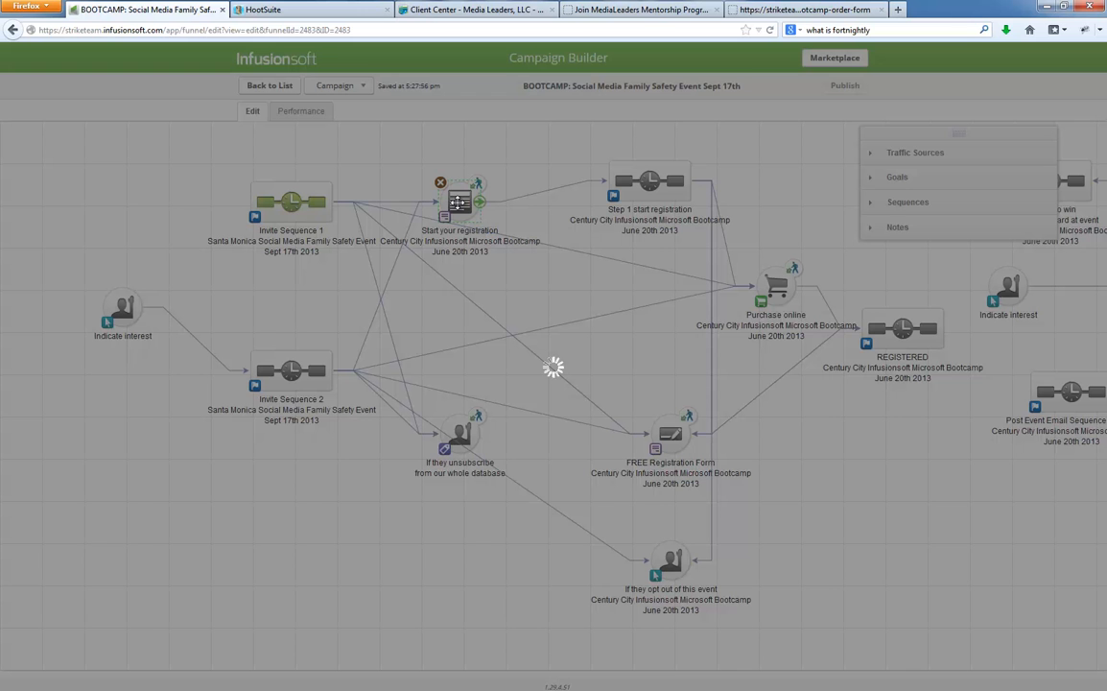
Step: Bring up the Santa Monica library family safety event page from the medialeaders.com events list and view its registration form
left_click(587, 8)
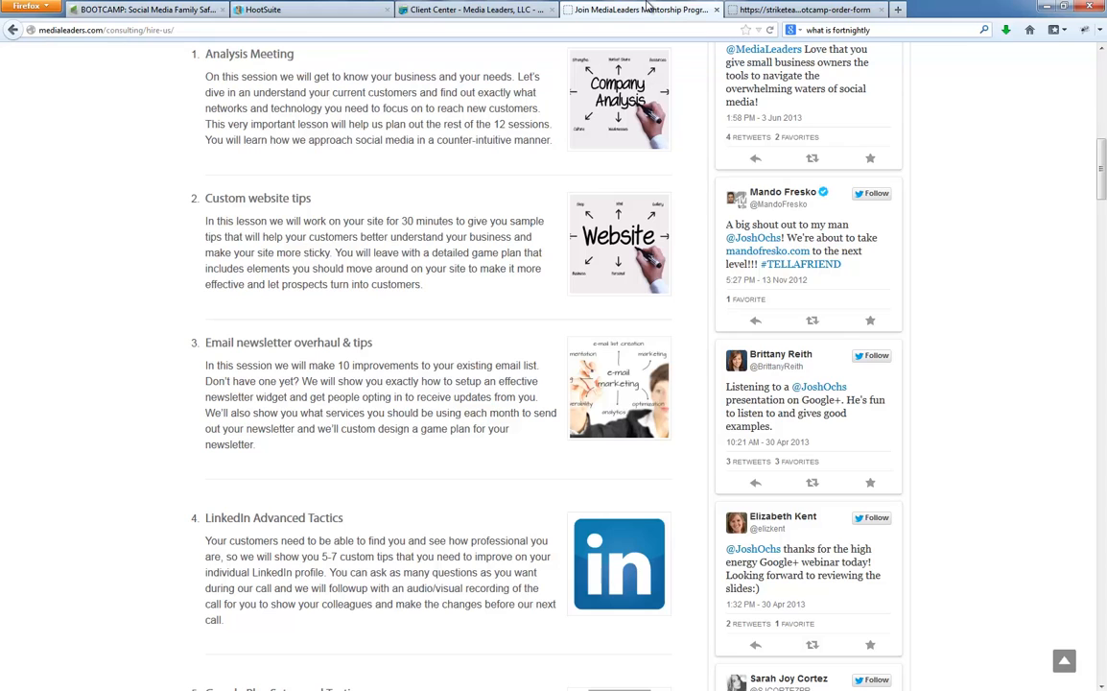
scroll(290, 315, "up", 10)
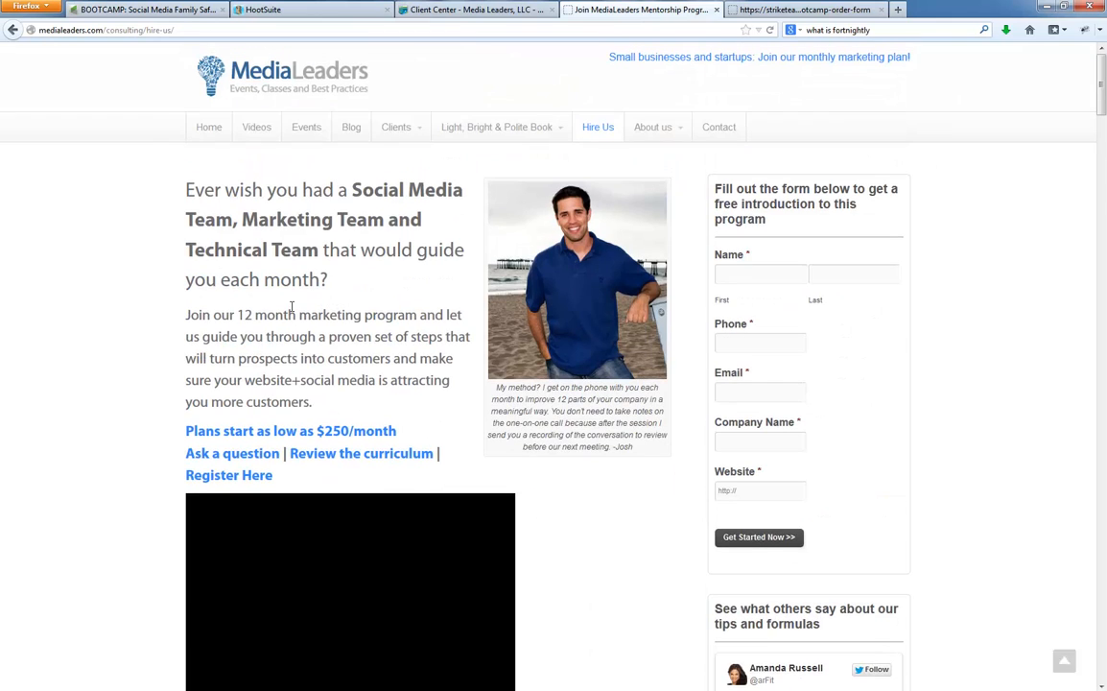
left_click(323, 134)
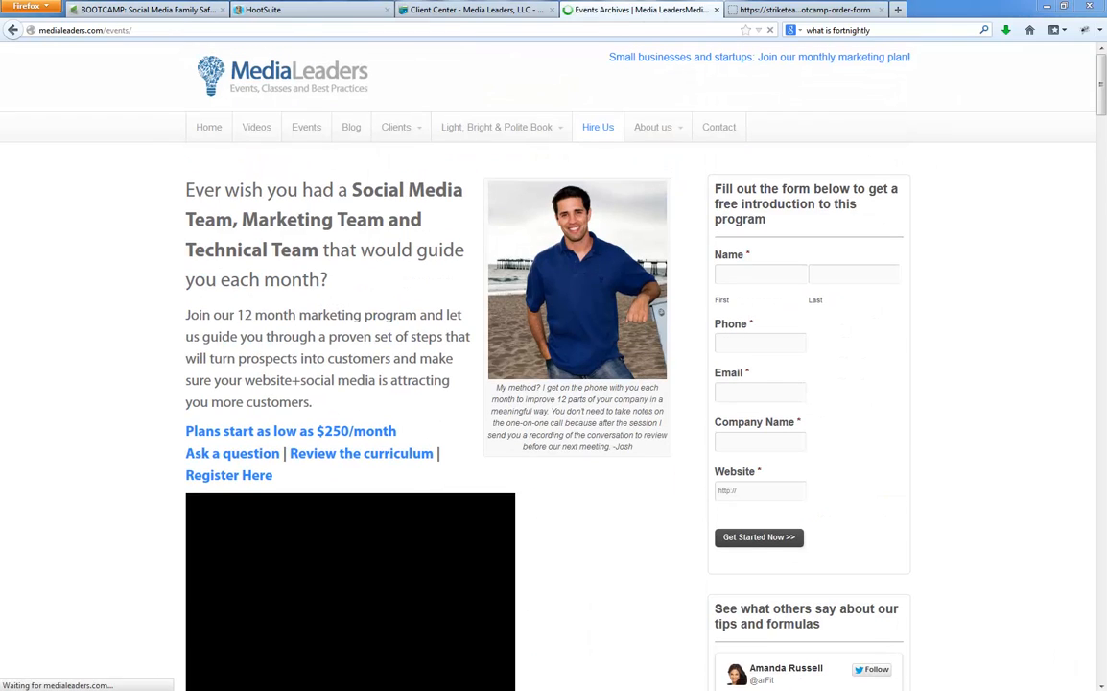
left_click(515, 223)
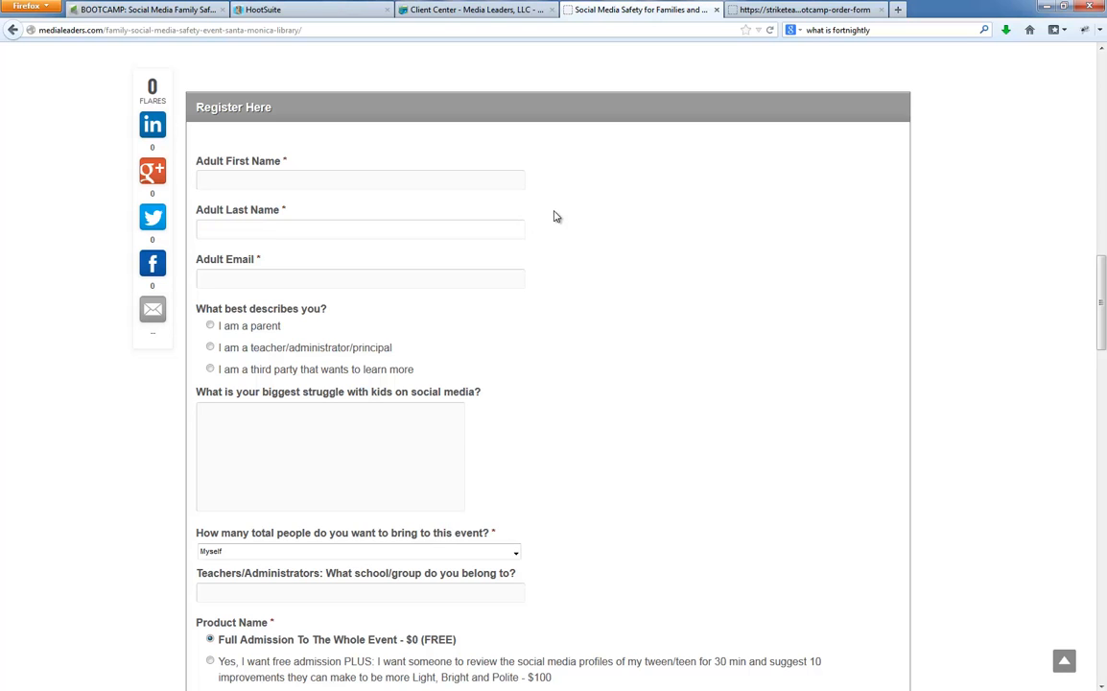
Step: Return to the Infusionsoft registration web form and open the settings of its Company field
left_click(154, 7)
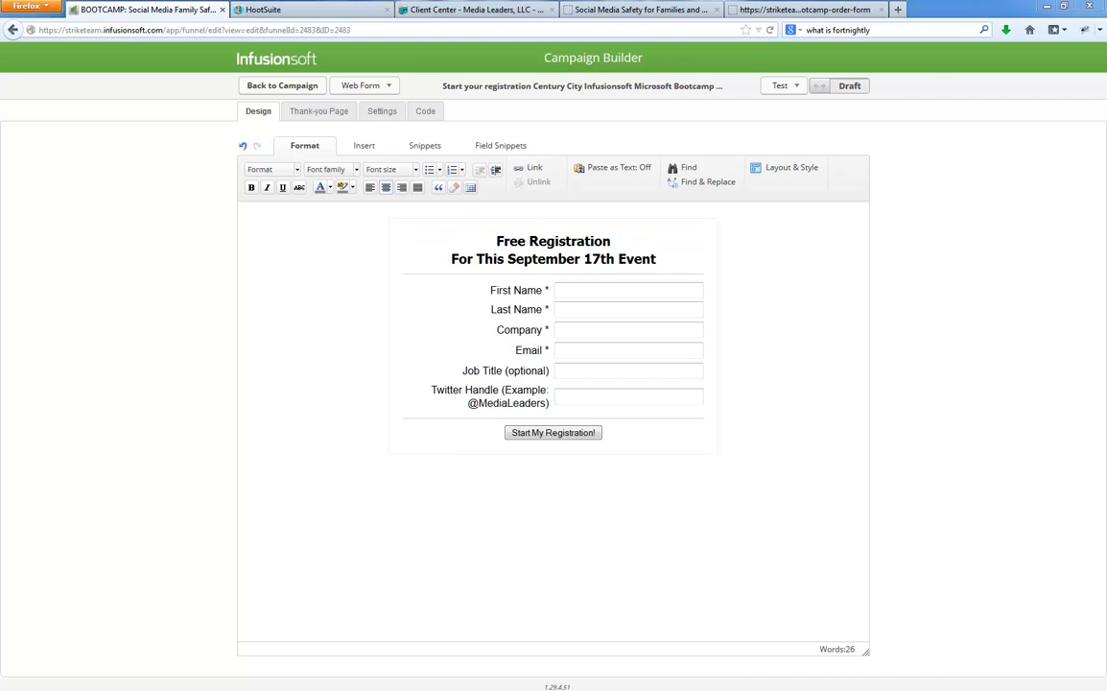
double_click(534, 330)
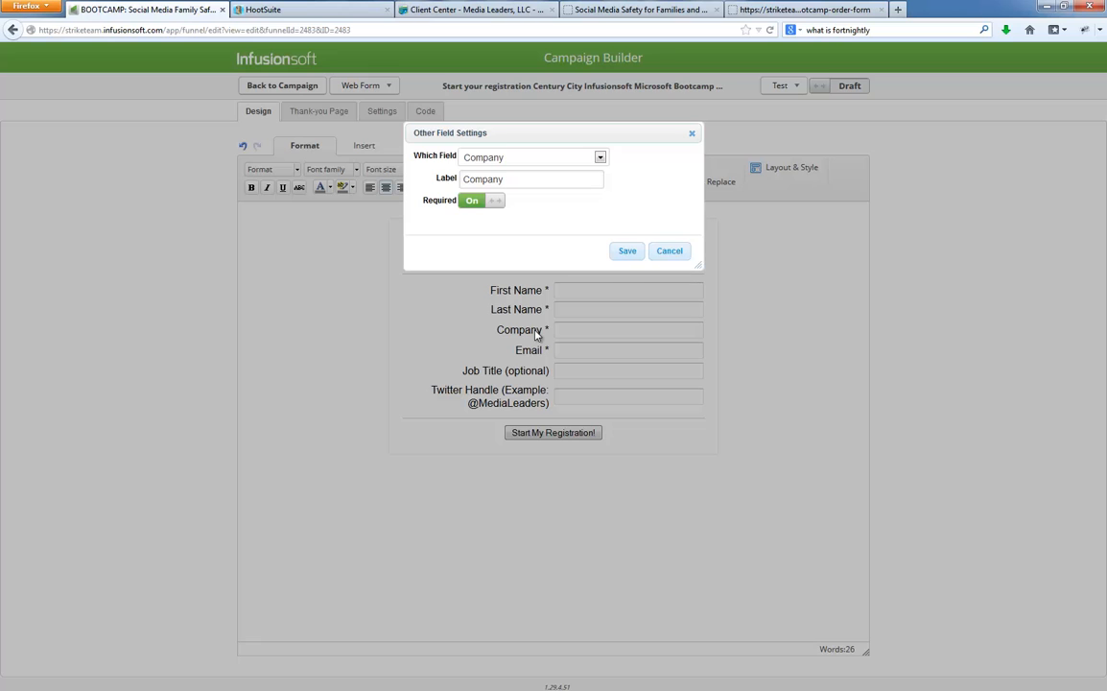
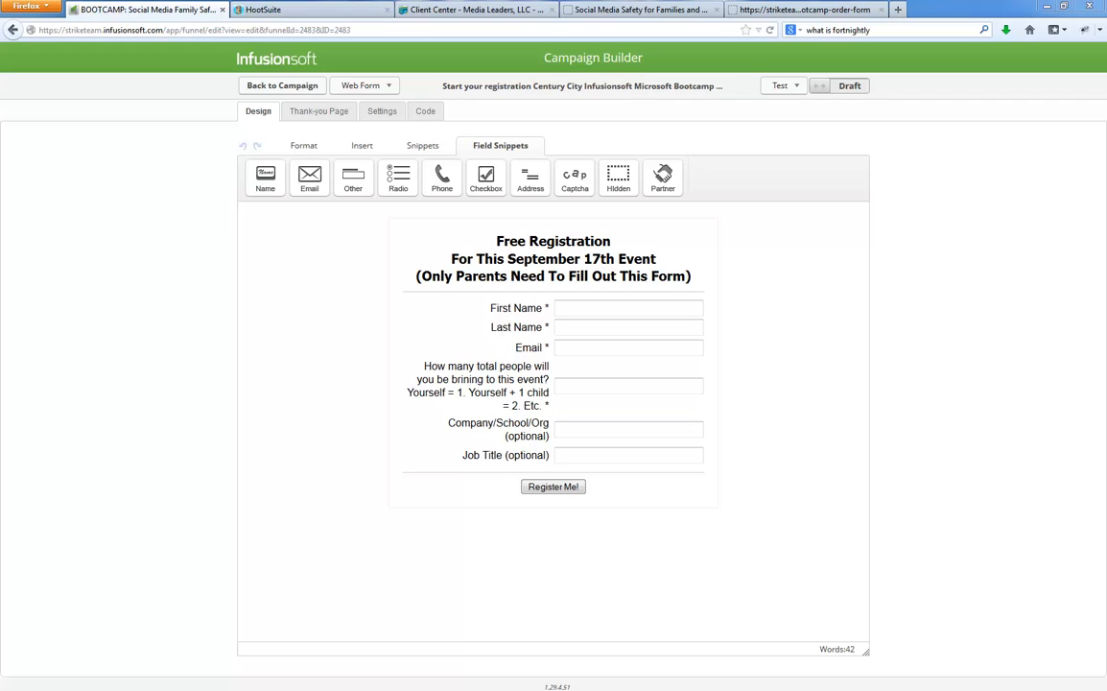
left_click(320, 112)
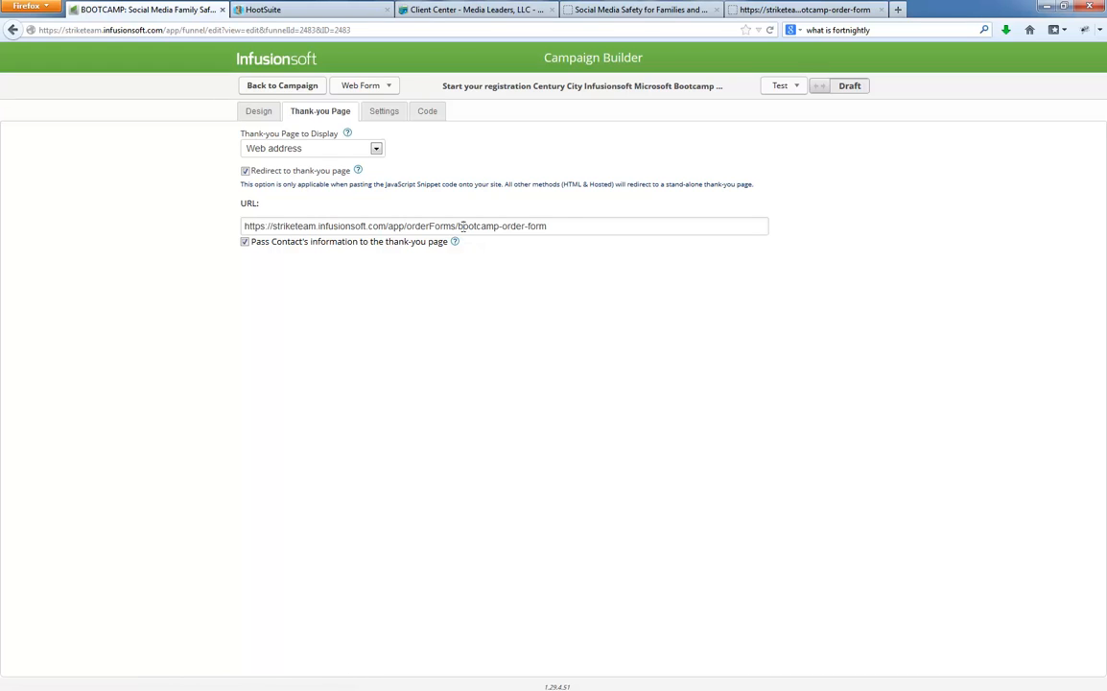
left_click(572, 225)
left_click_drag(547, 225, 233, 224)
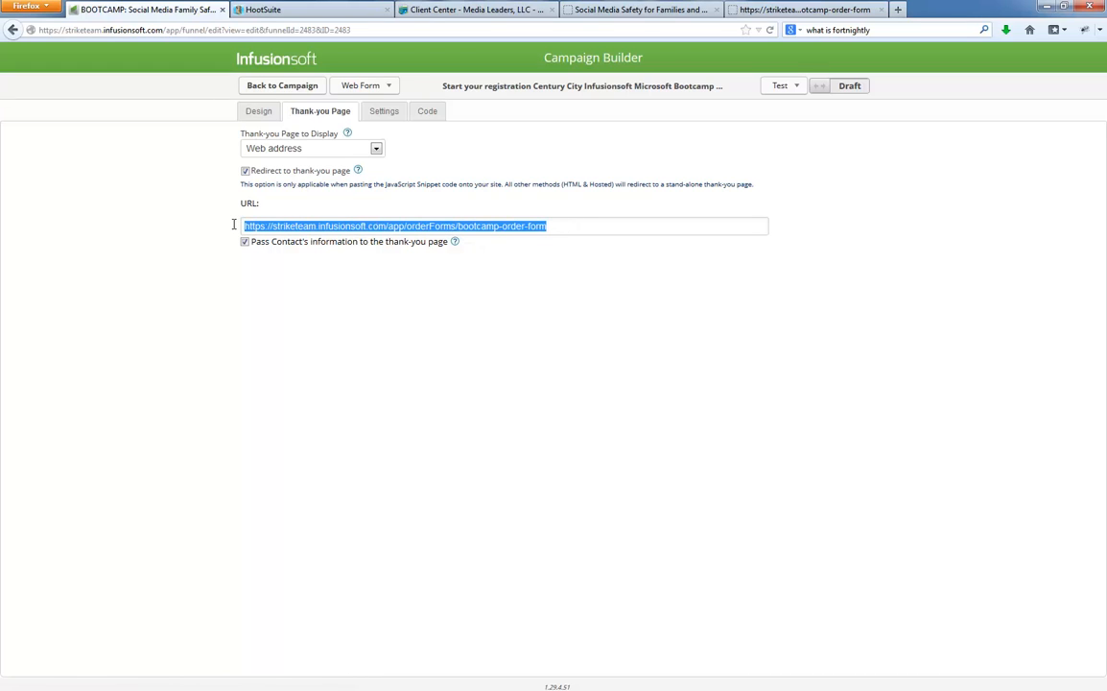
type("http://medialeaders.com/registered/")
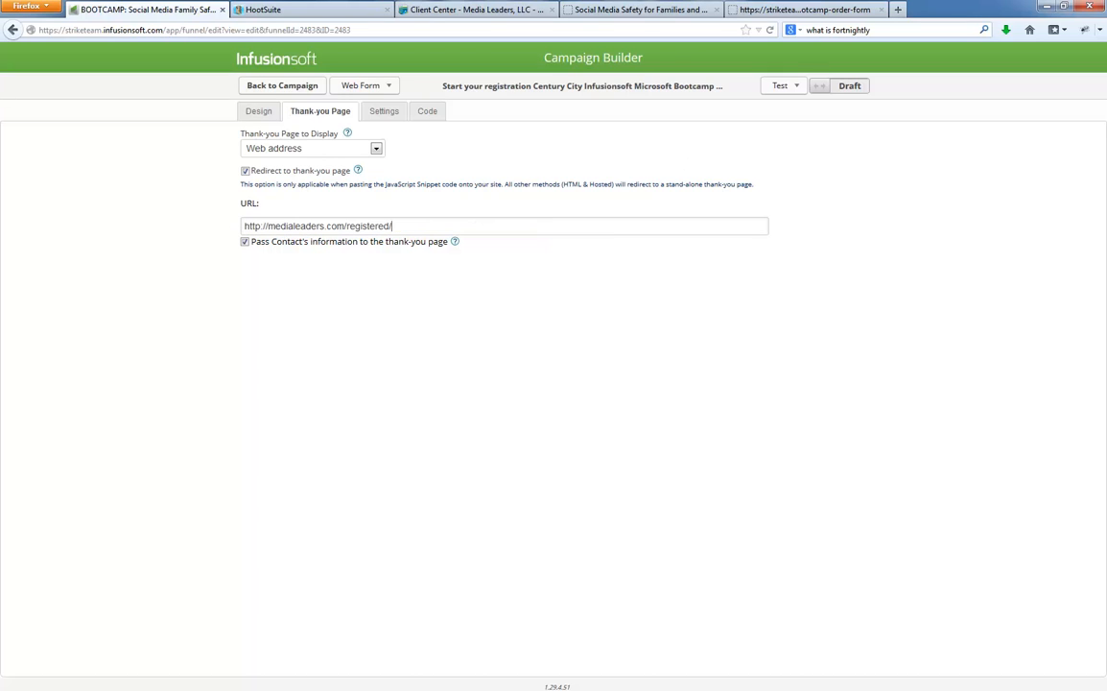
Step: Switch to Chrome and review the next steps on the medialeaders.com/registered/ page, including the sharing, Google Plus, Uber and LinkedIn group sections
left_click_drag(1106, 8, 351, 1)
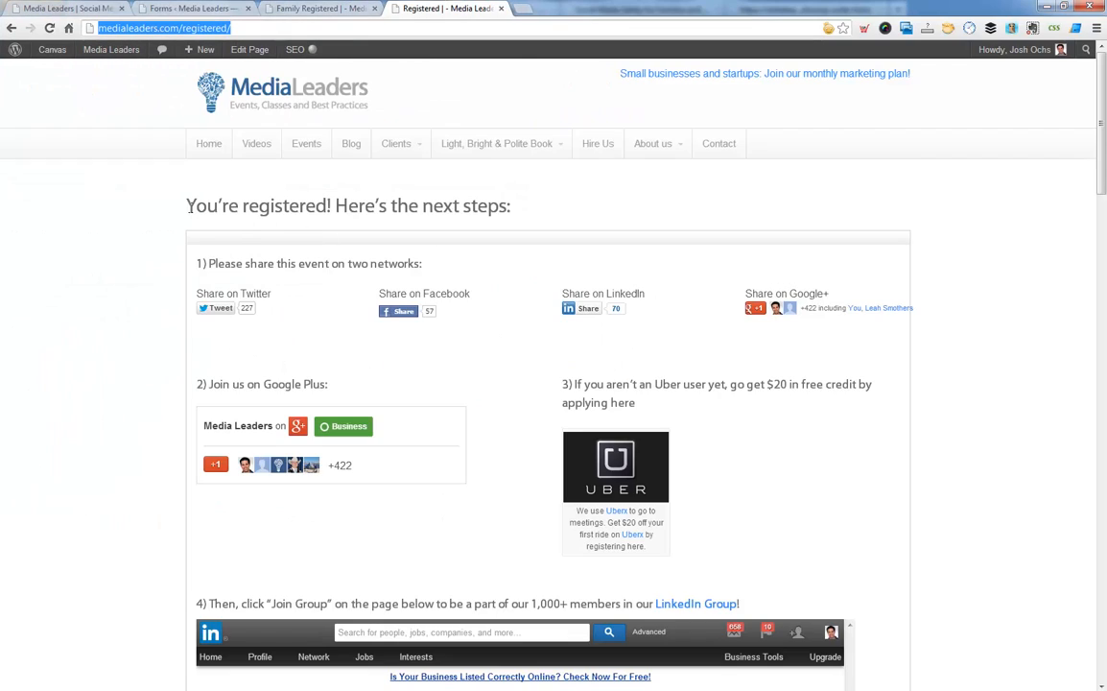
left_click(454, 215)
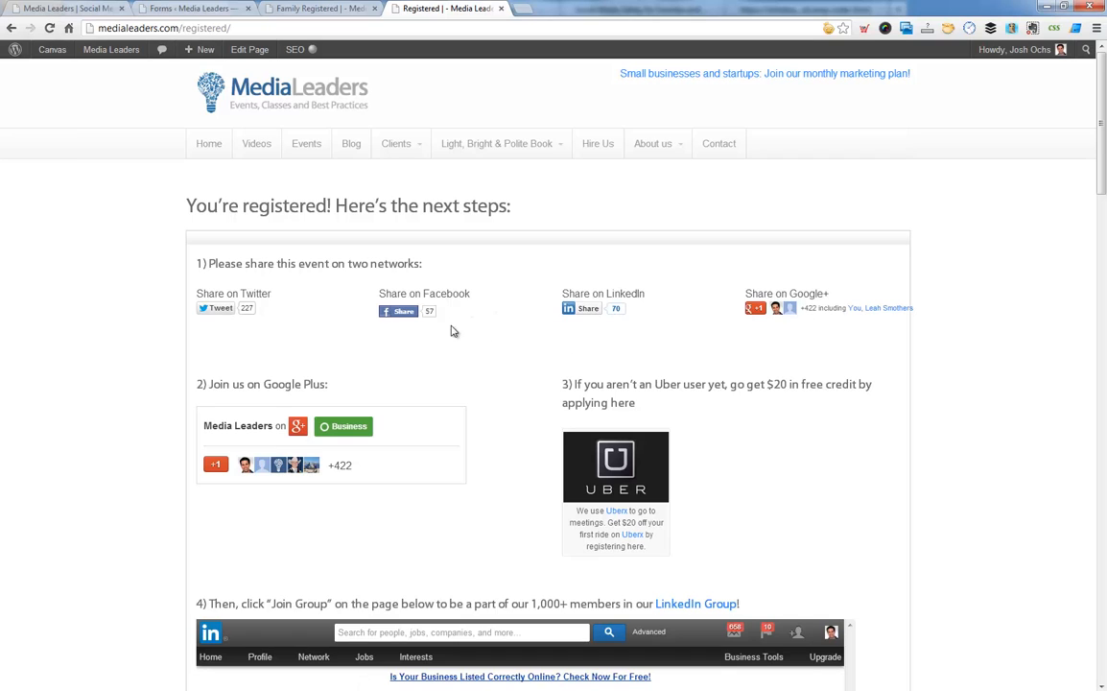
left_click(332, 430)
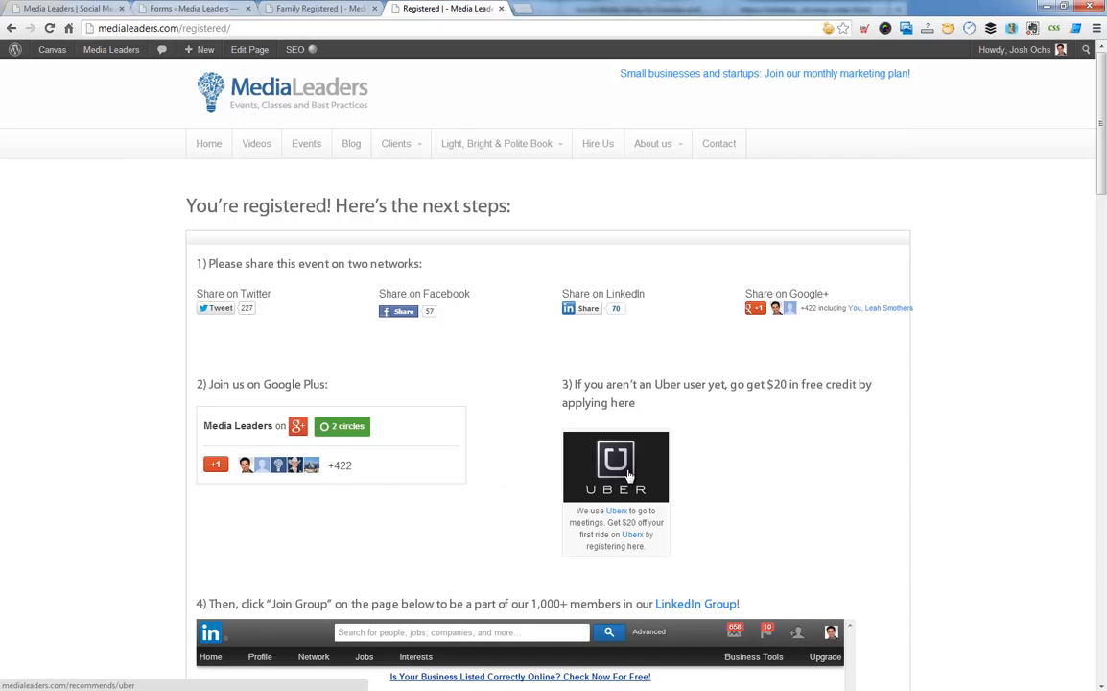
left_click_drag(674, 414, 566, 385)
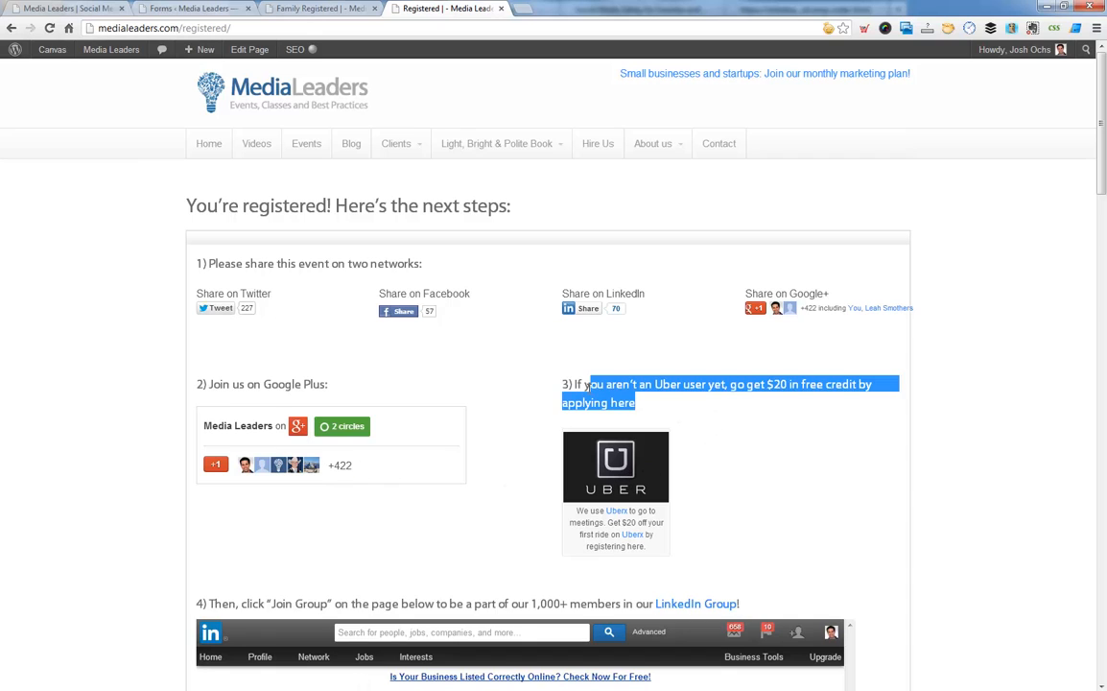
left_click(566, 385)
scroll(531, 396, "down", 3)
scroll(518, 403, "down", 1)
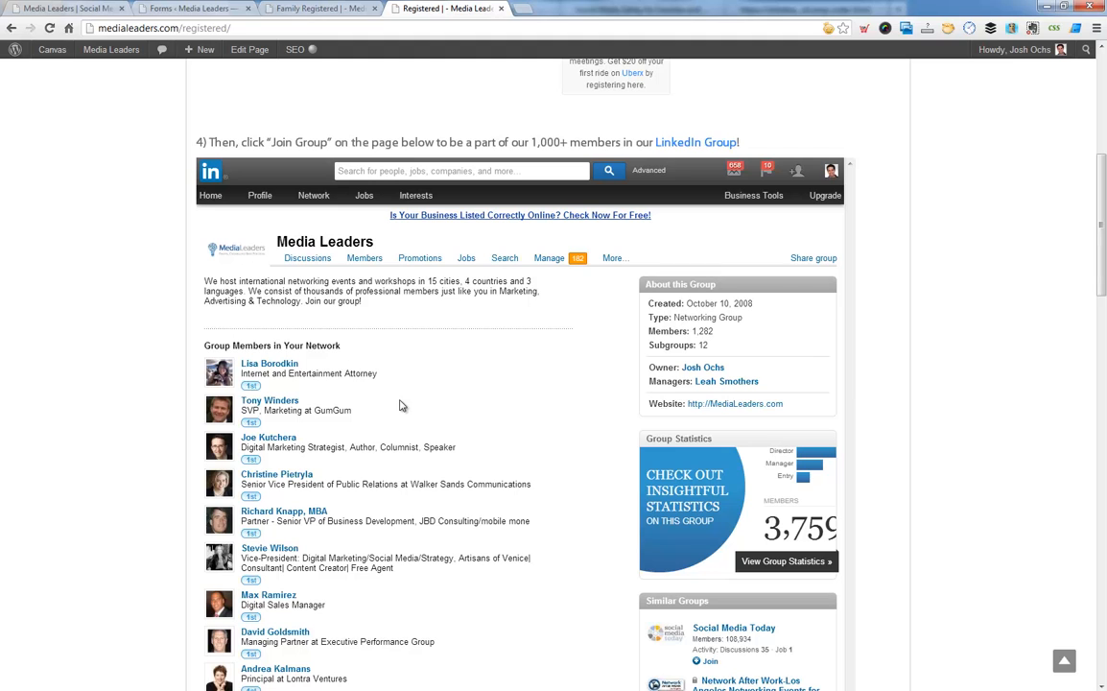
left_click_drag(690, 331, 732, 334)
scroll(936, 368, "up", 4)
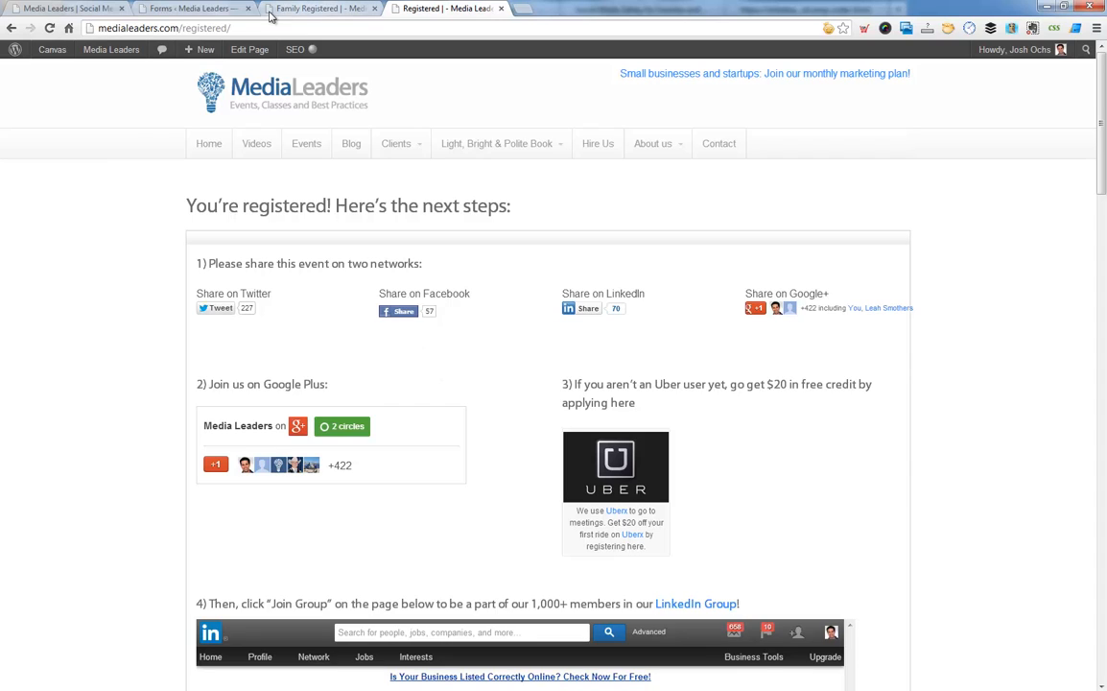
left_click_drag(183, 27, 246, 28)
Step: Review the Family Registered page's confirmation heading, parent membership offer and upgrade text
left_click(288, 8)
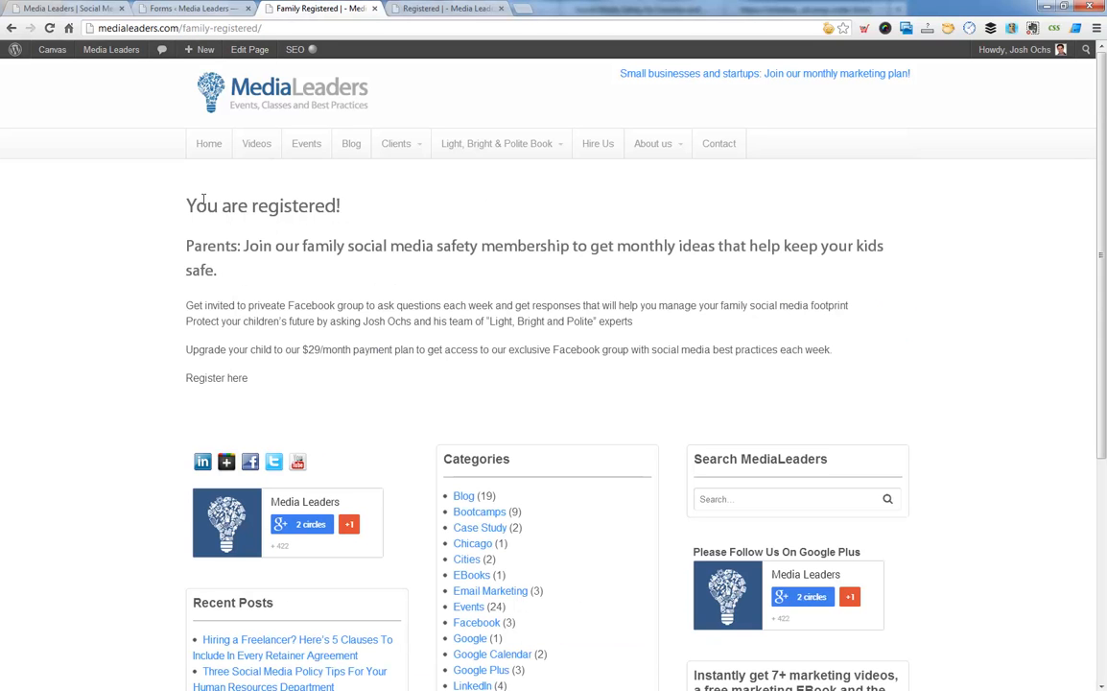
left_click_drag(182, 206, 349, 201)
left_click(319, 185)
left_click_drag(176, 210, 304, 268)
left_click(304, 270)
triple_click(184, 247)
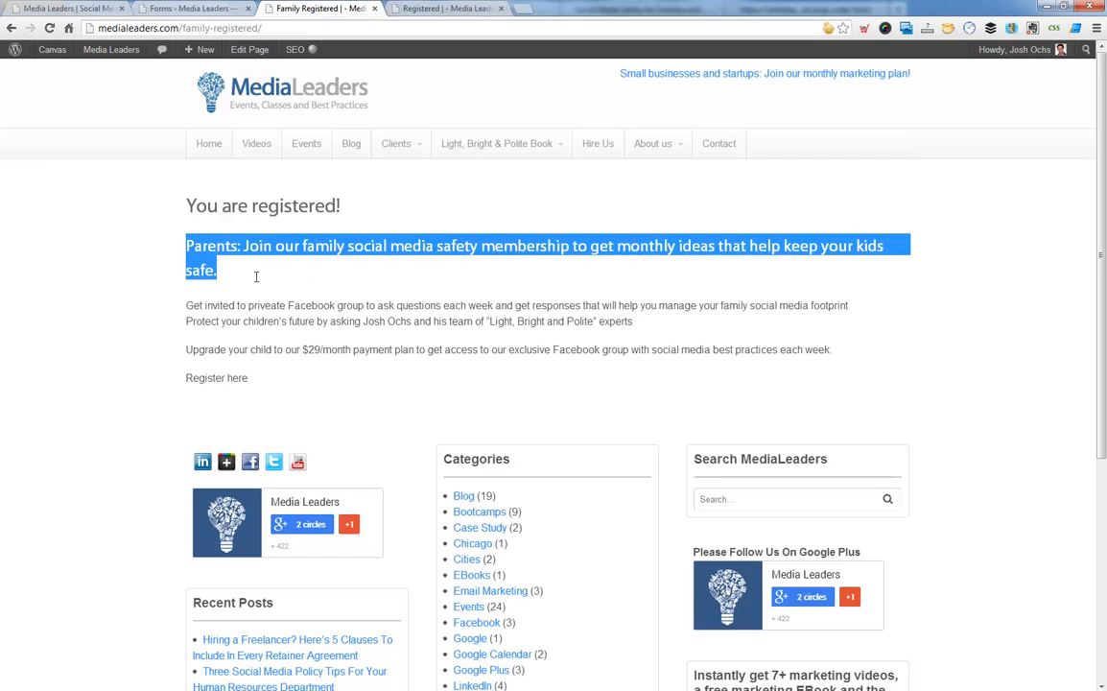
left_click(294, 247)
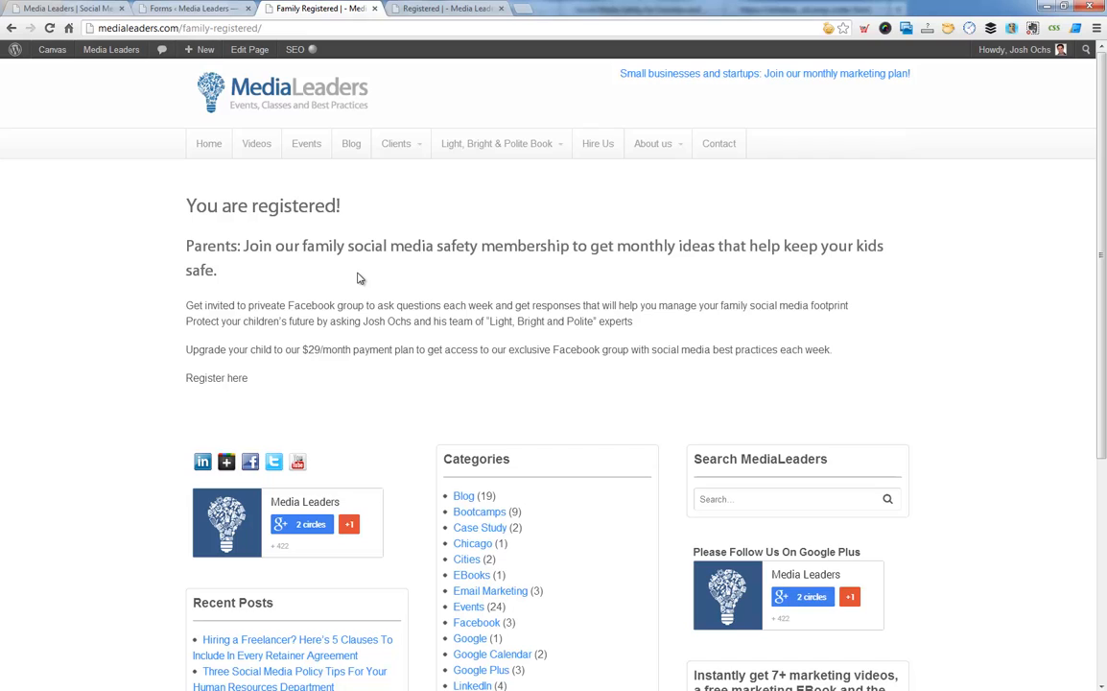
triple_click(182, 247)
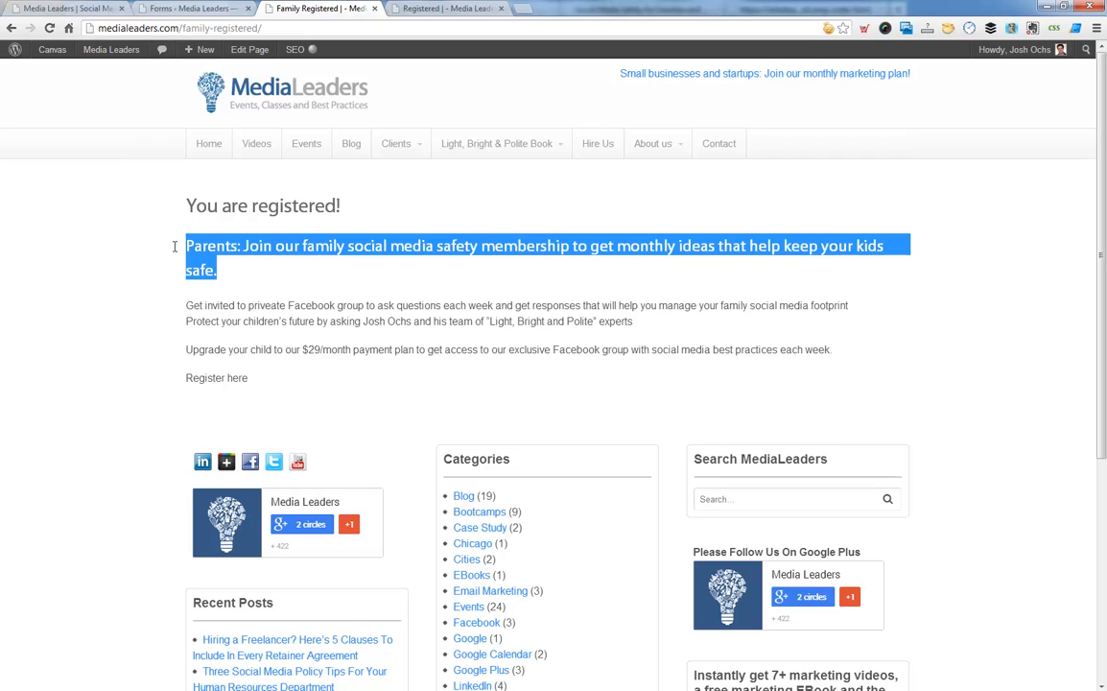
left_click(176, 252)
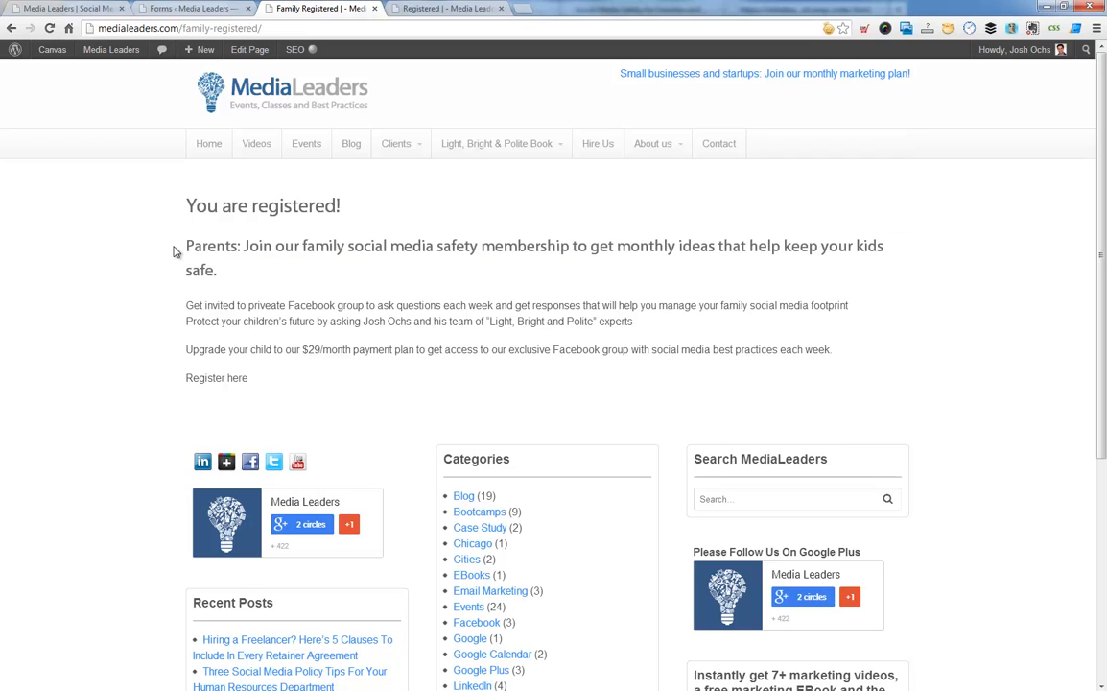
left_click_drag(182, 349, 292, 376)
left_click(292, 376)
left_click(283, 29)
key("ctrl+c")
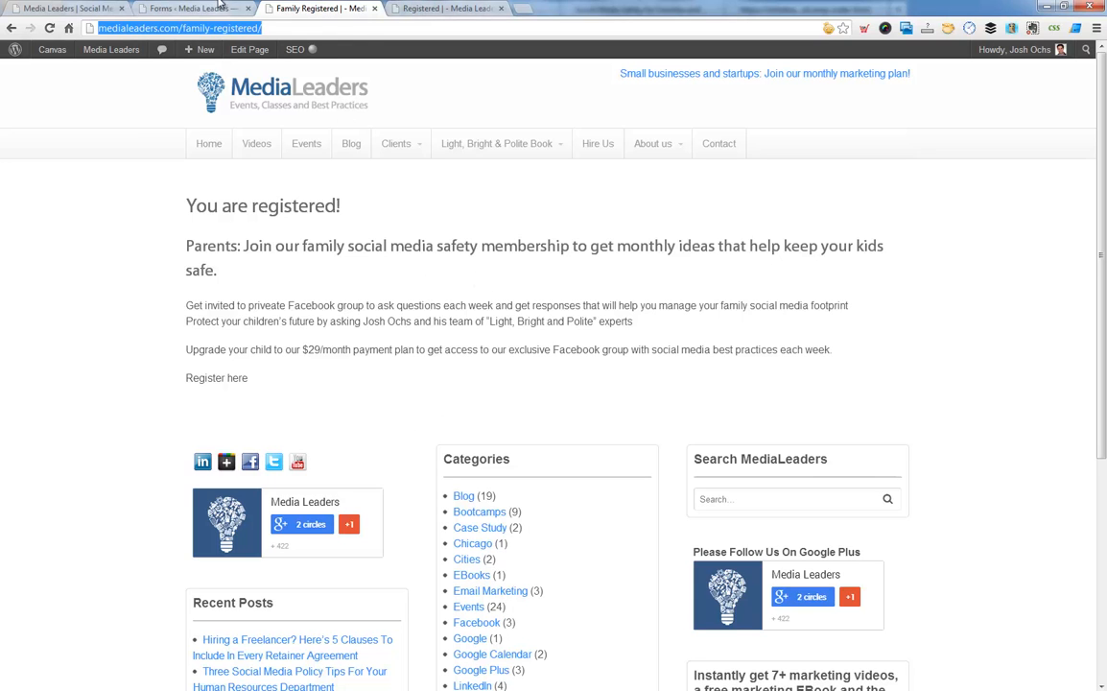
left_click_drag(610, 6, 1084, 51)
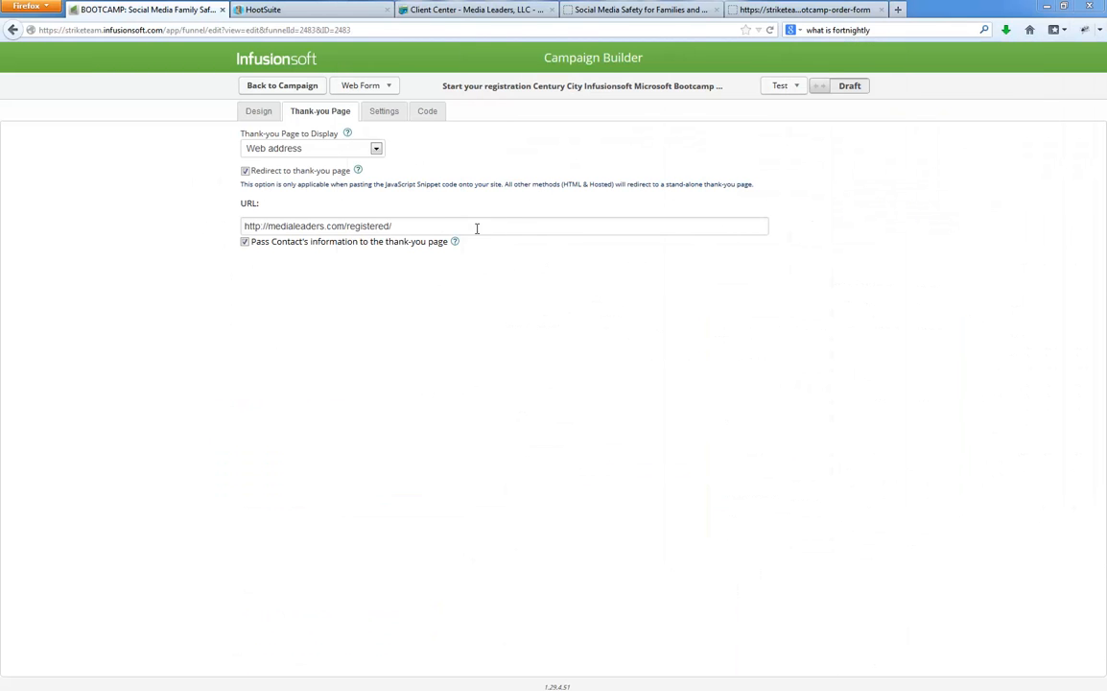
left_click_drag(398, 225, 217, 225)
key("ctrl+v")
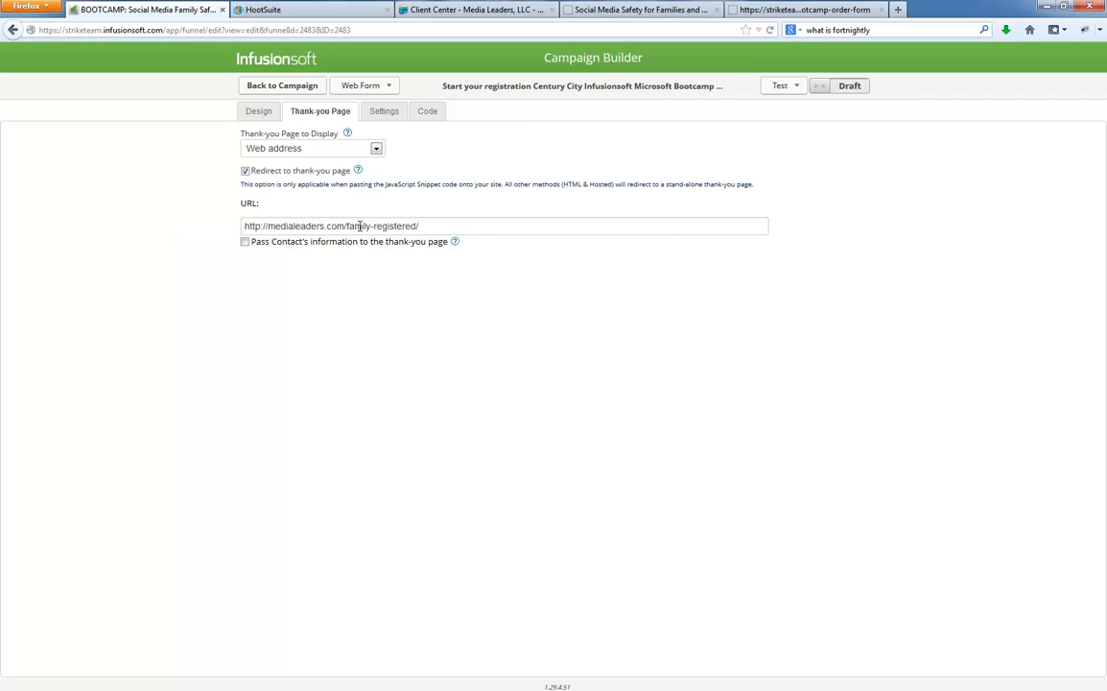
Step: Change the form's notification email subject to "New registration for Family Safety Sept 7th Event"
left_click(390, 117)
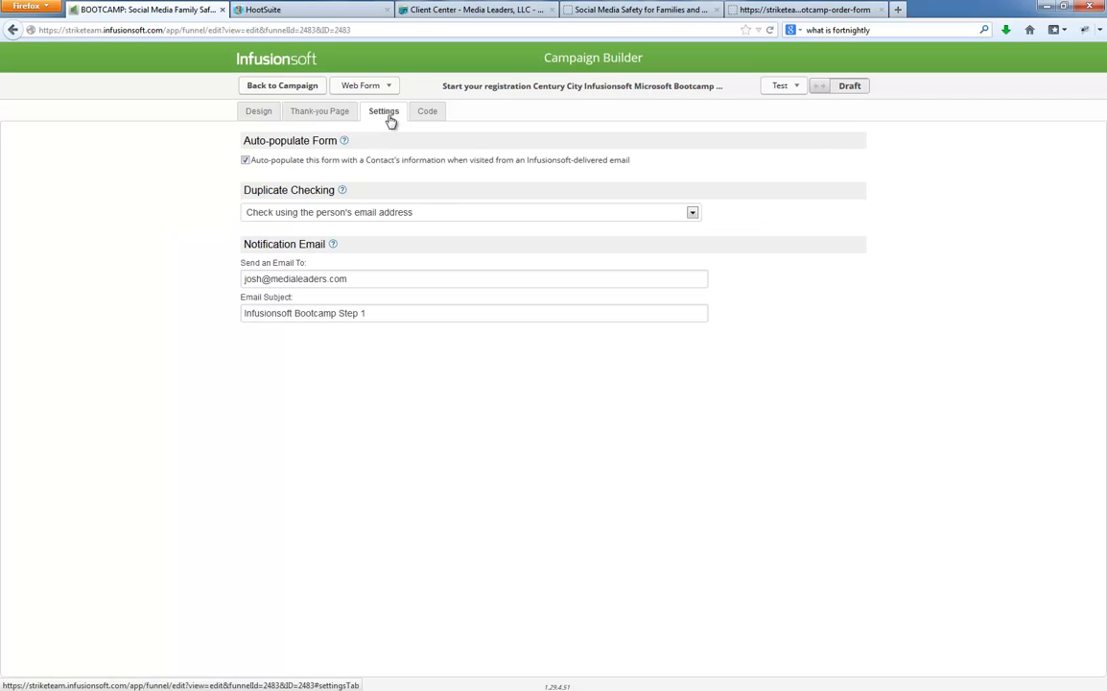
left_click_drag(387, 313, 170, 307)
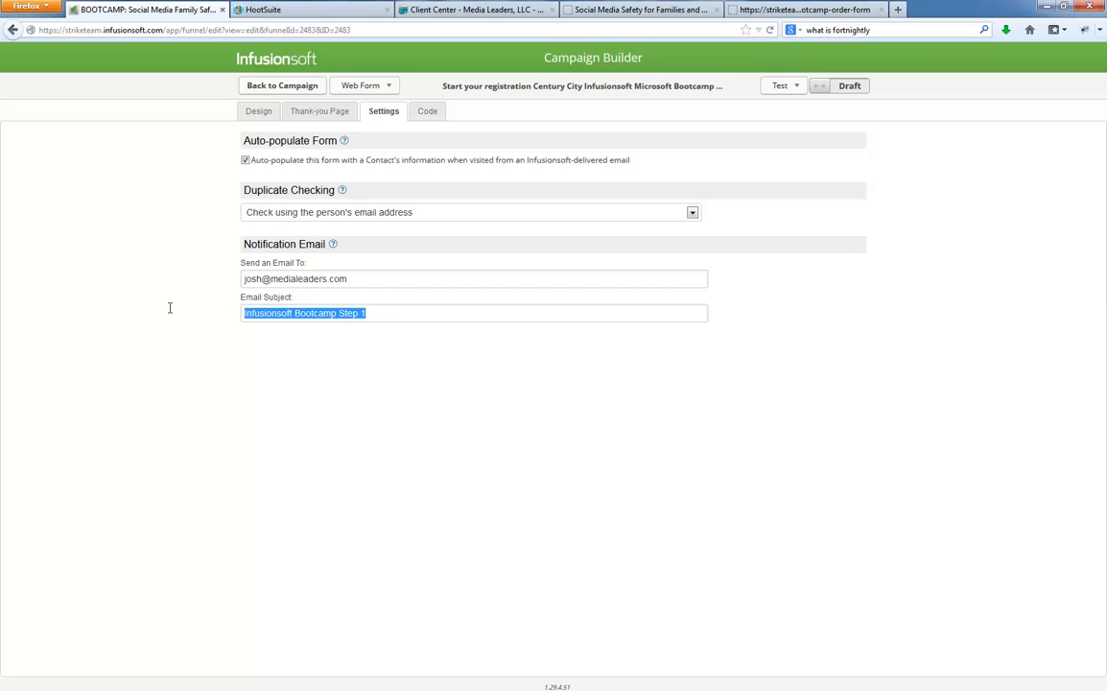
type("New")
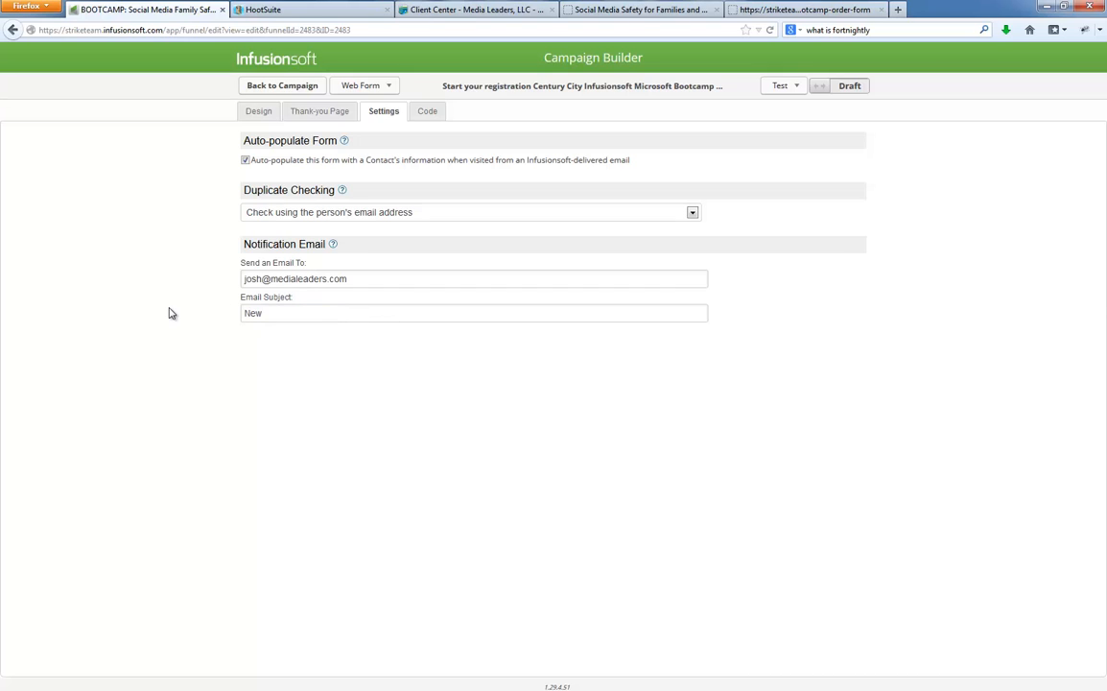
type(" registration for Family Safety ")
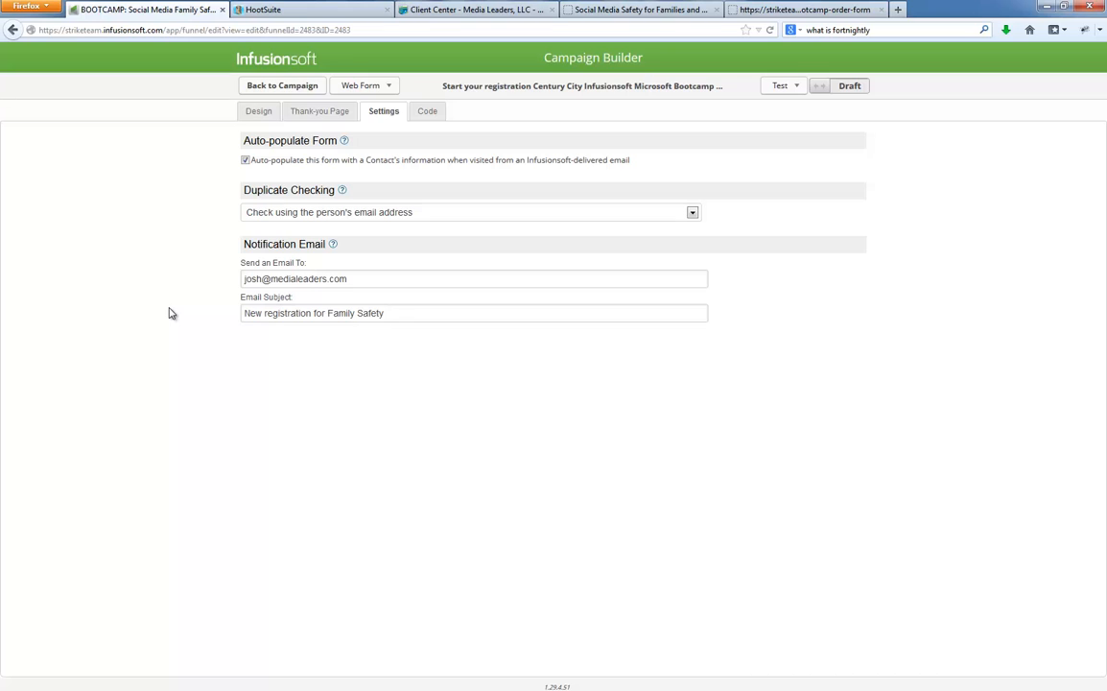
type("Sept 7th Event")
Step: Copy the web form's complete Javascript Snippet embed code
left_click(427, 112)
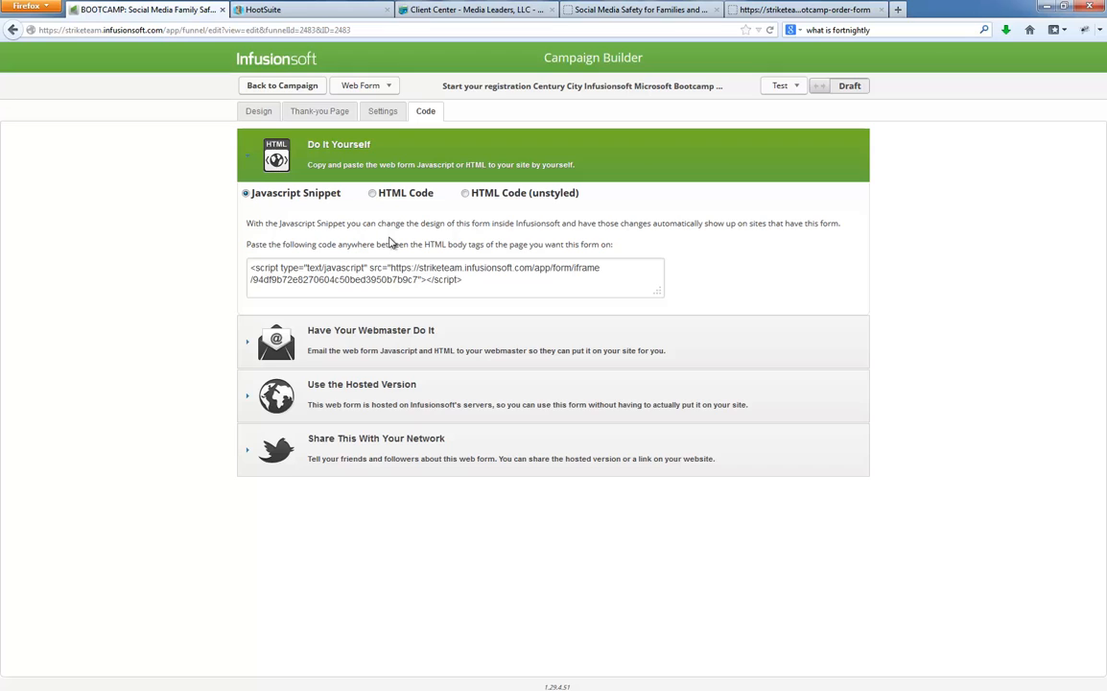
left_click_drag(462, 280, 219, 250)
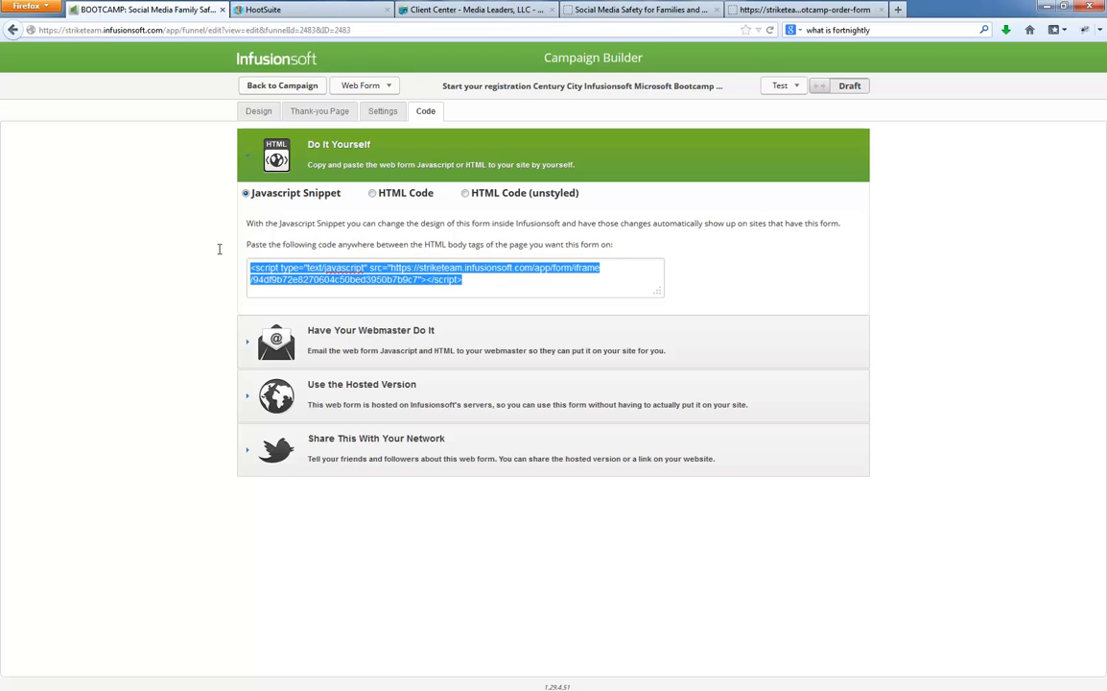
left_click(293, 281)
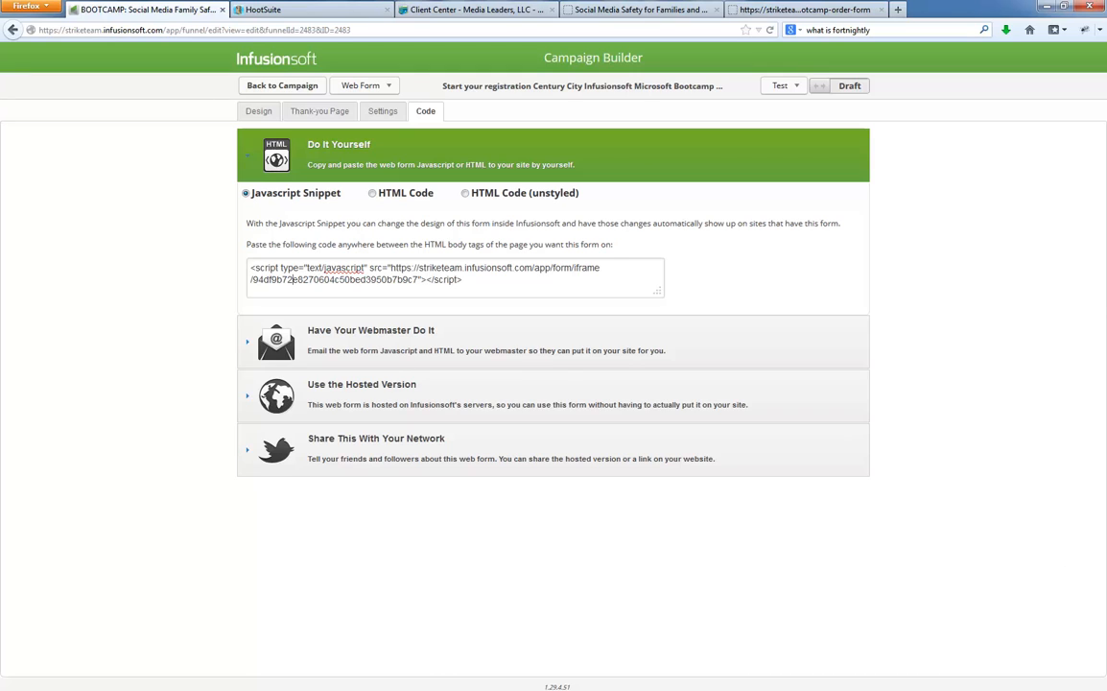
left_click_drag(464, 280, 249, 262)
key("ctrl+c")
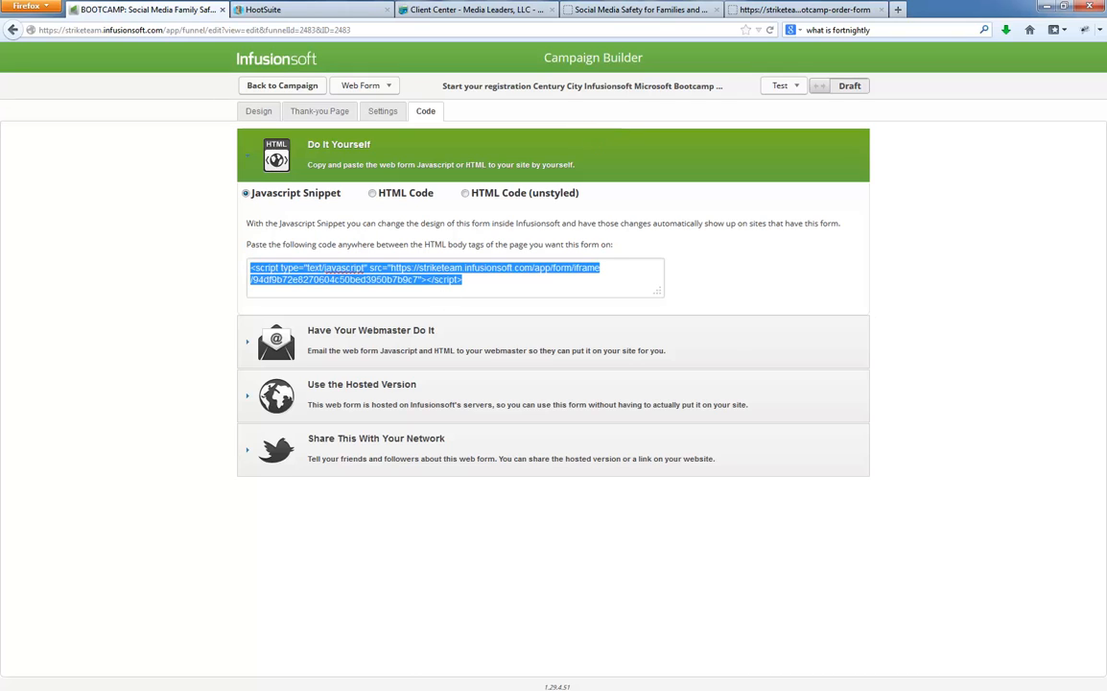
Step: Switch to Chrome and bring up the Sept. 17th Santa Monica family safety post's code in the WordPress editor
key("alt+Tab")
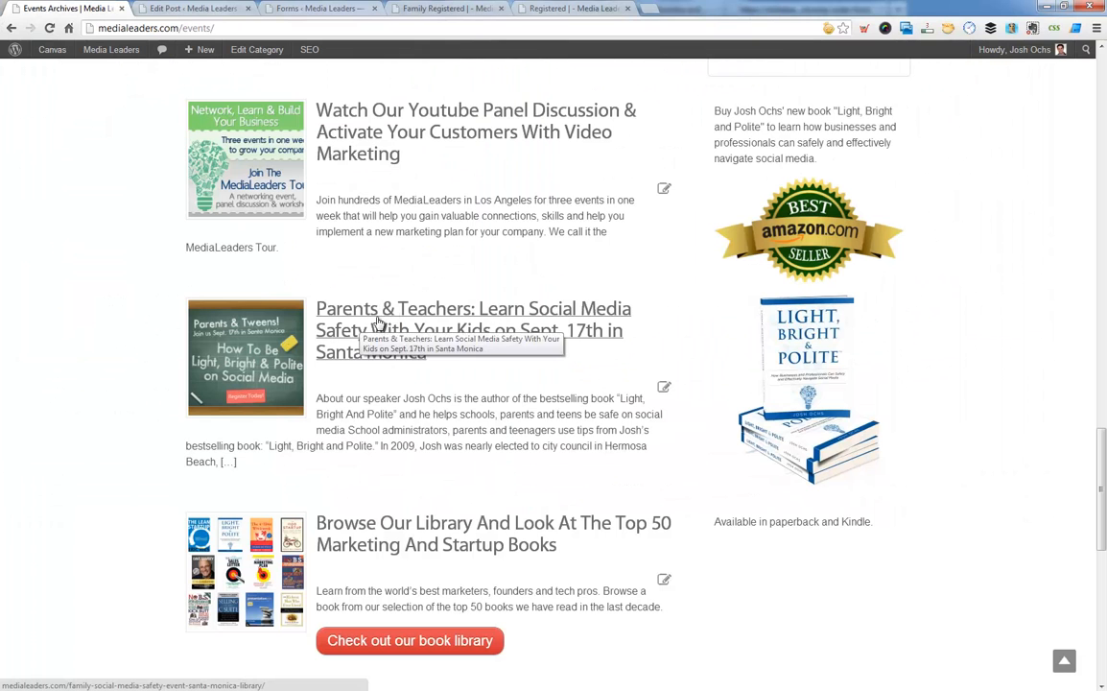
left_click(195, 7)
scroll(239, 331, "down", 5)
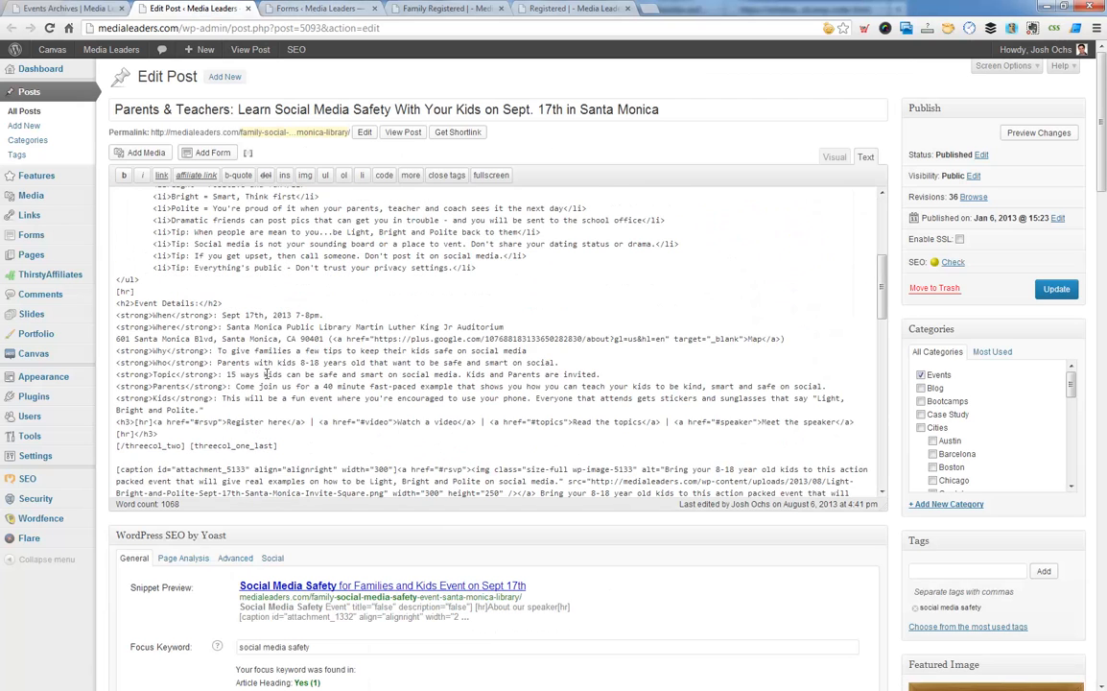
scroll(266, 374, "down", 2)
Step: Replace the gravityform shortcode inside the post's Register Here box with the copied Infusionsoft Javascript snippet and update the post
key("ctrl+f")
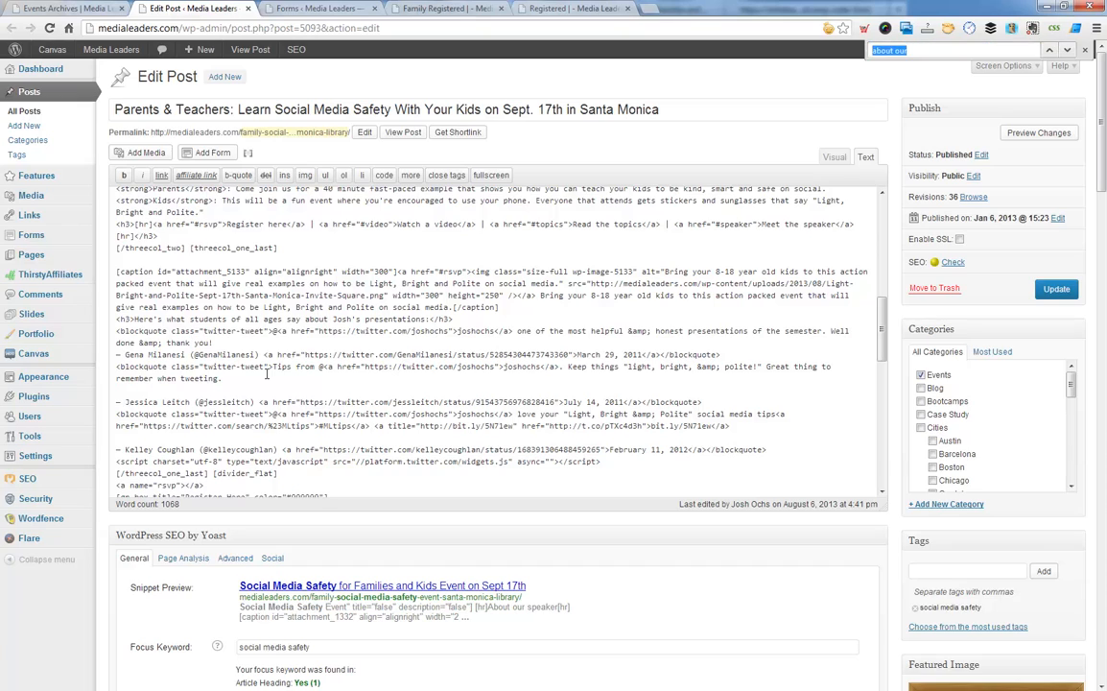
type("foerm")
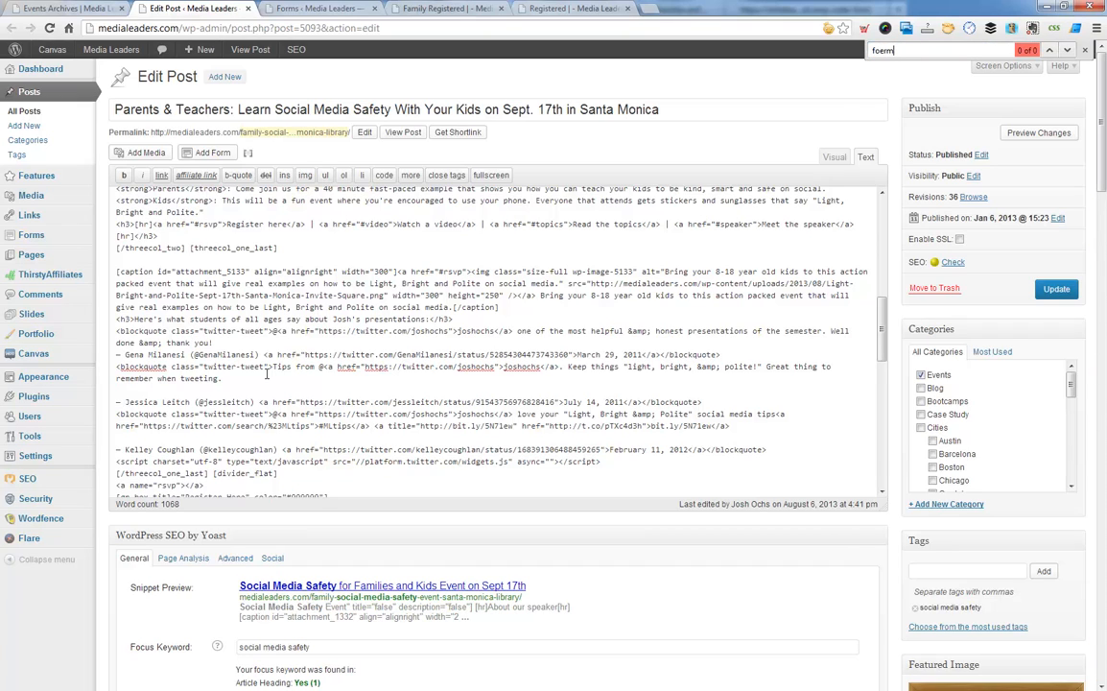
key("BackSpace")
key("BackSpace")
key("BackSpace")
type("rm")
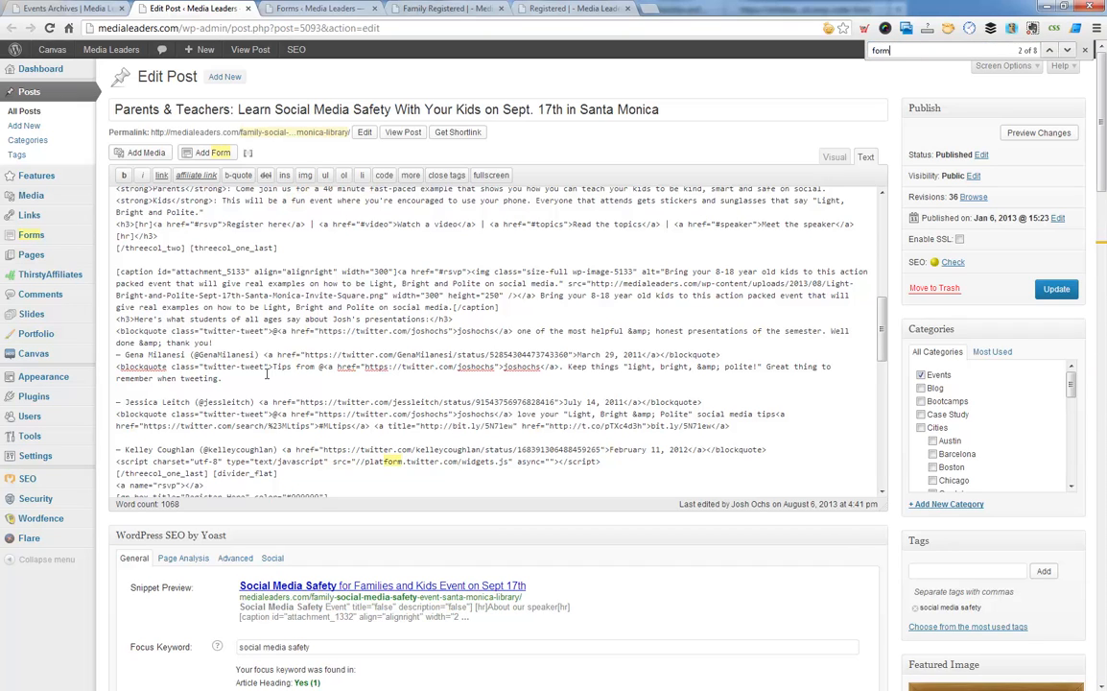
key("Return")
key("Return")
key("Return")
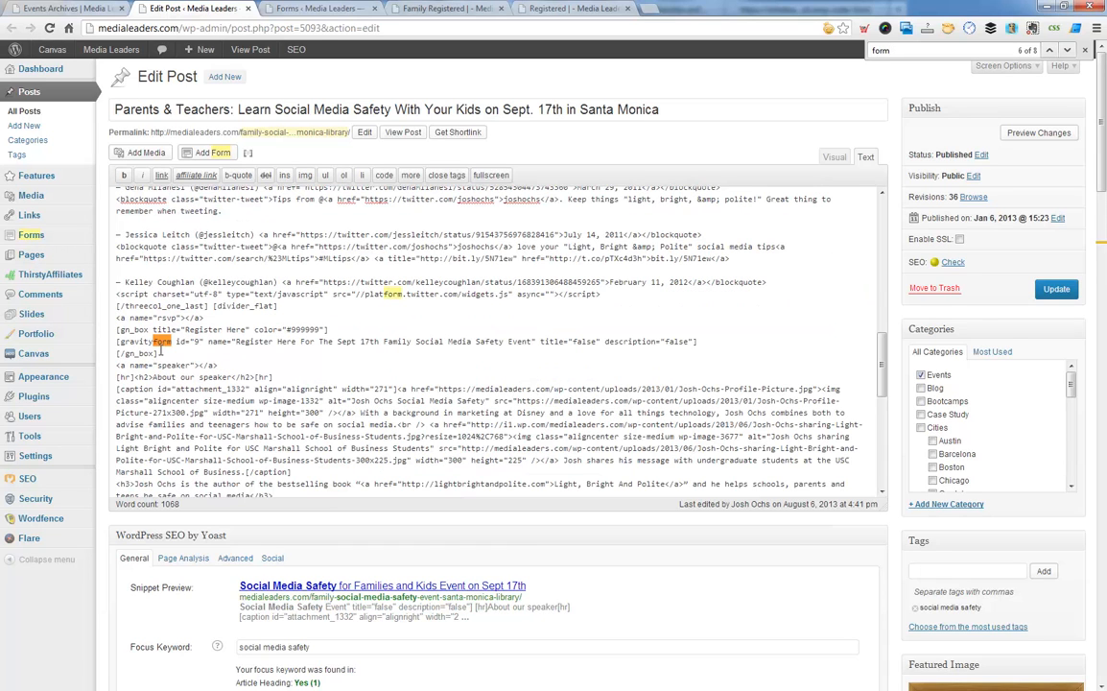
left_click_drag(116, 341, 734, 338)
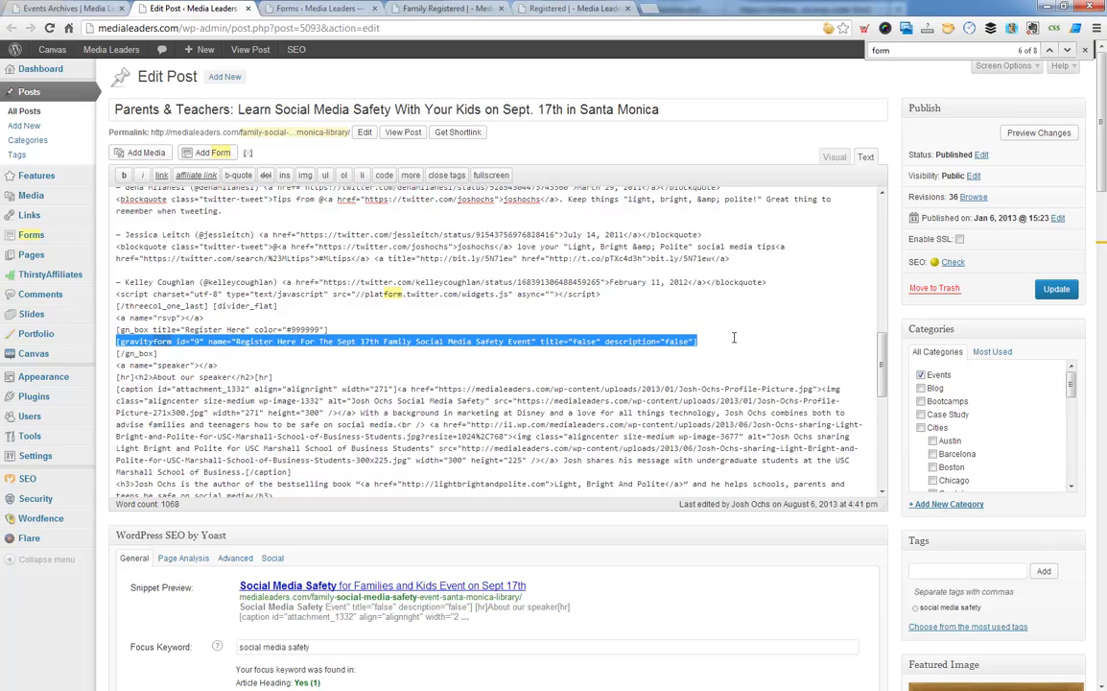
key("ctrl+v")
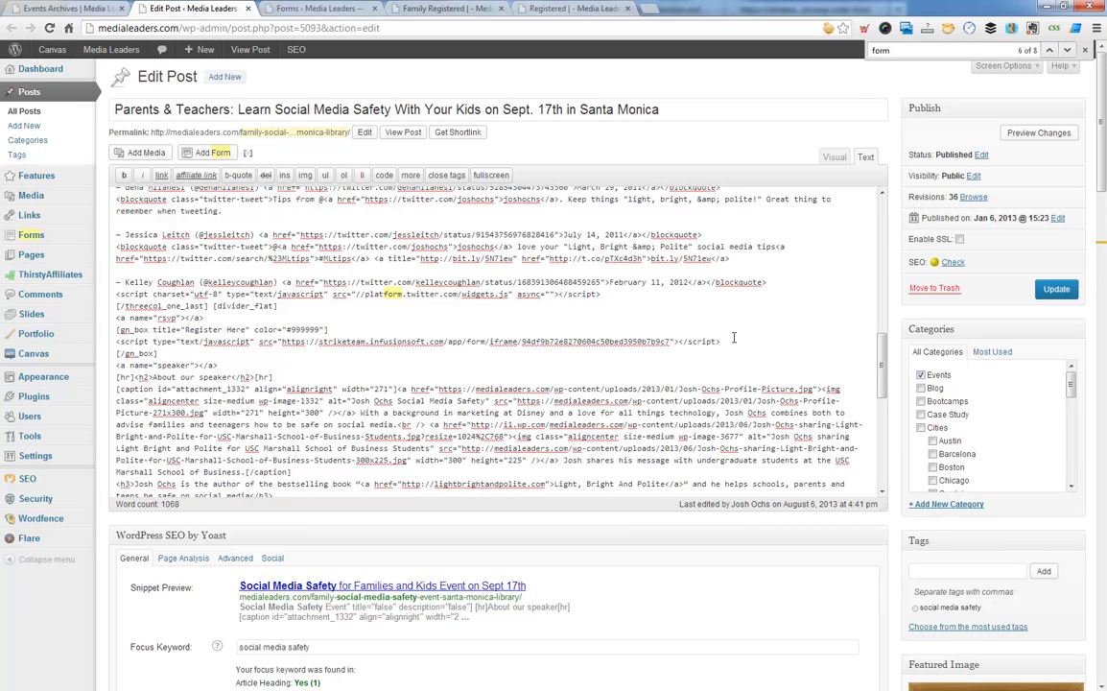
left_click(1058, 290)
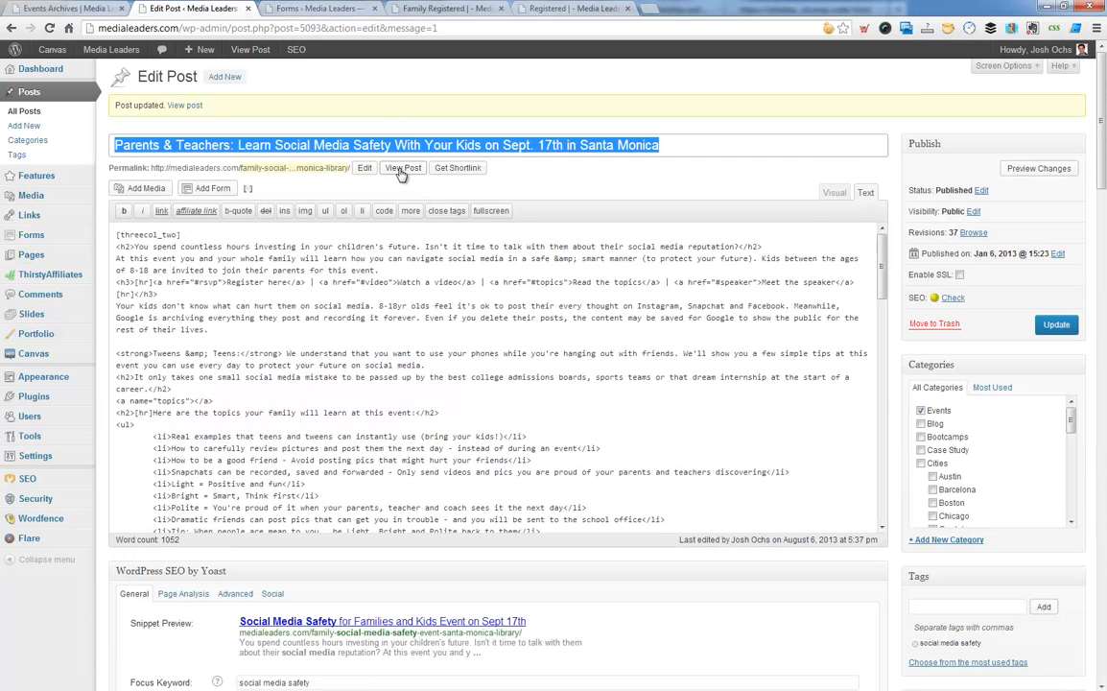
Step: Open the updated post in a new browser tab and check the heading of its embedded registration form
right_click(403, 172)
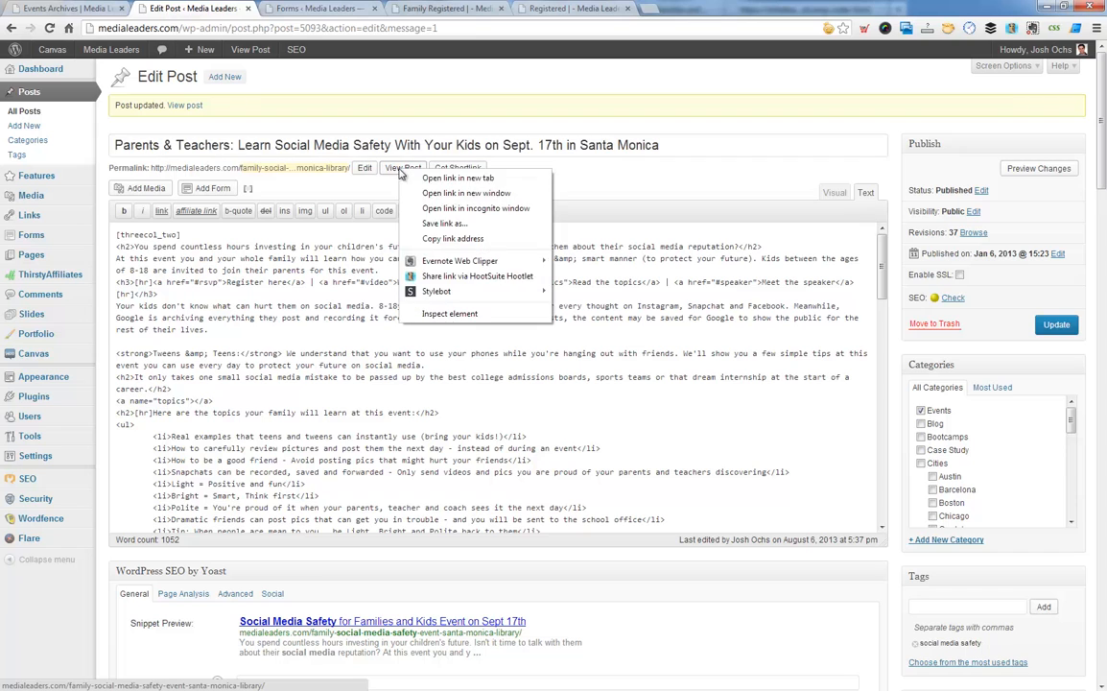
left_click(441, 178)
left_click(326, 9)
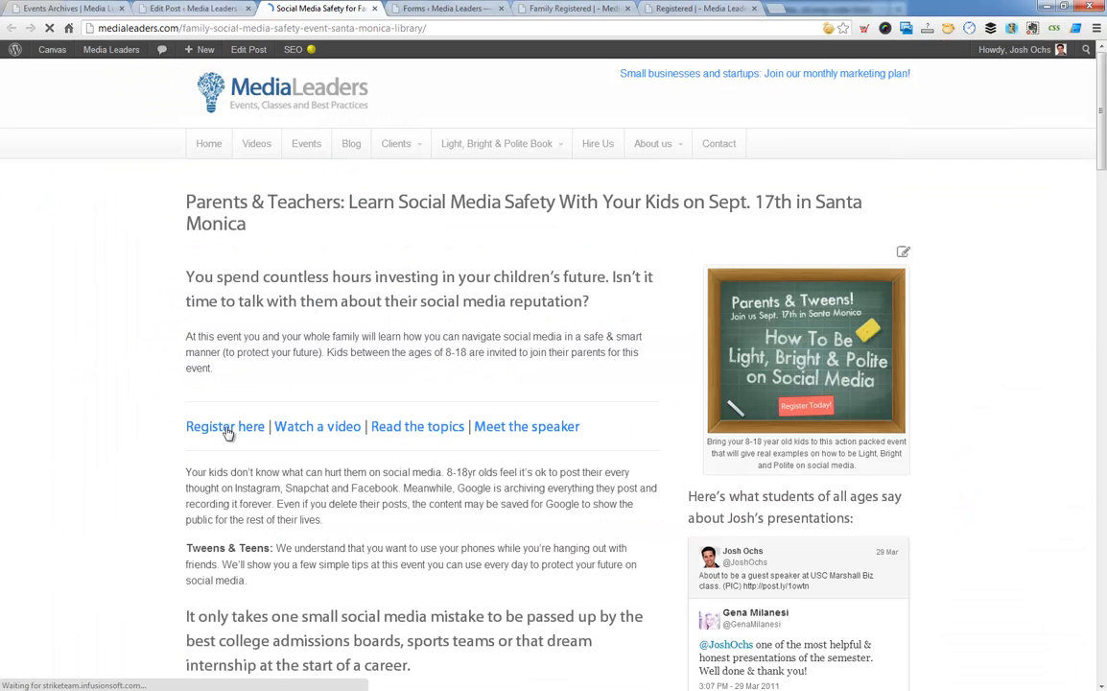
left_click(229, 428)
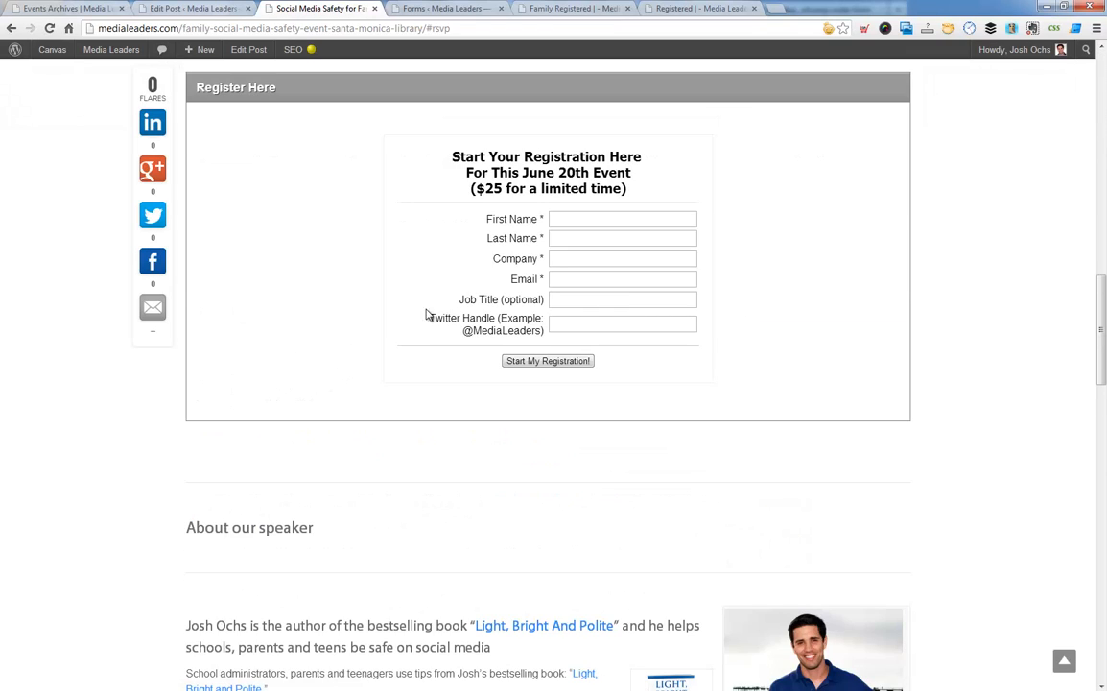
left_click_drag(452, 155, 649, 192)
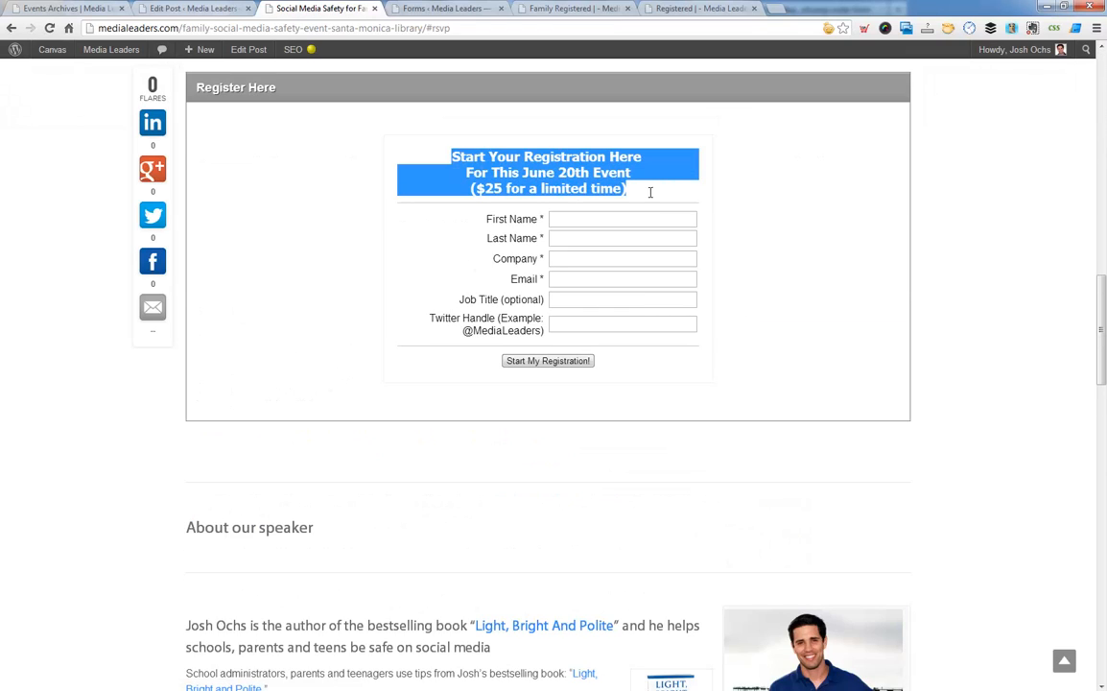
left_click(652, 198)
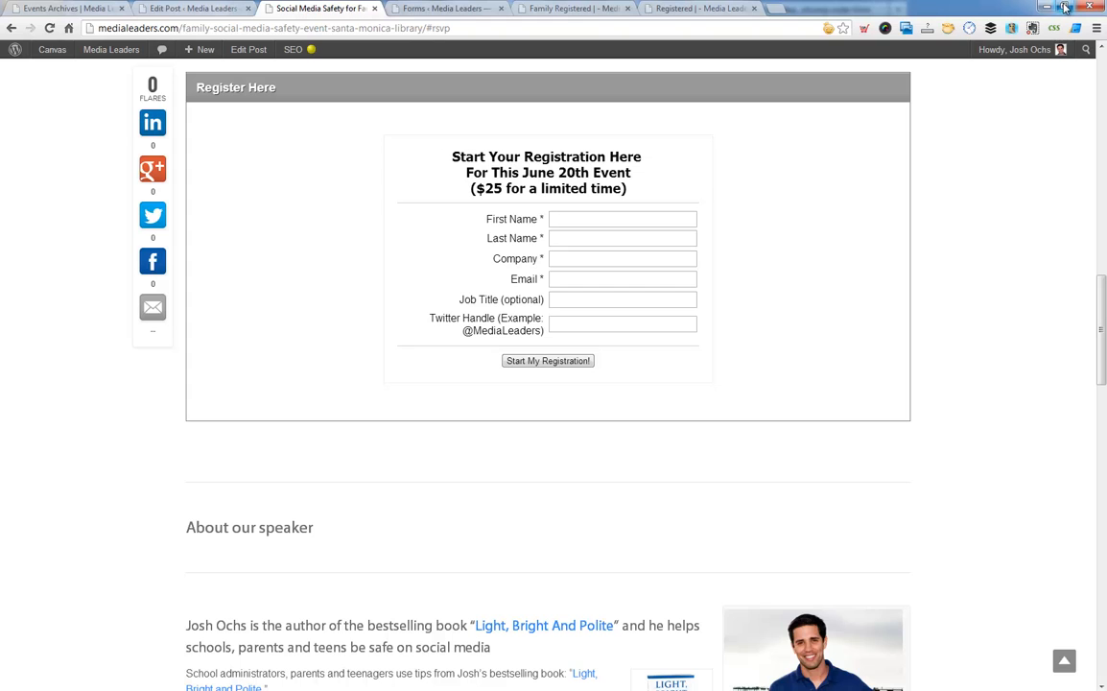
Step: Shrink the browser window to about phone width and check how the embedded registration form fits
left_click(1065, 7)
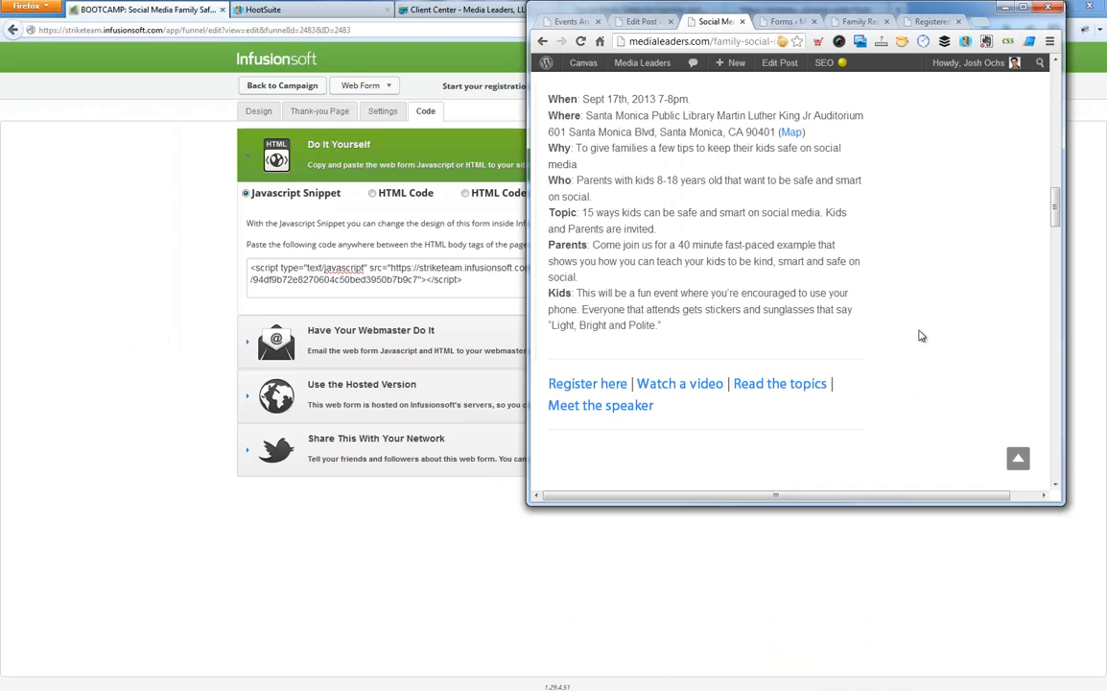
left_click(589, 385)
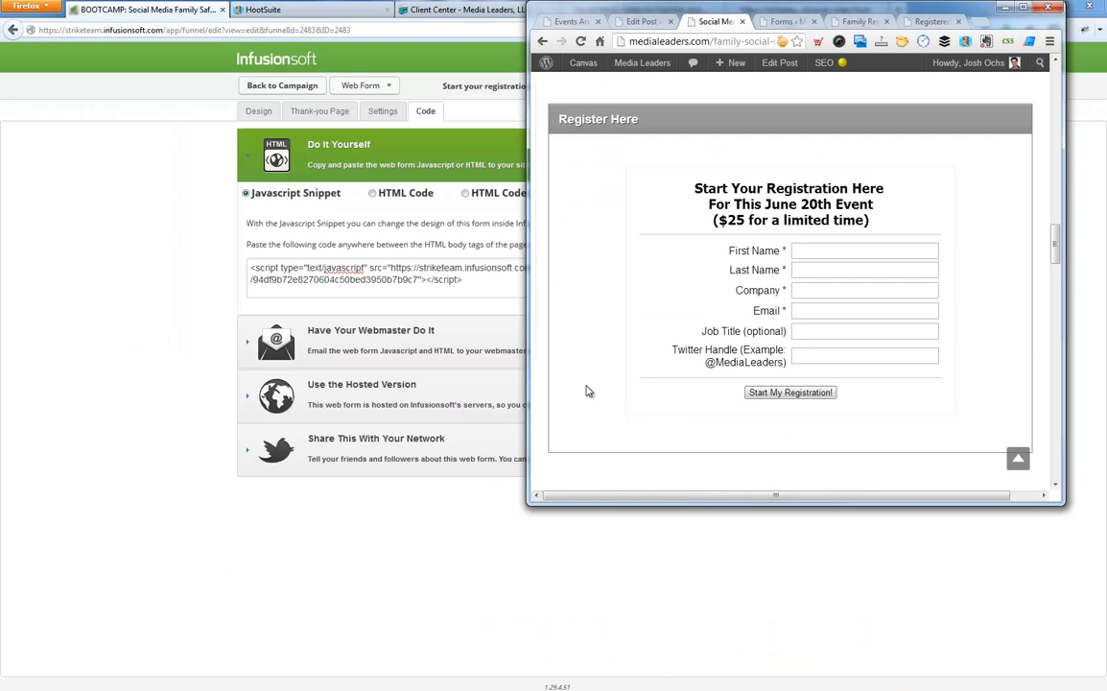
left_click_drag(1048, 498, 871, 514)
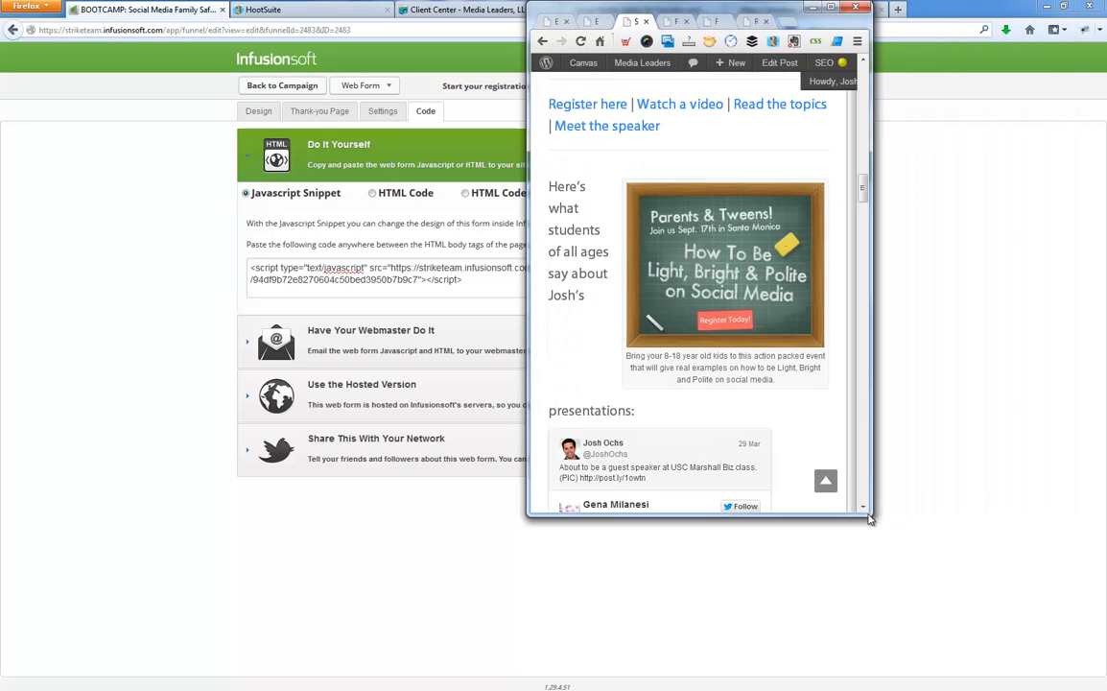
scroll(674, 343, "down", 10)
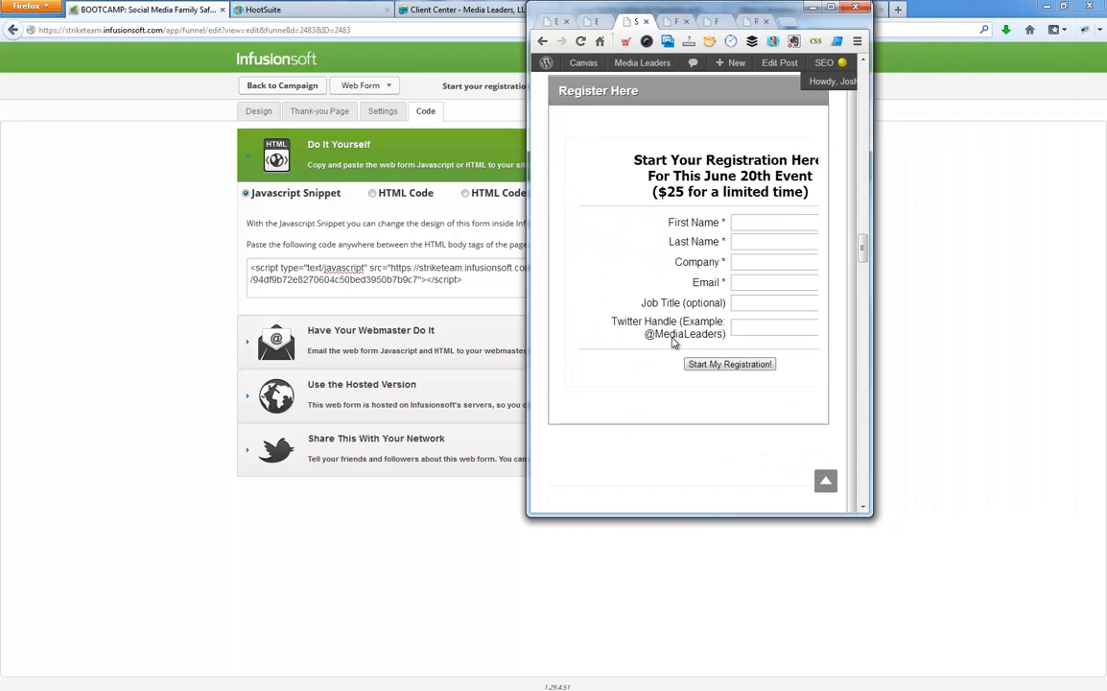
left_click(747, 222)
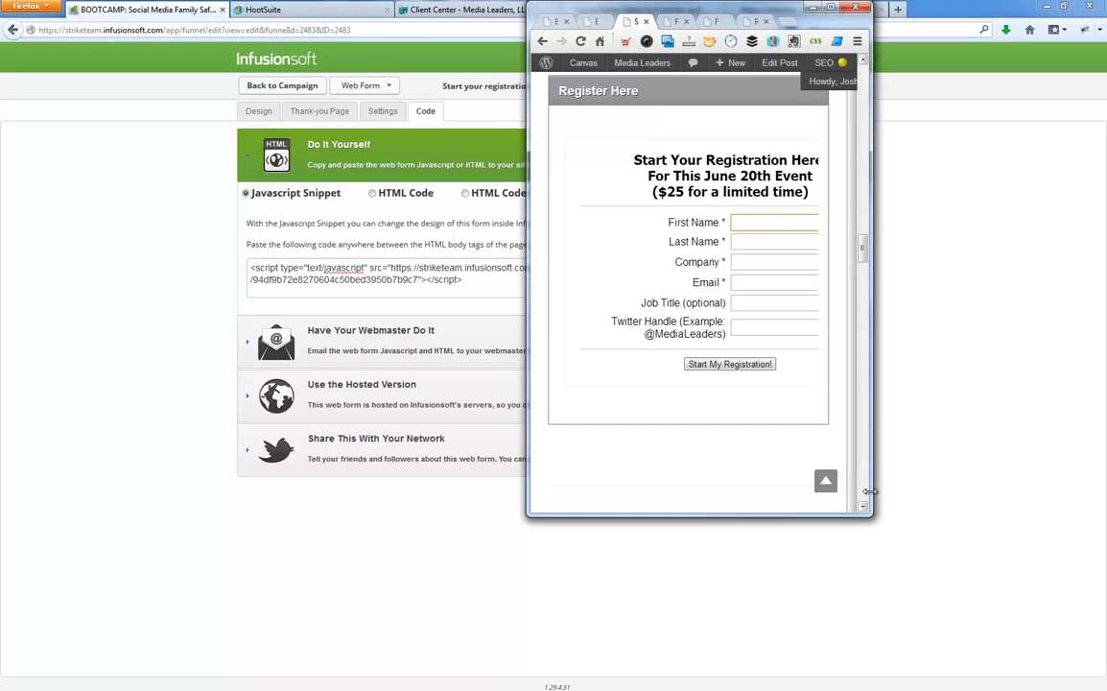
left_click_drag(867, 511, 866, 521)
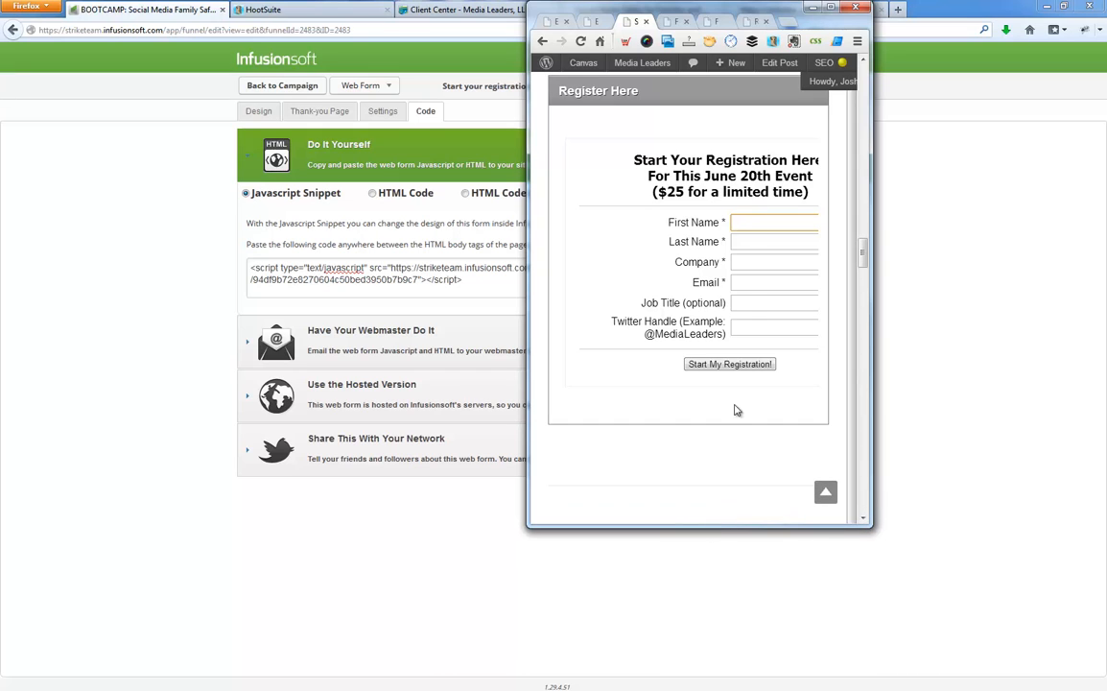
left_click(744, 220)
left_click(698, 227)
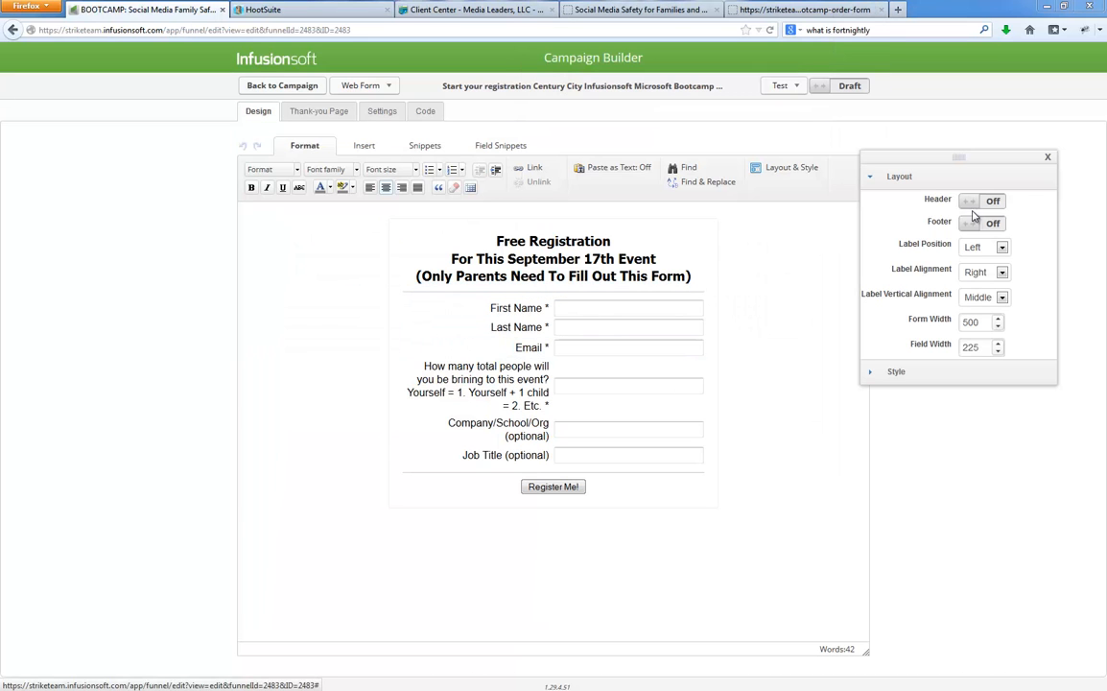
Step: In the Infusionsoft web form's layout settings, set the field width to 195 and the form width to 400
left_click(998, 351)
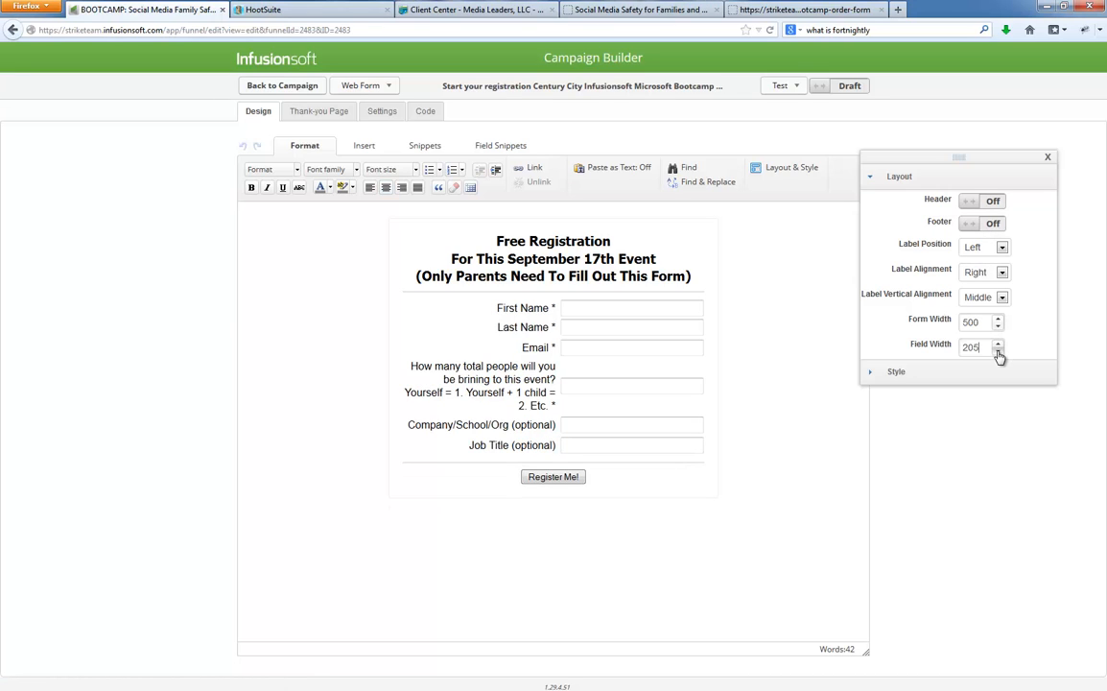
left_click(998, 354)
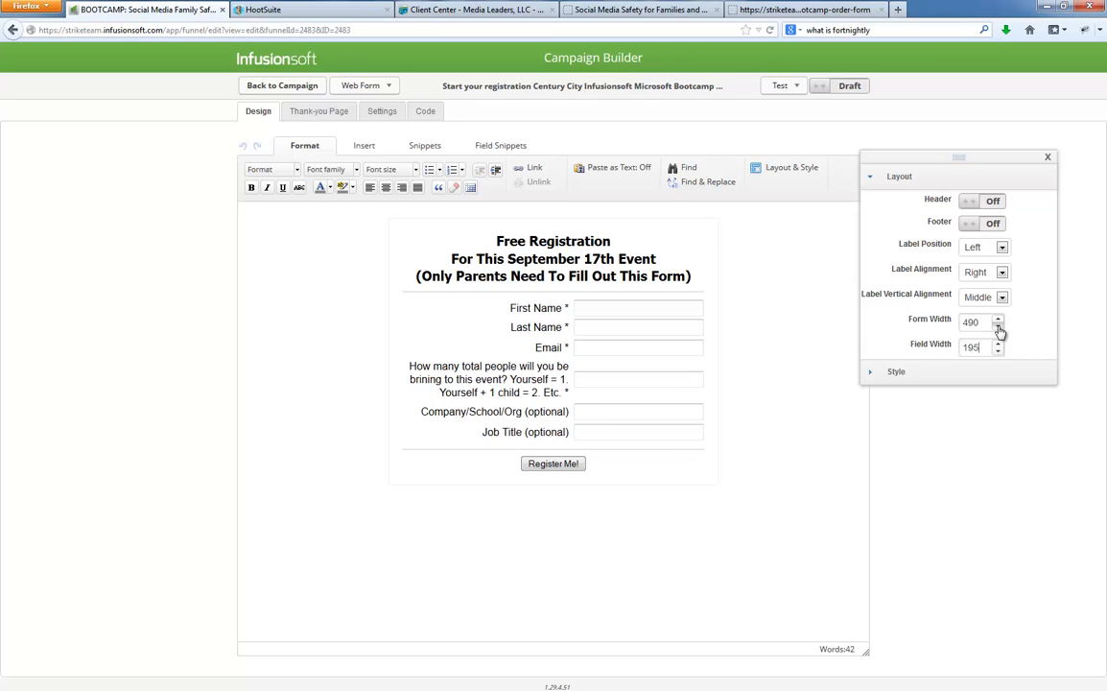
left_click(998, 327)
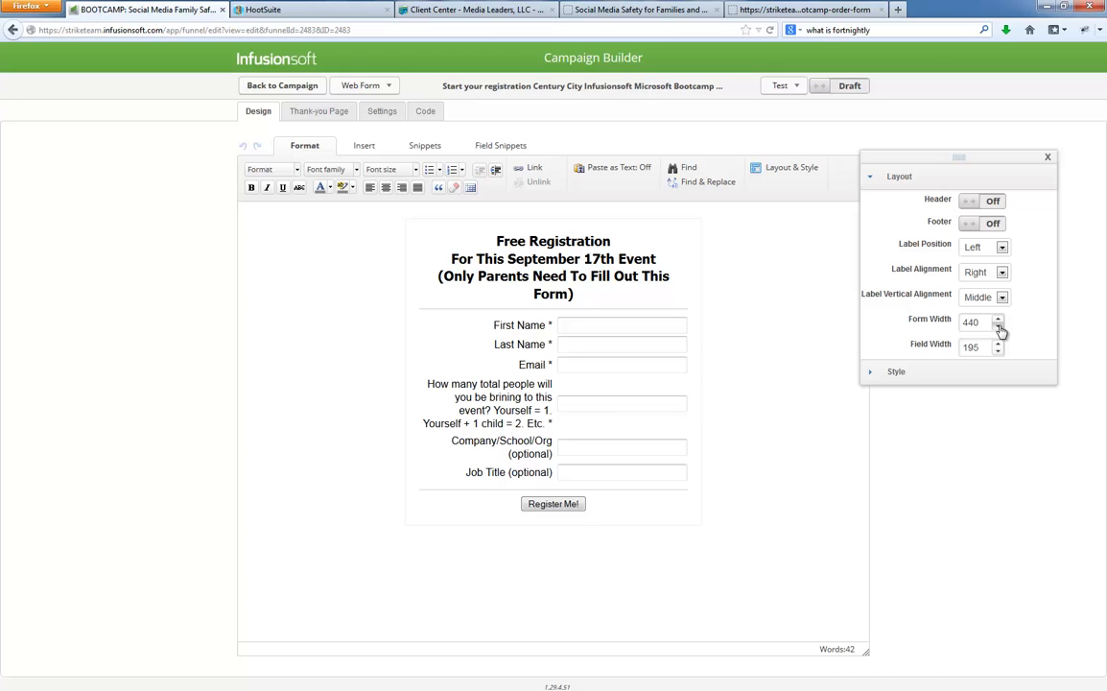
left_click(1001, 330)
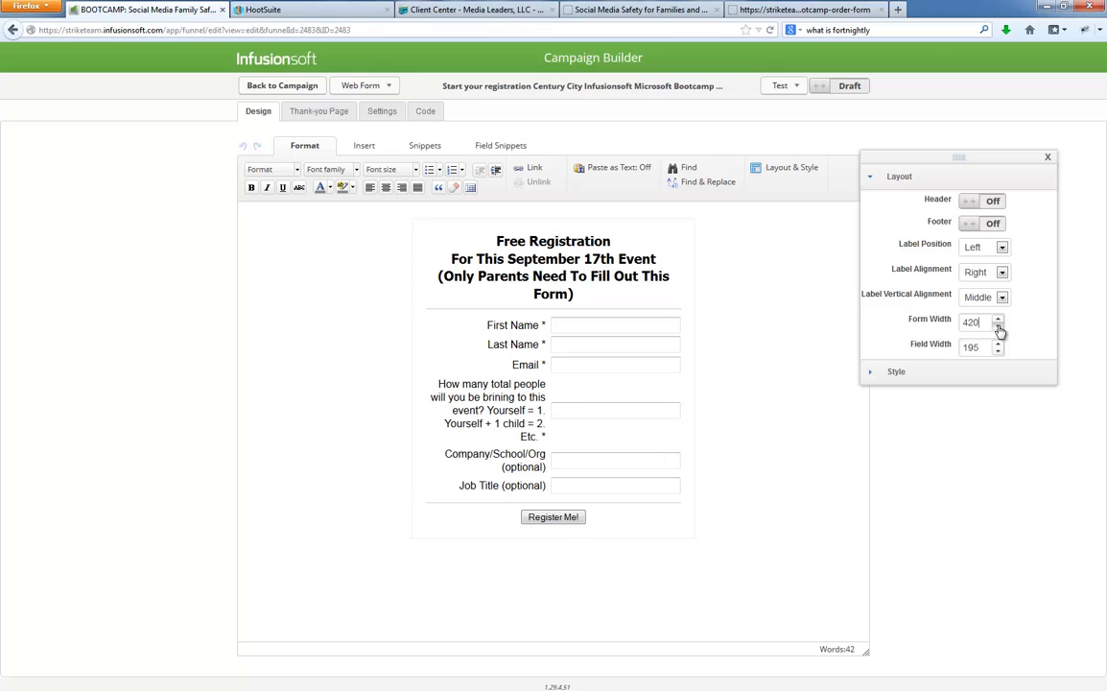
left_click(1000, 330)
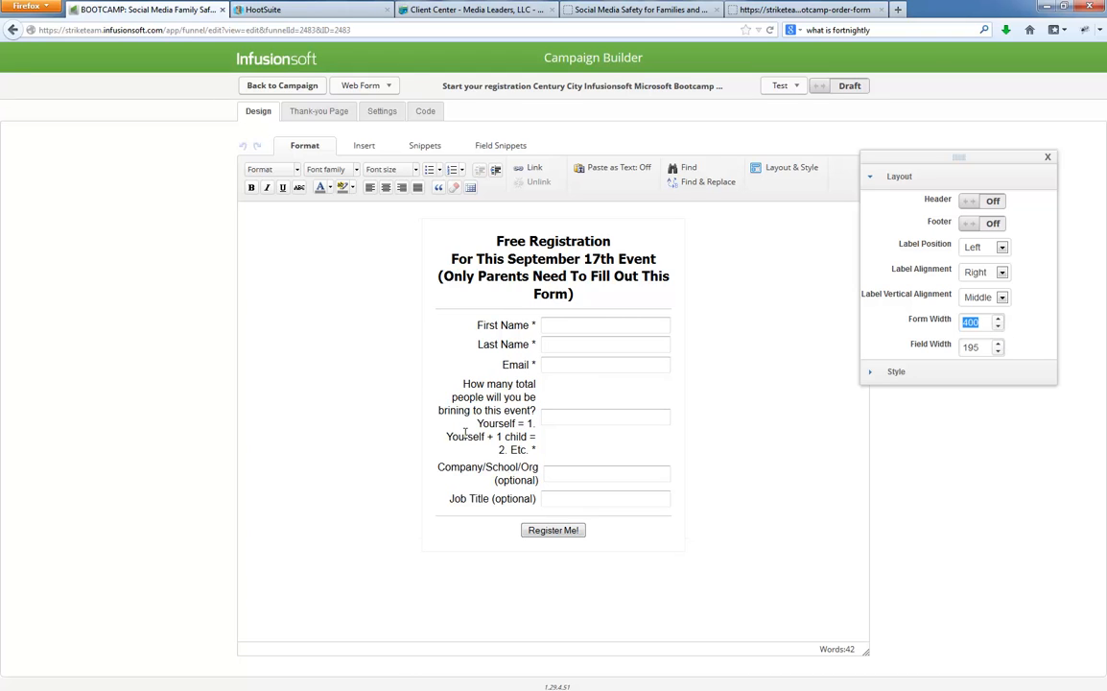
key("Left")
Step: Reword the end of the total-people field's label to "(Include yourself in the number)" and save it
mouse_move(492, 409)
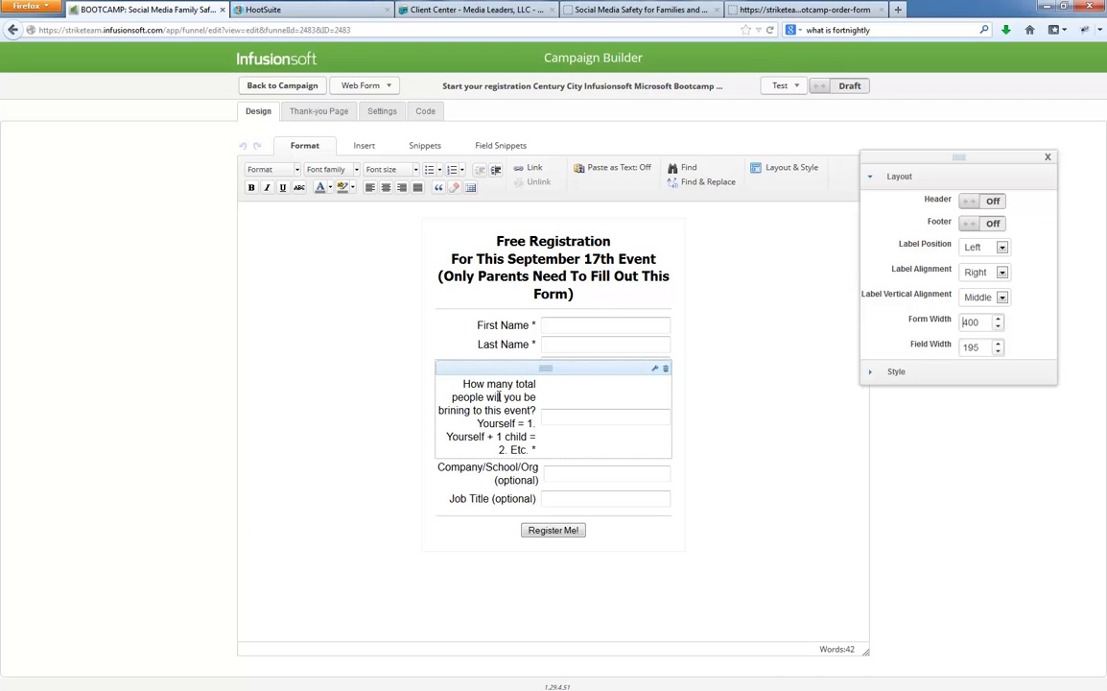
left_click(654, 367)
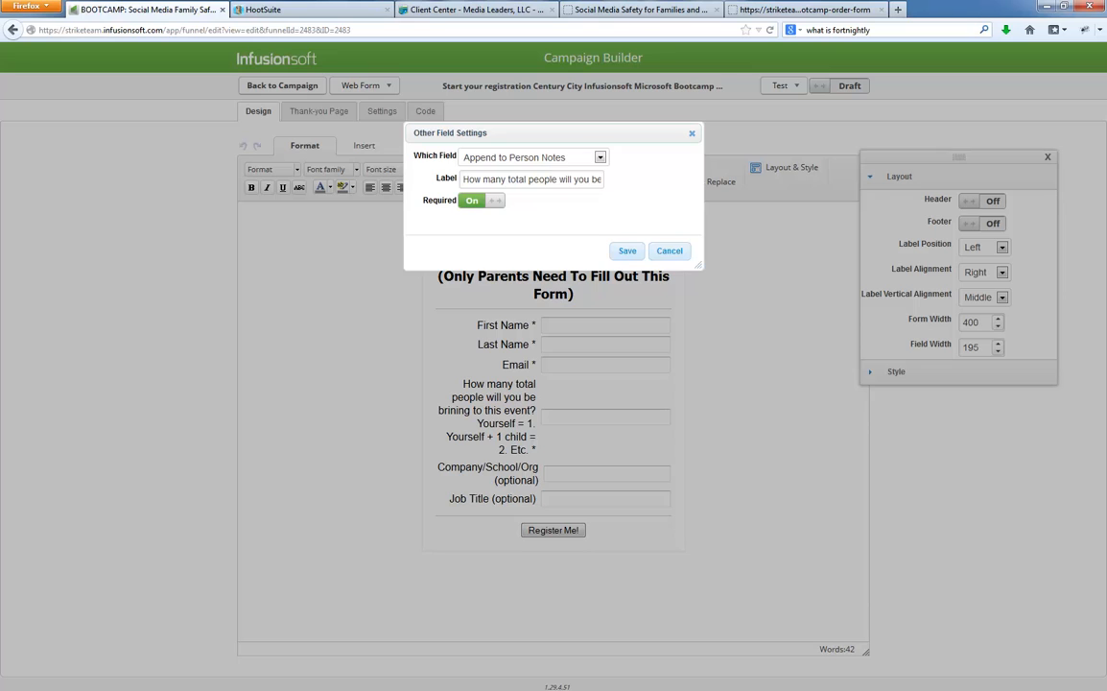
key("Return")
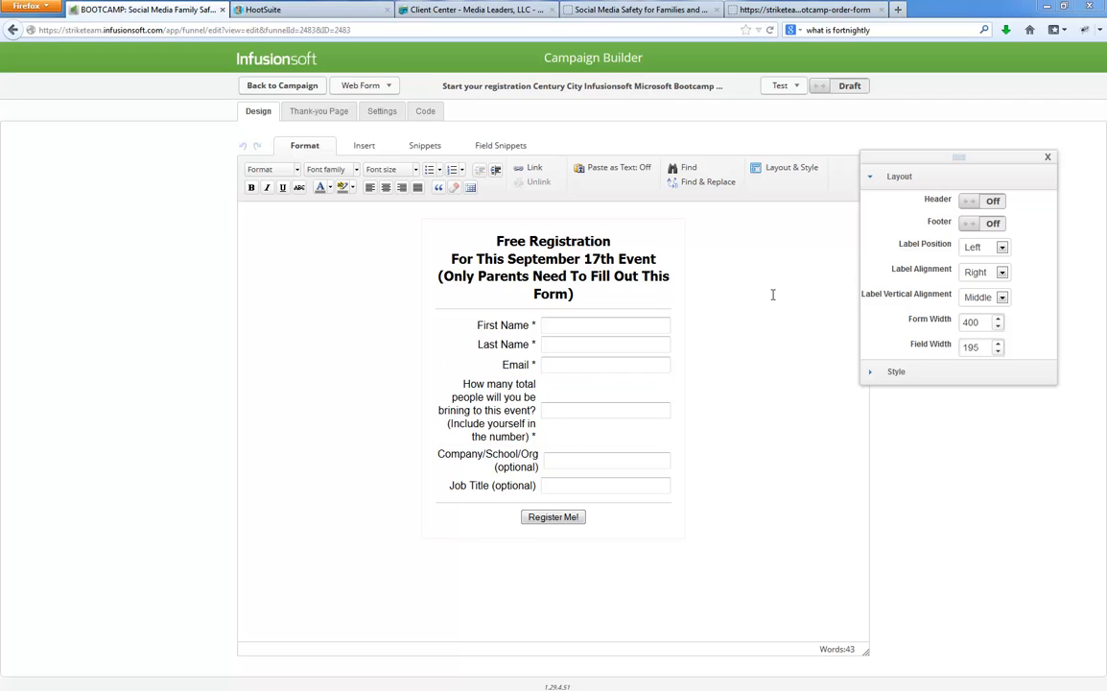
Step: Mark the registration web form as Ready, return to the campaign and publish it
left_click(842, 87)
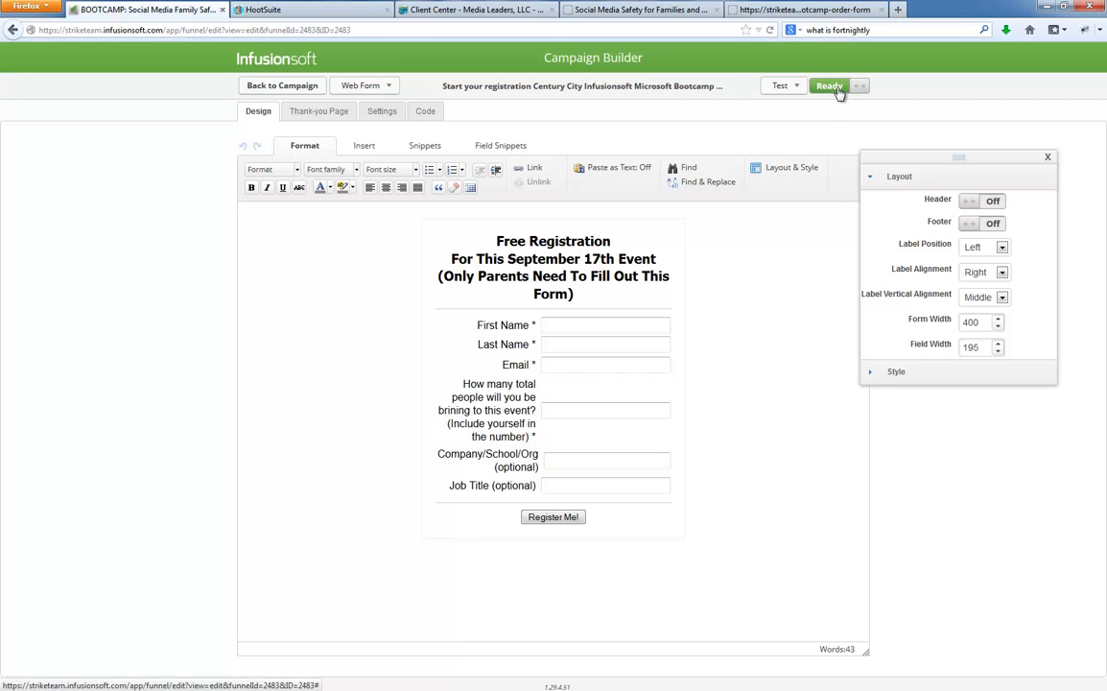
left_click(322, 113)
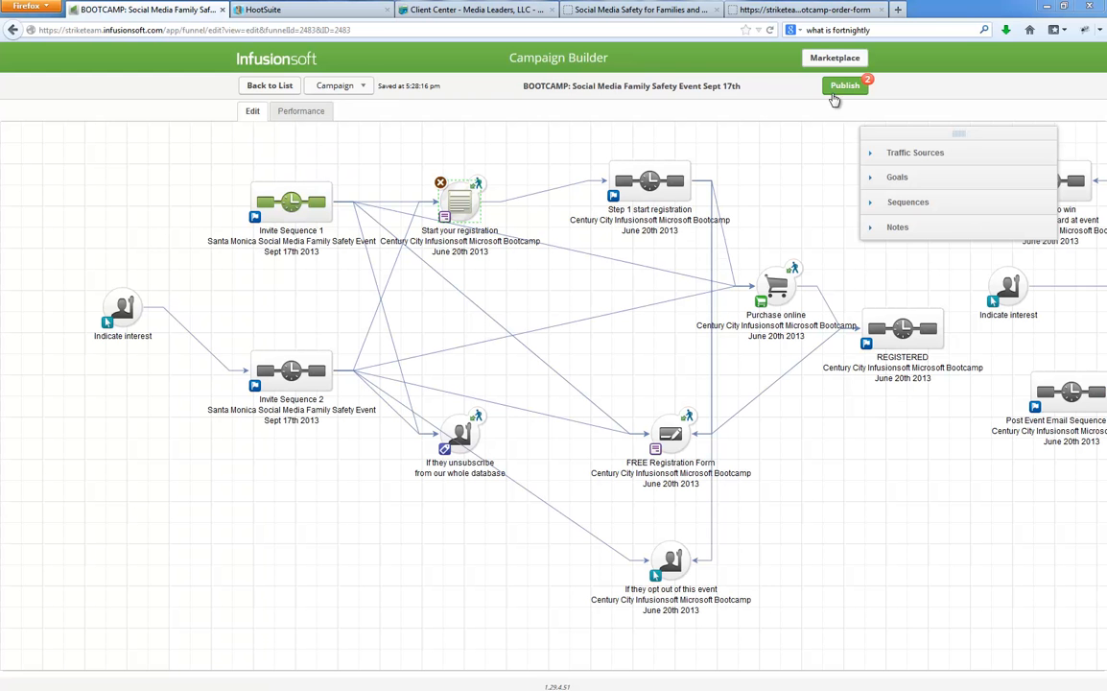
left_click(830, 90)
left_click(655, 319)
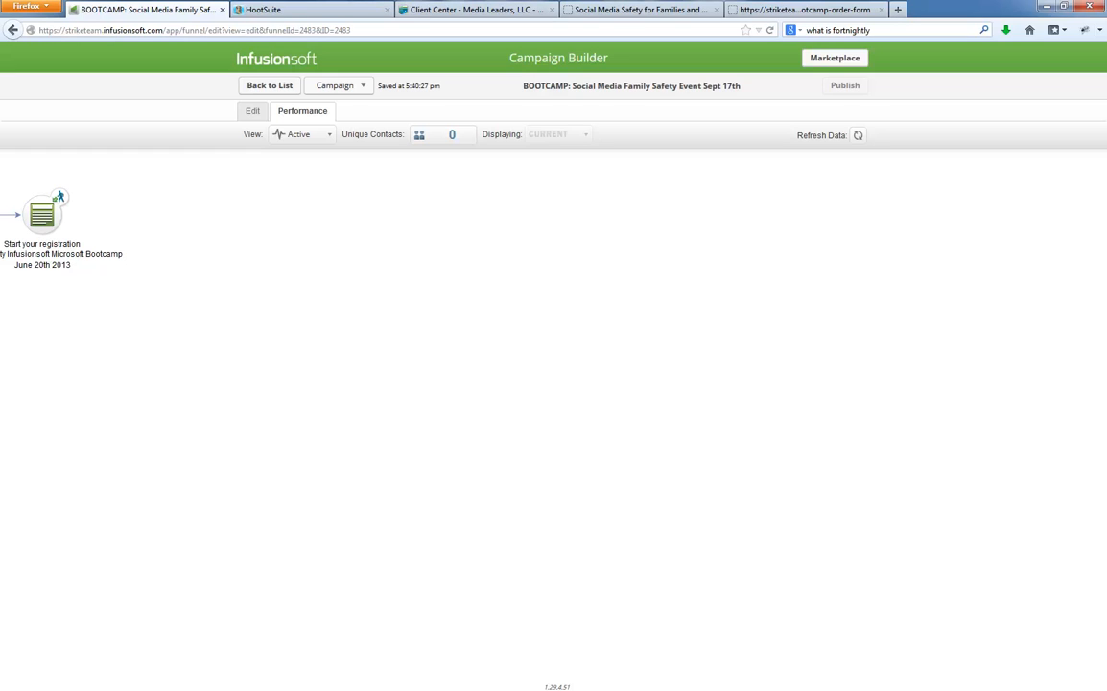
Step: Switch to Chrome, reload the event post and check the updated registration form in its Register Here section
left_click_drag(1106, 8, 912, 8)
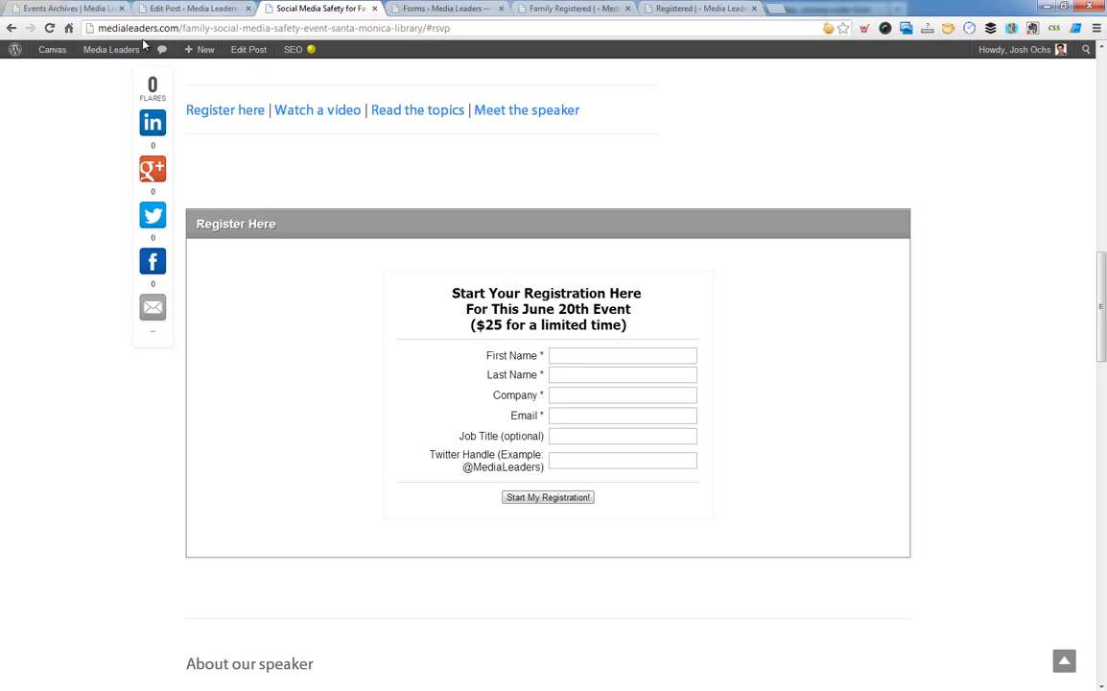
left_click(211, 112)
left_click(50, 29)
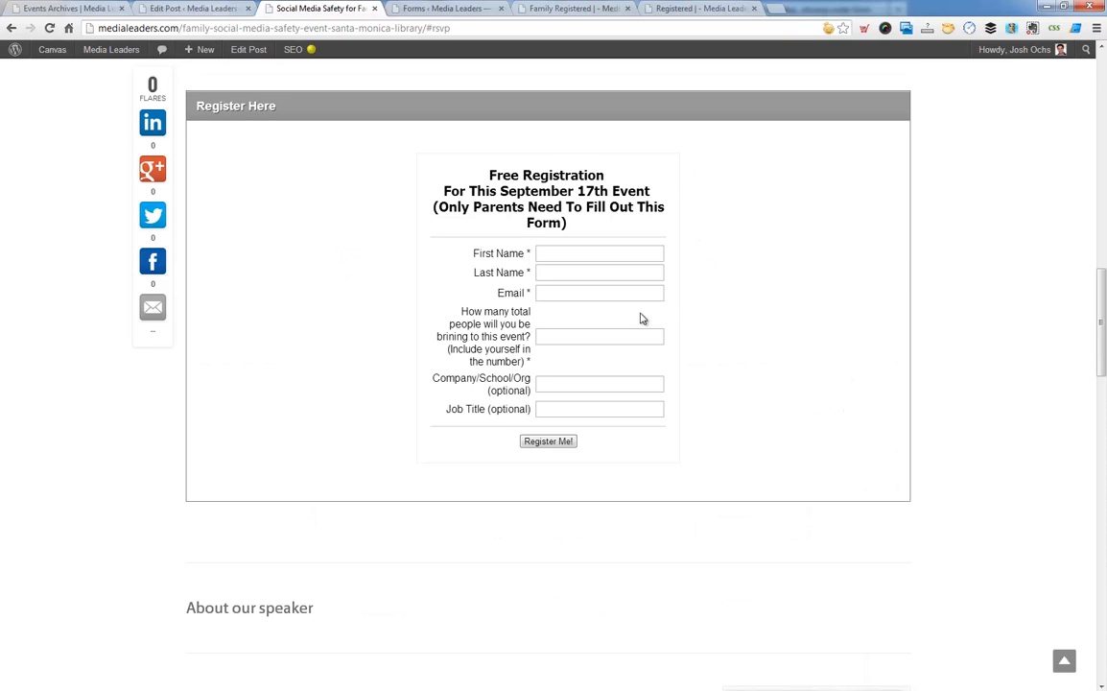
left_click_drag(487, 183, 622, 237)
left_click(635, 246)
scroll(602, 372, "up", 1)
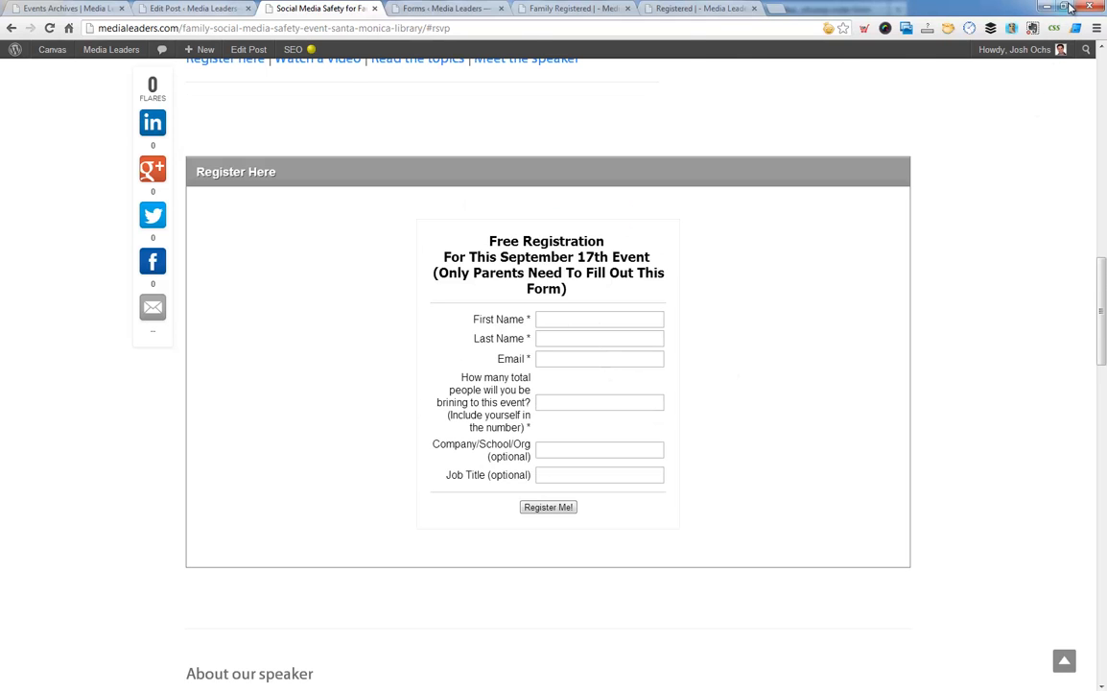
Step: Reduce the Chrome window to the narrow size and check whether the updated registration form fits the page
double_click(964, 6)
scroll(671, 307, "up", 5)
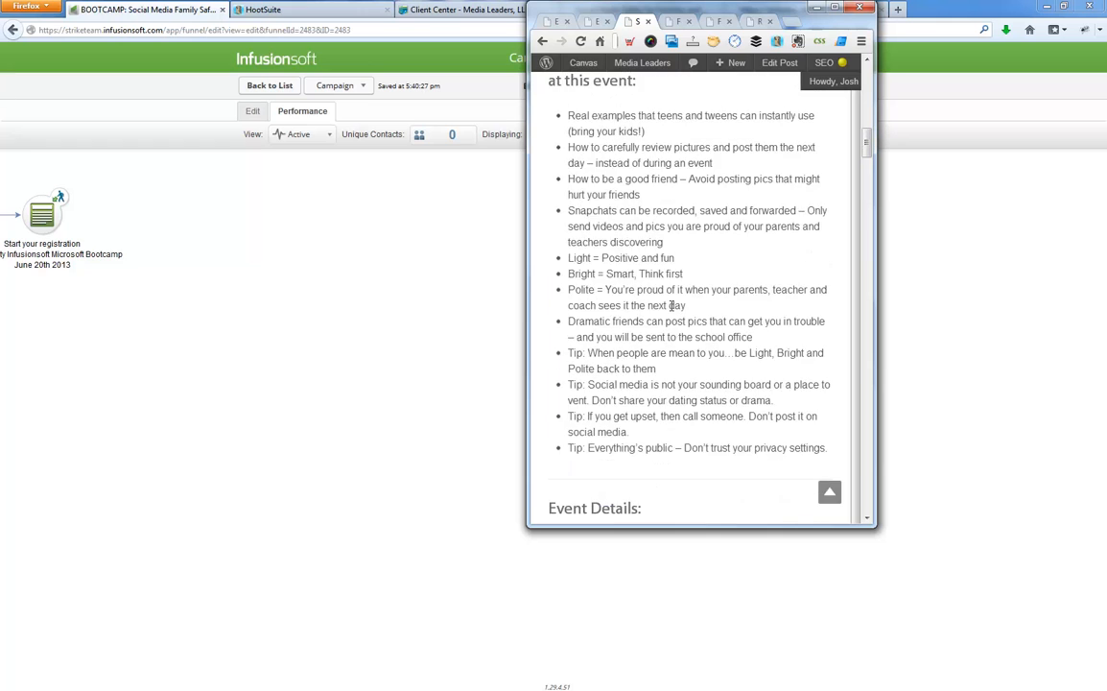
scroll(659, 307, "up", 5)
left_click(581, 414)
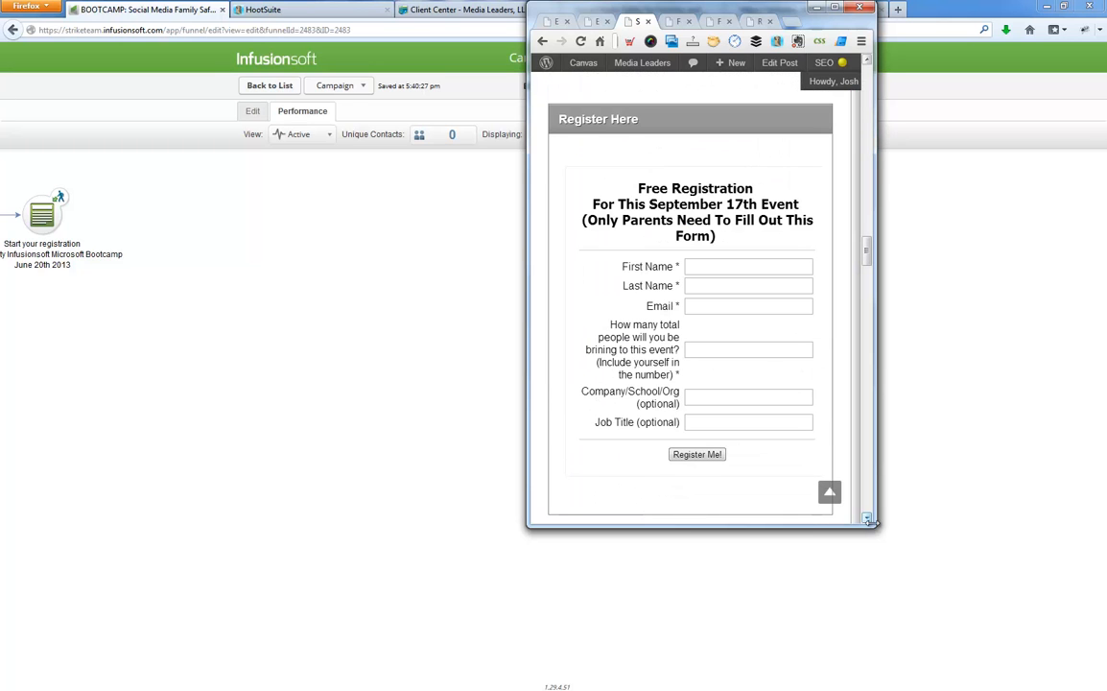
Step: Shorten the narrow Chrome window slightly and check how the registration form and its fields fit
left_click_drag(875, 525, 871, 491)
left_click(754, 305)
left_click(731, 268)
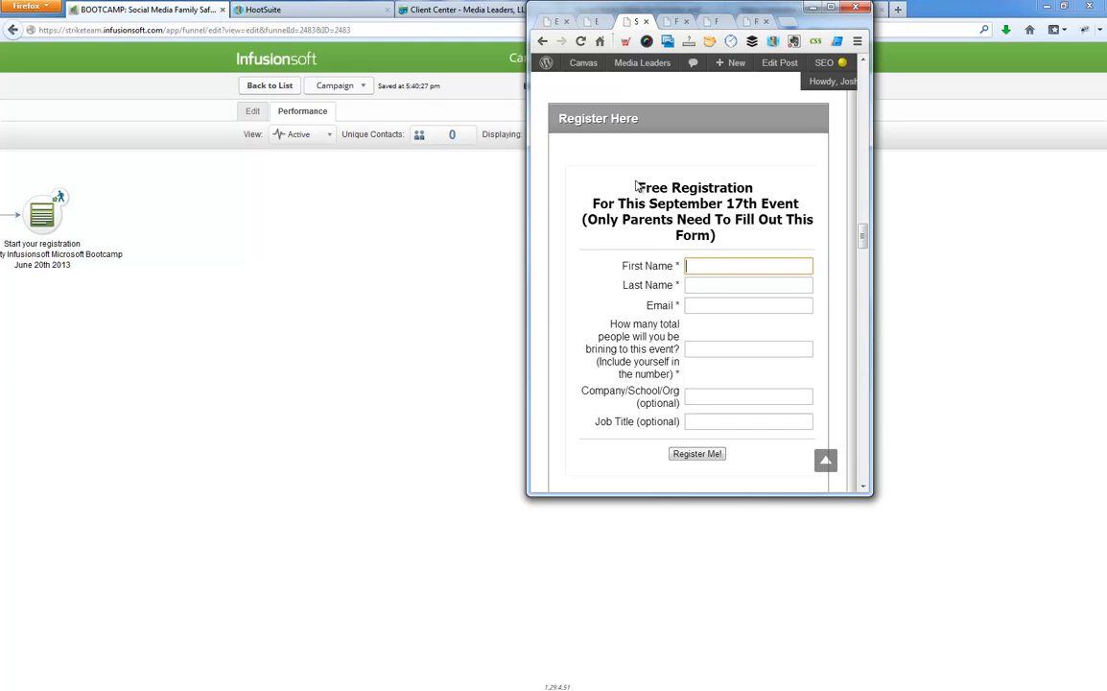
Step: Maximize the Chrome window and check the registration form in the Register Here section at full width
left_click(831, 7)
scroll(493, 267, "up", 15)
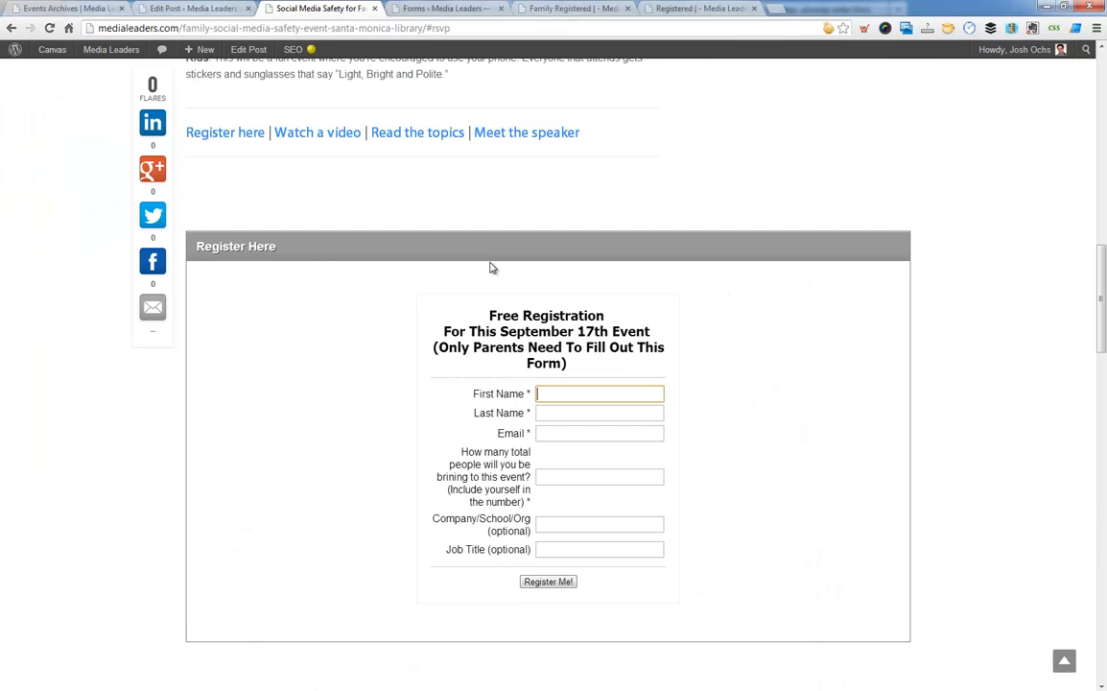
left_click(473, 318)
scroll(473, 318, "down", 1)
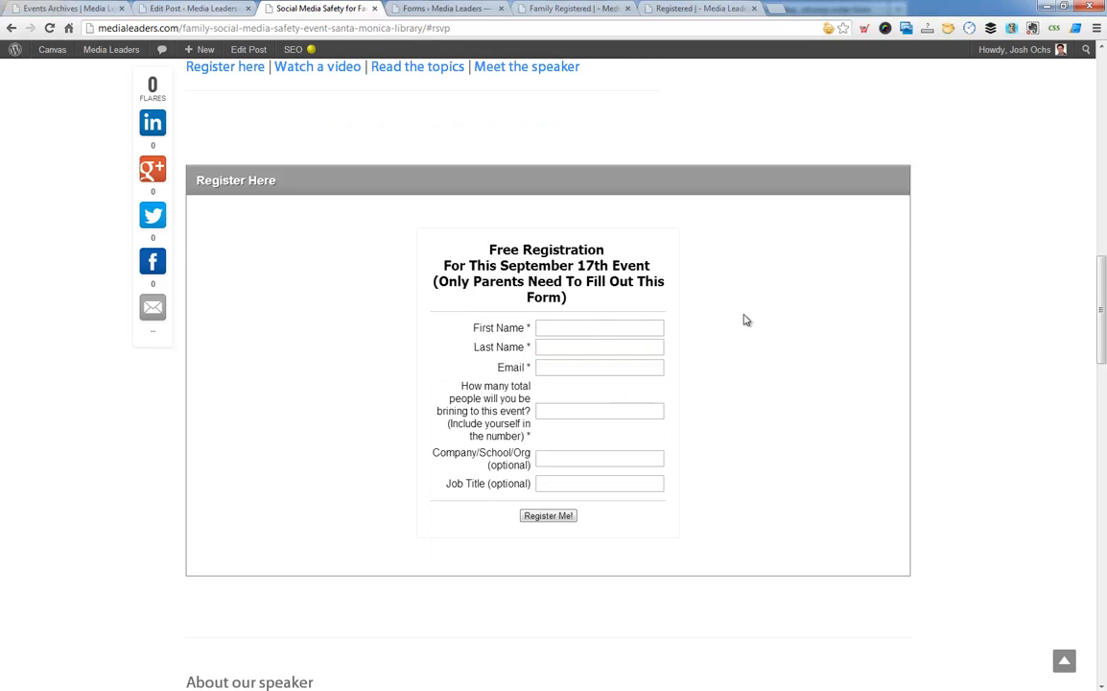
Step: Review the event post's sidebar around the student testimonials heading and tweets as a spot for the registration form
scroll(744, 319, "up", 10)
scroll(744, 319, "up", 5)
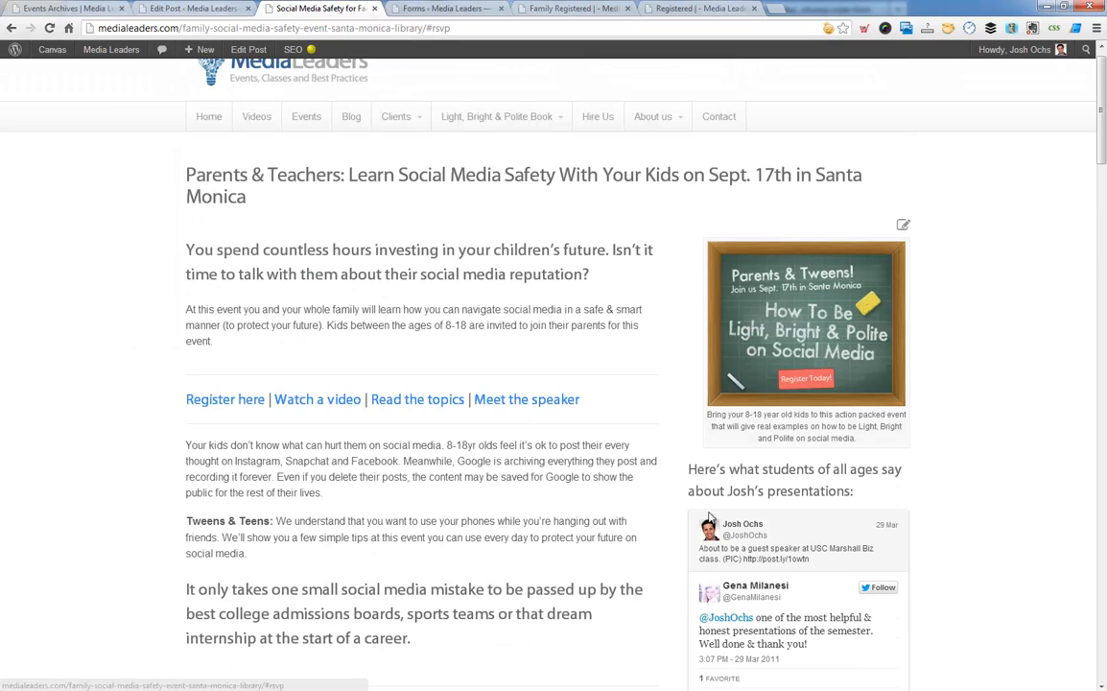
left_click_drag(691, 468, 851, 485)
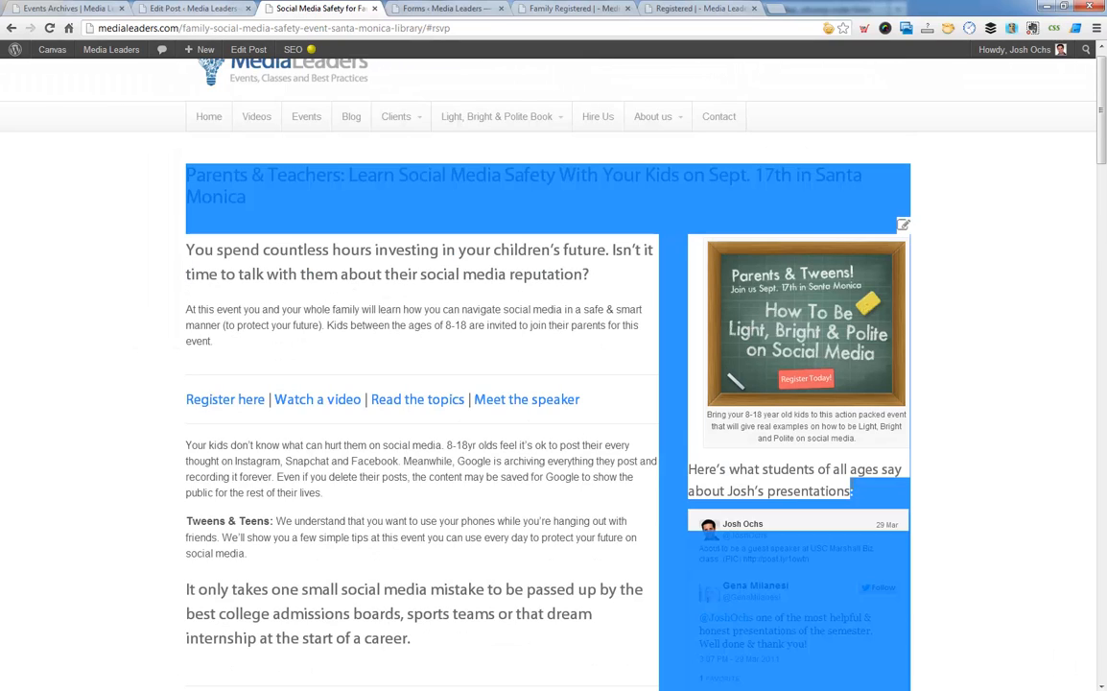
left_click(852, 484)
scroll(679, 462, "down", 10)
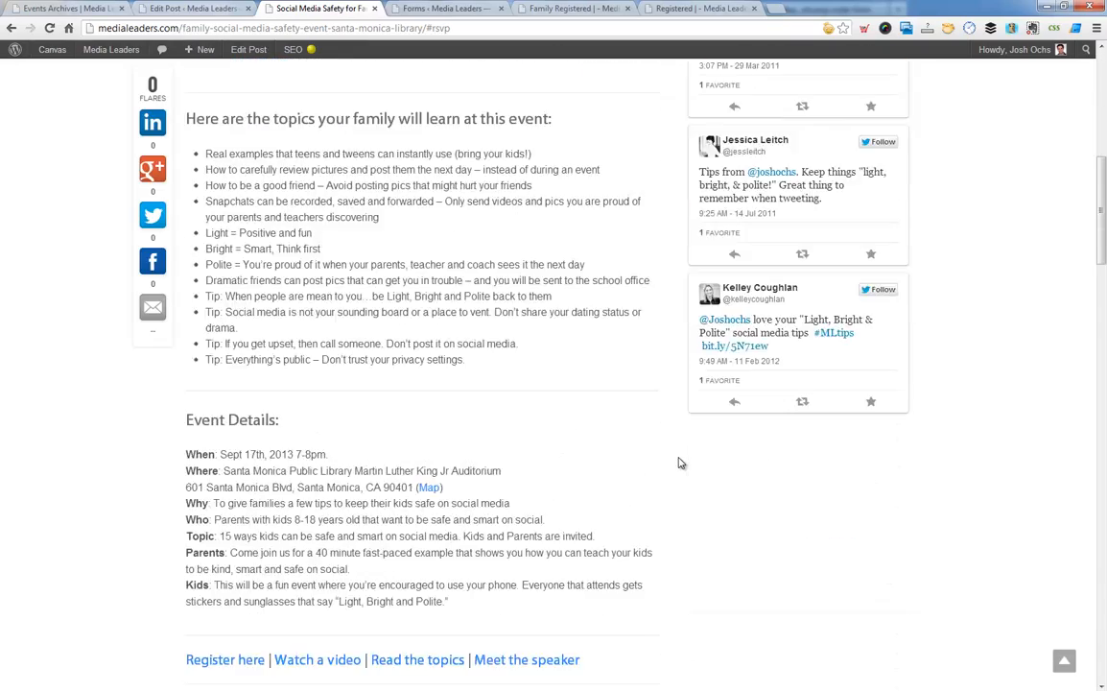
scroll(680, 462, "up", 10)
scroll(679, 462, "up", 1)
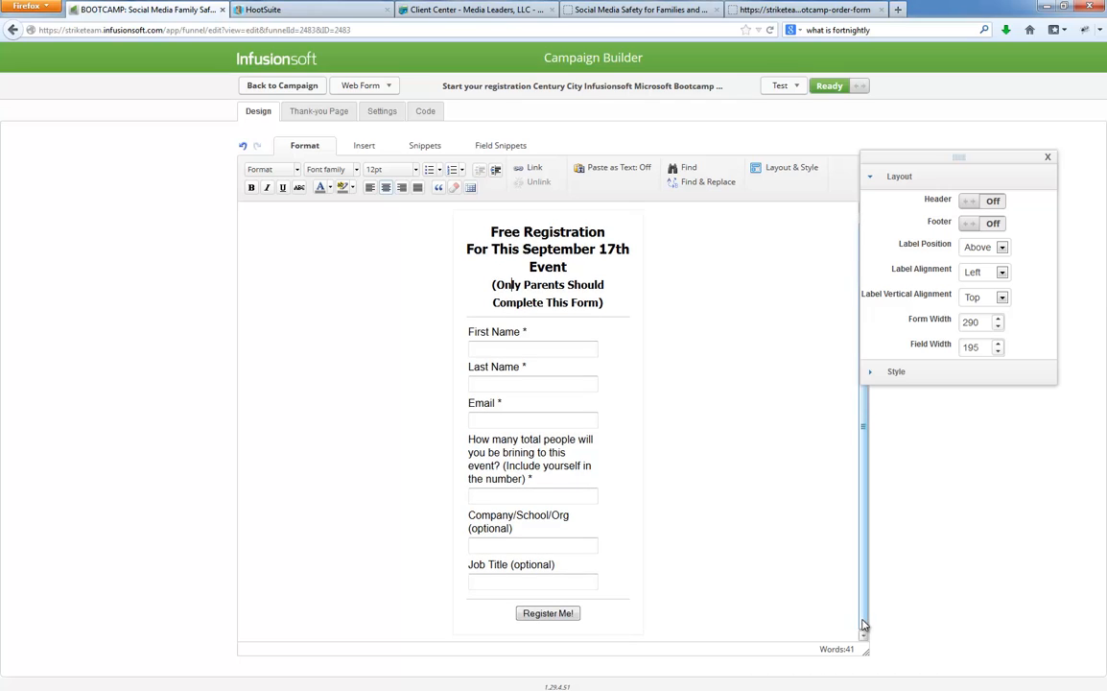
Step: Break the web form's heading before "September 17th Event" so that this phrase starts its own line
left_click(524, 259)
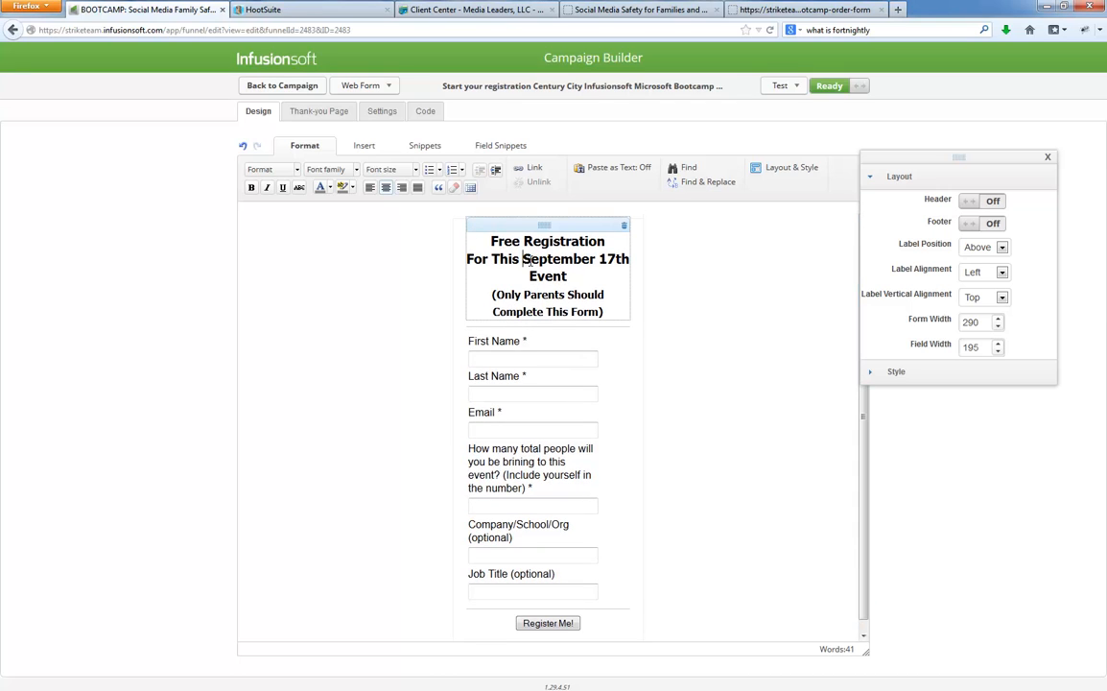
key("shift+Return")
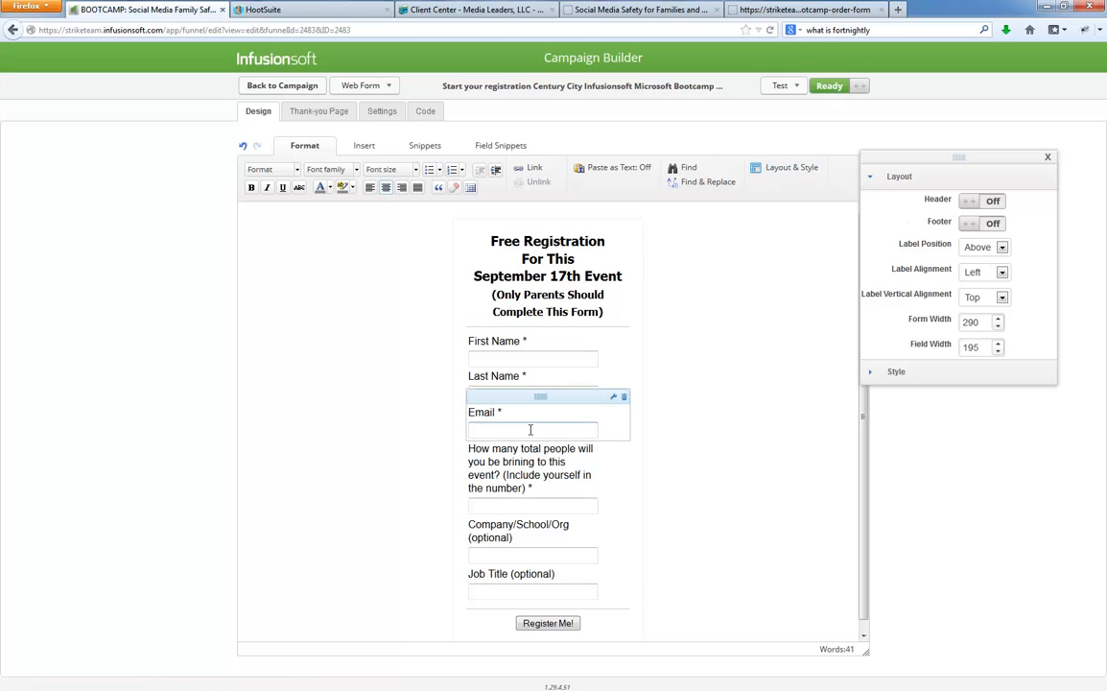
Step: Try Center alignment for the web form's field labels, and return the Label Alignment to Left
left_click(961, 273)
left_click(985, 303)
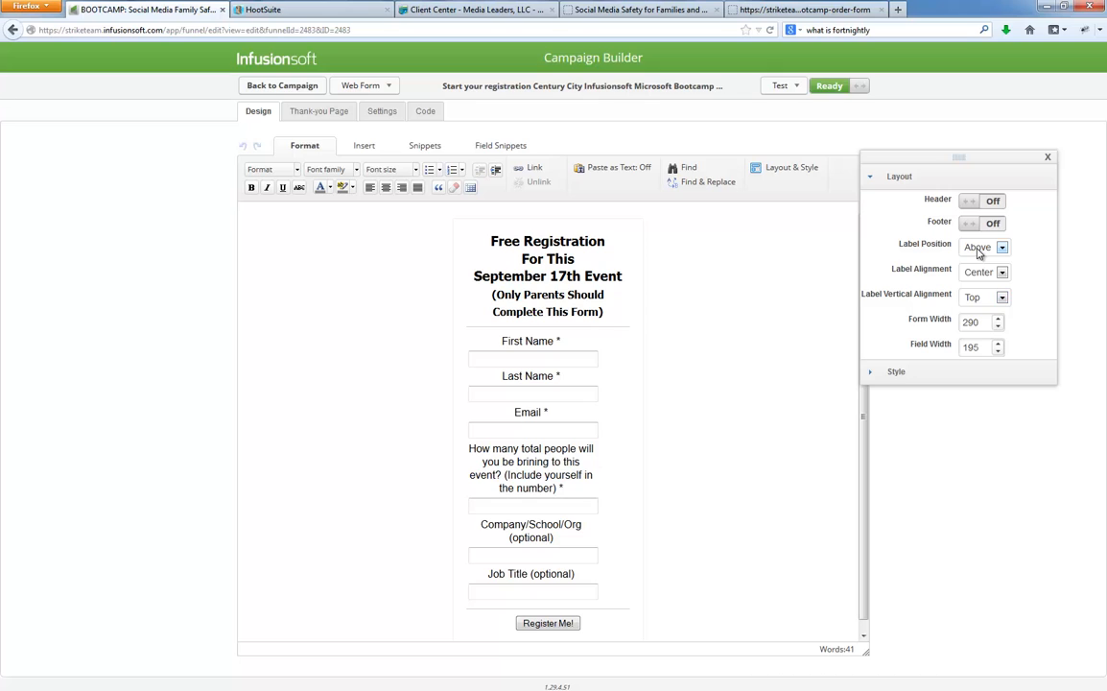
left_click(979, 249)
left_click(1000, 249)
left_click(1000, 274)
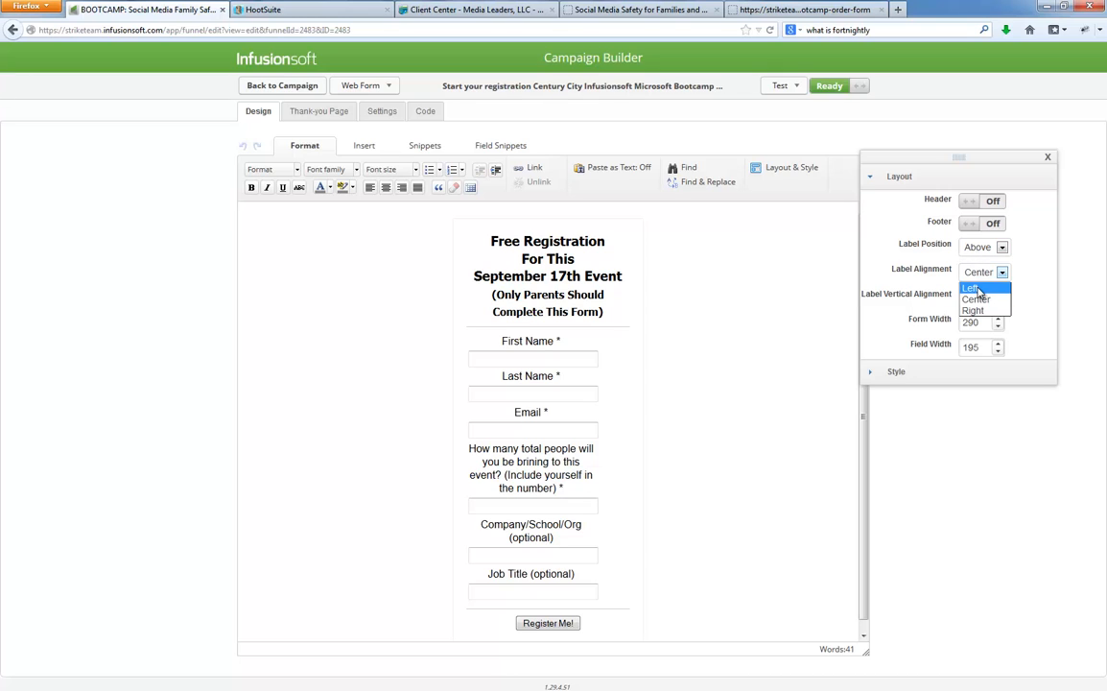
left_click(972, 288)
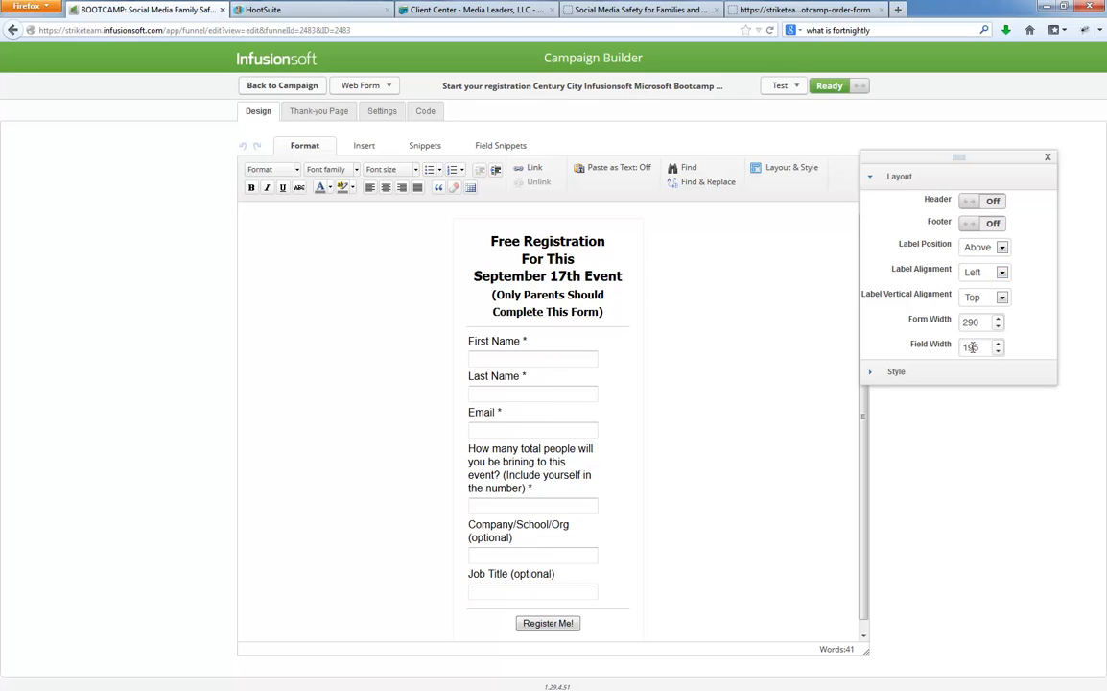
Step: Adjust the Field Width in the registration web form's layout settings
left_click_drag(966, 347, 983, 347)
type("10")
double_click(964, 348)
type("21")
left_click(1053, 403)
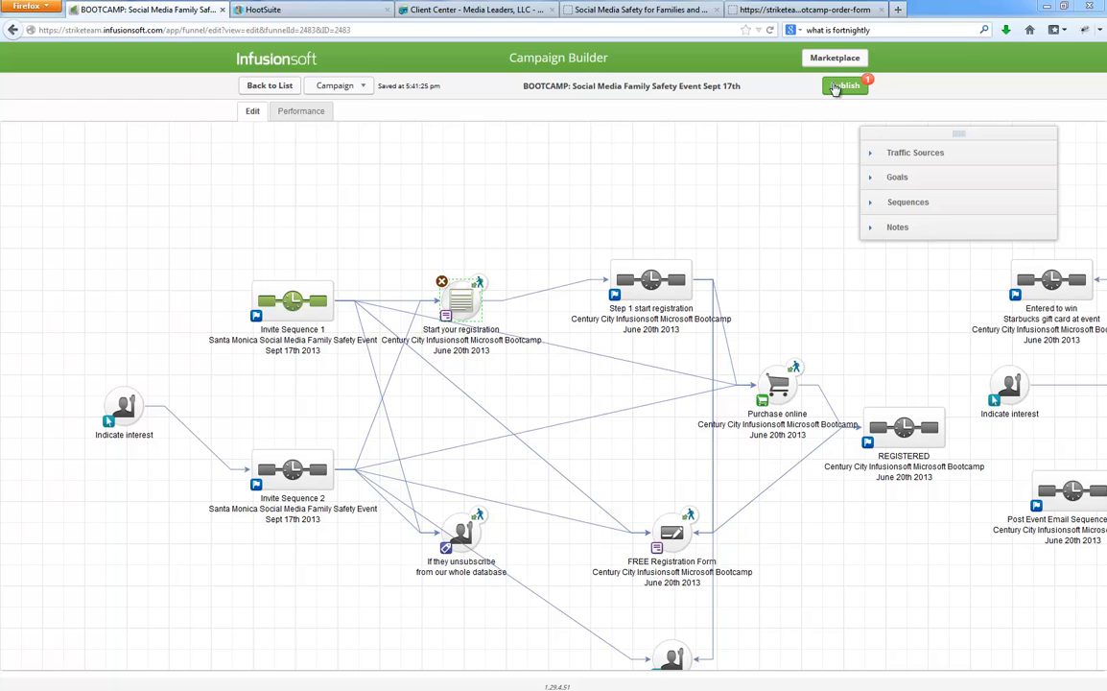
Step: Publish the family safety campaign with the revised registration form
left_click(845, 85)
left_click(656, 253)
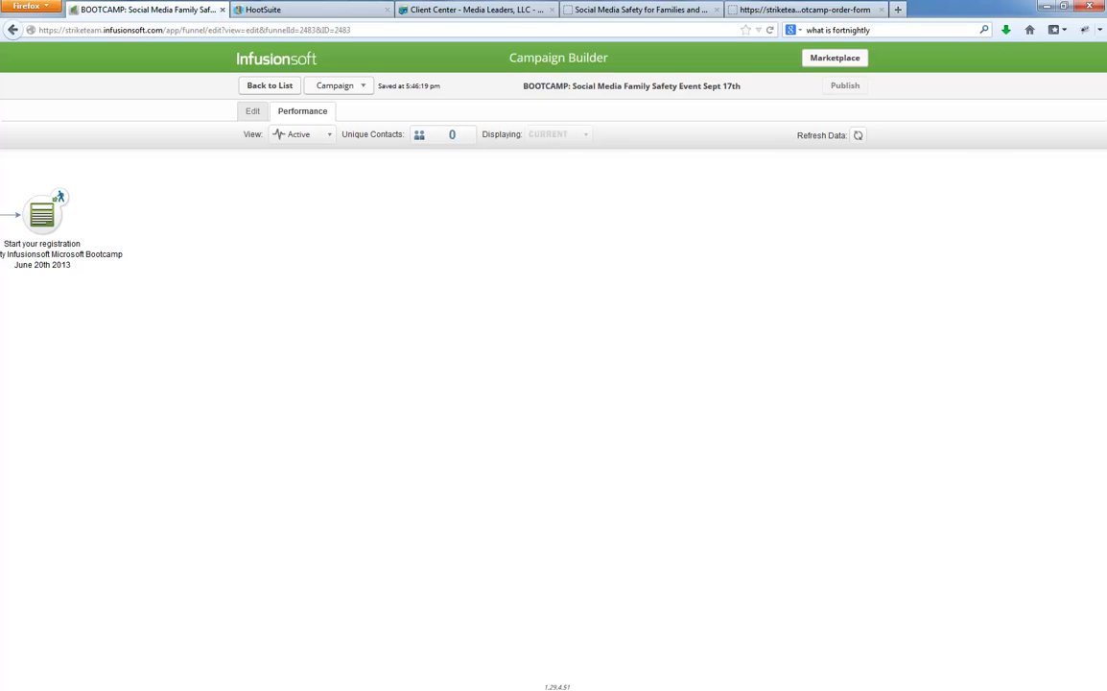
Step: Switch to Chrome, reload the event post and check the registration form in the sidebar
left_click(1045, 6)
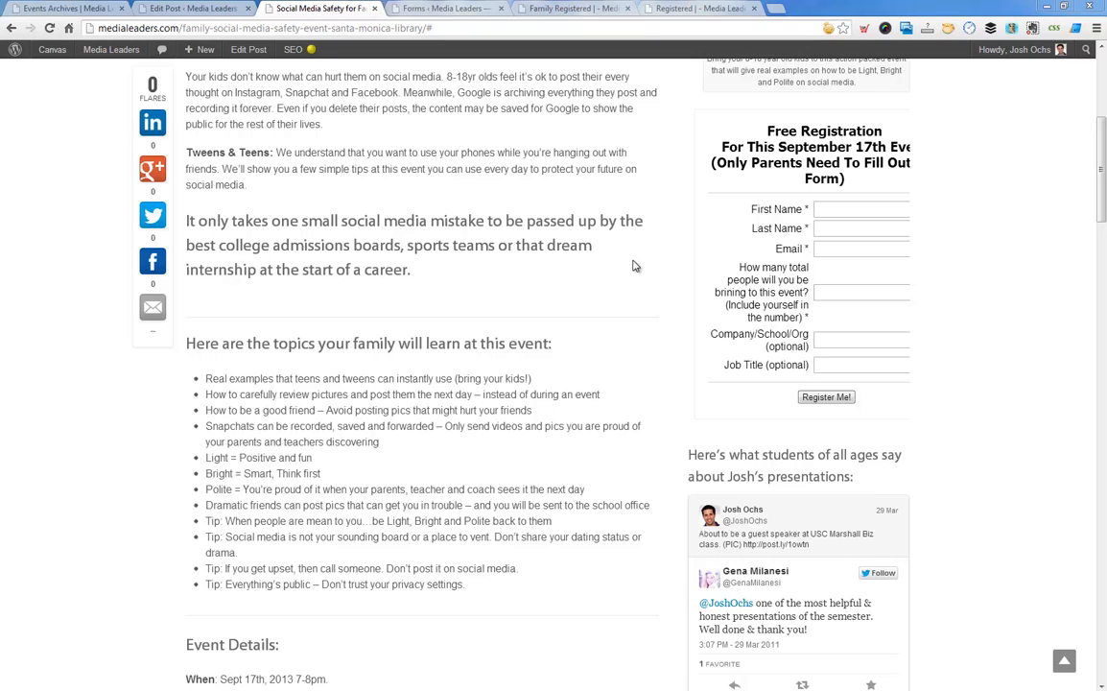
left_click(797, 284)
scroll(797, 284, "up", 1)
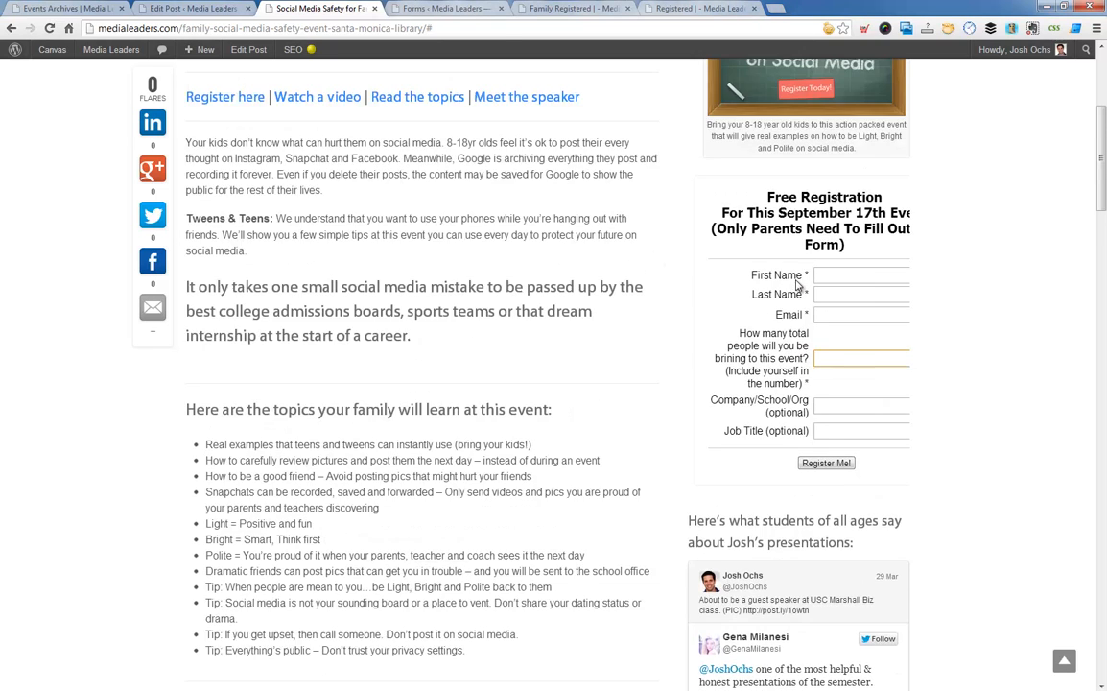
left_click(50, 29)
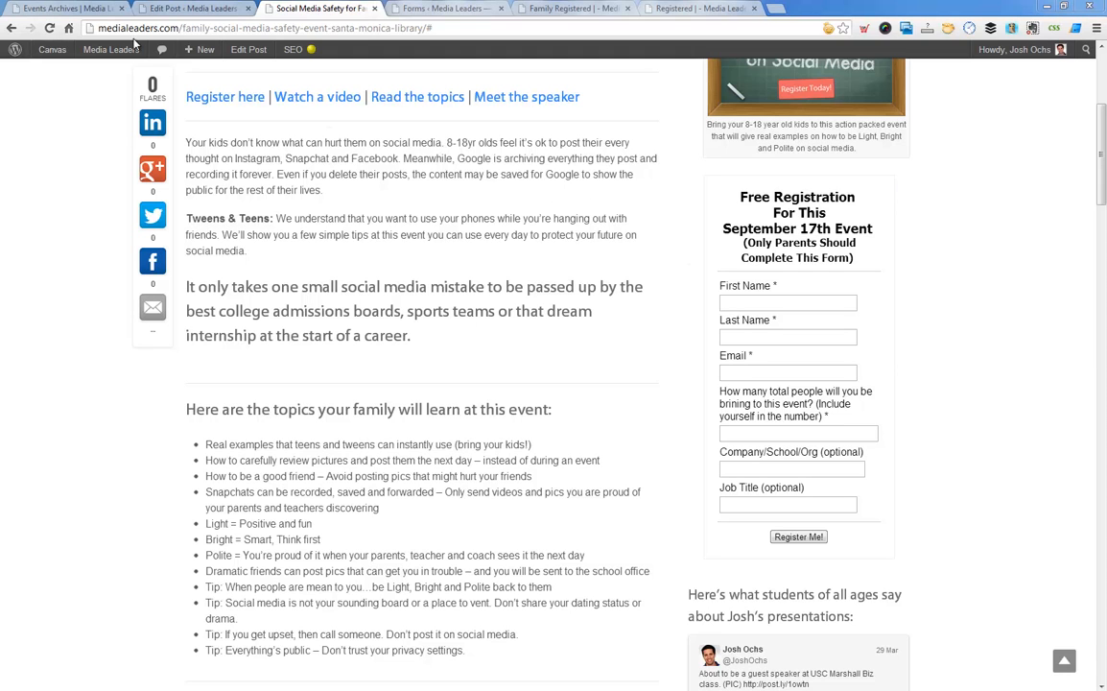
Step: Reload the event post again and check the sidebar form's width, heading and total-people field
left_click(51, 29)
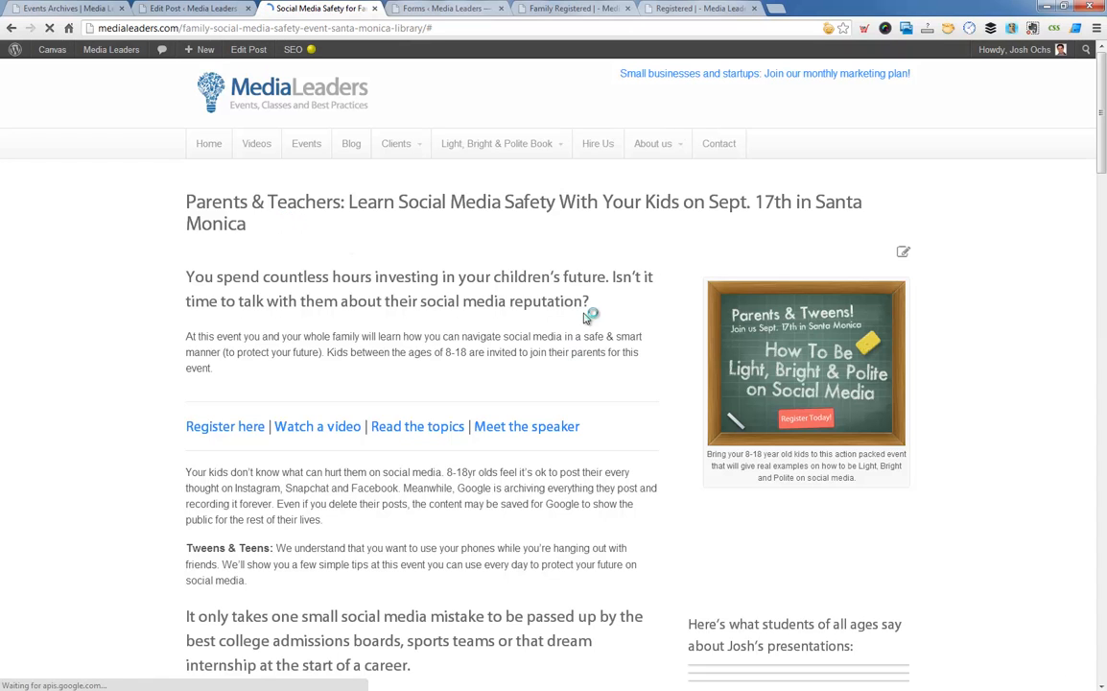
scroll(588, 316, "down", 1)
scroll(588, 315, "down", 2)
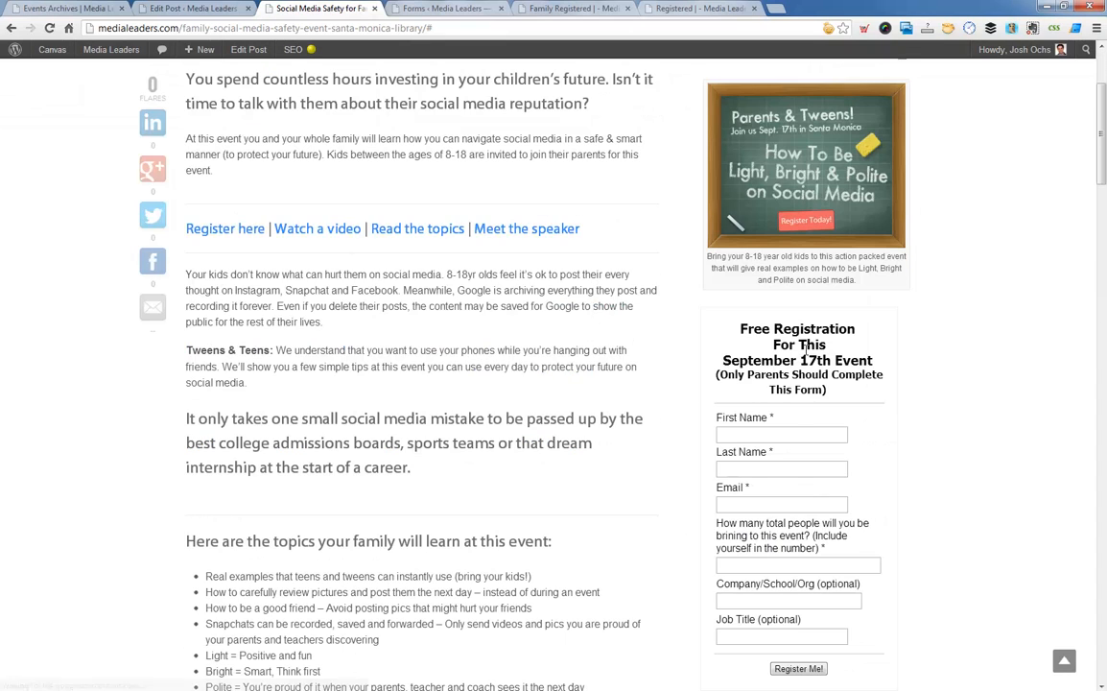
scroll(807, 355, "down", 2)
left_click(799, 434)
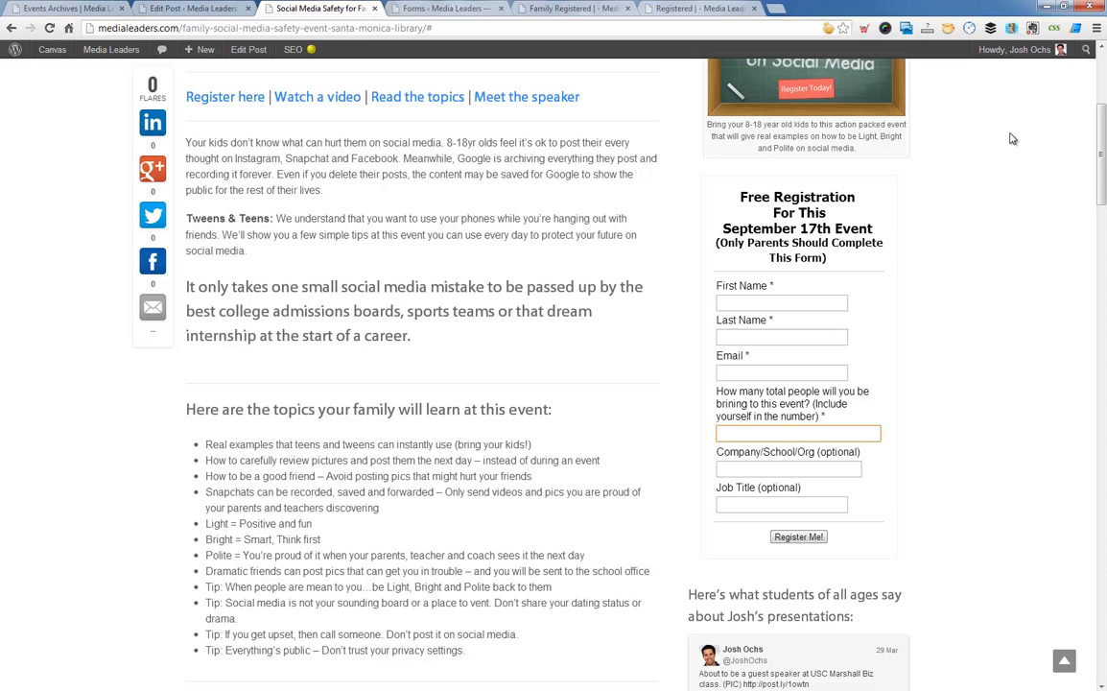
Step: Restore the Chrome window to its narrow size to check the event post's mobile layout
double_click(960, 10)
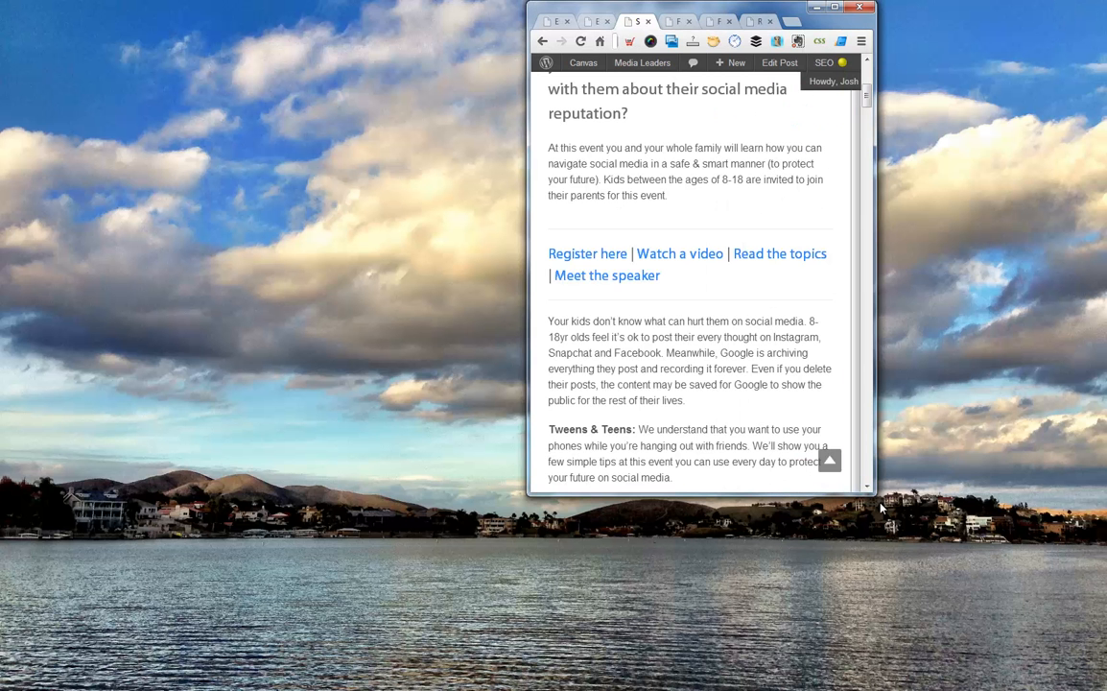
Step: Check the event page at a narrow window width from its top, and widen the browser window again
left_click_drag(860, 503, 868, 549)
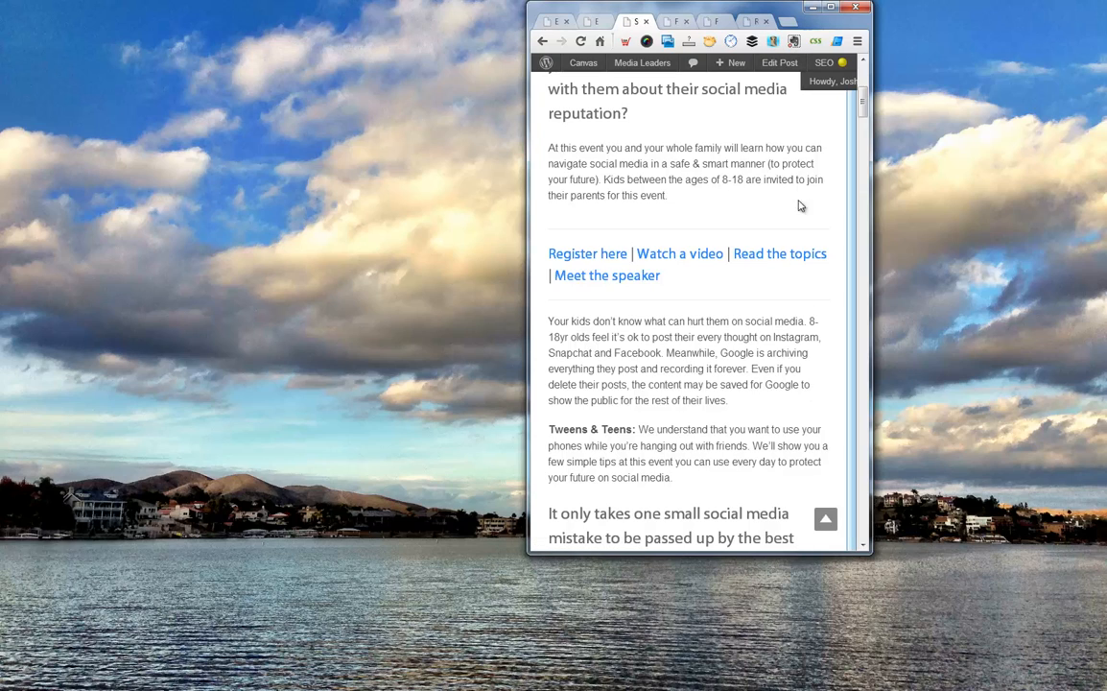
left_click(823, 527)
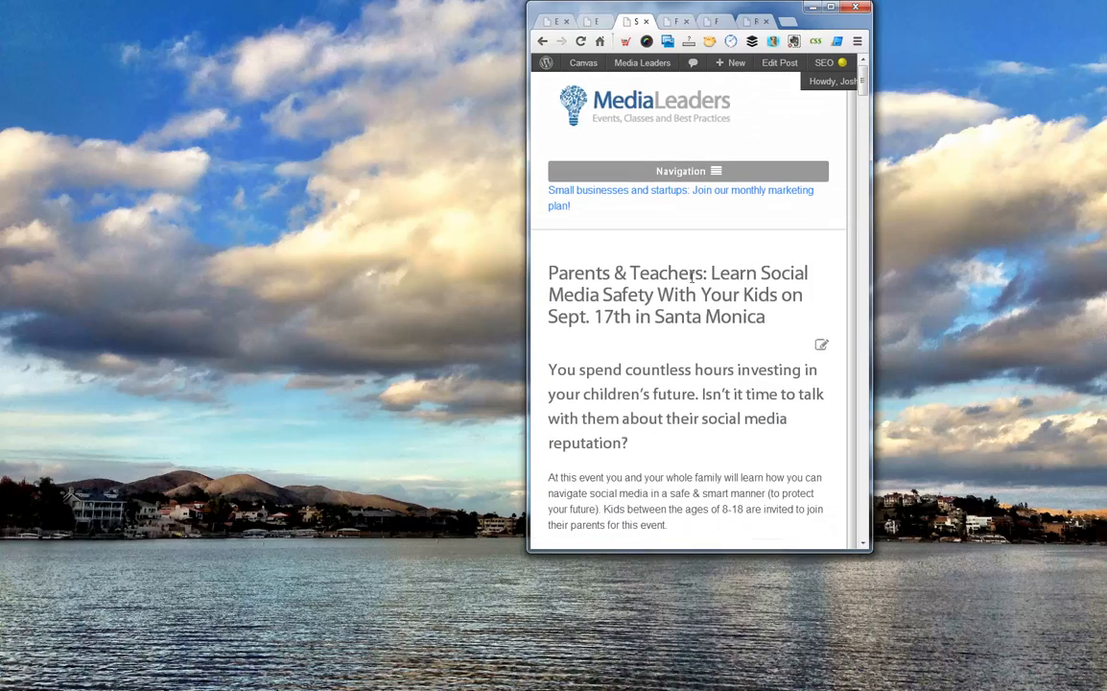
left_click_drag(527, 317, 255, 308)
Step: Reload the Social Media Safety event page and test its "Register here" link
scroll(482, 317, "down", 5)
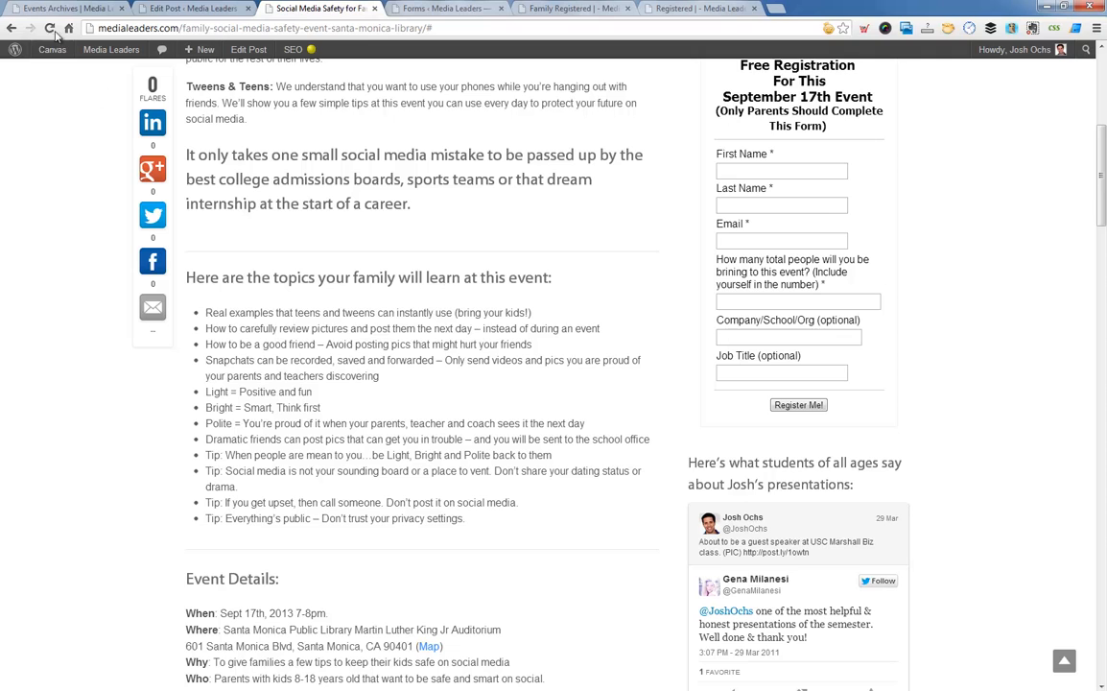
left_click(51, 30)
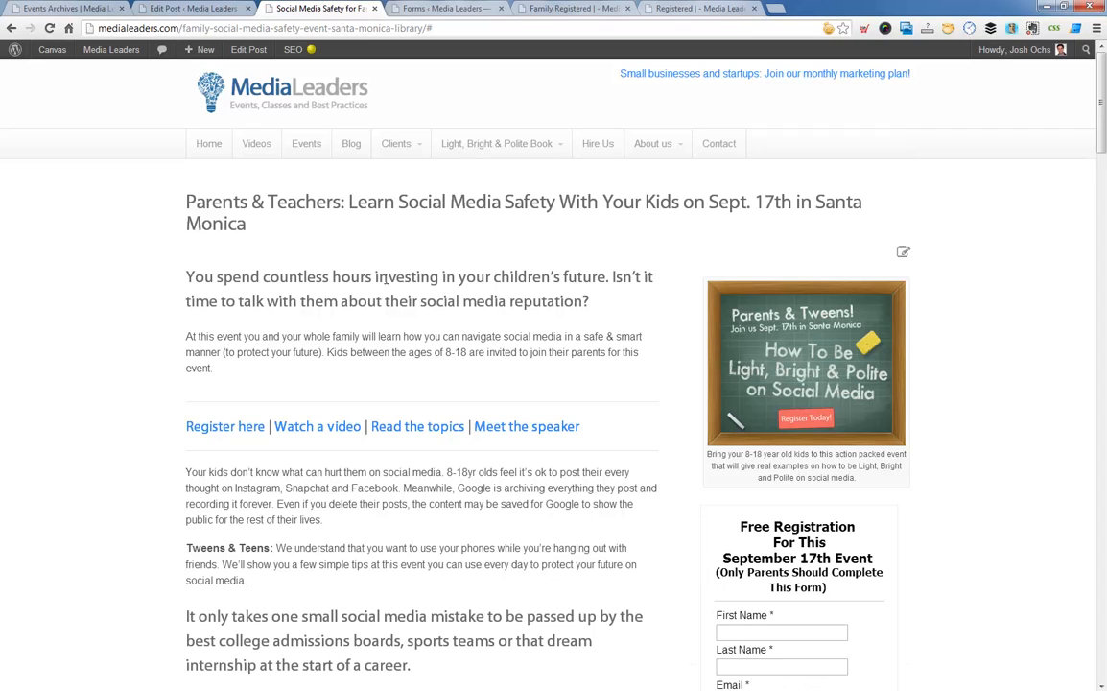
left_click(227, 426)
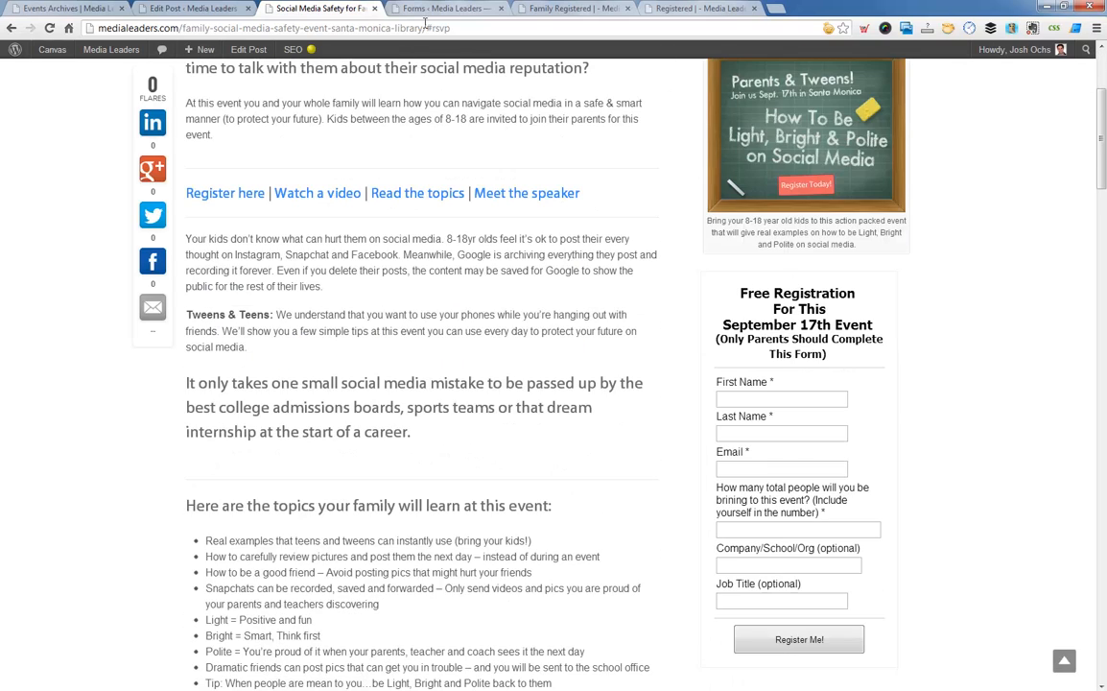
Step: In the event post's HTML, move the rsvp anchor's closing </a> tag behind the registration form script, and update the post
left_click(192, 8)
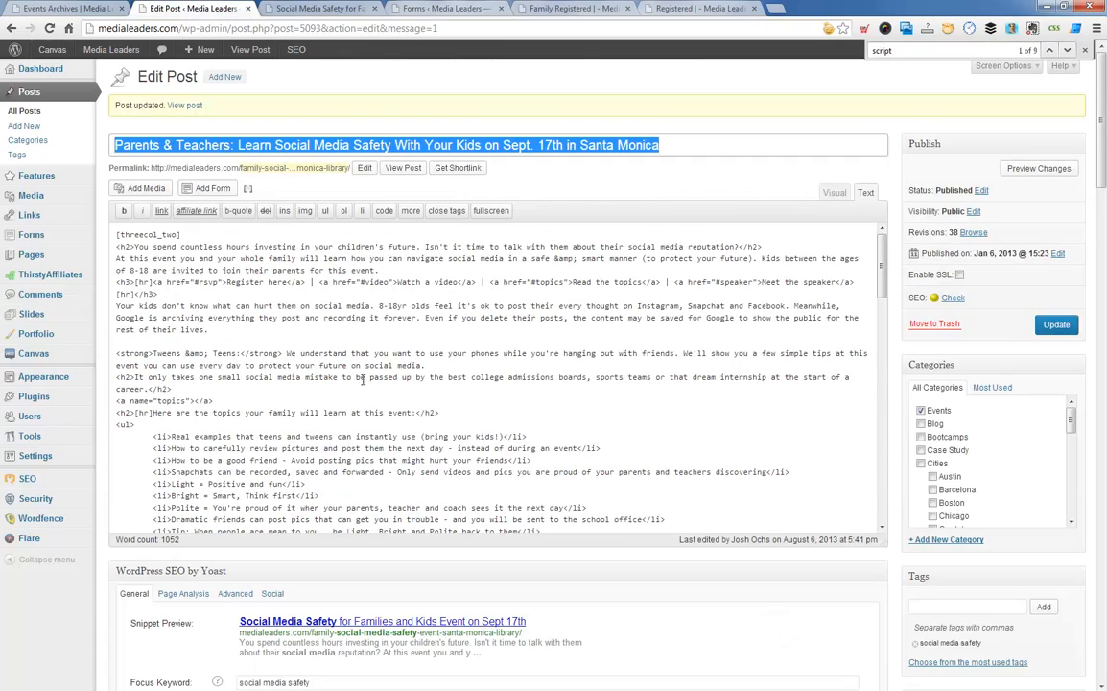
left_click(362, 380)
scroll(365, 380, "down", 2)
scroll(365, 380, "down", 5)
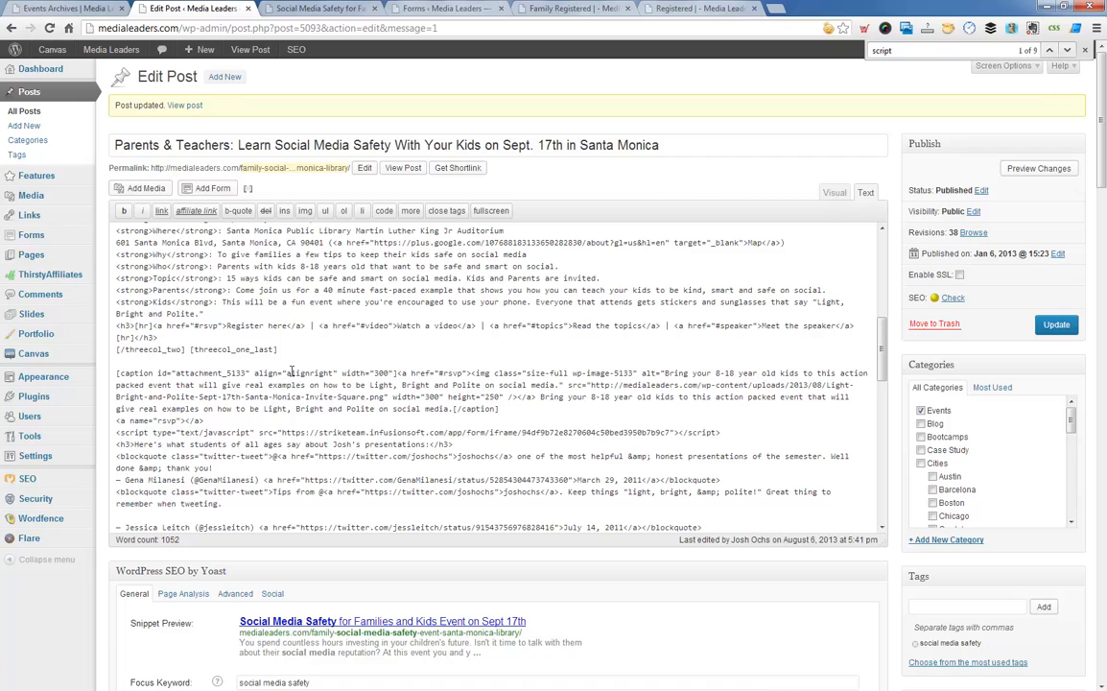
left_click_drag(115, 420, 234, 422)
left_click(211, 421)
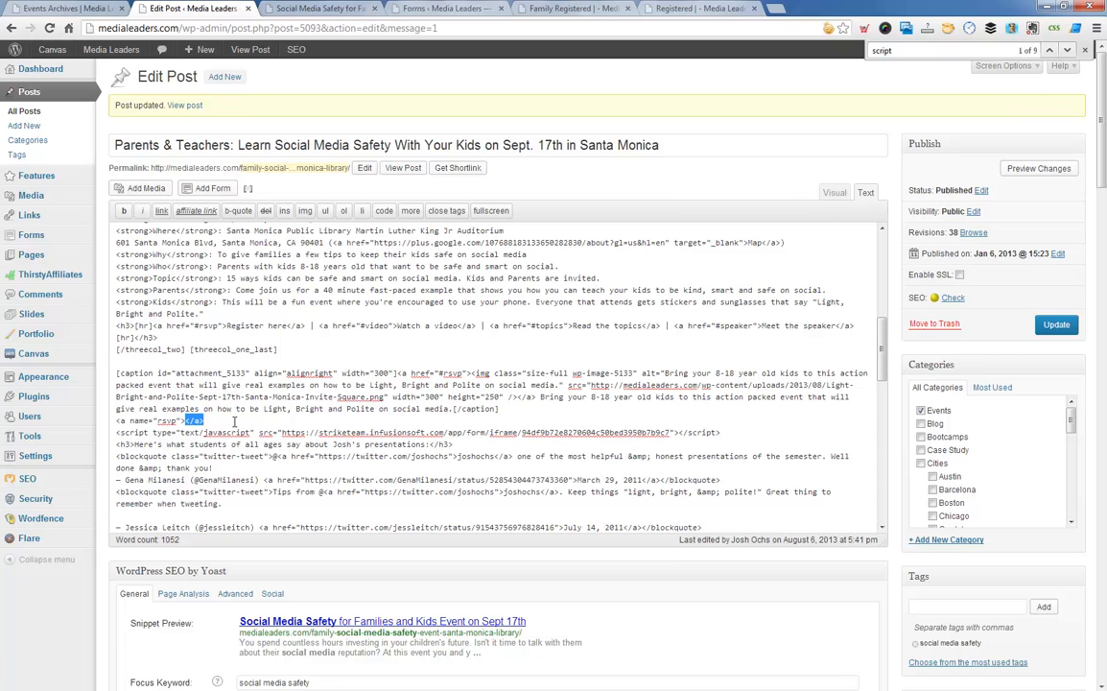
key("ctrl+x")
left_click(763, 431)
key("ctrl+v")
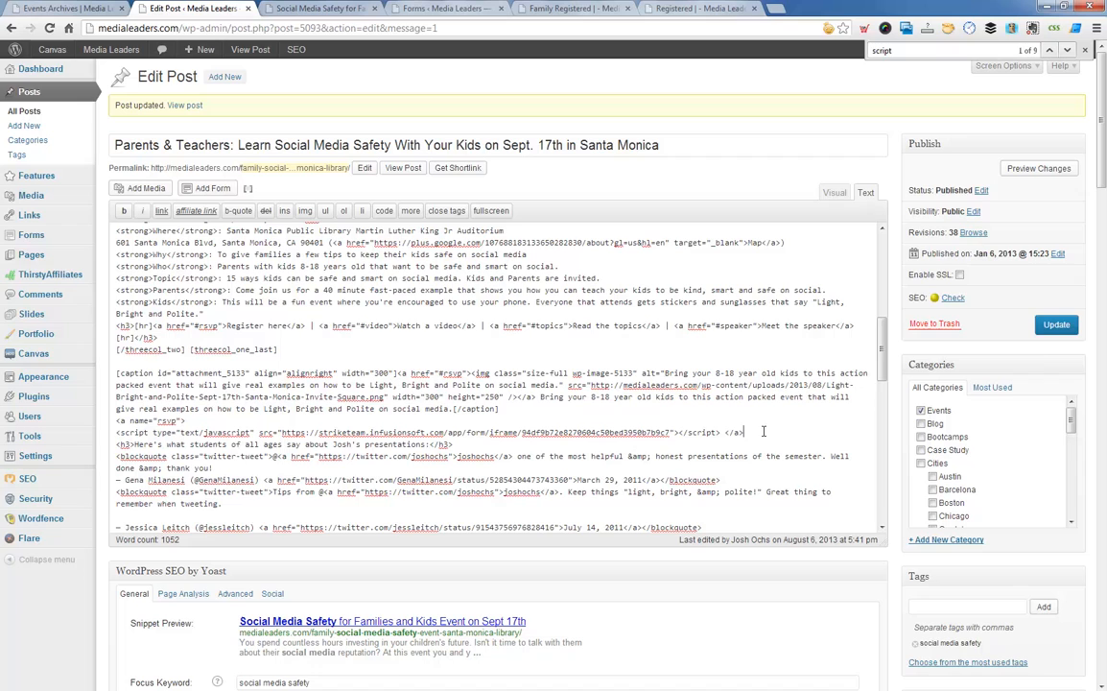
left_click(1056, 324)
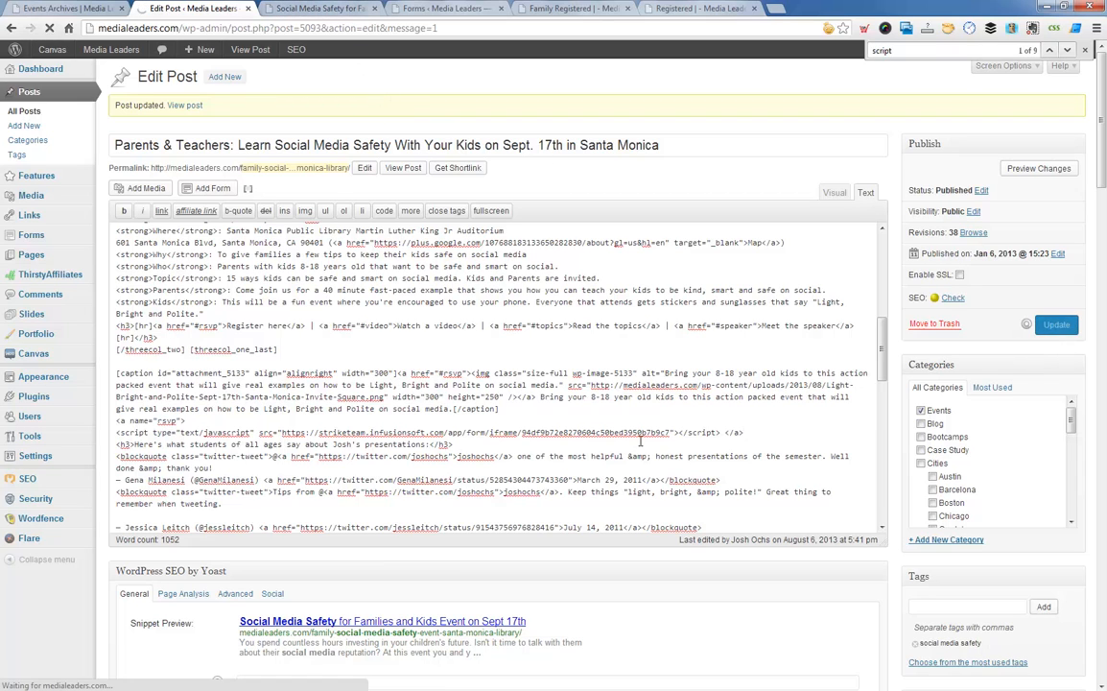
Step: Reload the live event page and retest the "Register here" link with the updated rsvp anchor
left_click(305, 9)
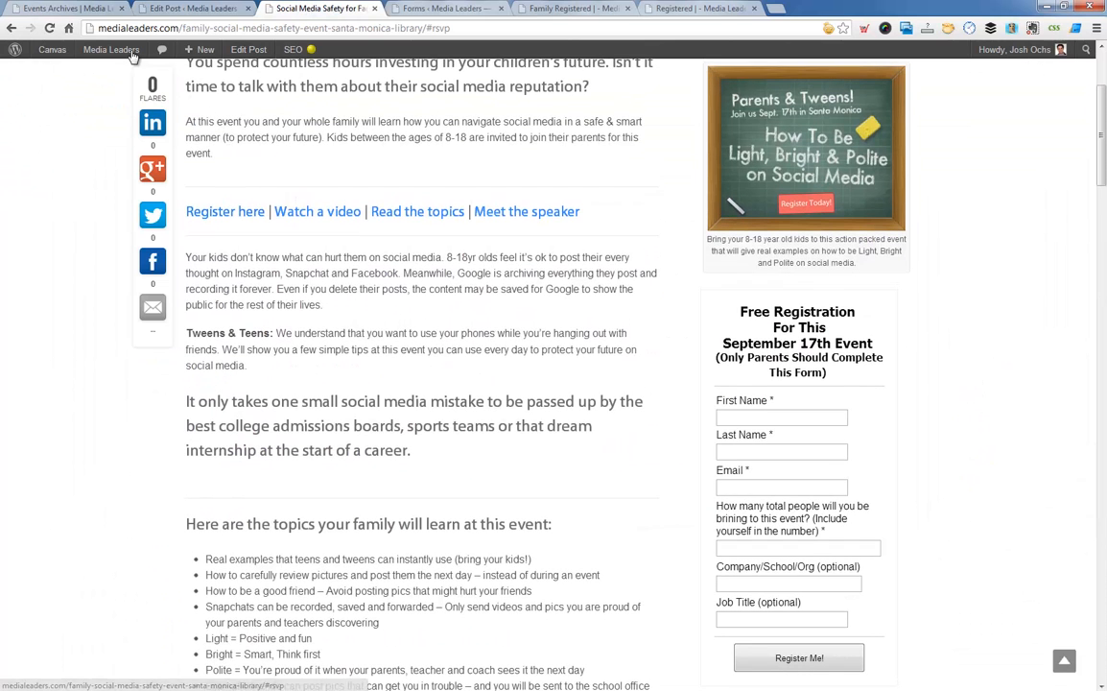
left_click(50, 29)
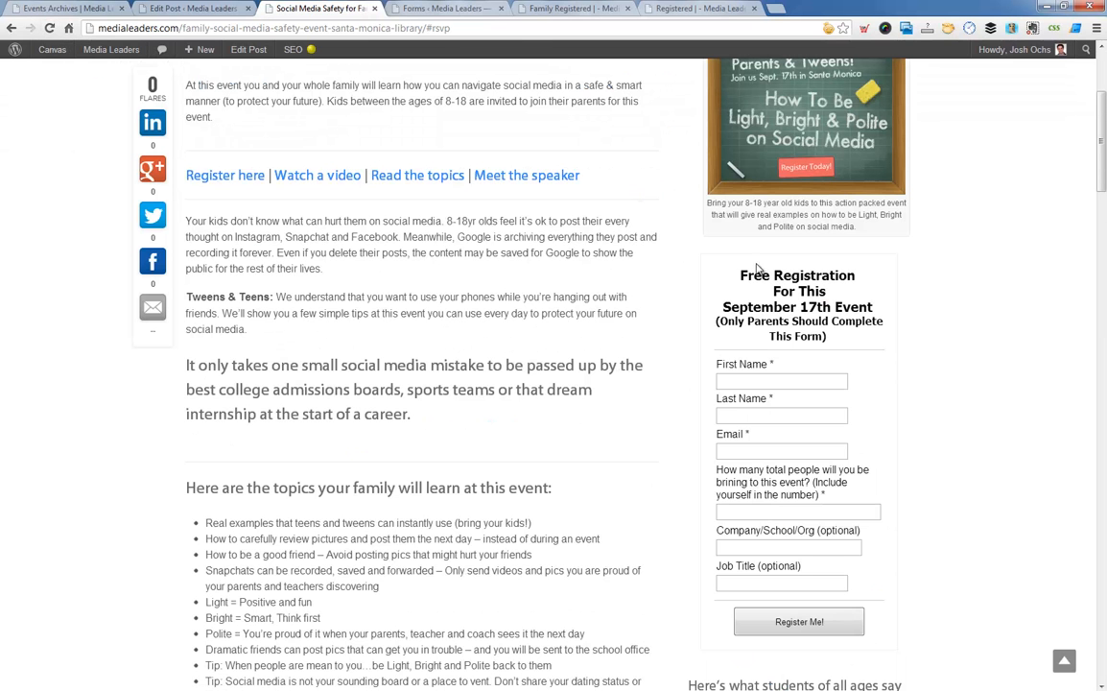
scroll(493, 275, "down", 3)
left_click(223, 437)
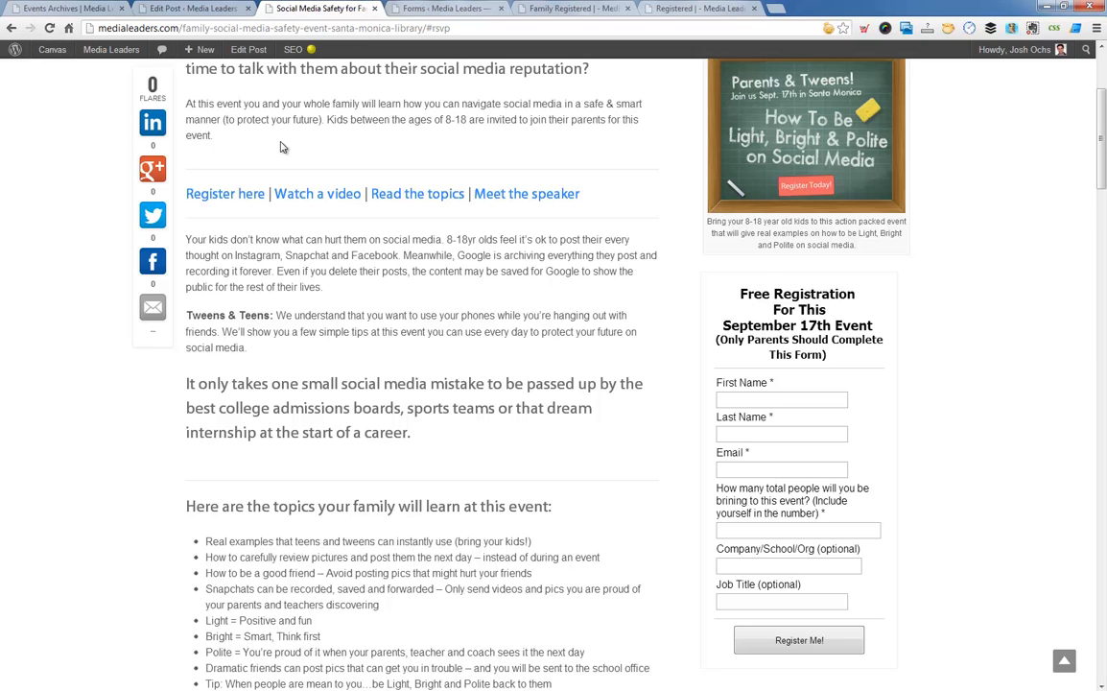
Step: Examine the event post's HTML for the rsvp and speaker anchors and the content of the speaker section
left_click(189, 7)
left_click(378, 420)
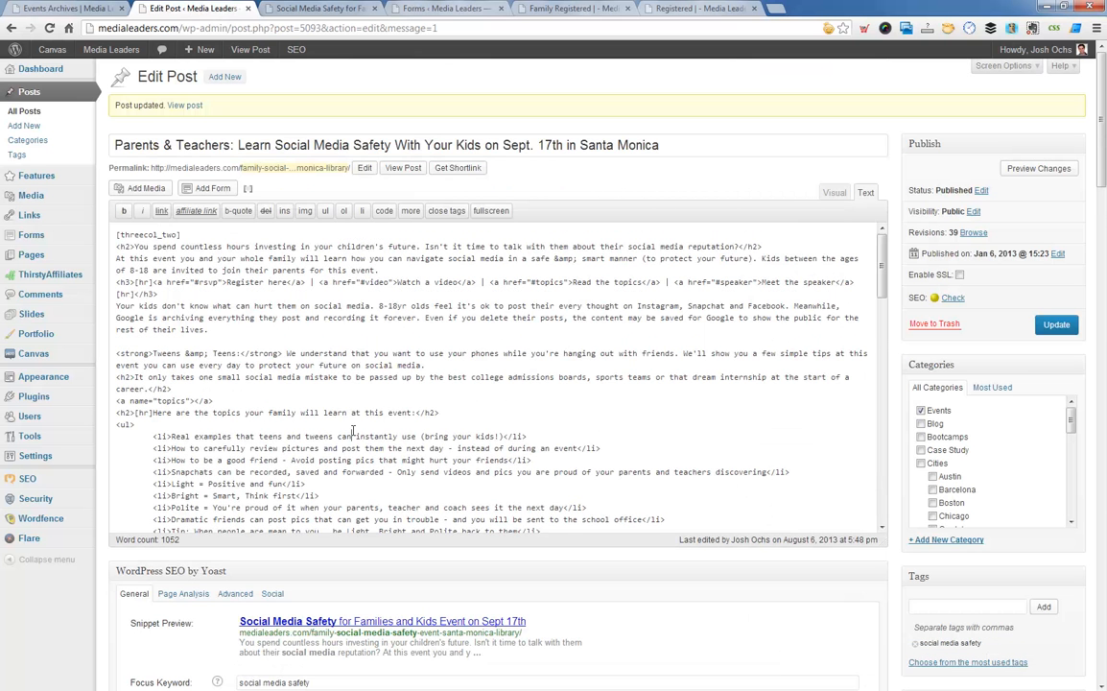
scroll(353, 430, "down", 3)
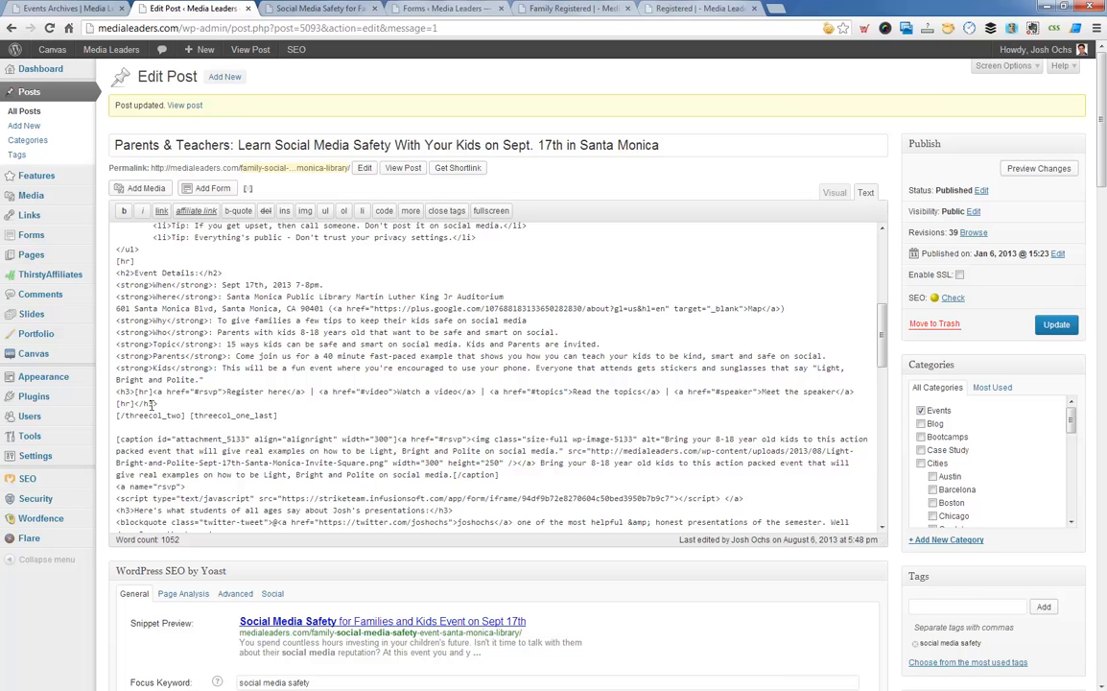
scroll(151, 405, "down", 2)
scroll(151, 420, "down", 4)
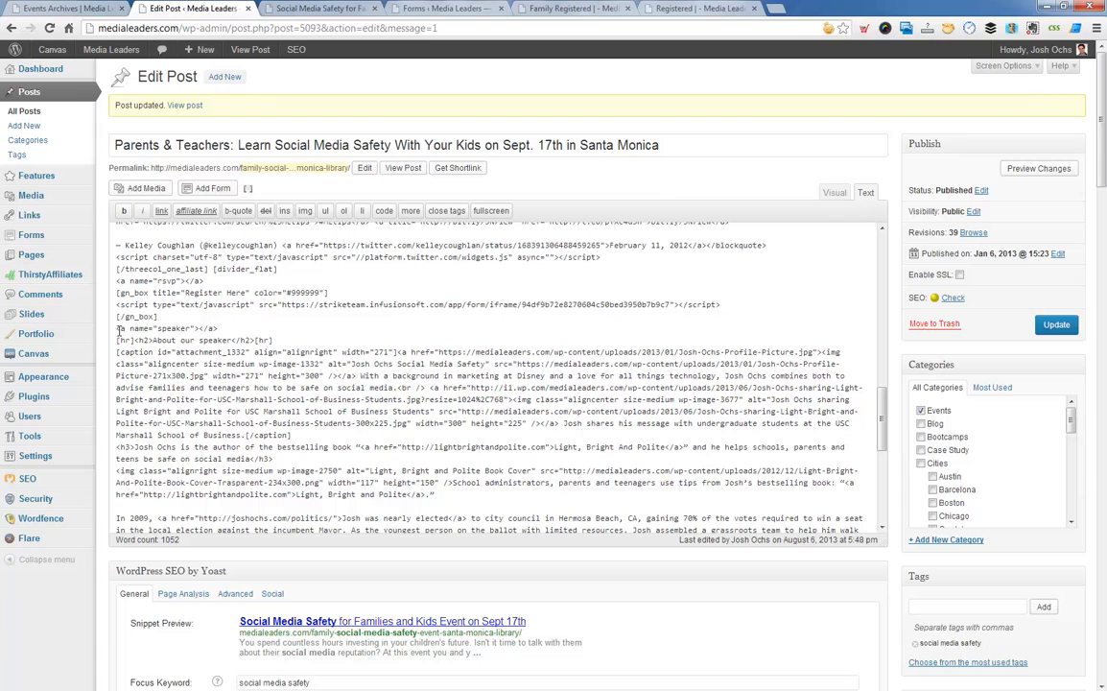
left_click_drag(116, 329, 251, 332)
left_click(251, 332)
scroll(286, 423, "down", 5)
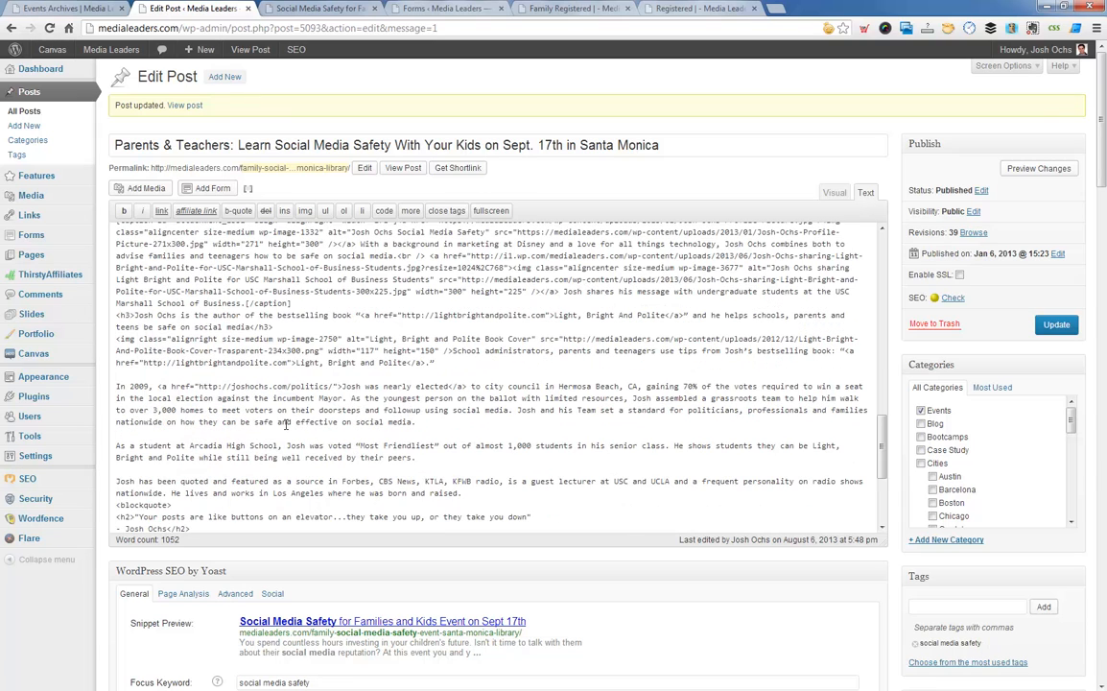
scroll(285, 423, "down", 1)
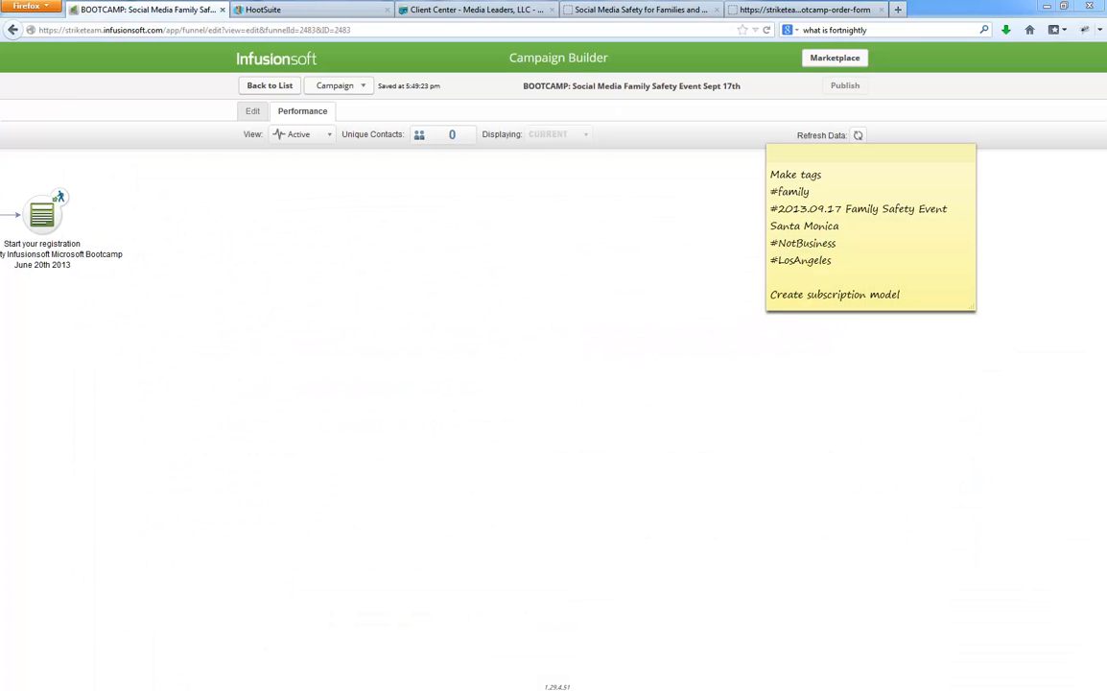
Step: Reposition and enlarge the sticky note over the Infusionsoft campaign, and highlight its tags from #family to #LosAngeles
left_click_drag(906, 163, 825, 216)
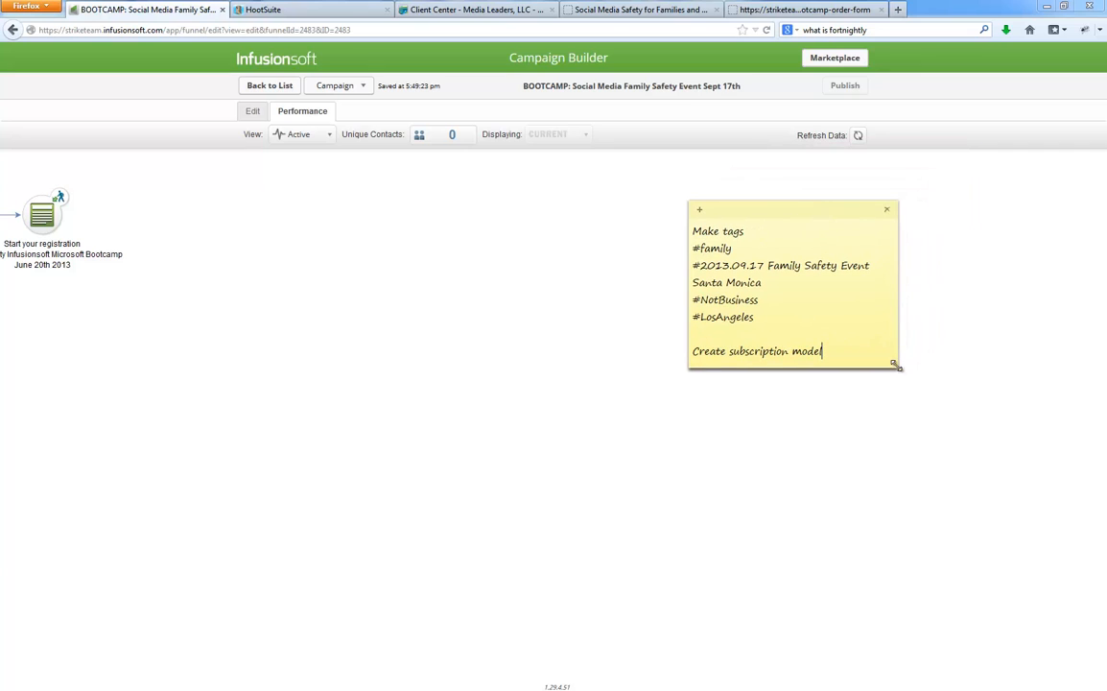
left_click_drag(897, 365, 927, 424)
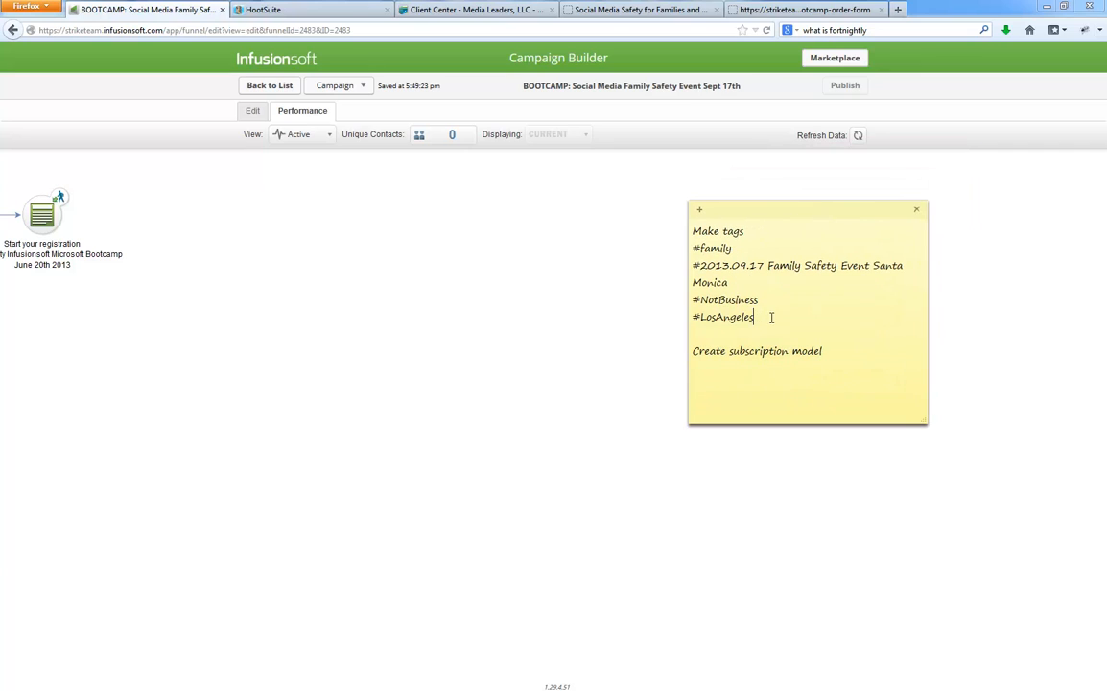
left_click_drag(772, 317, 694, 249)
left_click(694, 250)
Step: Leave the Sept 17th bootcamp campaign and open the Tags list in the CRM settings
left_click(276, 88)
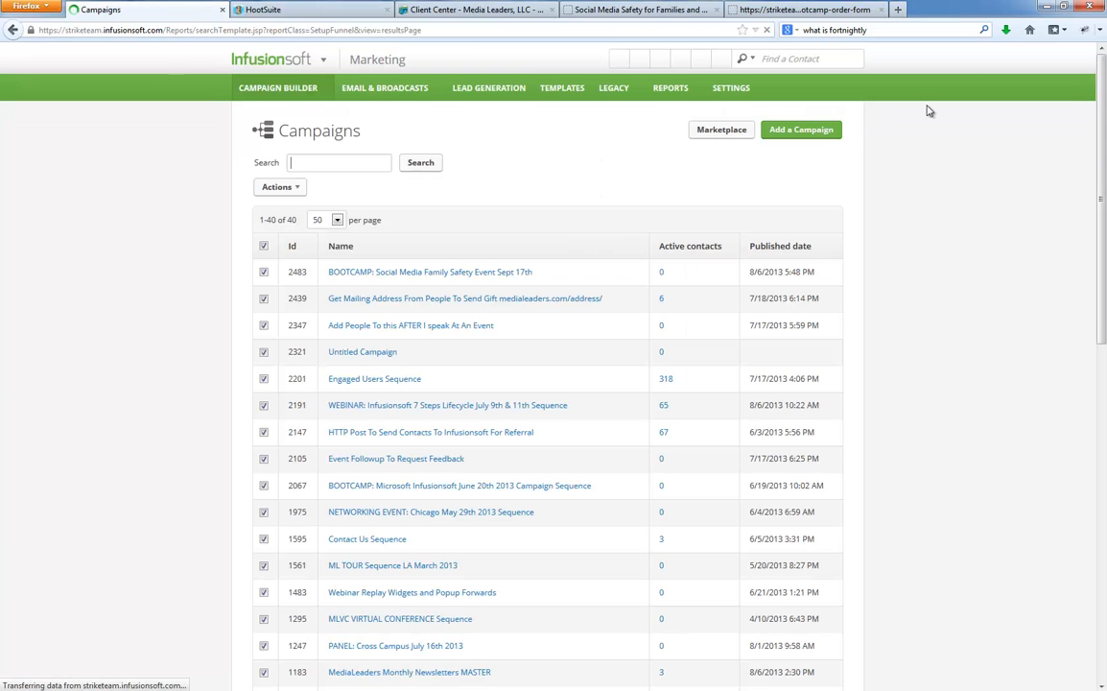
double_click(975, 8)
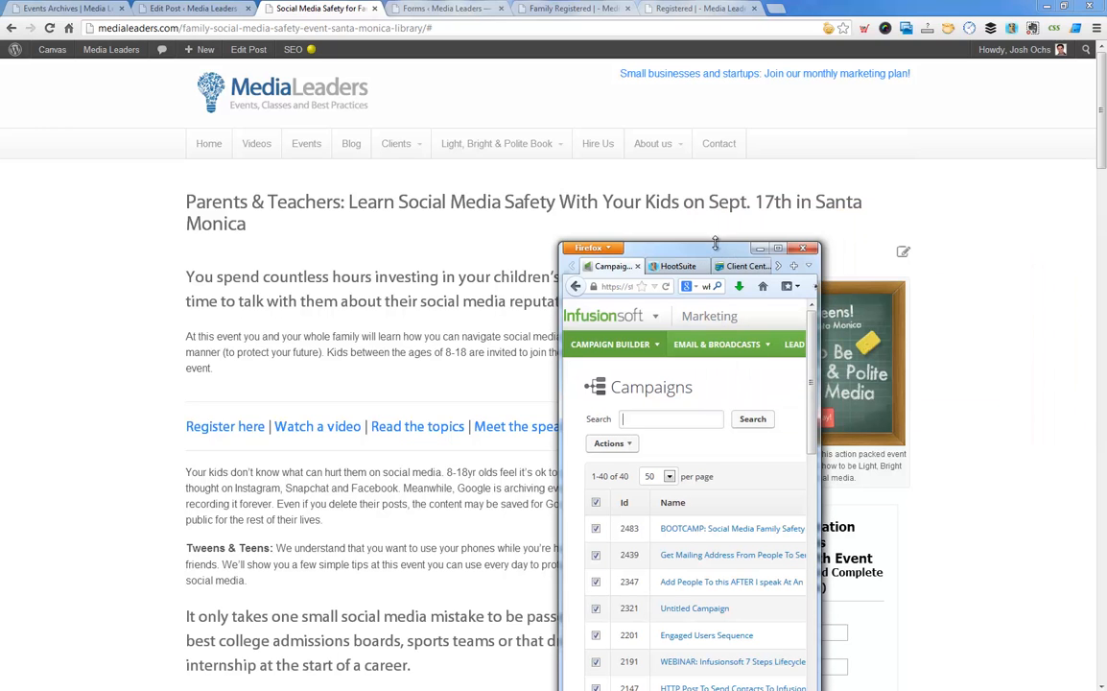
left_click_drag(714, 253, 661, 2)
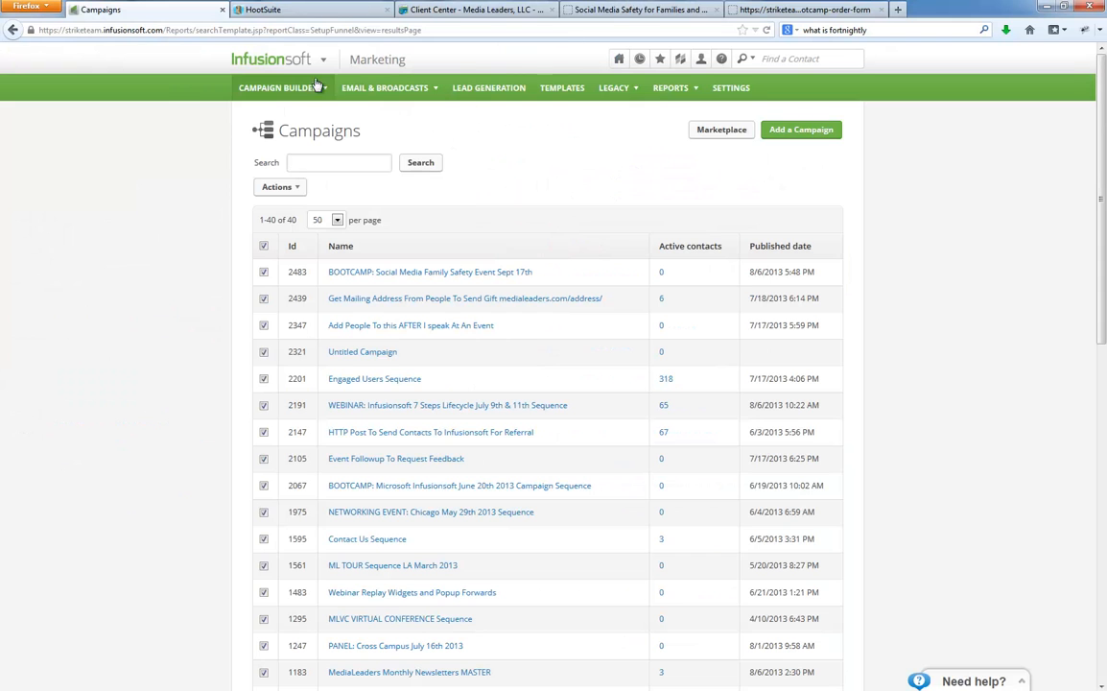
mouse_move(276, 67)
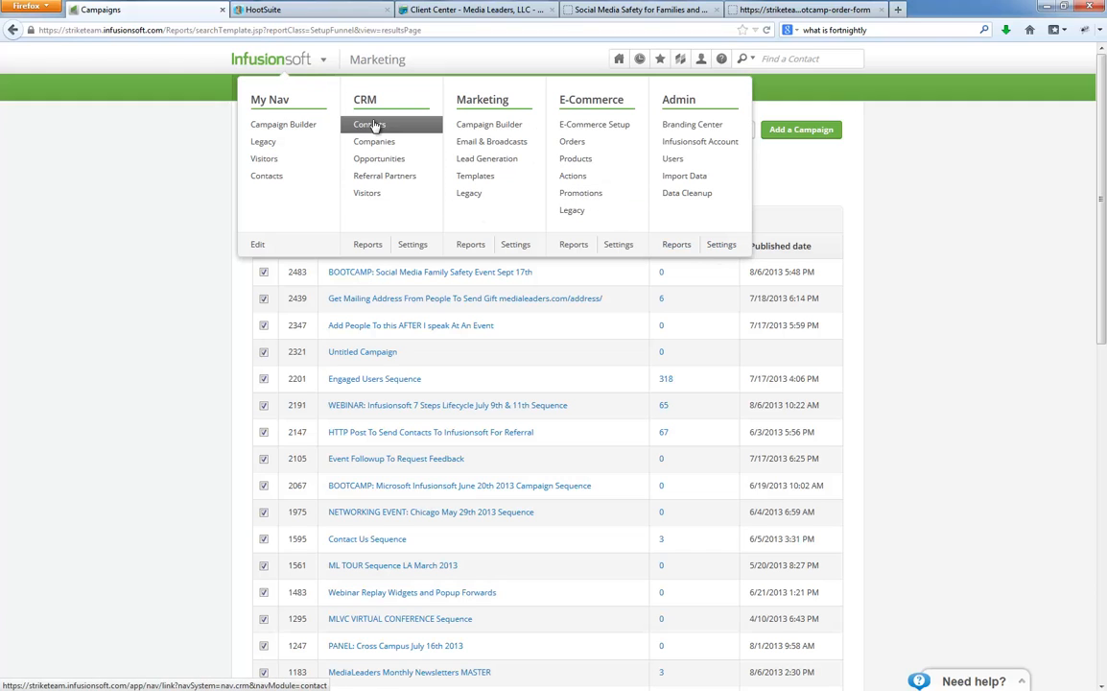
left_click(410, 246)
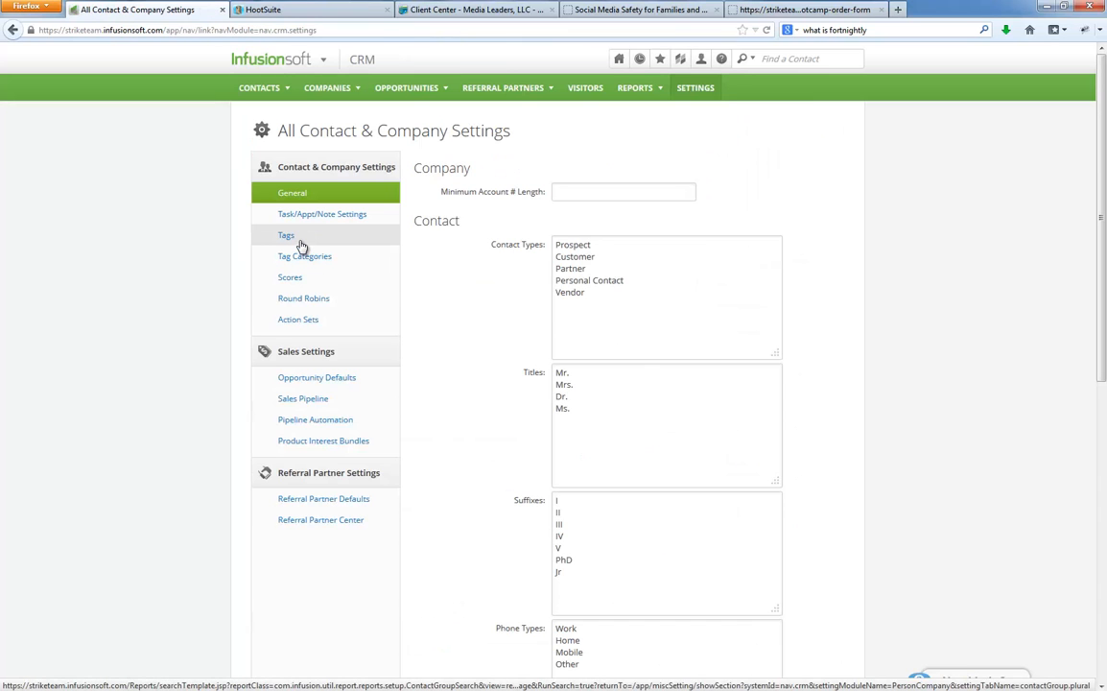
left_click(300, 242)
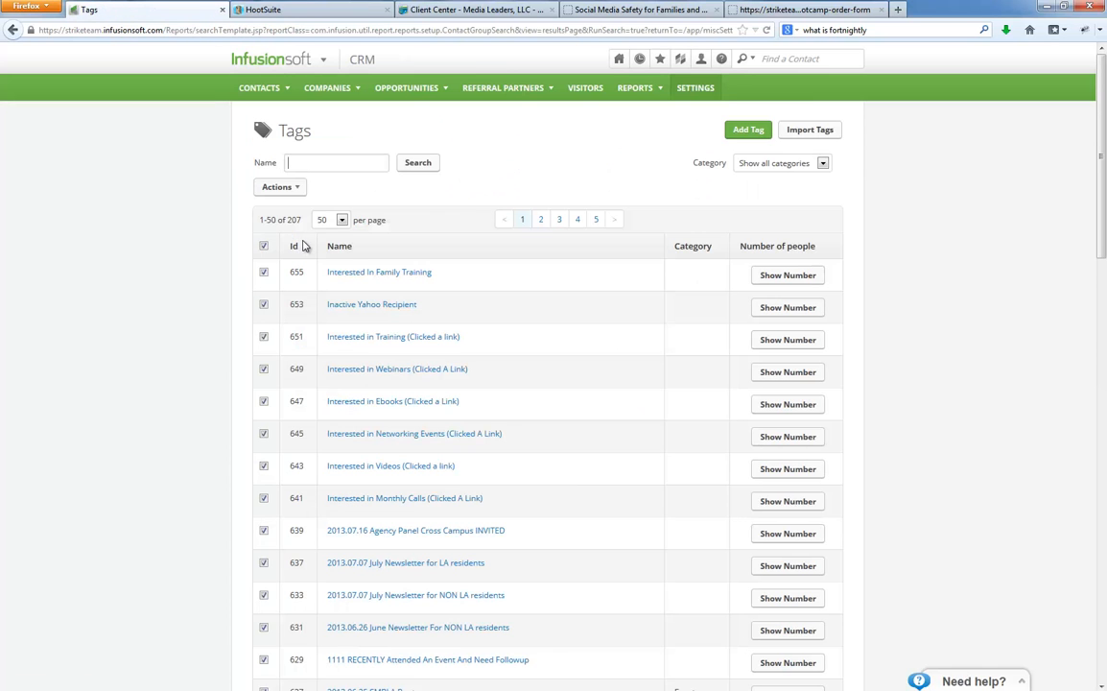
Step: Inspect the "Interested In Family Training" tag and compare its naming with the "Interested in Training (Clicked a link)" tag
left_click(404, 275)
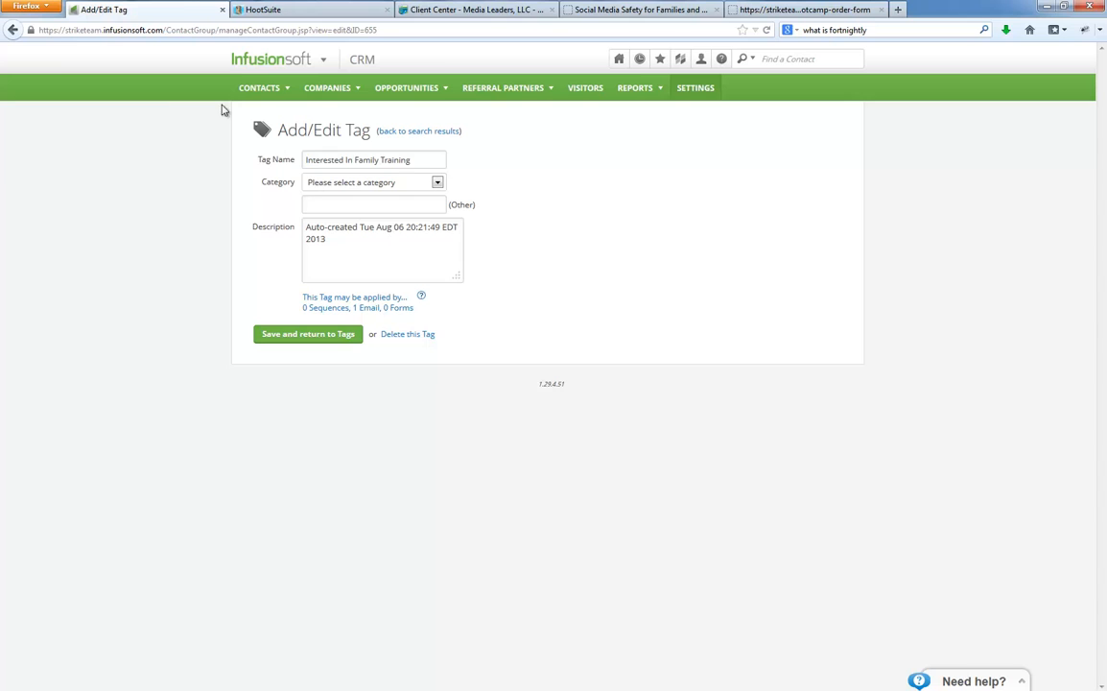
left_click(12, 30)
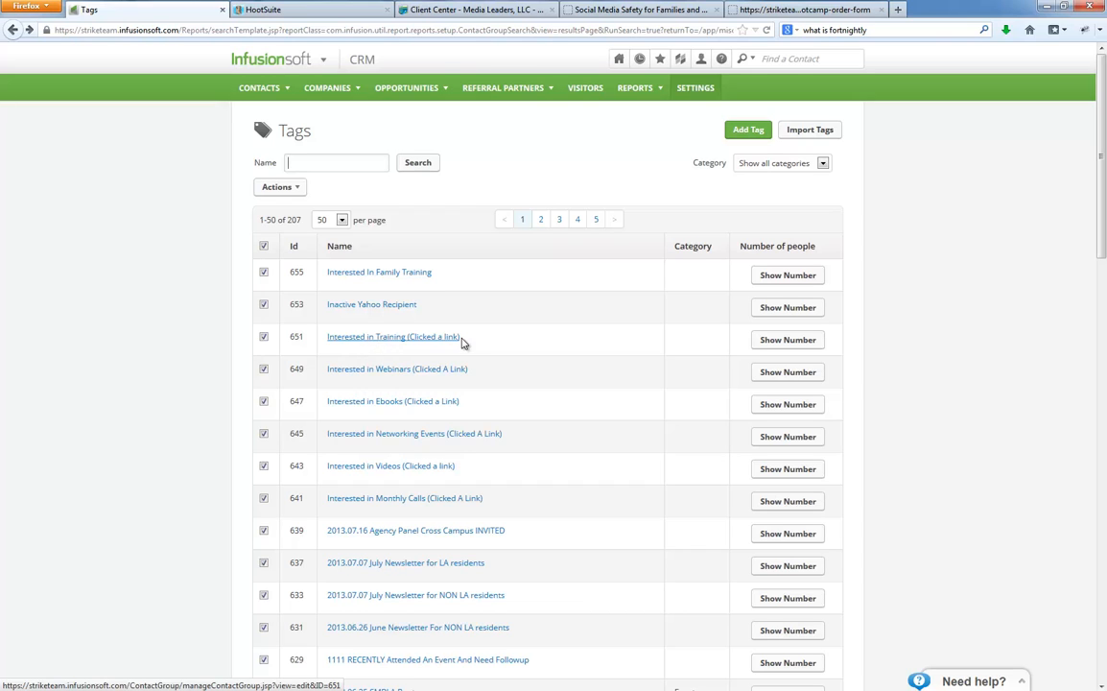
left_click_drag(461, 341, 411, 342)
Step: Rename the "Interested In Family Training" tag to "Interested in Family Training (Clicked a link)" and save it
left_click(368, 273)
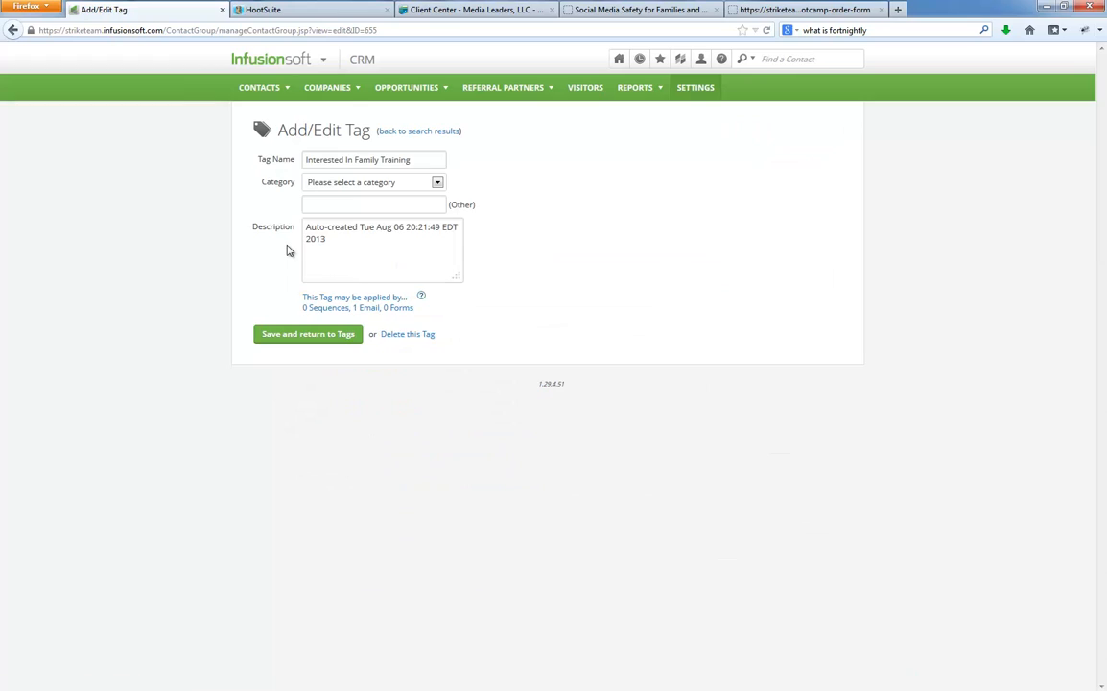
left_click(367, 31)
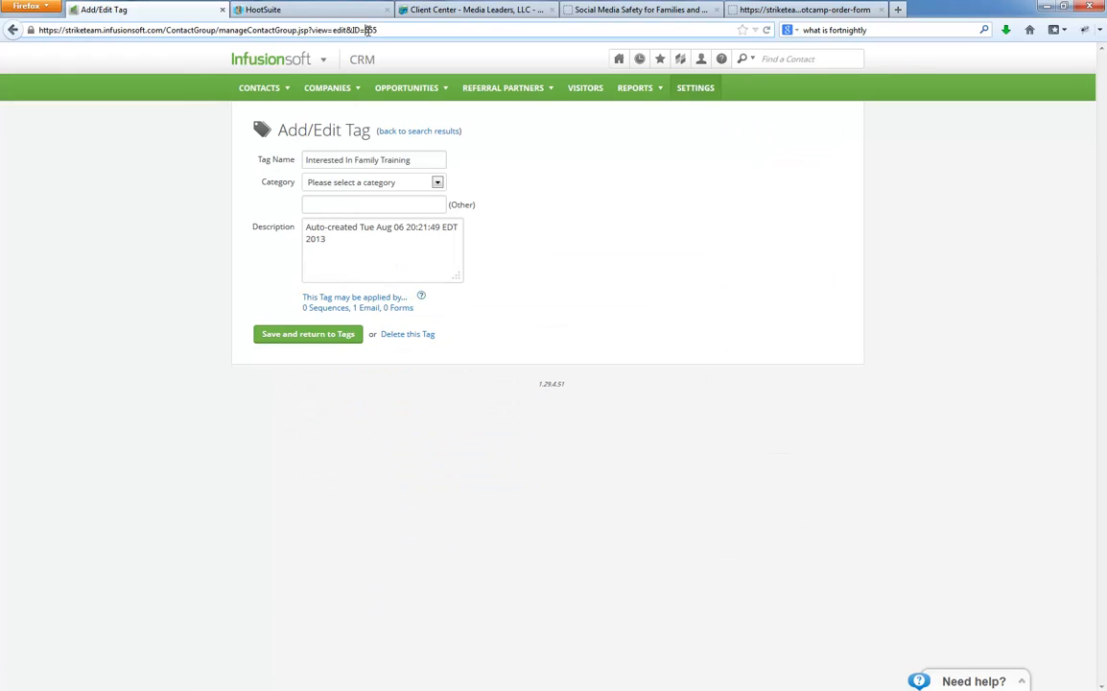
left_click(346, 163)
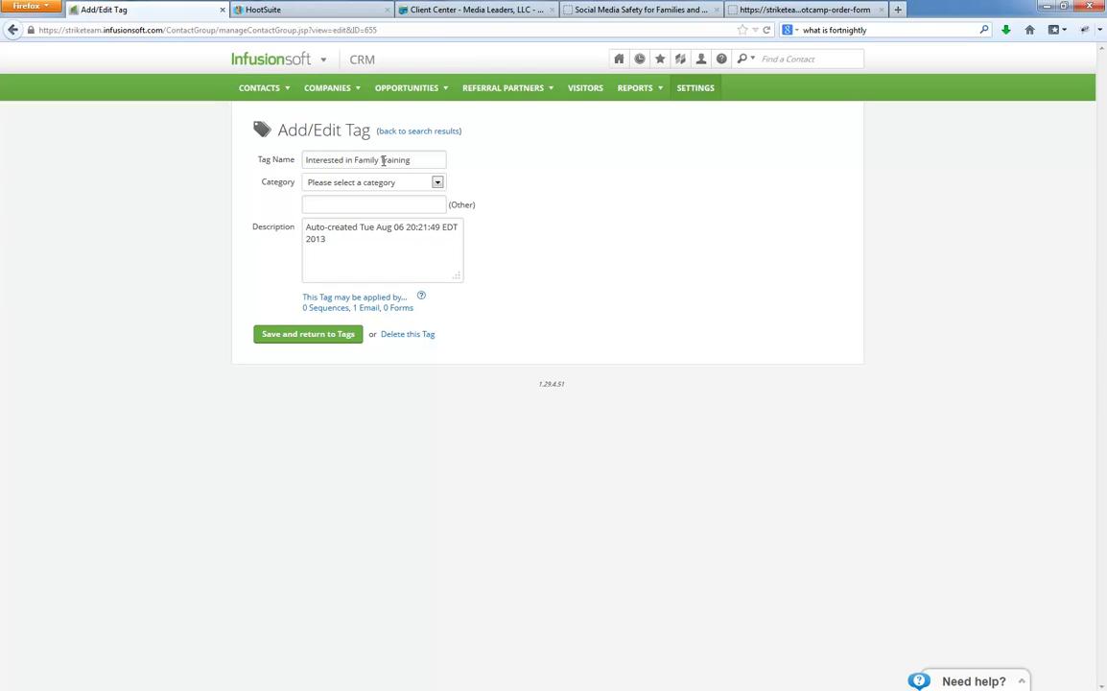
type("(Clicked a link)")
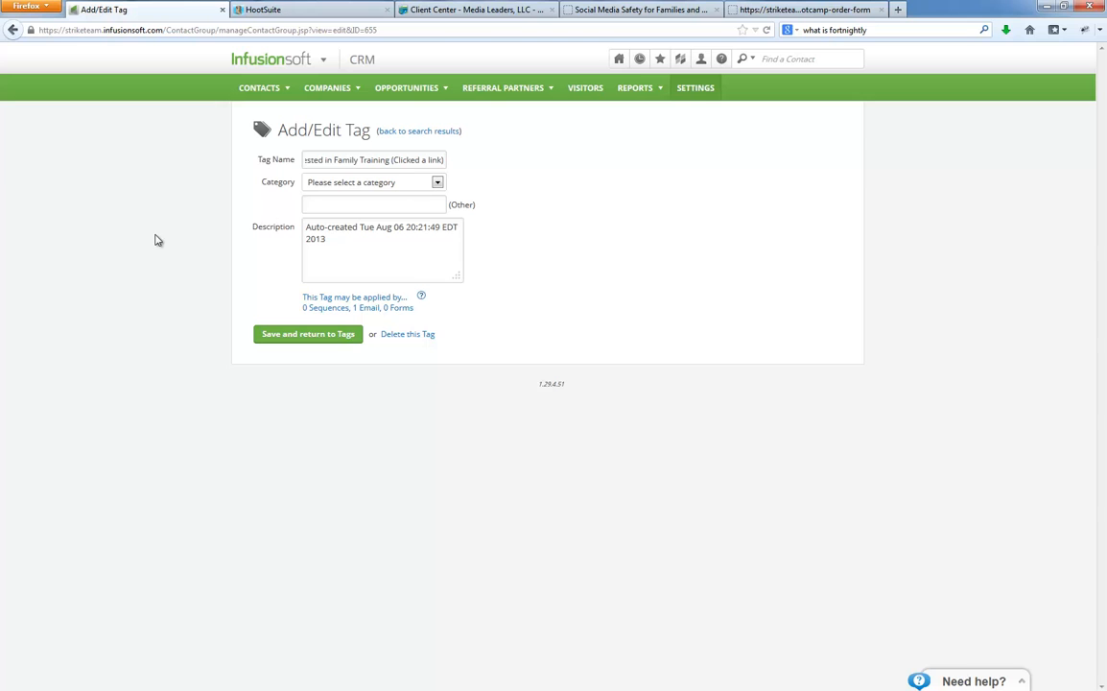
left_click(305, 336)
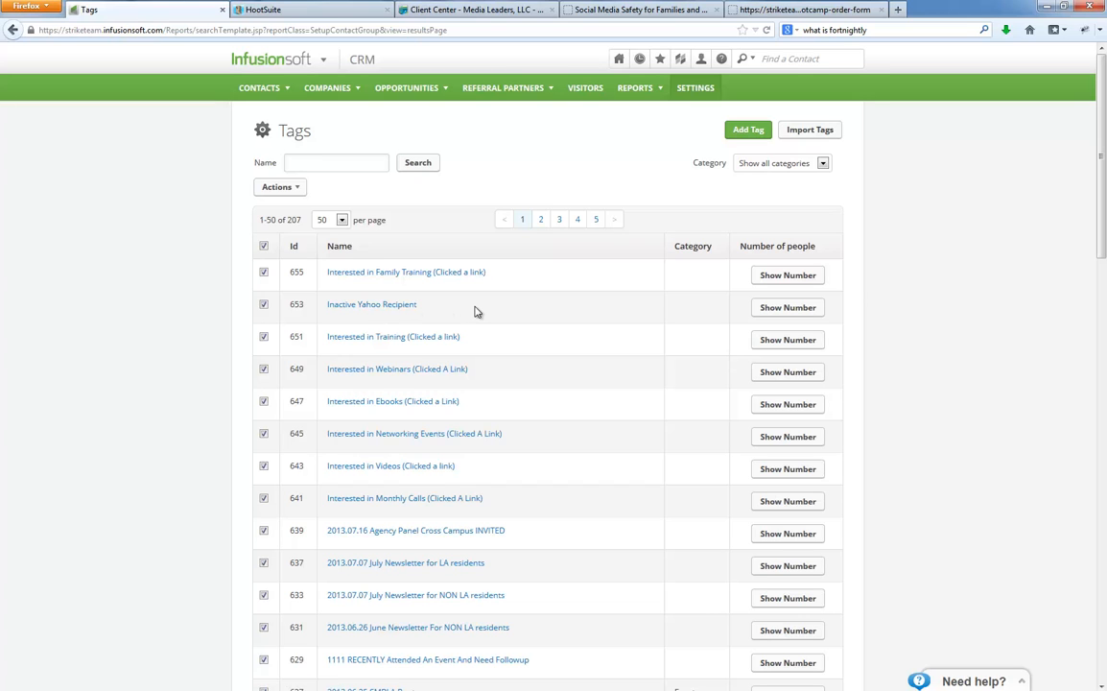
scroll(476, 311, "down", 2)
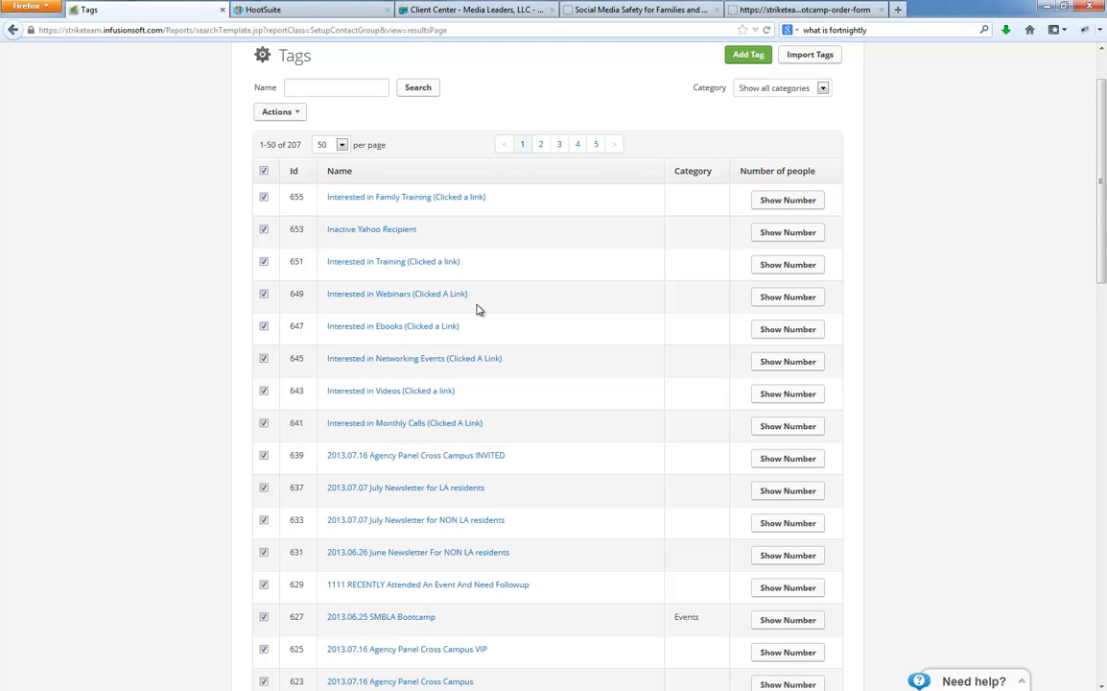
scroll(477, 310, "up", 2)
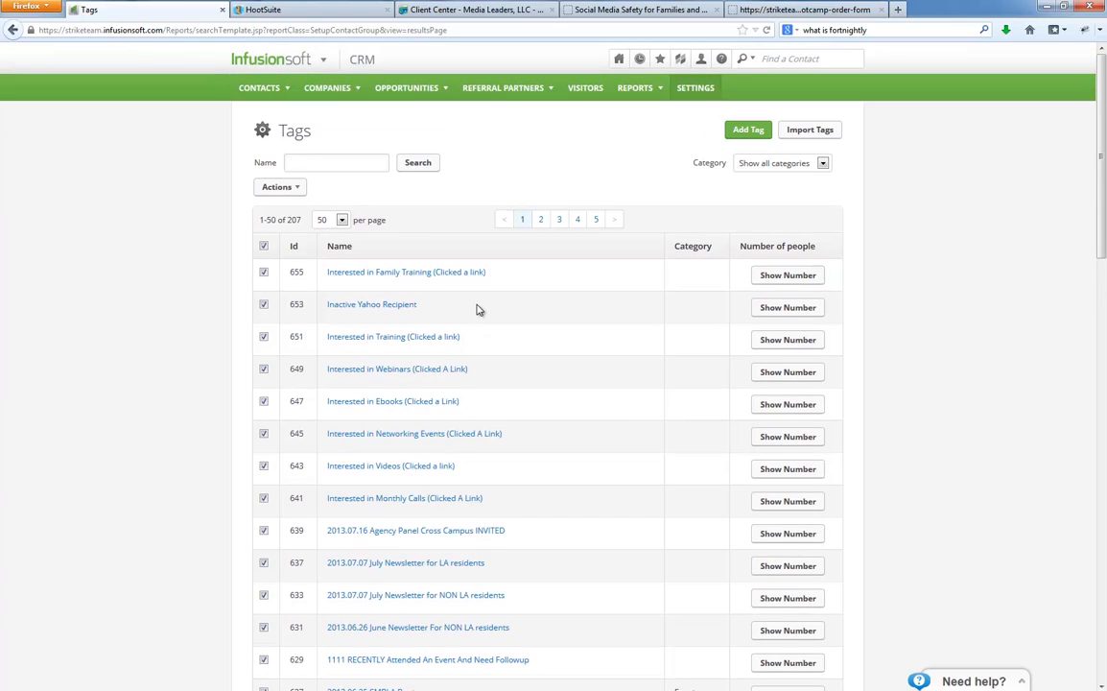
Step: Open a blank new-tag form and copy "2013.09.17 Family Safety Event Santa" from the sticky note, moving the note aside
left_click(743, 134)
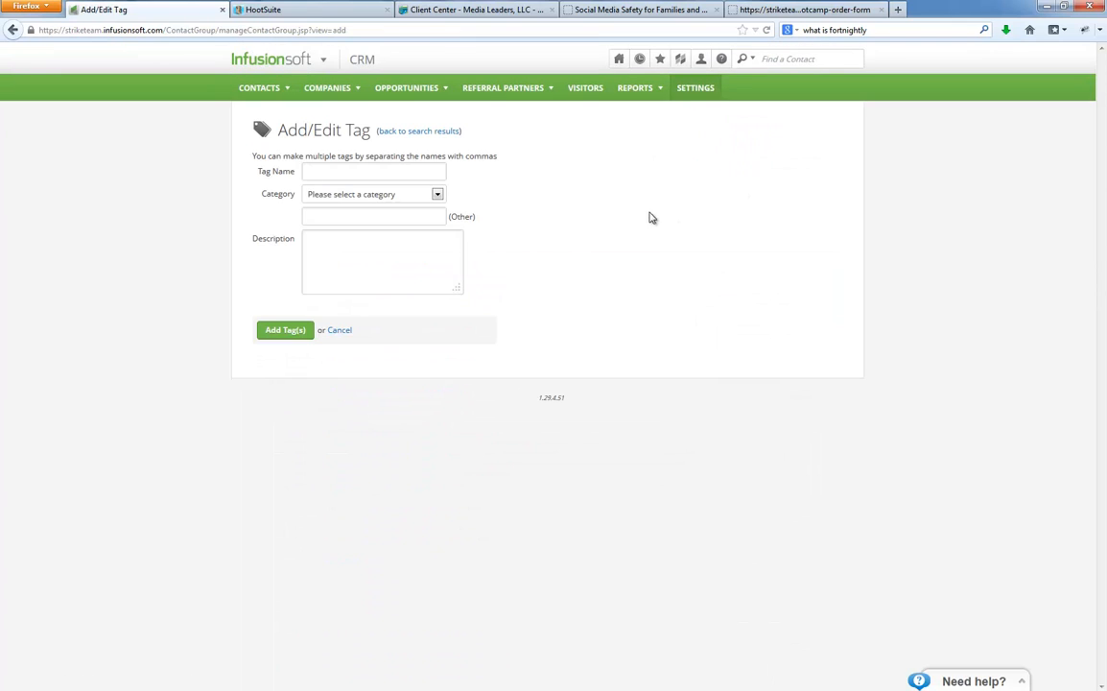
left_click_drag(1106, 203, 844, 200)
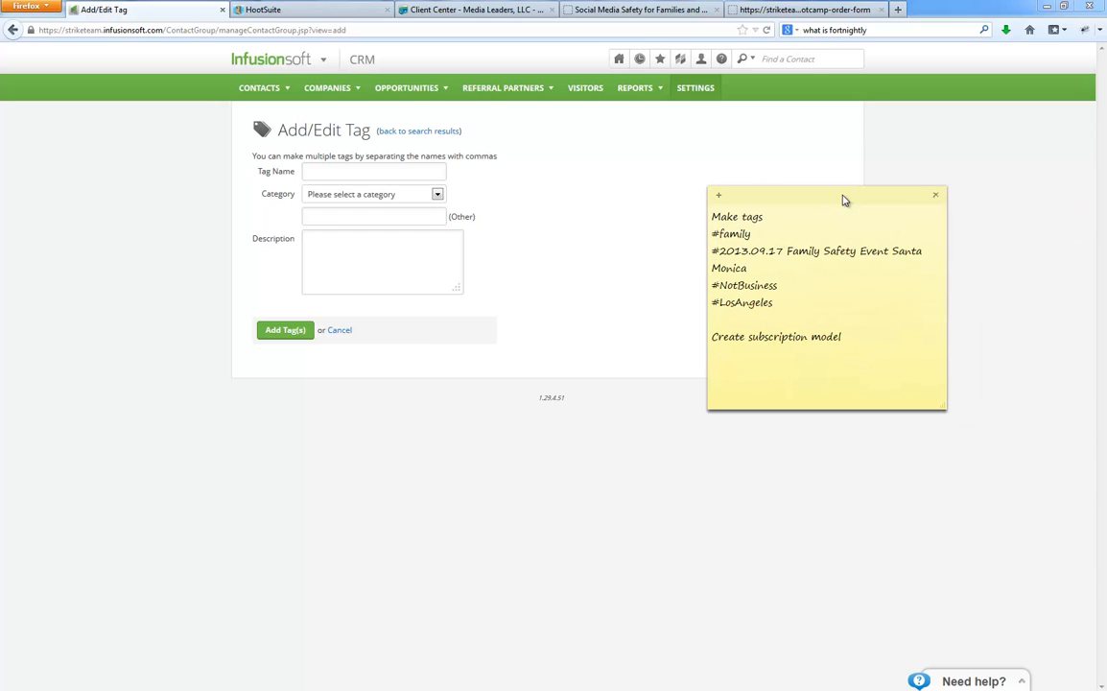
left_click_drag(722, 251, 925, 256)
key("ctrl+c")
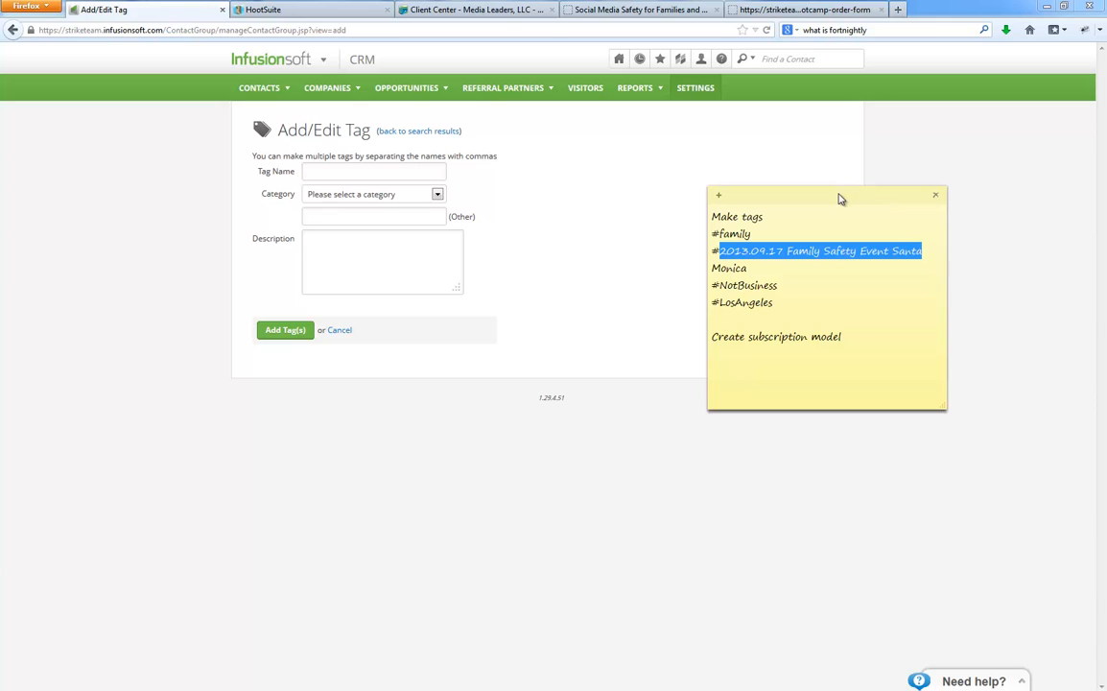
left_click_drag(839, 194, 1103, 203)
Step: Return to the Tags list, sort it by name, and look over the existing tags
left_click(12, 30)
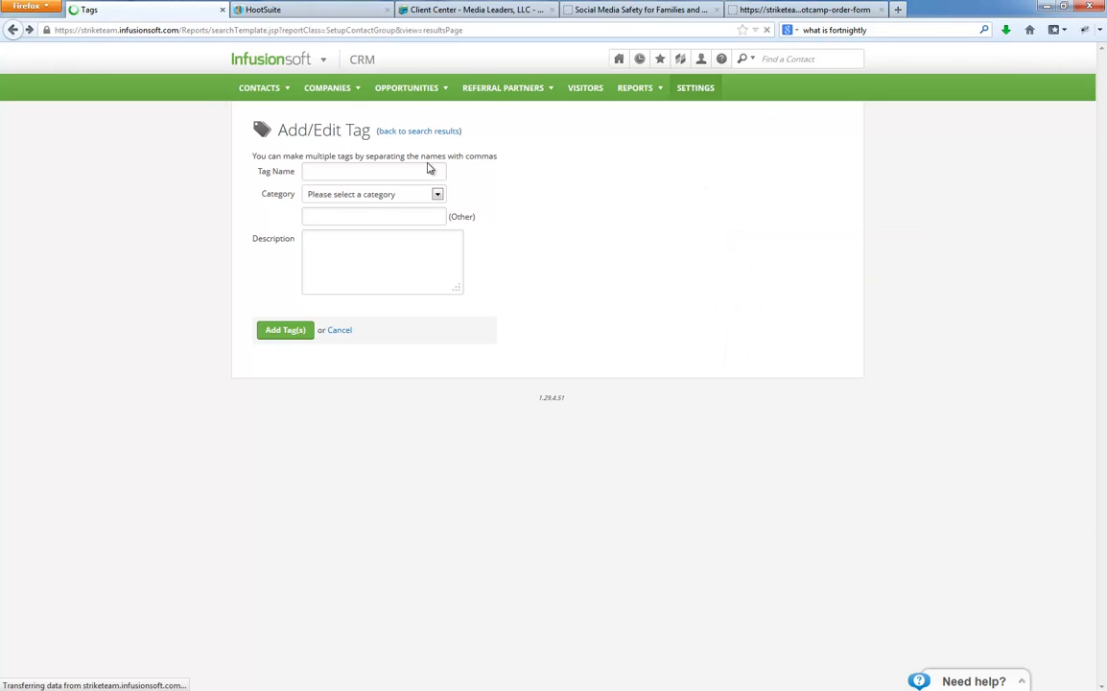
scroll(511, 323, "down", 10)
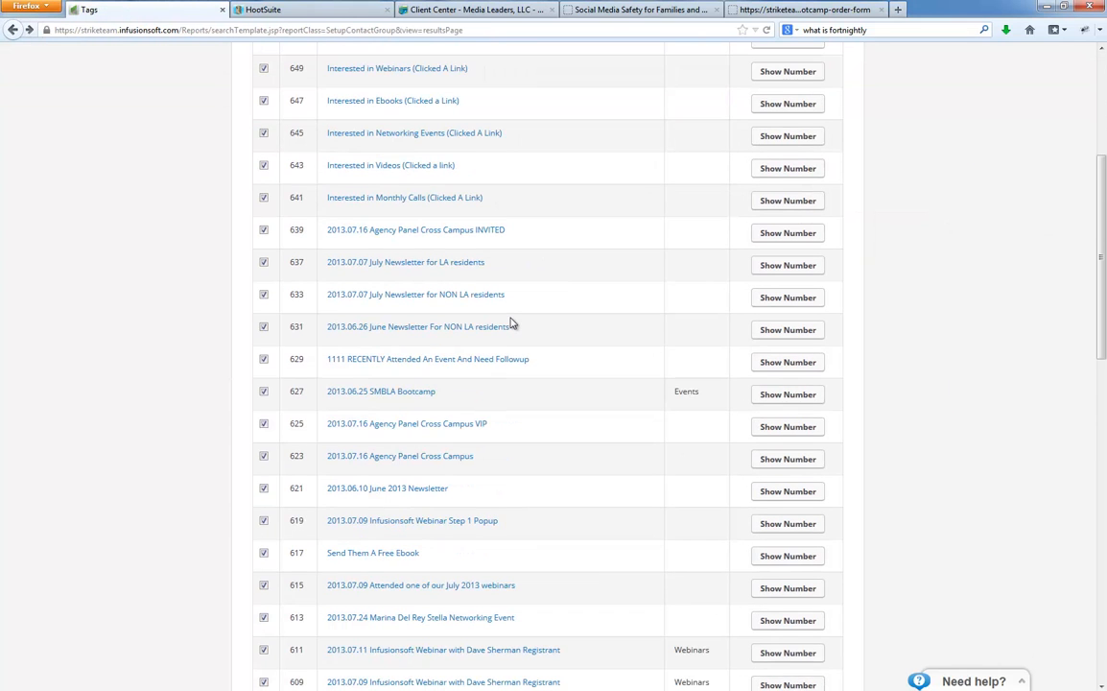
scroll(511, 324, "up", 5)
scroll(511, 324, "up", 5)
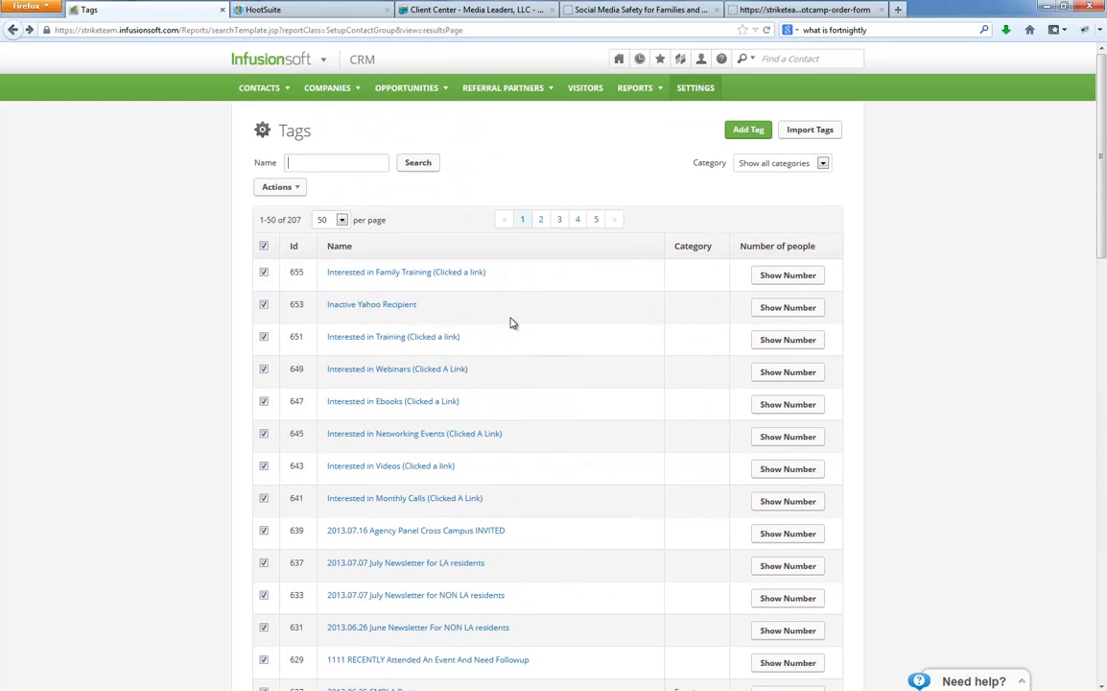
left_click(343, 252)
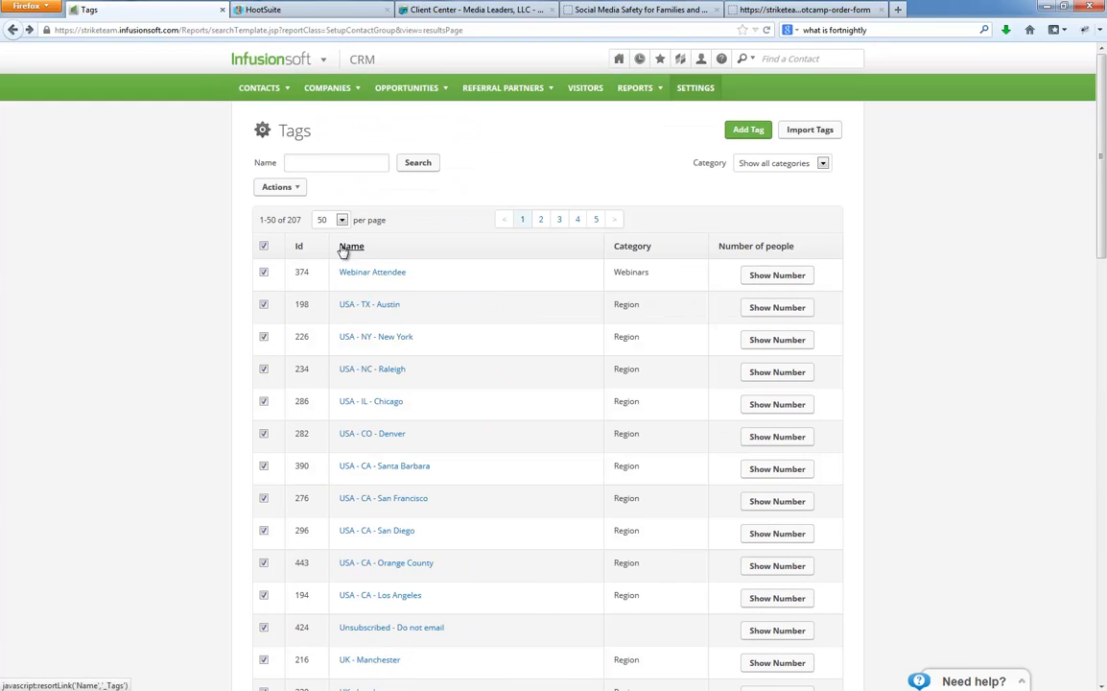
scroll(421, 319, "down", 5)
scroll(420, 319, "up", 5)
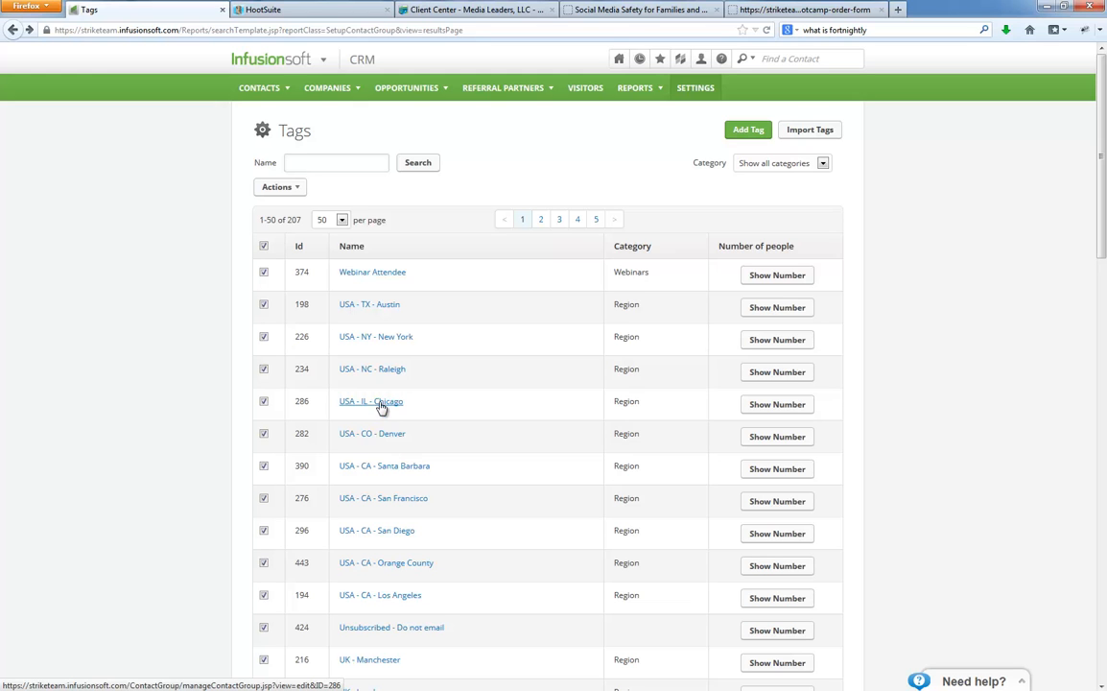
scroll(437, 408, "down", 12)
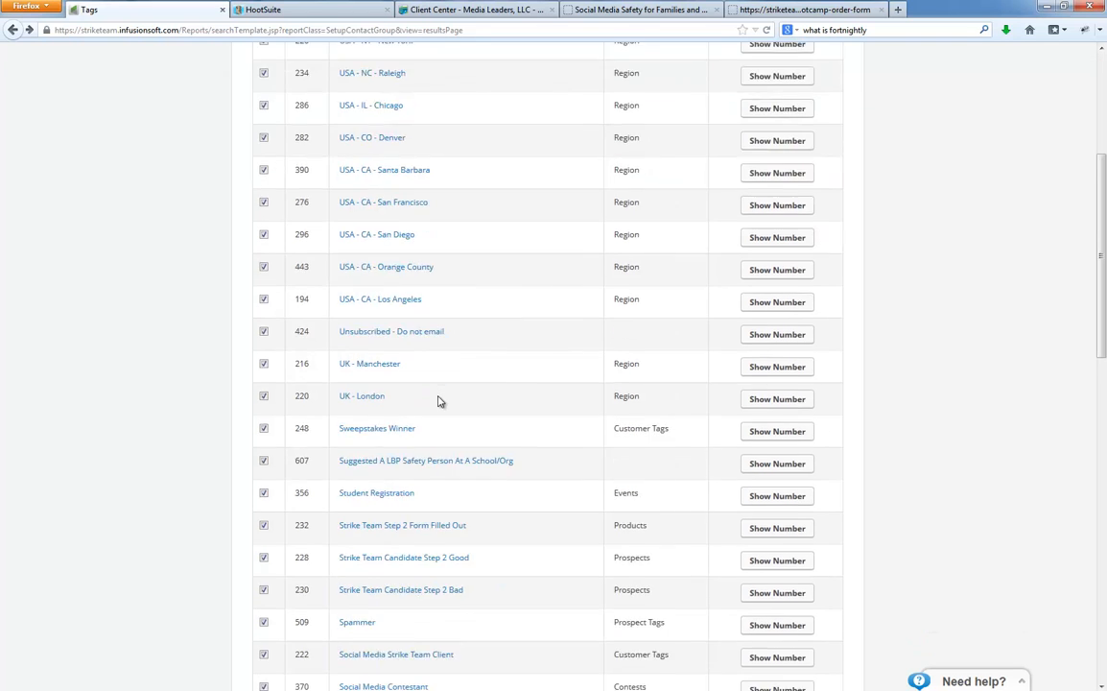
scroll(439, 401, "up", 12)
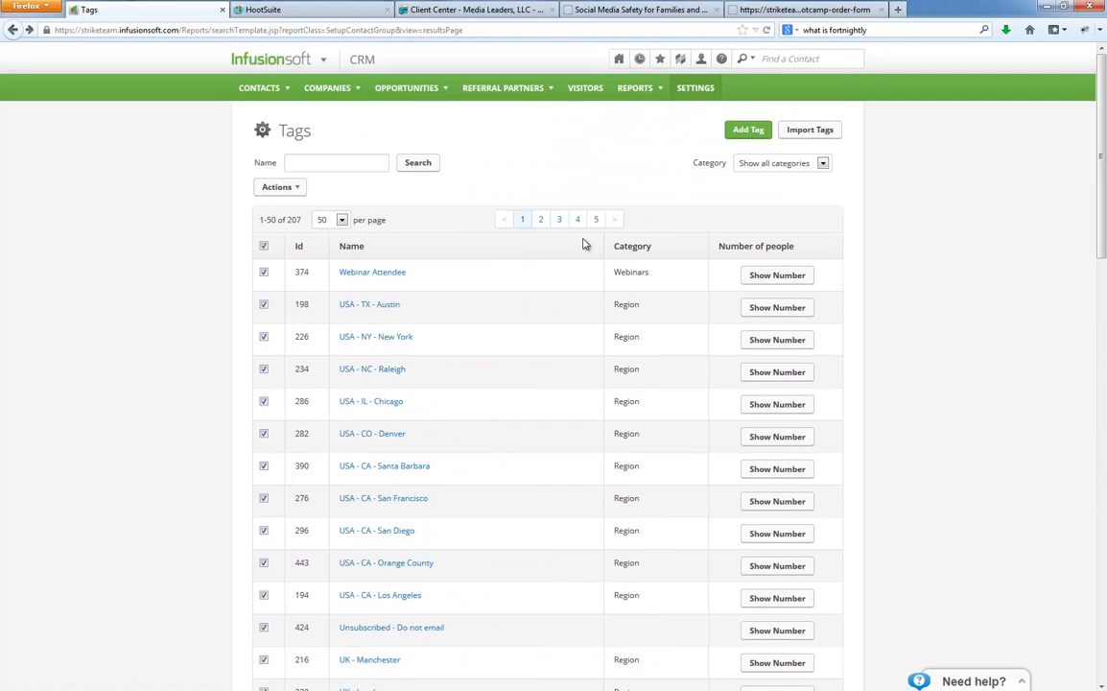
Step: Show 500 tags per page and examine how the existing dated event tags are named and categorized
left_click(340, 220)
left_click(332, 302)
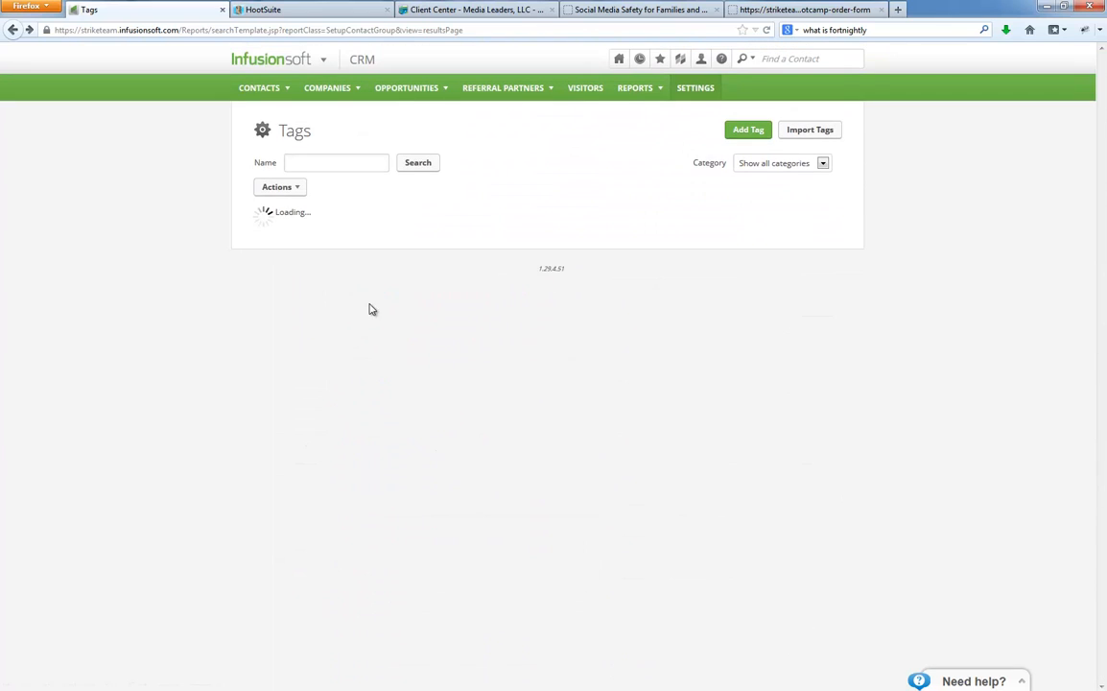
scroll(400, 323, "down", 5)
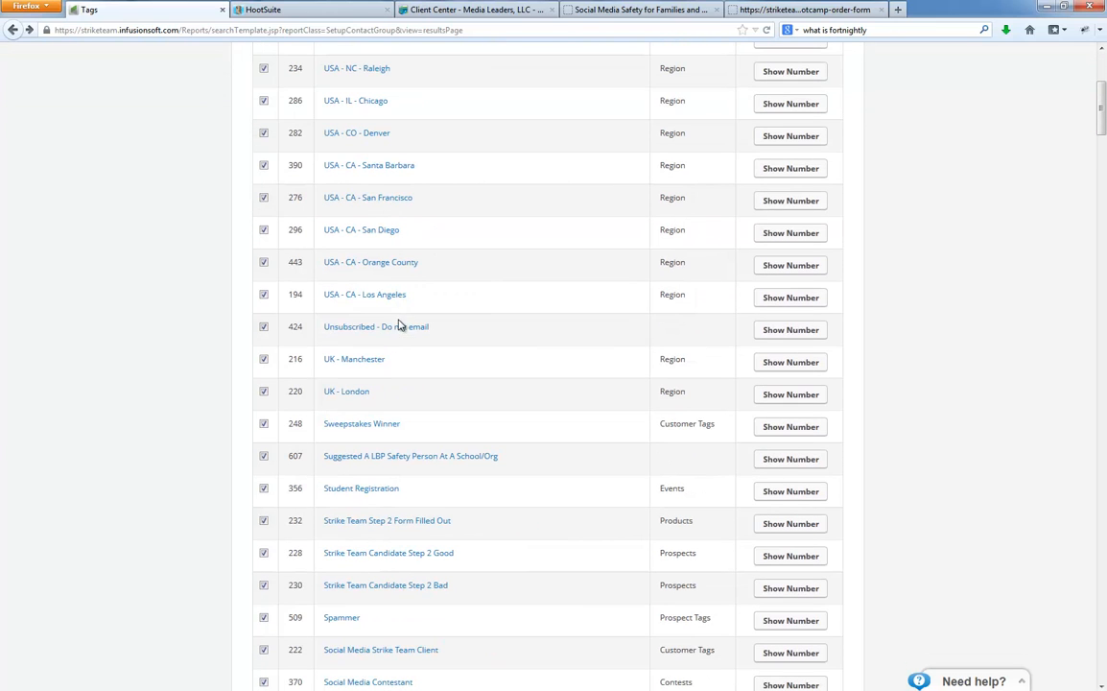
left_click_drag(1100, 113, 1063, 452)
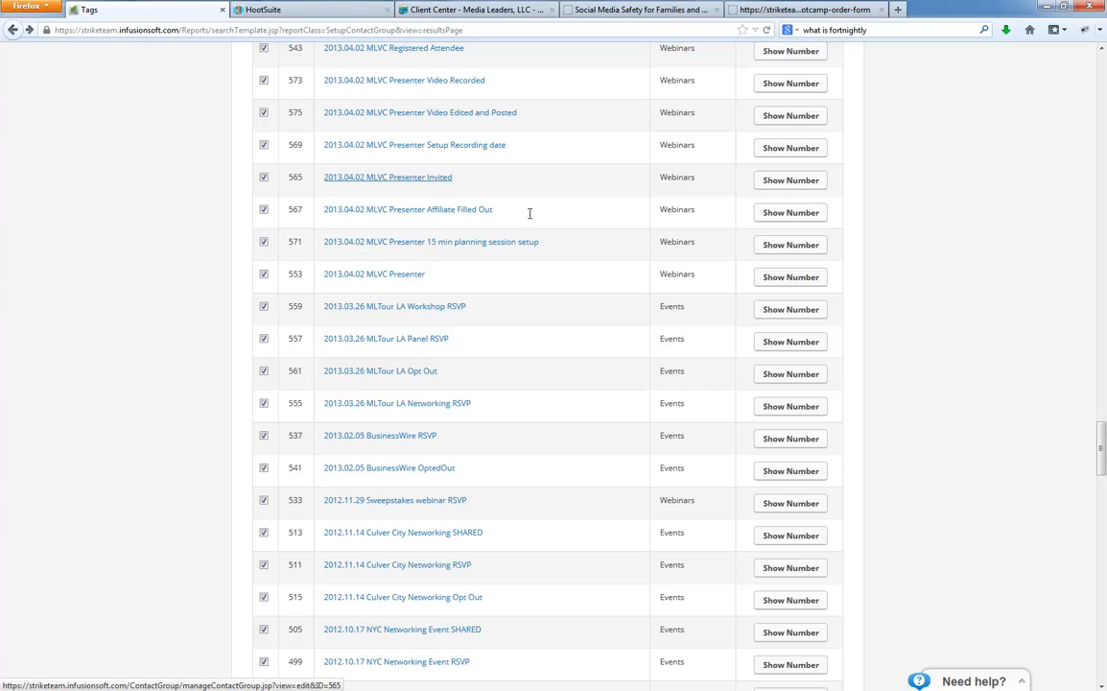
left_click_drag(1101, 462, 1101, 96)
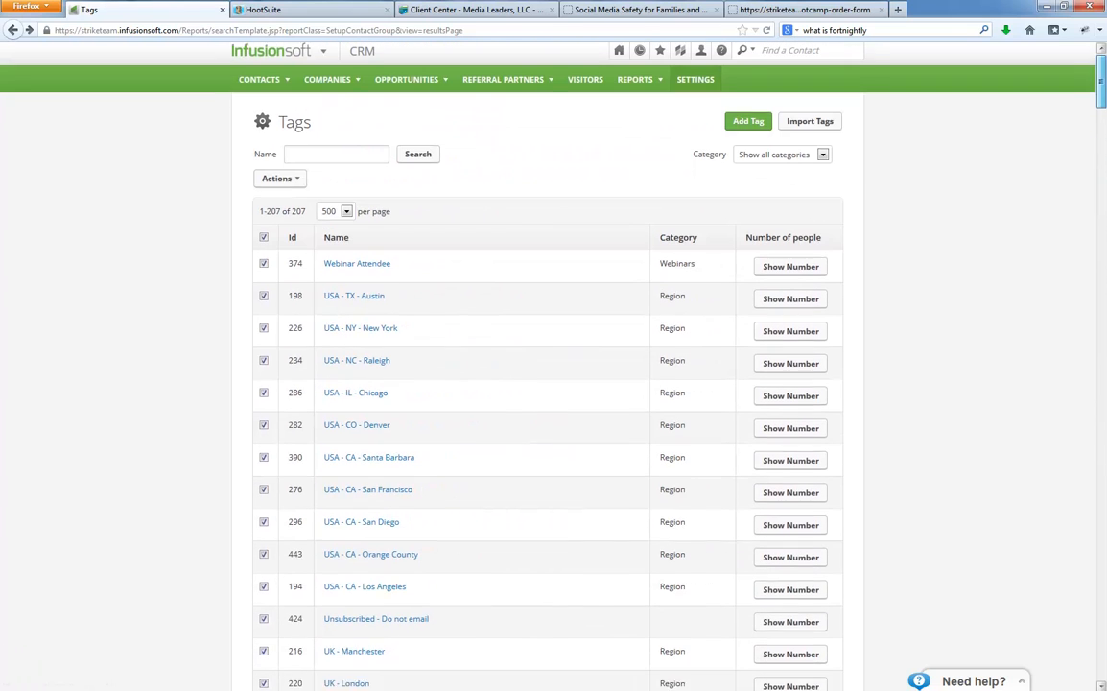
Step: Start a new tag and name it "2013.09.17 Family Safety Event Santa Monica"
left_click(735, 134)
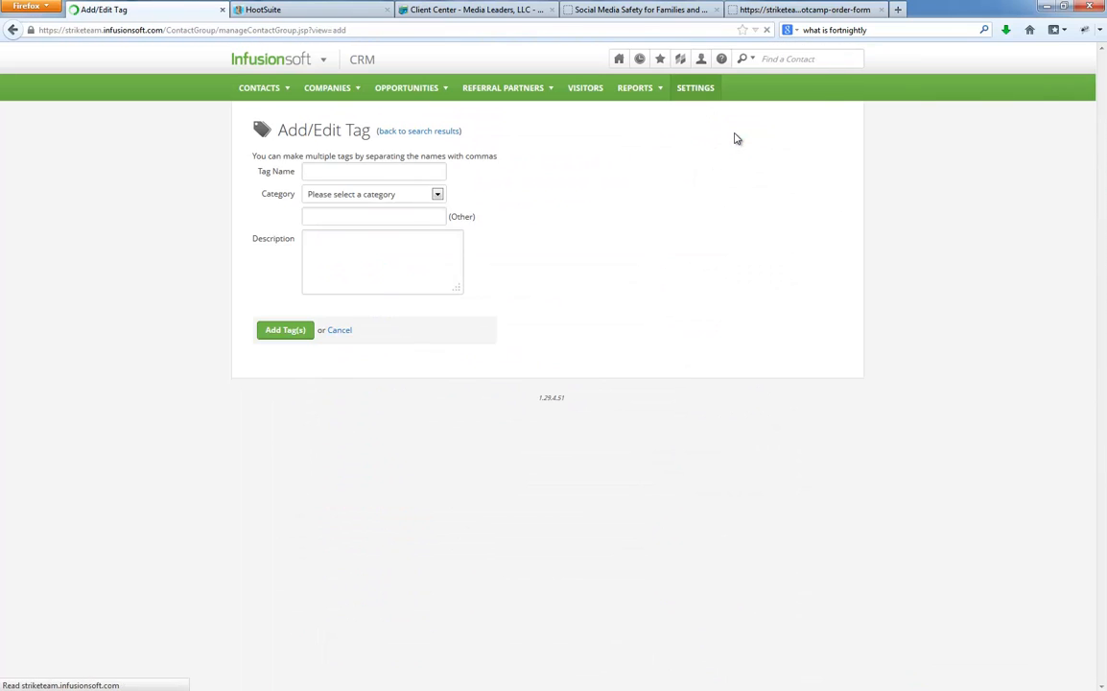
left_click(363, 172)
key("ctrl+v")
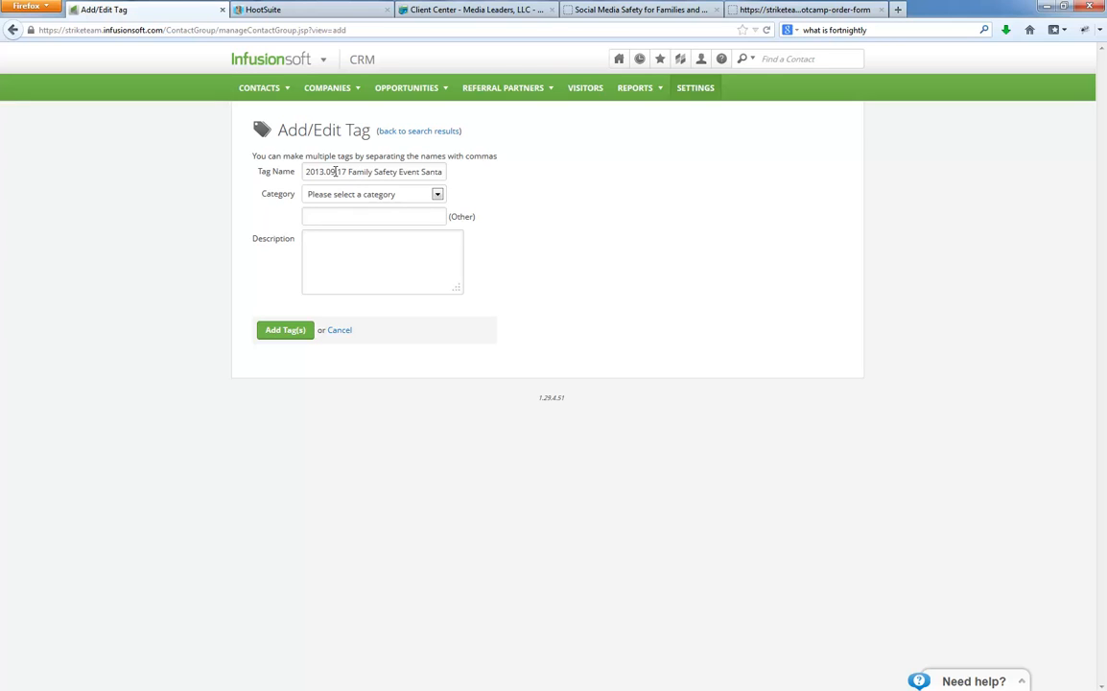
left_click_drag(307, 172, 451, 175)
left_click(348, 171)
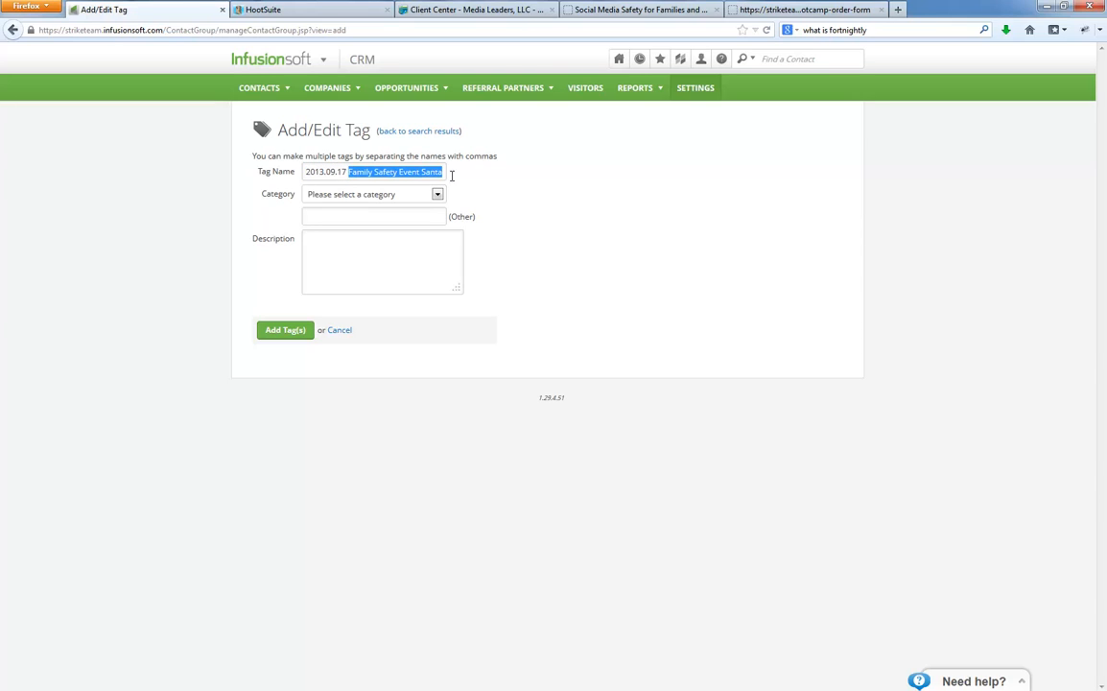
left_click(430, 172)
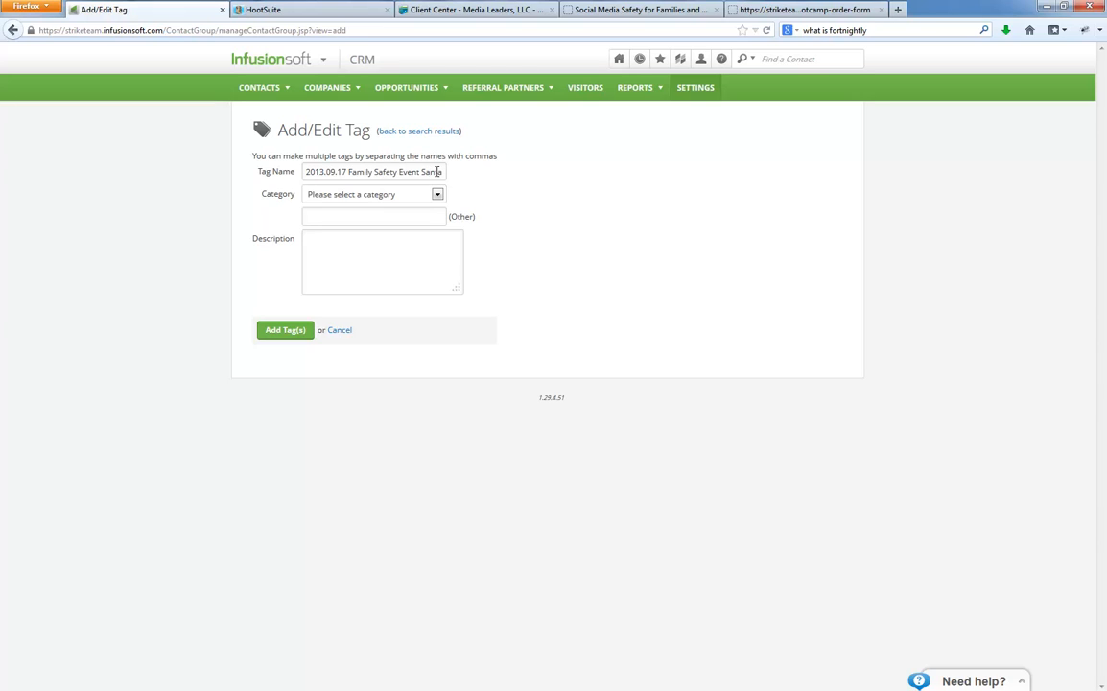
type("Monica")
Step: Assign the Santa Monica event tag to the Events category and add it
left_click(388, 195)
key("e")
key("e")
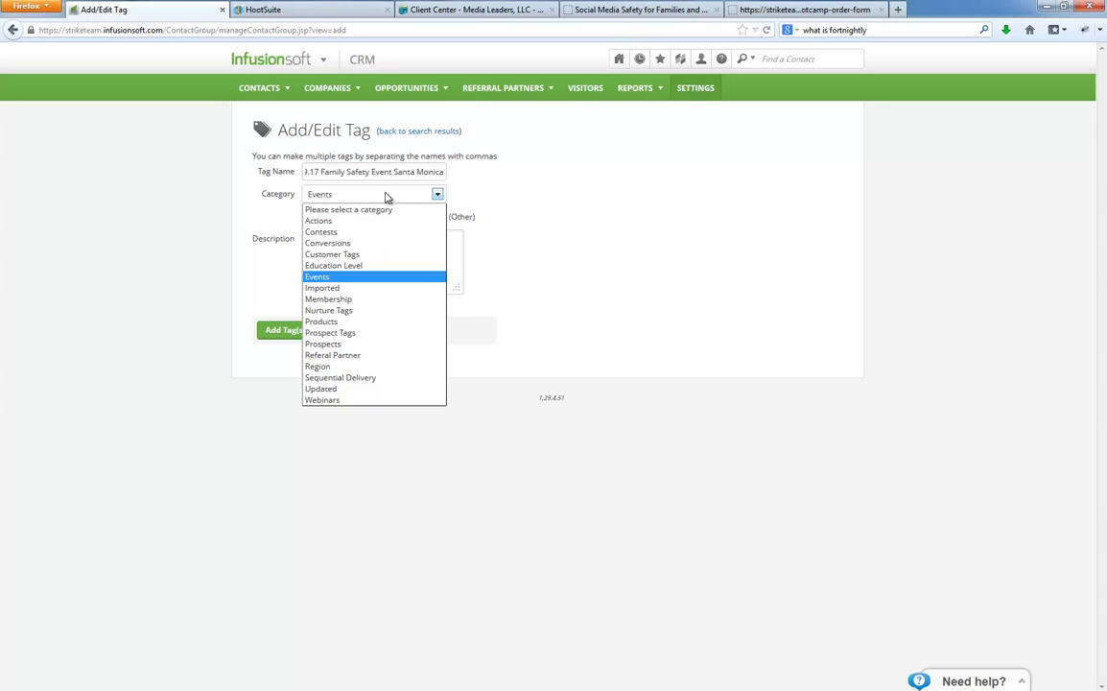
left_click(353, 279)
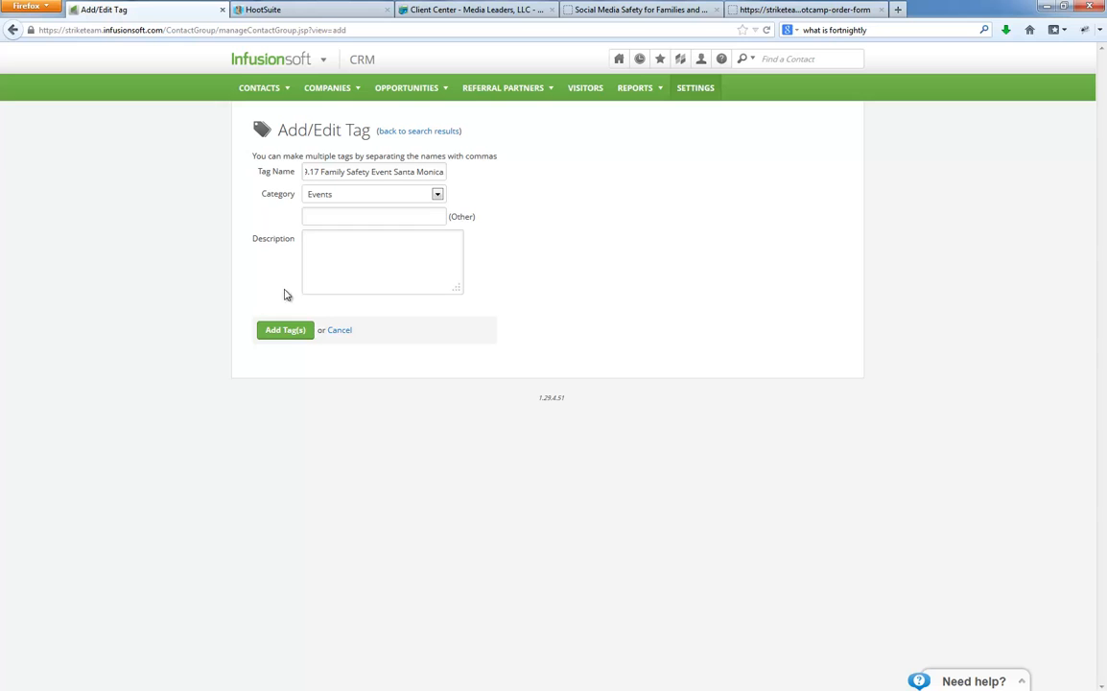
left_click(288, 332)
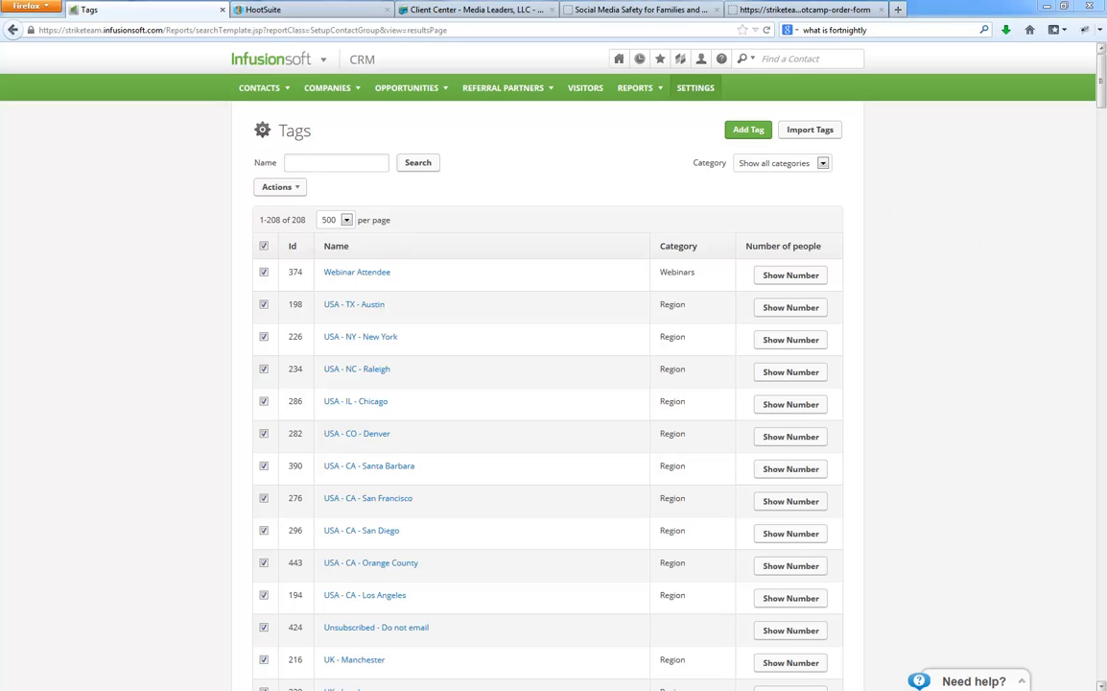
Step: Check the remaining tags on the sticky note and move the note back out of the way
left_click_drag(1105, 200, 799, 191)
left_click(778, 264)
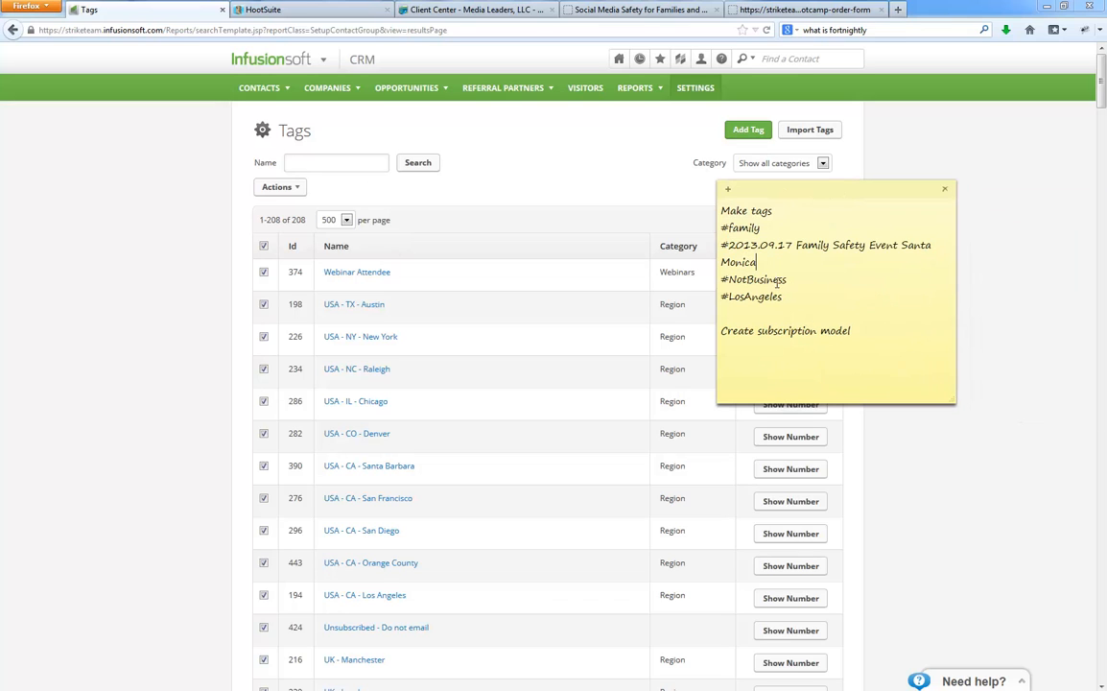
left_click(818, 280)
left_click_drag(729, 227, 1105, 203)
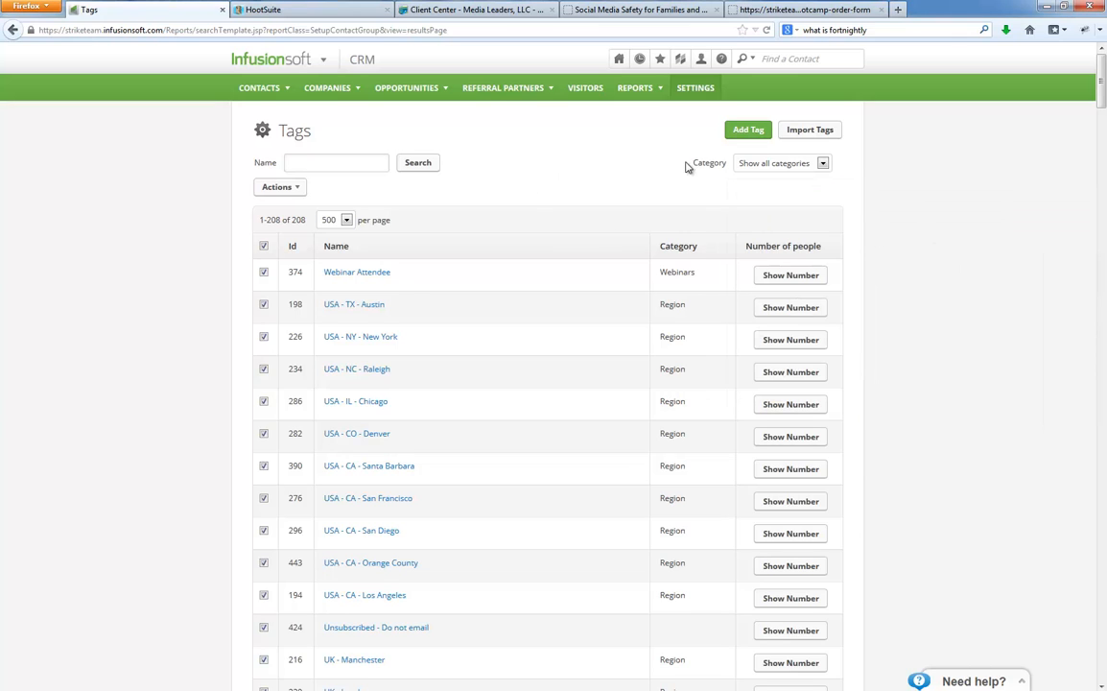
Step: Start another new tag and name it "Family (Not Business)"
left_click(749, 134)
left_click(366, 172)
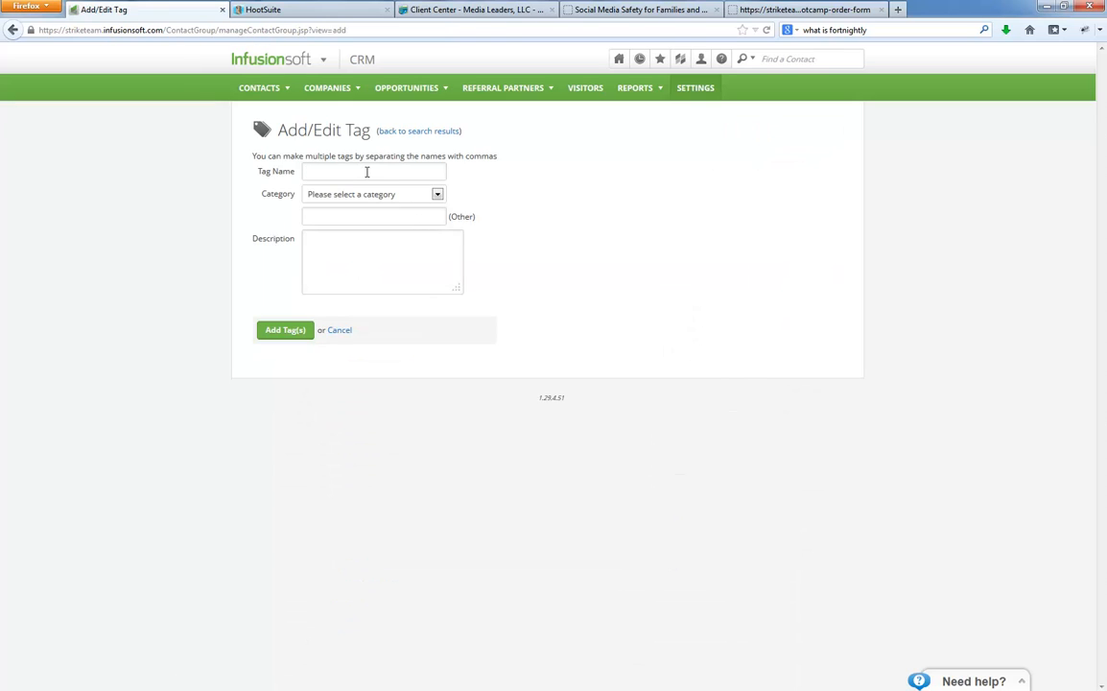
type("family")
key("BackSpace")
key("BackSpace")
key("BackSpace")
key("BackSpace")
key("BackSpace")
key("BackSpace")
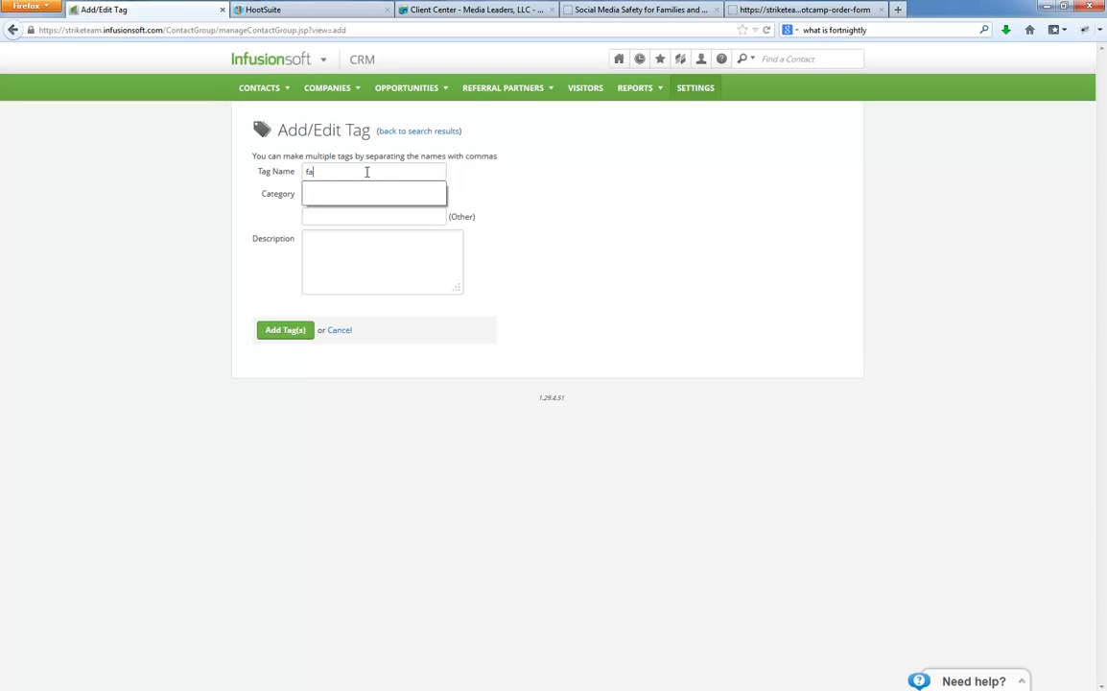
type("Family")
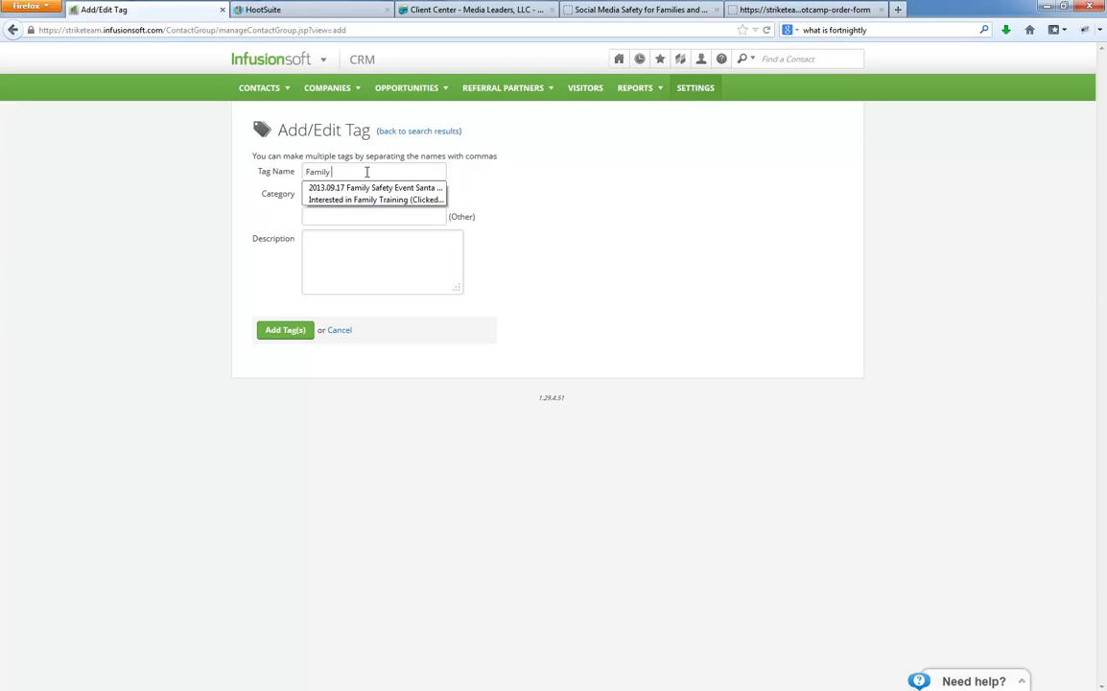
type(" Prospect")
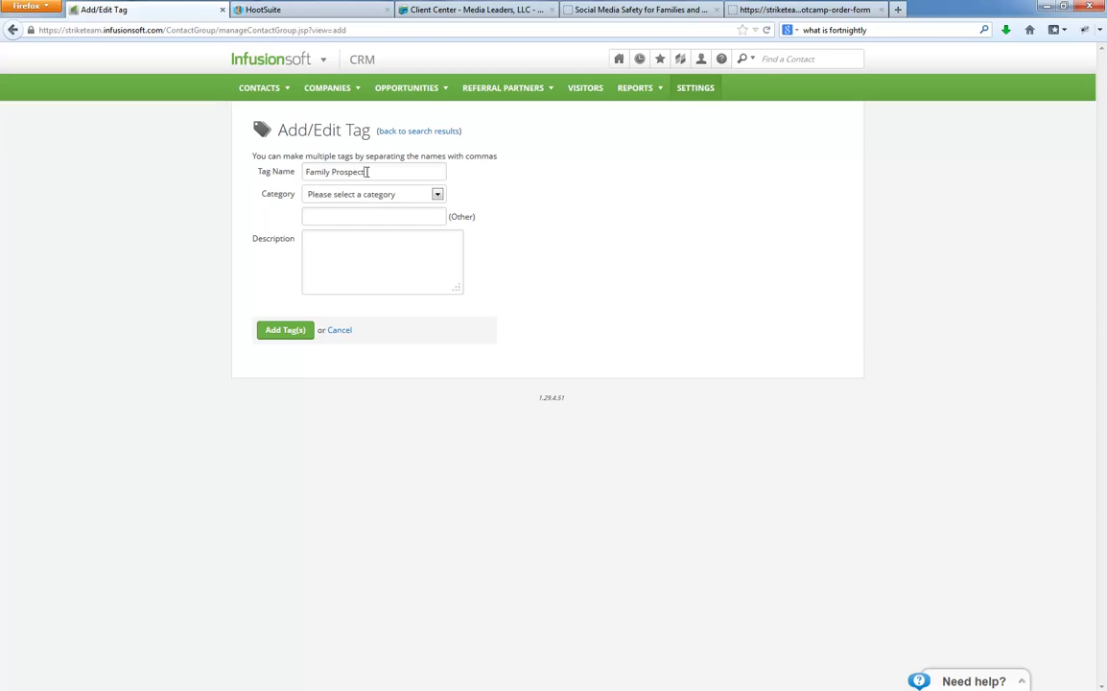
left_click_drag(333, 169, 444, 169)
key("BackSpace")
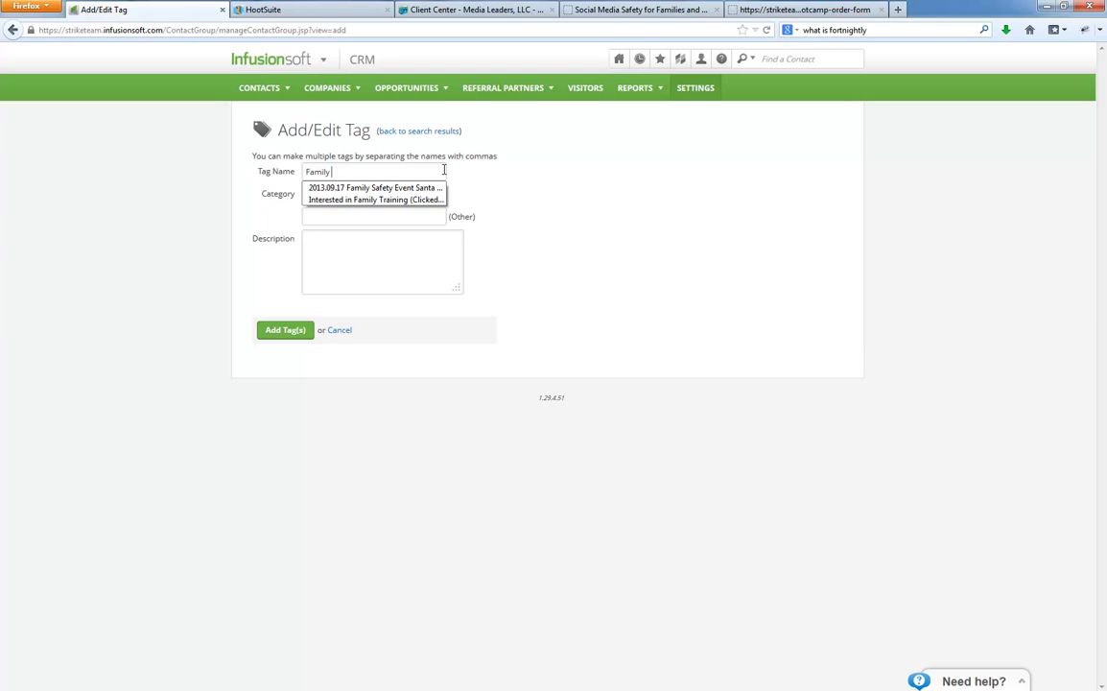
type("(Not Business")
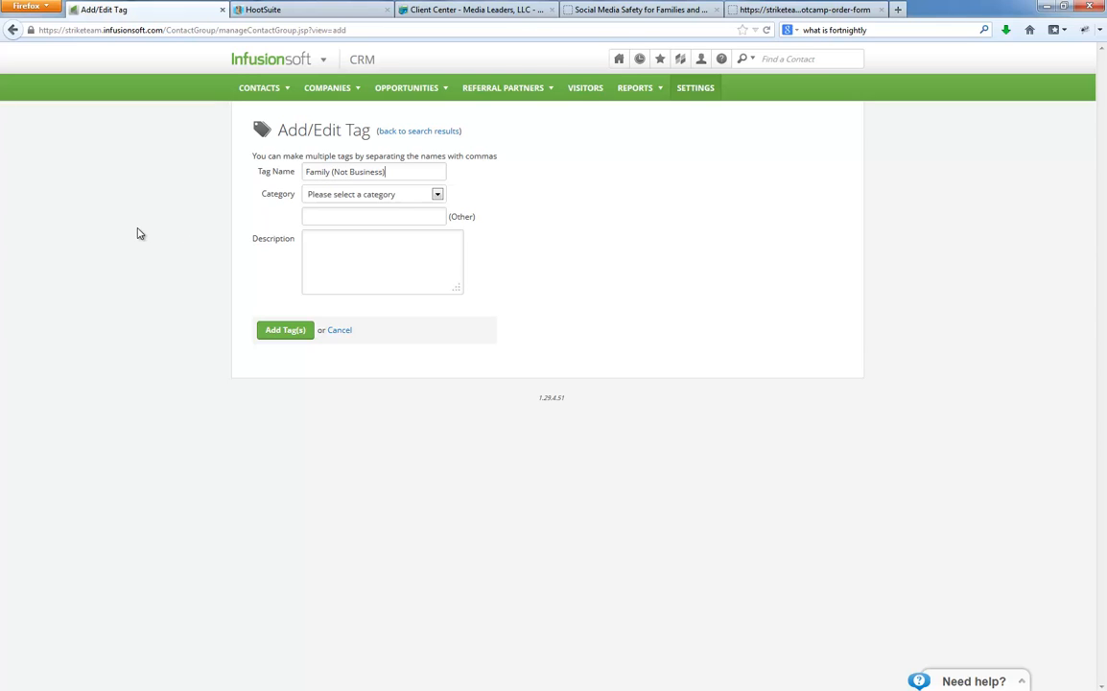
Step: Put the Family (Not Business) tag in a new category called "Family Kids Safety" and add it
left_click(343, 199)
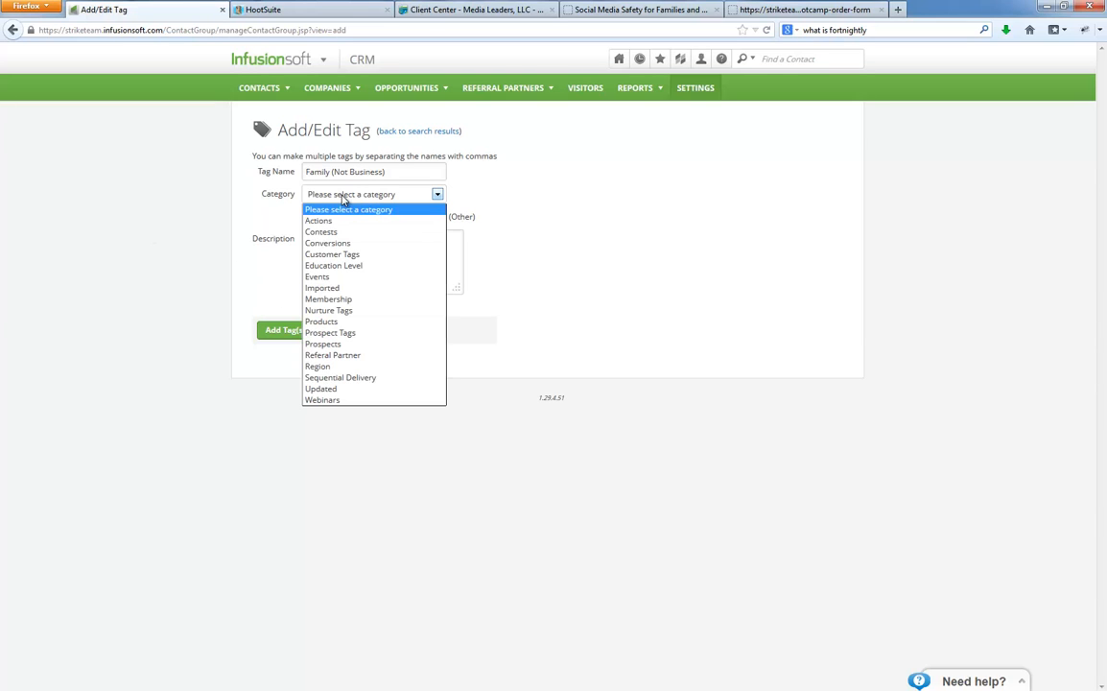
left_click(518, 199)
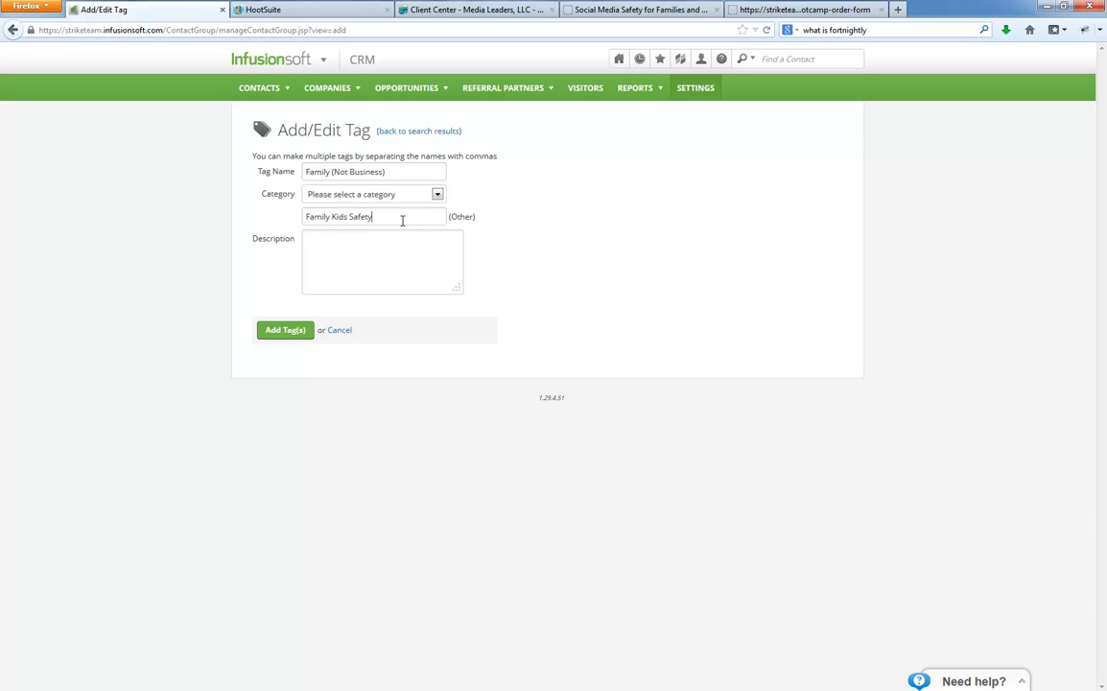
left_click(275, 336)
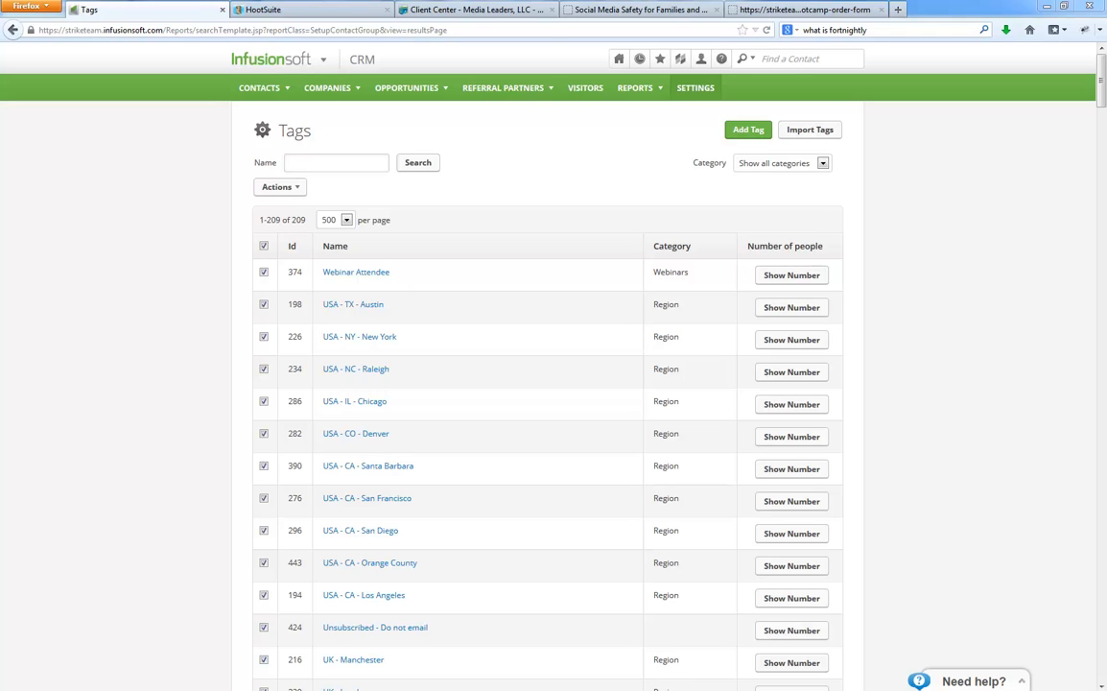
Step: Open the "BOOTCAMP: Social Media Family Safety Event Sept 17th" campaign in the Campaign Builder
mouse_move(235, 58)
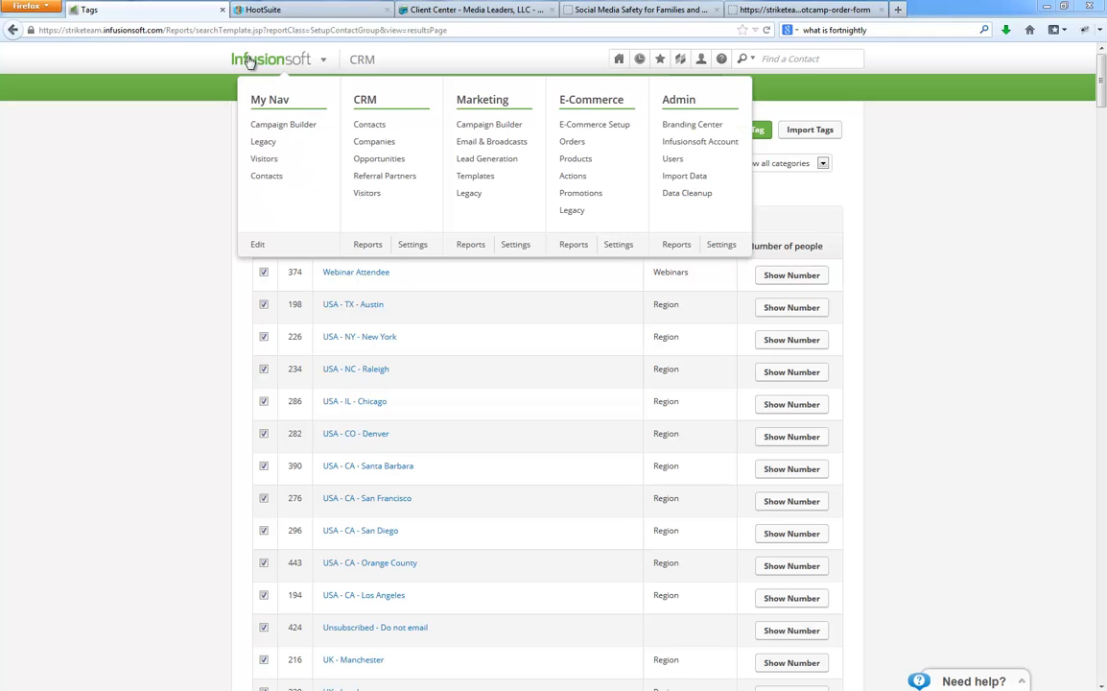
left_click(486, 128)
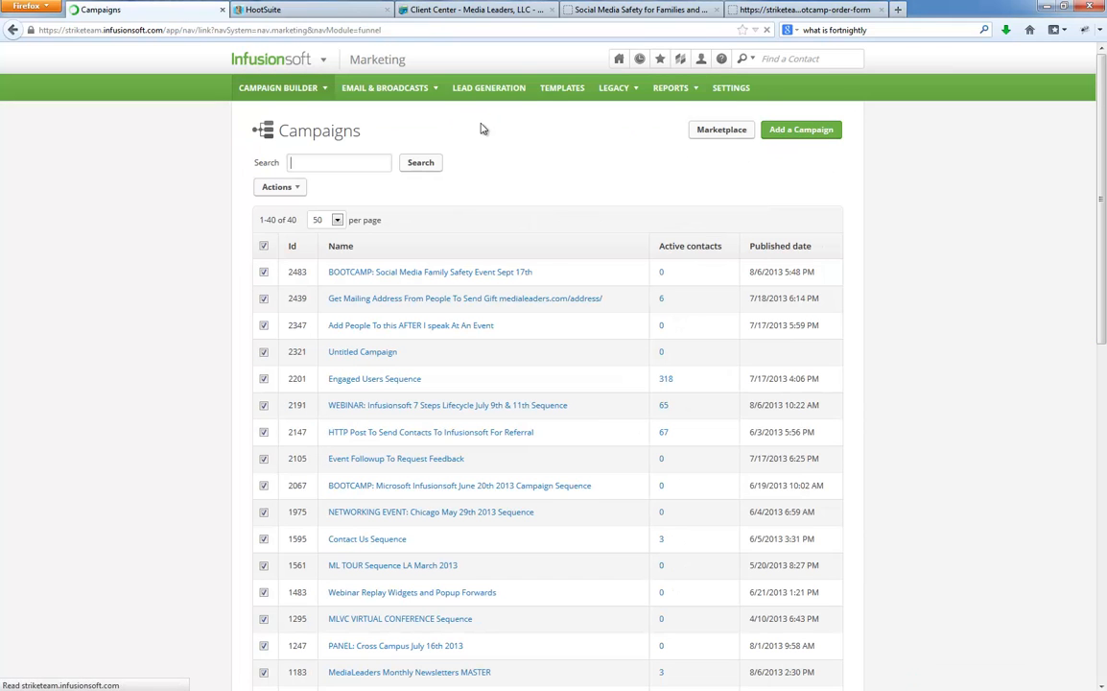
left_click(413, 275)
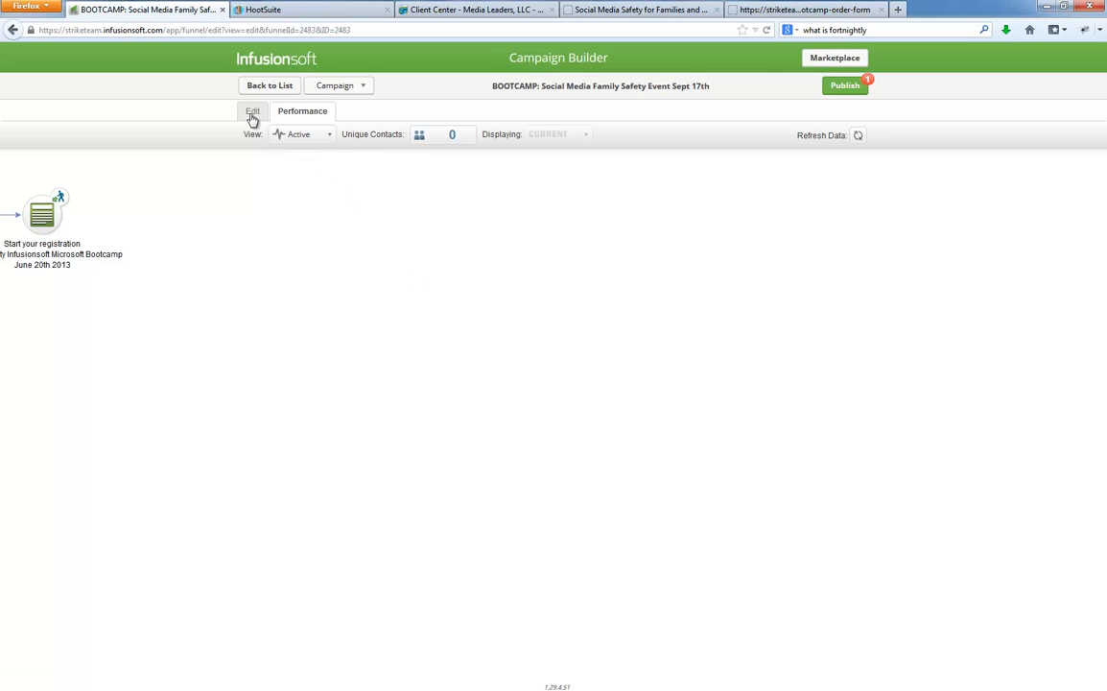
Step: Switch the campaign to edit mode, look inside the Step 1 start registration sequence and return to the campaign
left_click(253, 112)
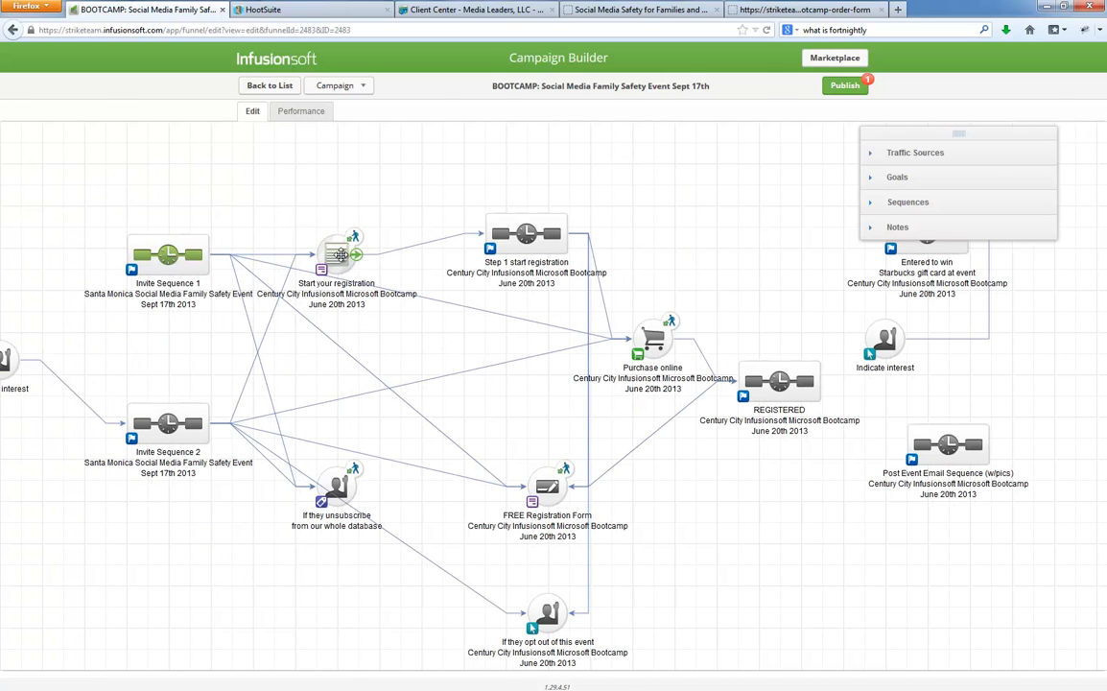
double_click(468, 223)
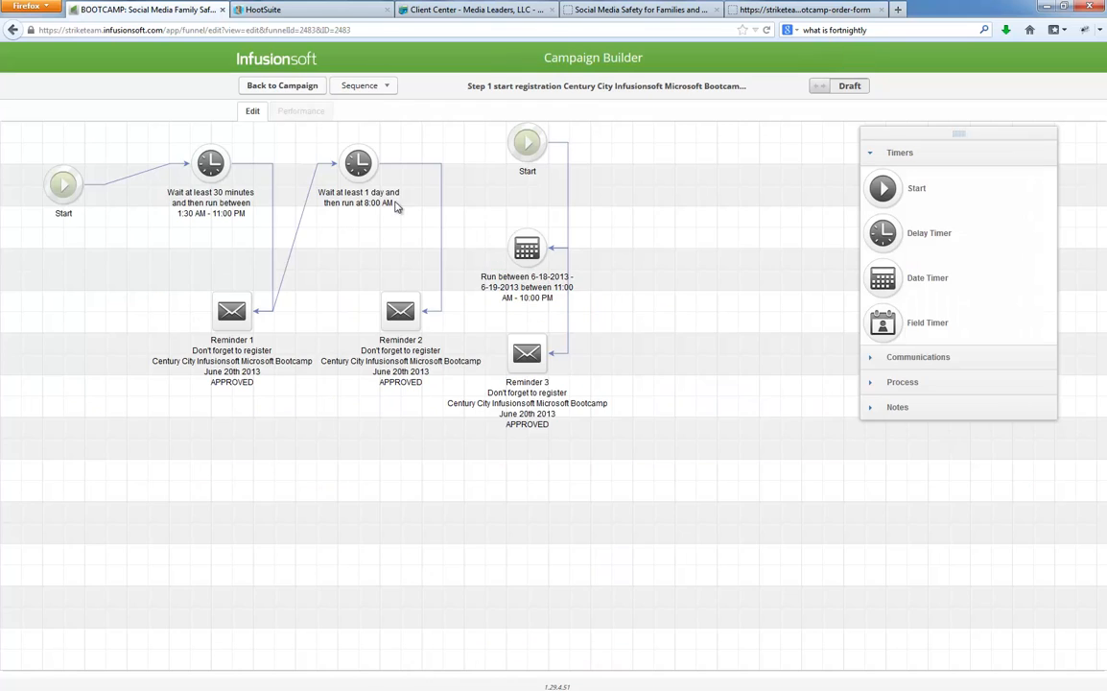
left_click(275, 95)
Step: Copy "Santa Monica Social Media Family Safety Event Sept 17th 2013" from Invite Sequence 1's label over the old event text in the Step 1 start registration label
double_click(161, 300)
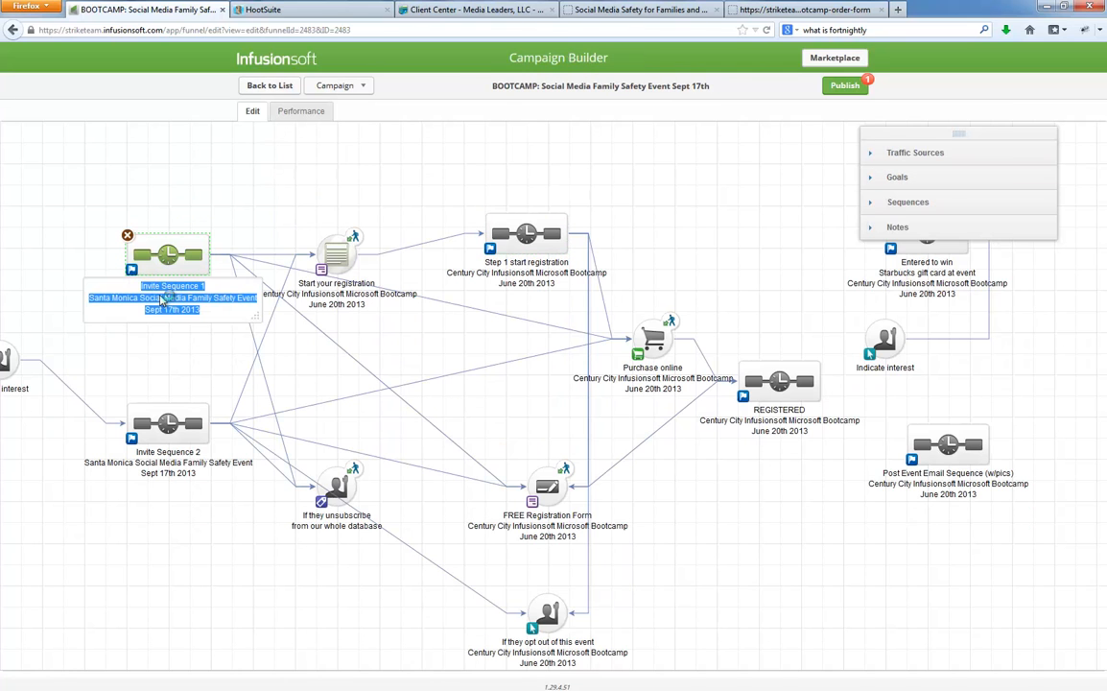
left_click(140, 298)
left_click_drag(89, 298, 248, 319)
key("ctrl+c")
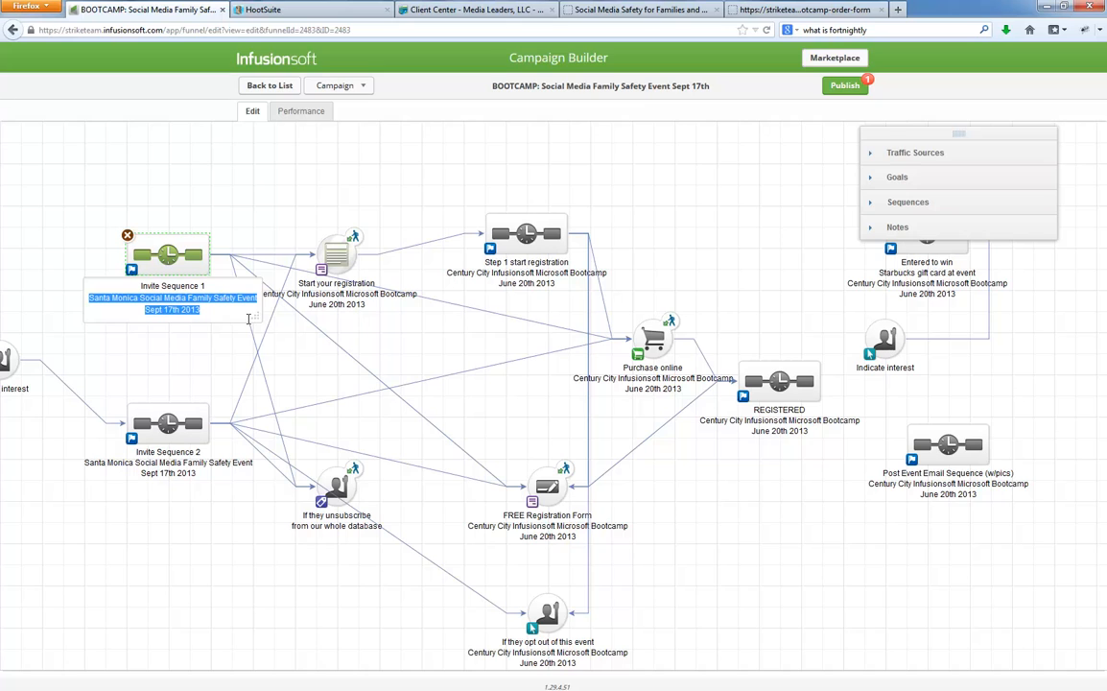
double_click(449, 279)
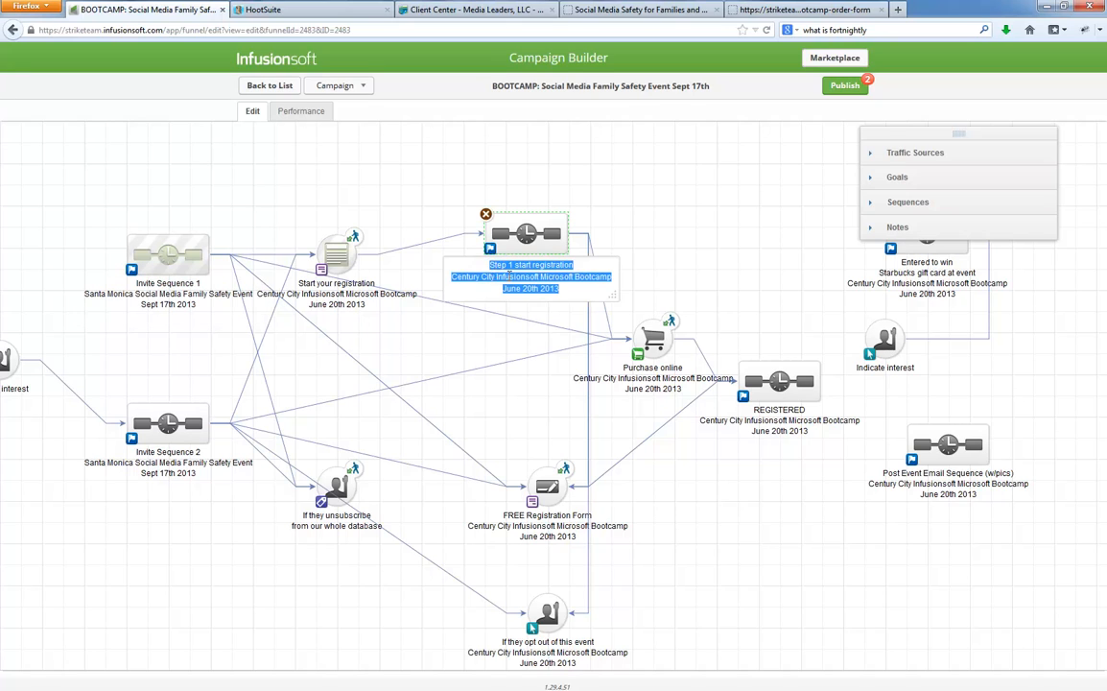
left_click(457, 279)
left_click_drag(485, 279, 596, 291)
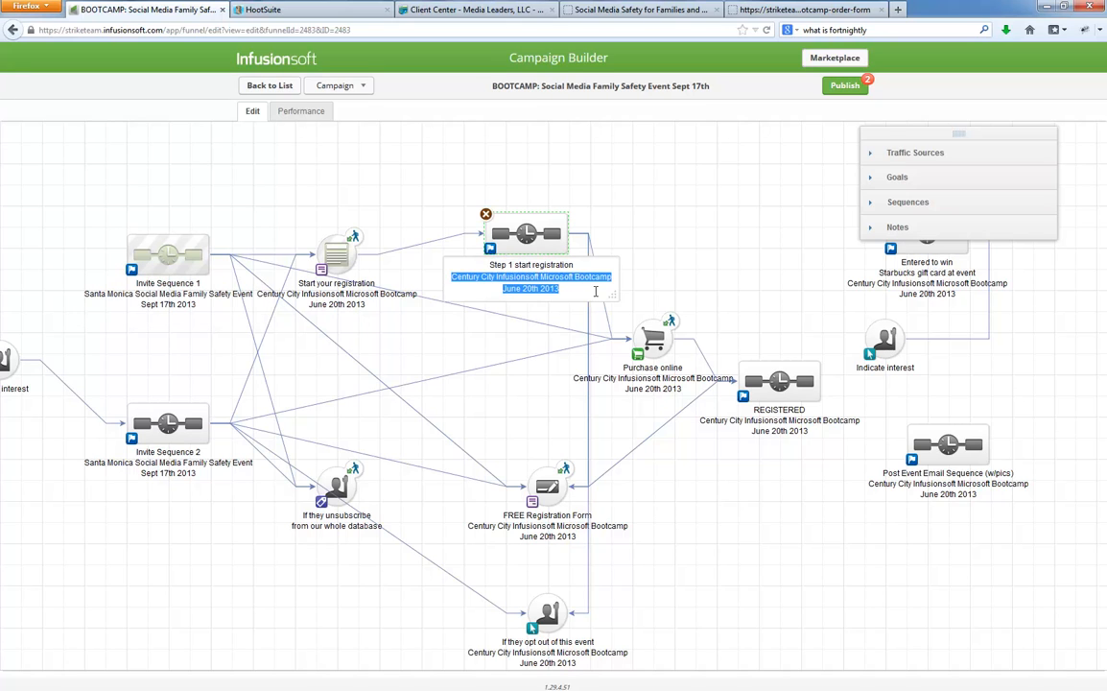
key("ctrl+v")
left_click(549, 327)
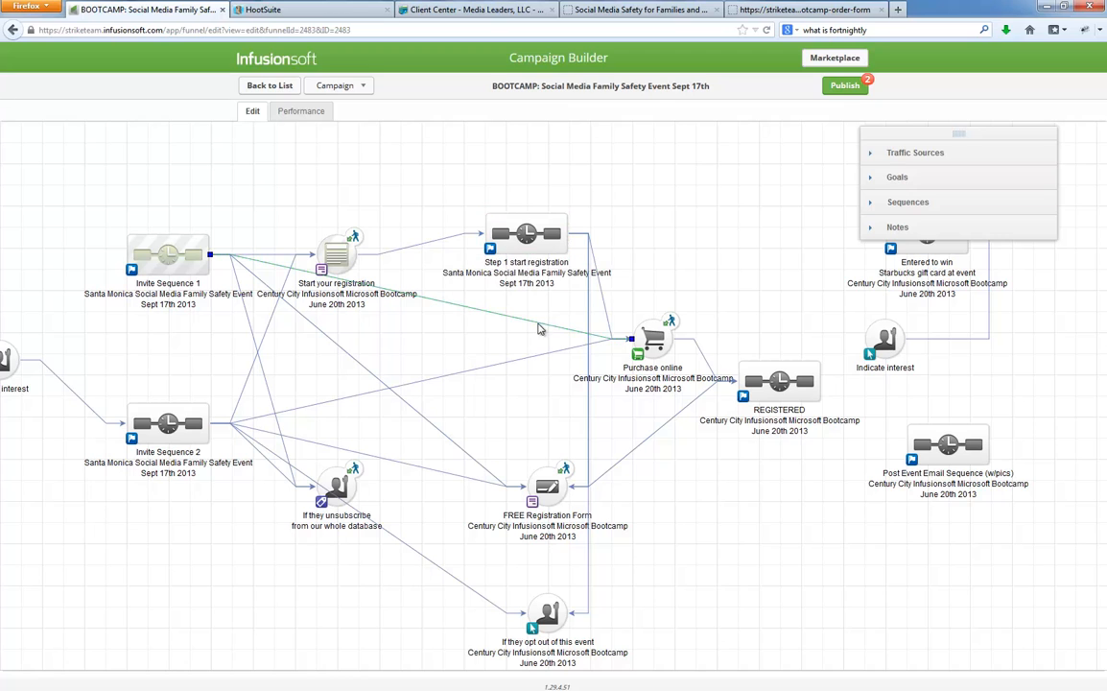
Step: Inside the Step 1 start registration sequence, align the Reminder 1 and Reminder 2 emails in a row with Reminder 3, then return to the campaign
double_click(534, 235)
left_click_drag(230, 311, 202, 355)
left_click_drag(400, 310, 358, 353)
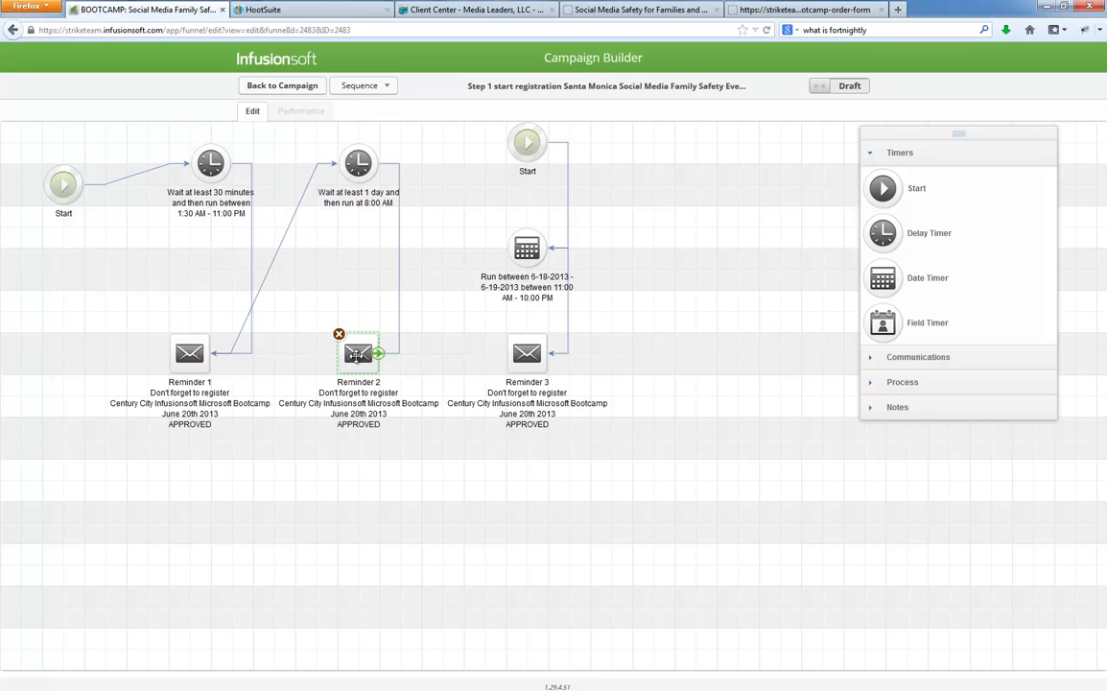
left_click_drag(195, 353, 237, 353)
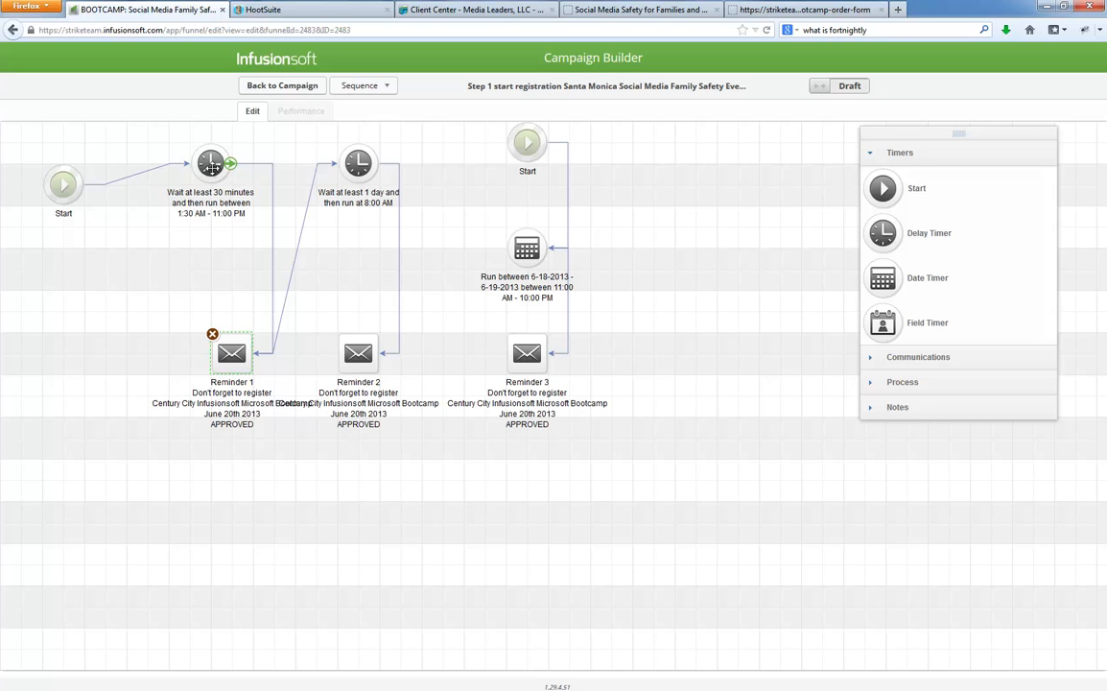
left_click(265, 94)
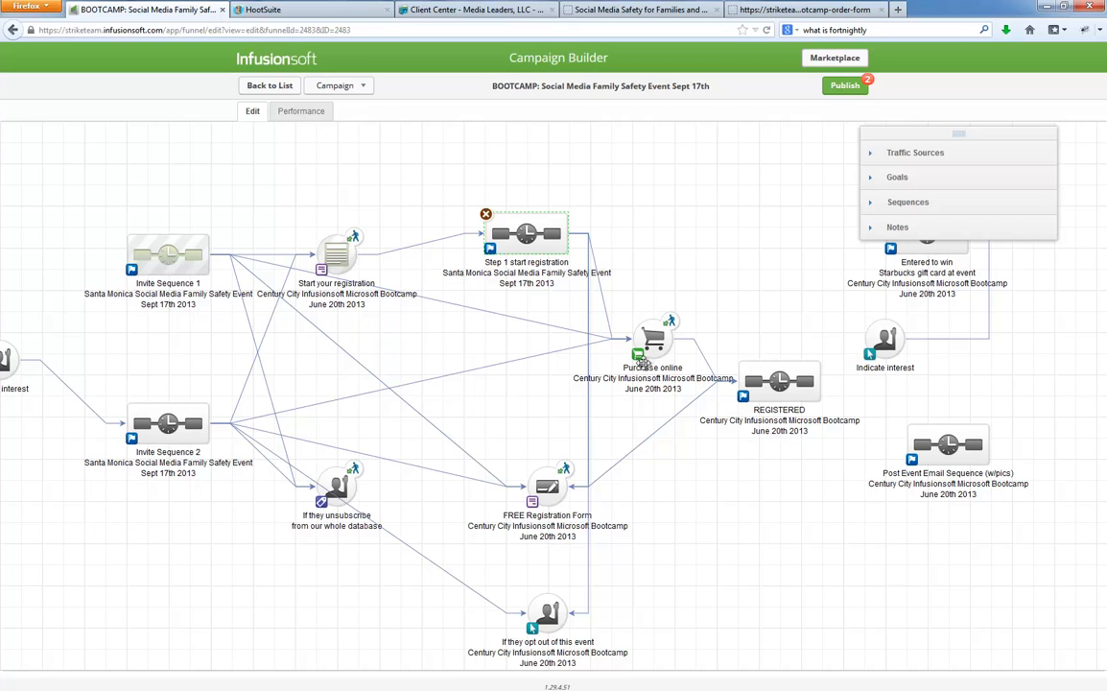
Step: Rearrange the Purchase online goal and the REGISTERED and Step 1 sequences, and connect the Start your registration form to REGISTERED
left_click(652, 337)
left_click_drag(661, 409, 513, 409)
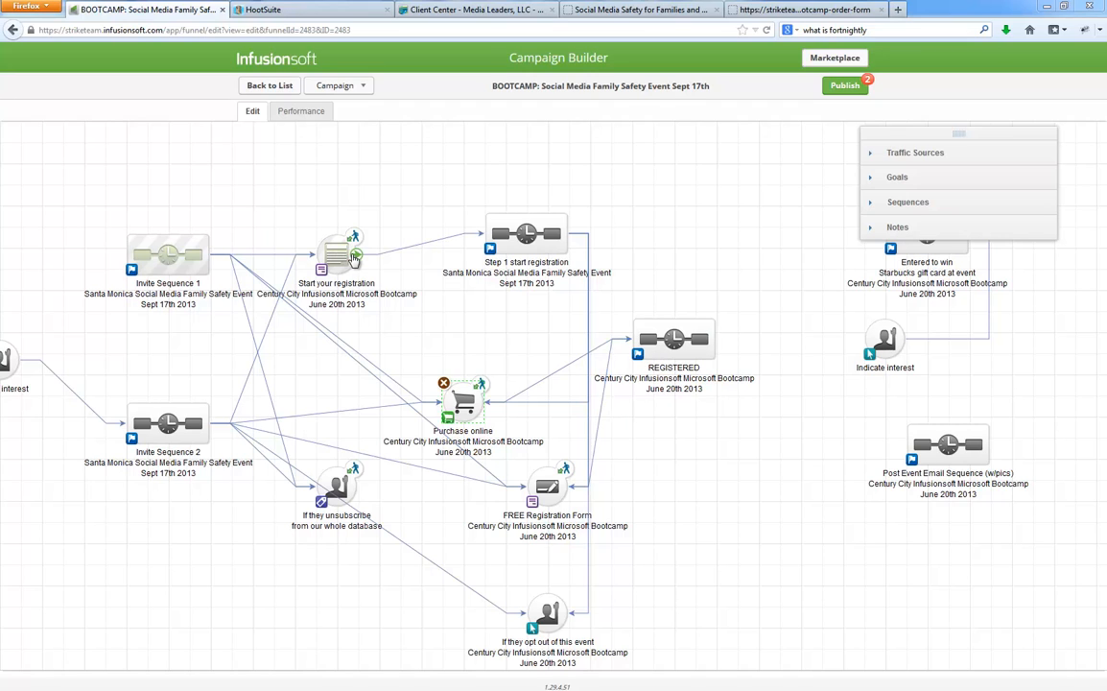
left_click_drag(338, 254, 658, 339)
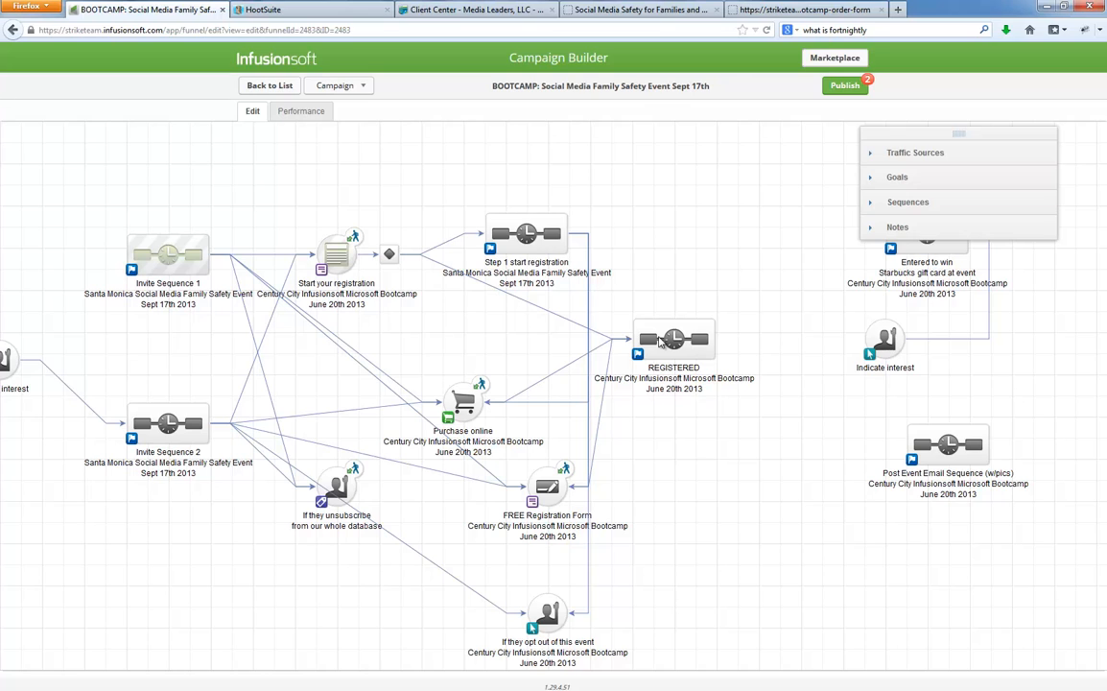
left_click_drag(526, 233, 611, 223)
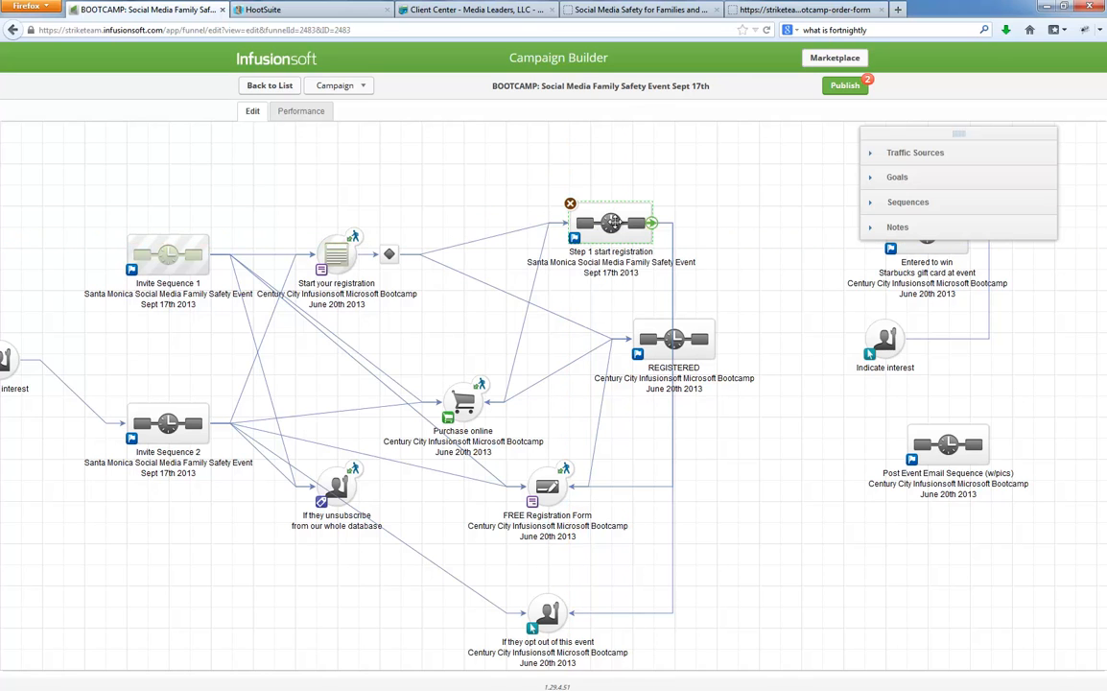
left_click(162, 223)
left_click(334, 249)
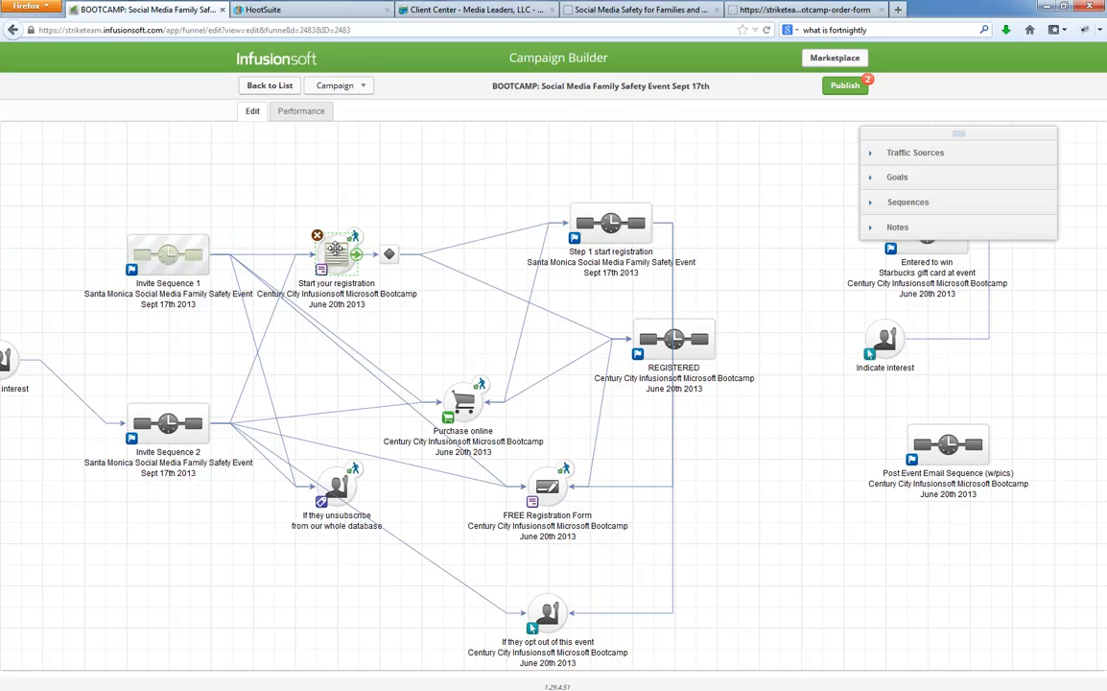
Step: Replace the event text in the REGISTERED label with "Santa Monica Social Media Family Safety Event Sept 17th 2013" and place the sequence beneath Step 1
left_click(641, 334)
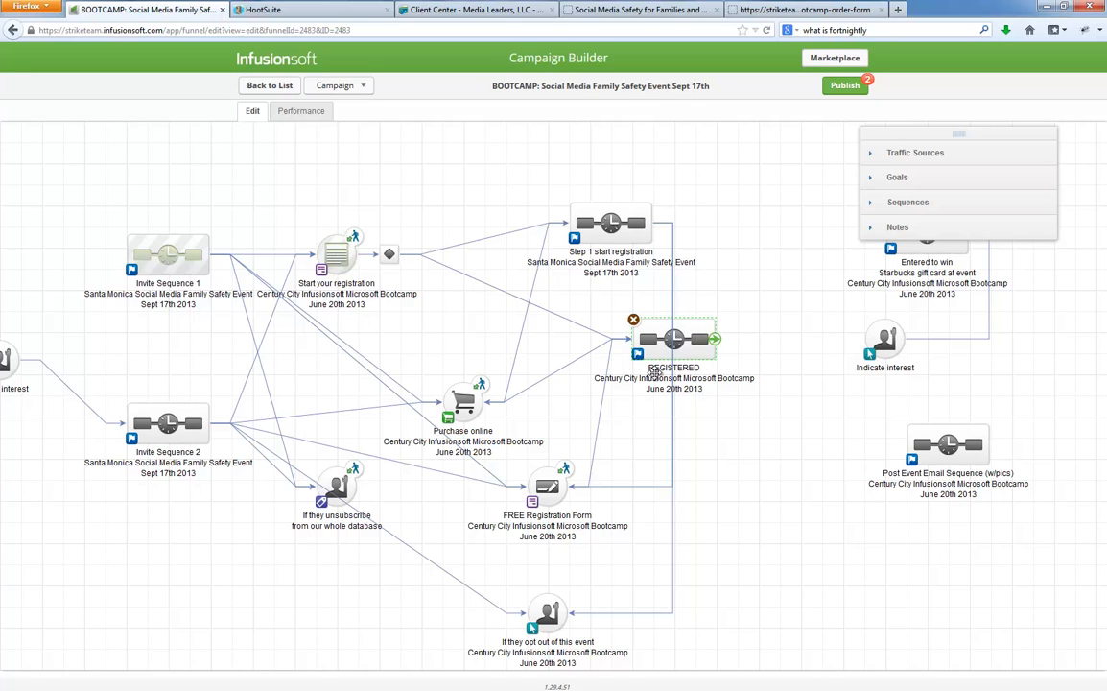
left_click(656, 374)
left_click(659, 380)
left_click_drag(600, 382, 747, 395)
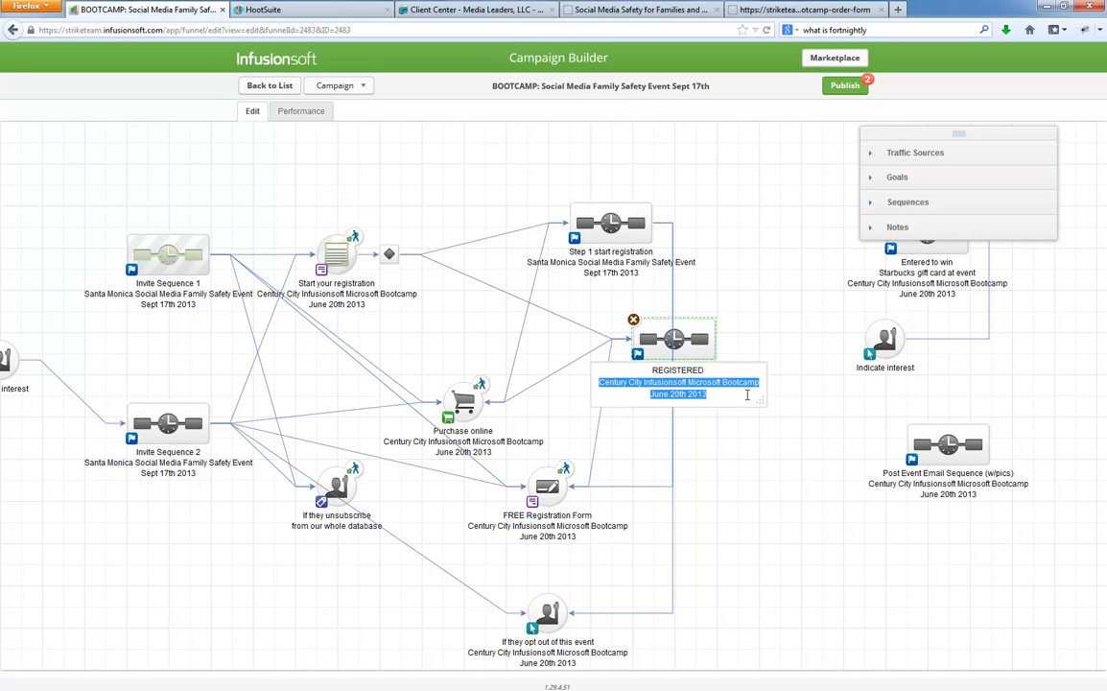
key("ctrl+v")
left_click_drag(673, 339, 611, 317)
left_click(338, 253)
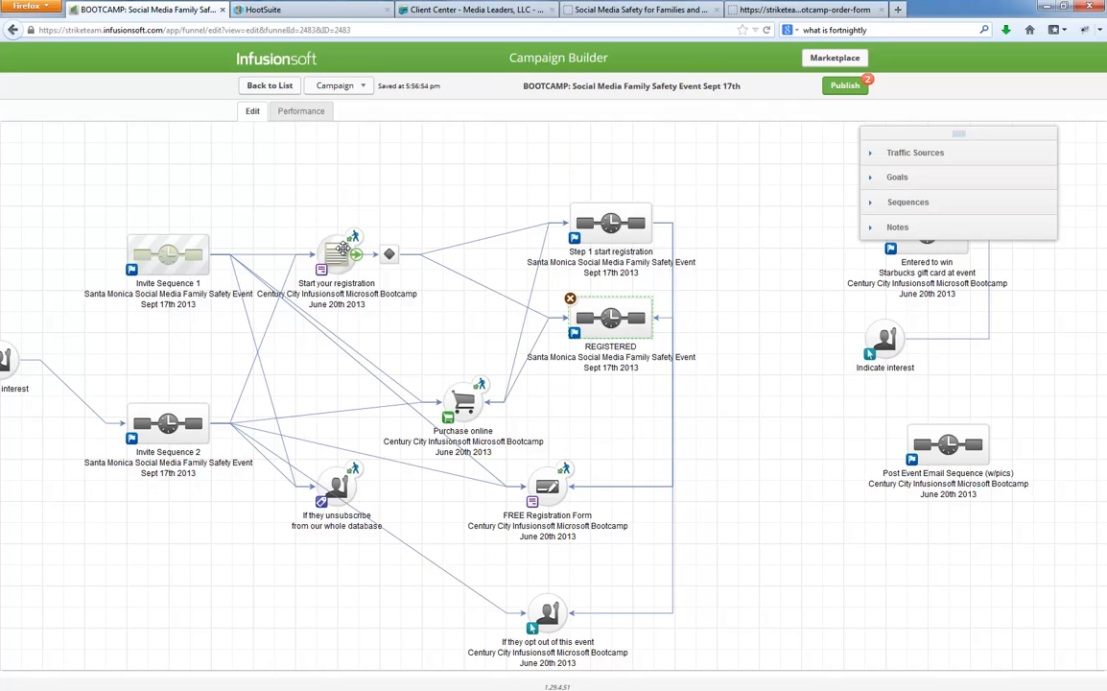
left_click(620, 225)
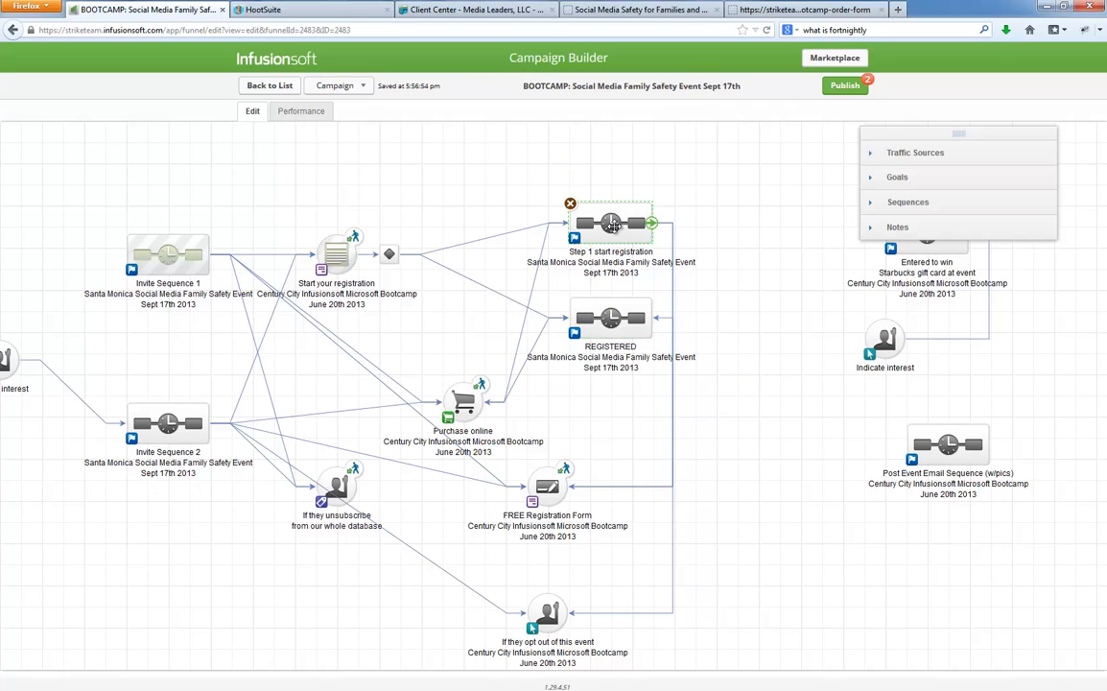
left_click(466, 401)
left_click(612, 314)
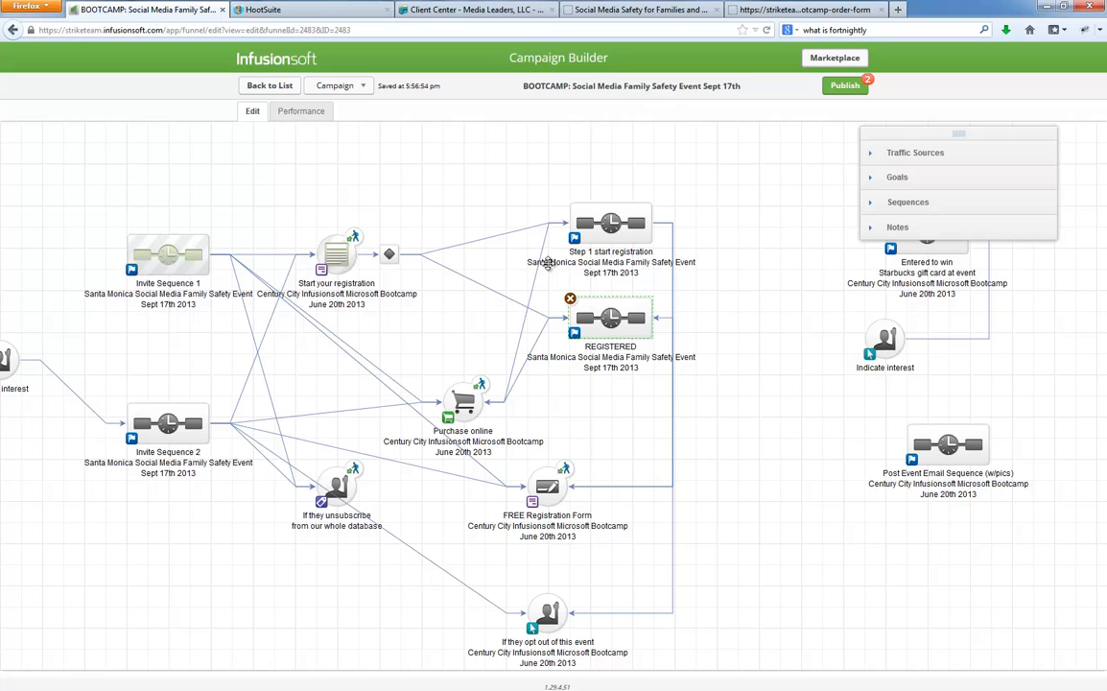
Step: Delete every connection leading into and out of the Step 1 start registration sequence
left_click(534, 287)
left_click(476, 245)
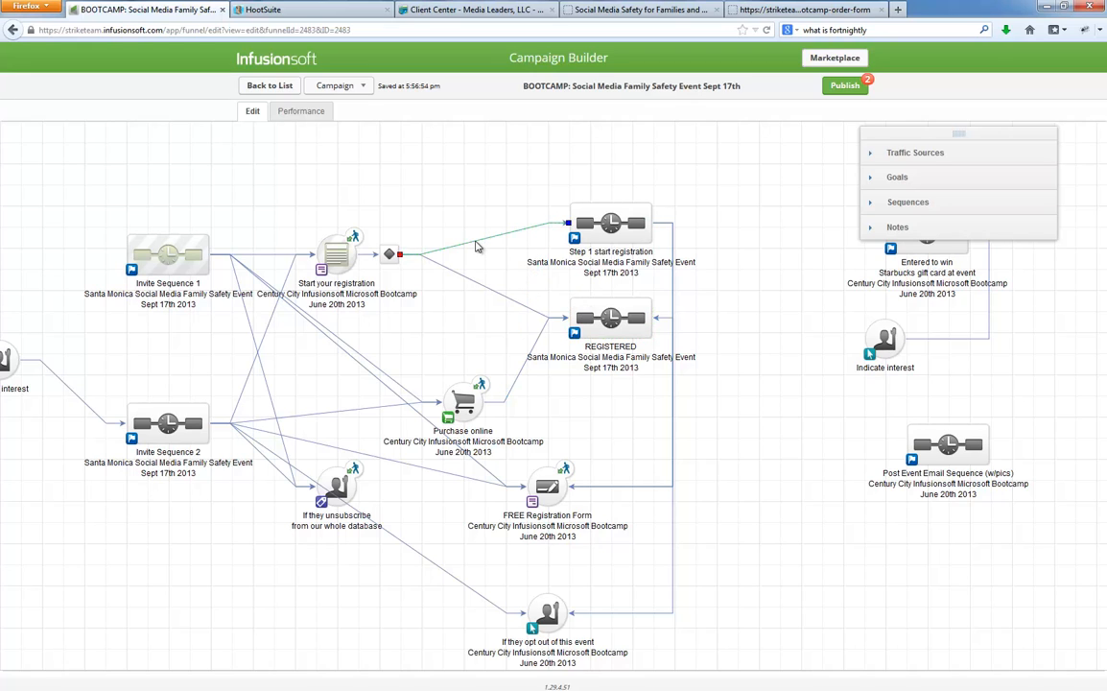
key("Delete")
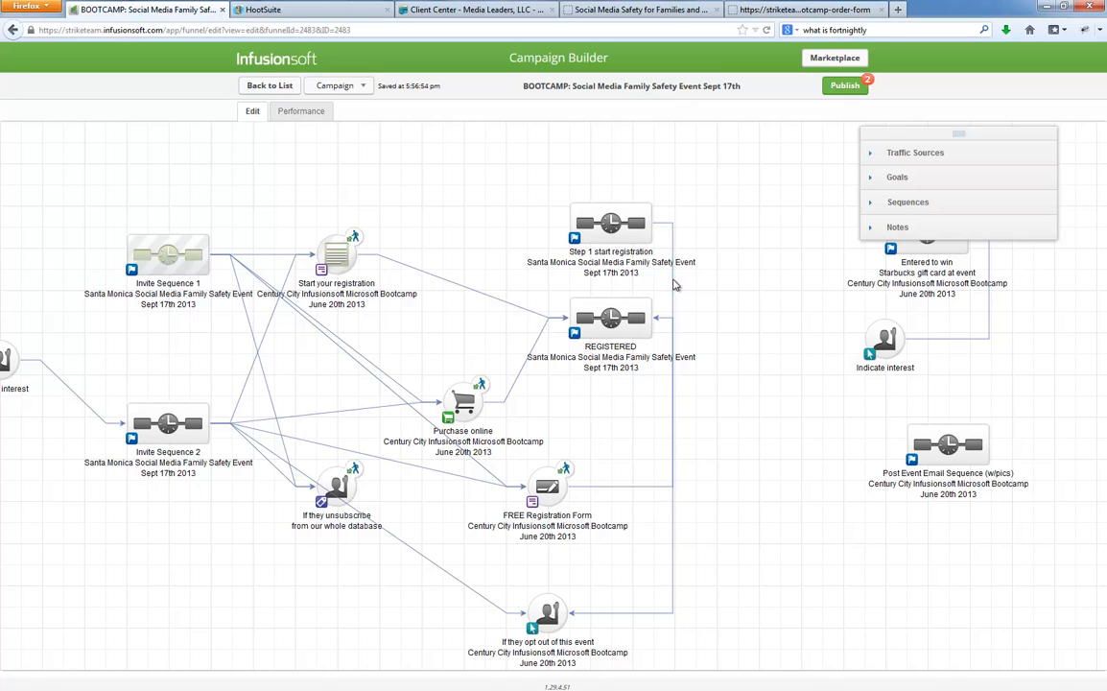
left_click(673, 282)
key("Delete")
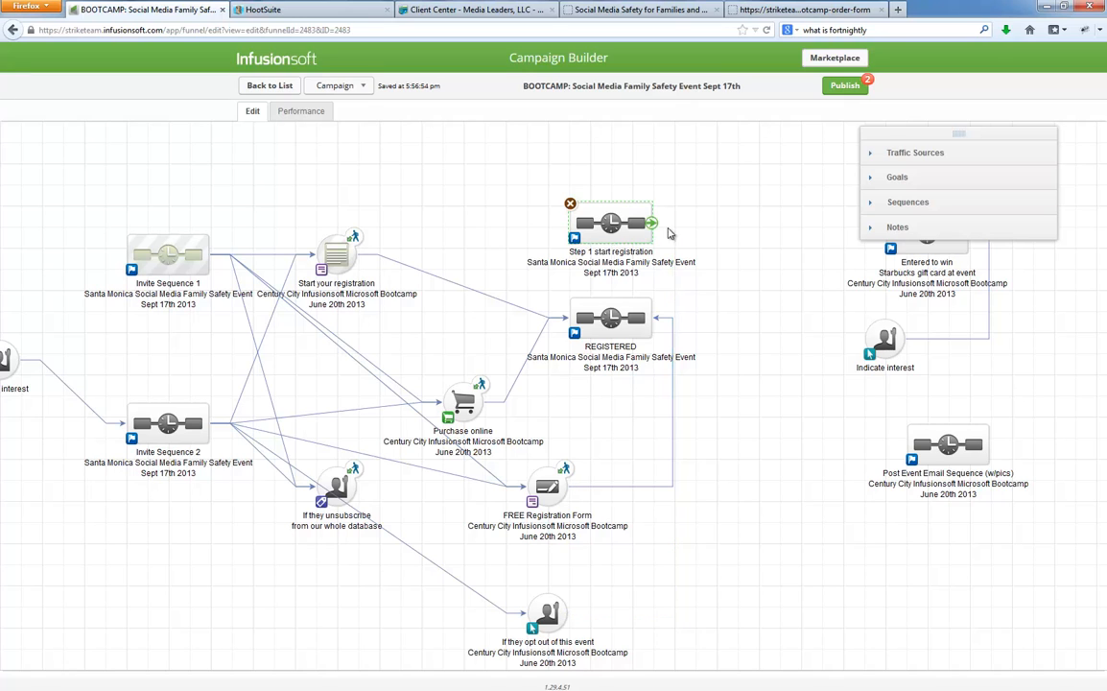
Step: Set the detached Step 1 start registration sequence aside and move the Purchase online goal closer to the Start your registration form
left_click_drag(638, 225, 785, 205)
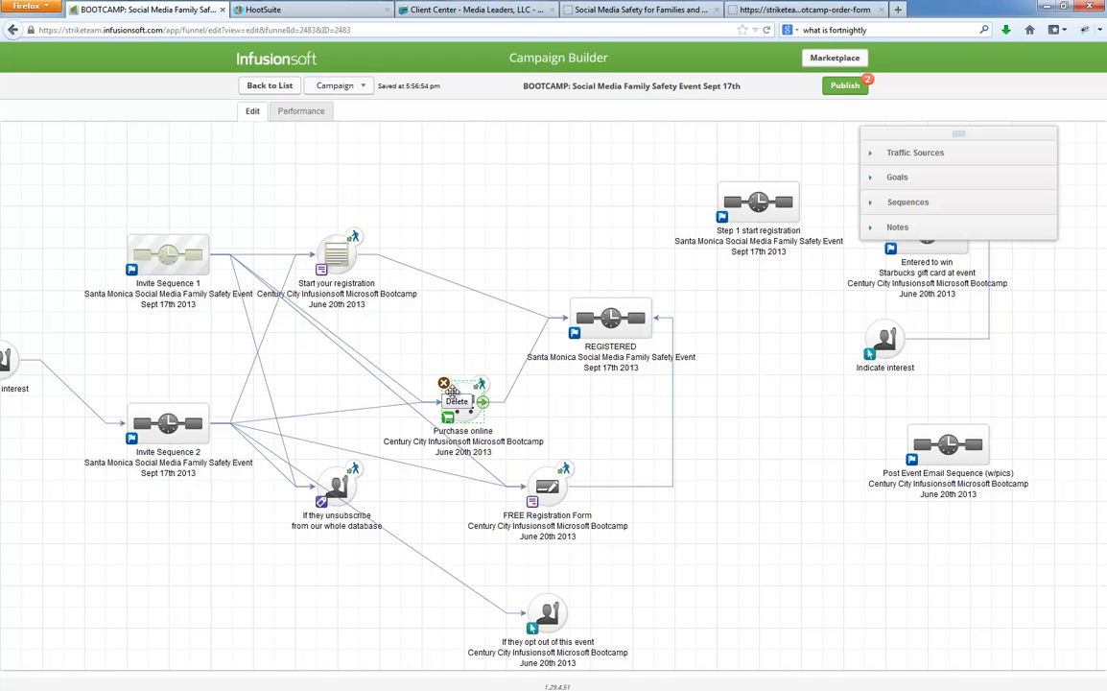
left_click_drag(463, 407, 421, 364)
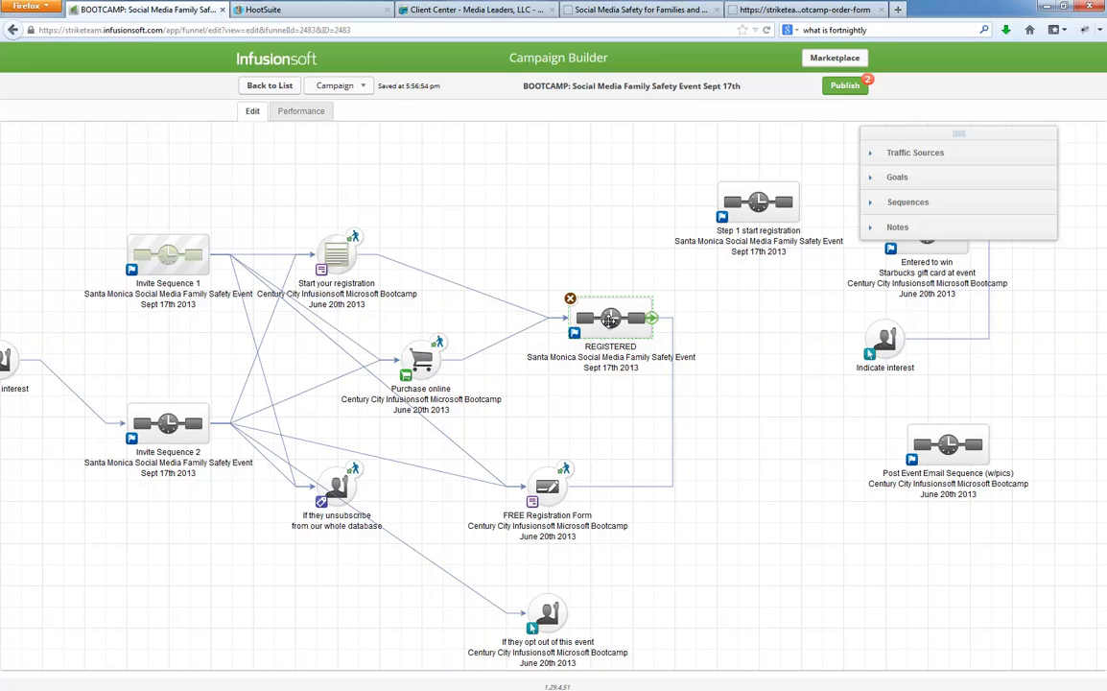
Step: Open the REGISTERED sequence and check its Apply 5 tags item
double_click(595, 325)
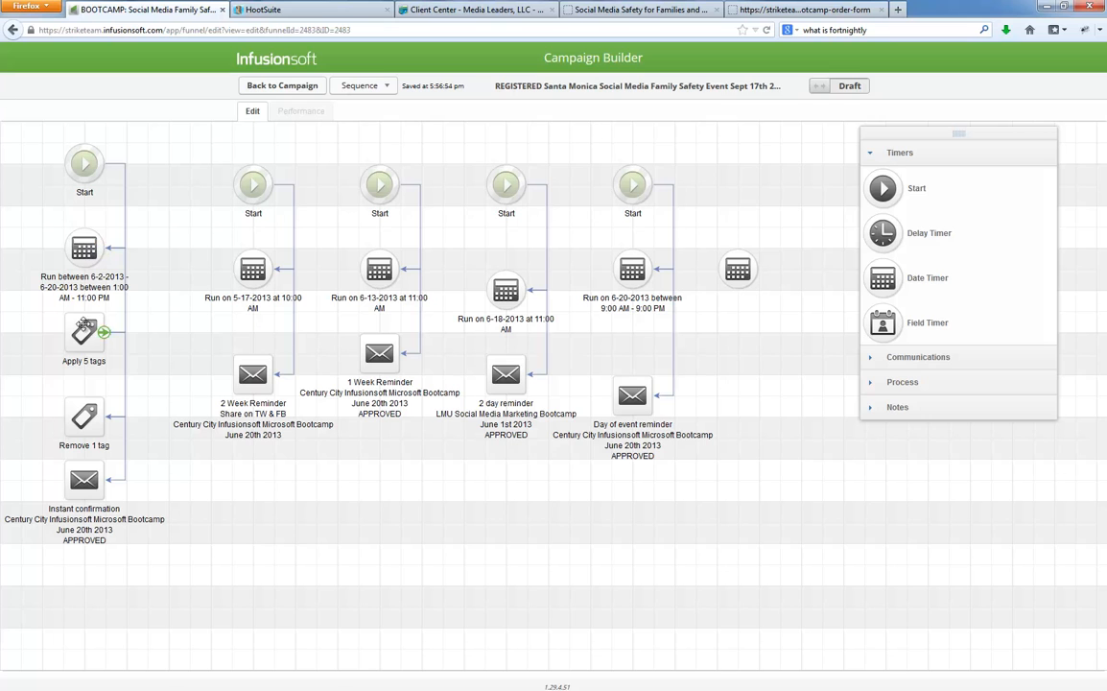
double_click(82, 334)
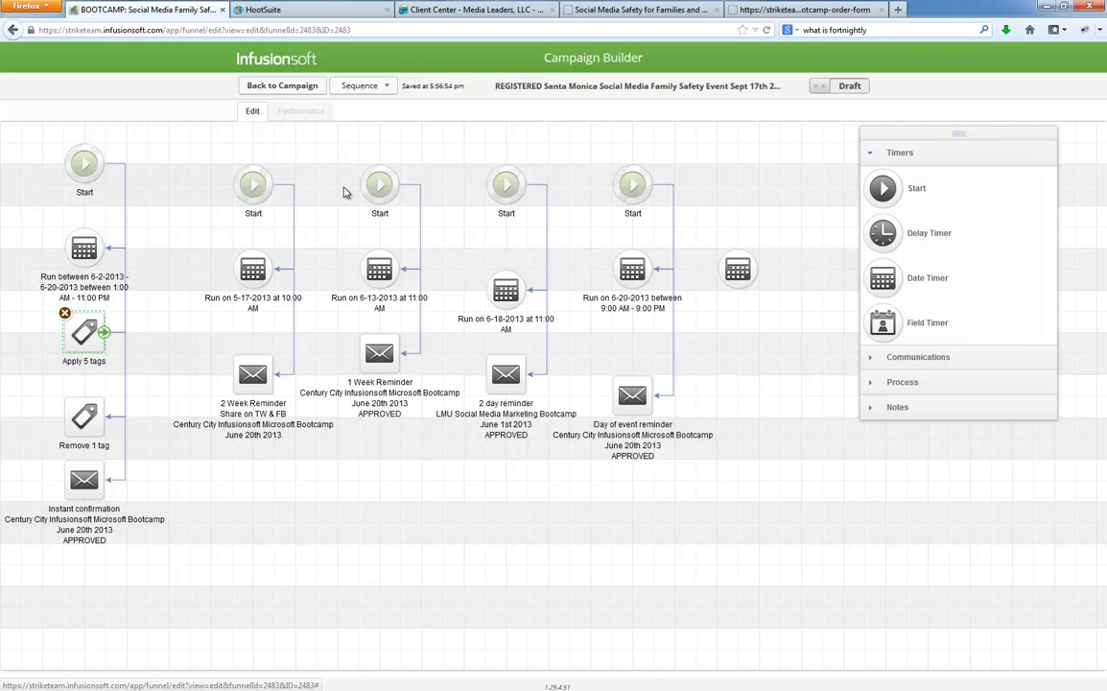
left_click(635, 76)
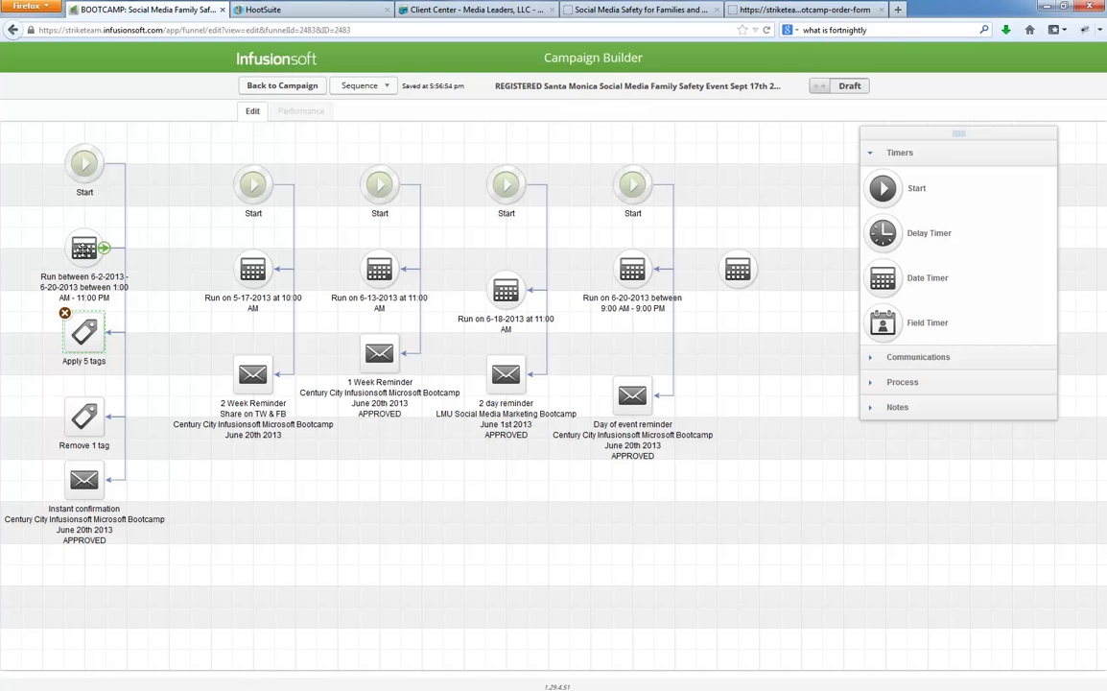
double_click(84, 248)
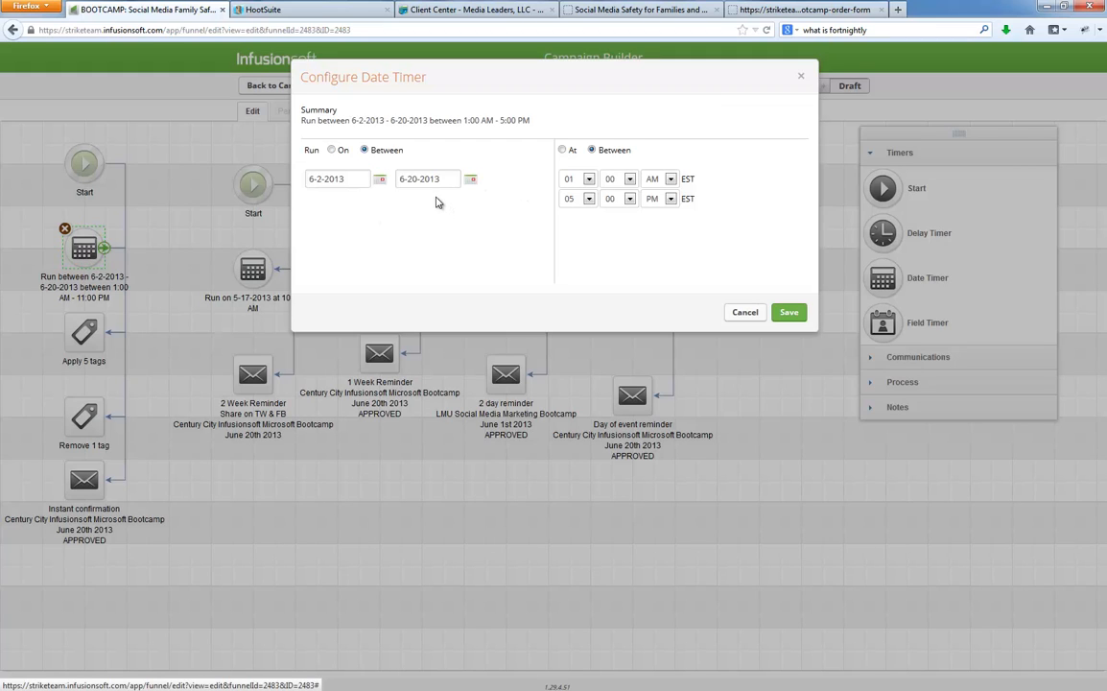
left_click(379, 181)
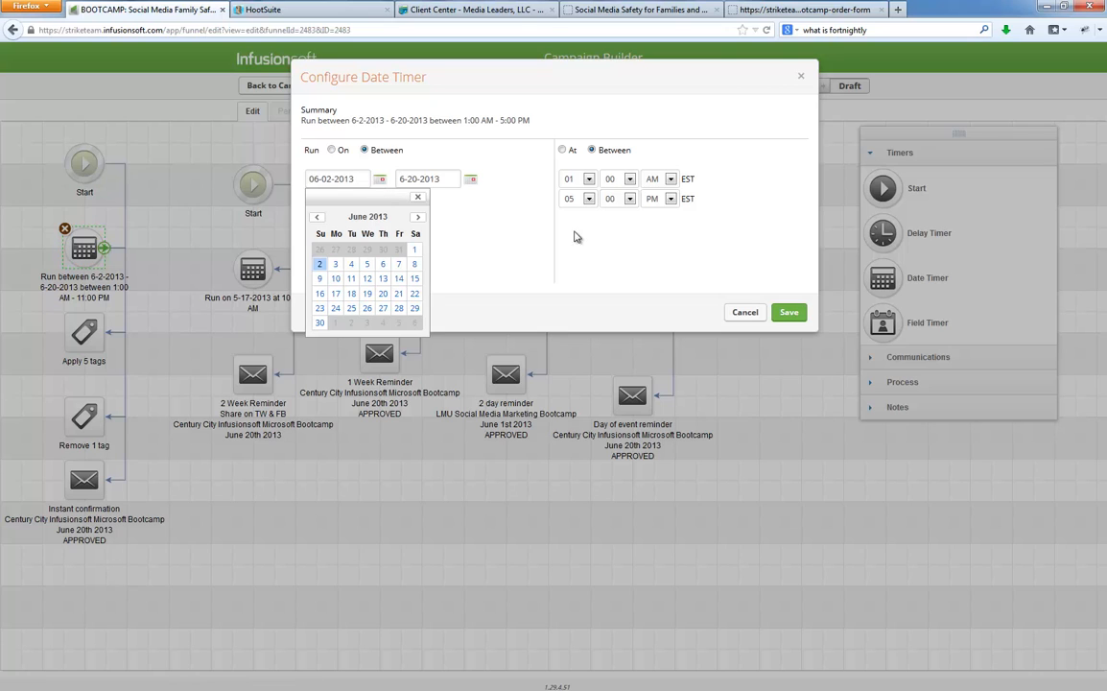
left_click(743, 311)
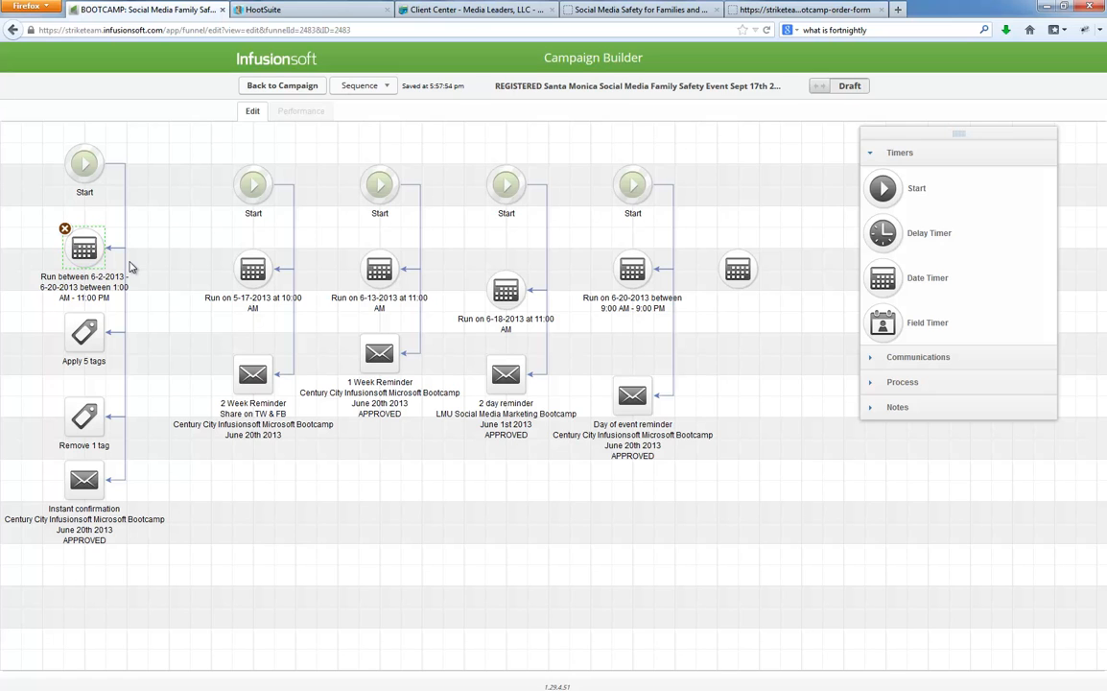
Step: Set the date timer above Apply 5 tags to run between 08-05-2013 and 09-18-2013
double_click(88, 247)
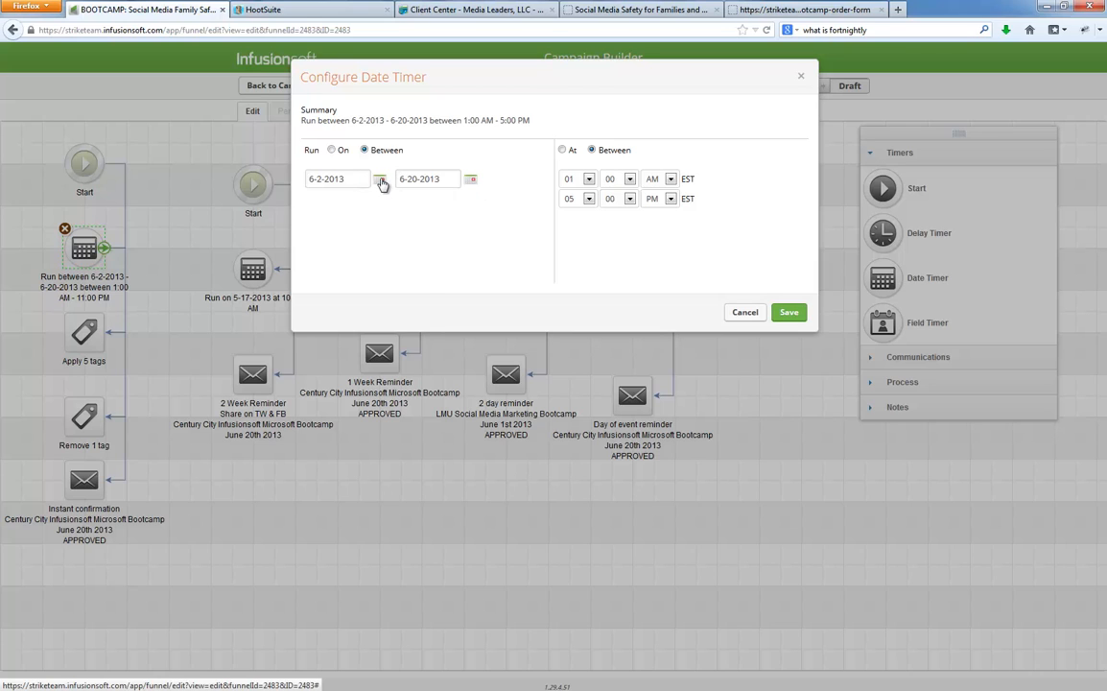
left_click(381, 182)
left_click(417, 218)
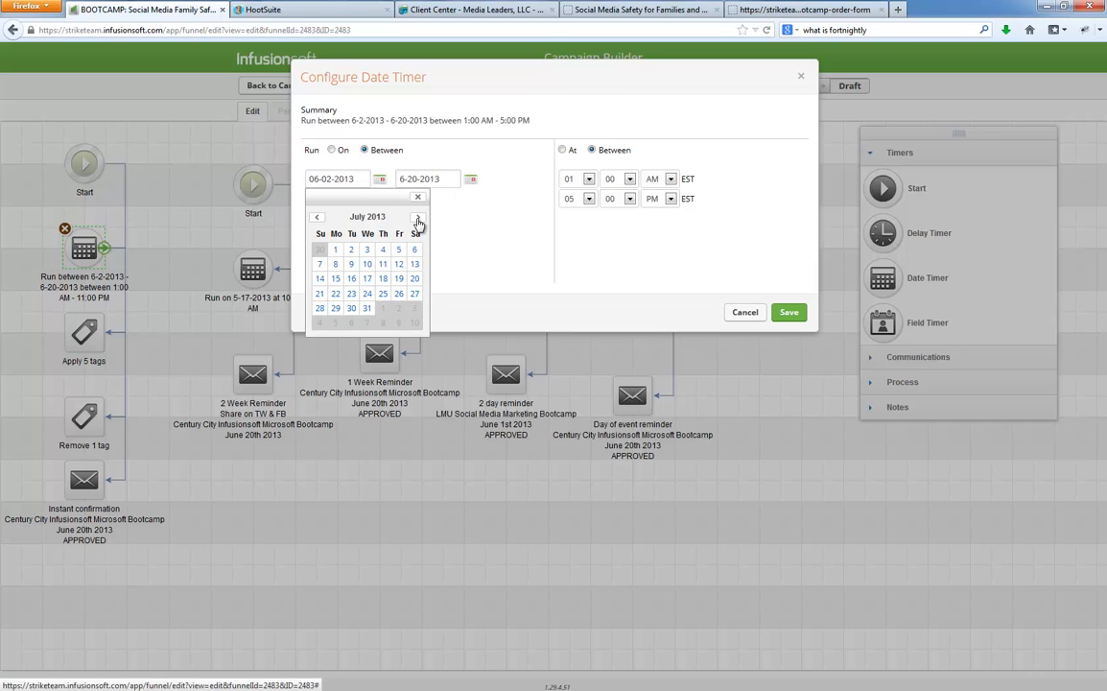
left_click(418, 219)
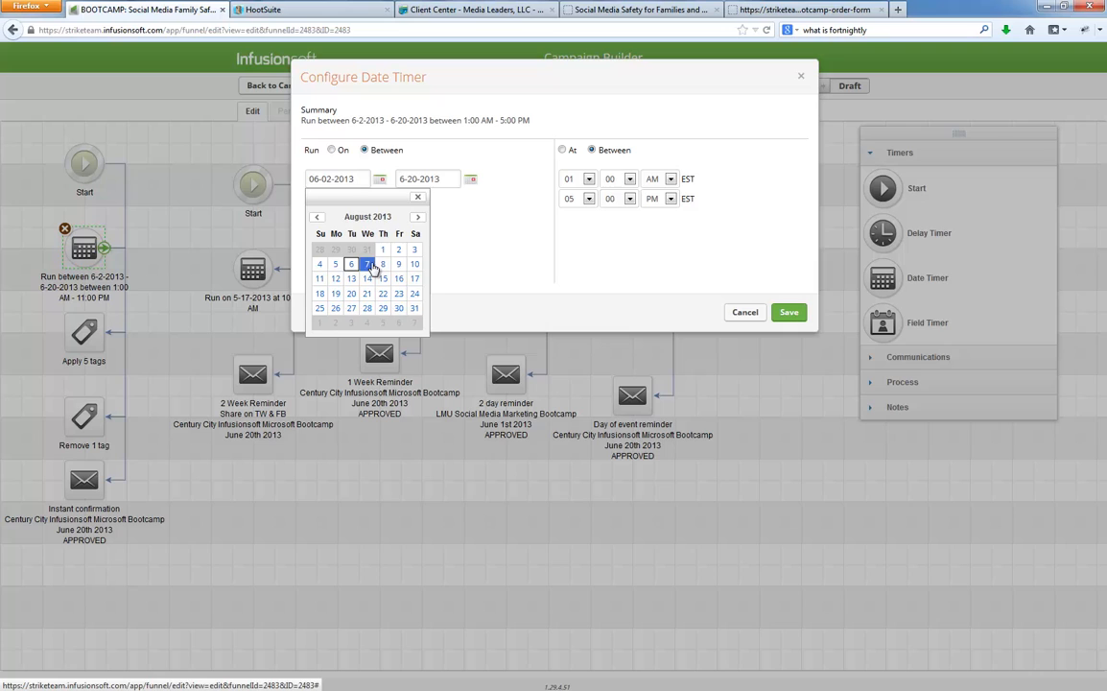
left_click(336, 264)
left_click(469, 179)
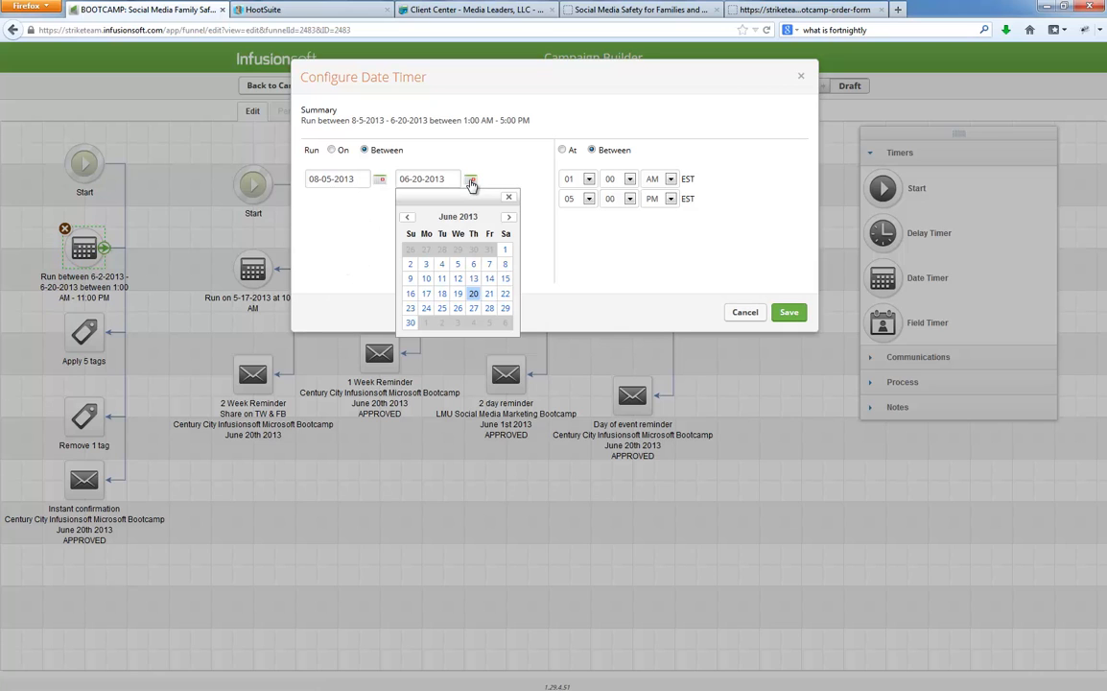
left_click(508, 222)
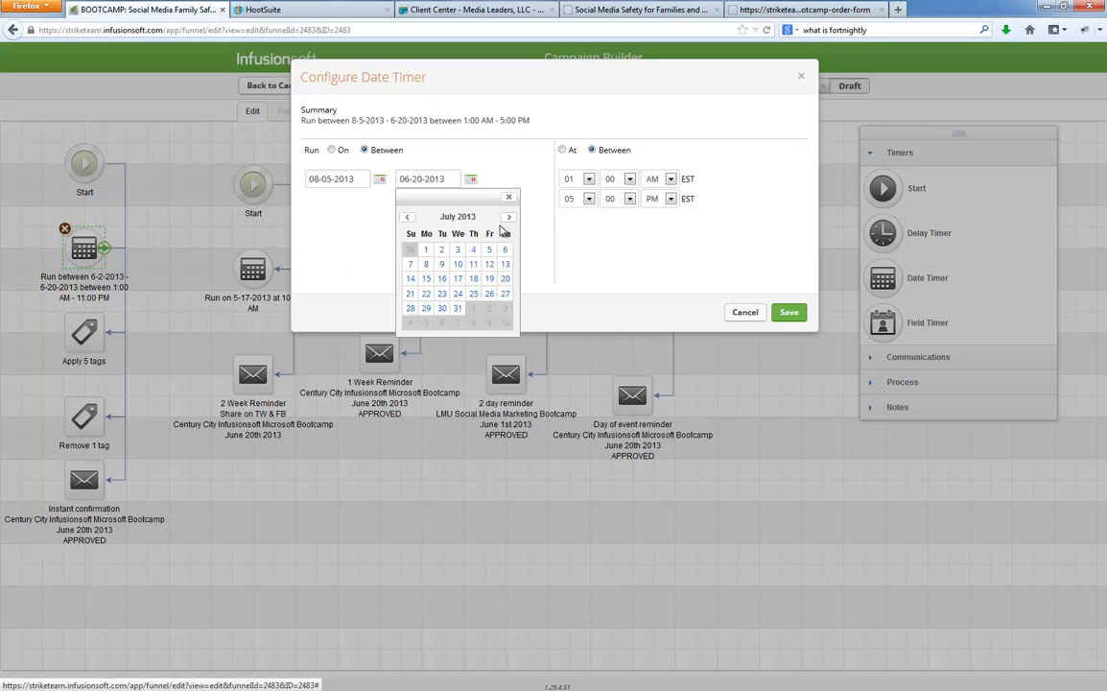
left_click(509, 222)
left_click(508, 221)
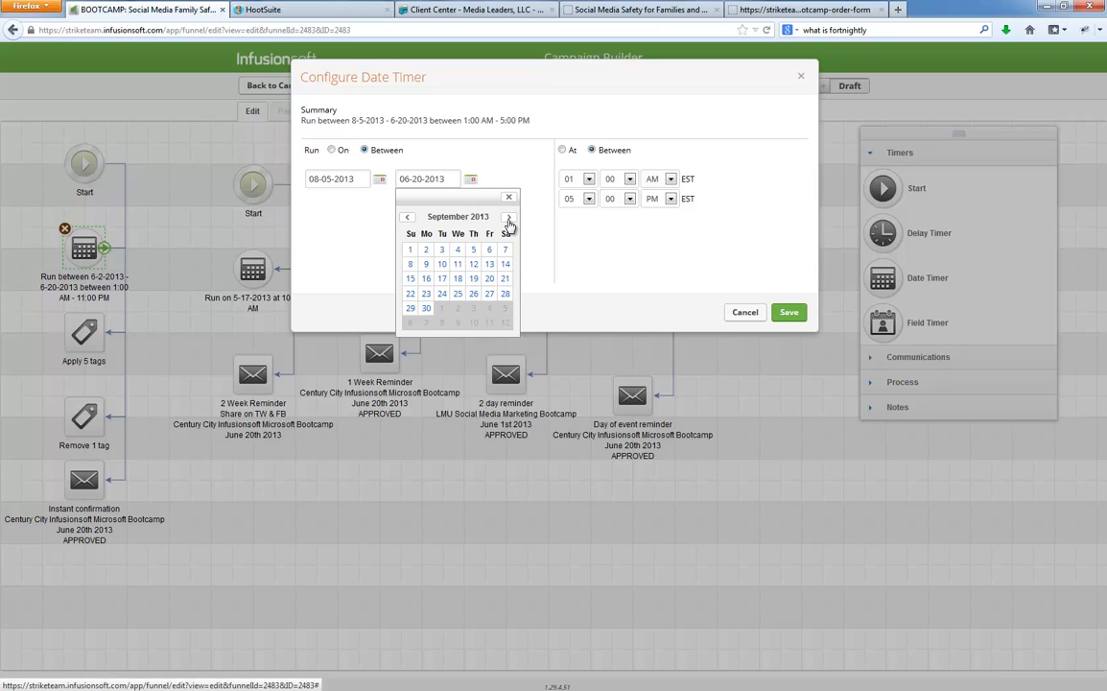
left_click(458, 280)
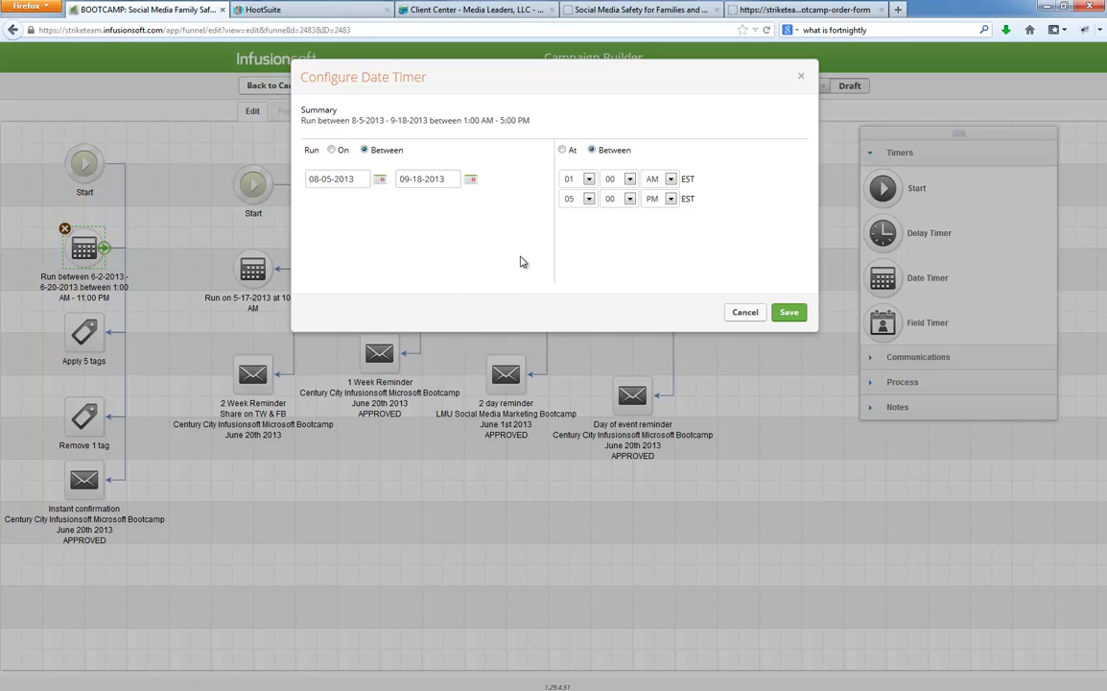
Step: Extend the timer's daily window to end at 11:00 PM and save the date timer
left_click(587, 199)
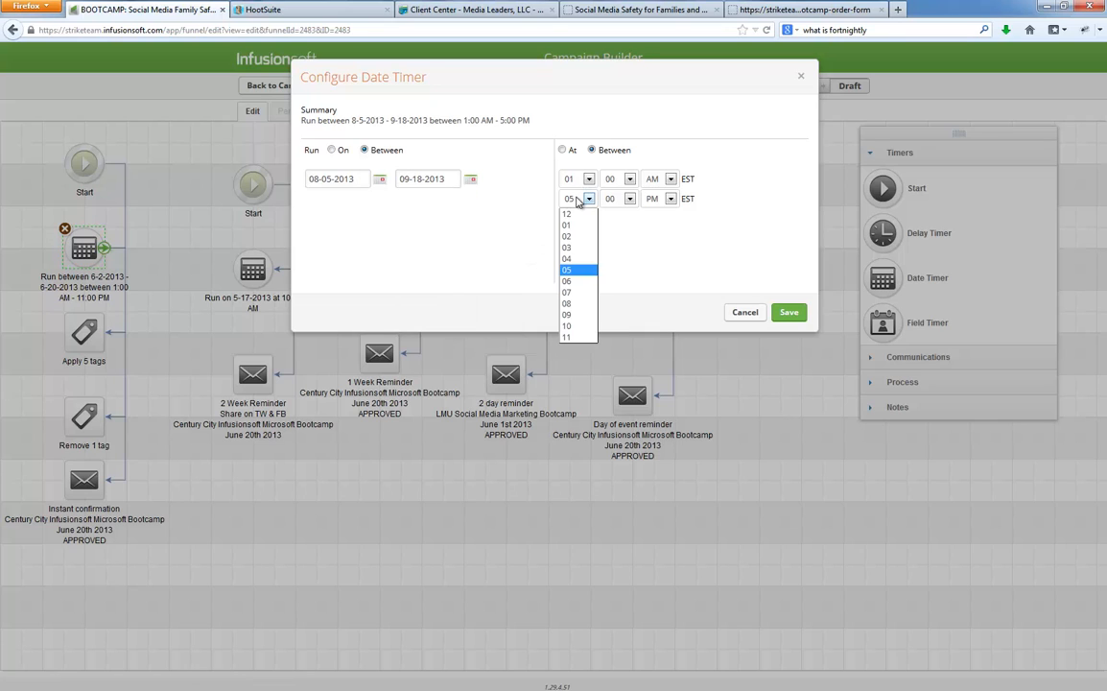
left_click(577, 322)
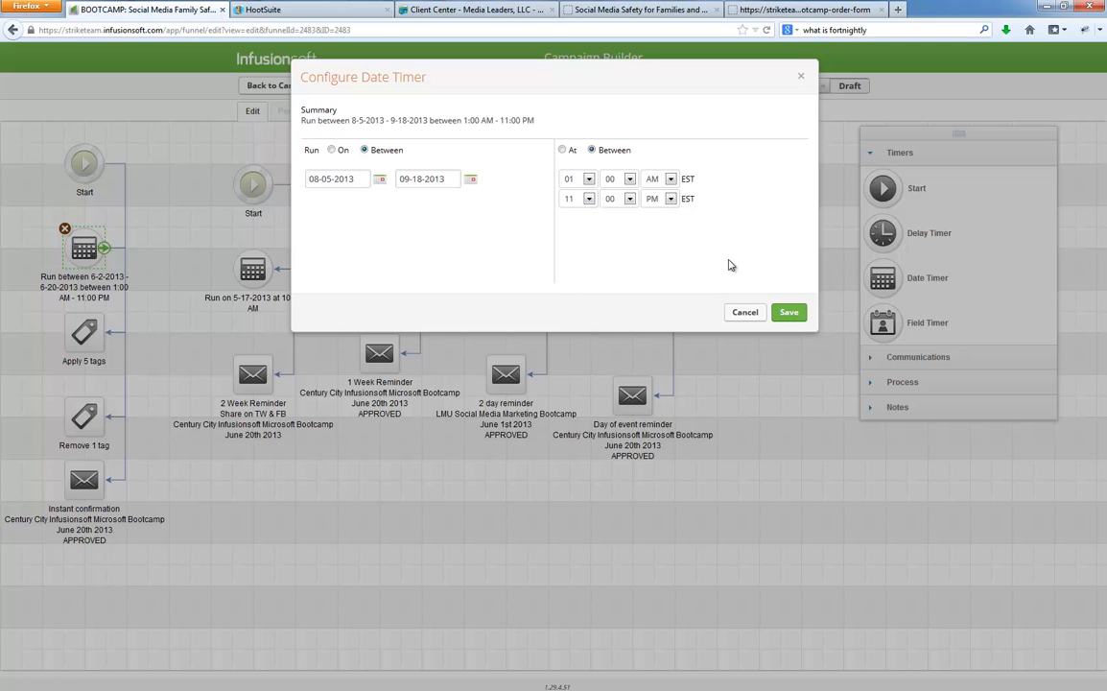
left_click(790, 315)
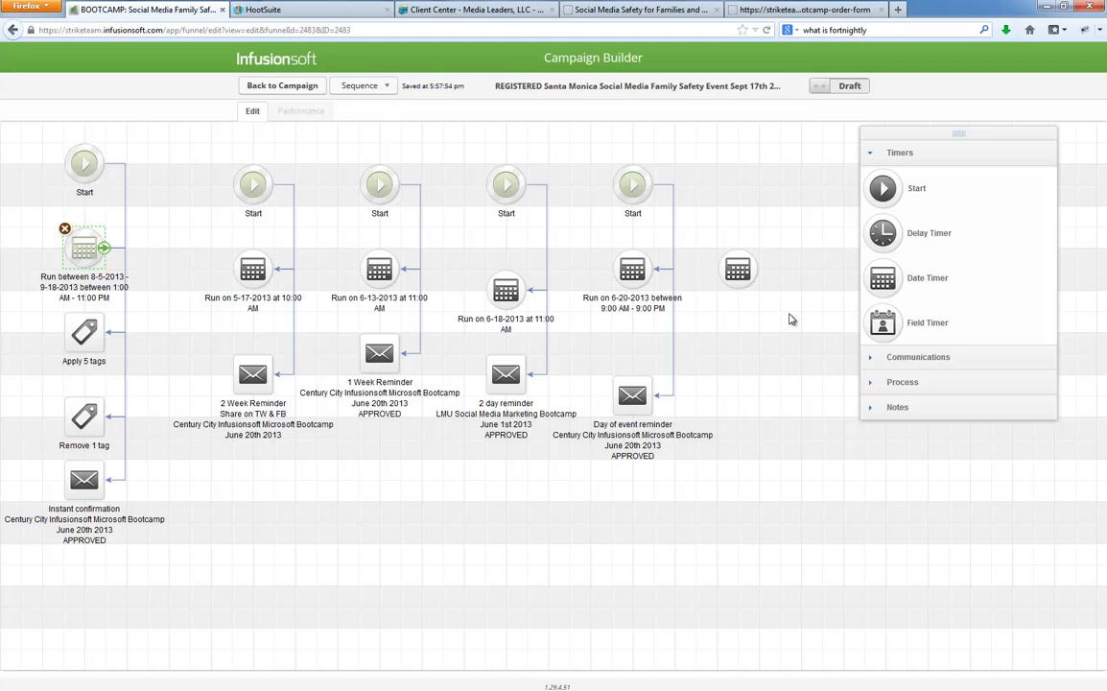
Step: Remove the 2013.06.20 Bootcamp, HTTP Post, Newsletter Subscriber and Newsletter Widget Signup tags from the Apply 5 tags item
double_click(80, 335)
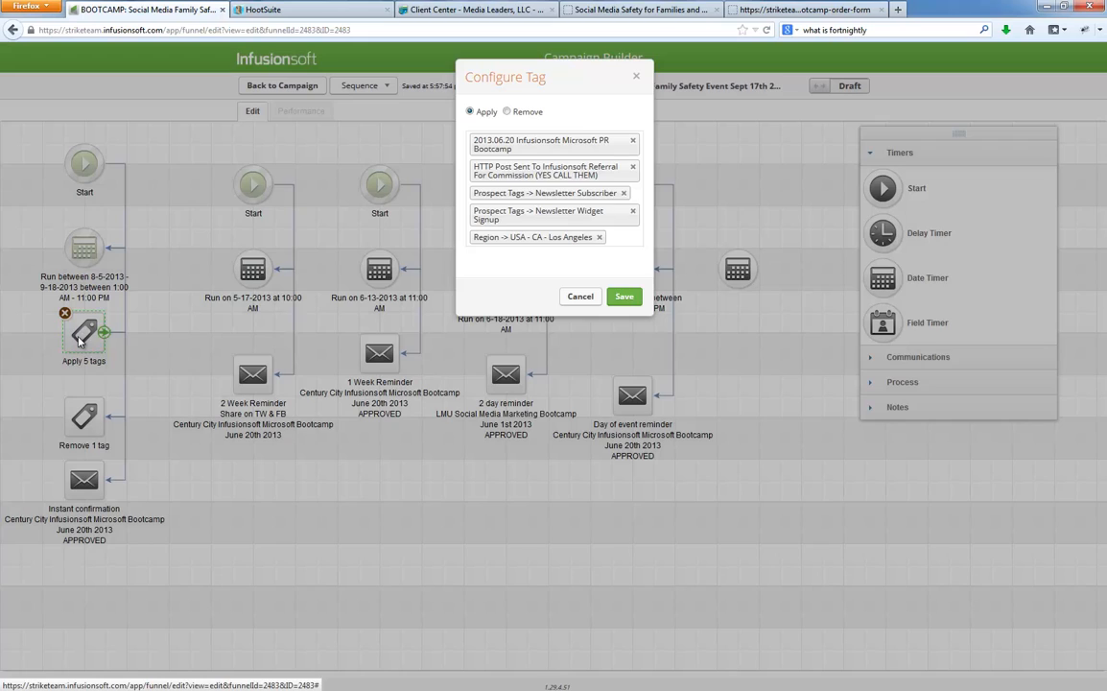
left_click(632, 141)
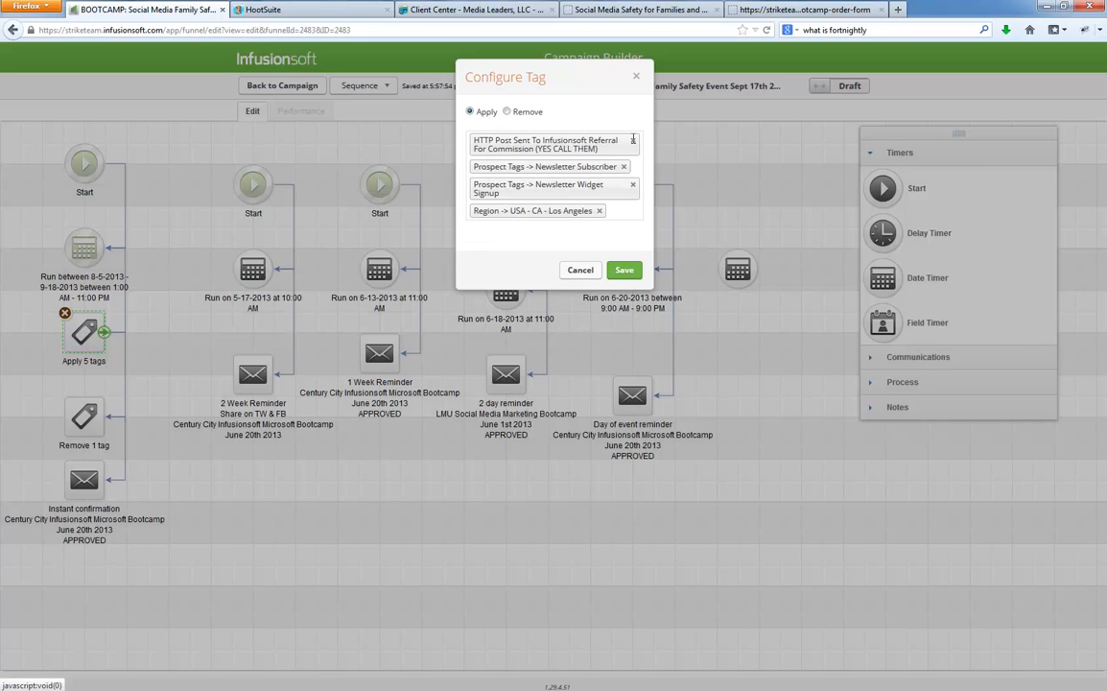
left_click(632, 142)
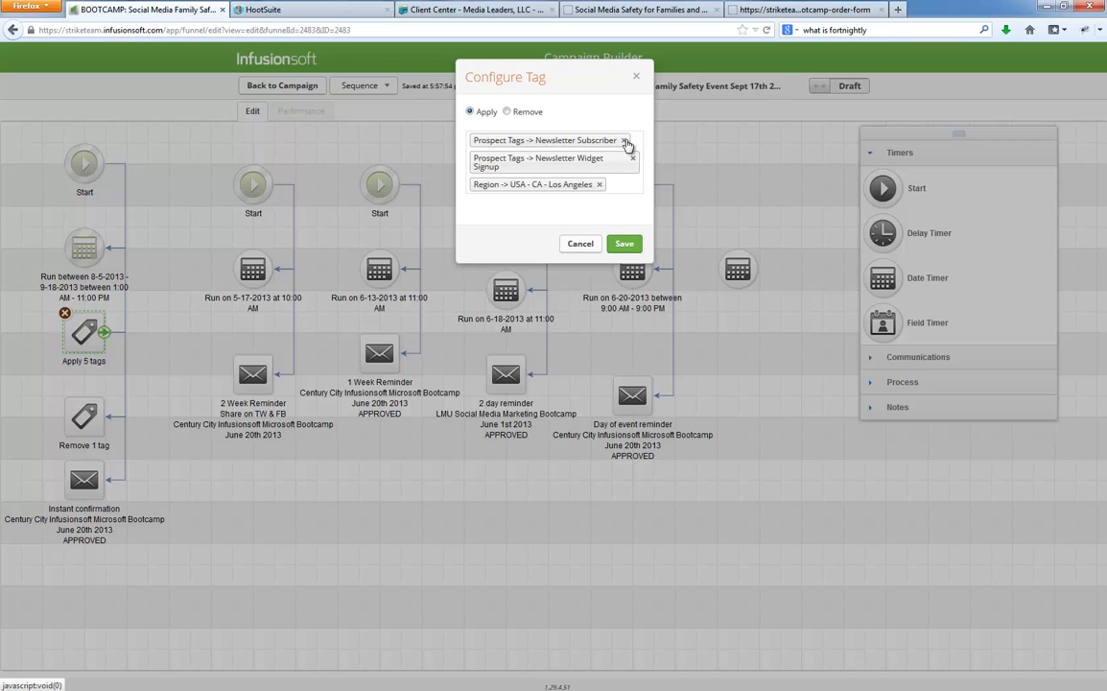
left_click(624, 140)
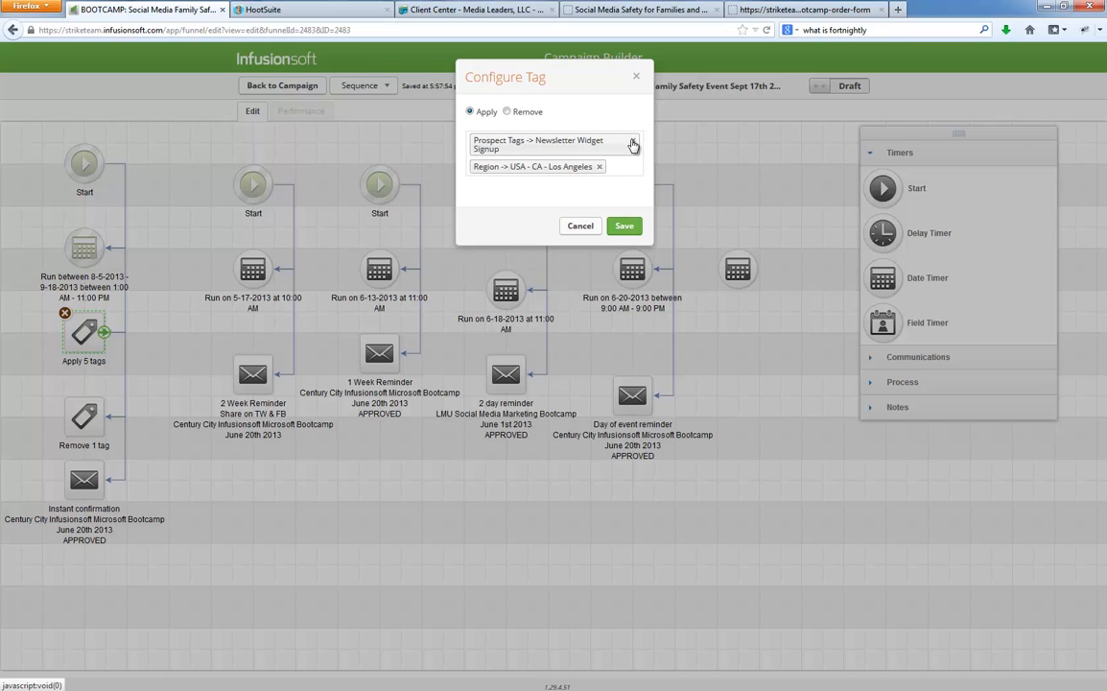
left_click(632, 143)
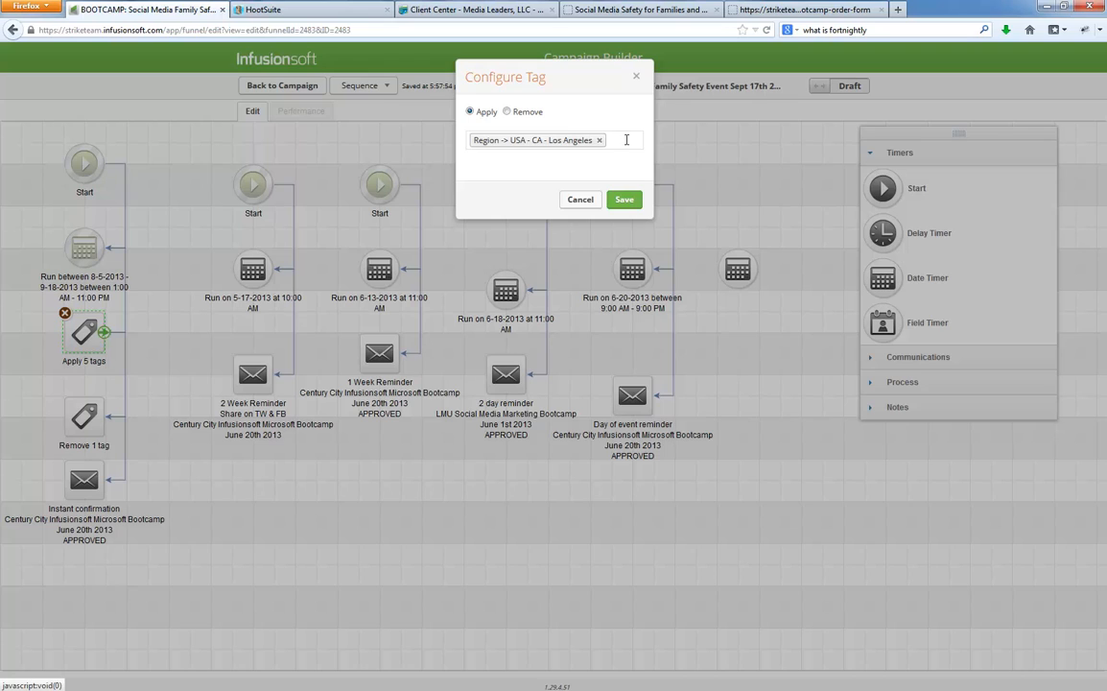
Step: Find the family safety tags and add "Events -> 2013.09.17 Family Safety Event Santa Monica" to the tags being applied
left_click(626, 140)
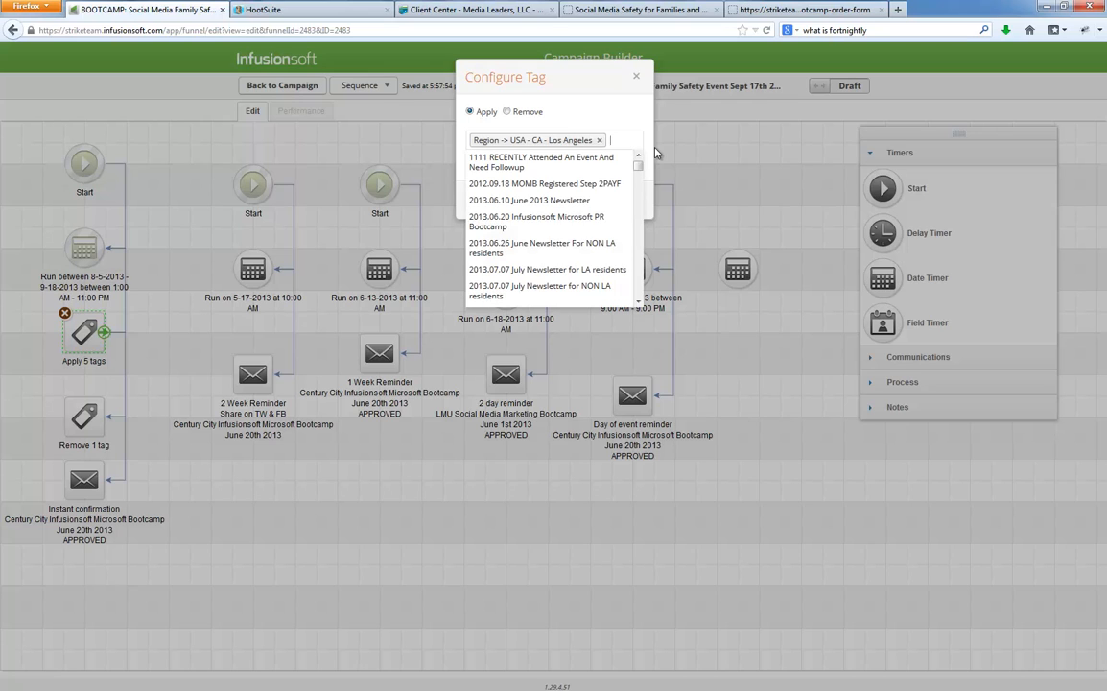
type("family safe")
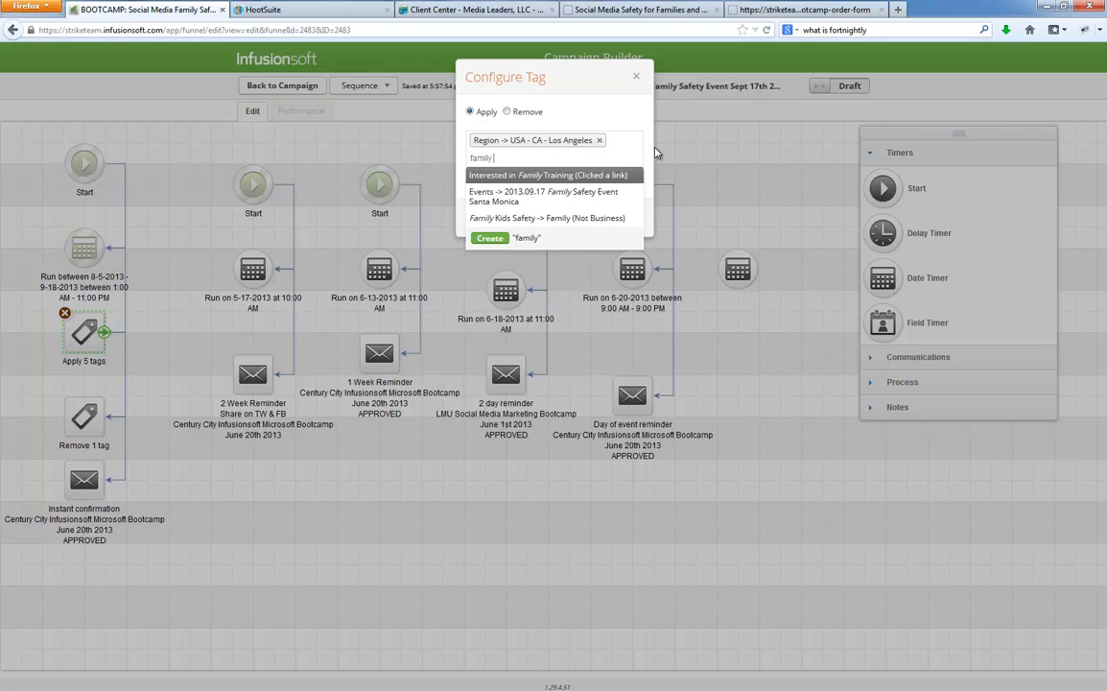
key("BackSpace")
key("BackSpace")
key("BackSpace")
key("BackSpace")
left_click(552, 196)
left_click(557, 181)
type("fami")
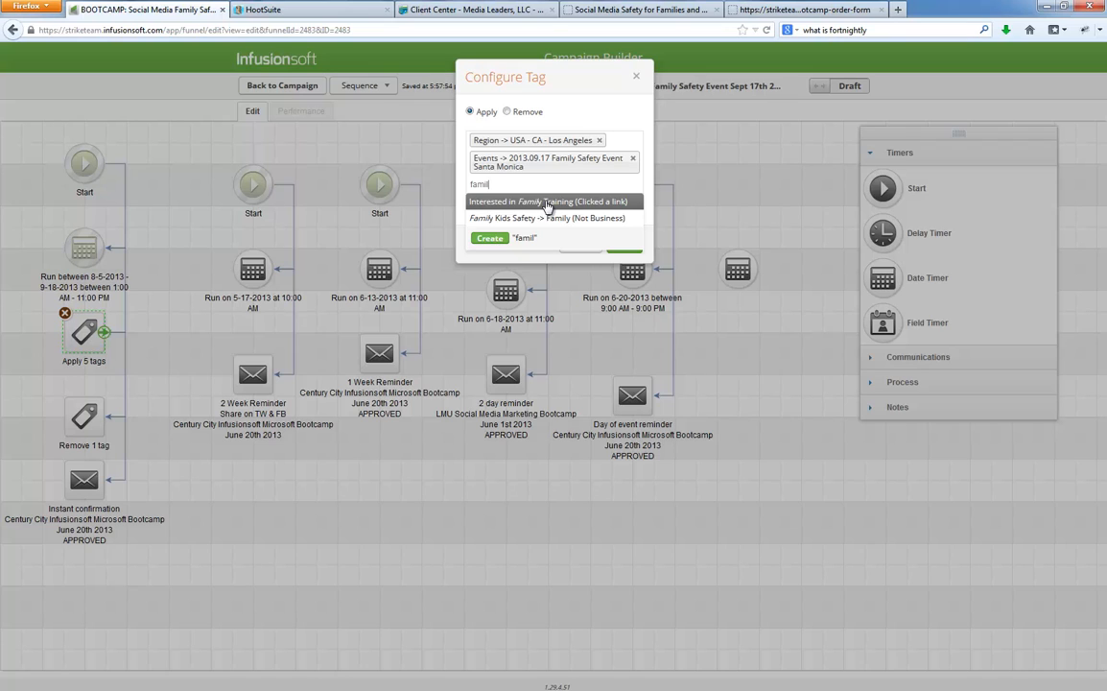
left_click(547, 203)
left_click(543, 211)
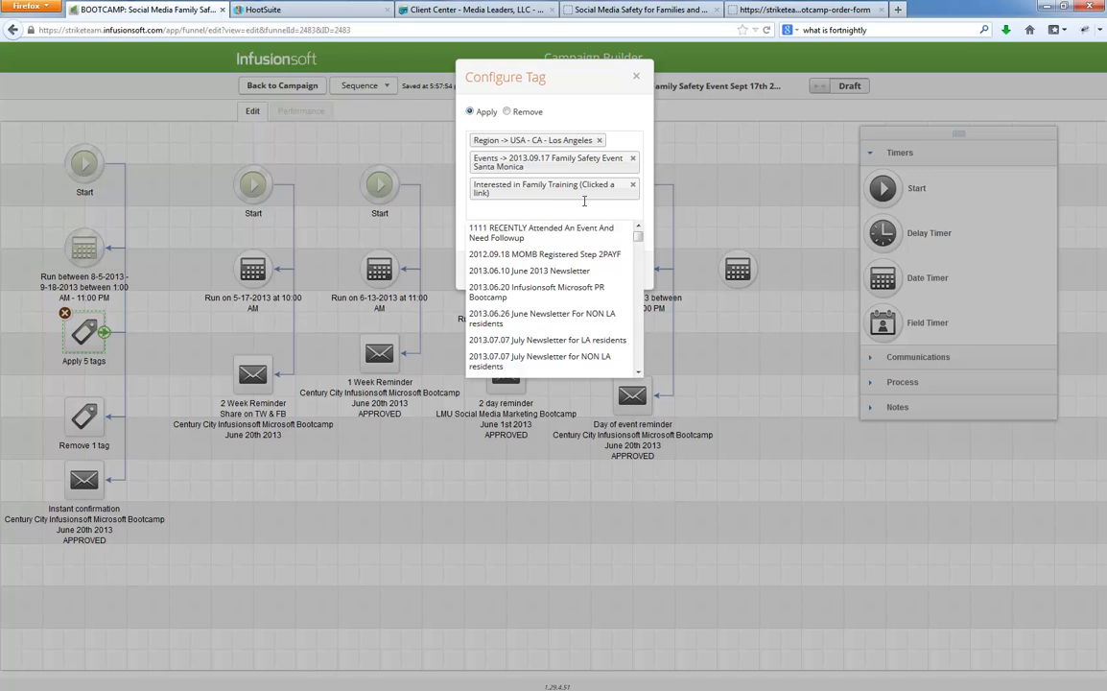
left_click(632, 187)
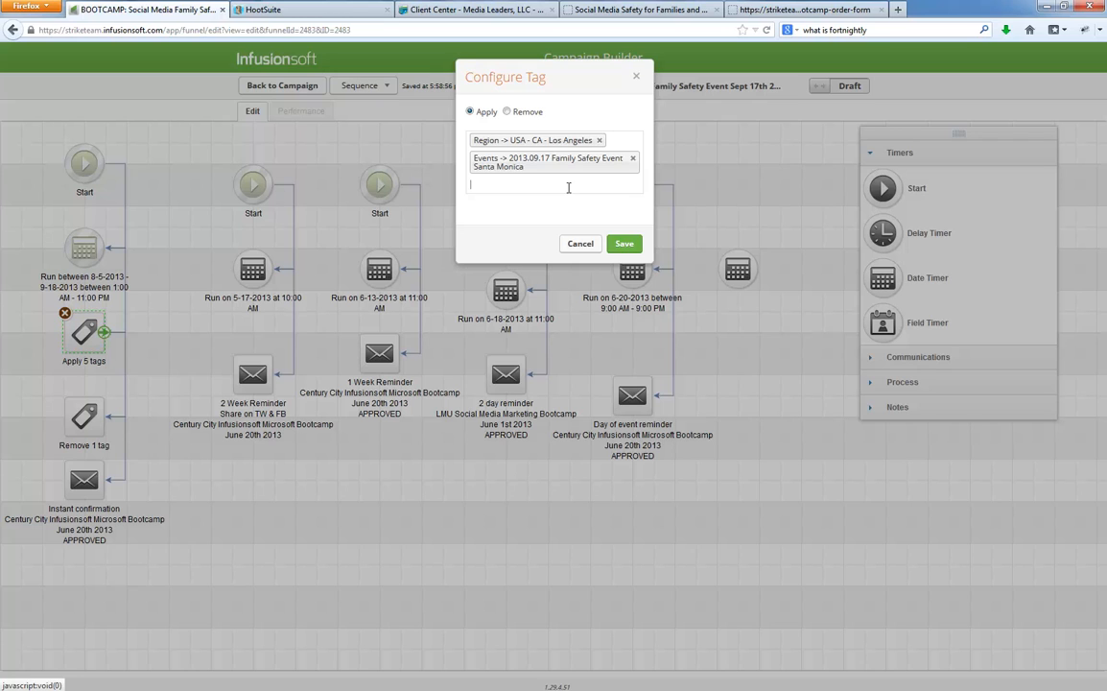
Step: Add the "Family Kids Safety -> Family (Not Business)" tag to the applied tags and save the tag configuration
left_click(568, 188)
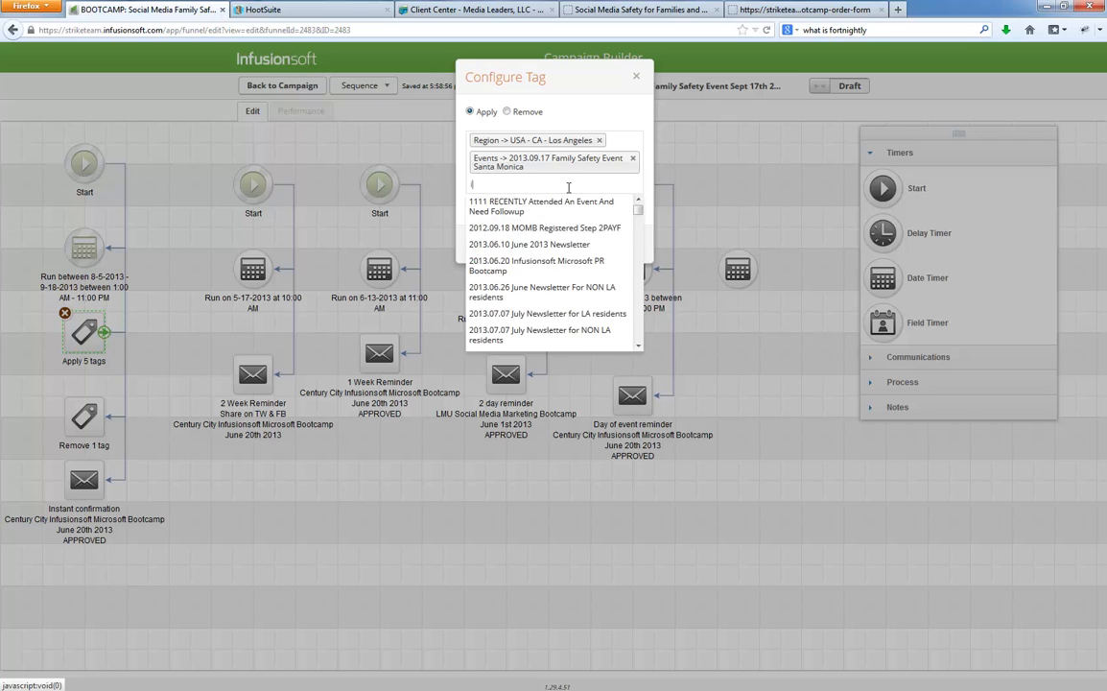
type("family")
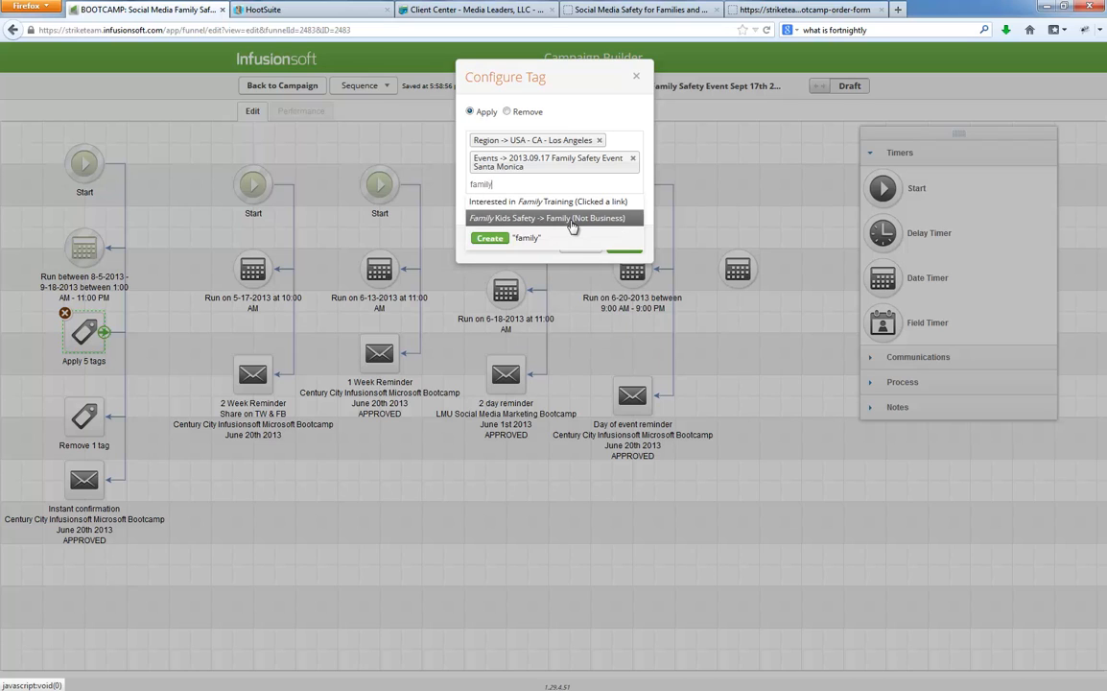
left_click(570, 217)
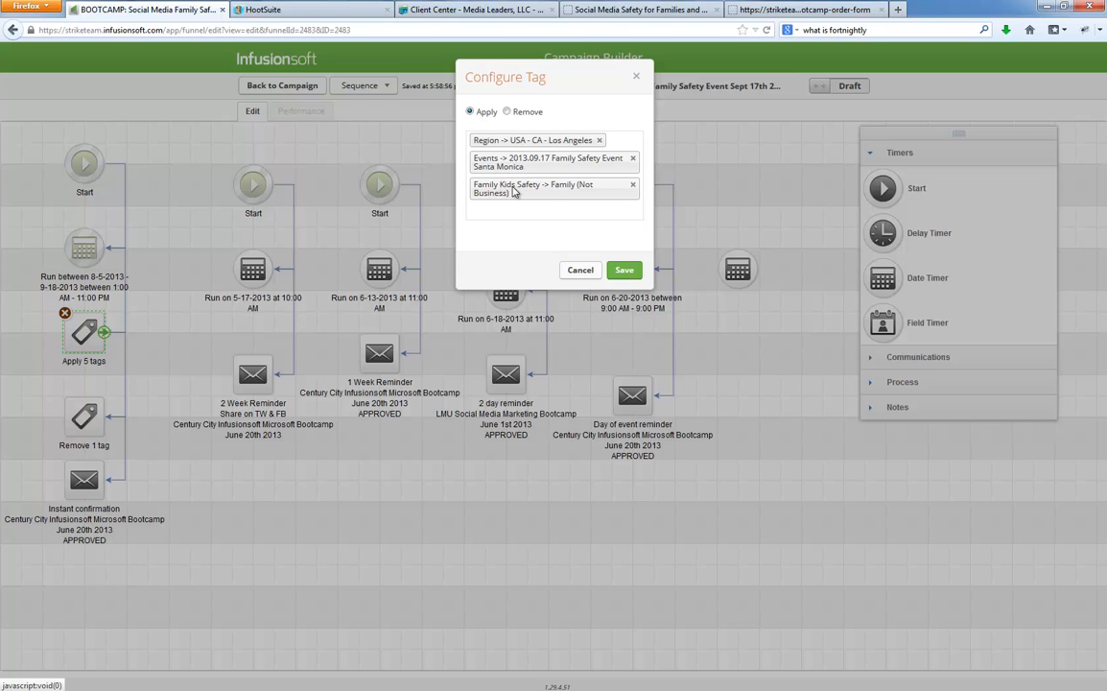
left_click(623, 269)
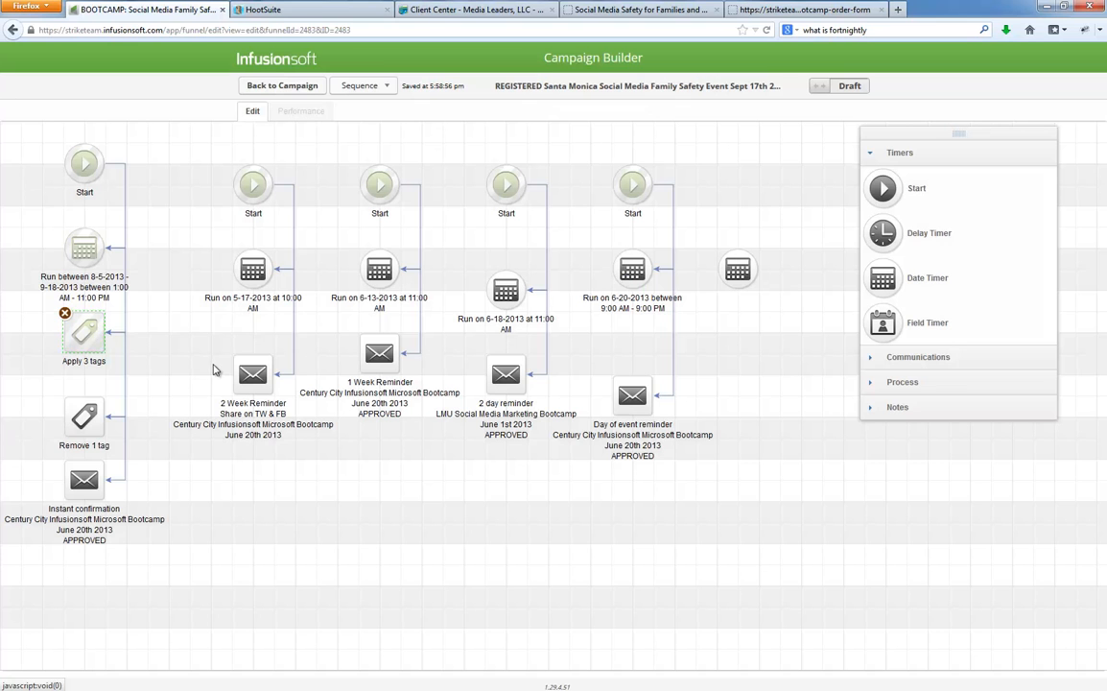
Step: Check which tag the Remove 1 tag item removes, leaving its configuration as it is
double_click(84, 422)
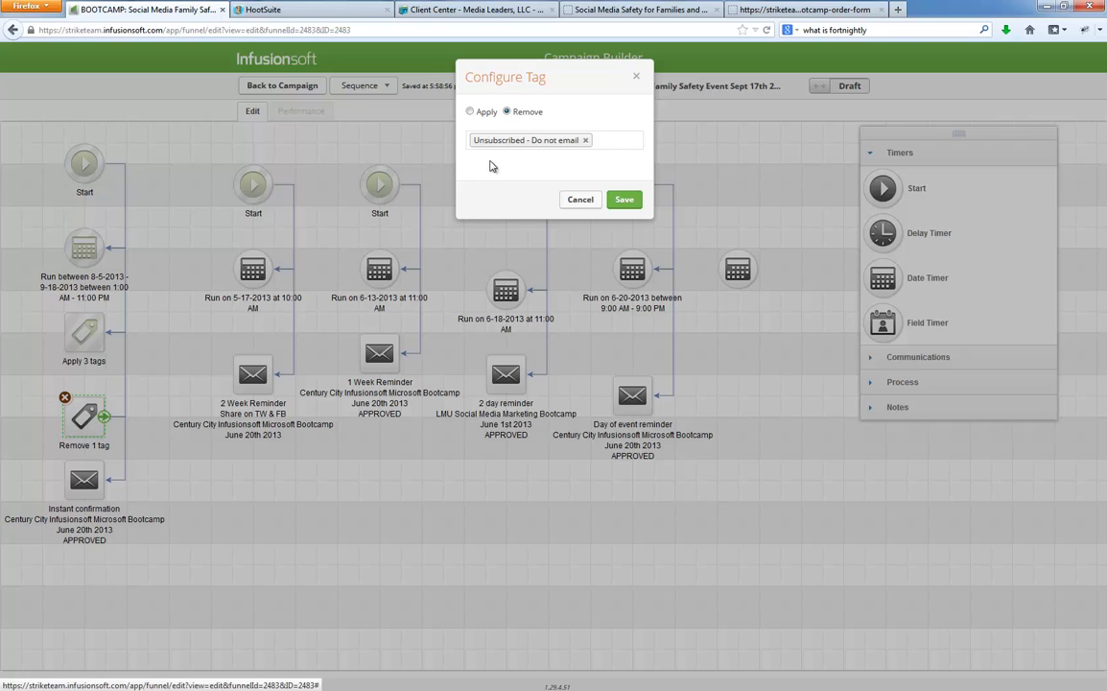
left_click(576, 200)
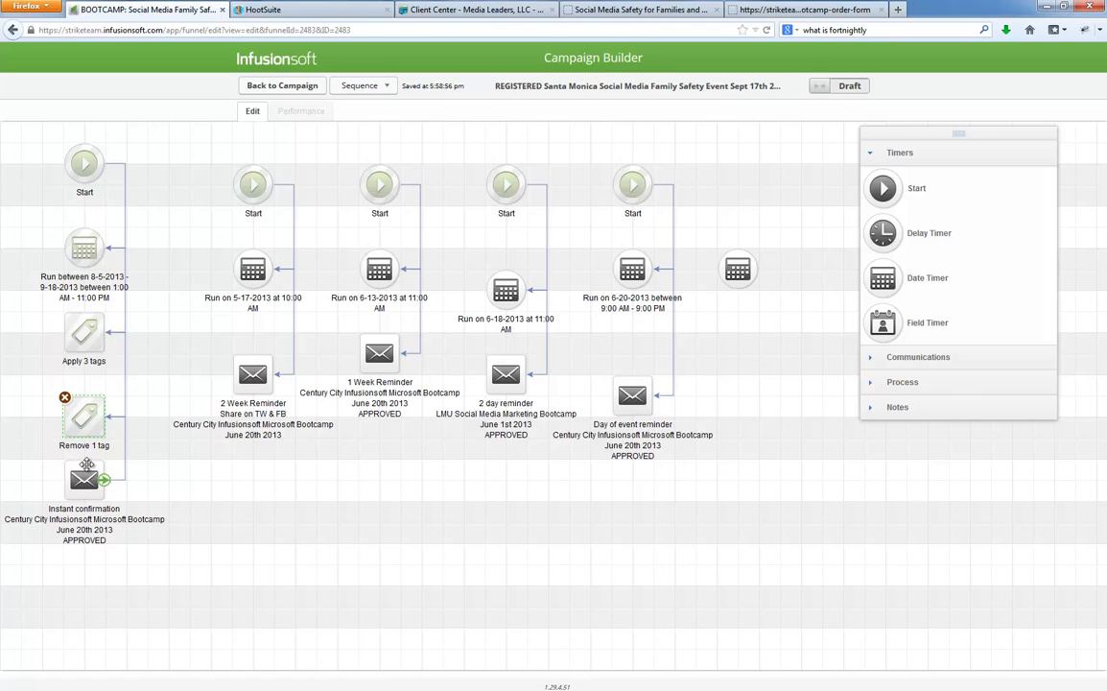
Step: Relabel the instant confirmation email as "Instant confirmation Santa Monica Social Media Family Safety Event Sept 17th 2013"
left_click_drag(177, 487, 333, 437)
double_click(237, 474)
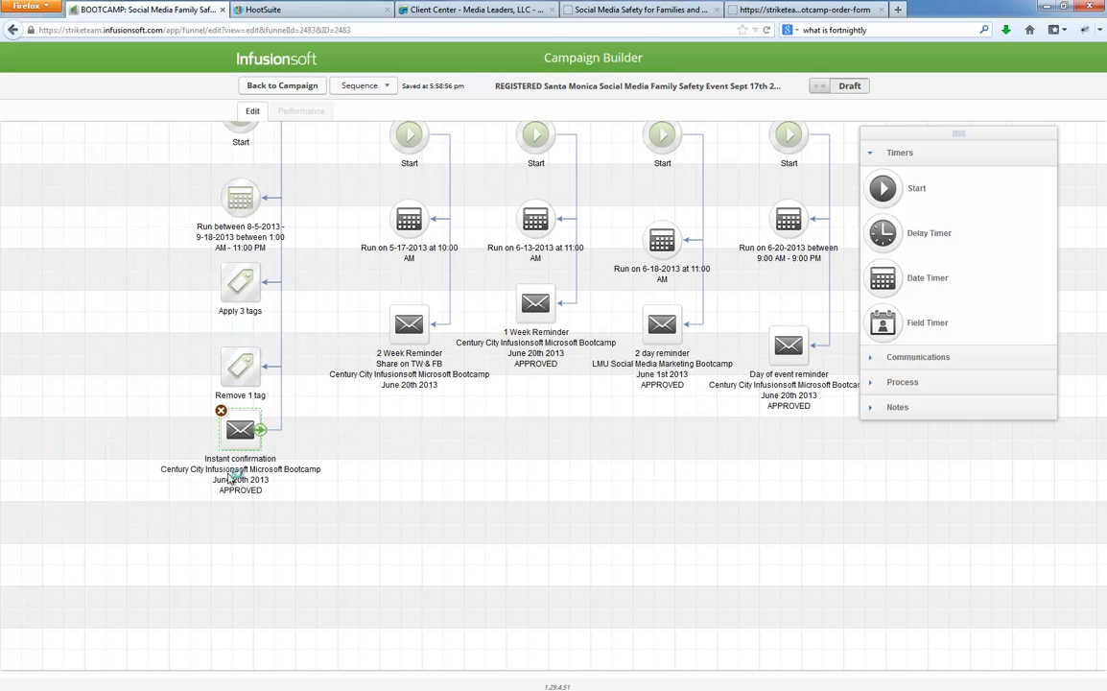
left_click(227, 470)
left_click(262, 556)
double_click(233, 473)
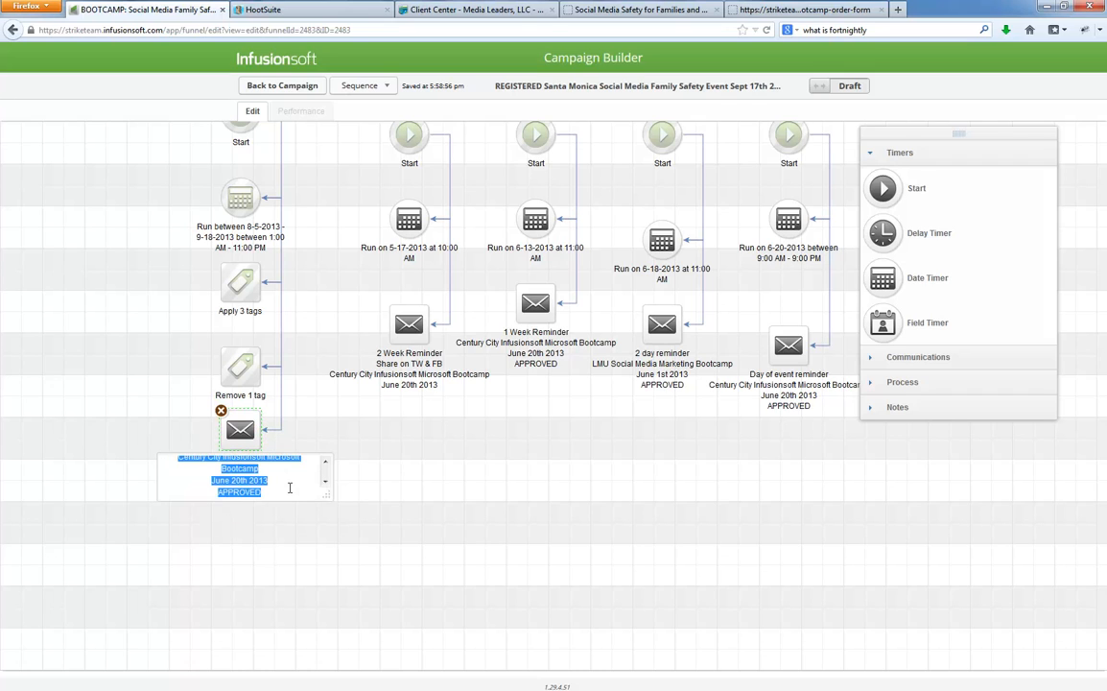
type("Instant confirmation Santa Monica Social Media Family Safety Event Sept 17th 2013")
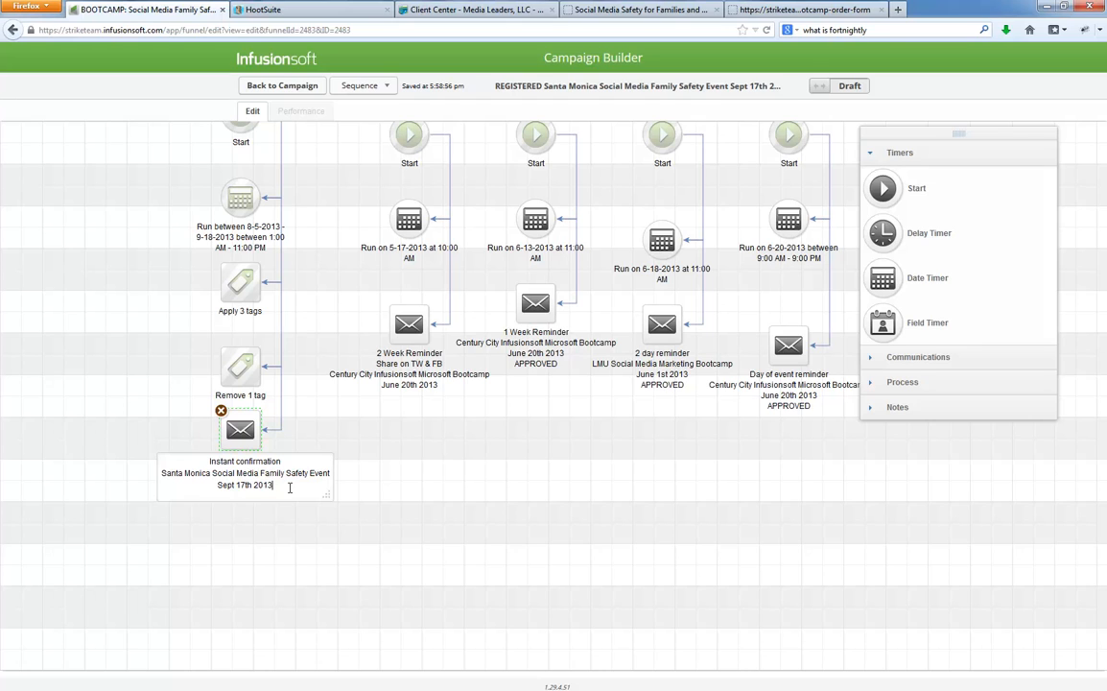
left_click(271, 544)
left_click(365, 347)
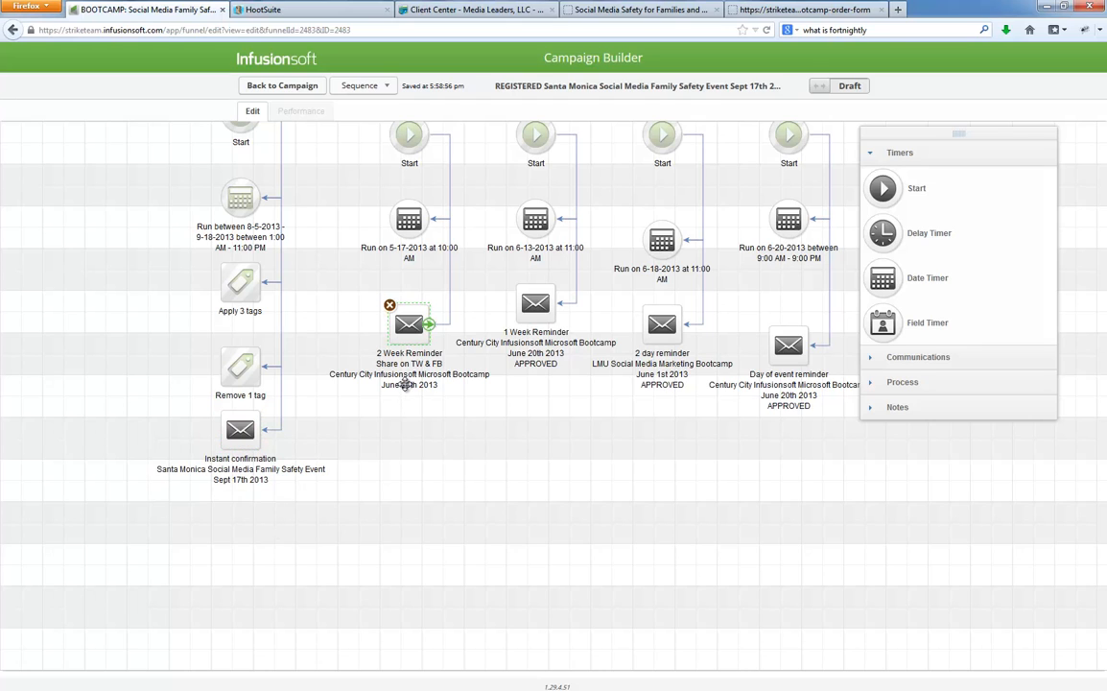
left_click(527, 363)
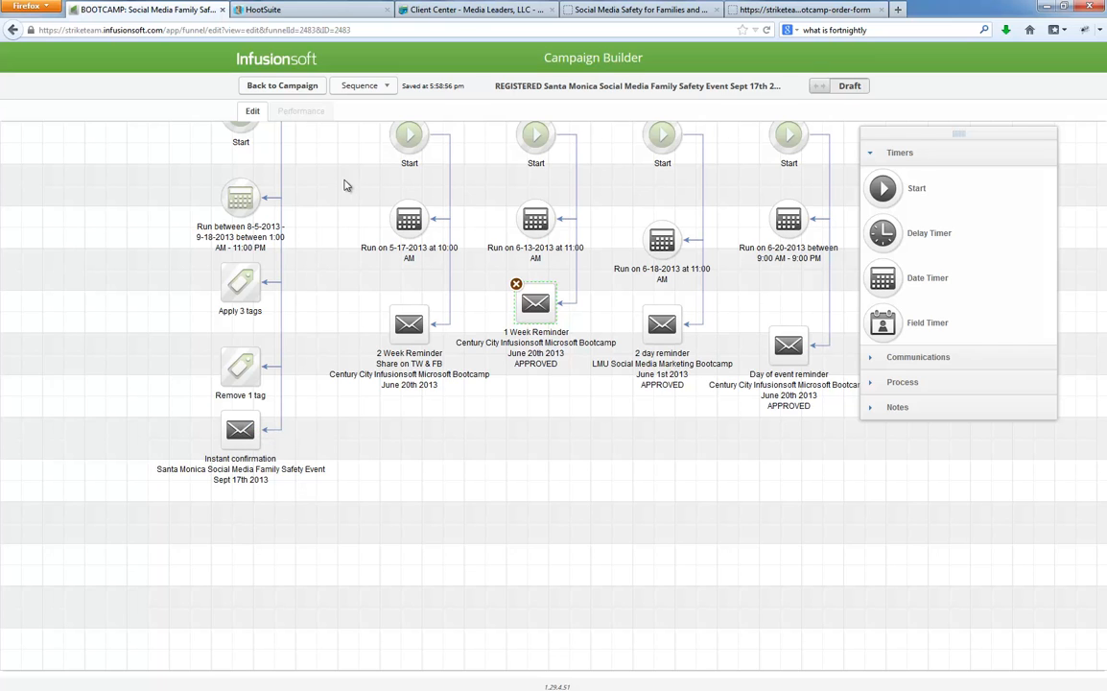
left_click_drag(315, 170, 299, 213)
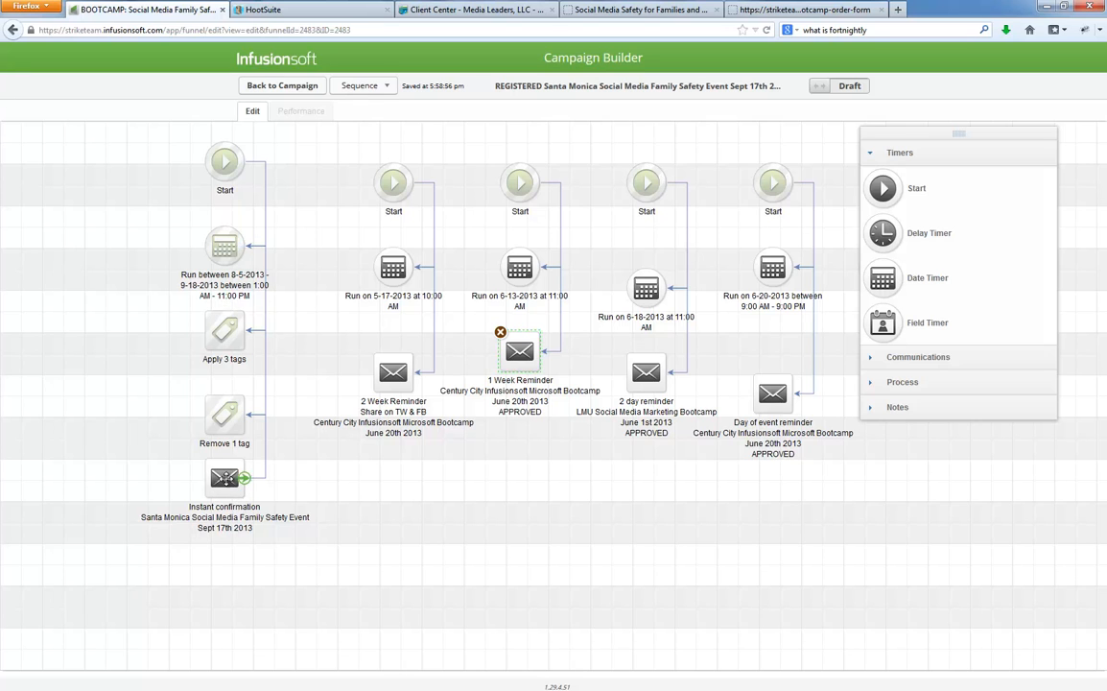
Step: Open the Instant confirmation email and review the sharing links in its body text
double_click(223, 478)
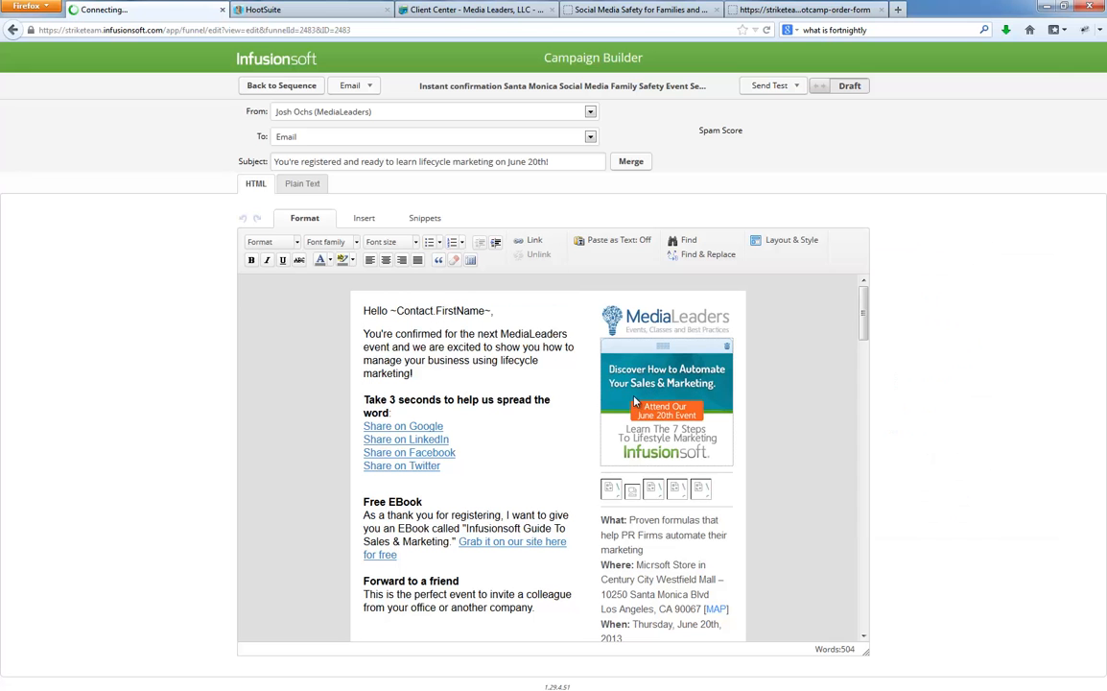
left_click(379, 399)
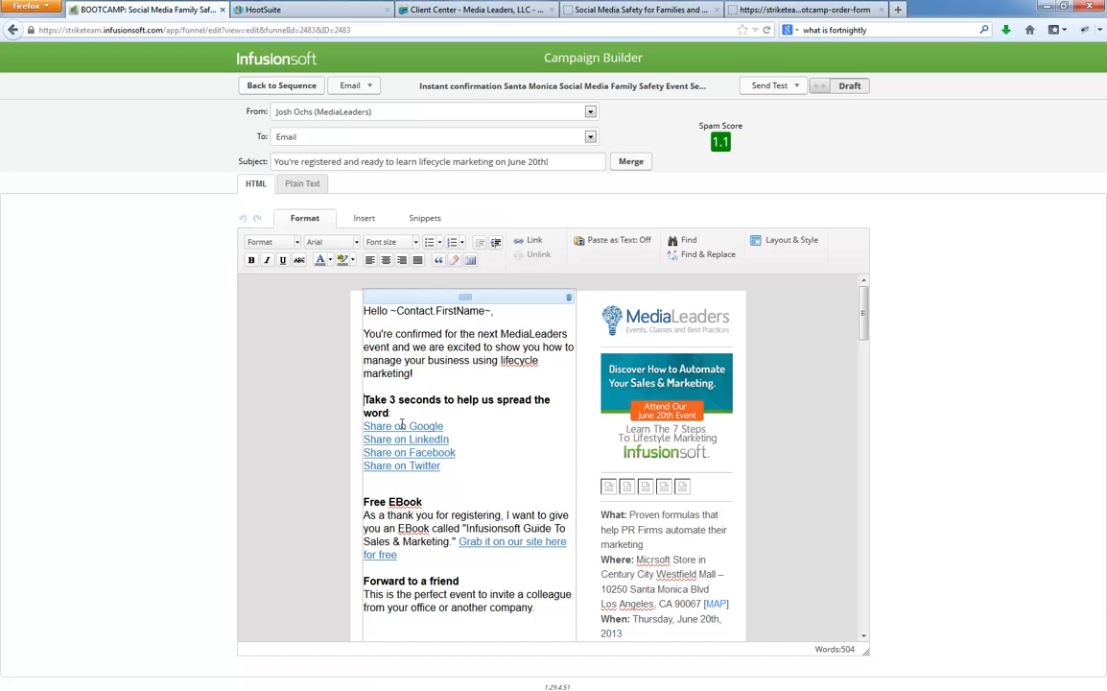
left_click(449, 467)
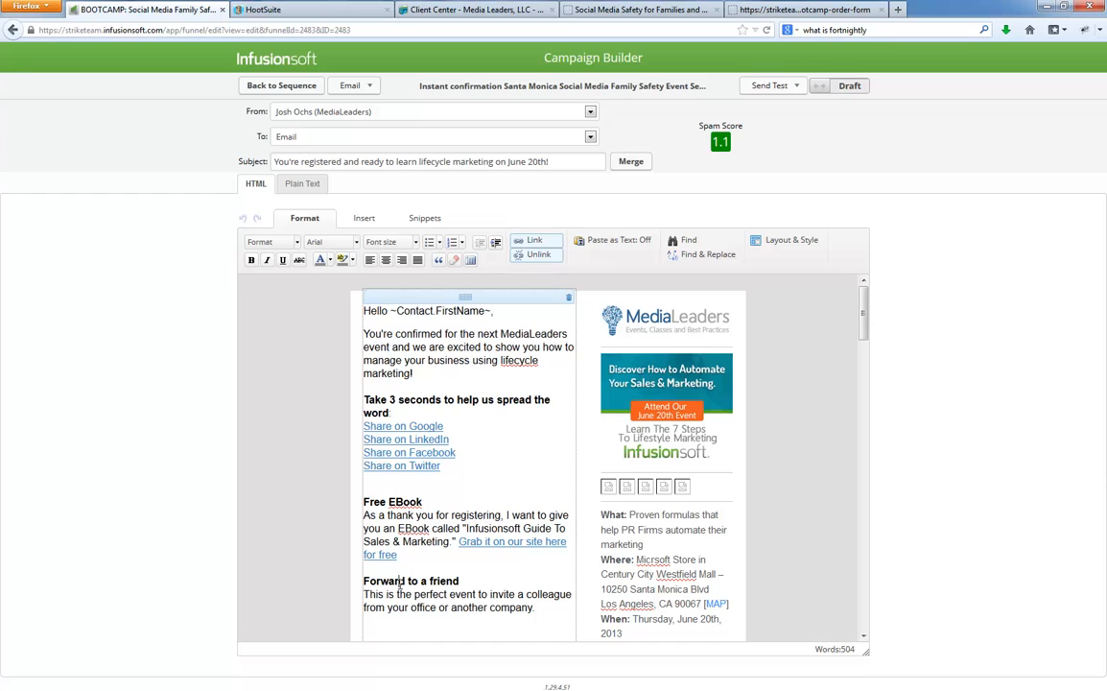
Step: Delete the Free EBook section from the instant confirmation email's body, keeping the sharing links and the Forward to a friend section
left_click_drag(381, 582, 548, 605)
left_click(547, 606)
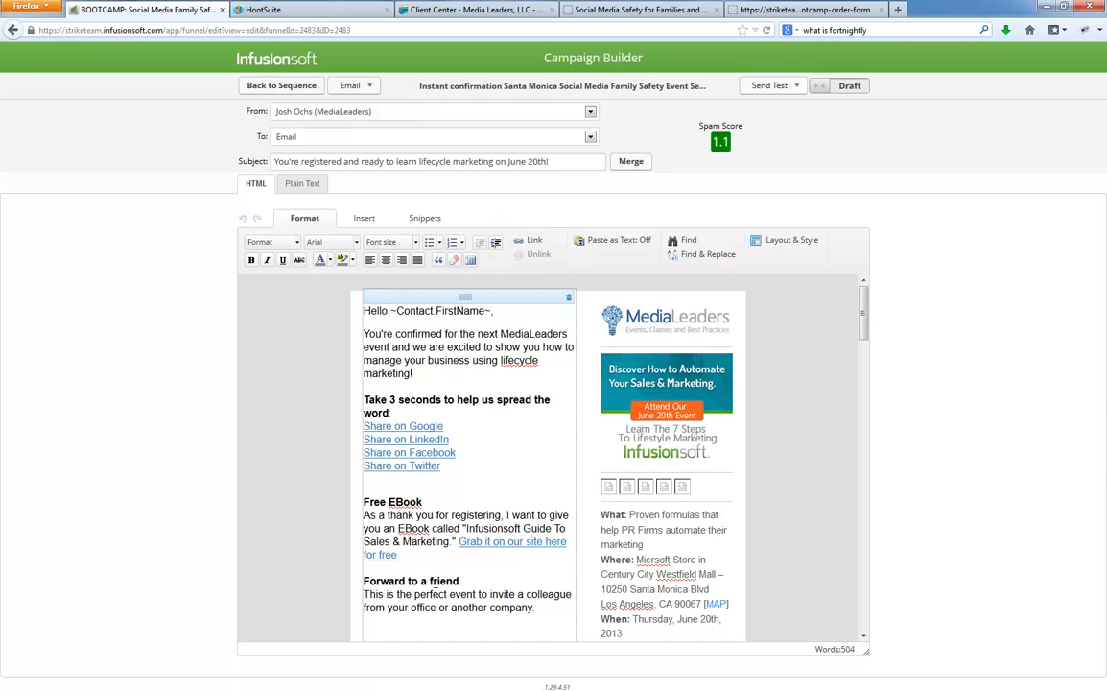
left_click_drag(412, 564, 366, 487)
key("BackSpace")
key("BackSpace")
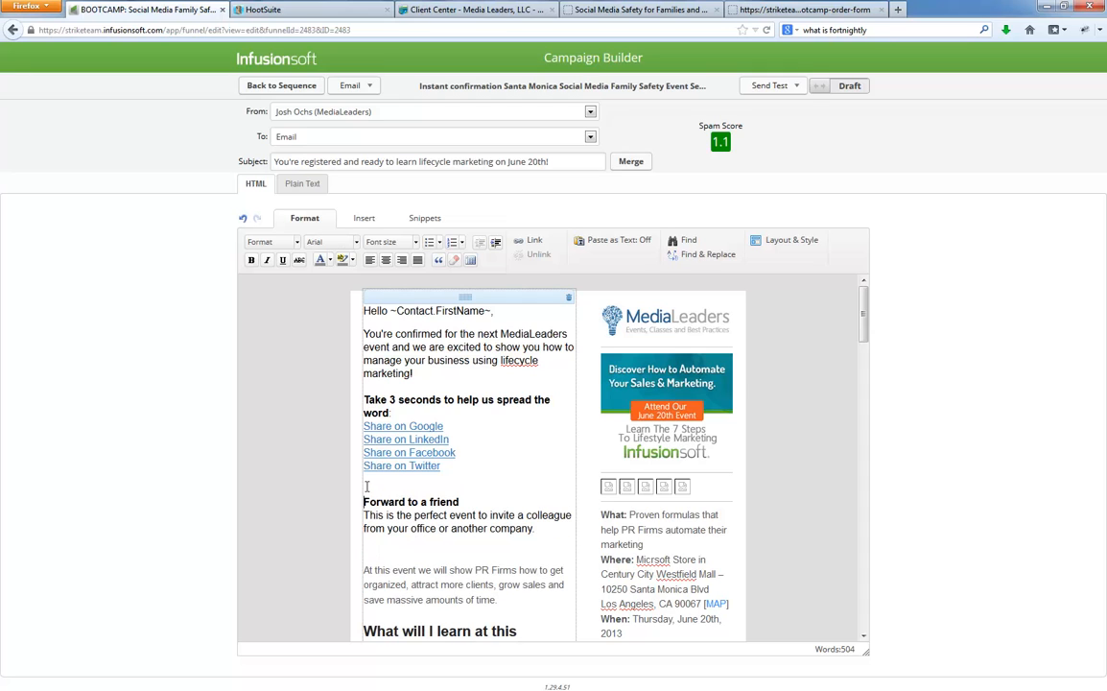
left_click_drag(443, 468, 364, 399)
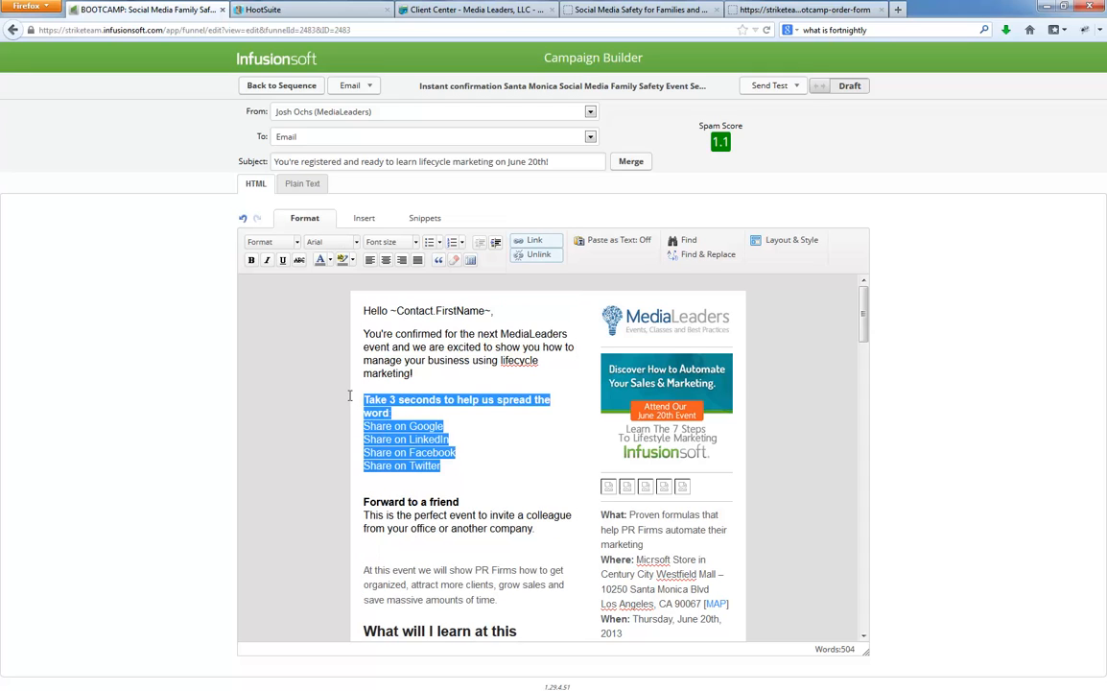
left_click(370, 402)
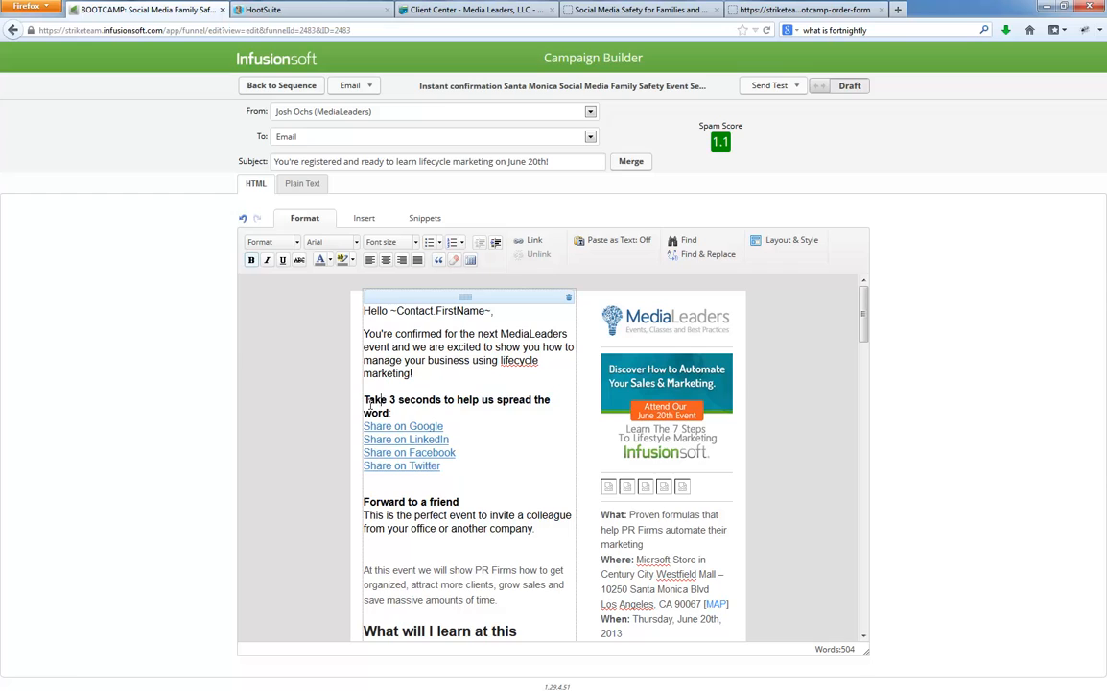
left_click(428, 480)
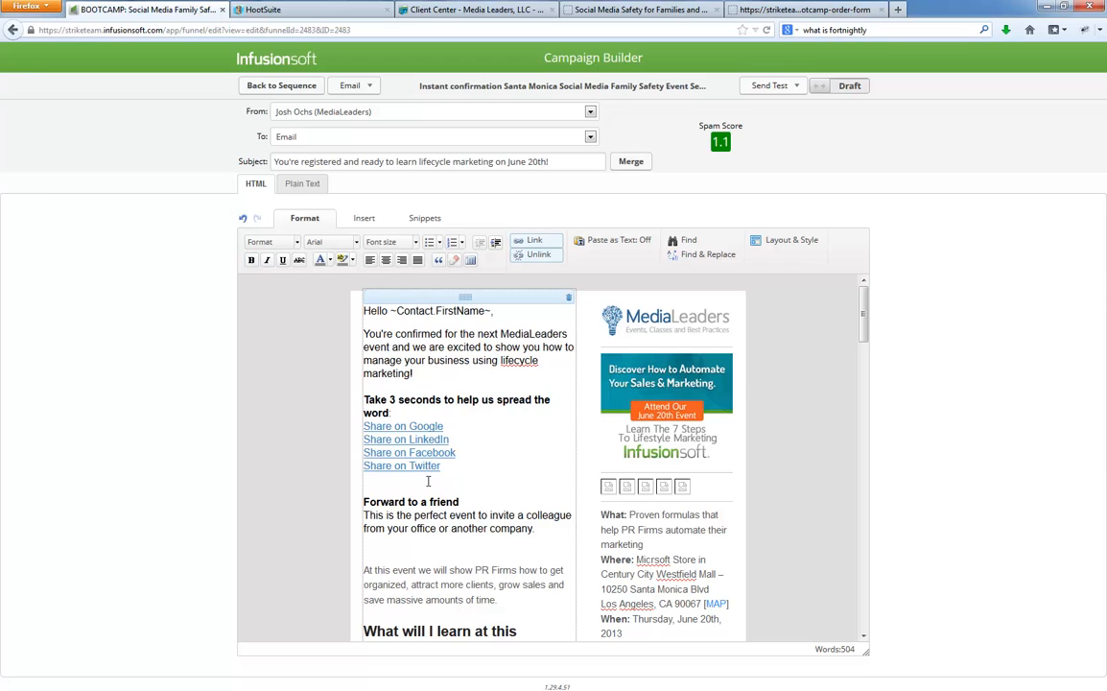
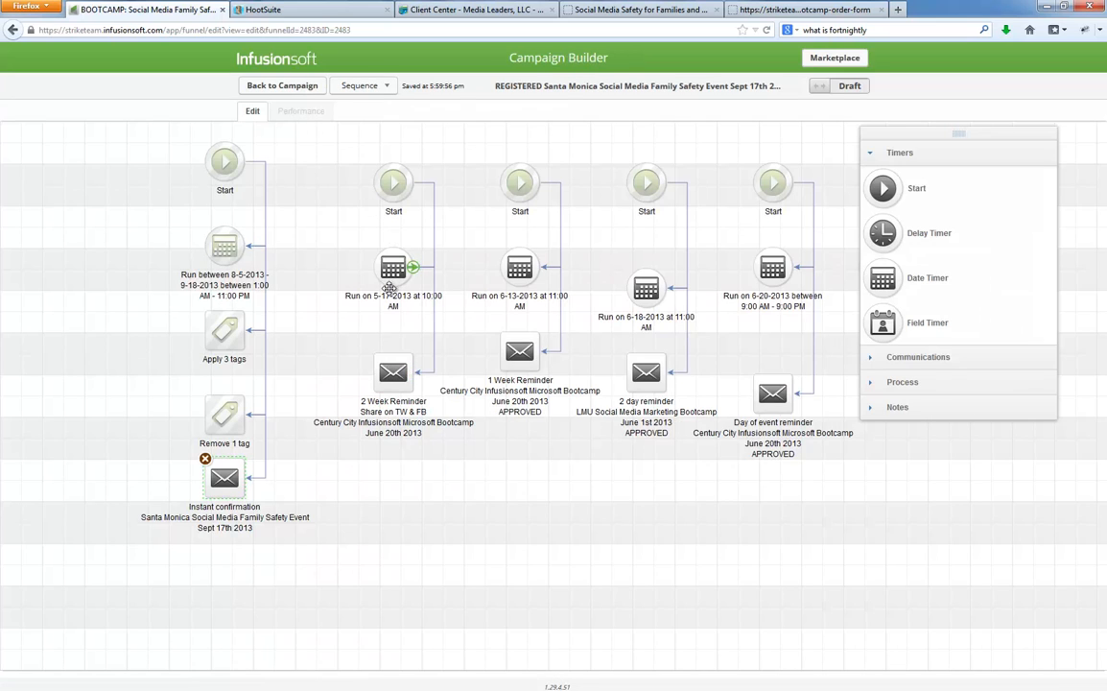
Step: Relabel the 2 Week Reminder email with "Upsell for $29 plan" and "Santa Monica Social Media Family Safety Event Sept 17th 2013" below its first line
left_click(388, 370)
left_click(392, 408)
left_click(392, 410)
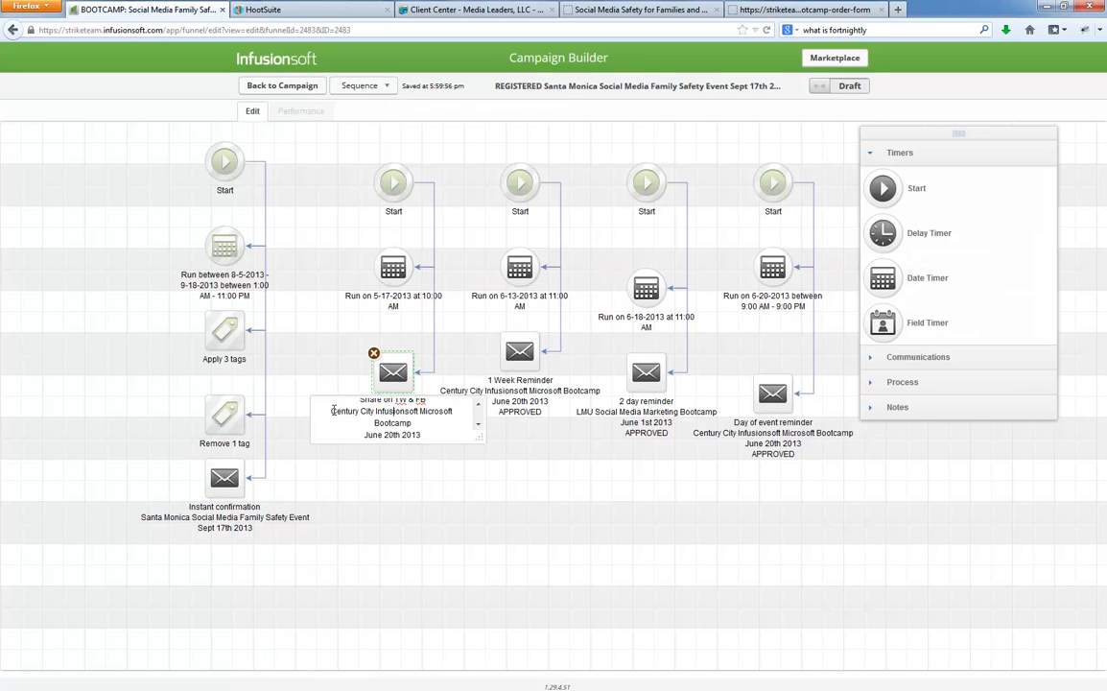
left_click_drag(332, 411, 447, 434)
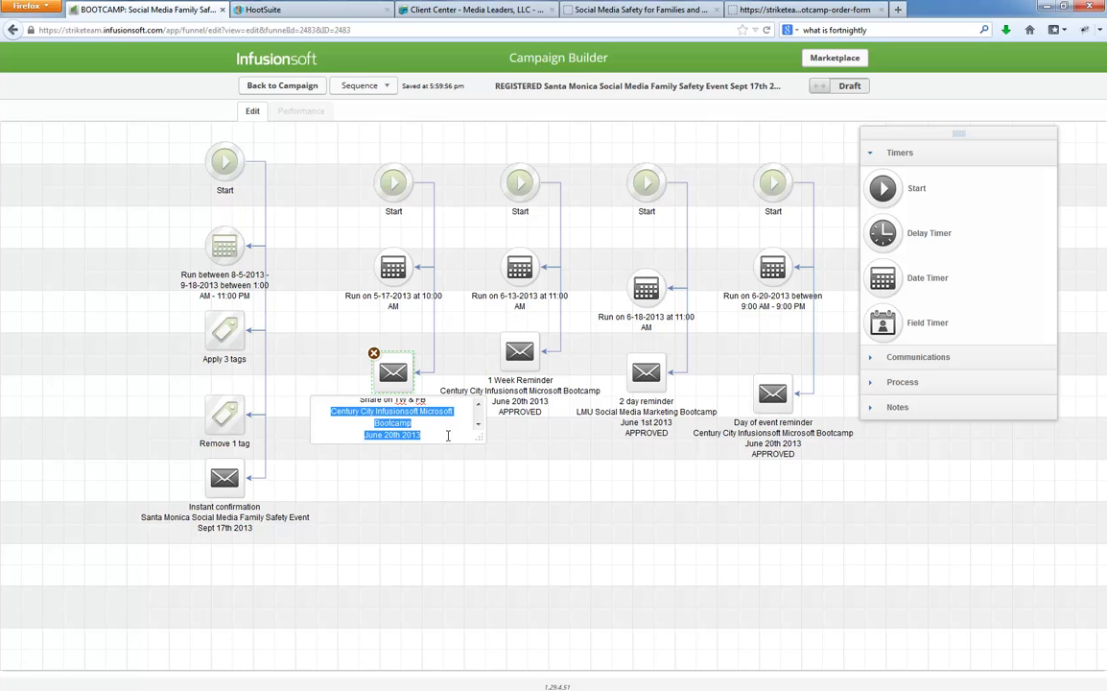
type("Santa Monica Social Media Family Safety Event Sept 17th 2013")
left_click_drag(479, 437, 484, 499)
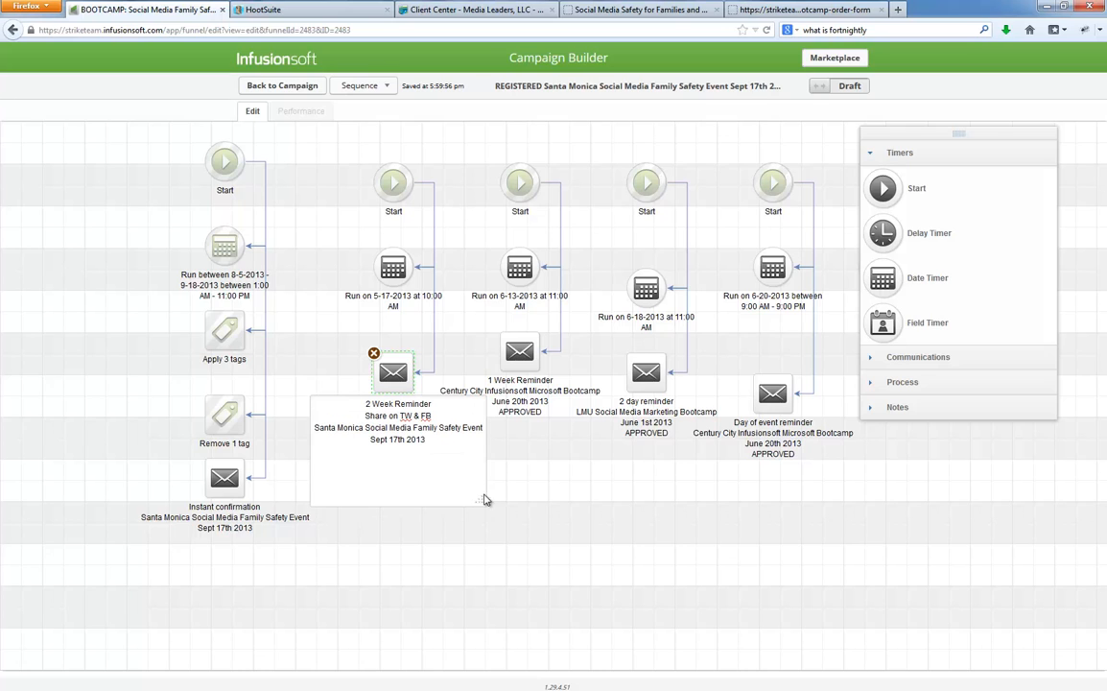
left_click_drag(363, 415, 446, 417)
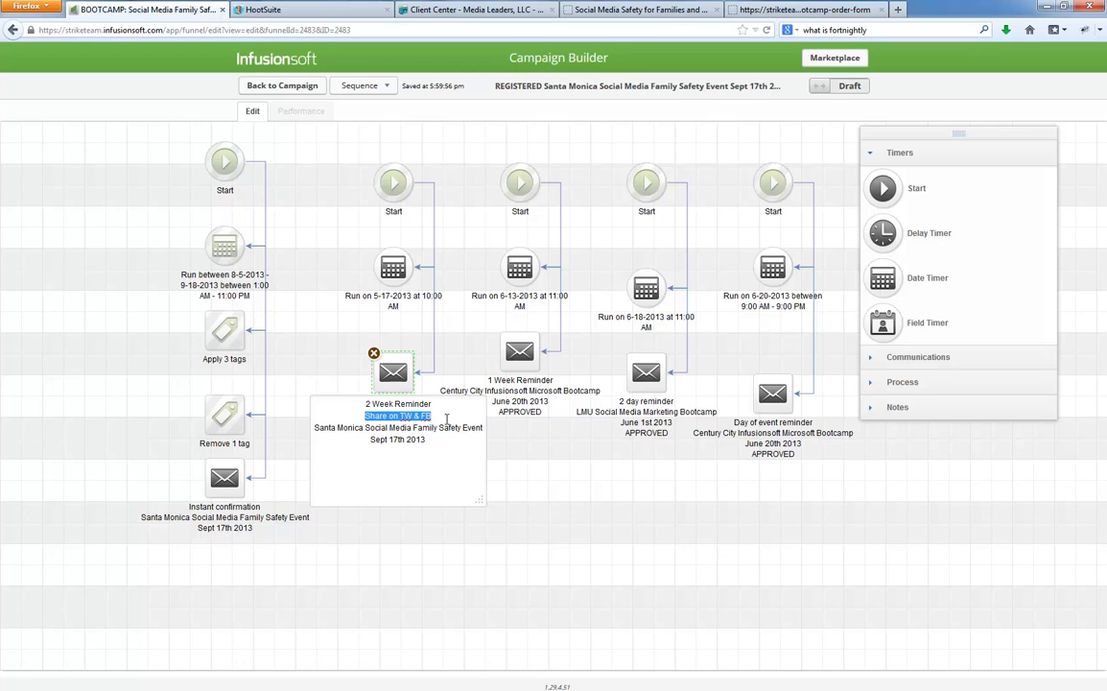
type("Upsell for ")
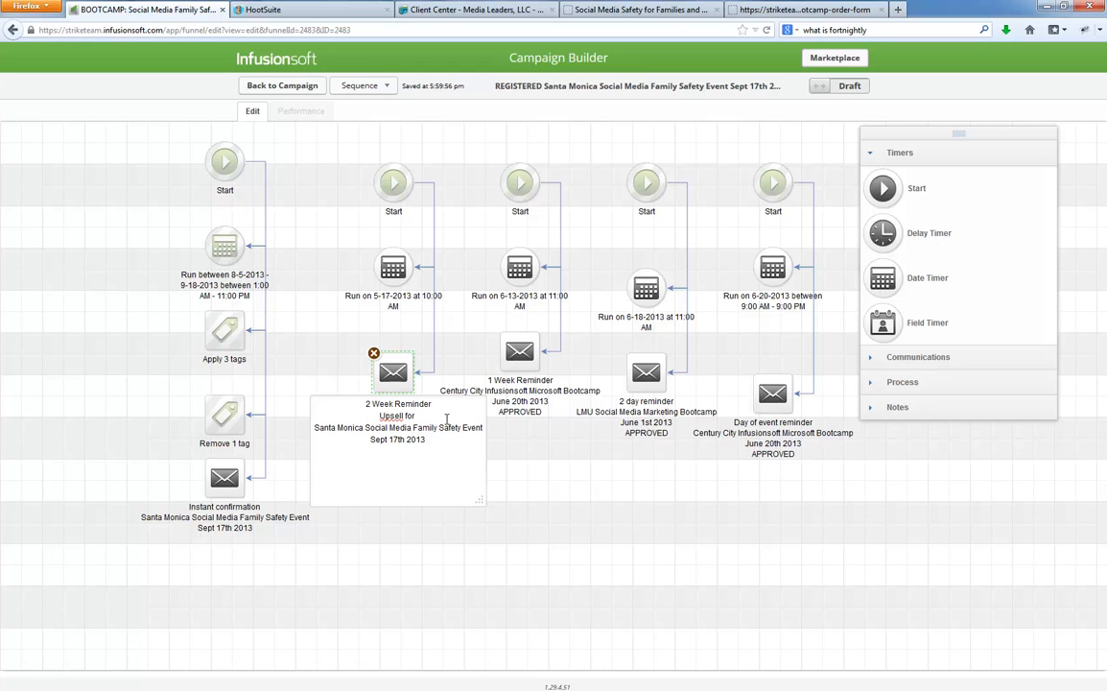
type("$29 plan")
left_click(364, 517)
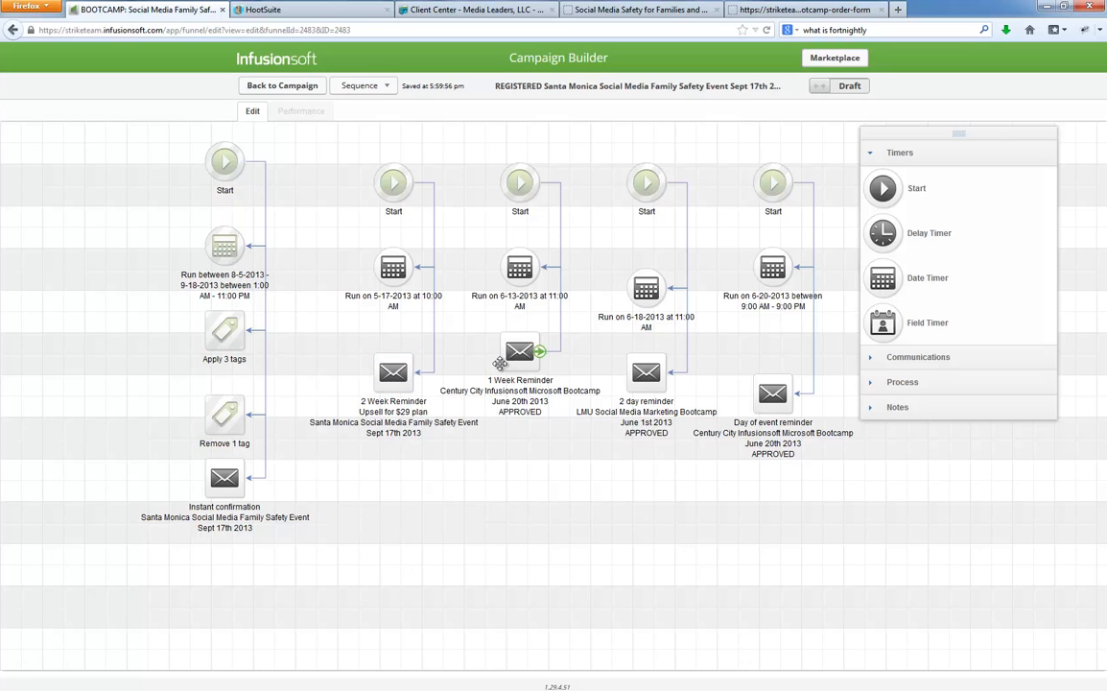
Step: Relabel the 1 Week Reminder email with "Upsell $29" and "Santa Monica Social Media Family Safety Event Sept 17th 2013" below its first line
left_click(513, 390)
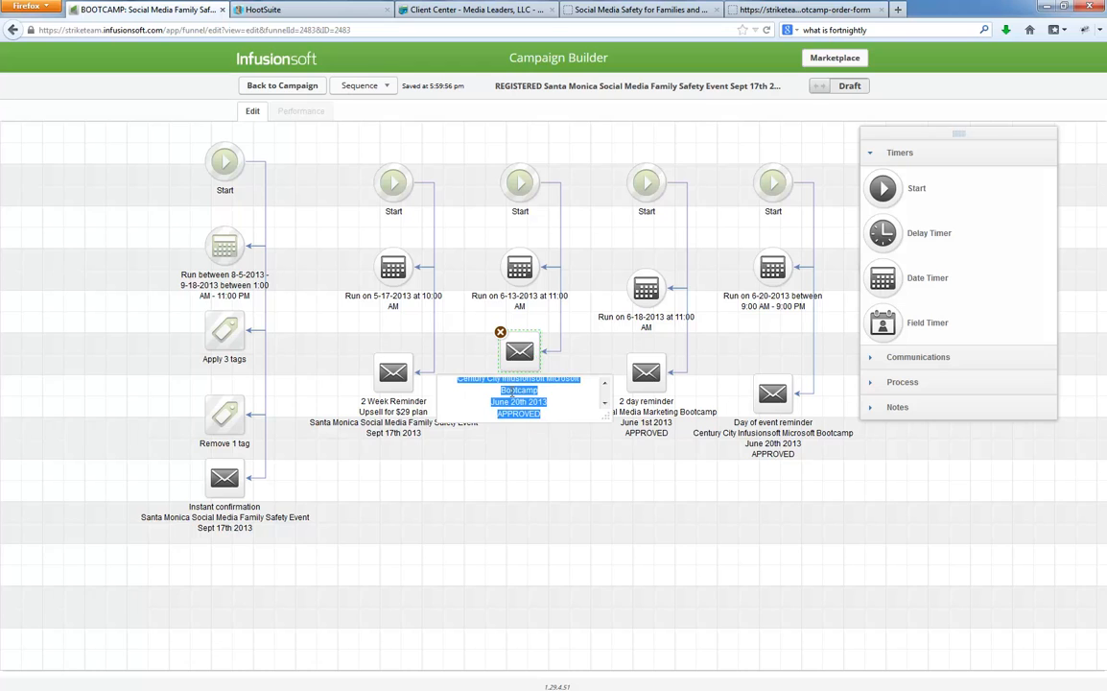
left_click_drag(606, 415, 612, 472)
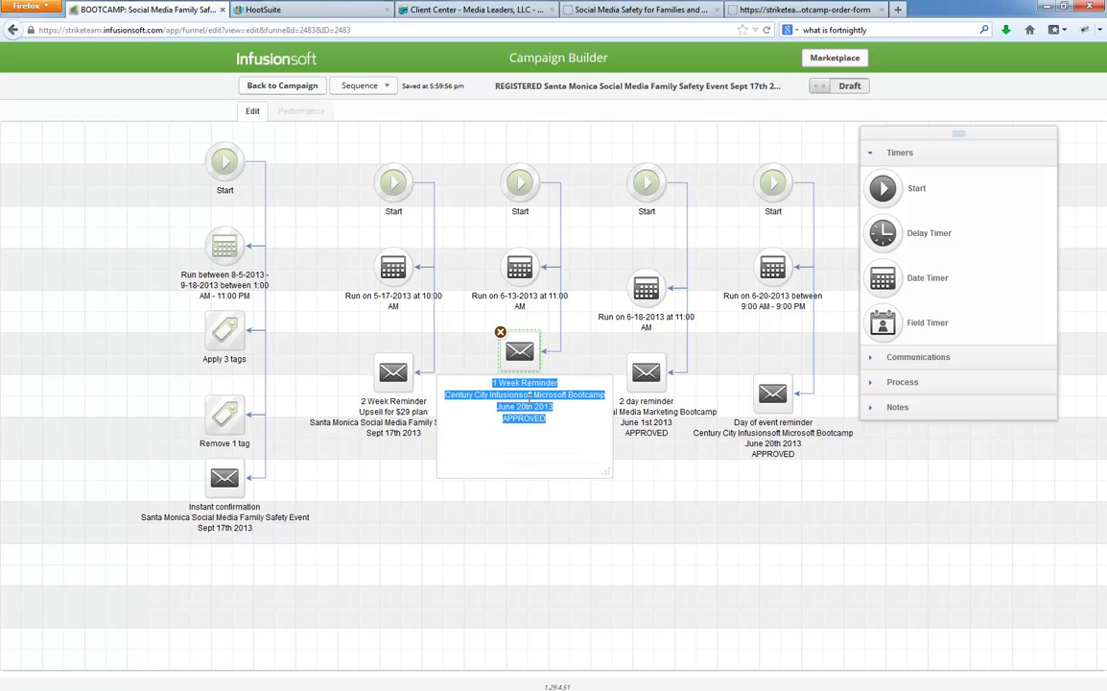
left_click(514, 399)
left_click_drag(445, 393, 611, 423)
type("Santa Monica Social Media Family Safety Event Sept 17th 2013")
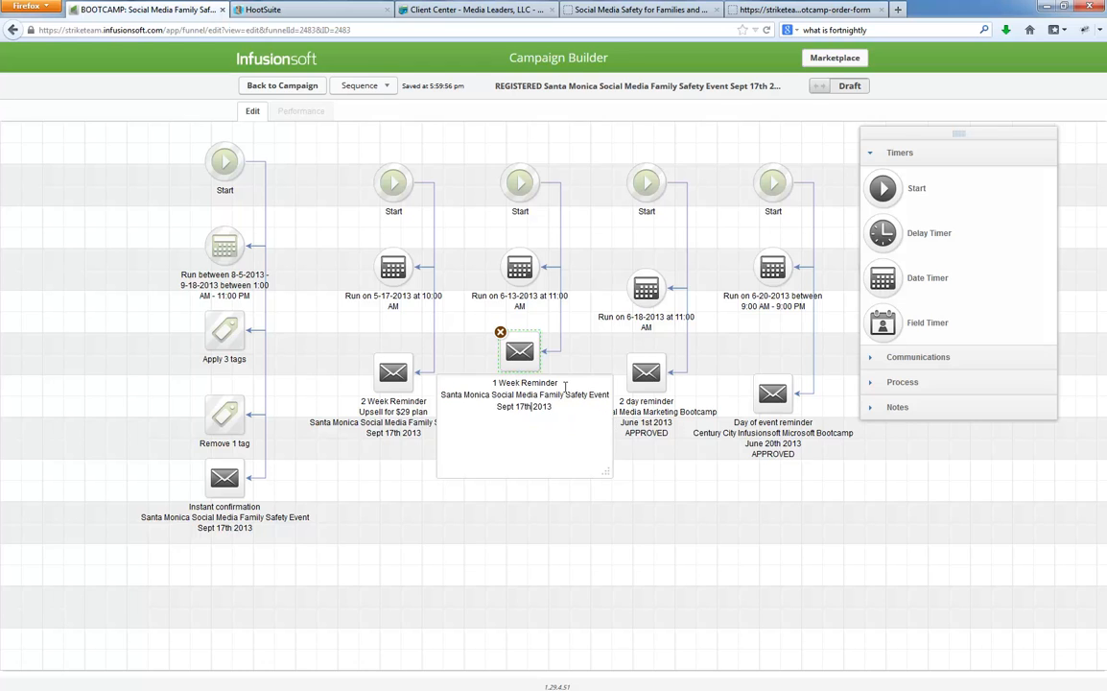
key("Return")
type("Upse")
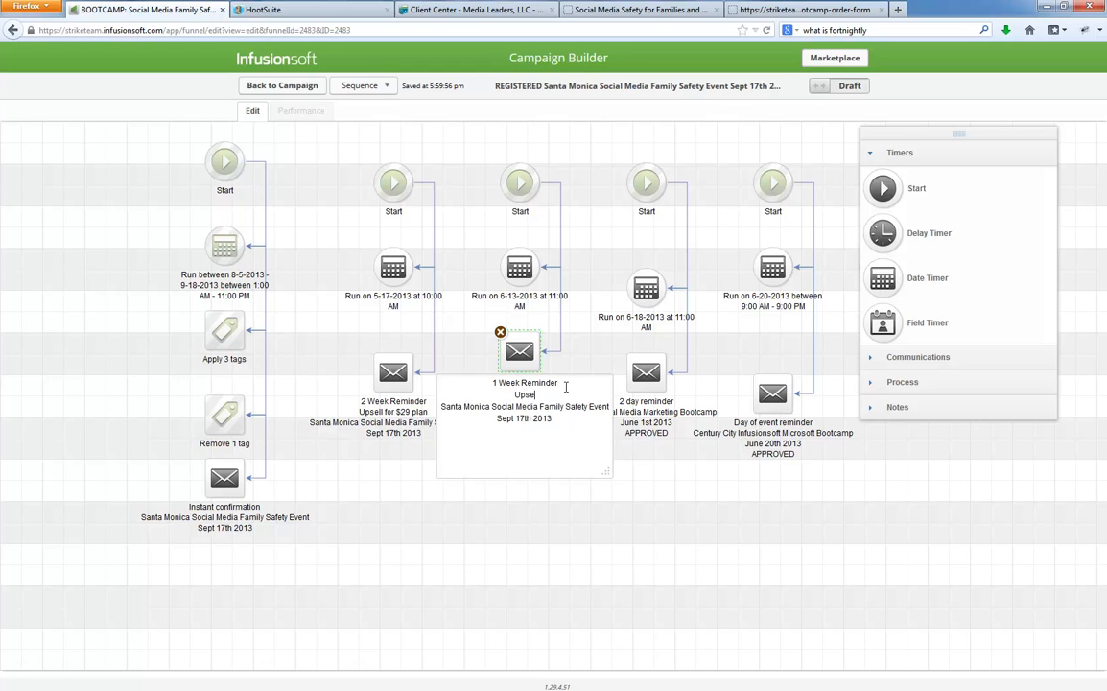
type("ll $29")
left_click(548, 502)
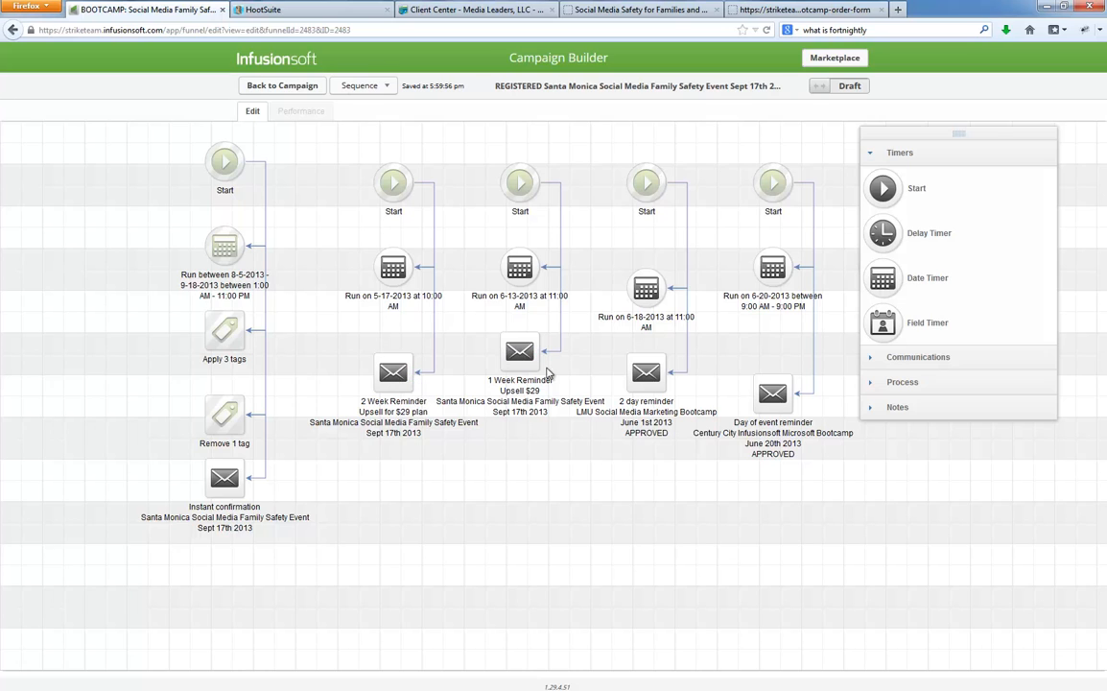
Step: Replace the LMU bootcamp text in the 2 day reminder's label with "Santa Monica Social Media Family Safety Event Sept 17th 2013"
double_click(647, 411)
left_click(624, 410)
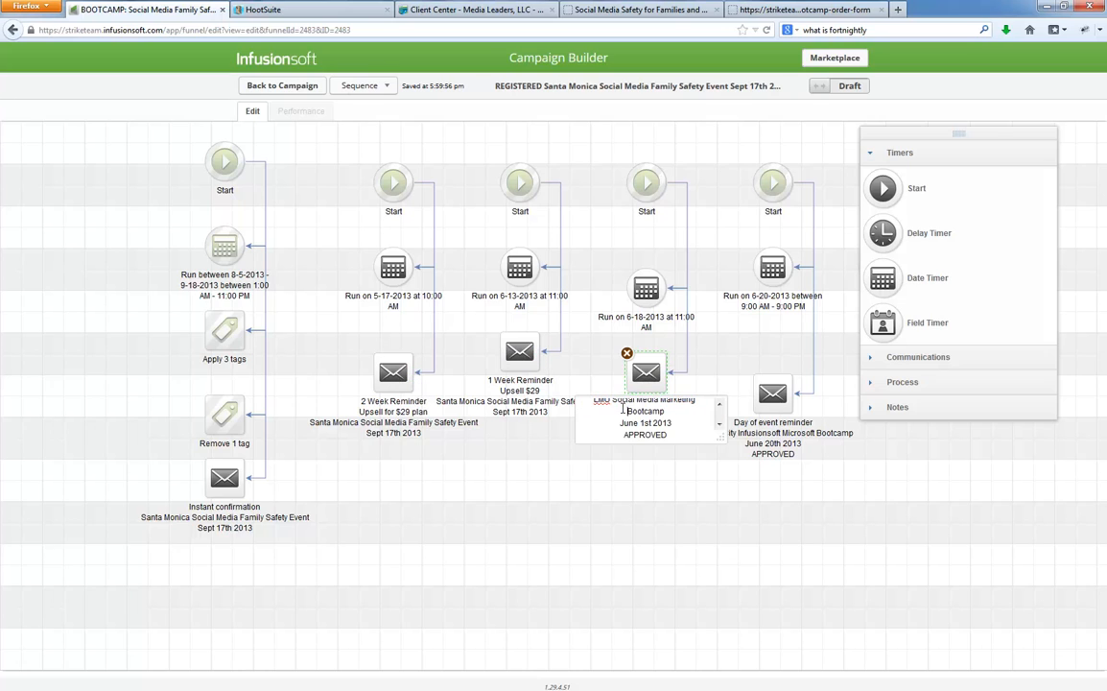
left_click_drag(595, 402, 684, 433)
type("Santa Monica Social Media Family Safety Event Sept 17th 2013")
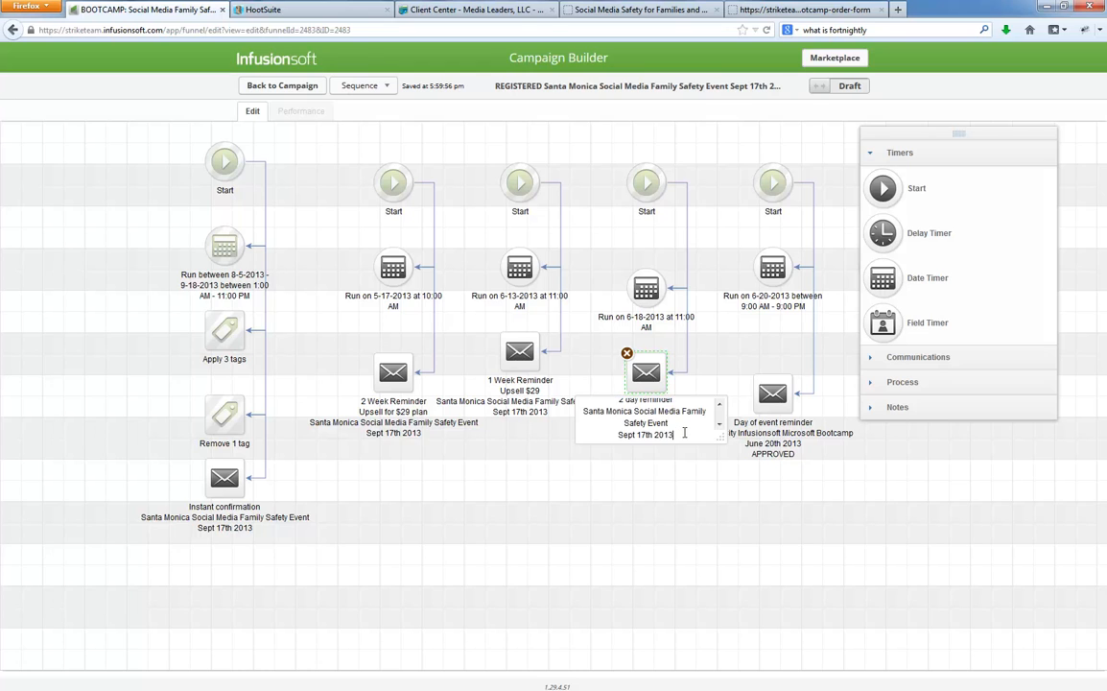
left_click(698, 480)
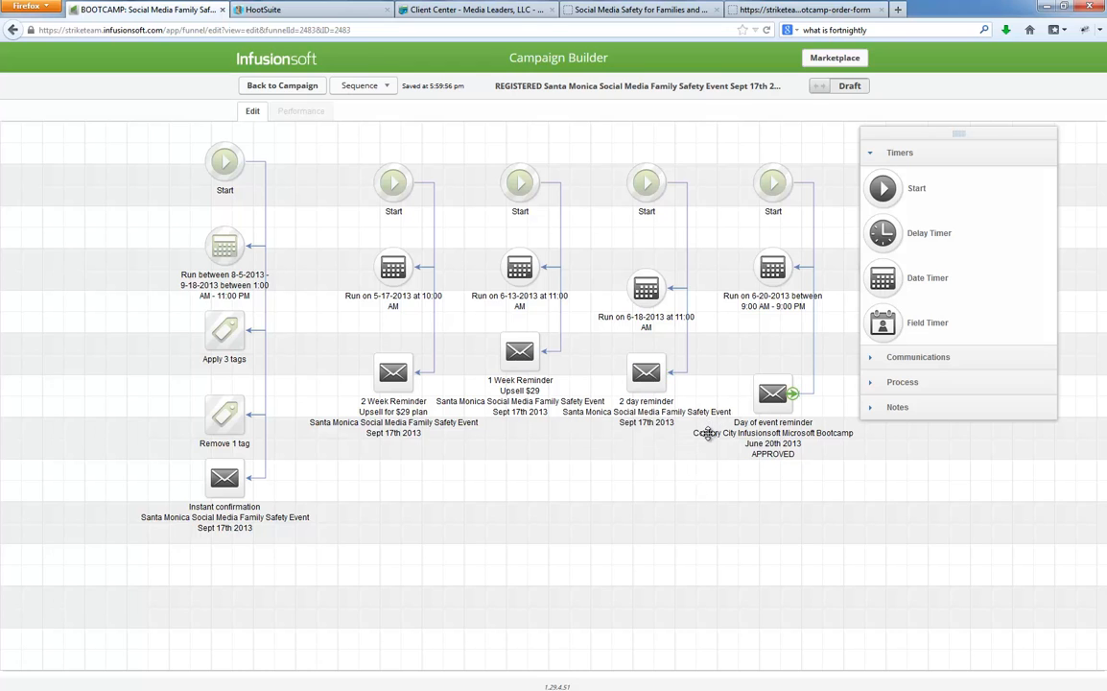
Step: Relabel the day of event reminder email as "Day of event reminder Santa Monica Social Media Family Safety Event Sept 17th 2013"
double_click(719, 433)
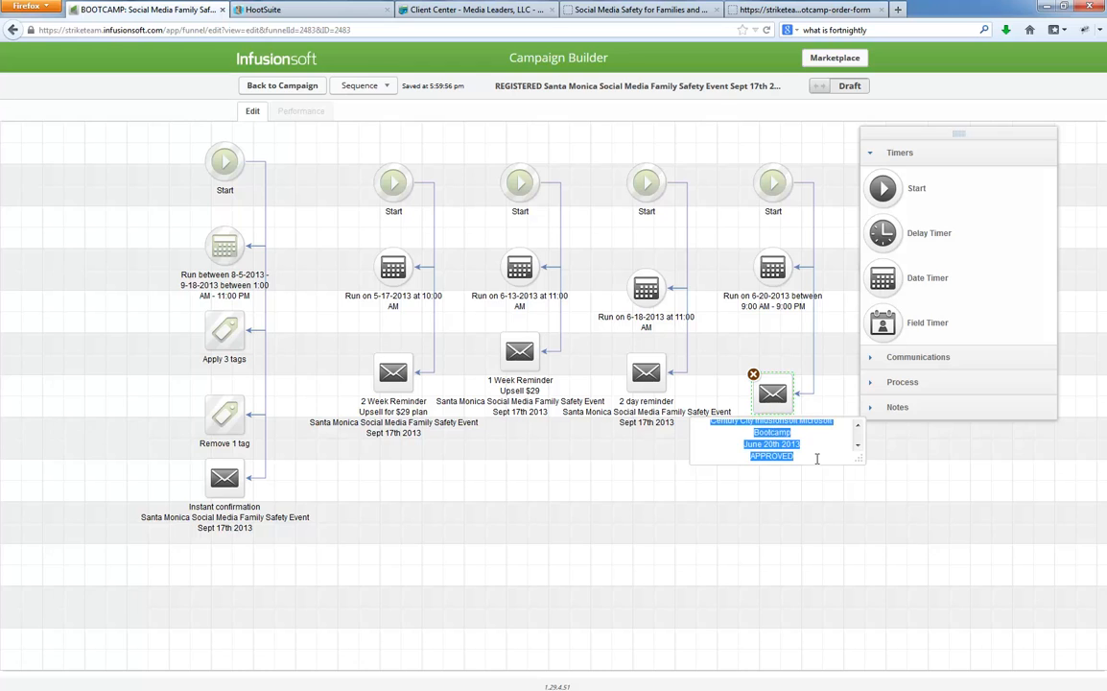
type("Santa Monica Social Media Family Safety Event Sept 17th 2013")
left_click(771, 535)
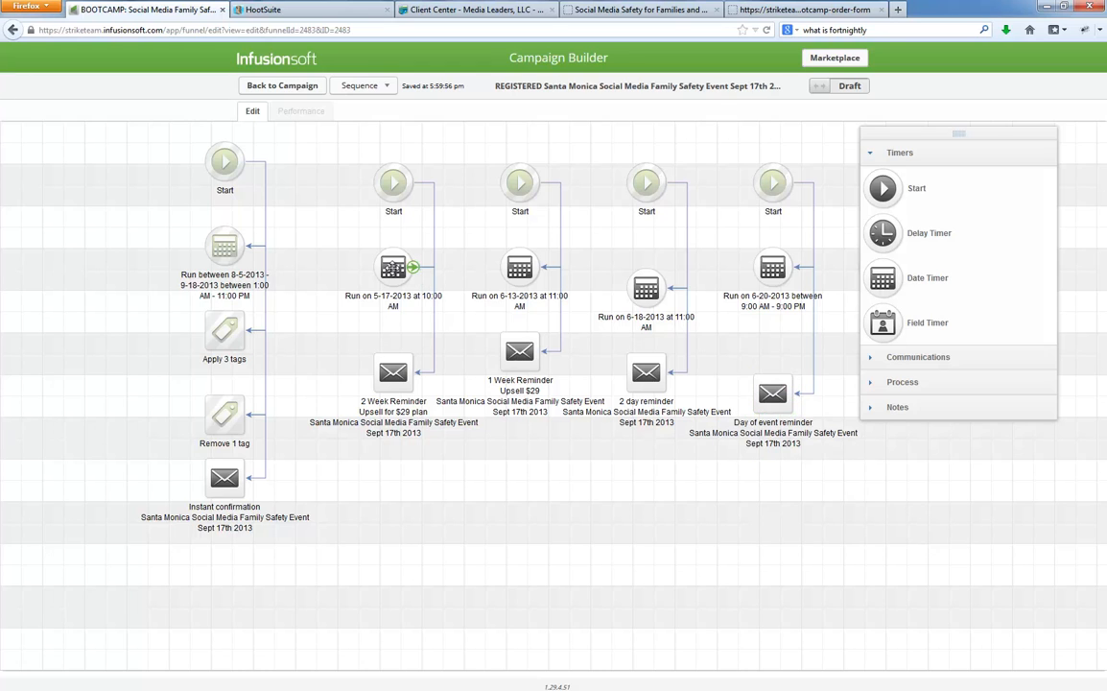
Step: Set the date timer above the 2 Week Reminder to run on 9-3-2013 at 11:00 AM and save it
double_click(393, 270)
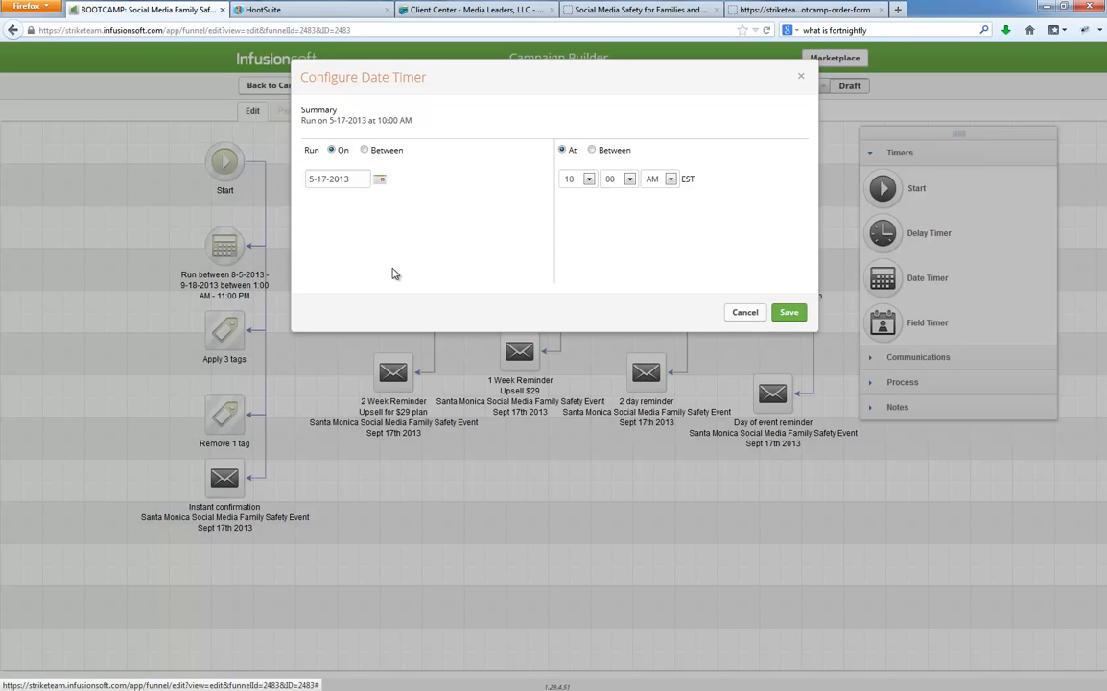
left_click(381, 180)
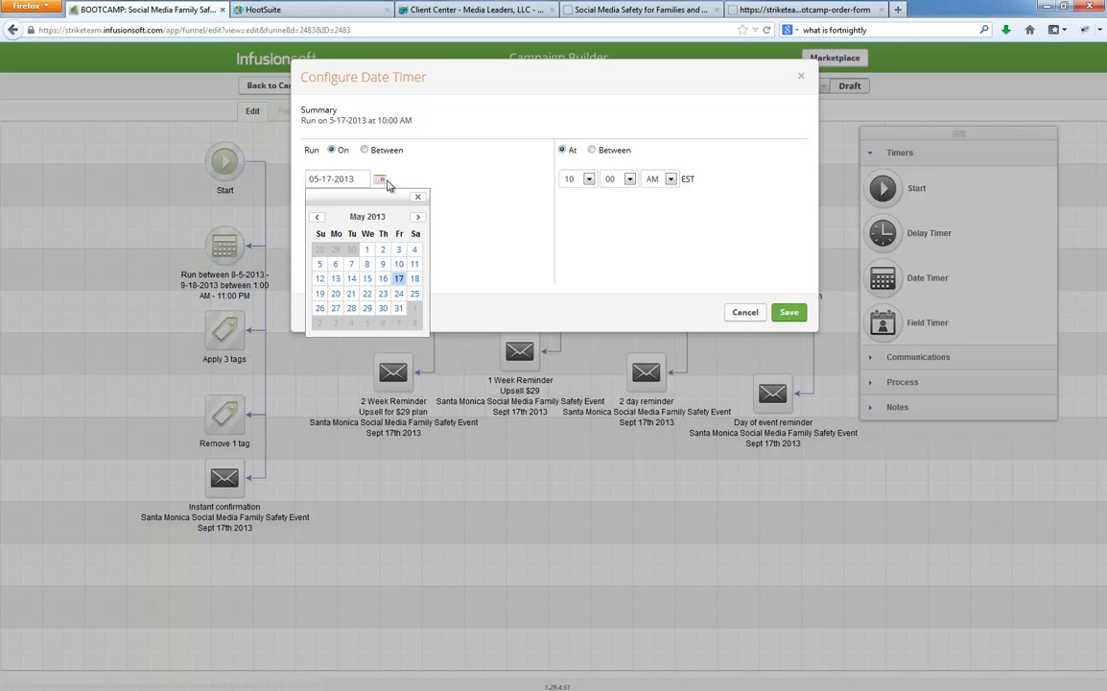
left_click(416, 219)
left_click(417, 218)
left_click(416, 218)
left_click(417, 219)
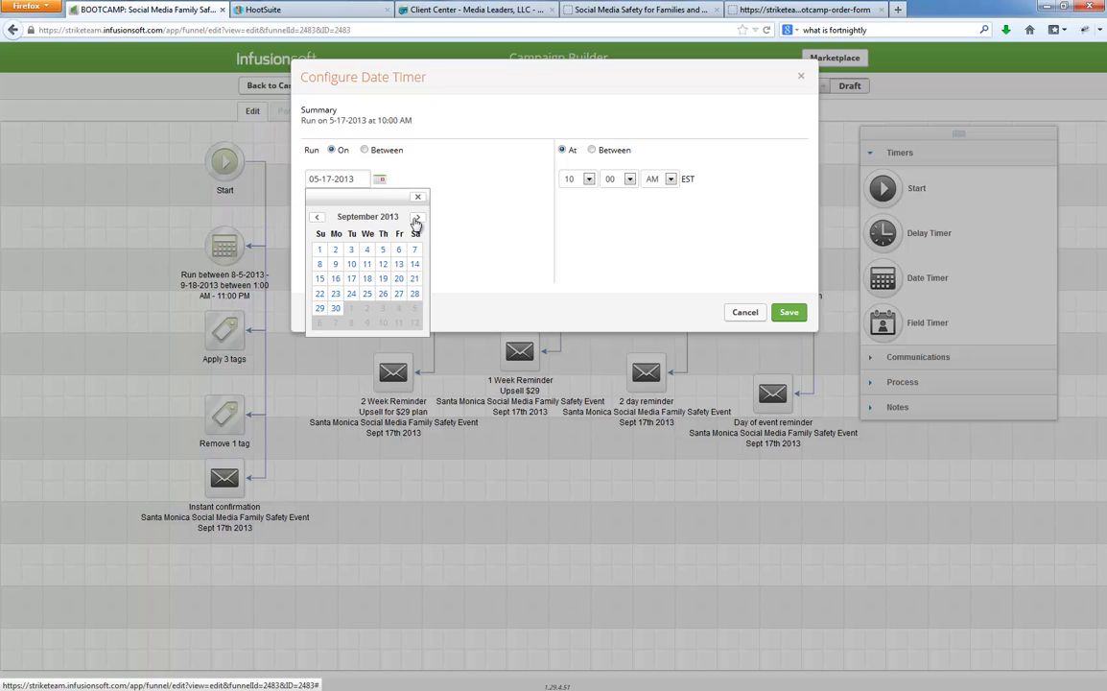
left_click(352, 251)
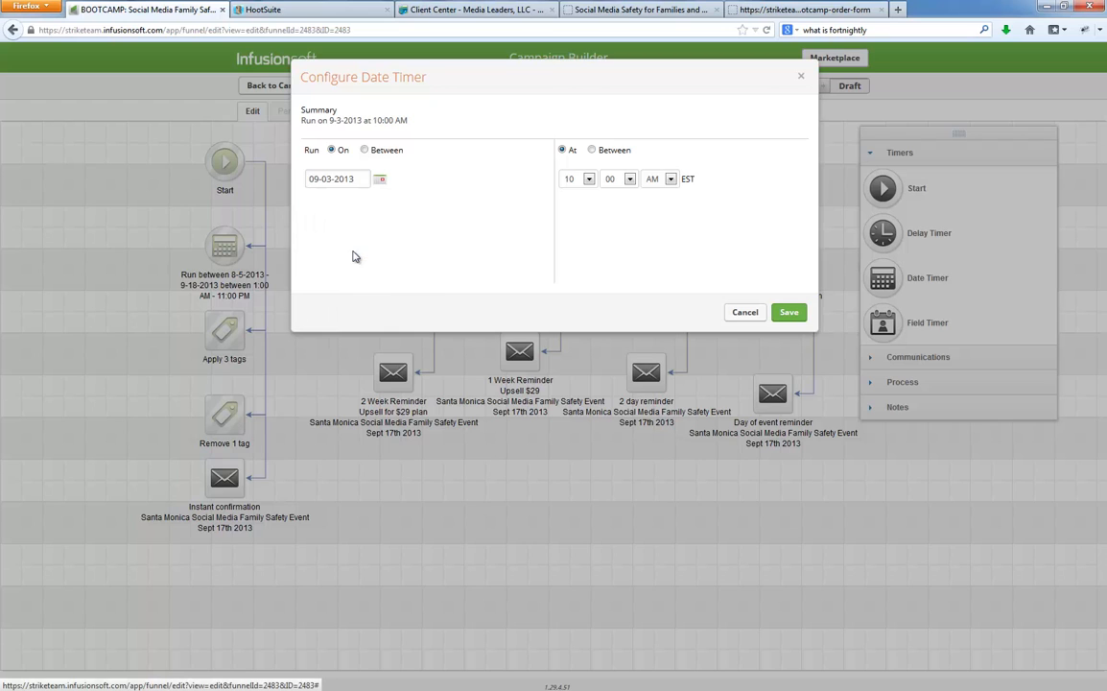
left_click(589, 180)
left_click(576, 310)
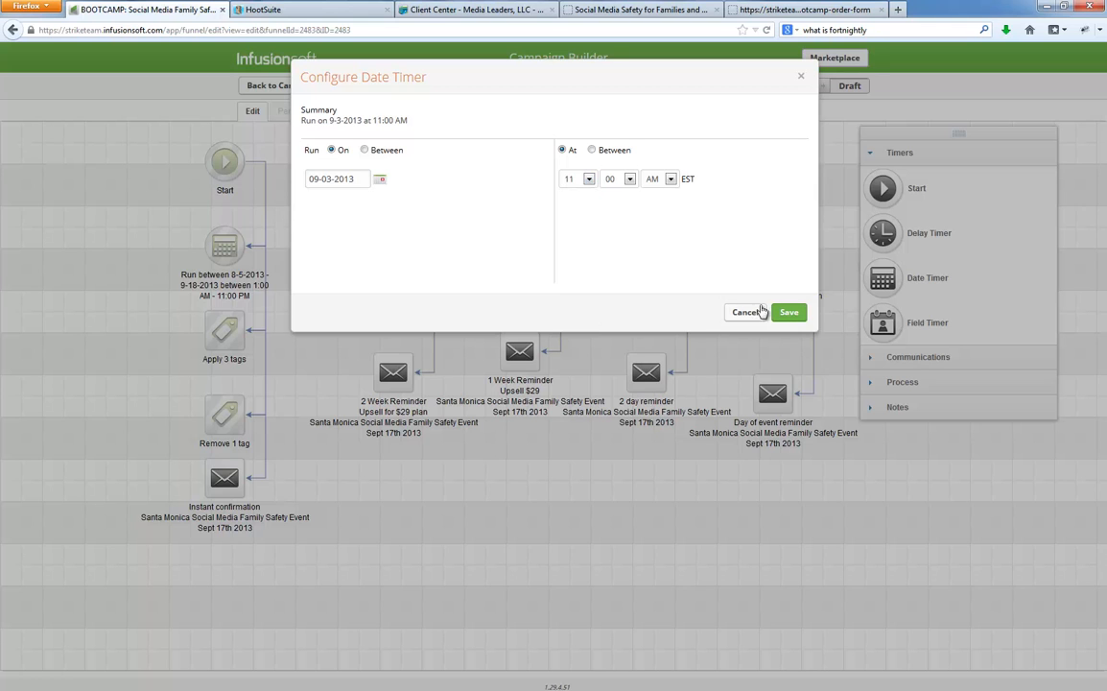
left_click(787, 313)
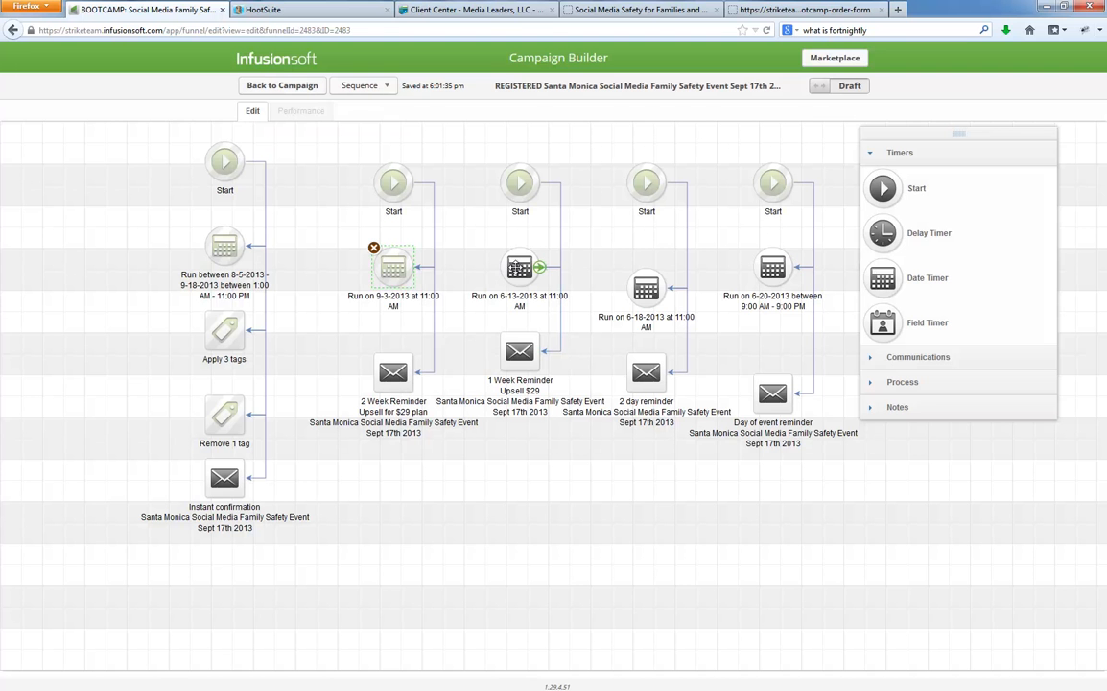
Step: Set the date timer above the 1 Week Reminder to run on 9-10-2013 and save it
double_click(519, 267)
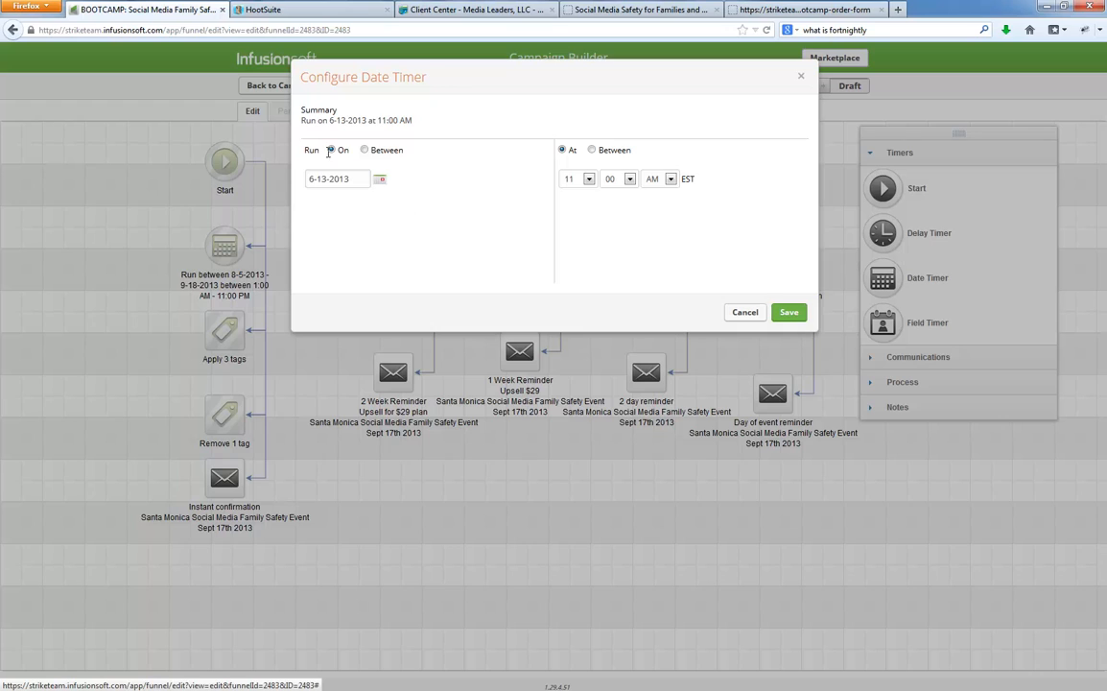
left_click(380, 183)
left_click(418, 217)
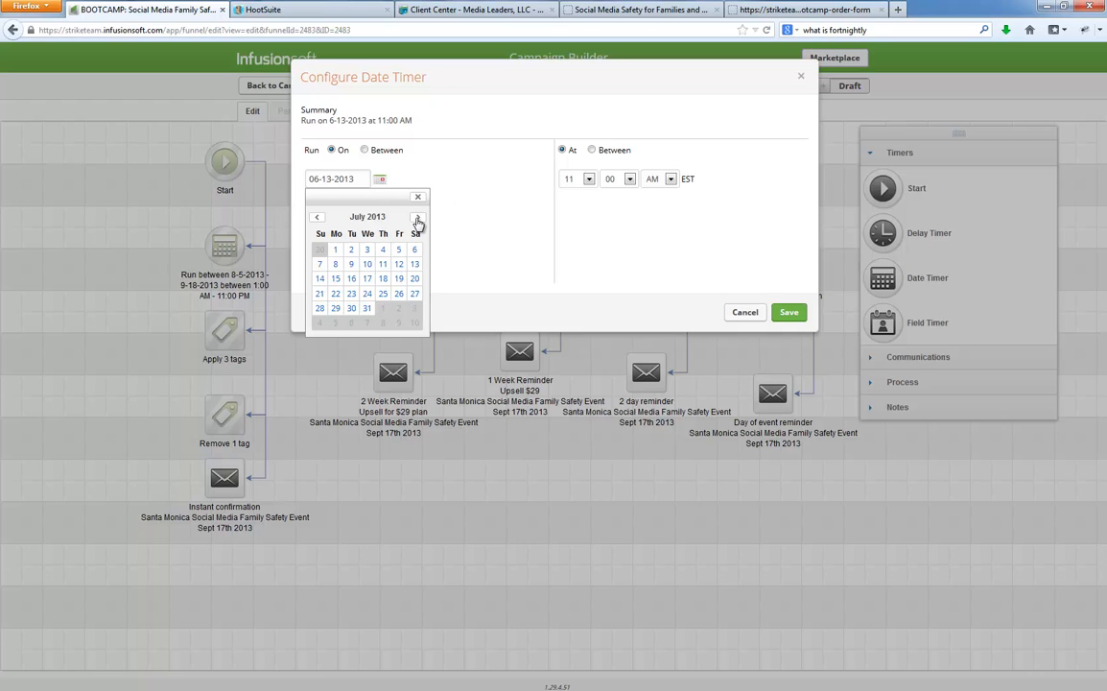
left_click(419, 216)
left_click(419, 216)
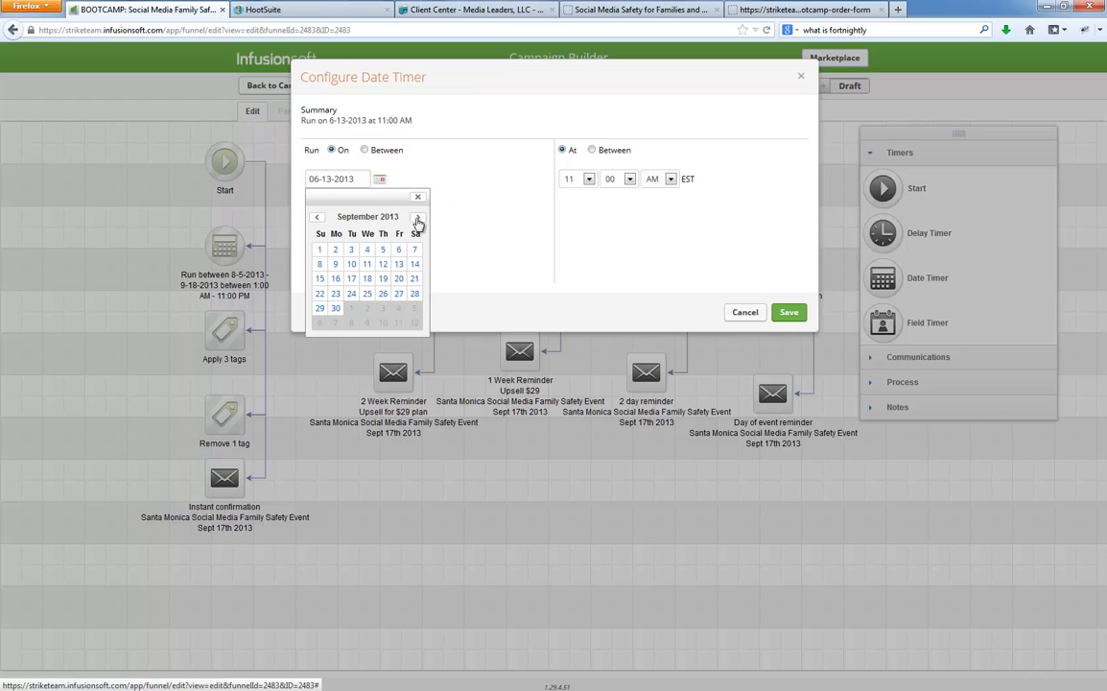
left_click(351, 264)
left_click(788, 312)
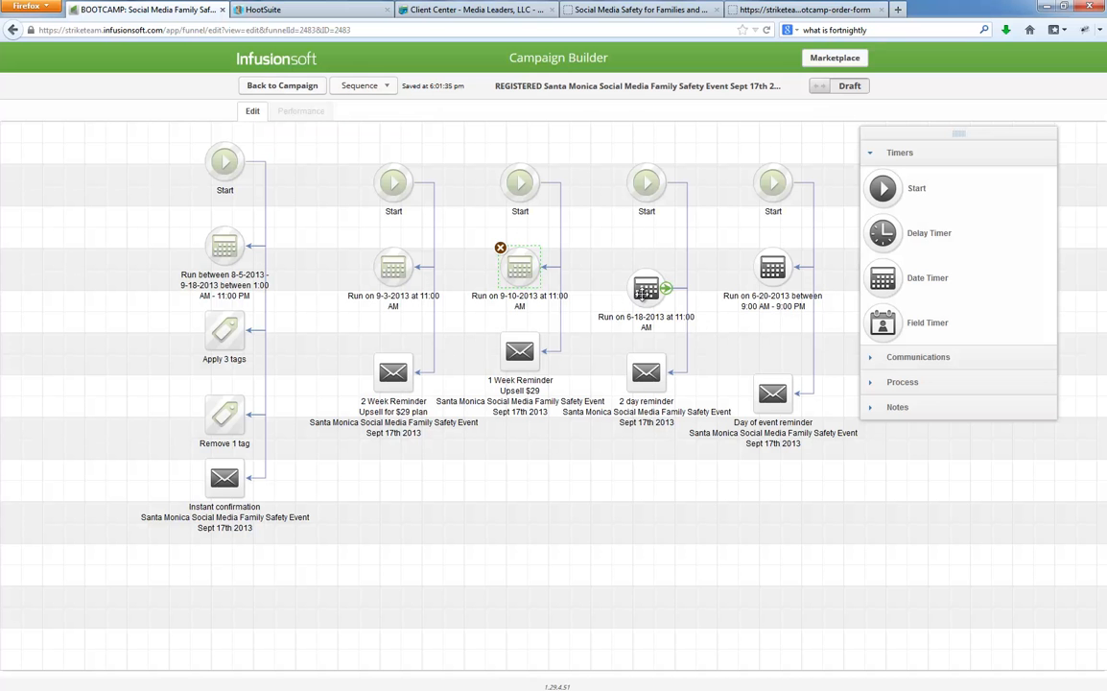
Step: Set the date timer above the 2 day reminder to run on 9-15-2013 at 11:00 AM and save it
double_click(646, 288)
left_click(380, 182)
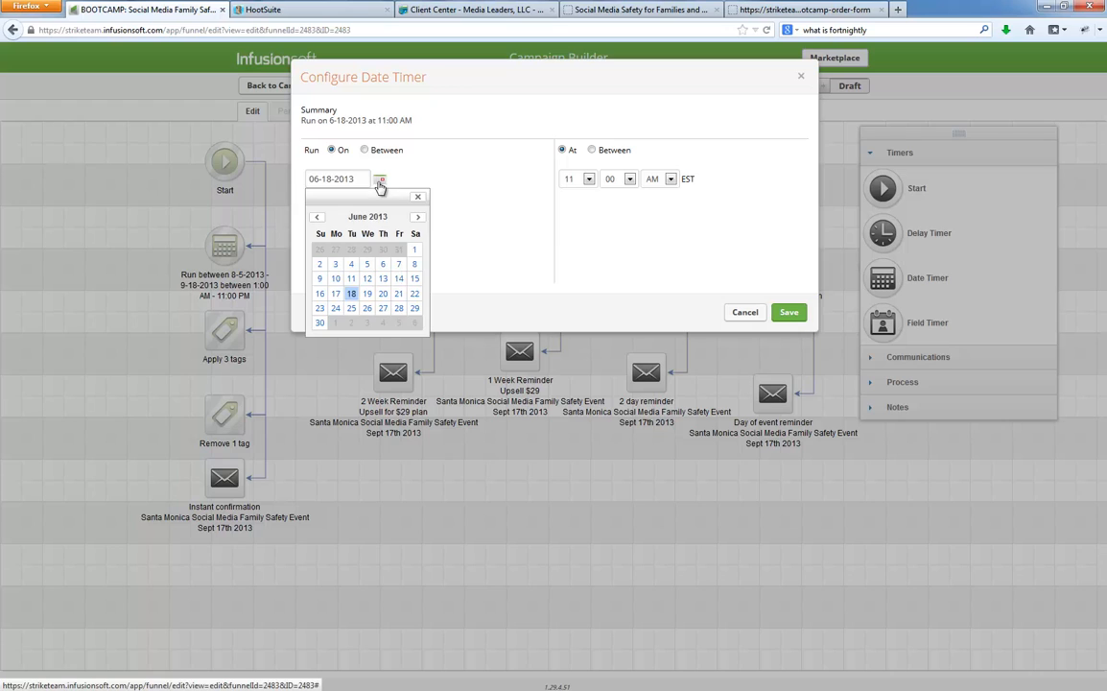
left_click(418, 218)
left_click(418, 218)
left_click(419, 219)
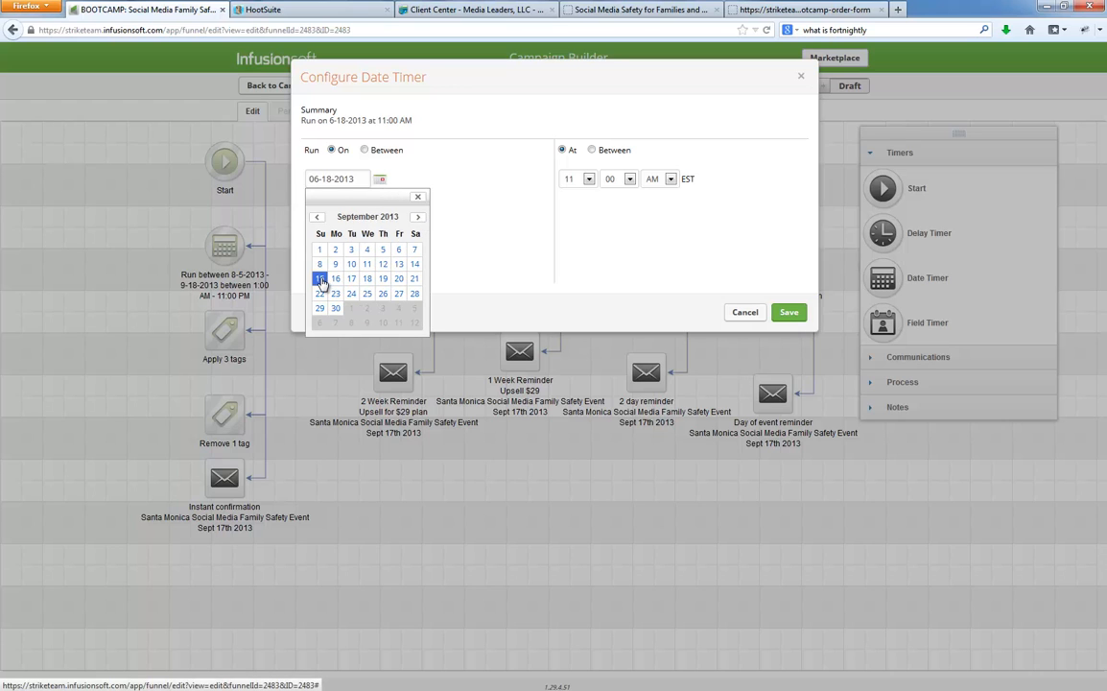
left_click(321, 281)
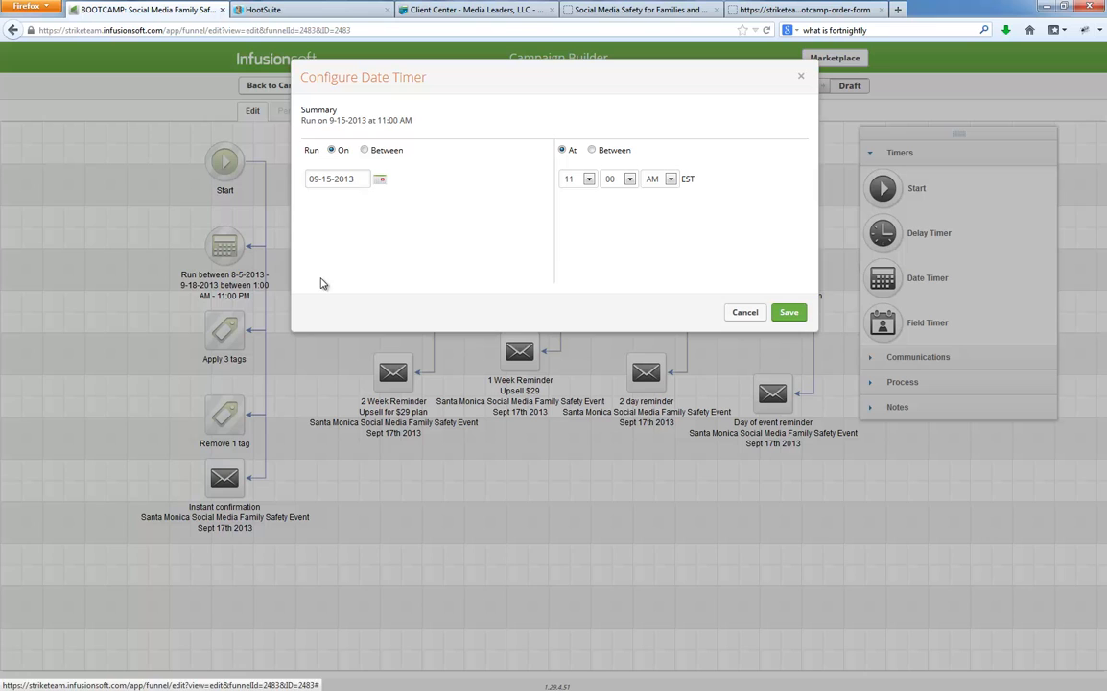
left_click(789, 314)
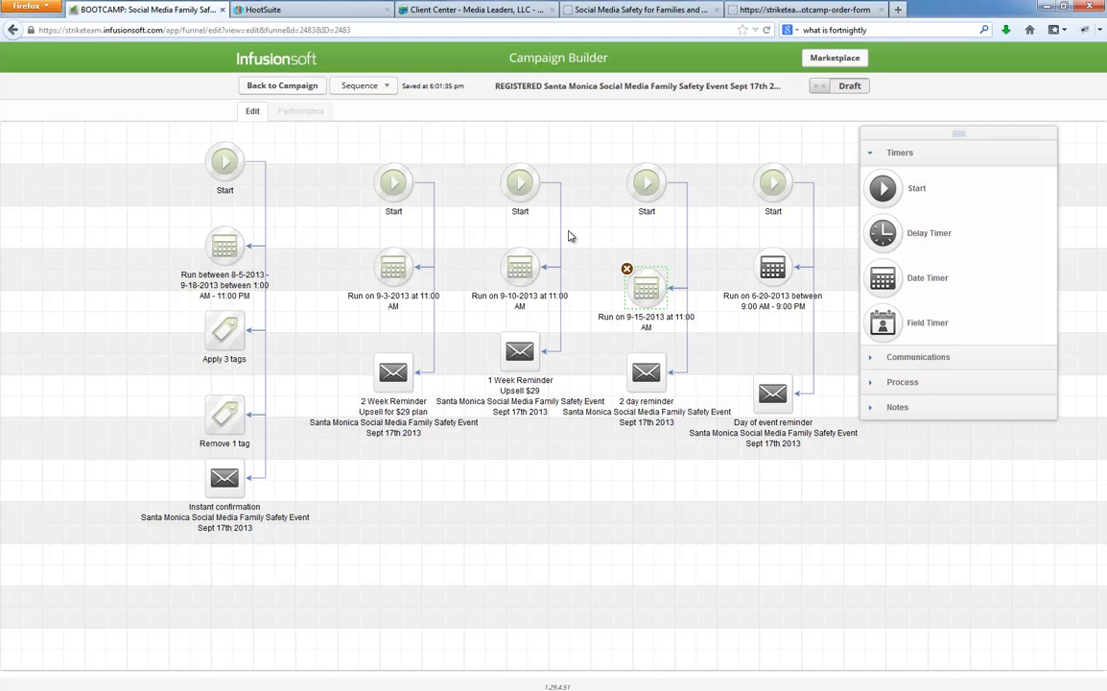
Step: Set the date timer above the day of event reminder to run on 9-17-2013 between 9:00 AM and 5:00 PM and save it
double_click(773, 269)
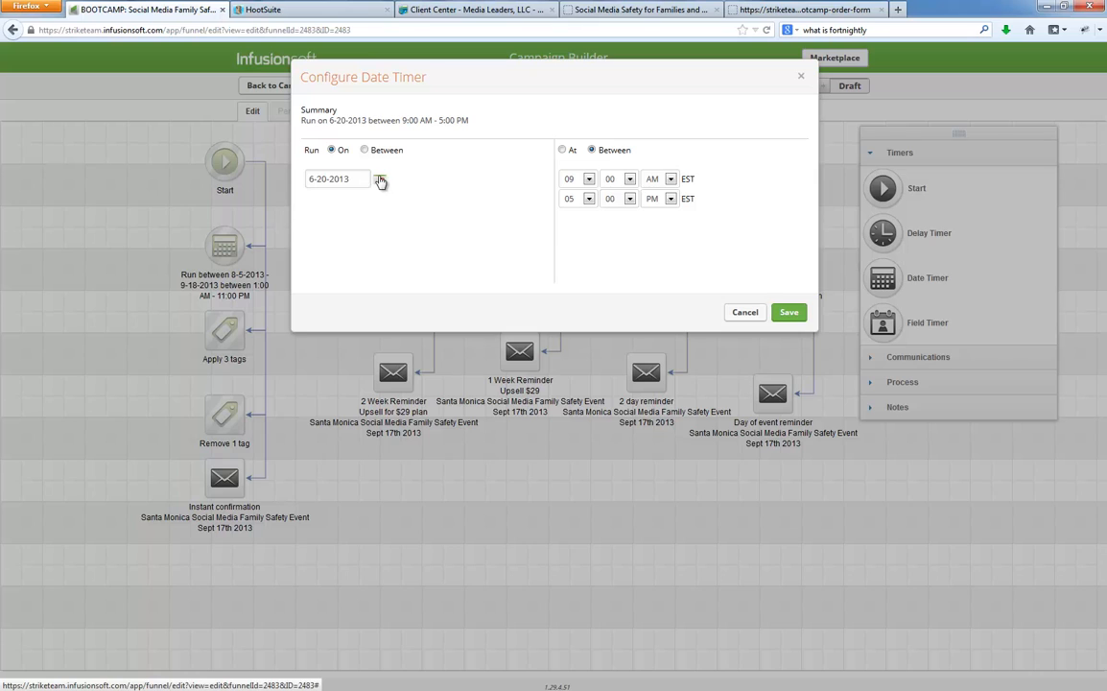
left_click(380, 180)
left_click(416, 218)
left_click(415, 217)
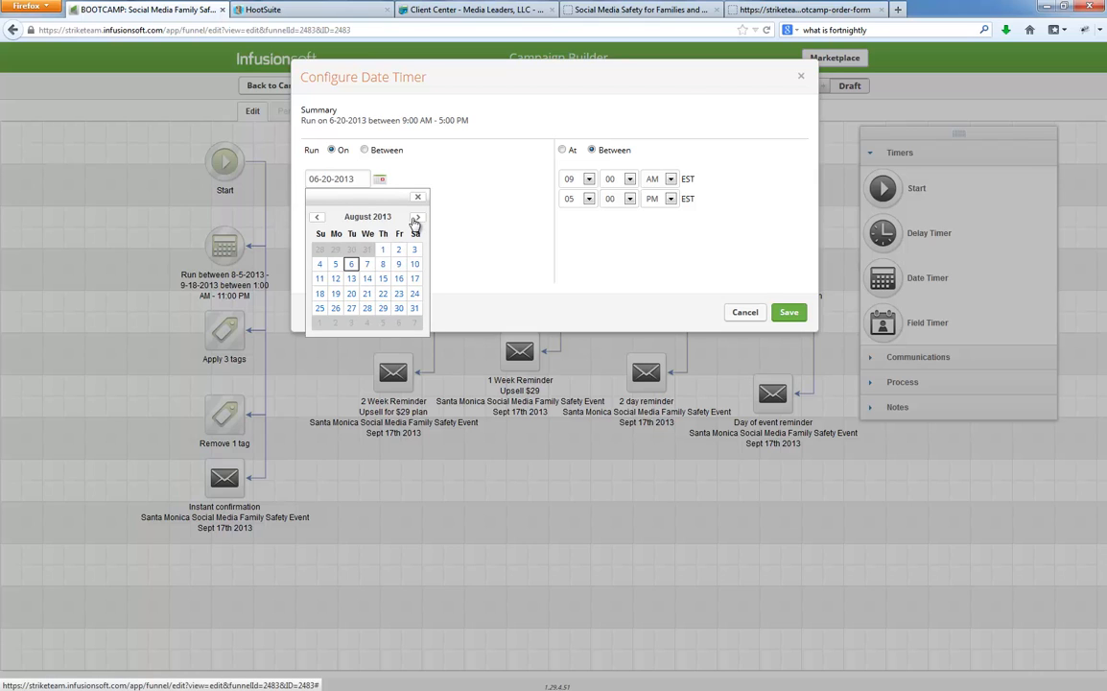
left_click(416, 218)
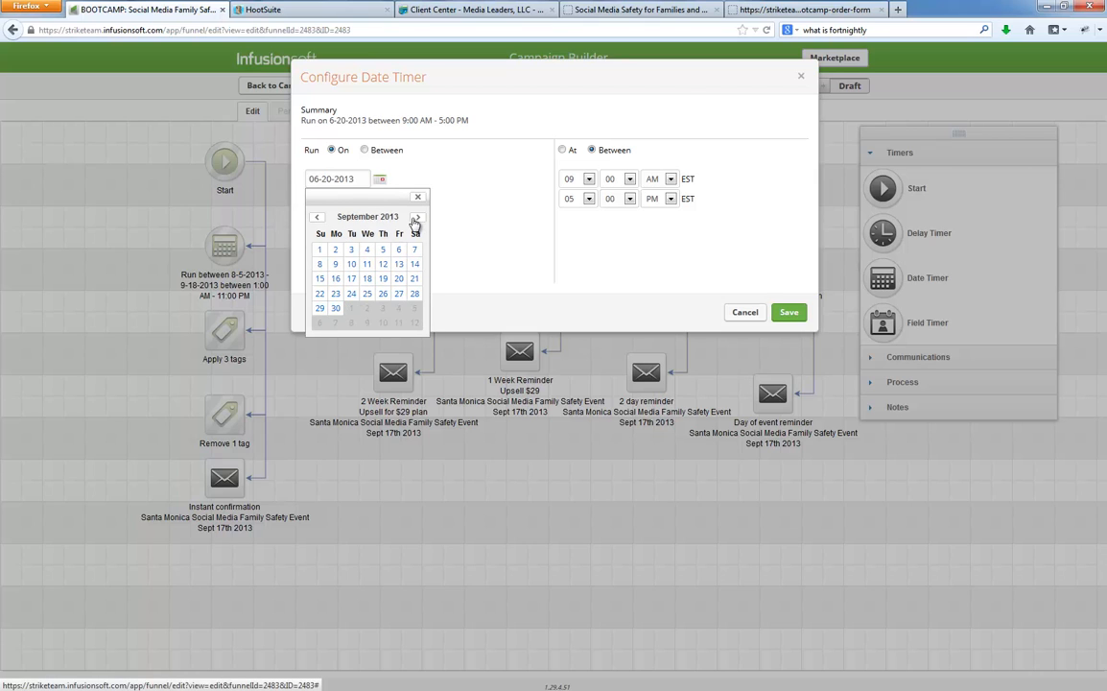
left_click(352, 279)
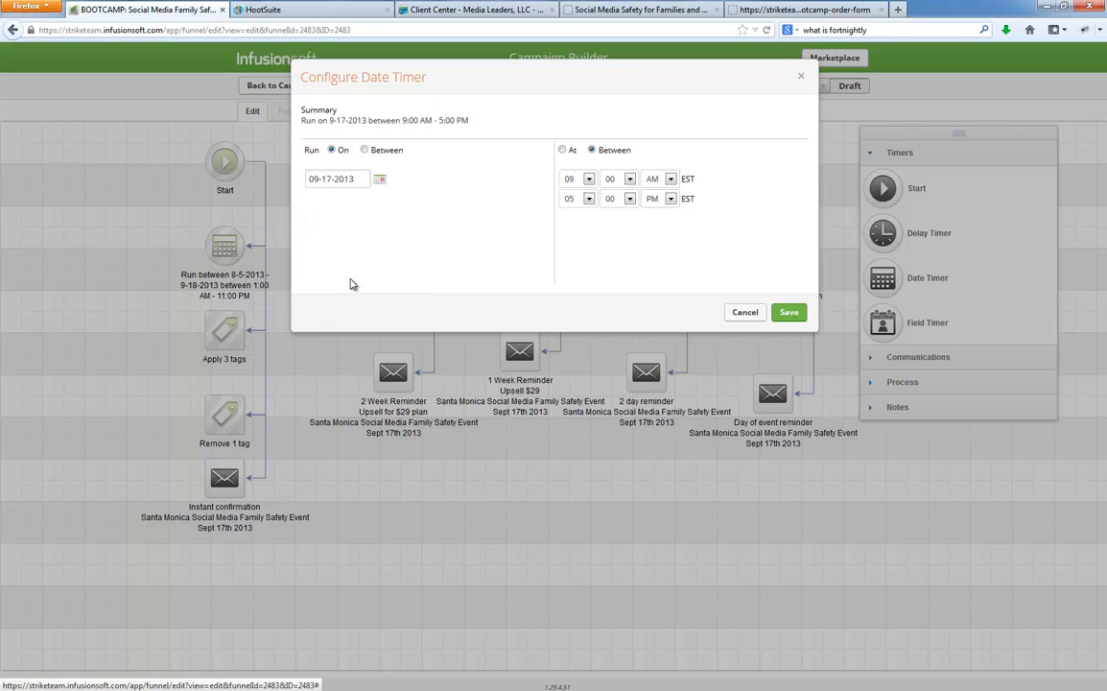
left_click(592, 151)
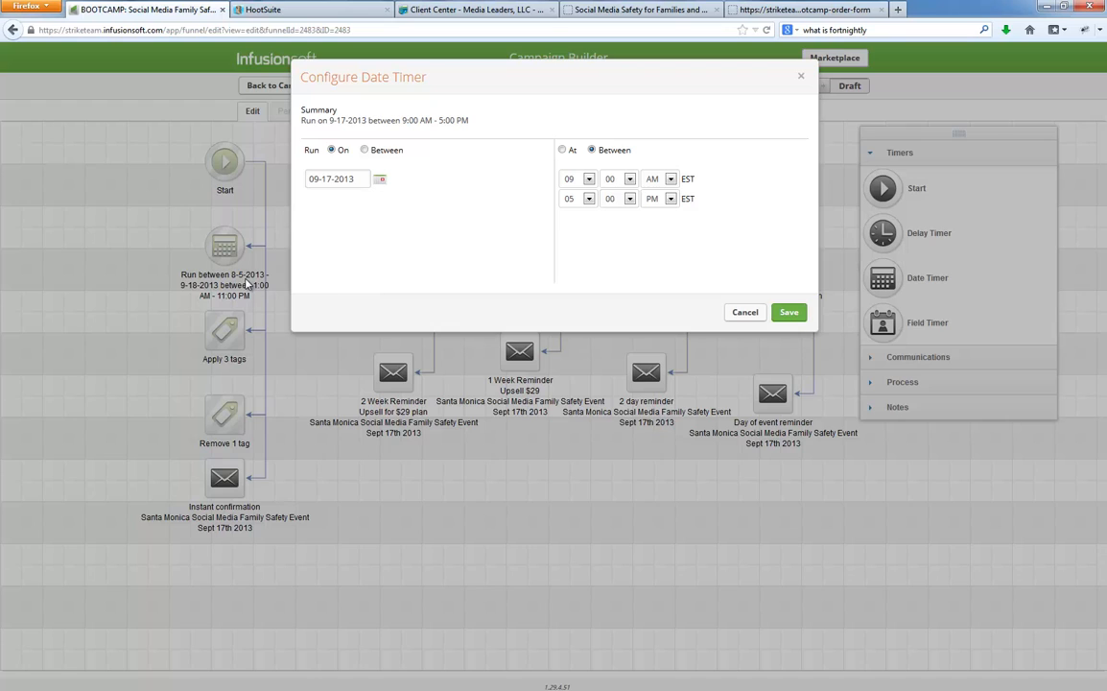
left_click(589, 200)
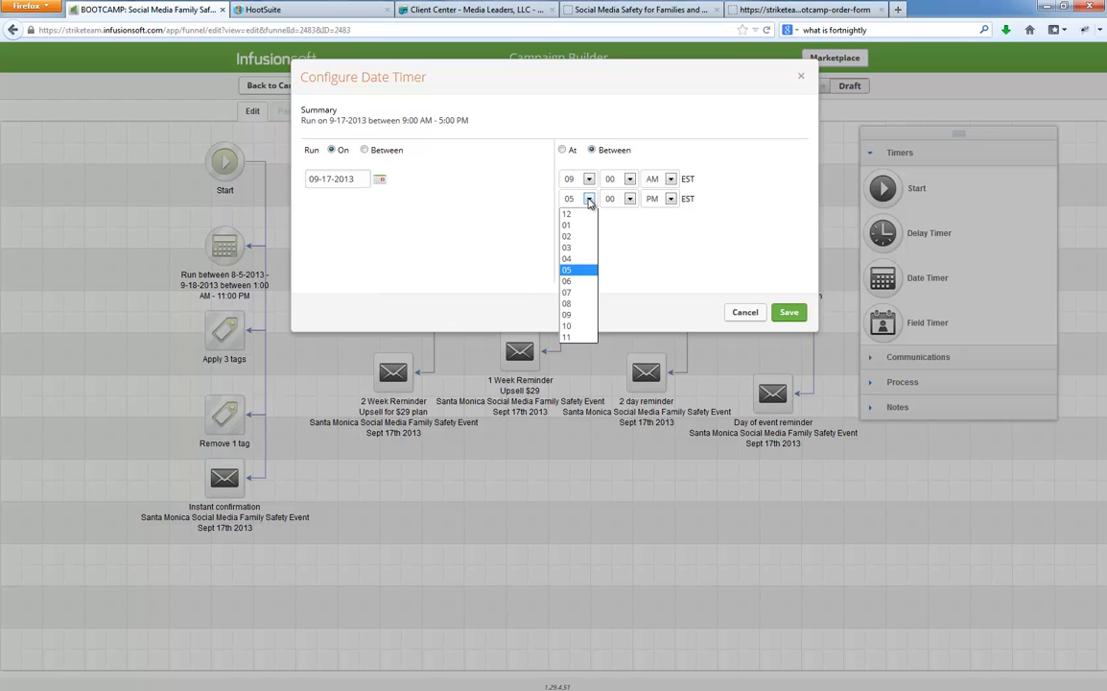
left_click(582, 270)
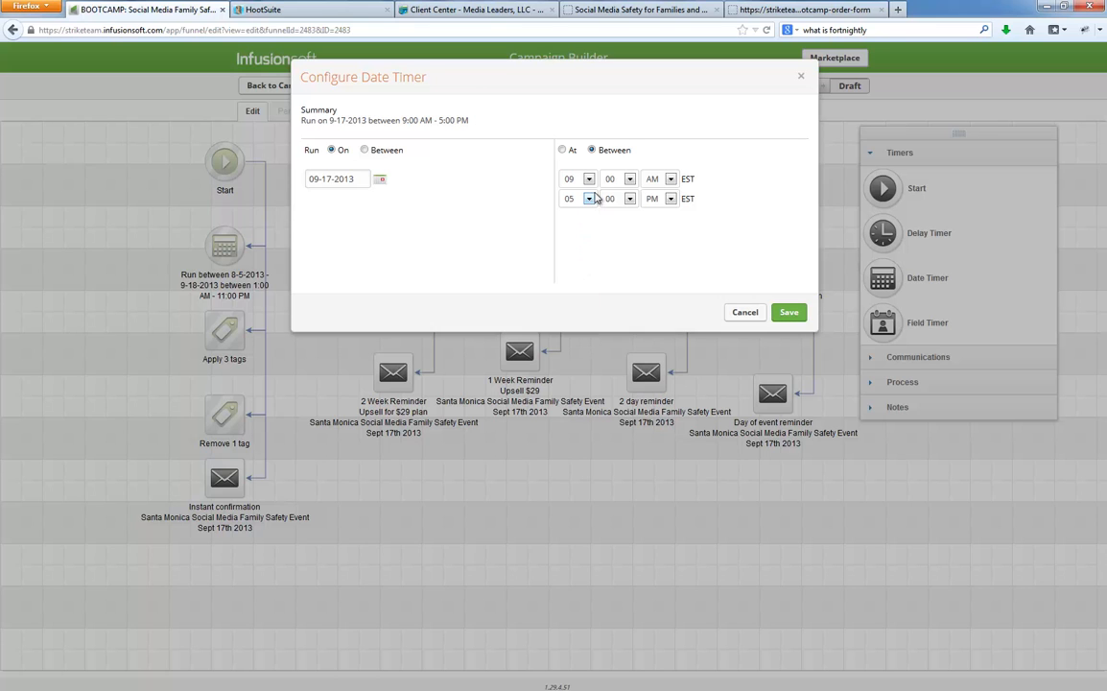
left_click(788, 312)
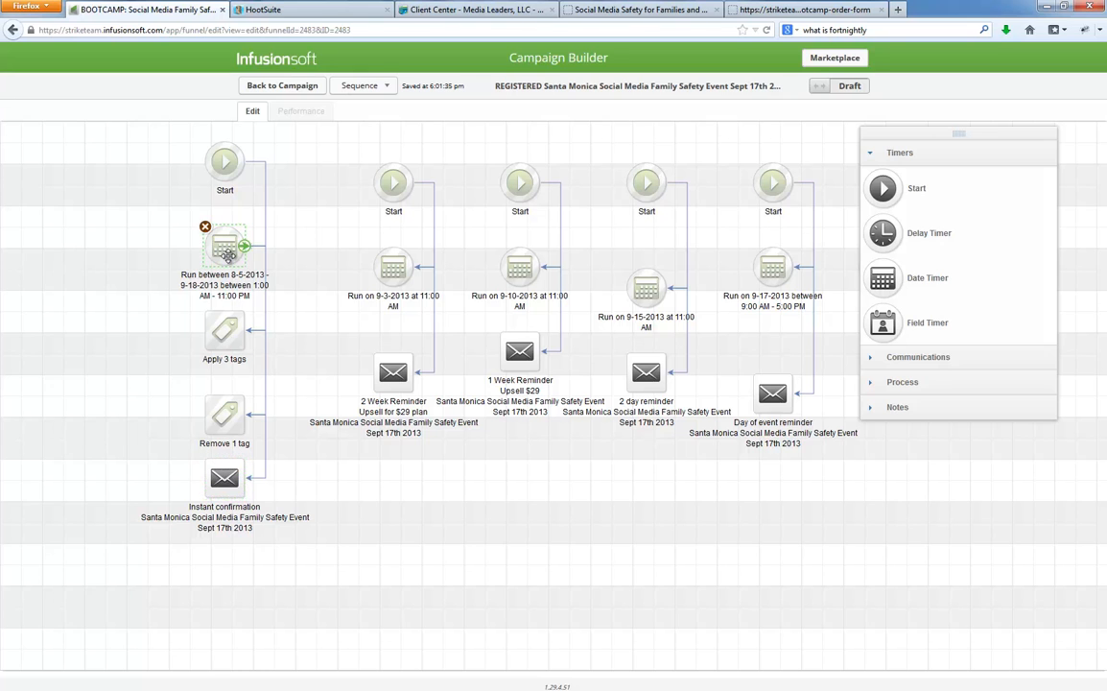
Step: Set the end date of the date timer above the Apply 3 tags element to 9-17-2013 and save it
double_click(225, 247)
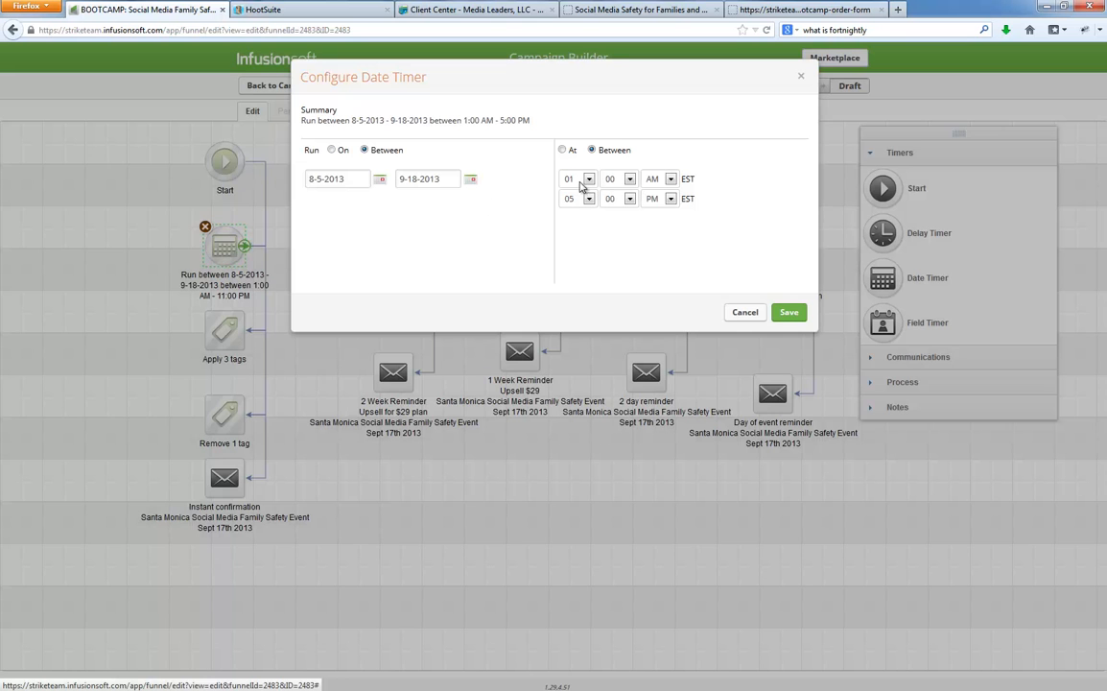
left_click(471, 183)
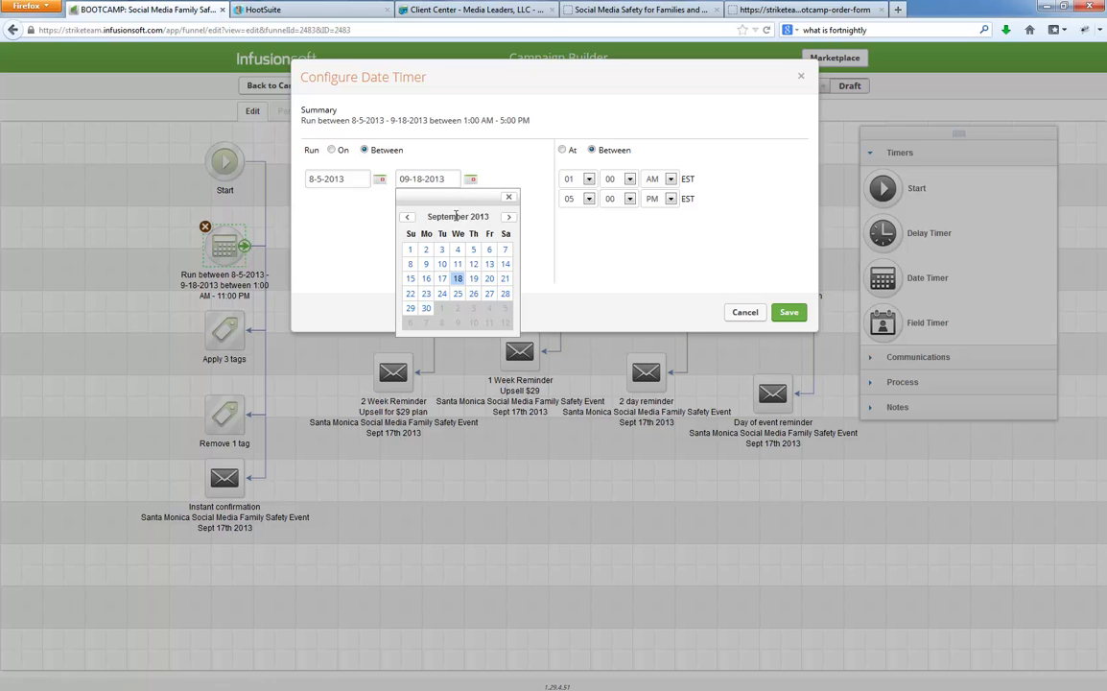
left_click(443, 280)
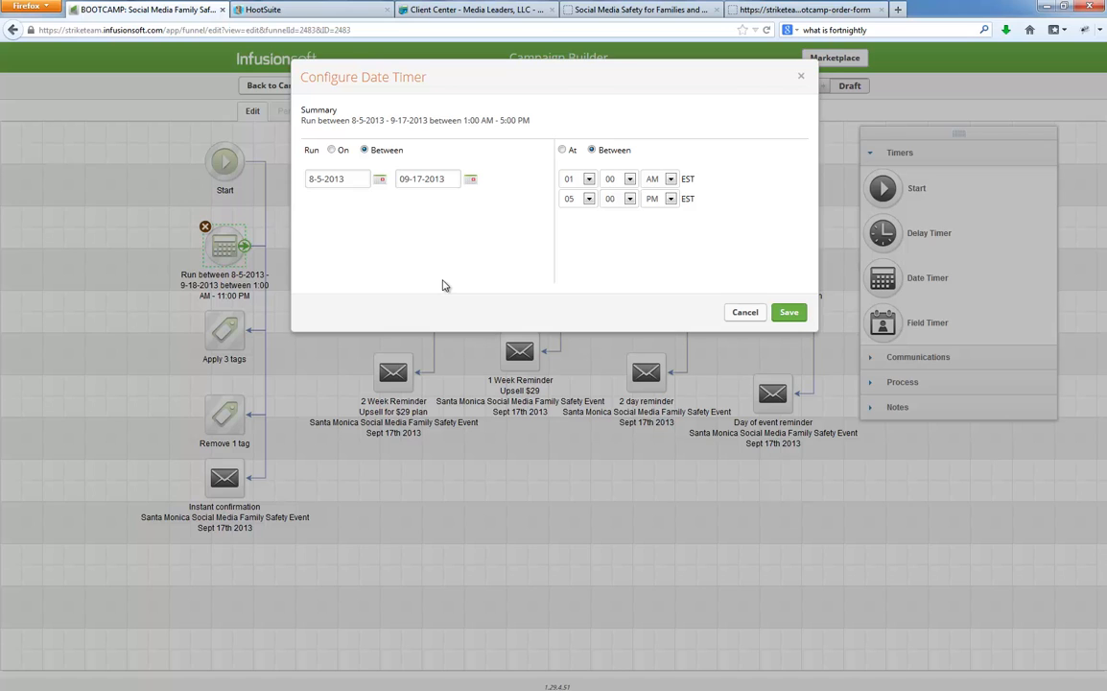
left_click(471, 179)
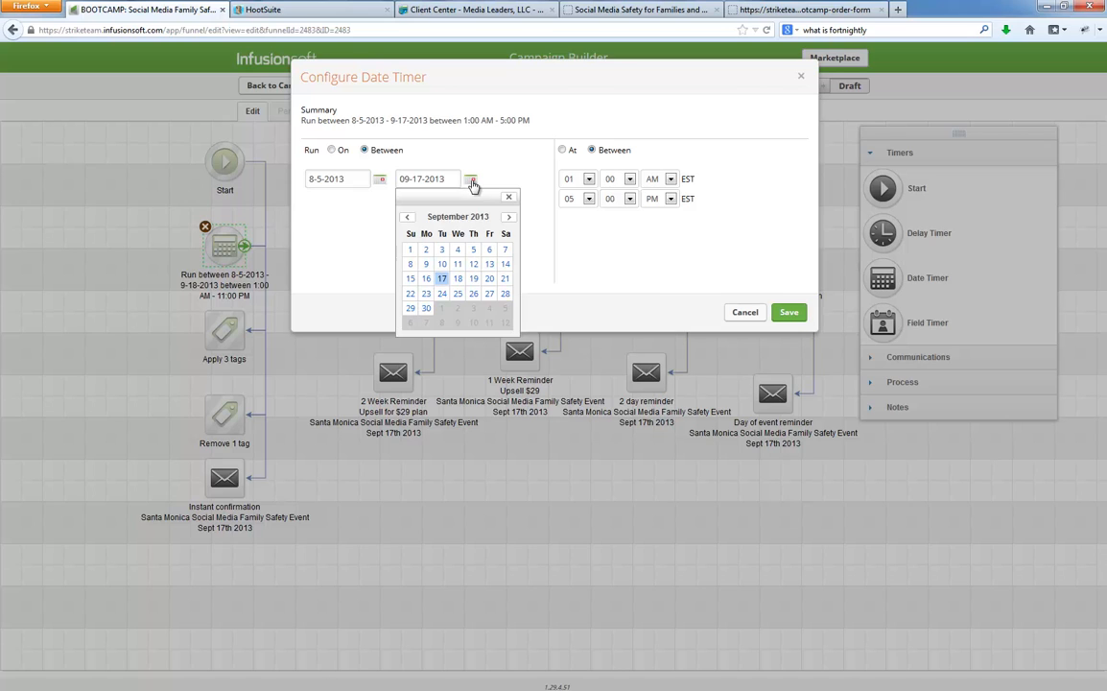
left_click(427, 279)
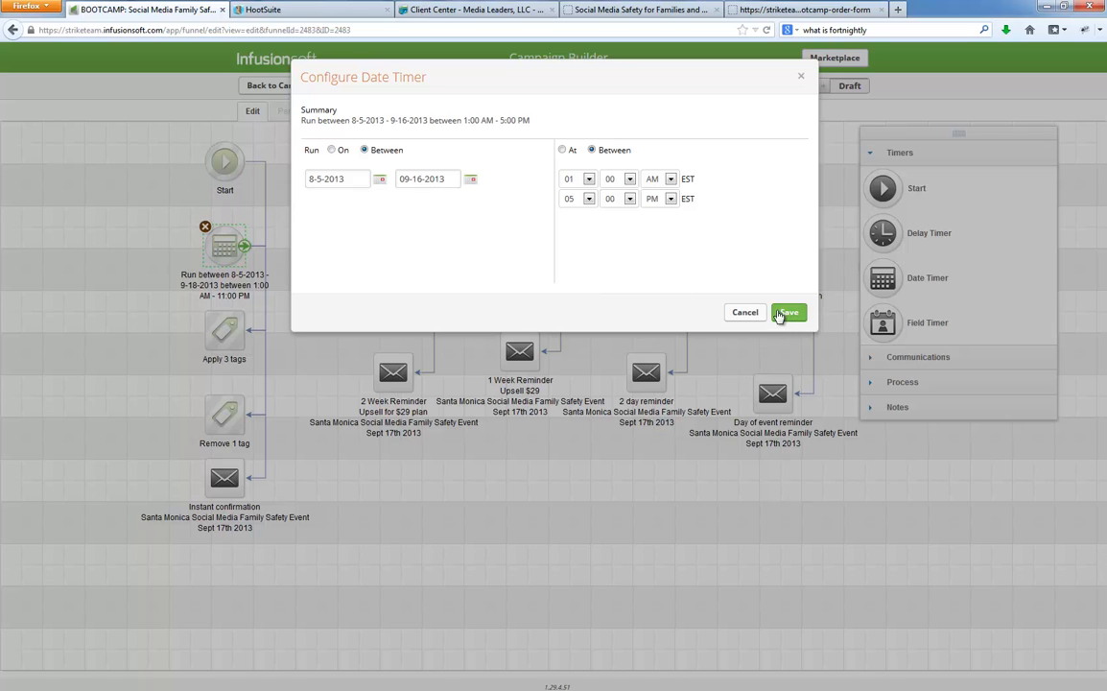
left_click(471, 180)
left_click(441, 278)
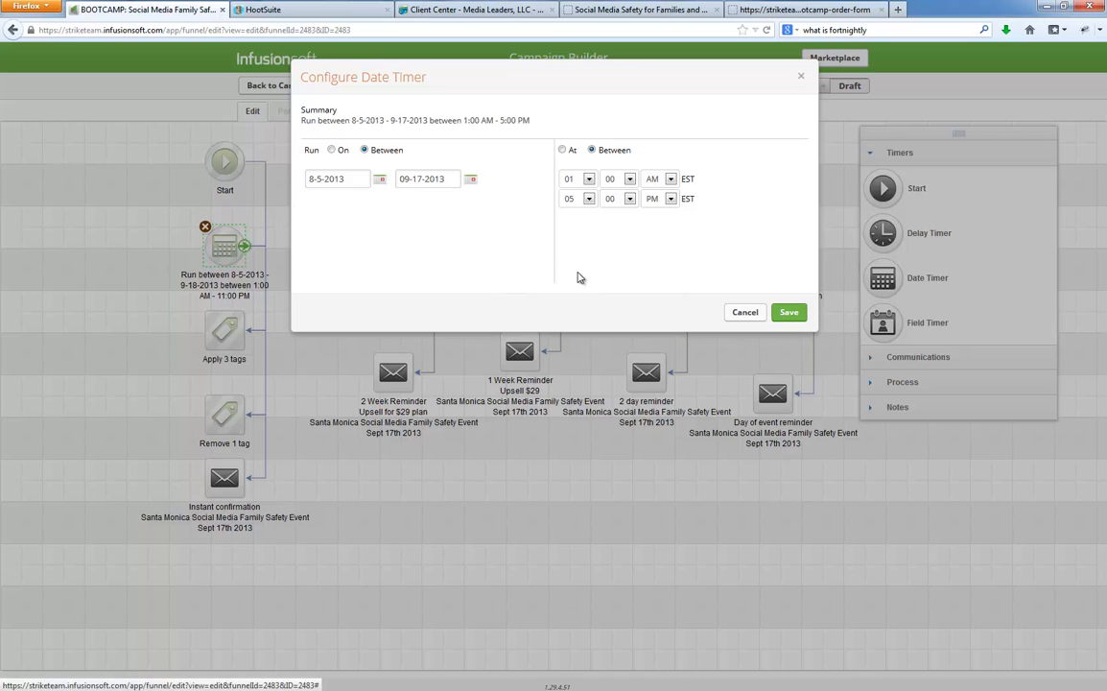
left_click(786, 312)
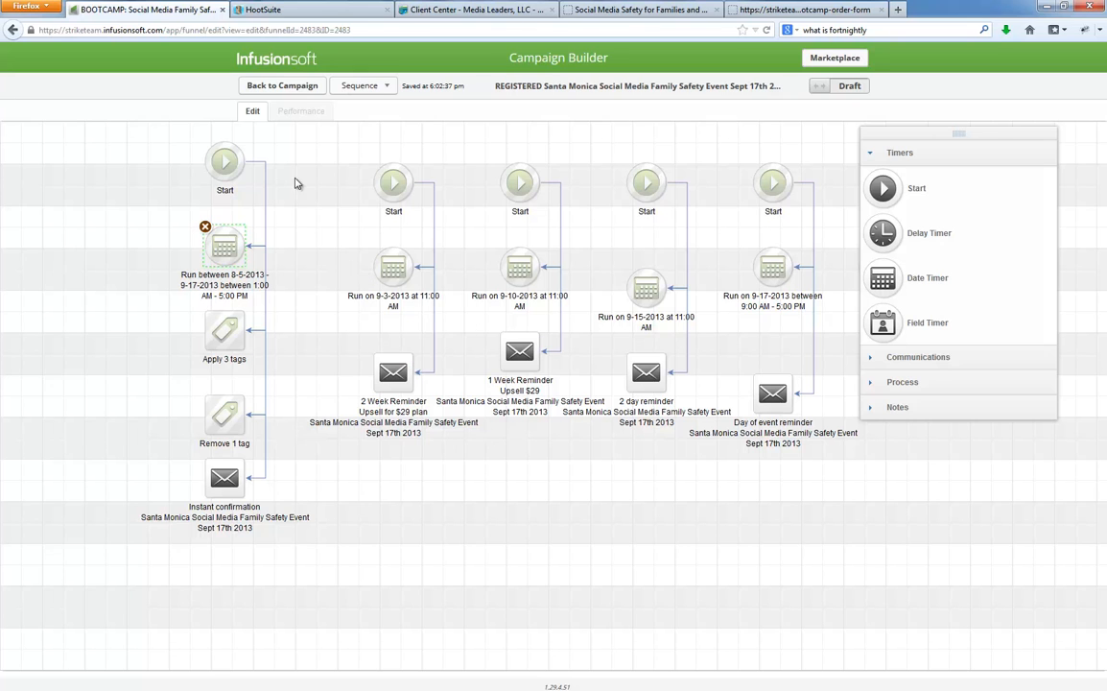
Step: Switch the REGISTERED sequence to Ready and return to the campaign
left_click(275, 88)
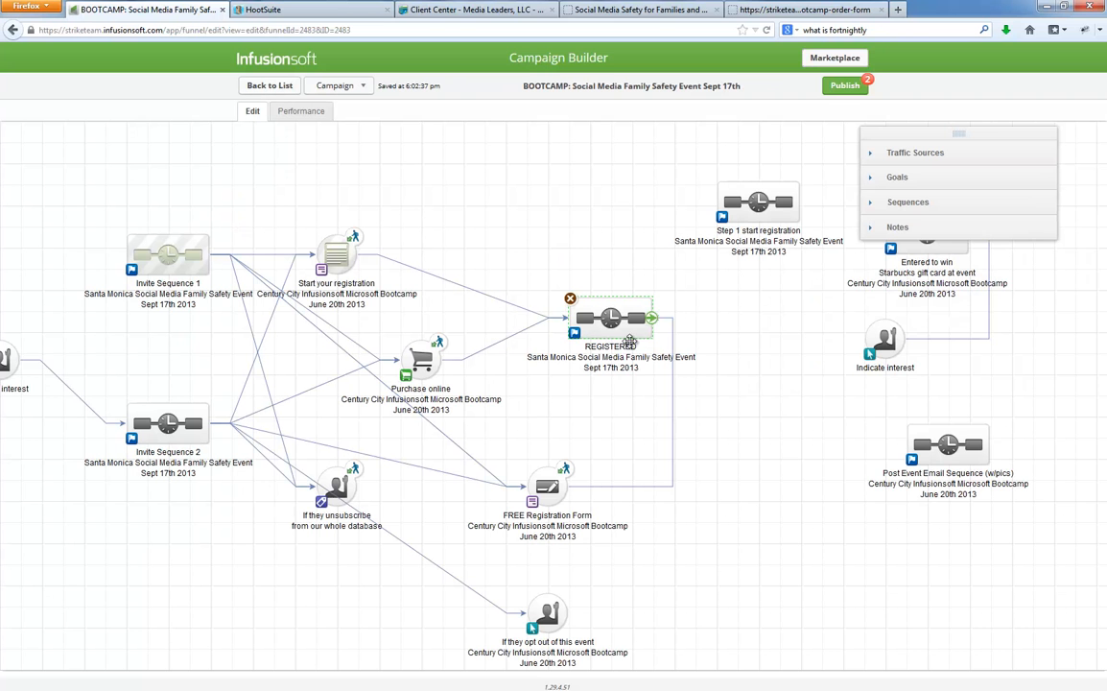
double_click(611, 319)
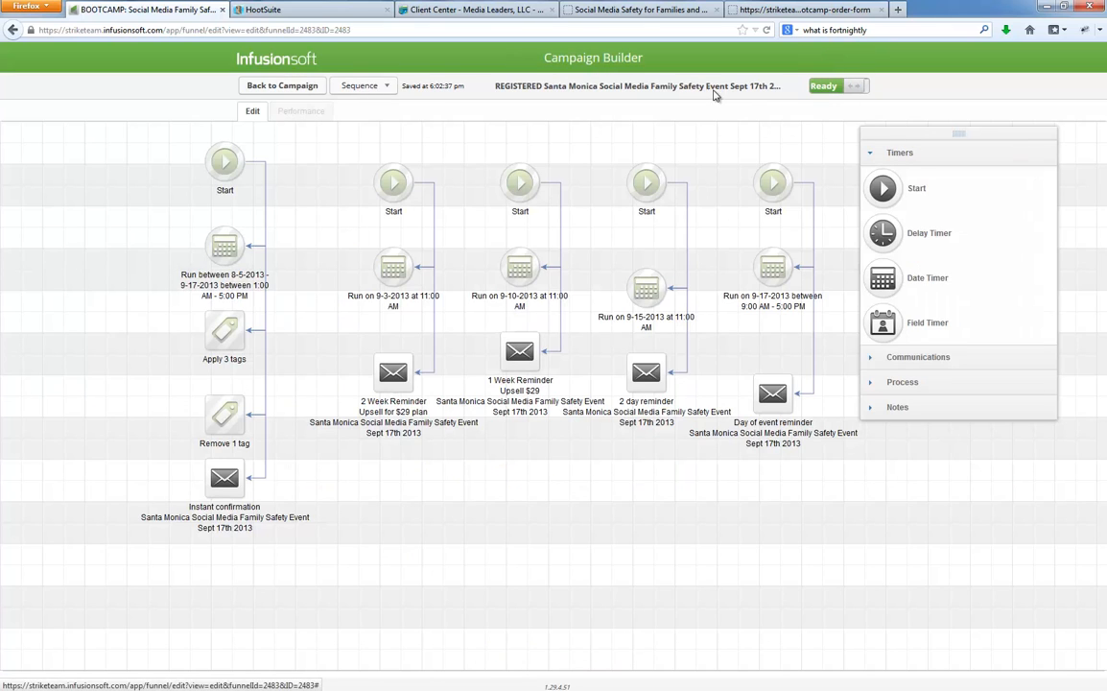
left_click(277, 87)
Step: Move the Start your registration goal closer to the REGISTERED sequence and set that sequence back to Draft
left_click_drag(391, 256, 395, 251)
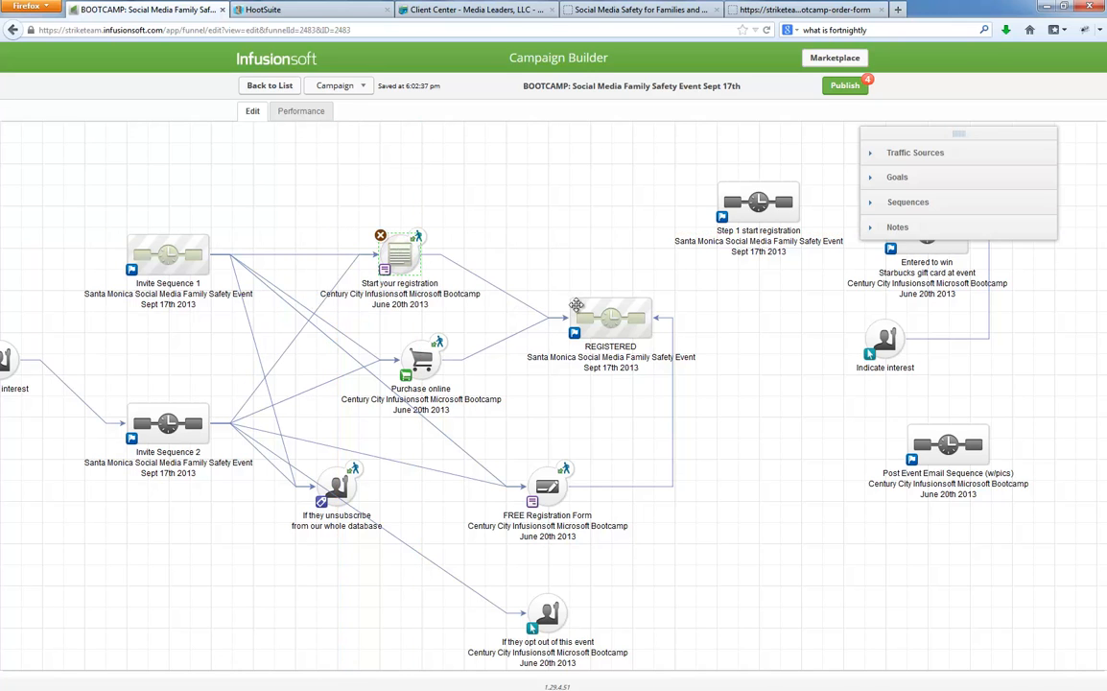
double_click(601, 319)
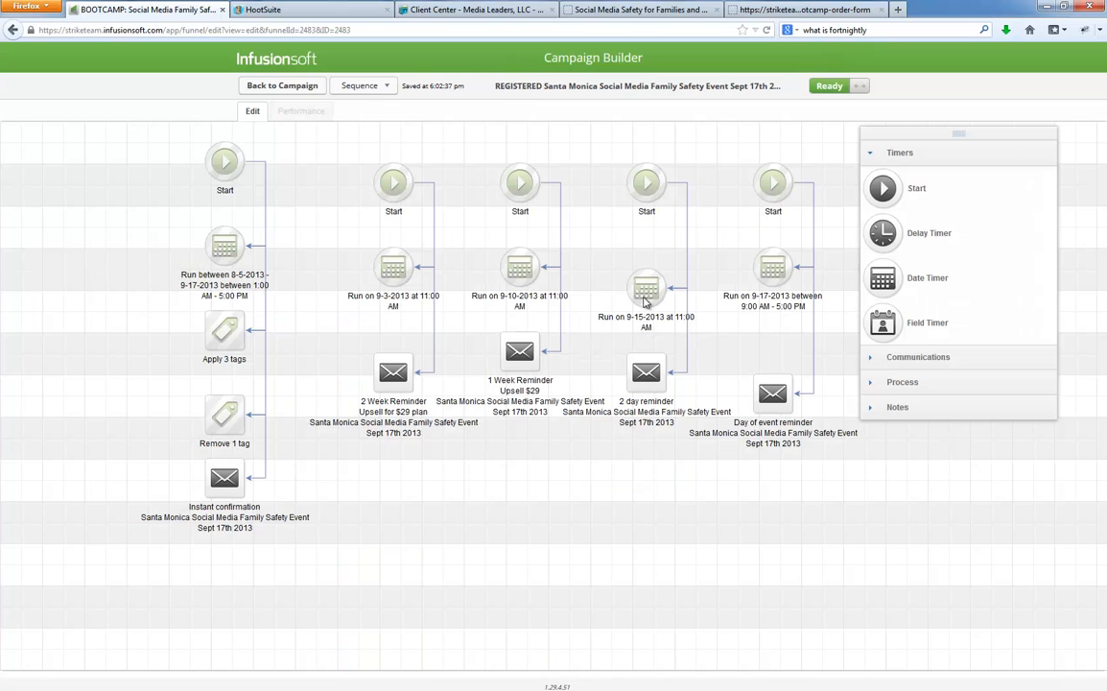
left_click(282, 85)
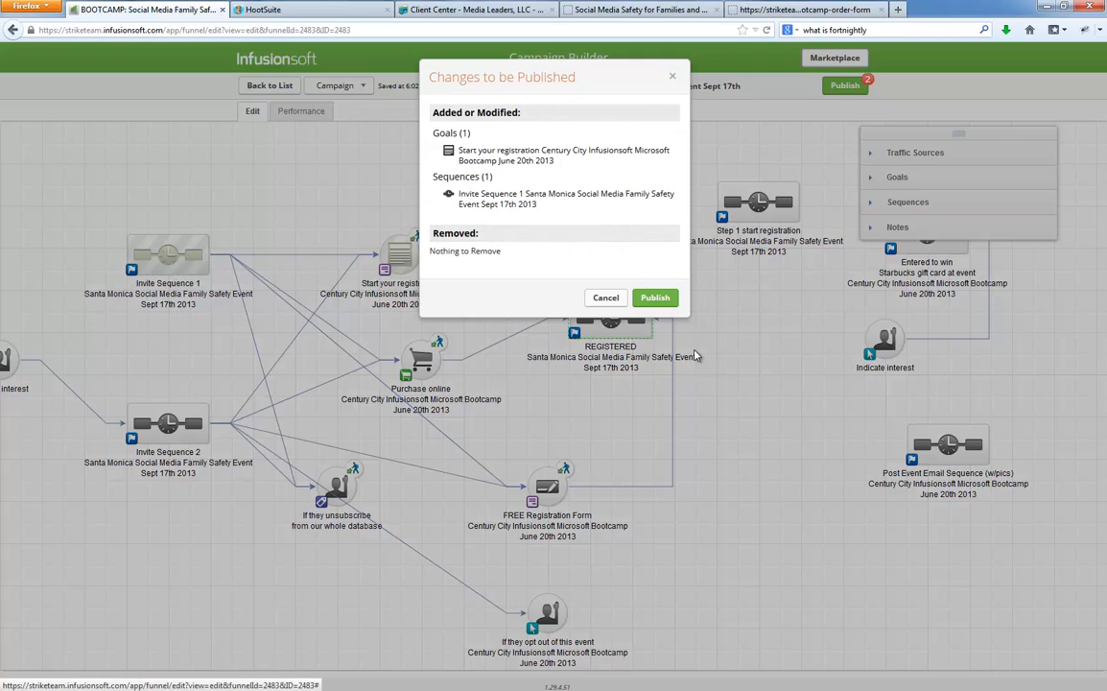
Step: Publish the pending campaign changes and return to editing the campaign
left_click(656, 302)
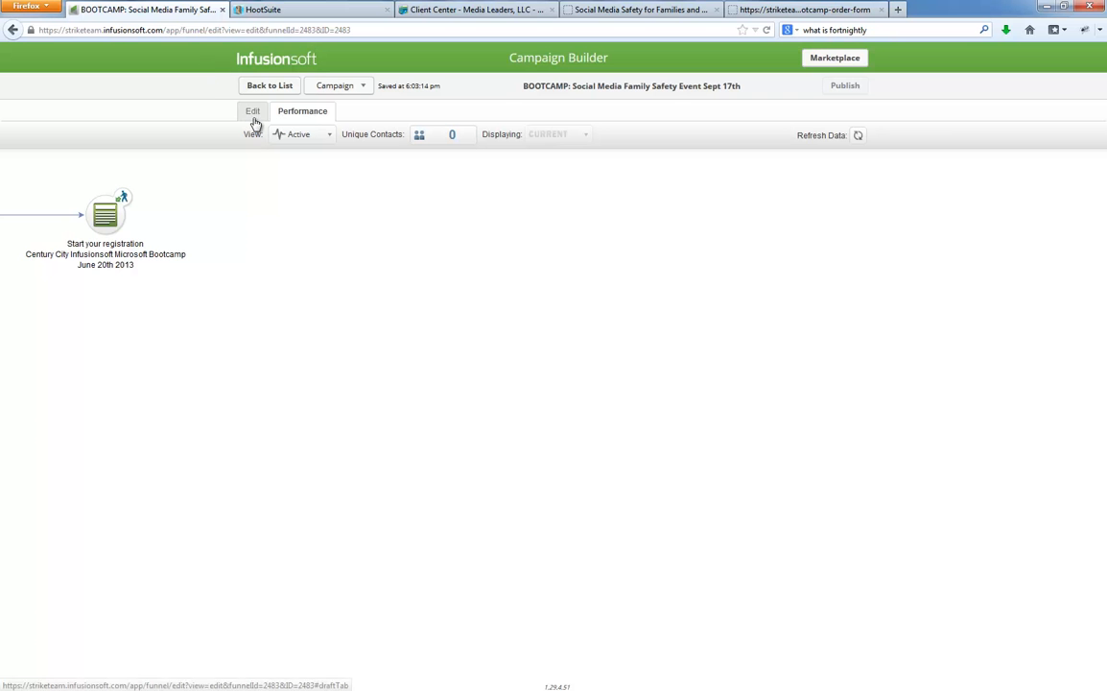
left_click(252, 111)
left_click_drag(293, 275, 628, 376)
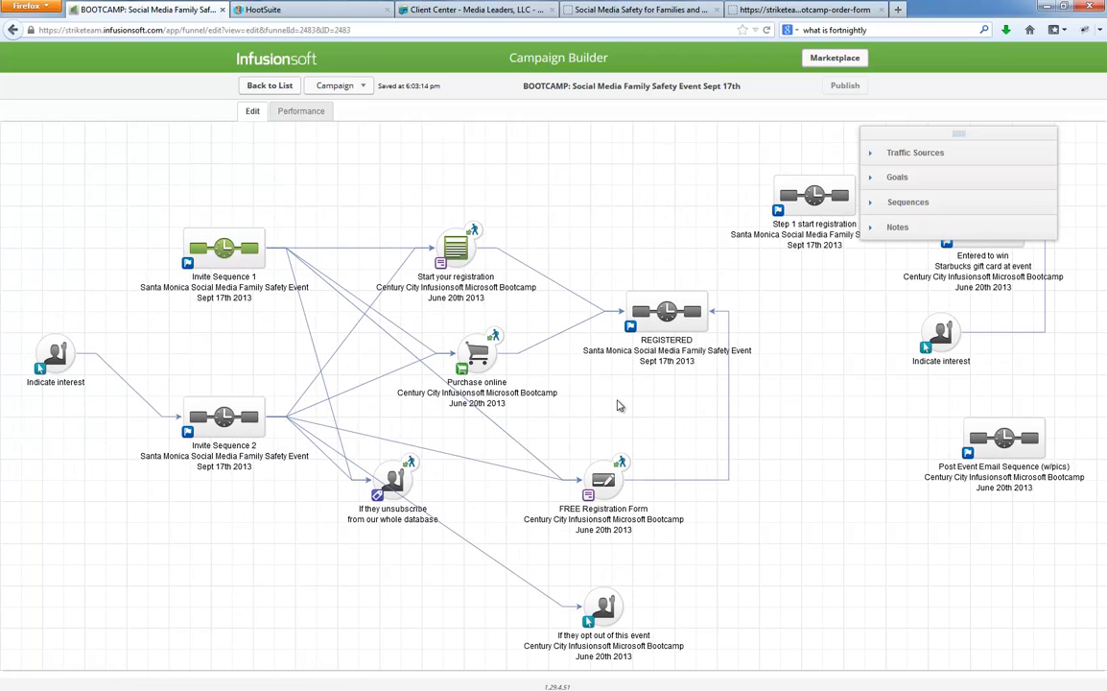
Step: Delete the Purchase online goal and move the "If they unsubscribe from our whole database" goal up beneath Start your registration
left_click(469, 353)
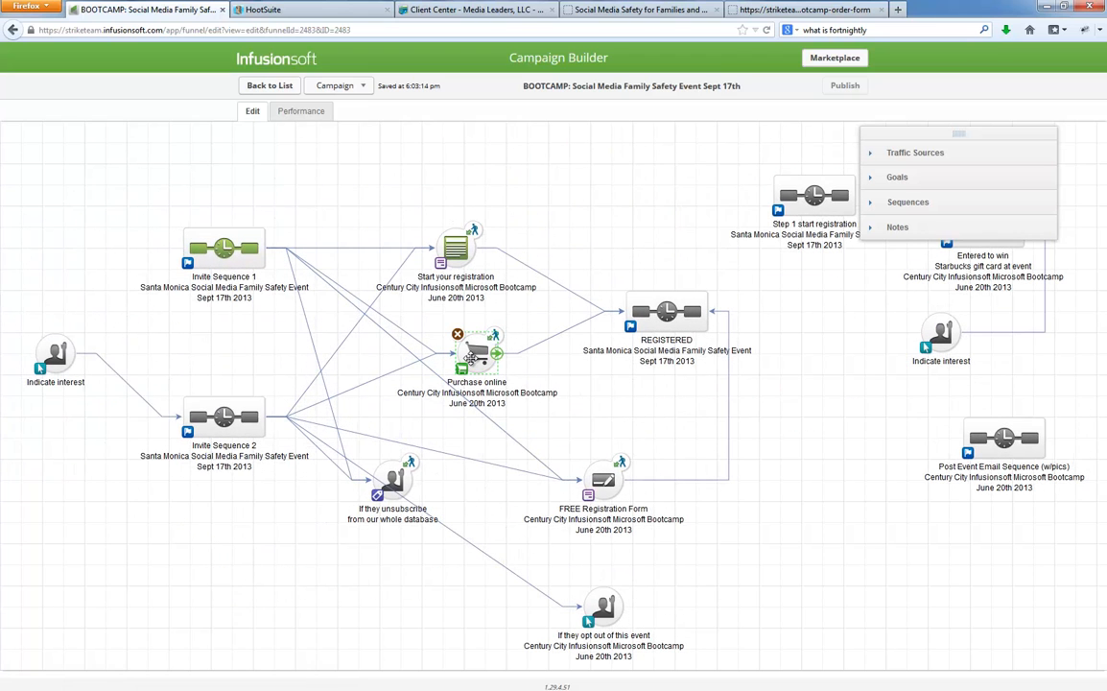
left_click(457, 336)
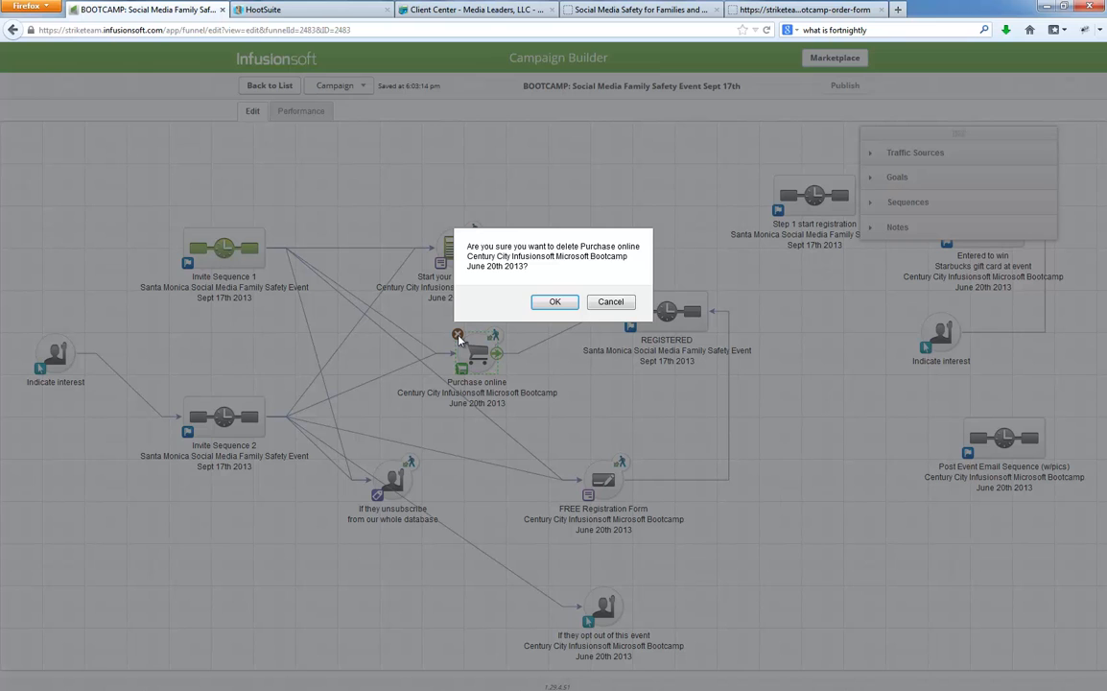
left_click(555, 302)
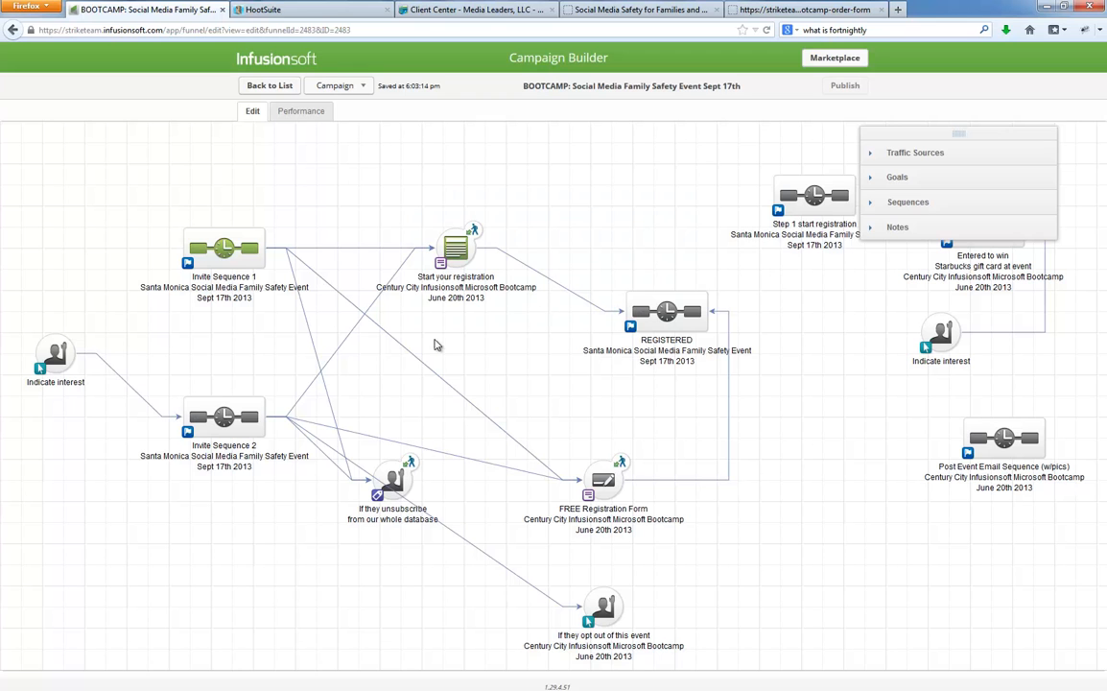
left_click(207, 418)
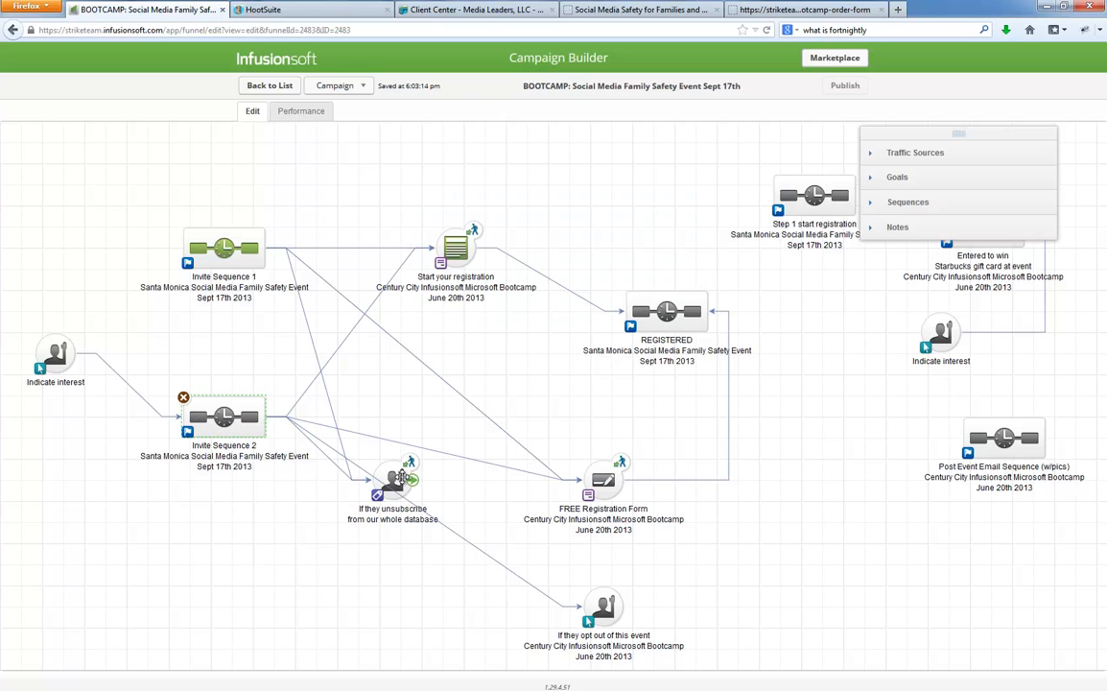
left_click_drag(403, 478, 418, 395)
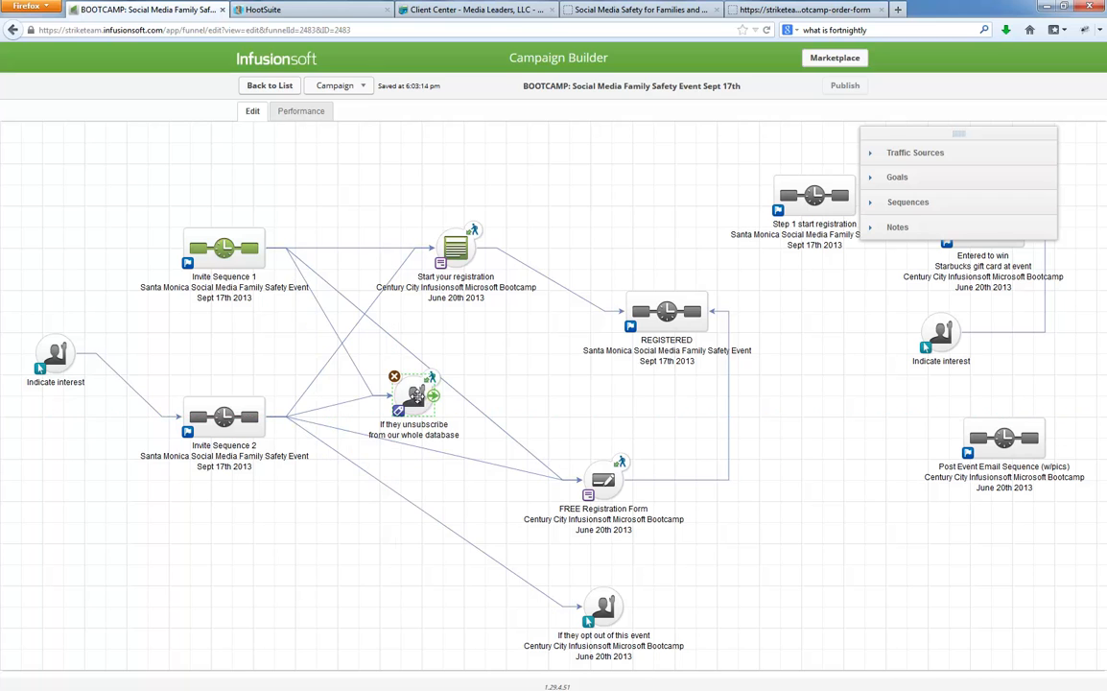
Step: Remove the "2013.02.05 BusinessWire OptedOut" and "Spammer" tags from the unsubscribe goal and save it
double_click(411, 397)
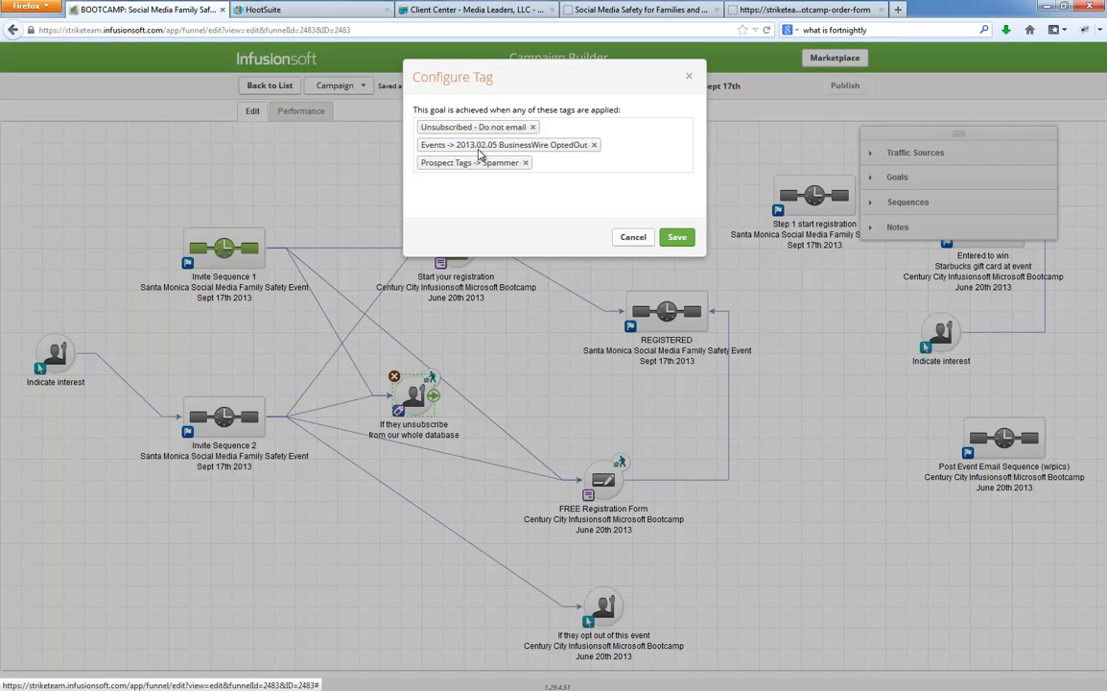
left_click(594, 145)
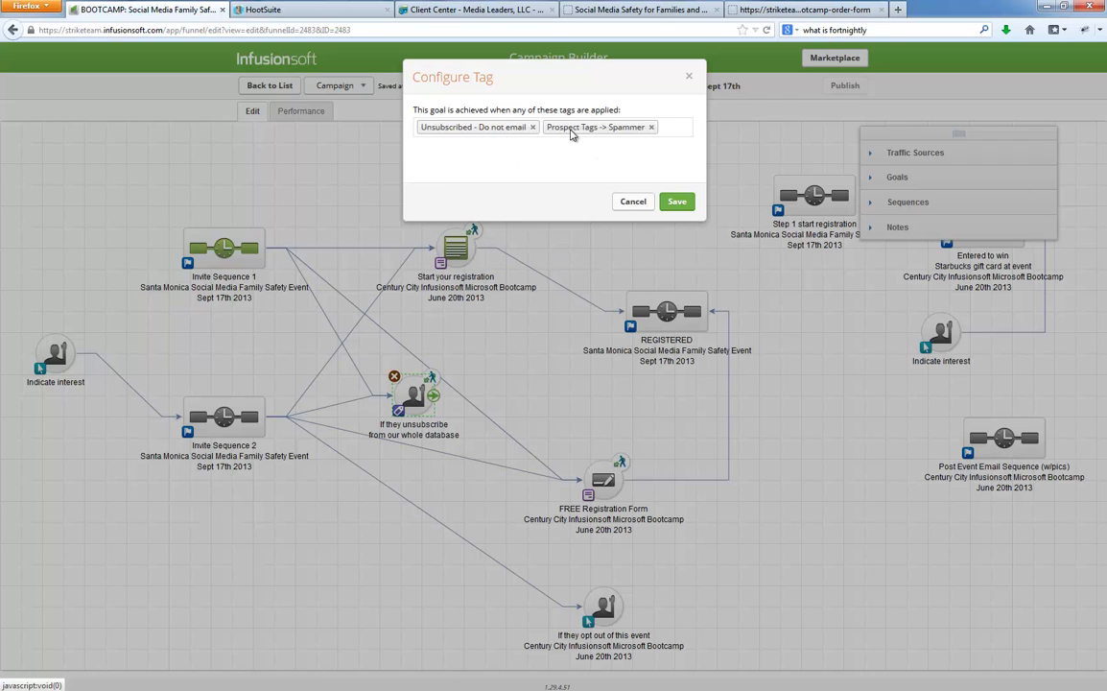
left_click(651, 127)
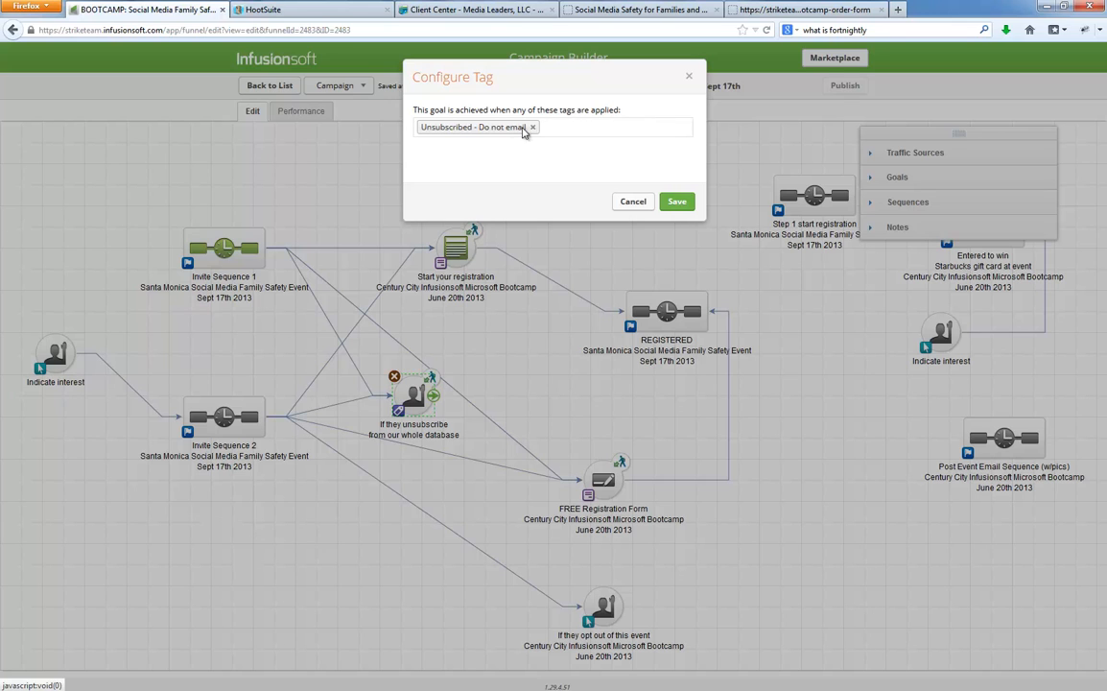
left_click(676, 204)
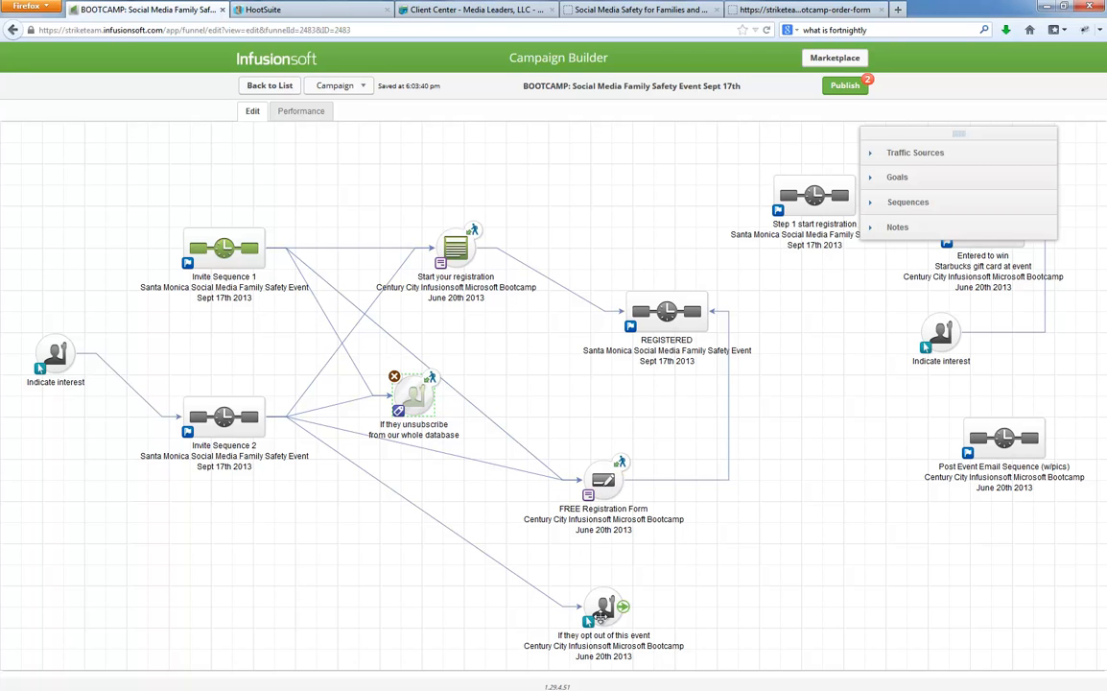
Step: Move the "If they opt out of this event" goal beneath the unsubscribe goal and connect Invite Sequence 1 to it
left_click_drag(609, 617, 421, 539)
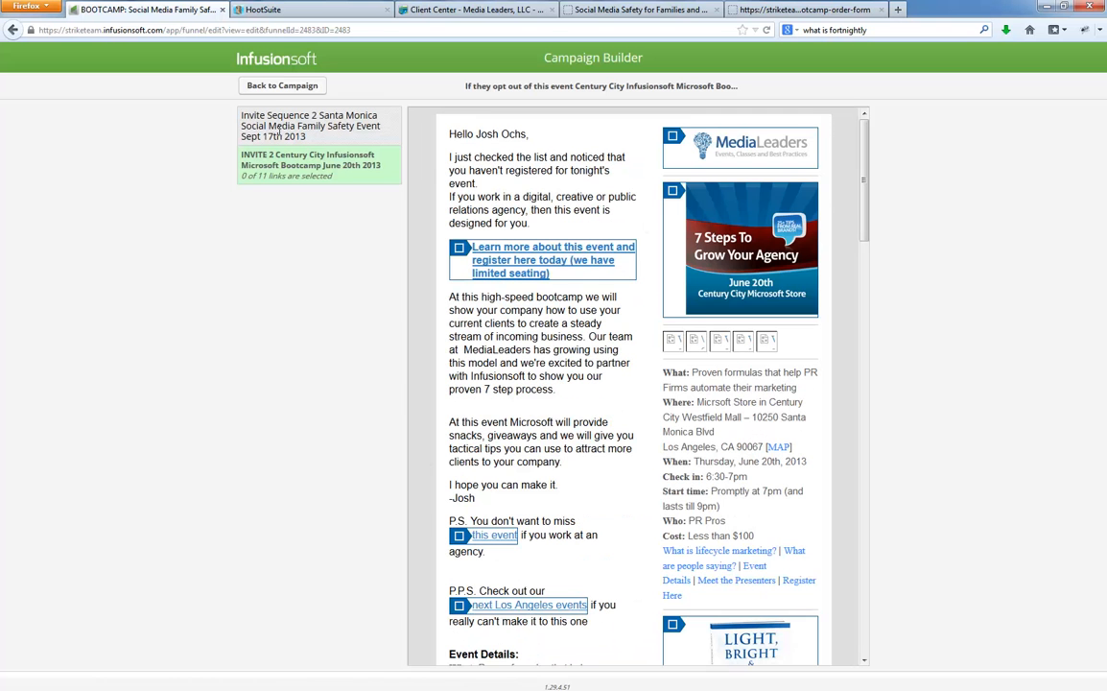
left_click(278, 87)
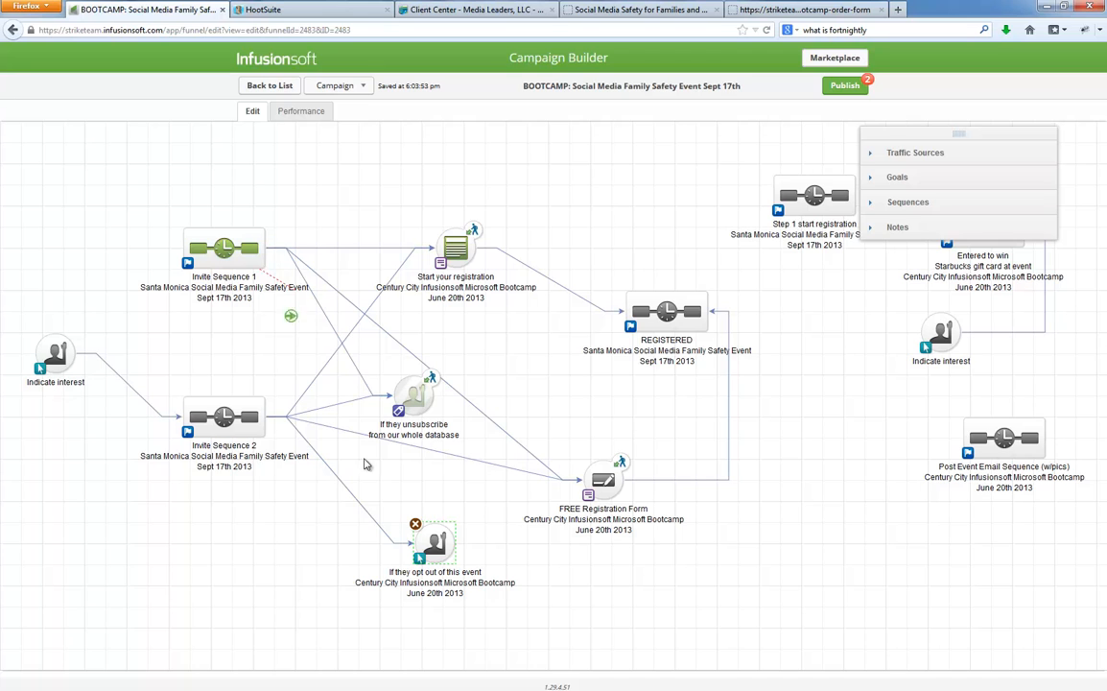
left_click_drag(363, 465, 410, 506)
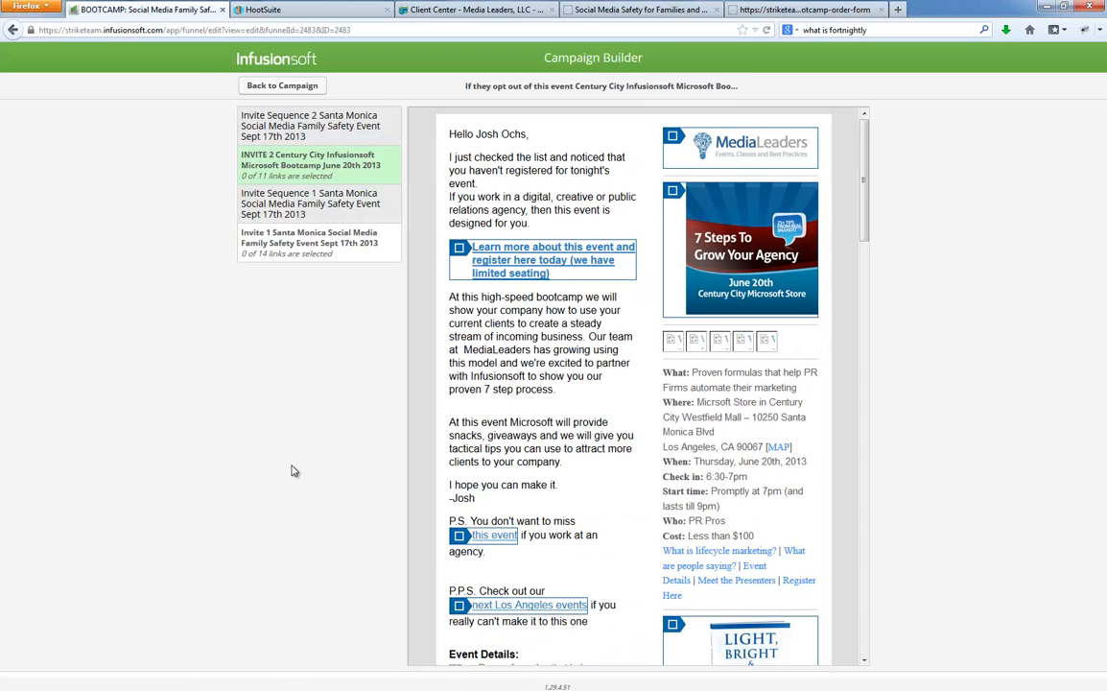
Step: Select the Unsubscribe link in the Invite 1 email as a trigger for the opt-out goal and publish the campaign changes
left_click(300, 241)
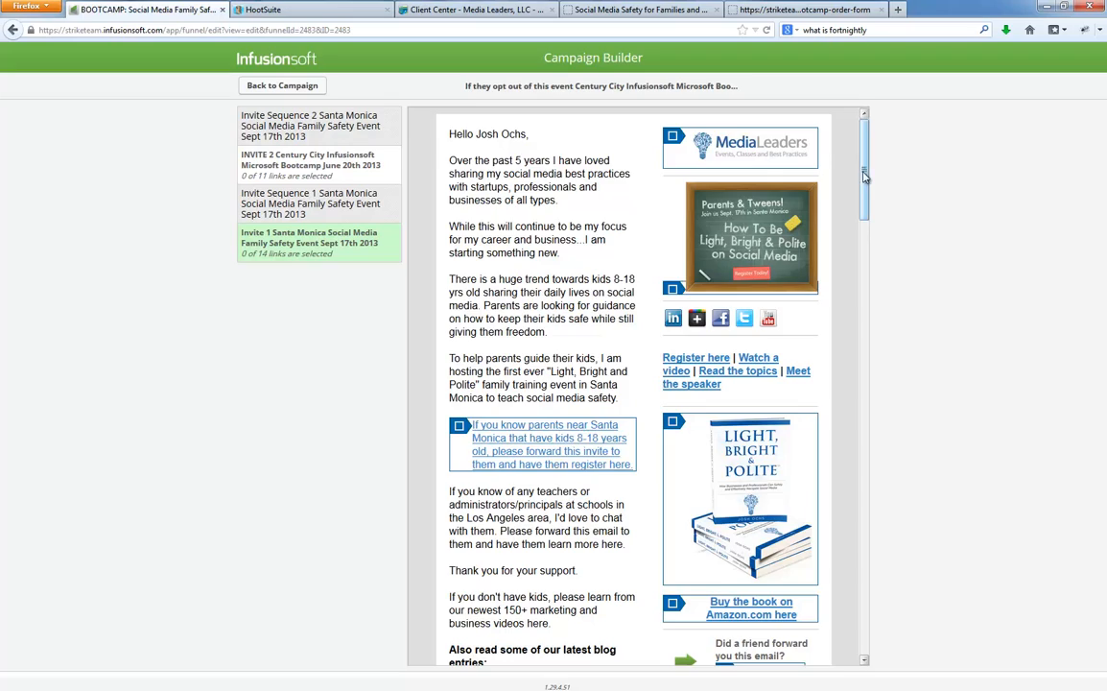
left_click_drag(865, 182, 865, 612)
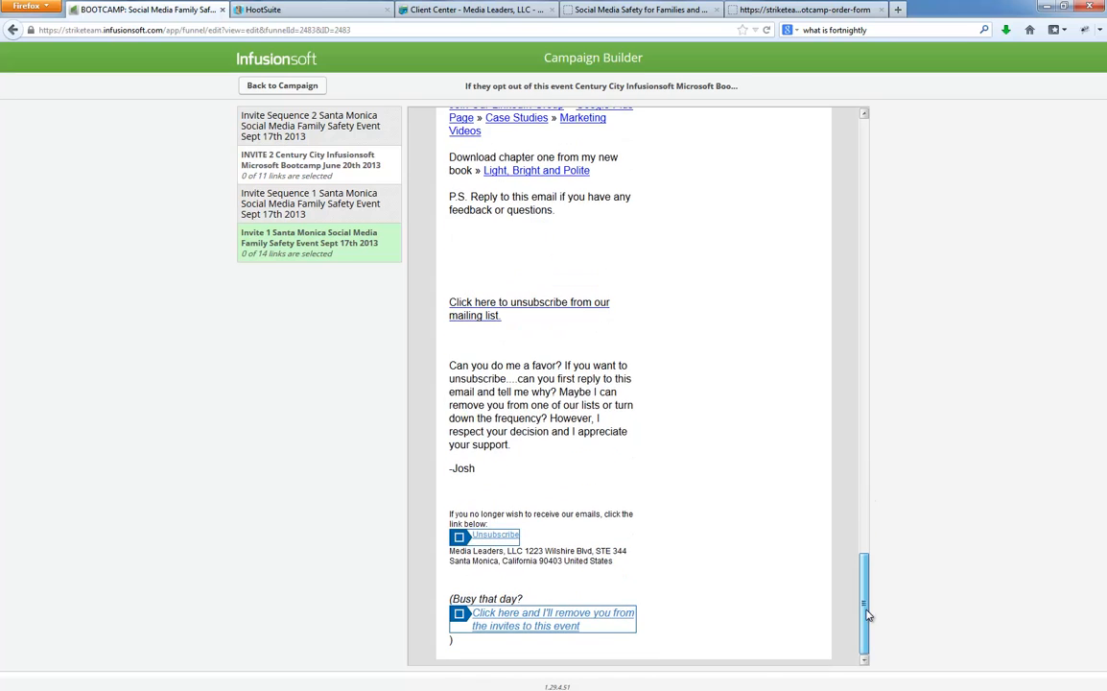
left_click(459, 536)
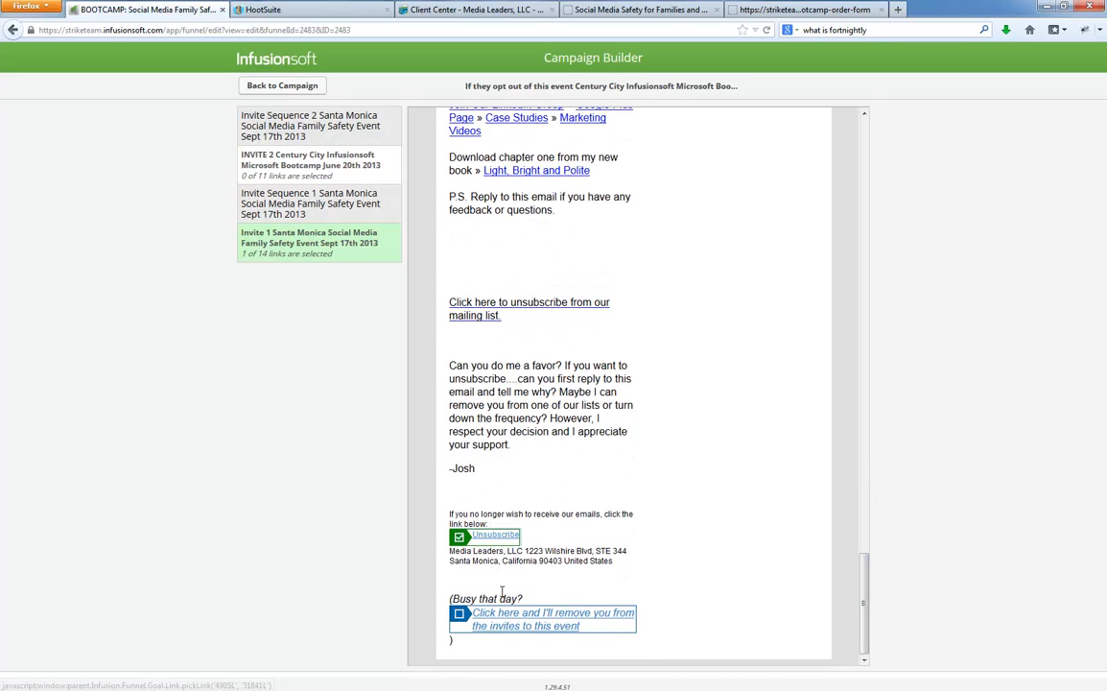
left_click(255, 87)
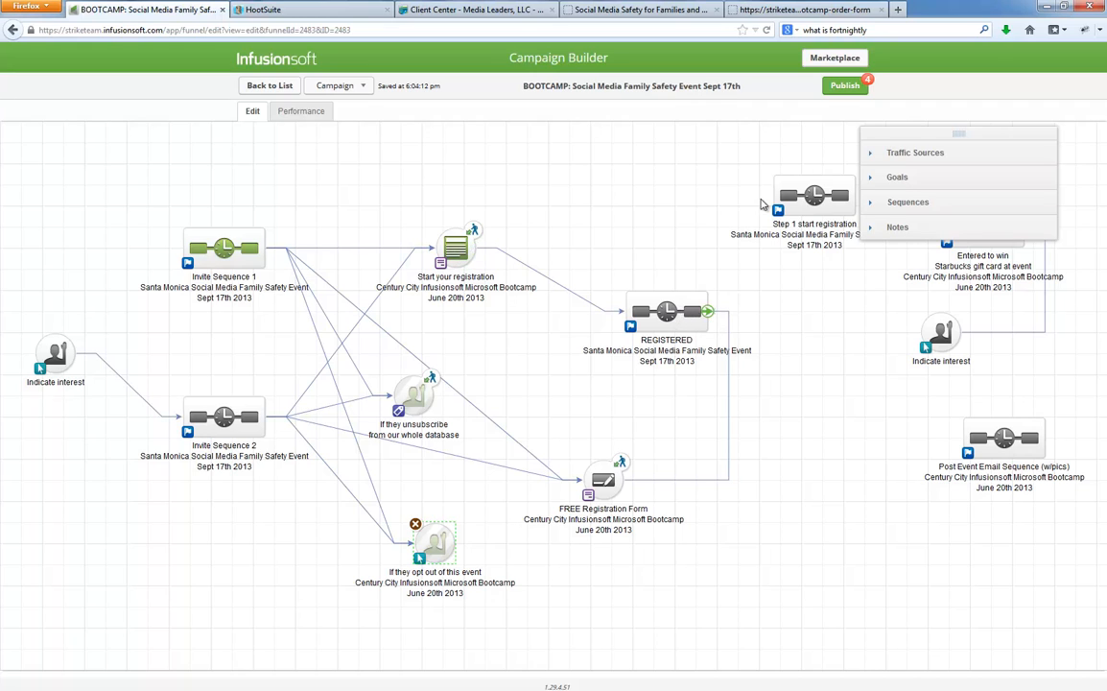
left_click(844, 88)
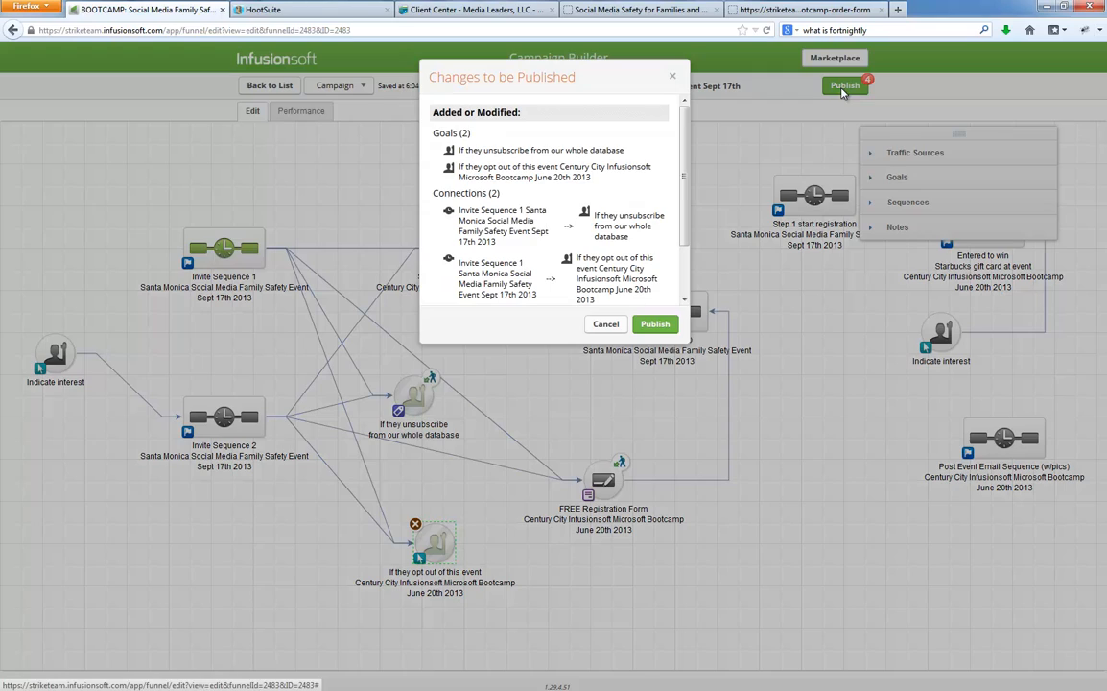
left_click(662, 326)
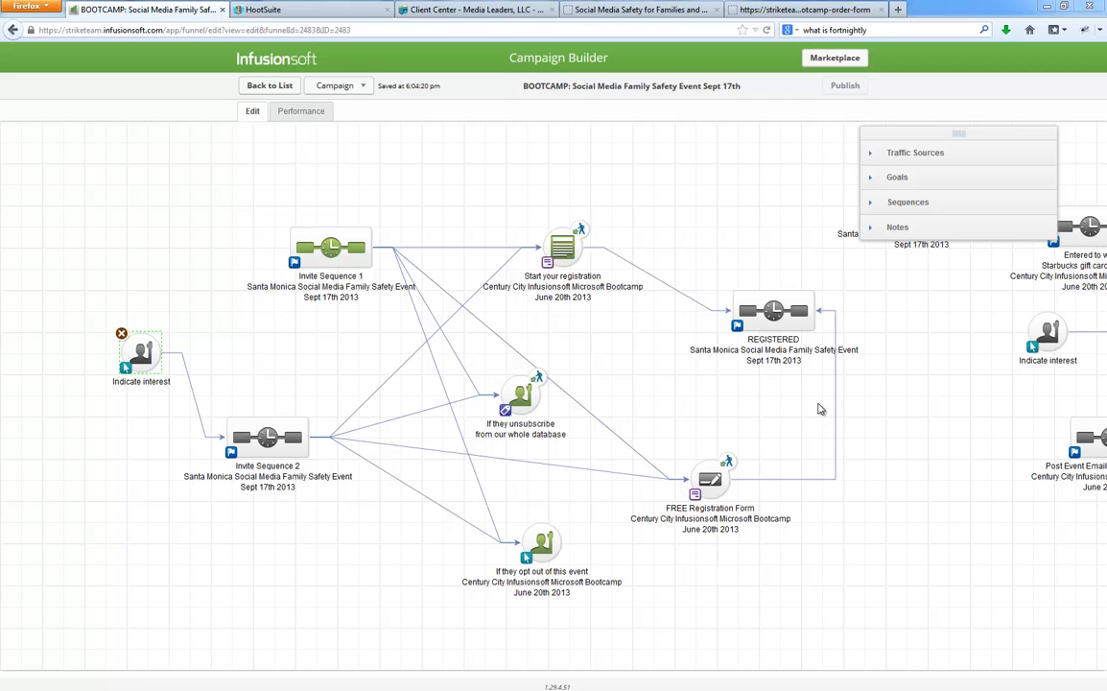
Step: In Invite Sequence 1's Invite 1 email, format the event details block through the Register here links row as Arial 12pt
double_click(323, 246)
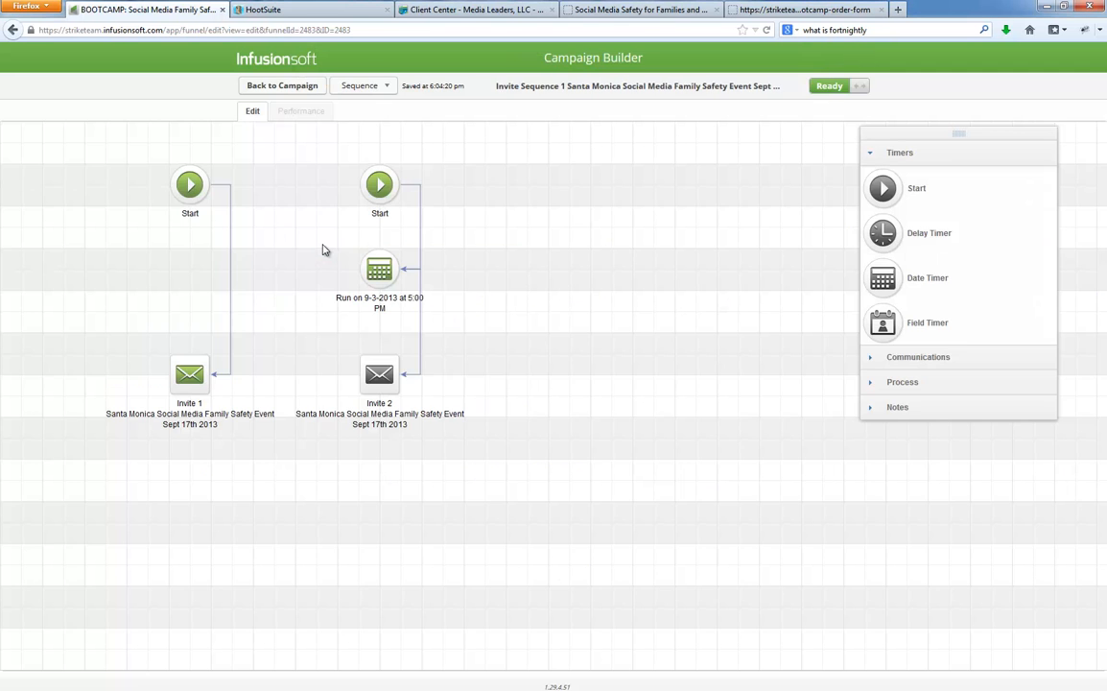
double_click(194, 373)
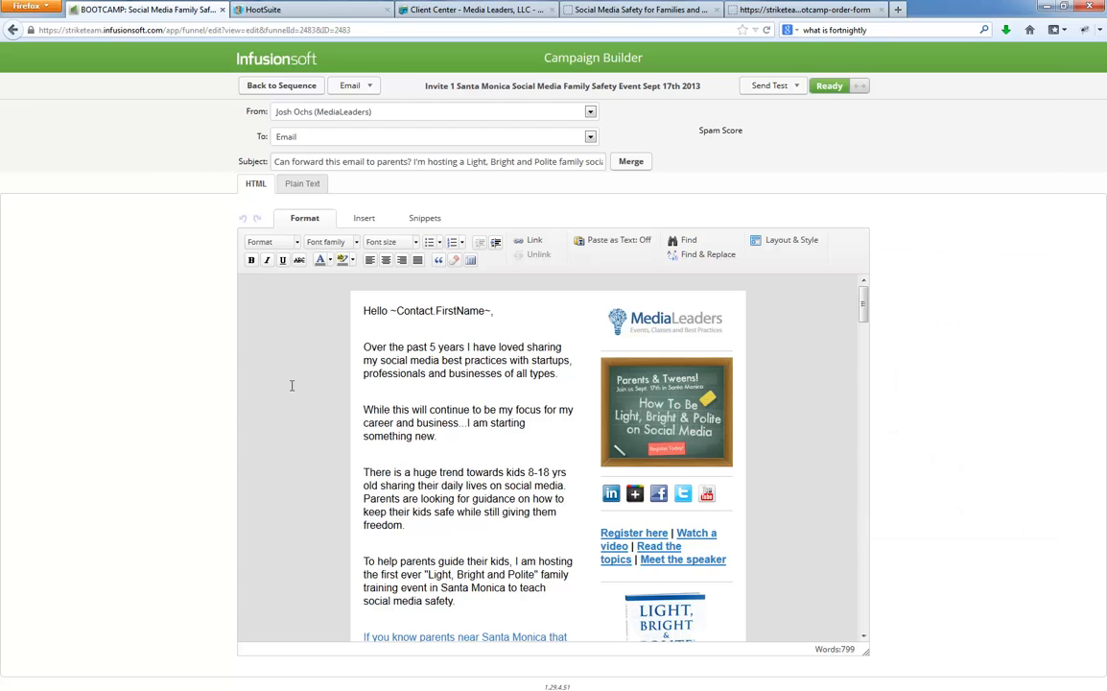
scroll(399, 438, "down", 10)
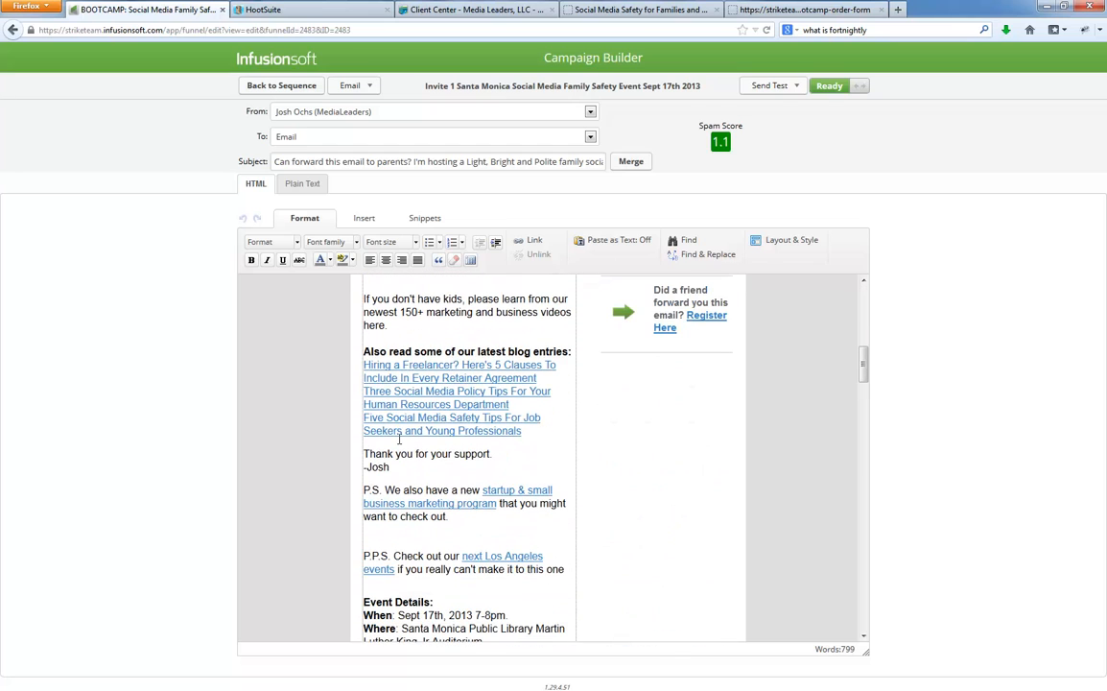
left_click(408, 465)
key("ctrl+a")
left_click(407, 465)
scroll(407, 464, "down", 4)
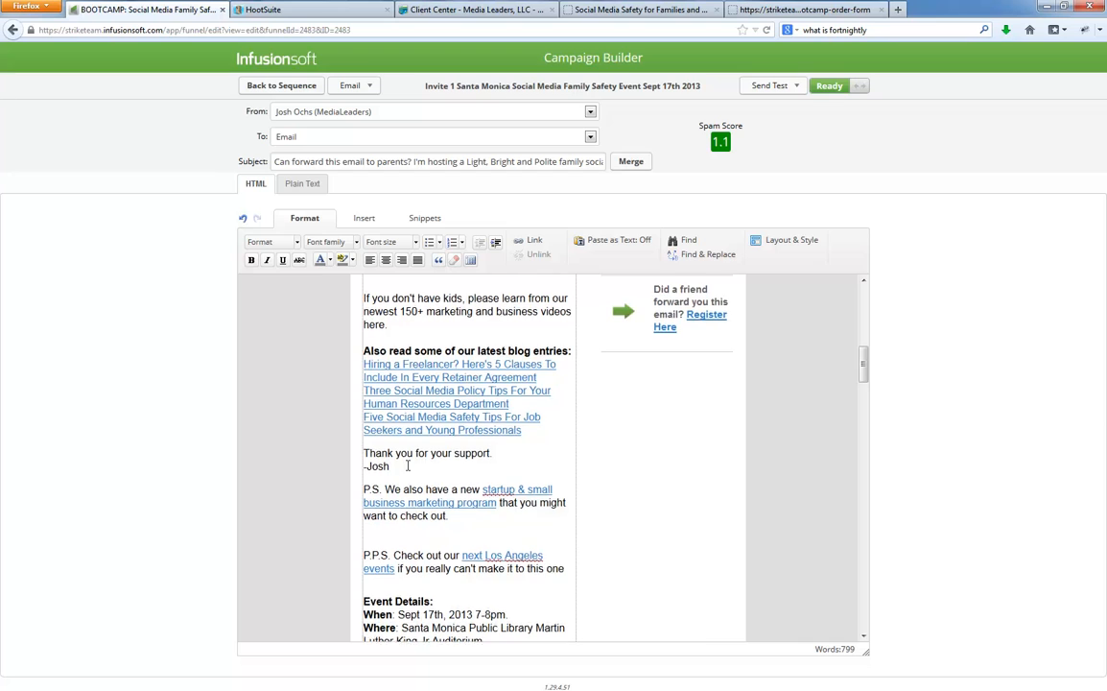
left_click_drag(365, 374, 502, 448)
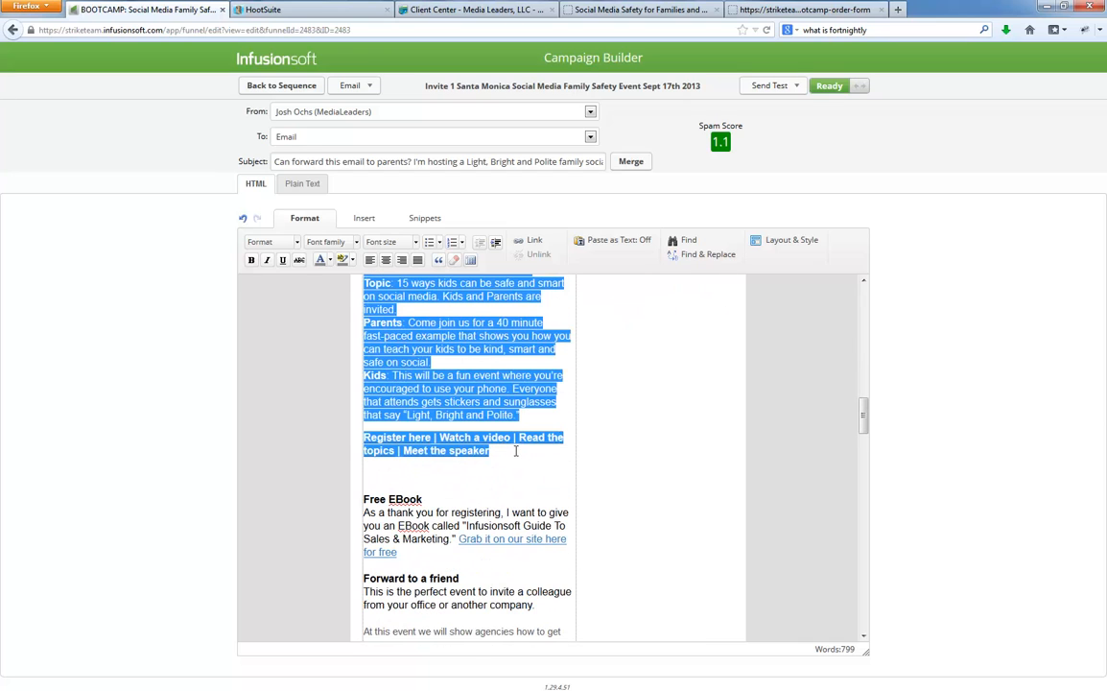
left_click(328, 242)
left_click(331, 276)
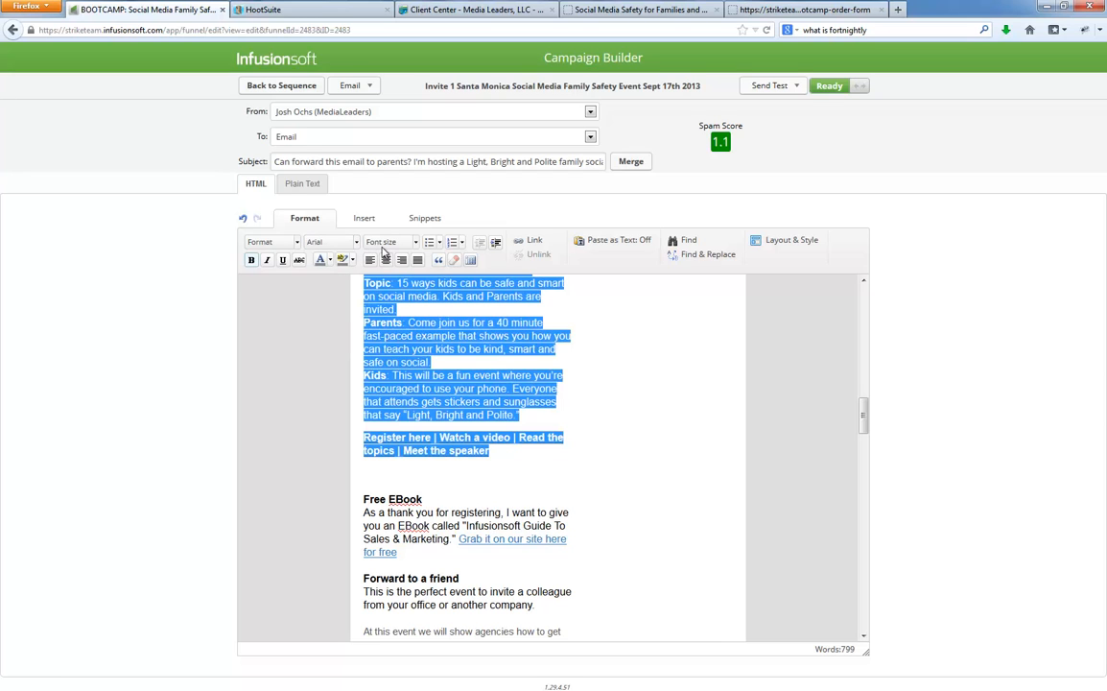
left_click(388, 241)
left_click(386, 306)
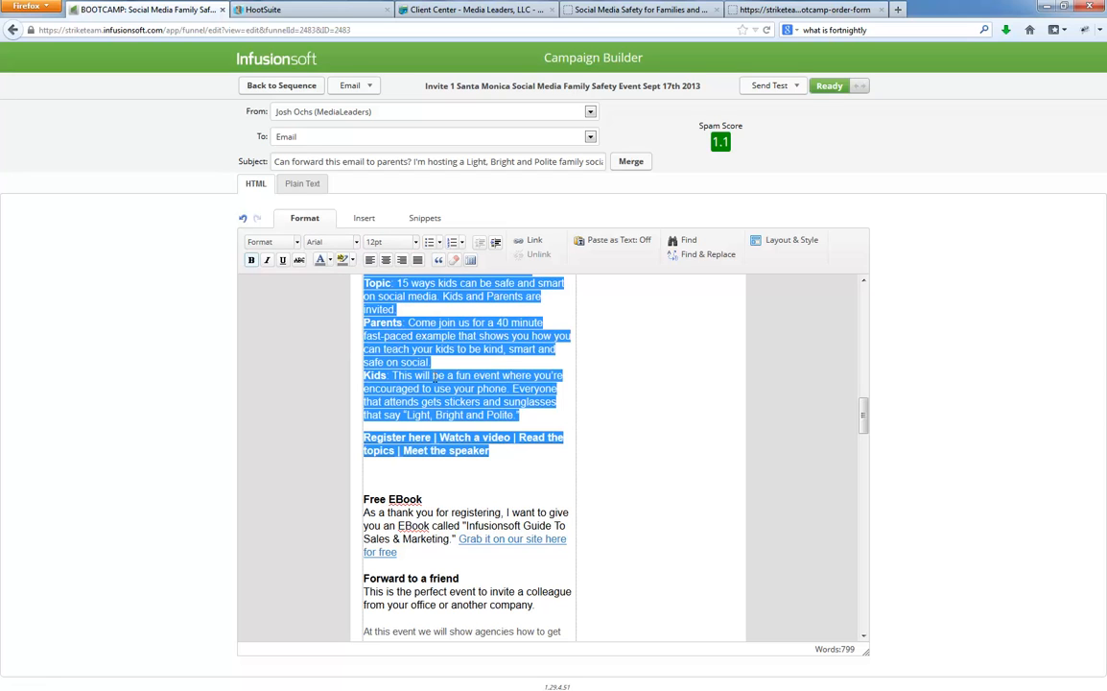
left_click(434, 377)
Step: Set the sidebar's "Register here | Watch a video | Read the topics | Meet the speaker" links to Arial at a smaller font size
scroll(434, 377, "up", 5)
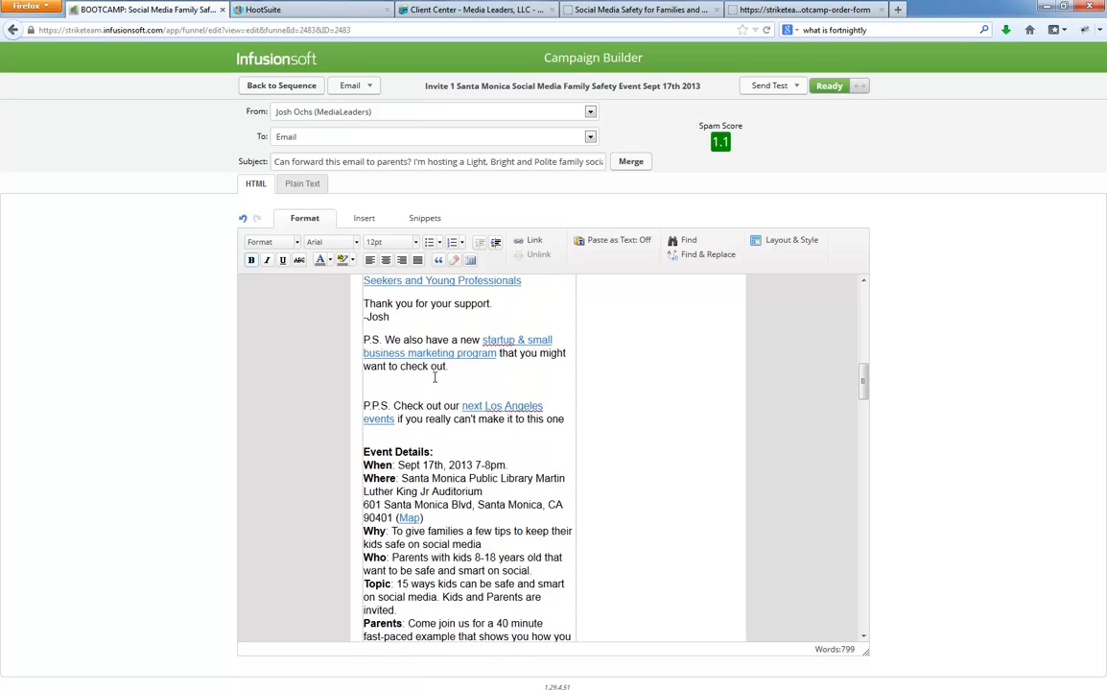
scroll(433, 377, "up", 5)
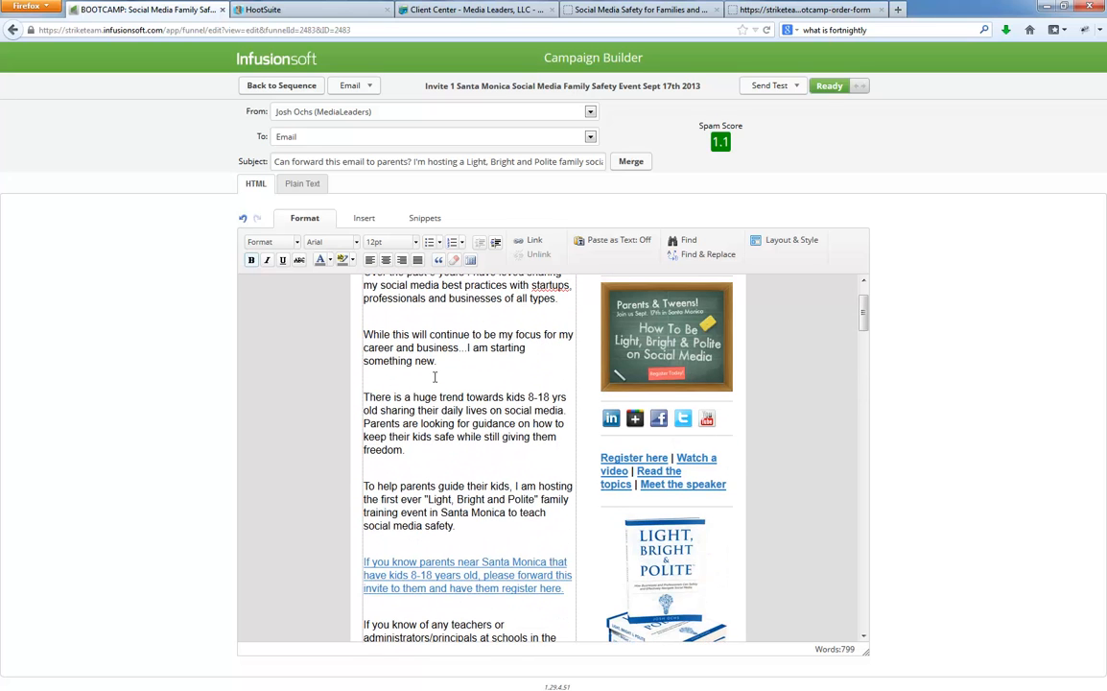
left_click(654, 468)
triple_click(654, 467)
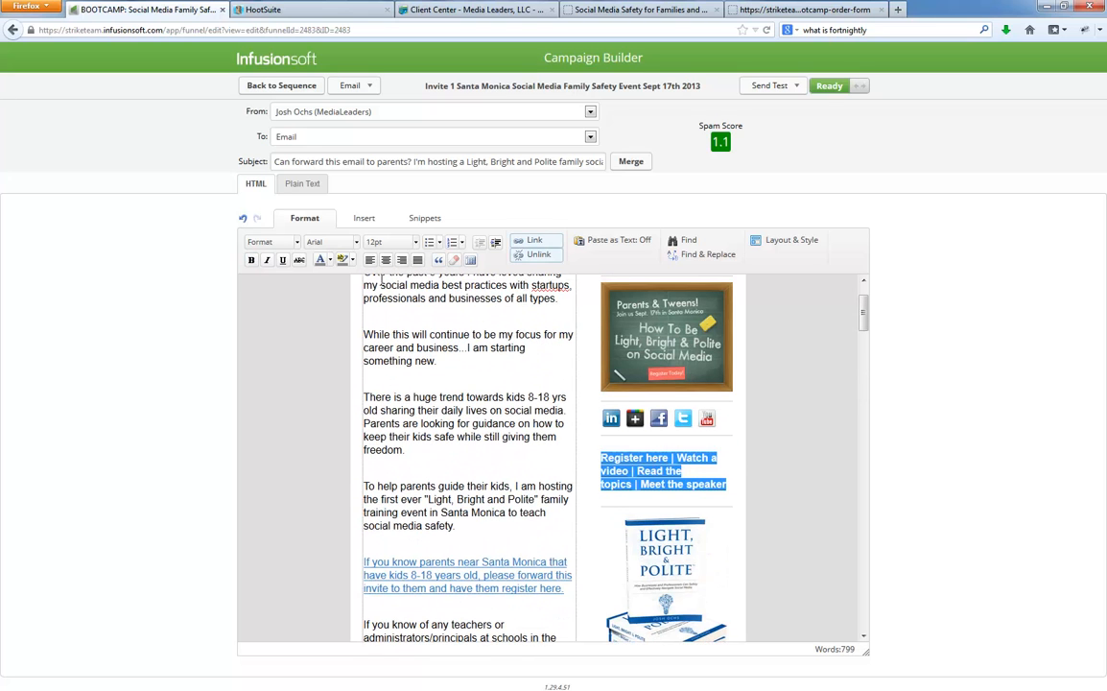
left_click(326, 242)
left_click(319, 273)
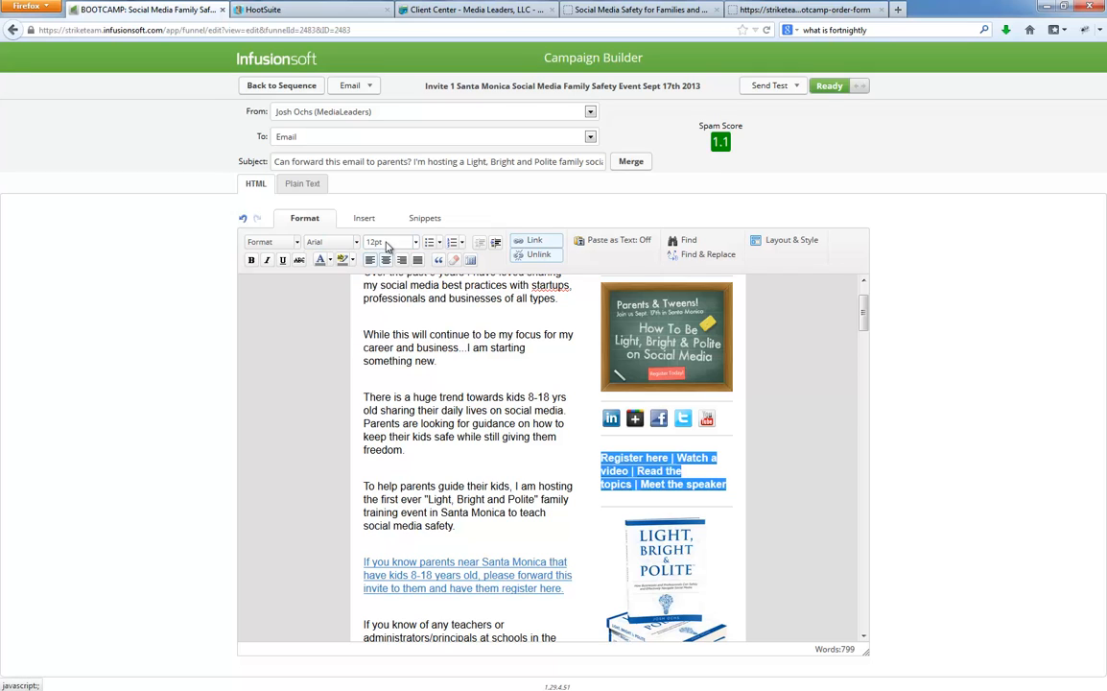
left_click(403, 242)
left_click(383, 308)
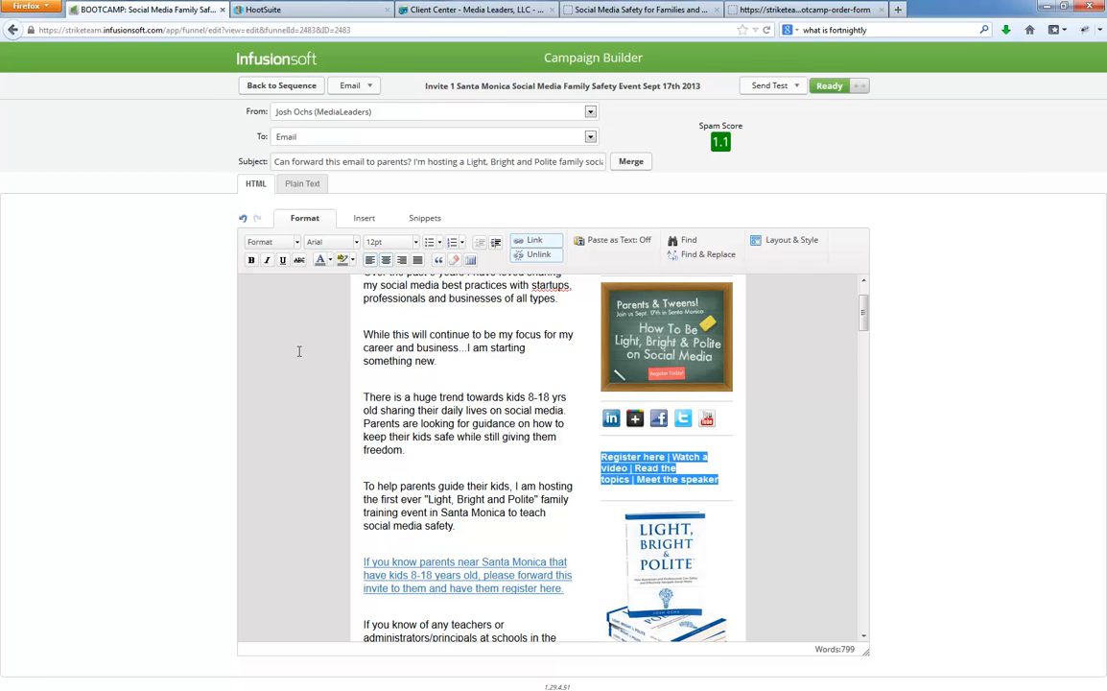
left_click(726, 477)
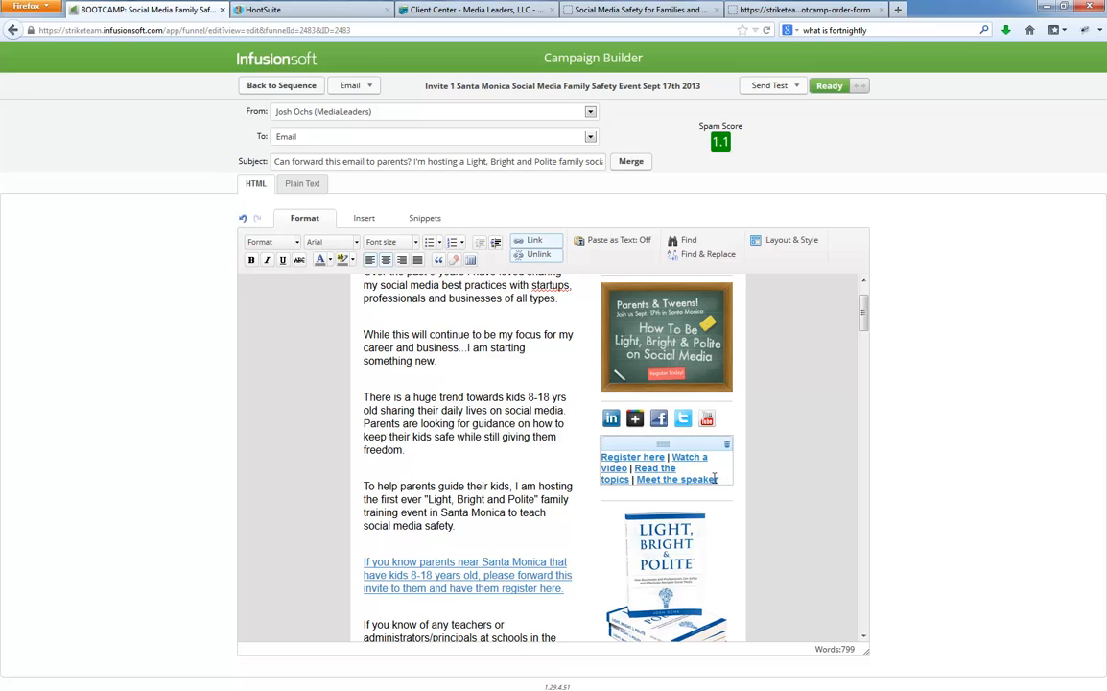
left_click(673, 464)
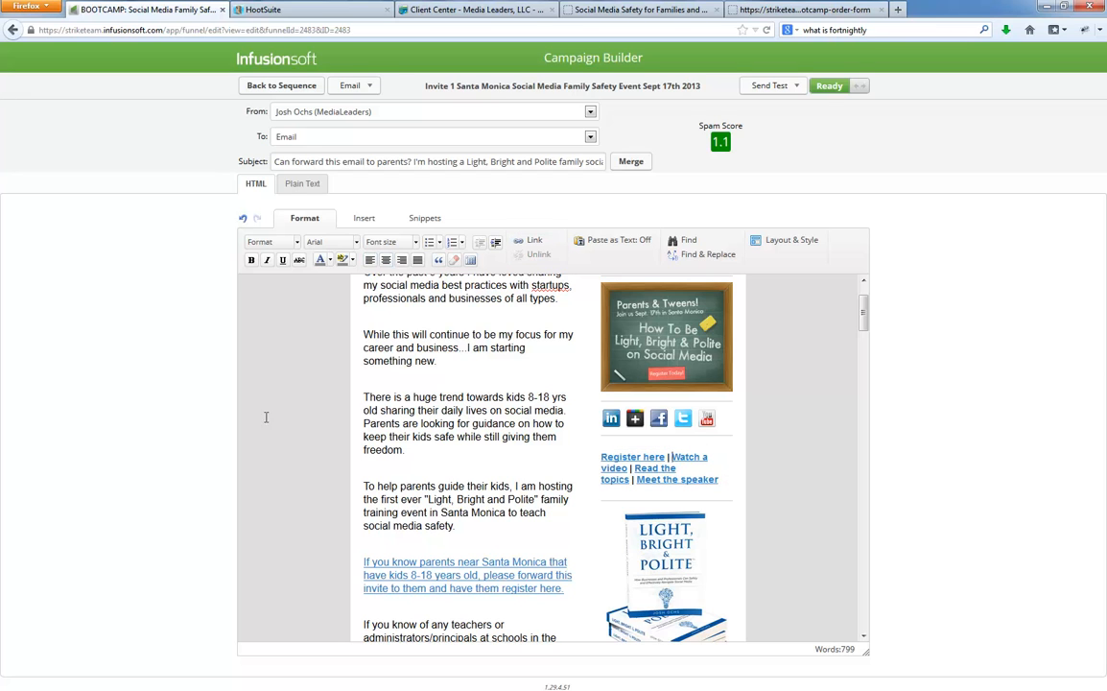
Step: Delete the old bootcamp text between the "Forward to a friend" invitation and "Reply to this email", including "What will I learn" and its Event Details
scroll(290, 416, "down", 15)
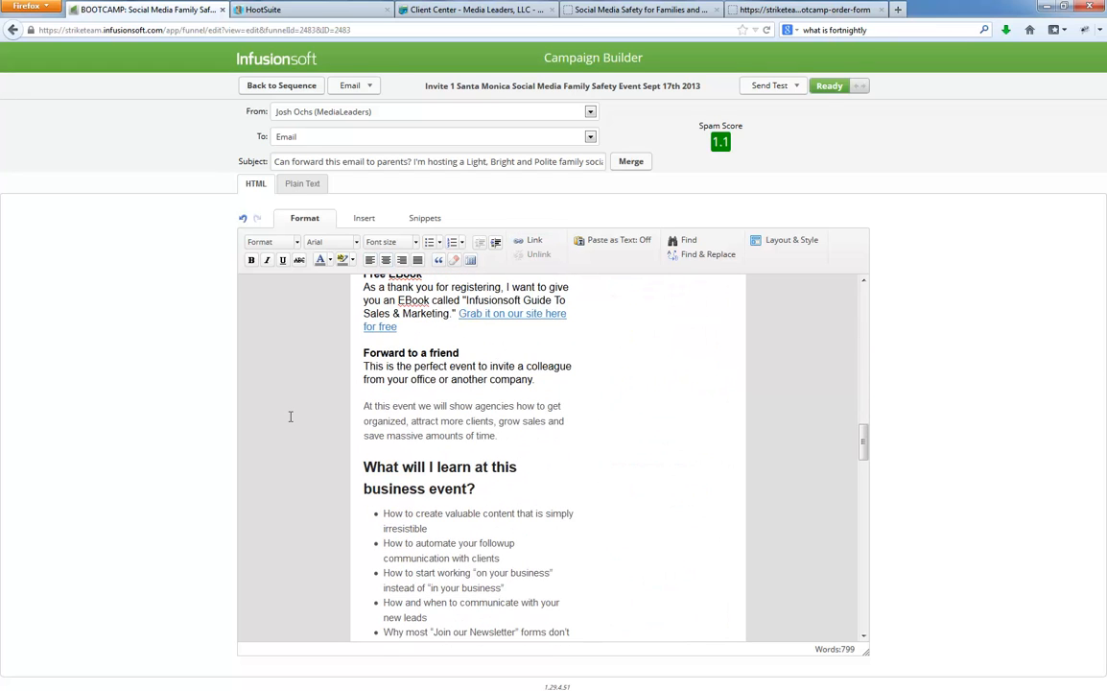
scroll(291, 415, "down", 3)
scroll(291, 414, "up", 2)
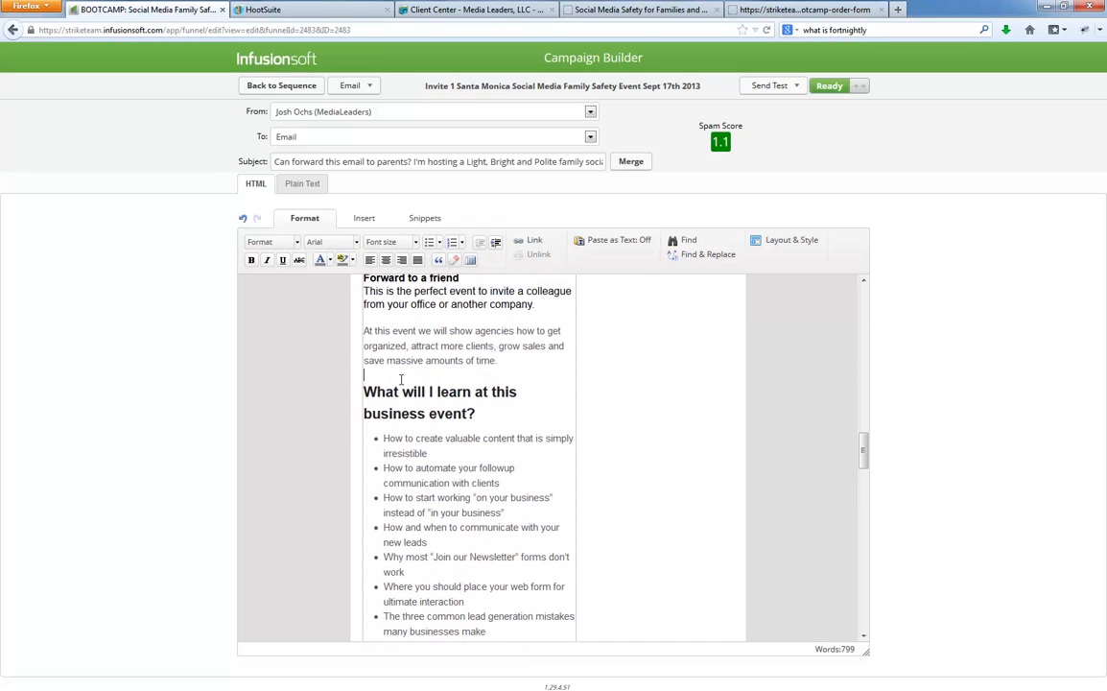
scroll(401, 380, "up", 3)
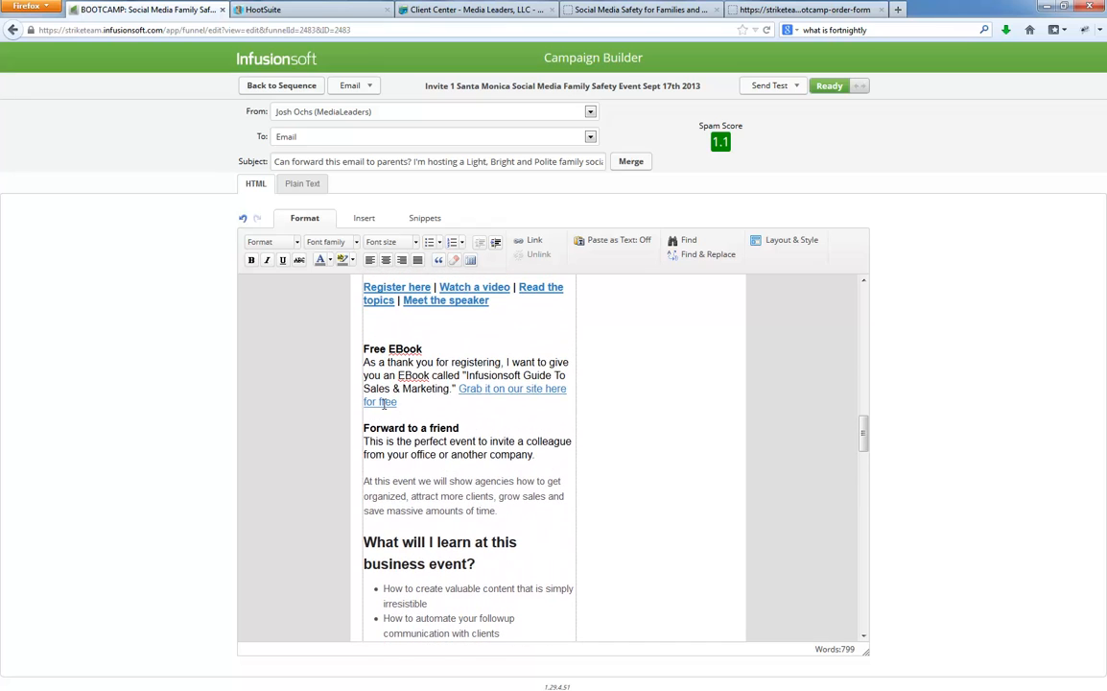
left_click_drag(381, 337, 426, 375)
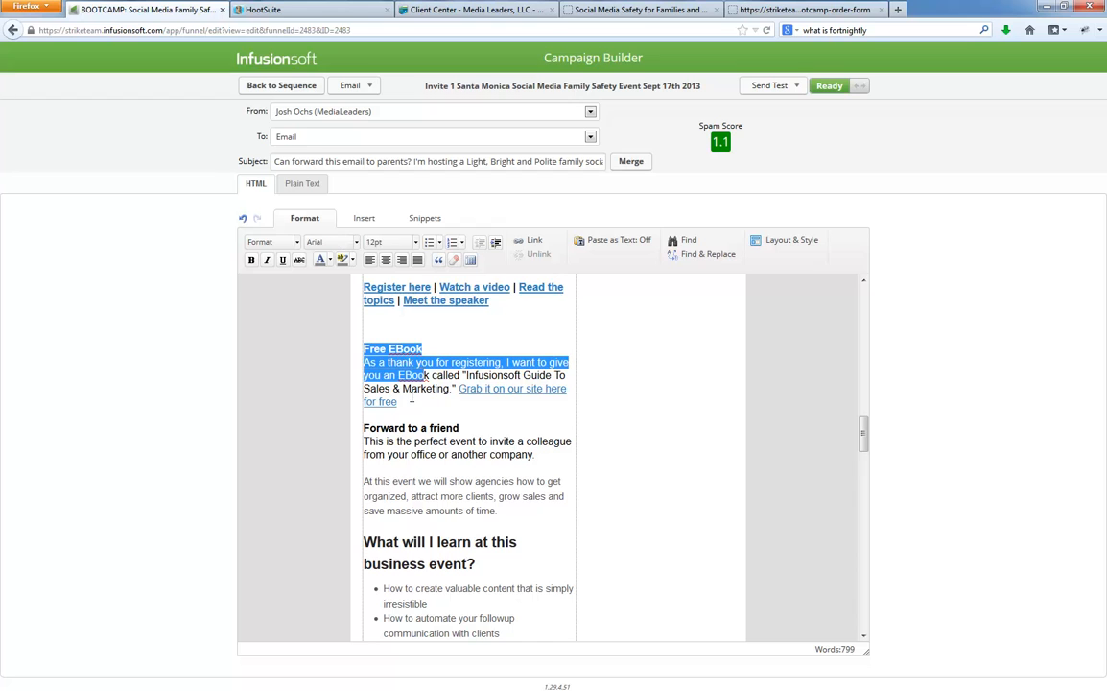
left_click(383, 334)
left_click(384, 418)
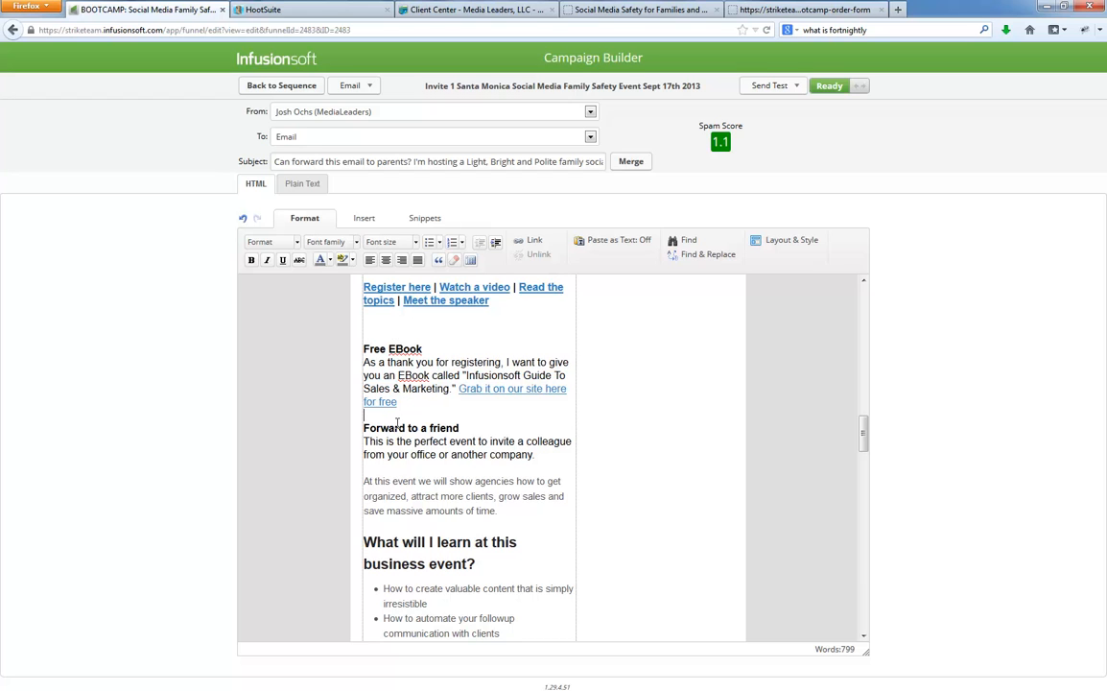
scroll(385, 467, "down", 10)
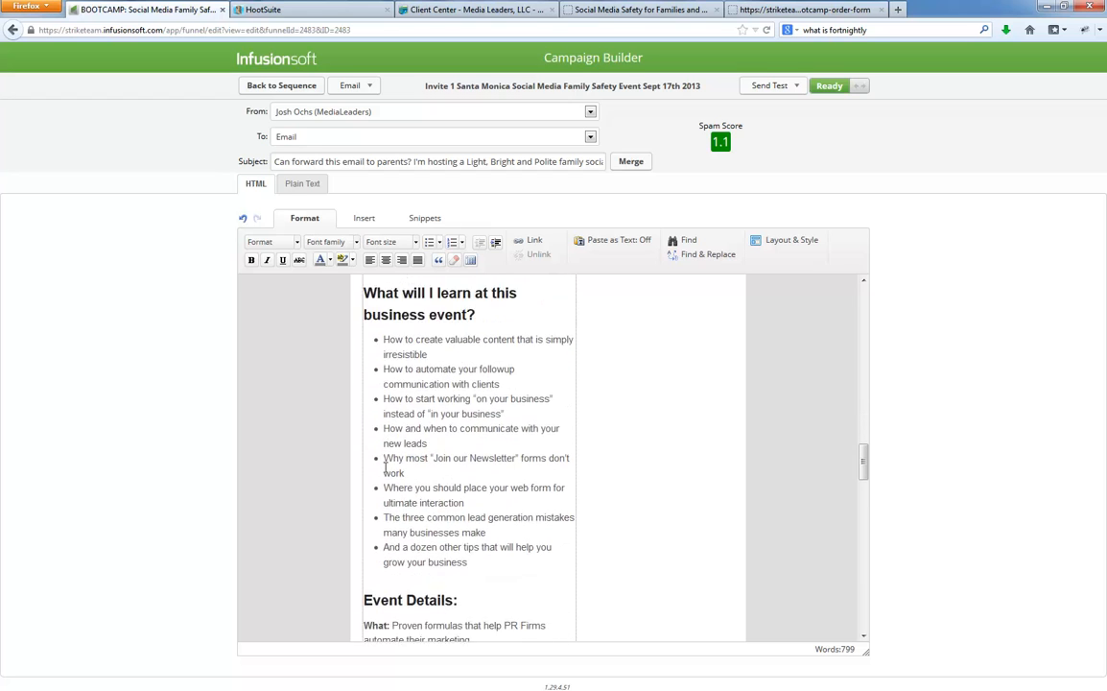
scroll(384, 467, "down", 3)
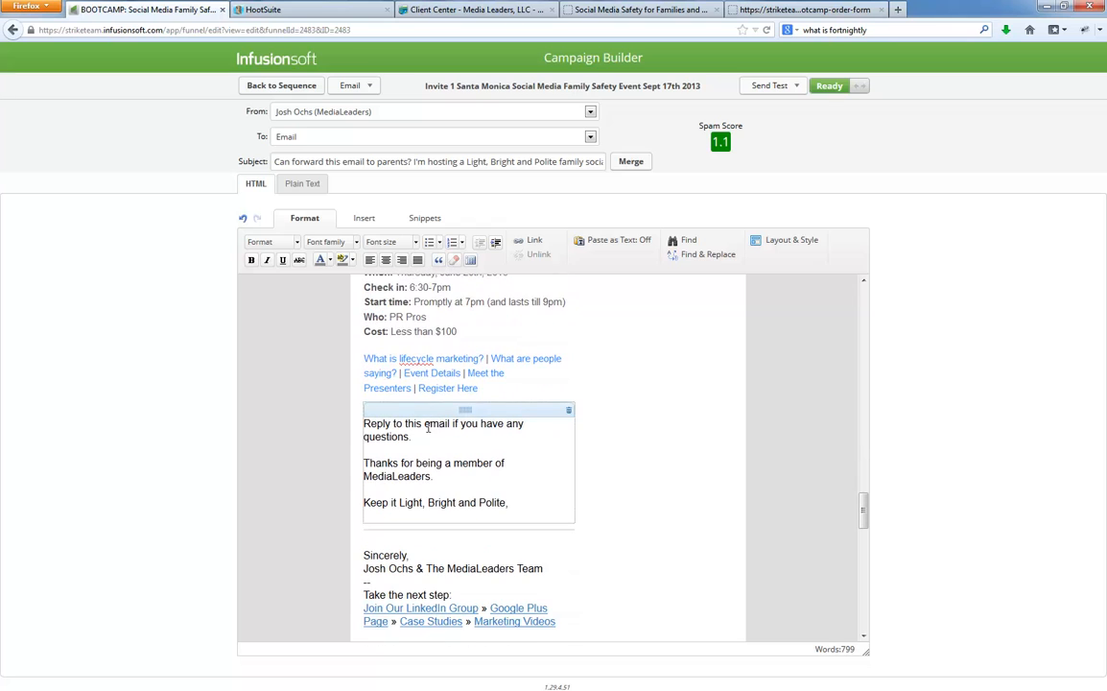
left_click(495, 394, "shift")
key("Delete")
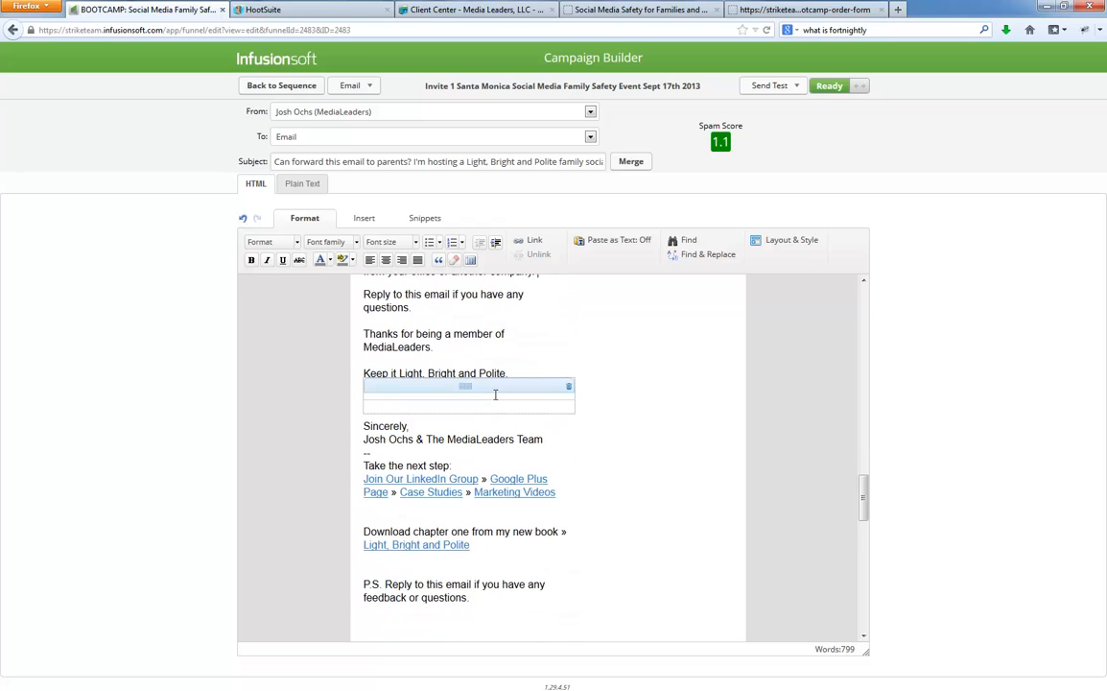
scroll(495, 394, "up", 3)
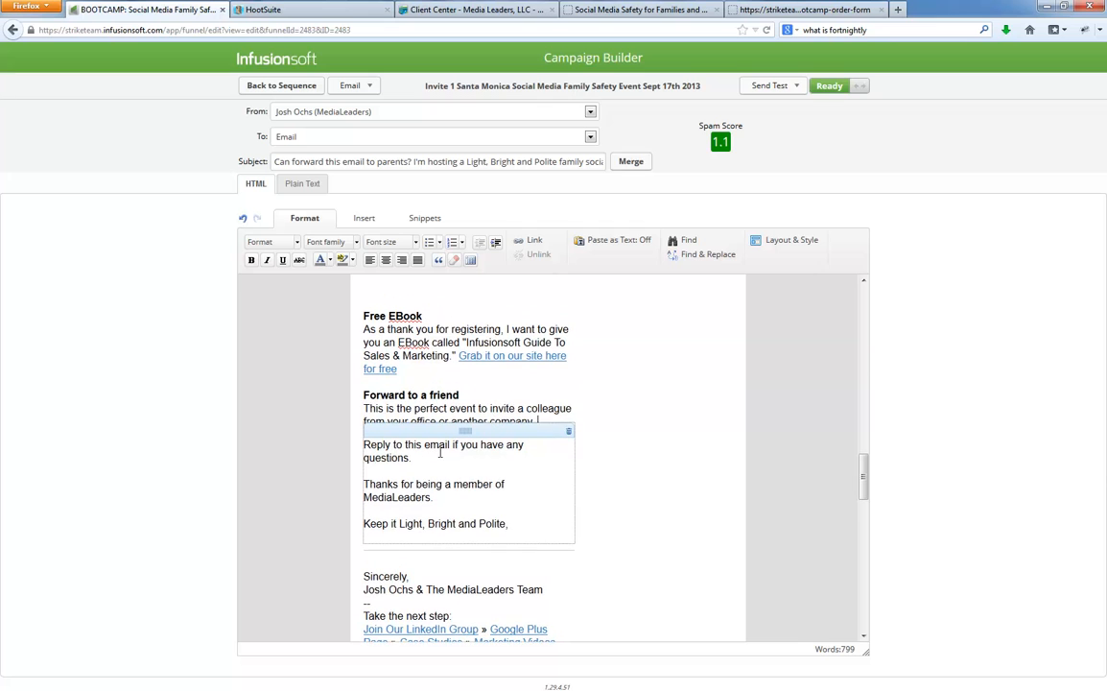
scroll(306, 458, "down", 2)
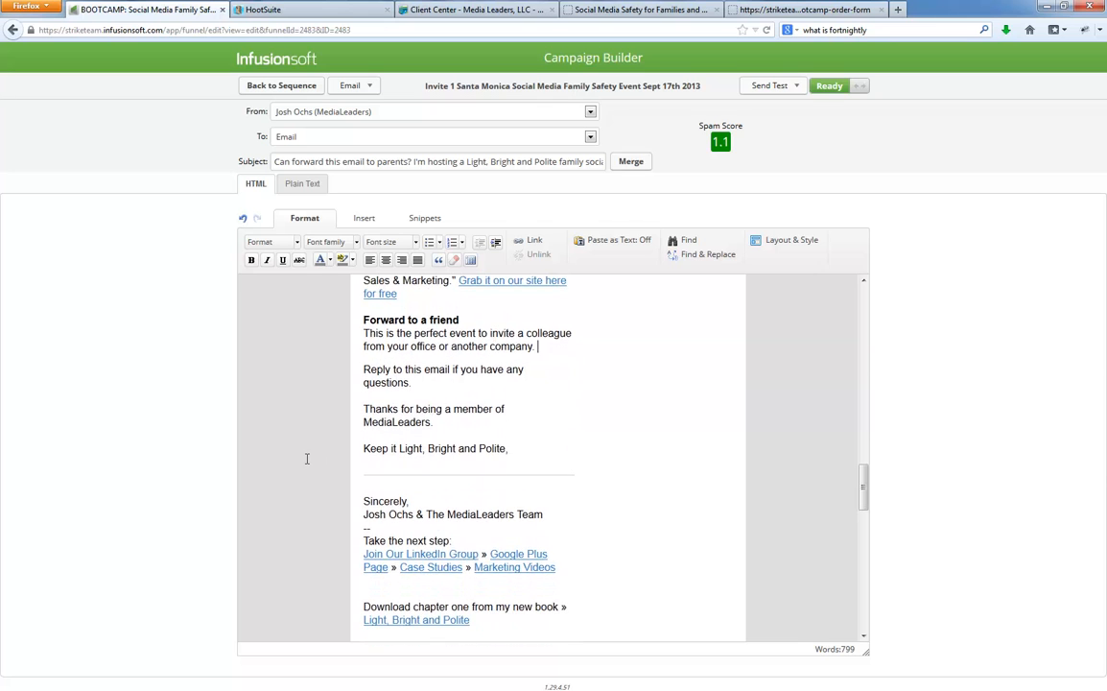
scroll(306, 459, "up", 10)
scroll(307, 459, "up", 1)
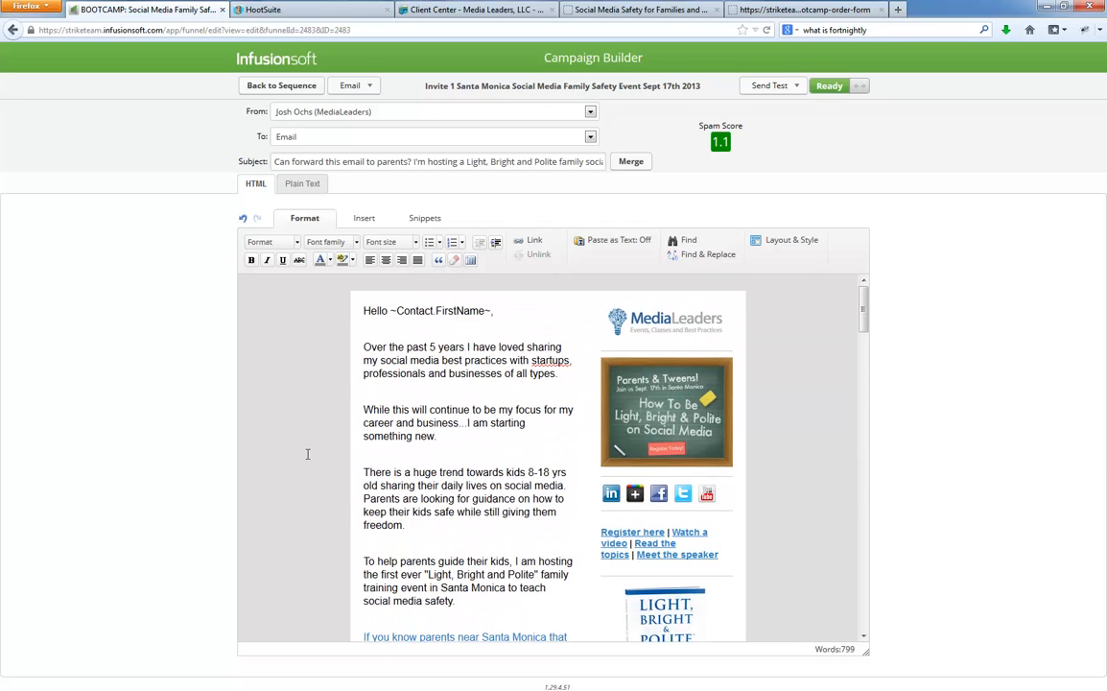
left_click(399, 332)
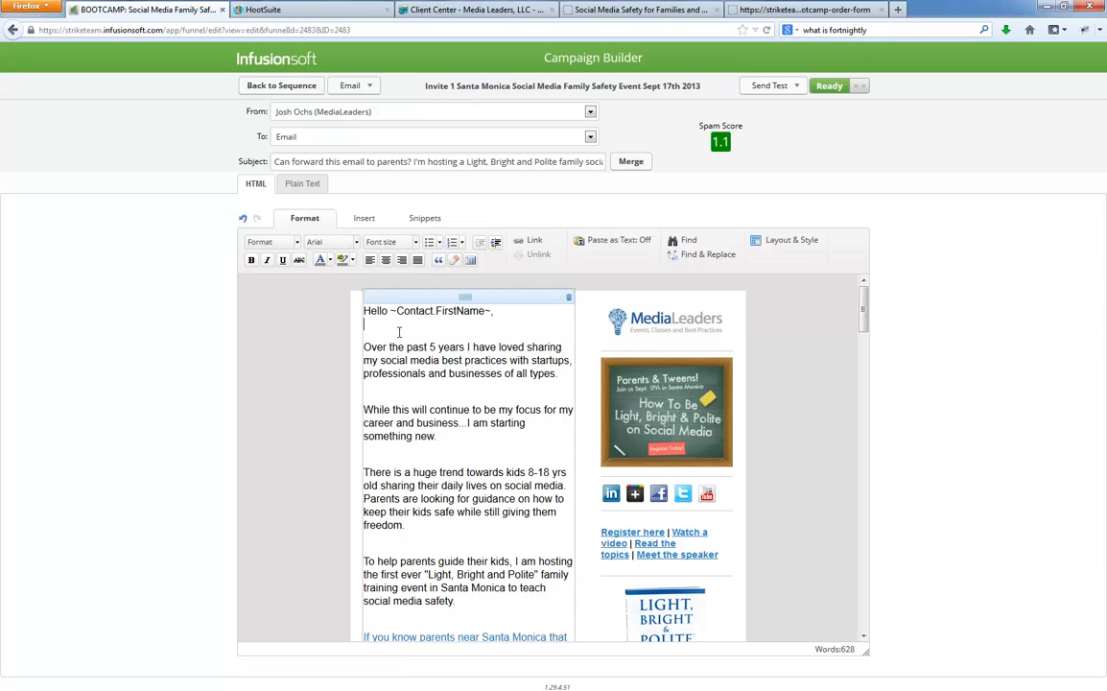
Step: Reduce the gap between the greeting and the opening paragraph of the Invite 1 email to one blank line and return to the sequence
key("BackSpace")
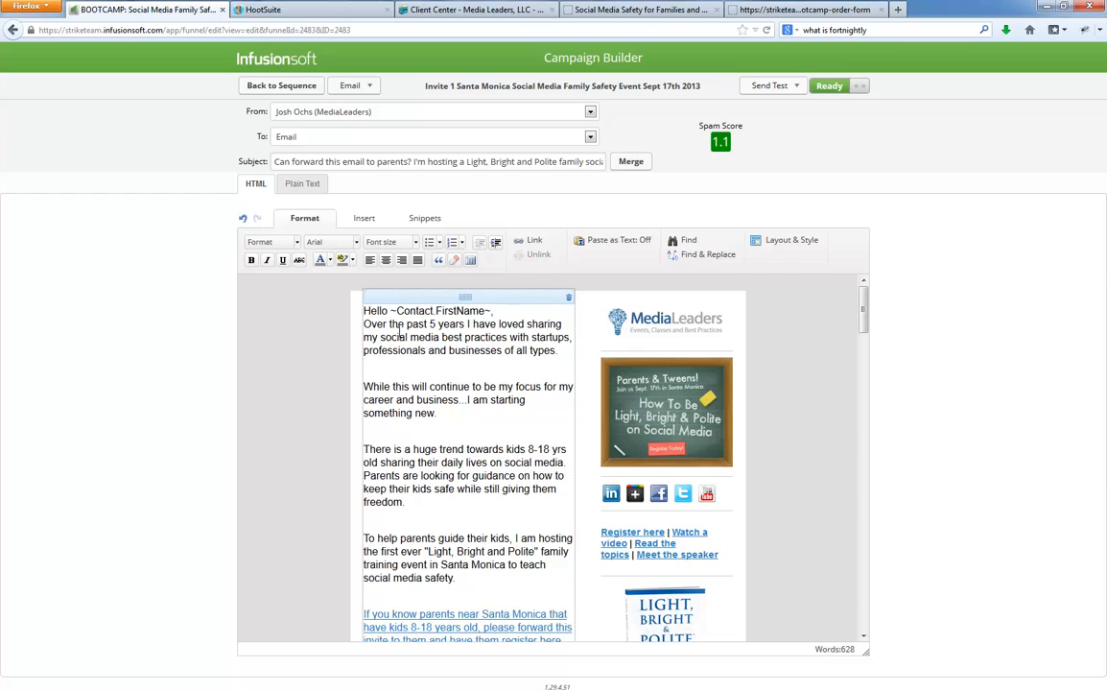
key("Return")
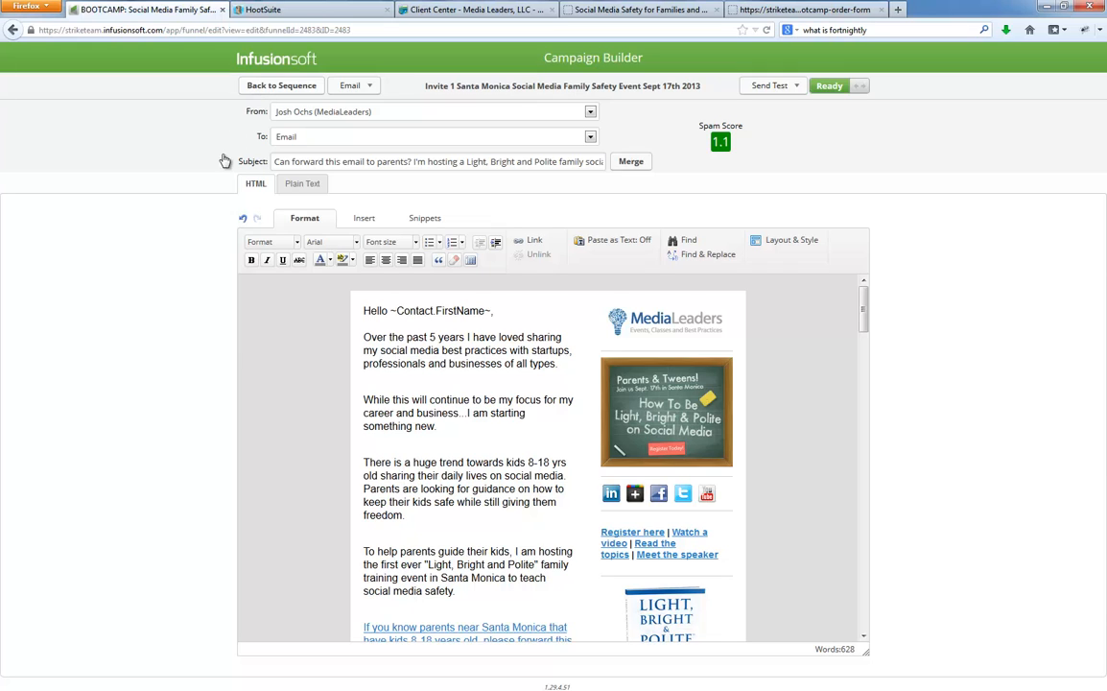
left_click(268, 90)
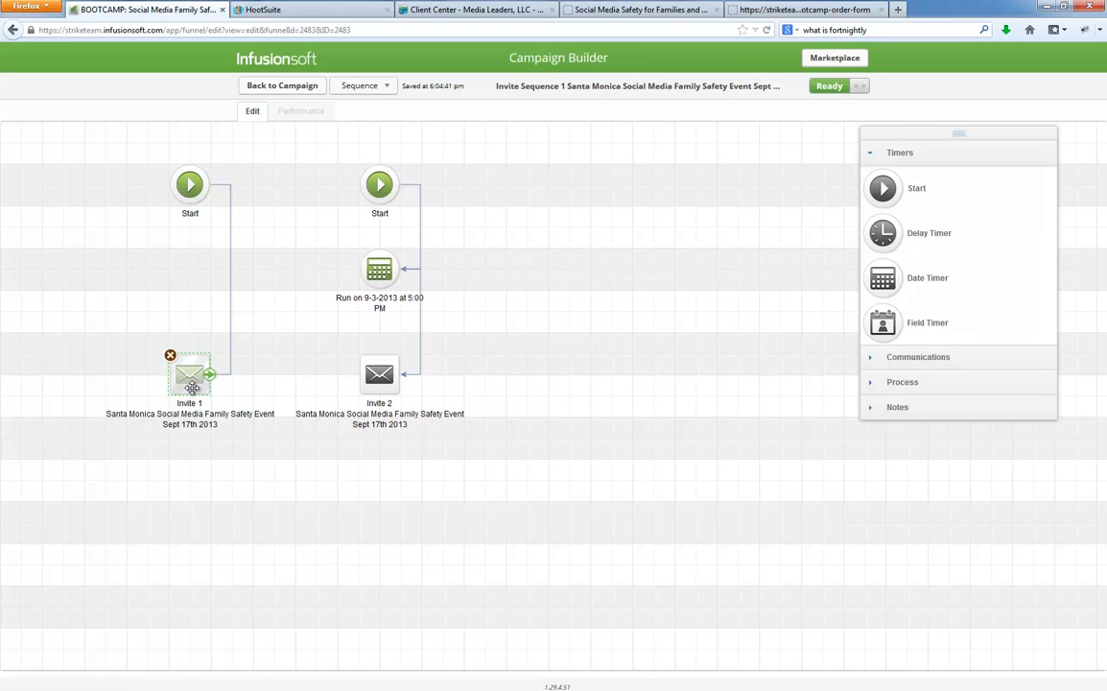
Step: Fill the Invite 2 email by copying Invite 1 from the campaign "BOOTCAMP: Social Media Family Safety Event Sept 17th", and return to the sequence
double_click(376, 379)
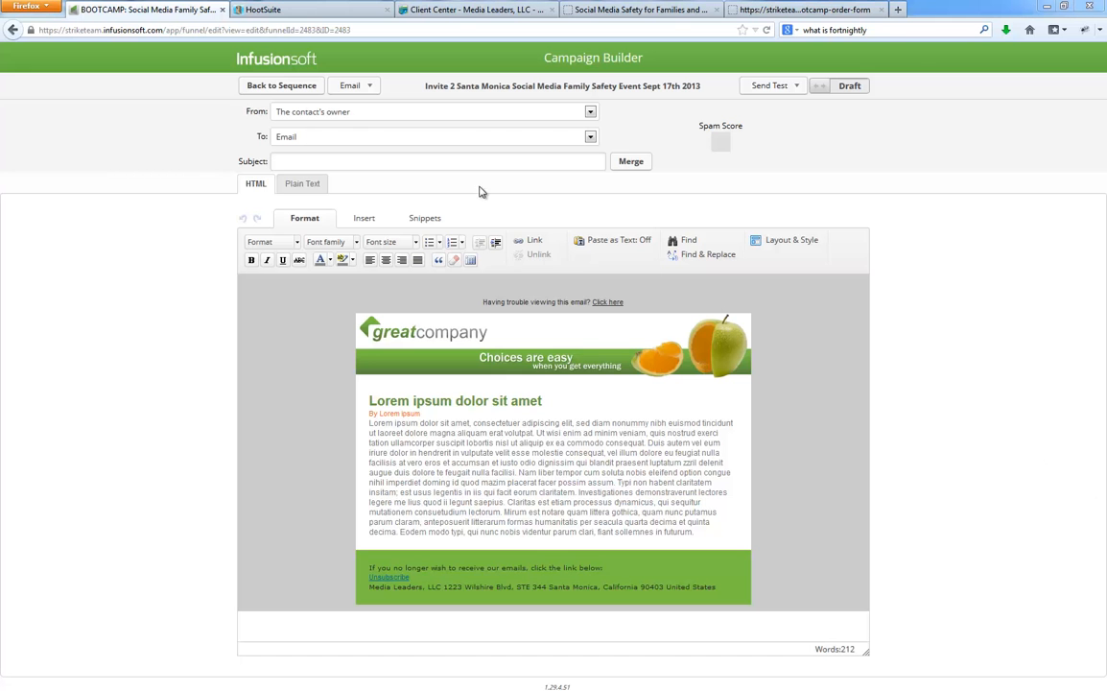
left_click(338, 85)
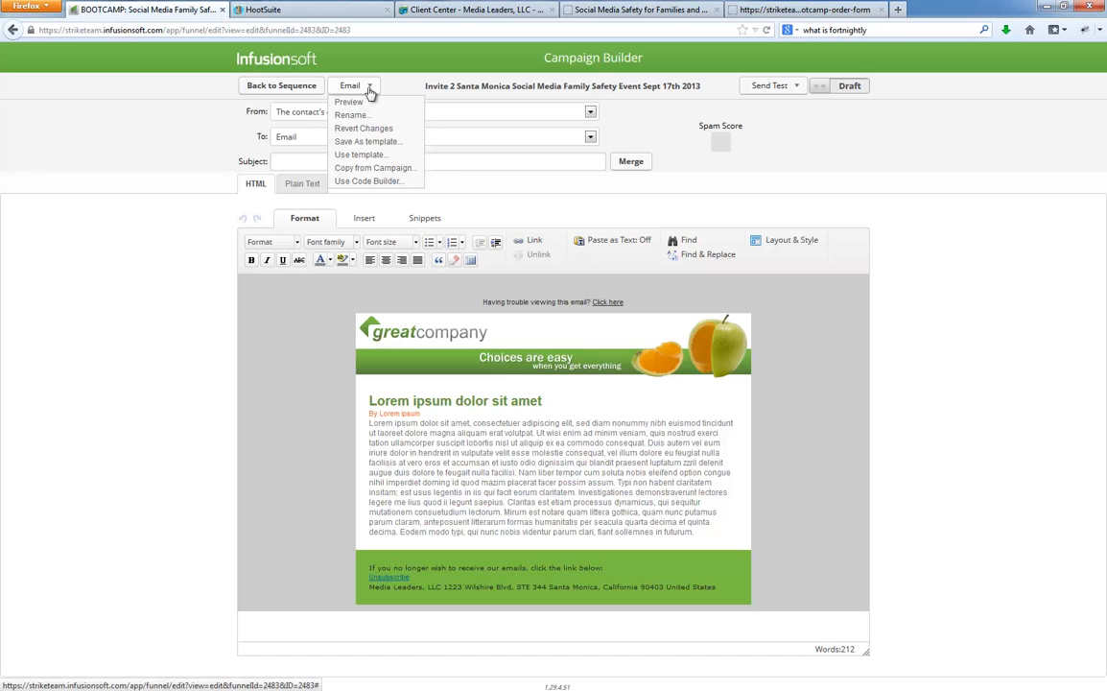
left_click(373, 170)
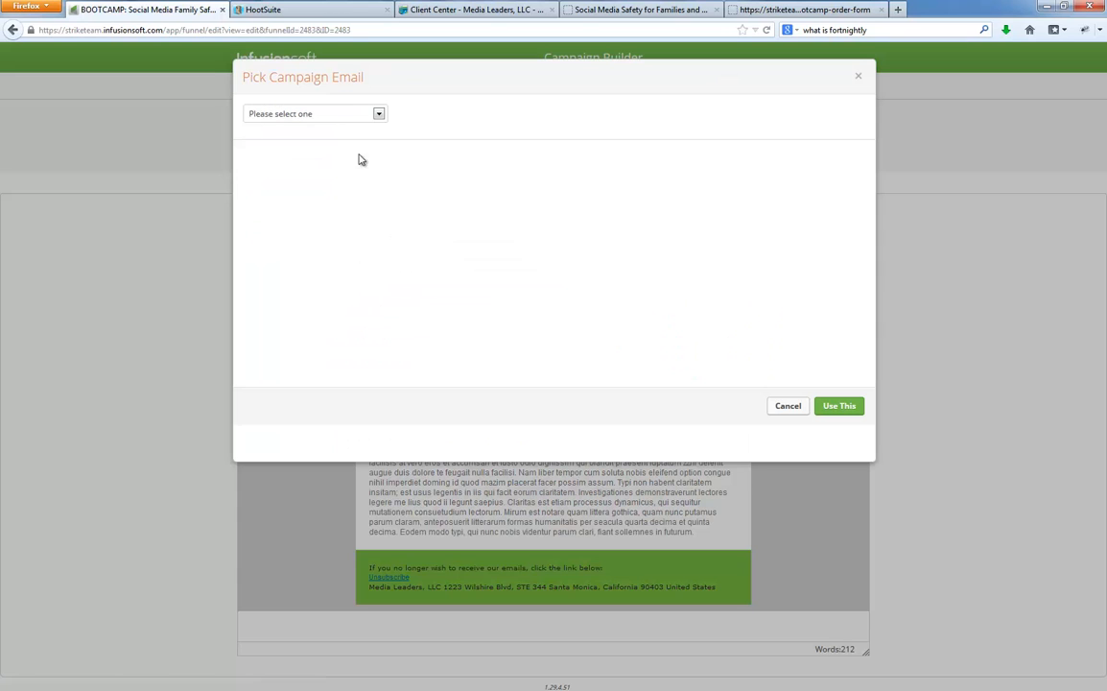
left_click(299, 112)
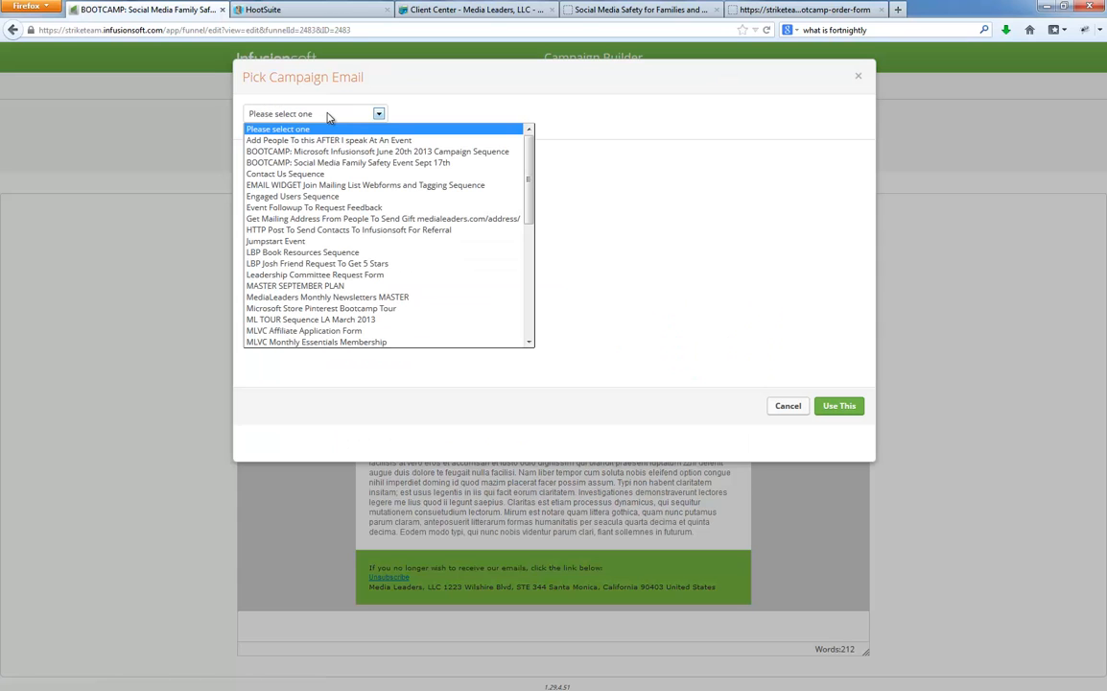
left_click(331, 163)
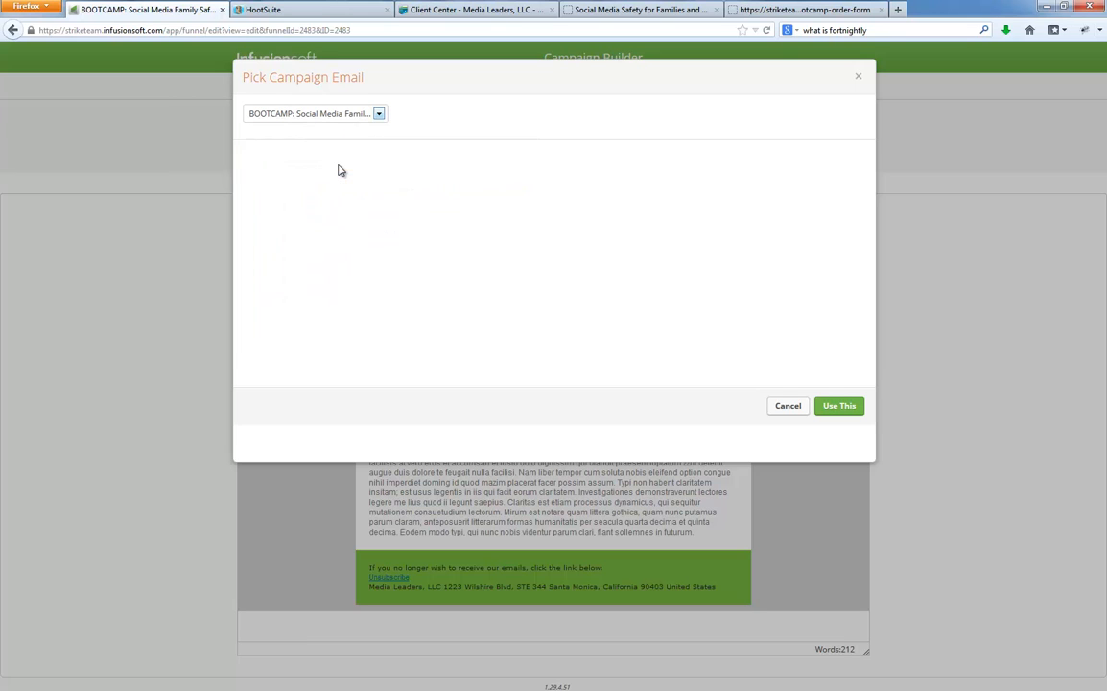
left_click(317, 138)
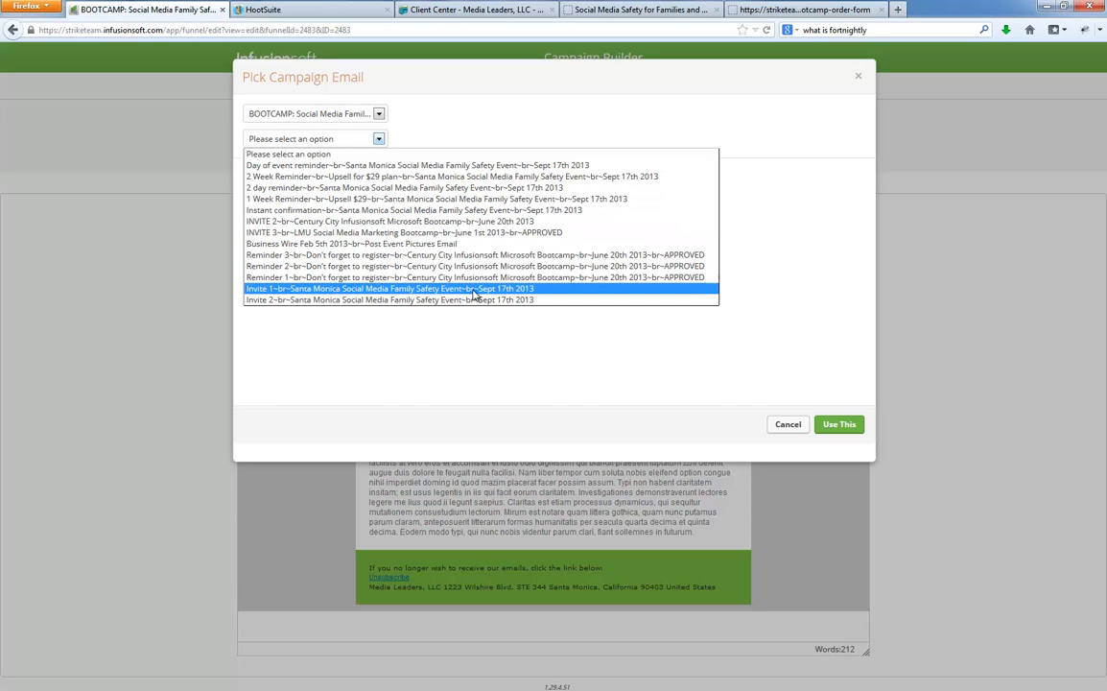
left_click(515, 290)
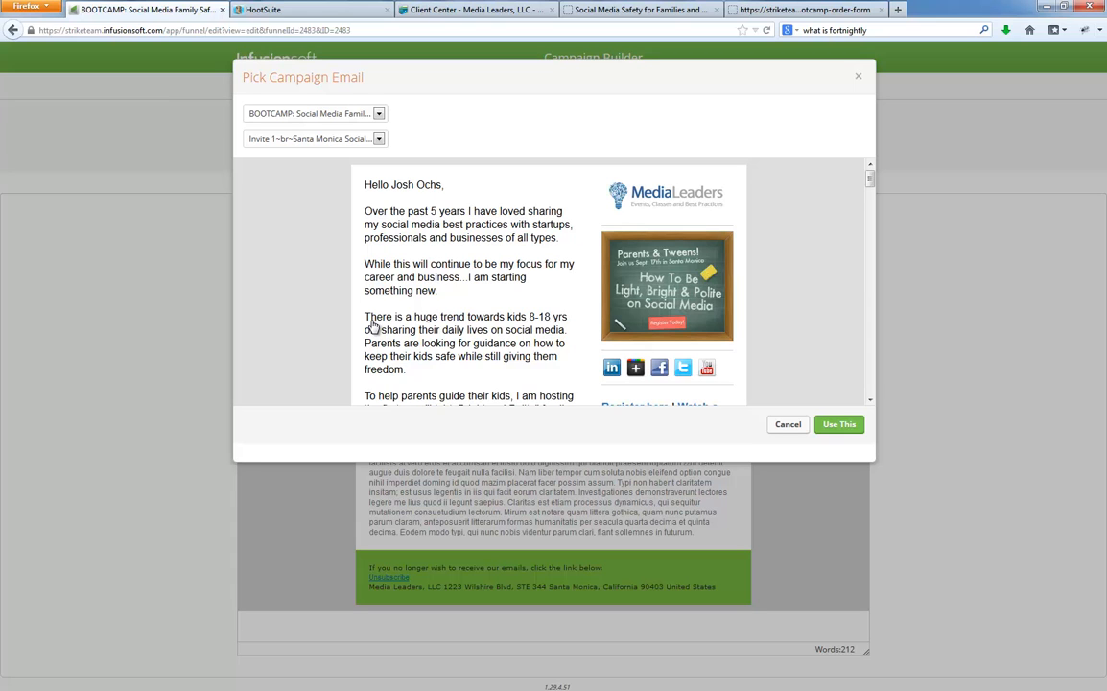
left_click(831, 424)
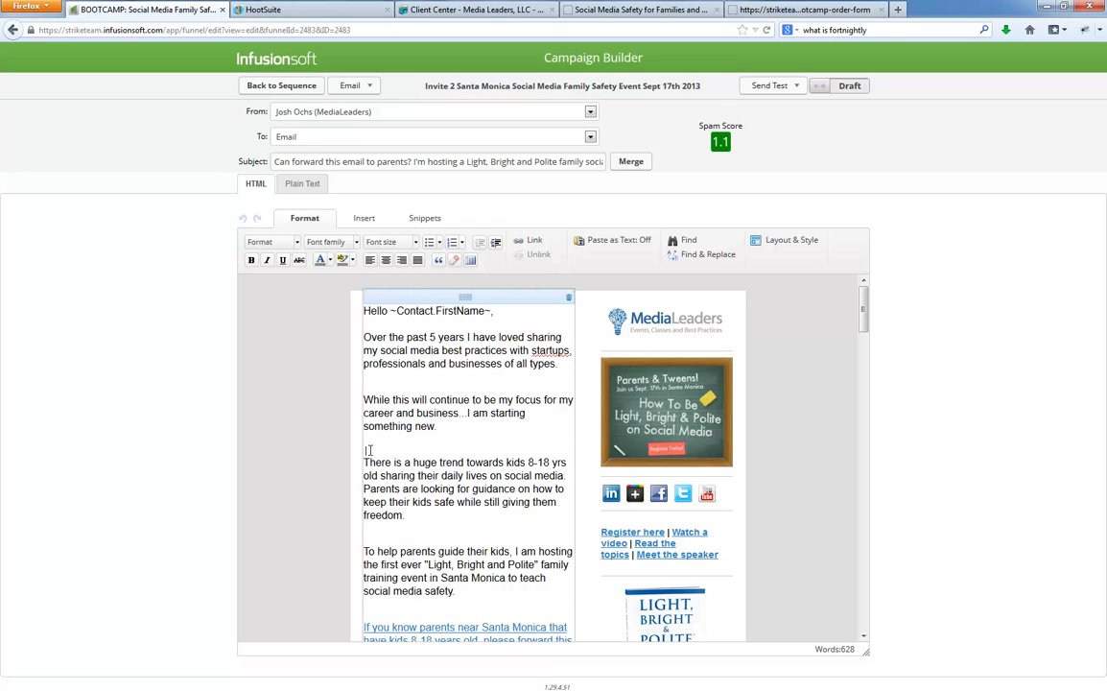
left_click(251, 83)
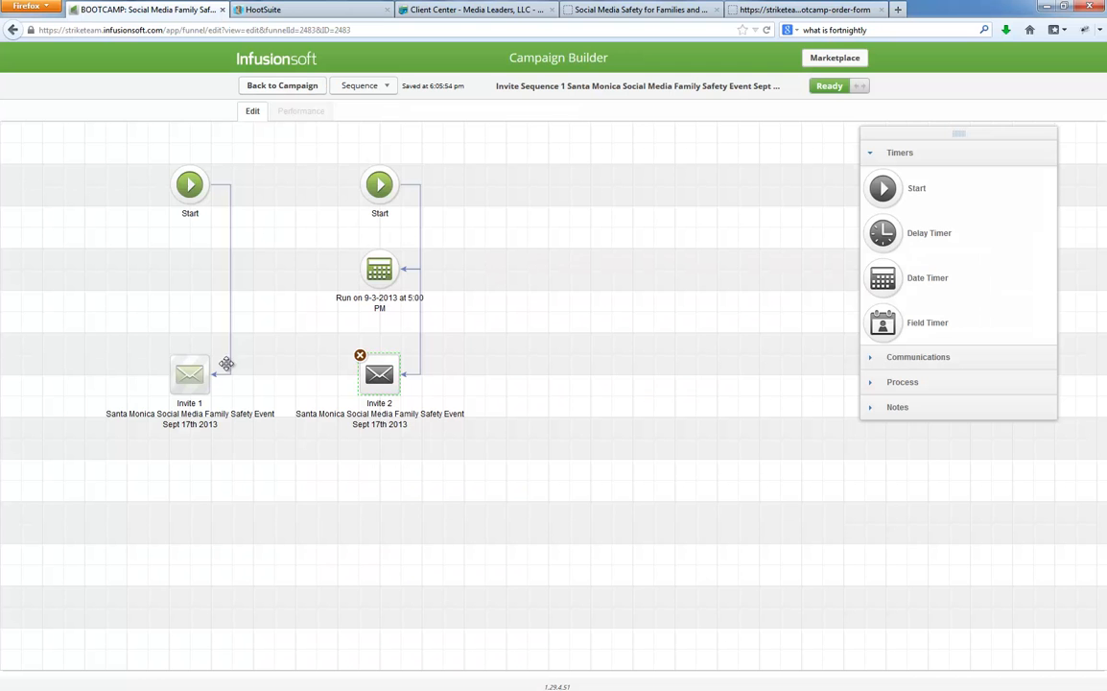
Step: Send a test of the Invite 1 email to the referral partner test contact
double_click(187, 378)
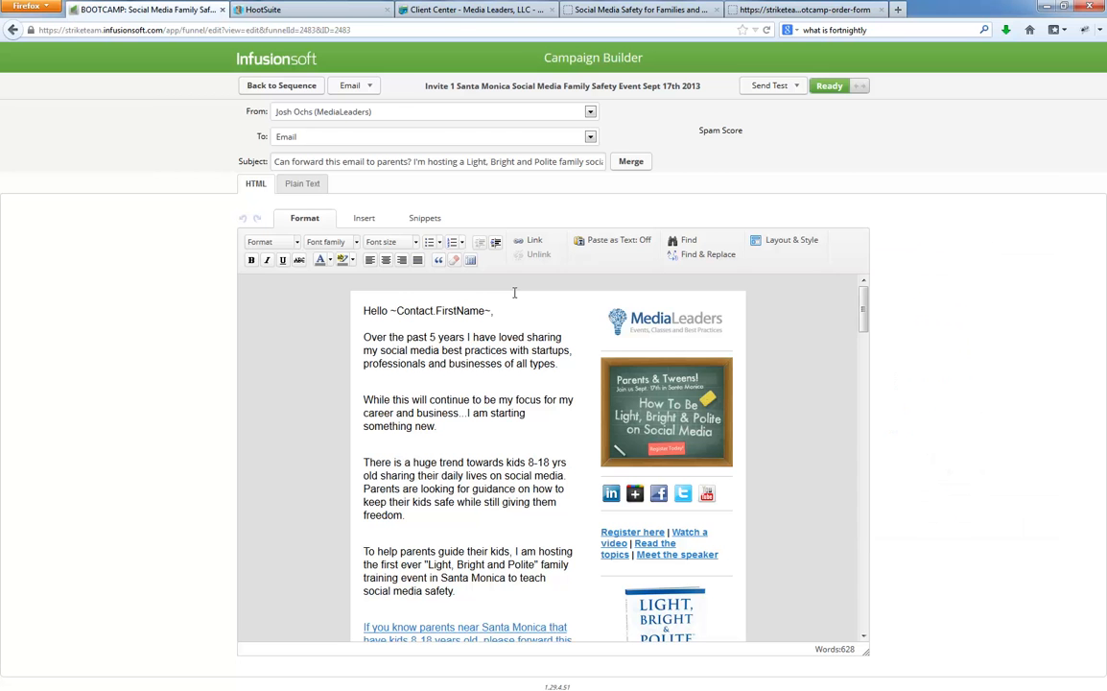
left_click(797, 85)
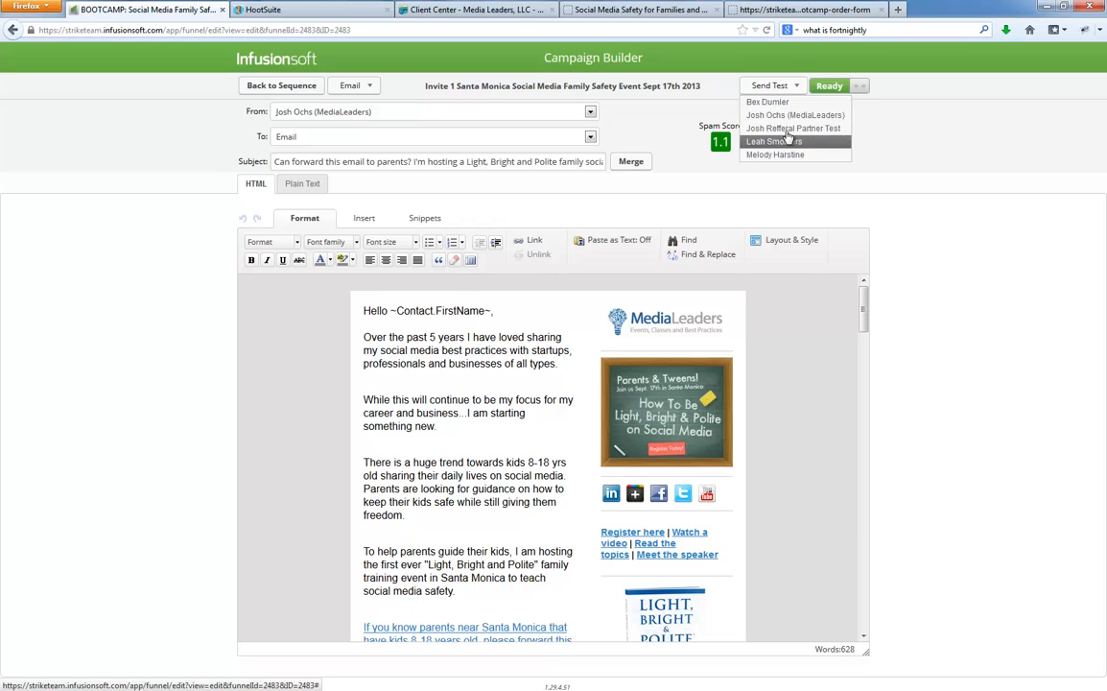
left_click(787, 129)
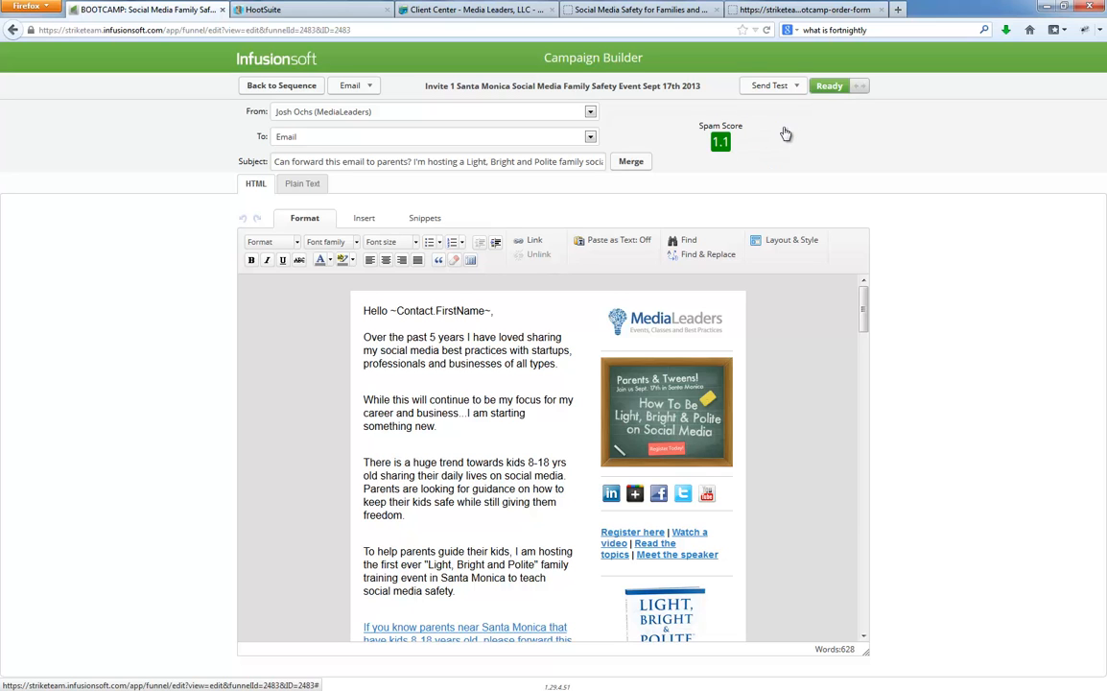
left_click(627, 301)
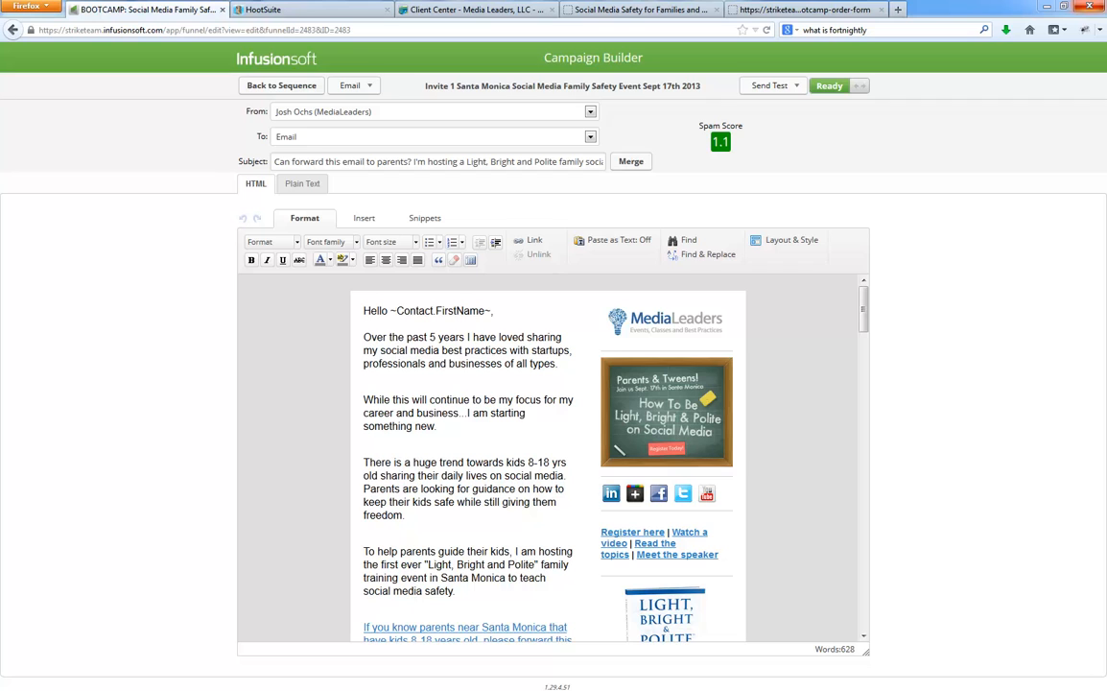
Step: Switch to Gmail, open the received Invite 1 test email and review its layout from the greeting to the closing lines
key("alt+Tab")
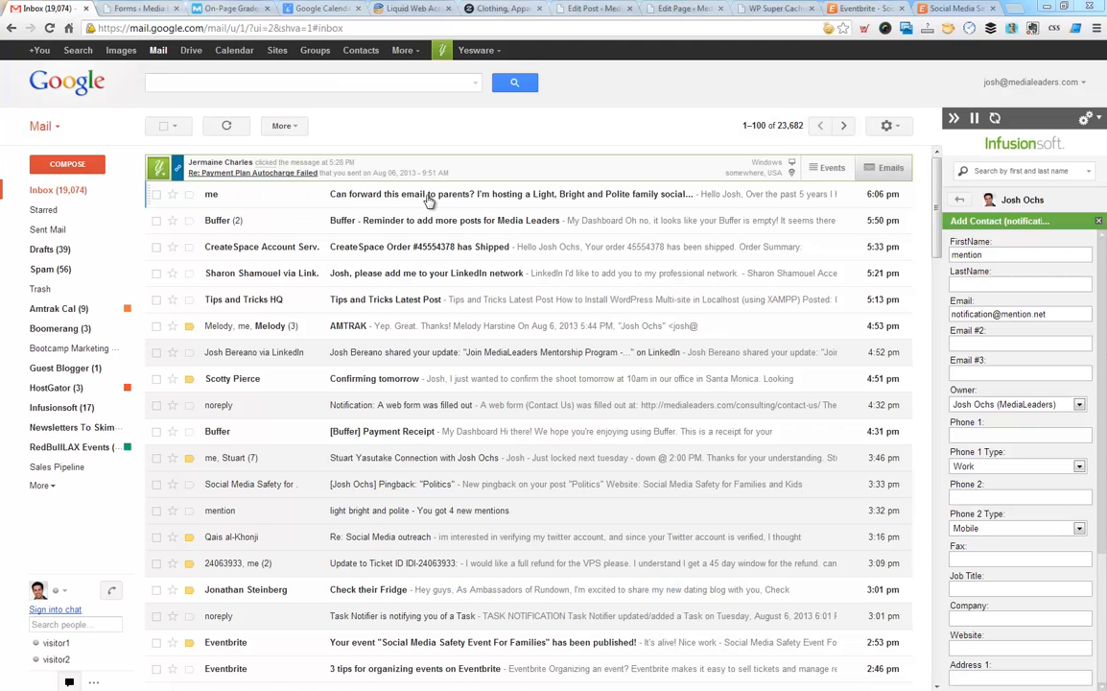
left_click(458, 195)
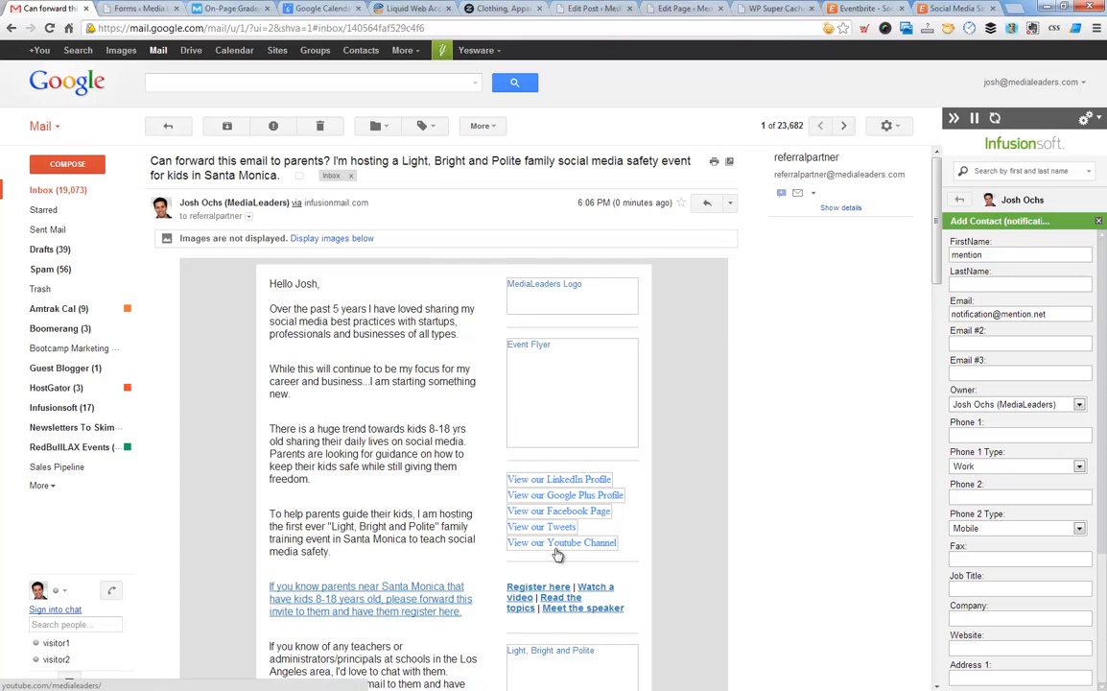
scroll(518, 508, "down", 5)
scroll(513, 500, "down", 6)
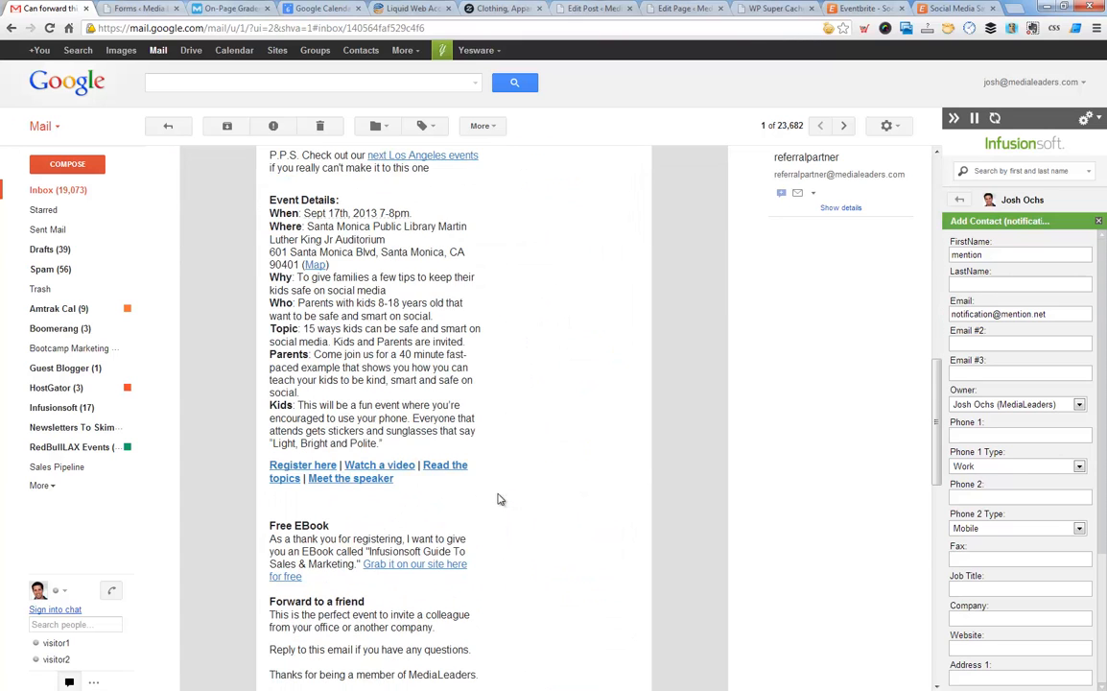
scroll(397, 469, "up", 7)
scroll(397, 467, "up", 4)
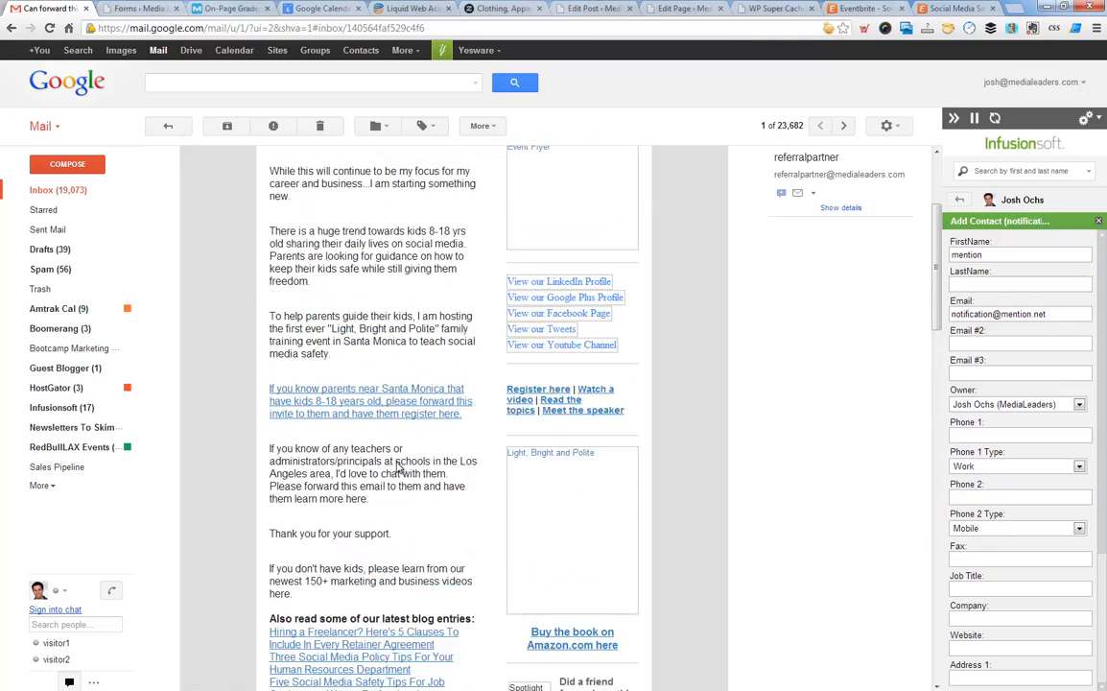
Step: Open the event page from the test email's link and examine the prefilled name and email fields in its registration form
left_click(367, 524)
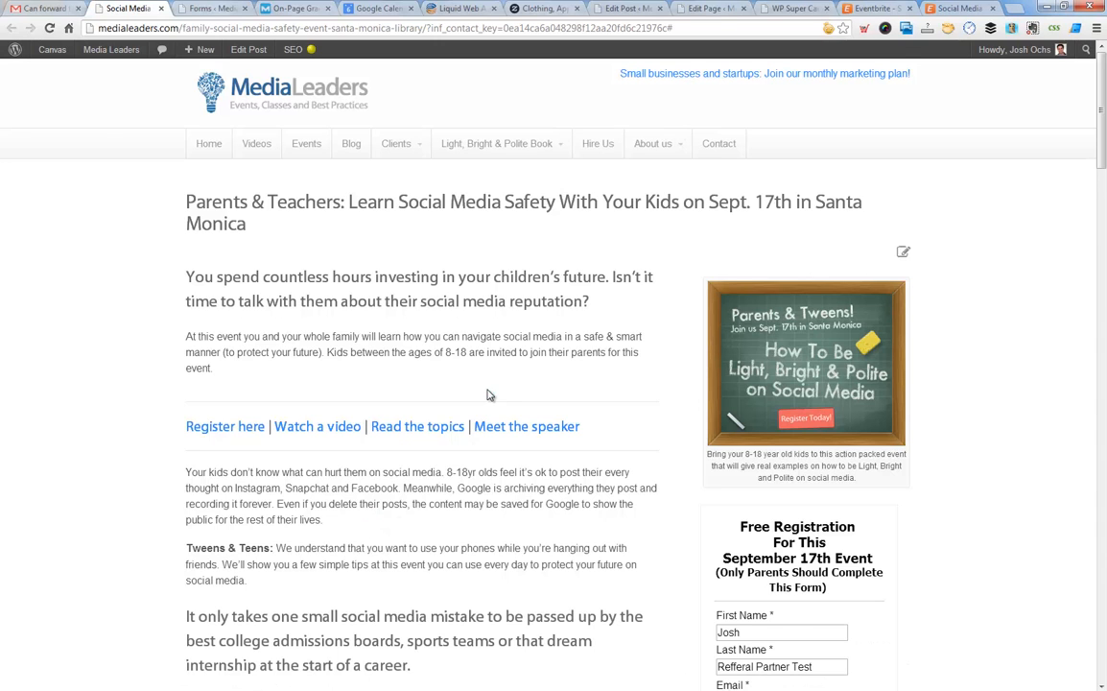
scroll(487, 395, "down", 4)
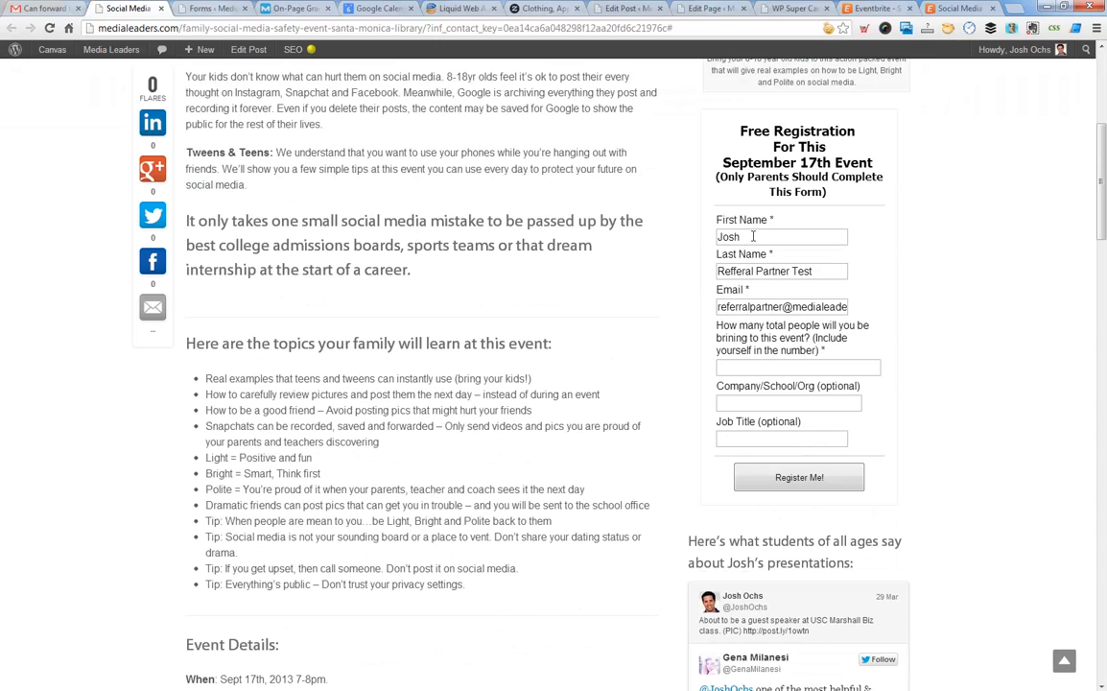
left_click(753, 236)
left_click(775, 272)
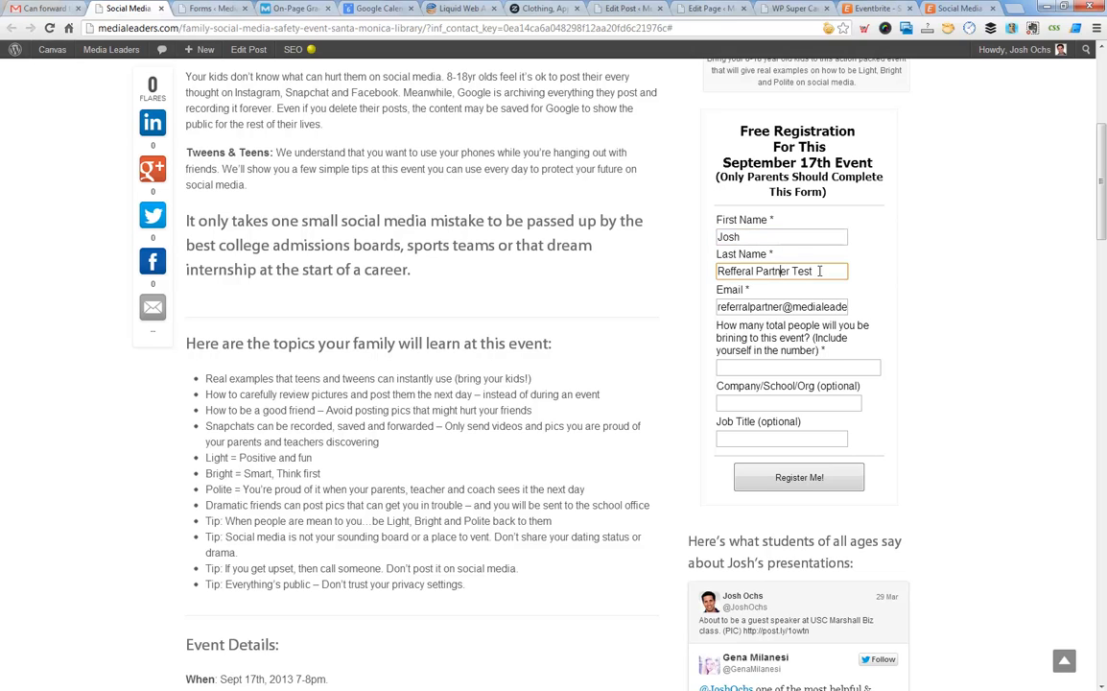
left_click(779, 306)
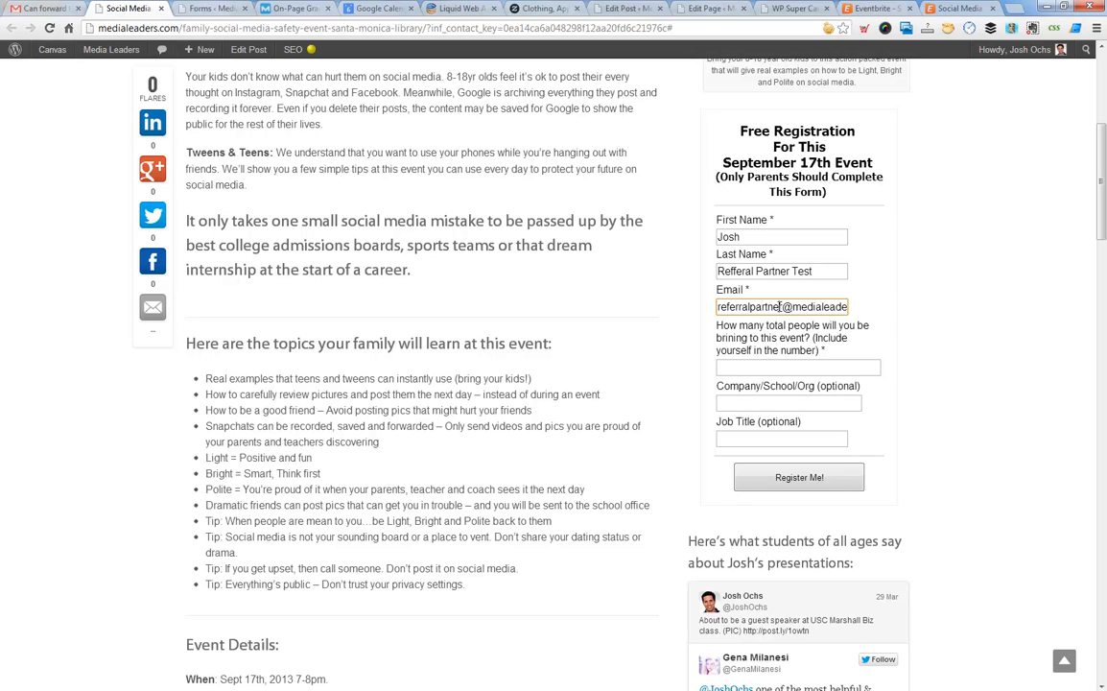
left_click(701, 311)
left_click(767, 237)
left_click(769, 271)
scroll(626, 266, "up", 5)
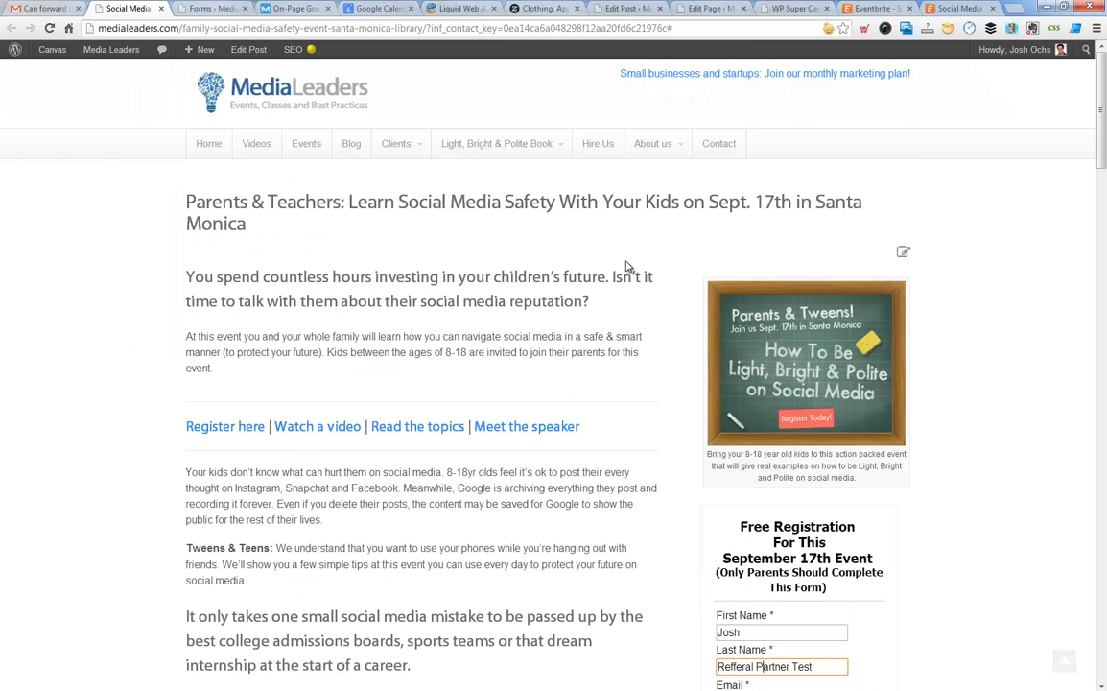
scroll(626, 265, "down", 2)
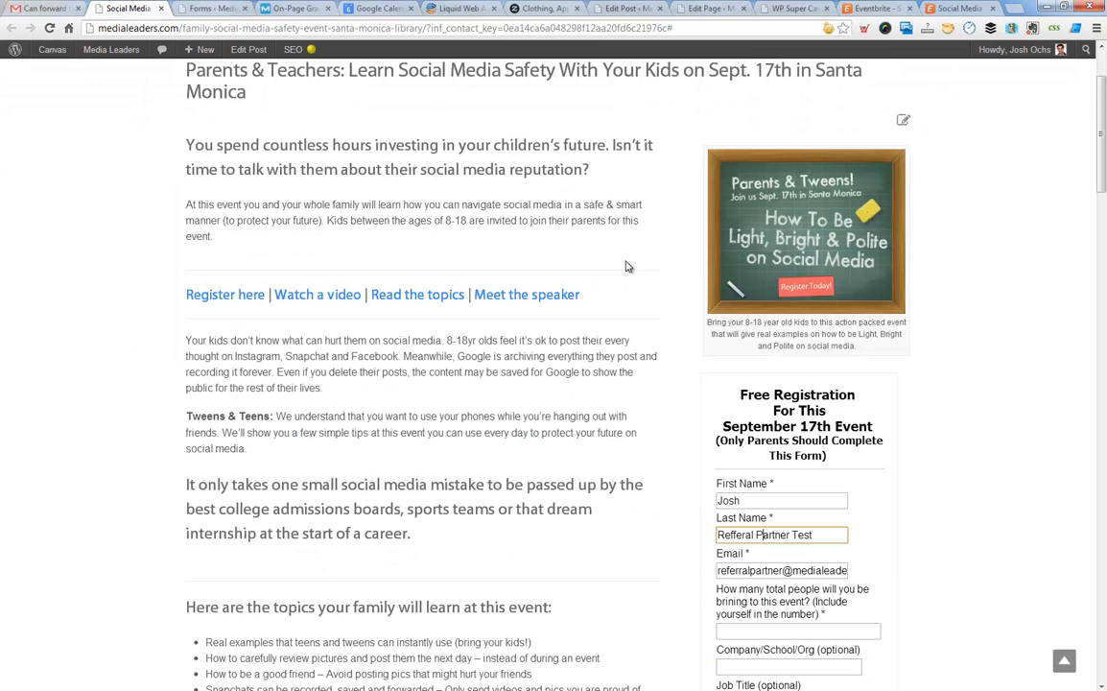
Step: Shrink the browser window showing the event page to a narrow, phone-like width
left_click(1067, 7)
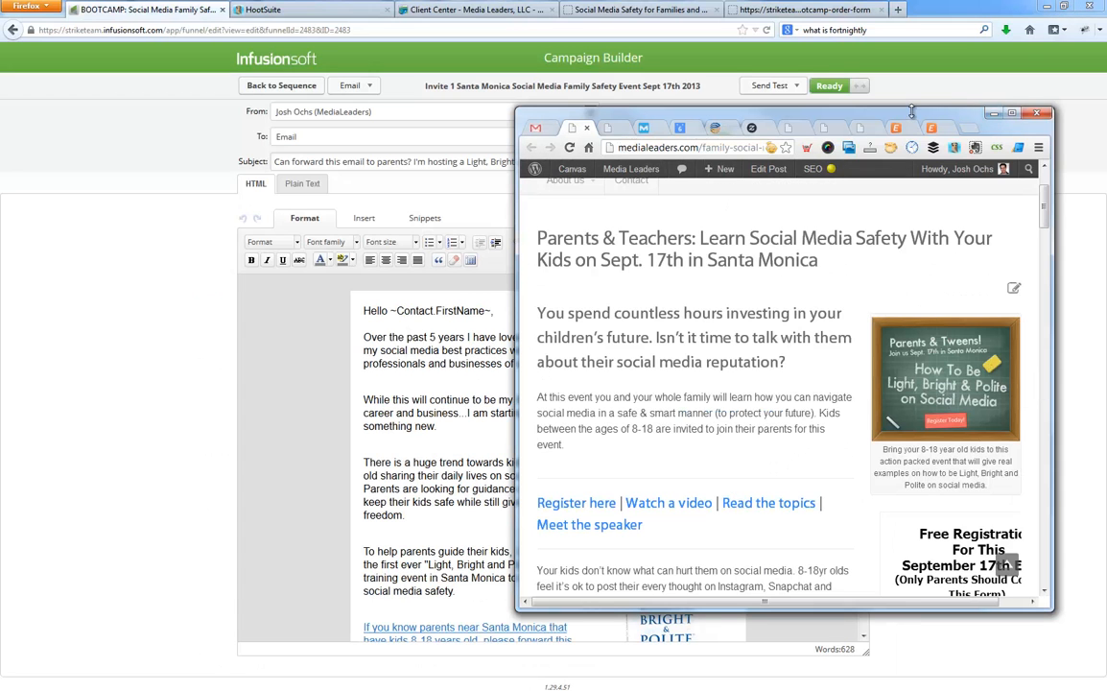
left_click_drag(909, 117, 550, 85)
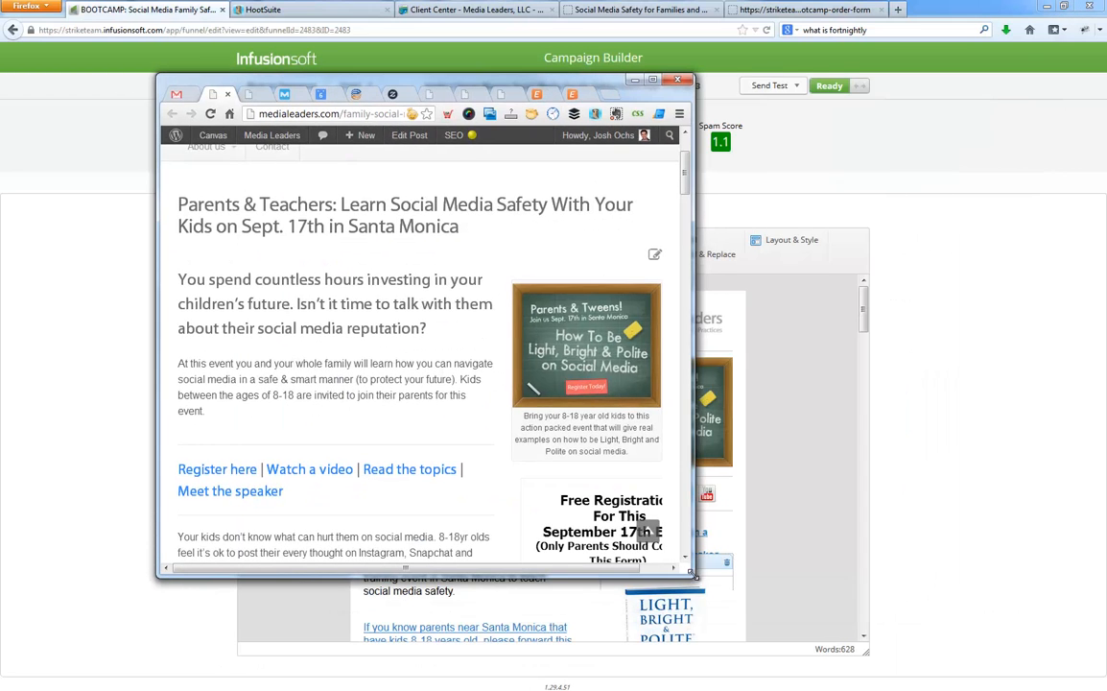
left_click_drag(691, 576, 281, 494)
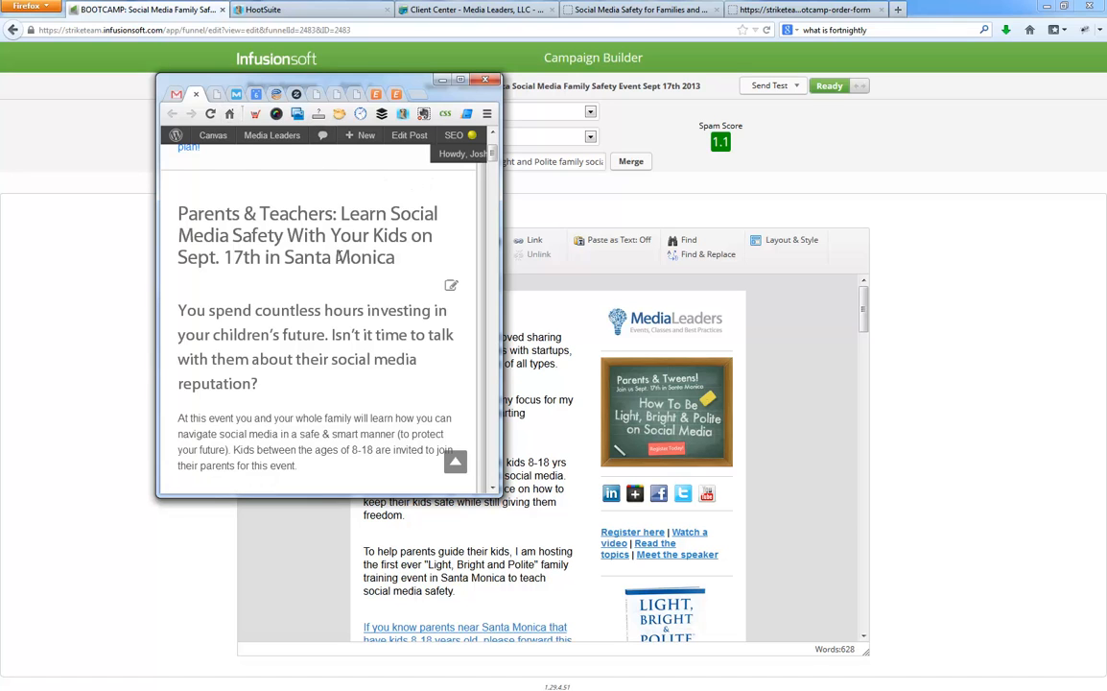
Step: Examine the narrow event page layout and follow its "Register here" link to the attendee number field of the registration form
scroll(324, 295, "down", 15)
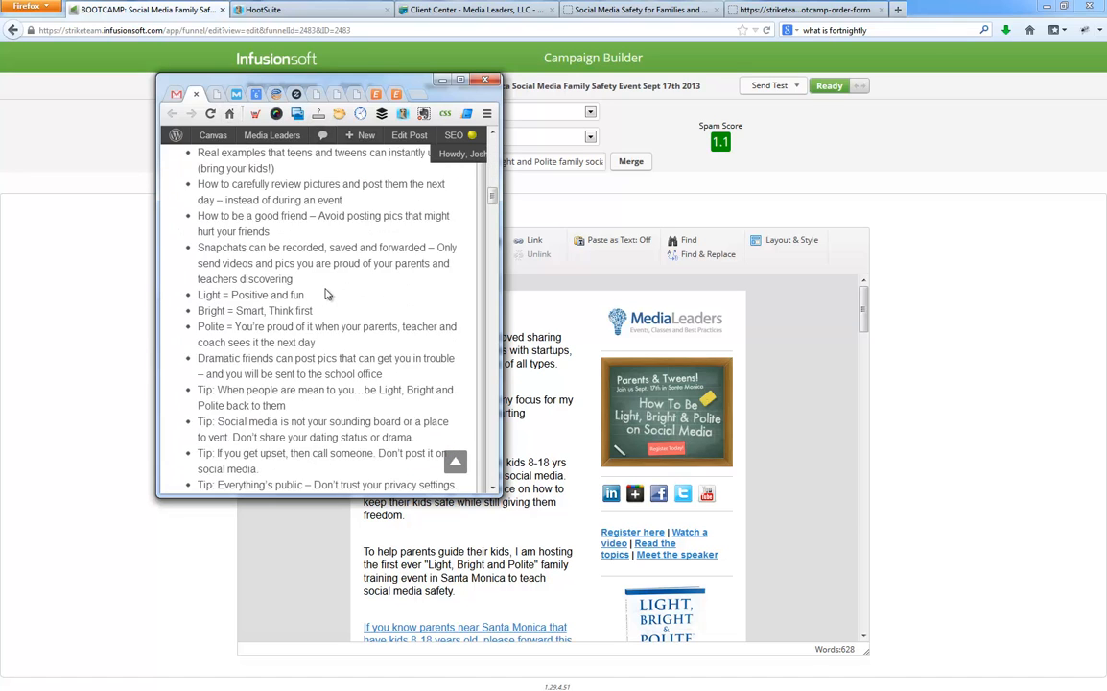
scroll(324, 295, "down", 12)
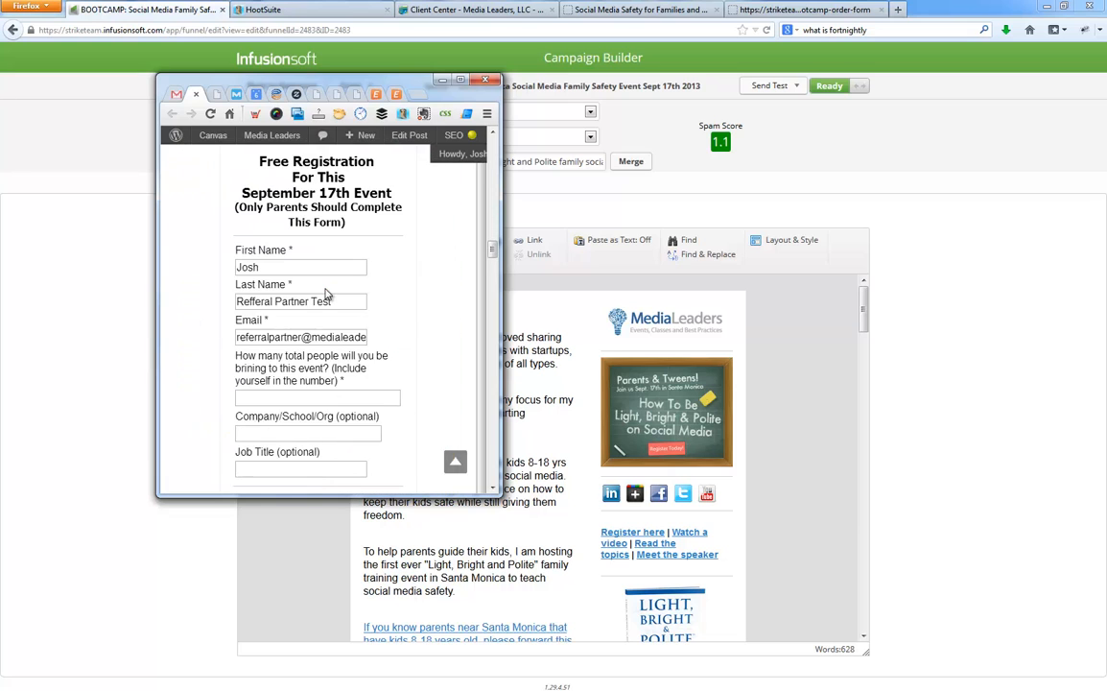
scroll(326, 295, "up", 8)
scroll(270, 363, "down", 2)
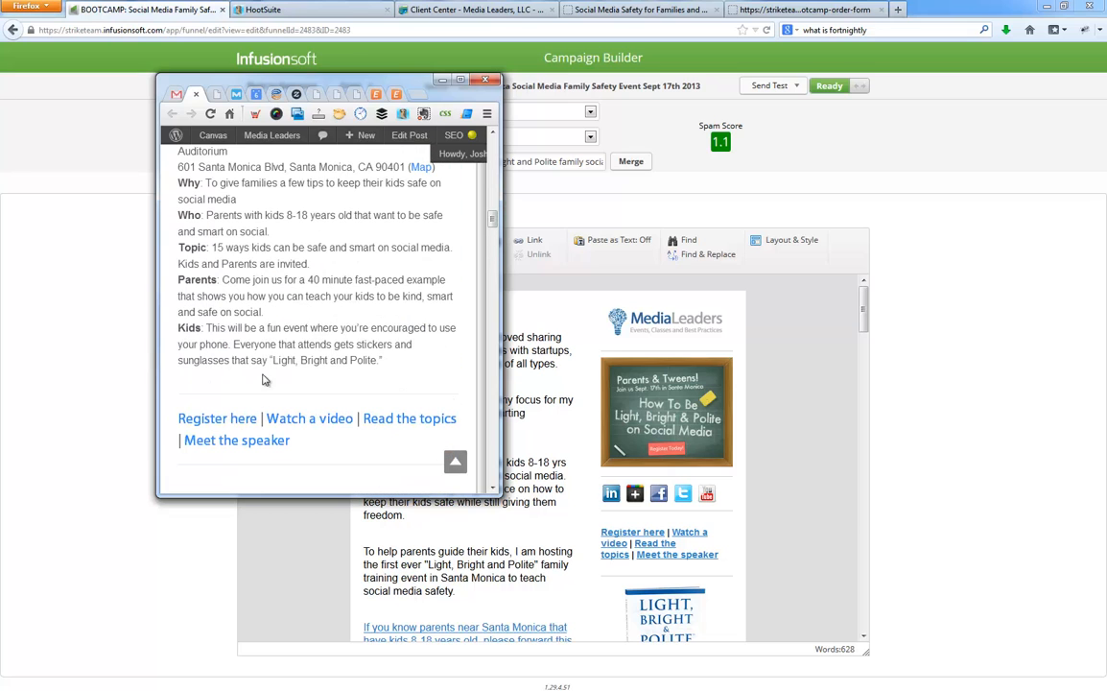
left_click(237, 420)
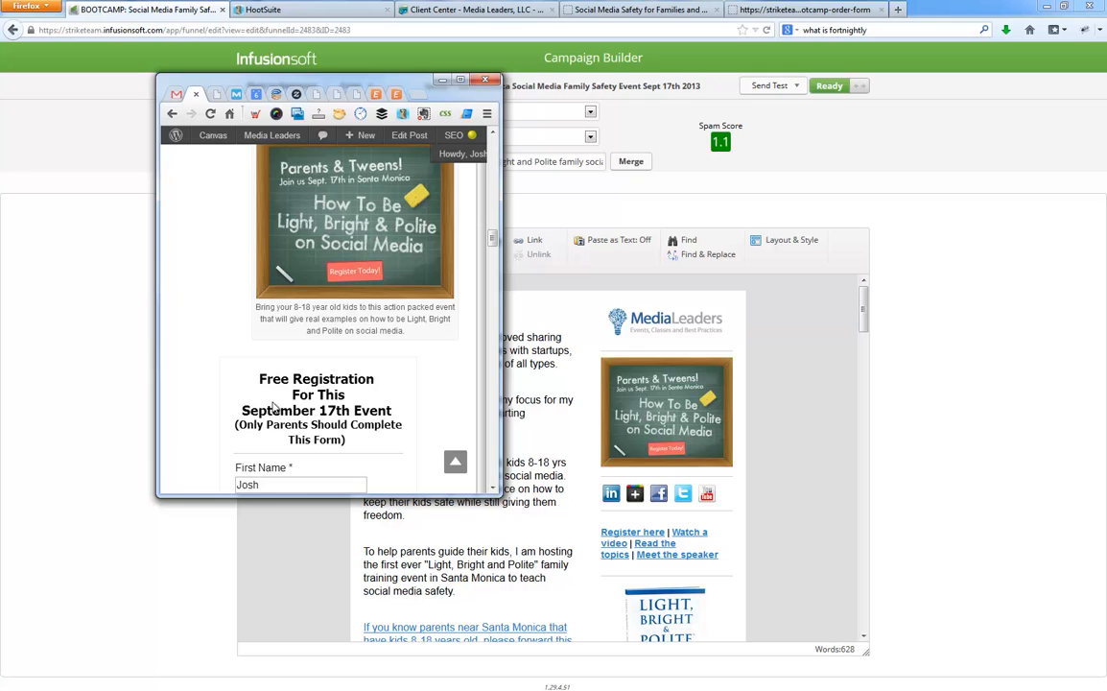
scroll(321, 388, "down", 6)
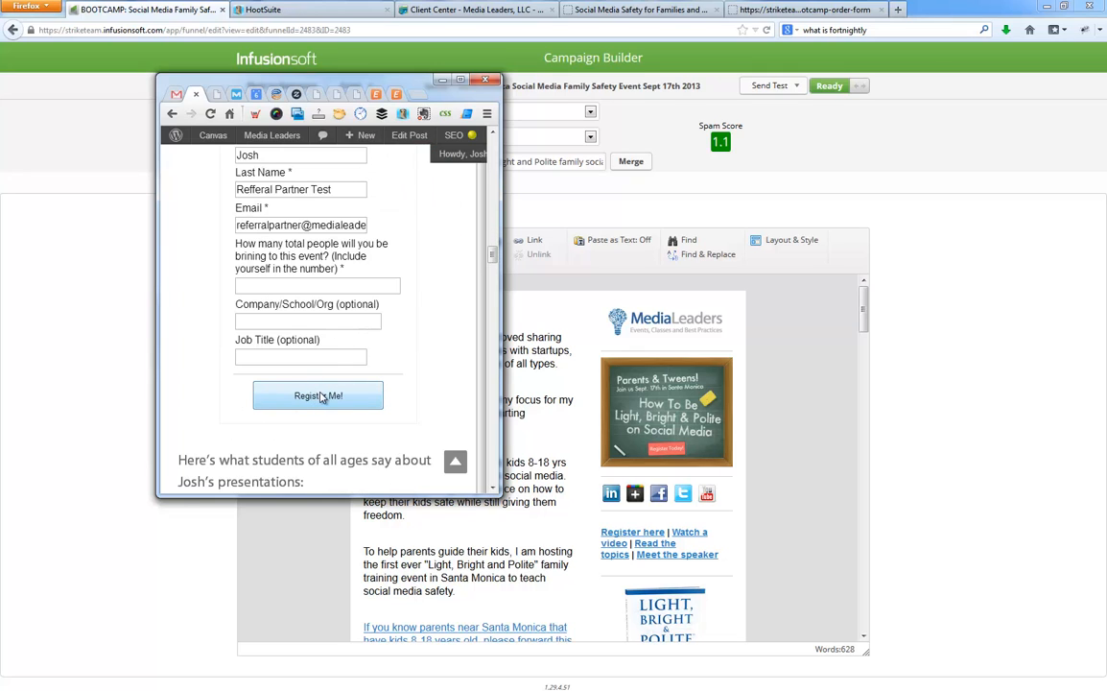
left_click(313, 286)
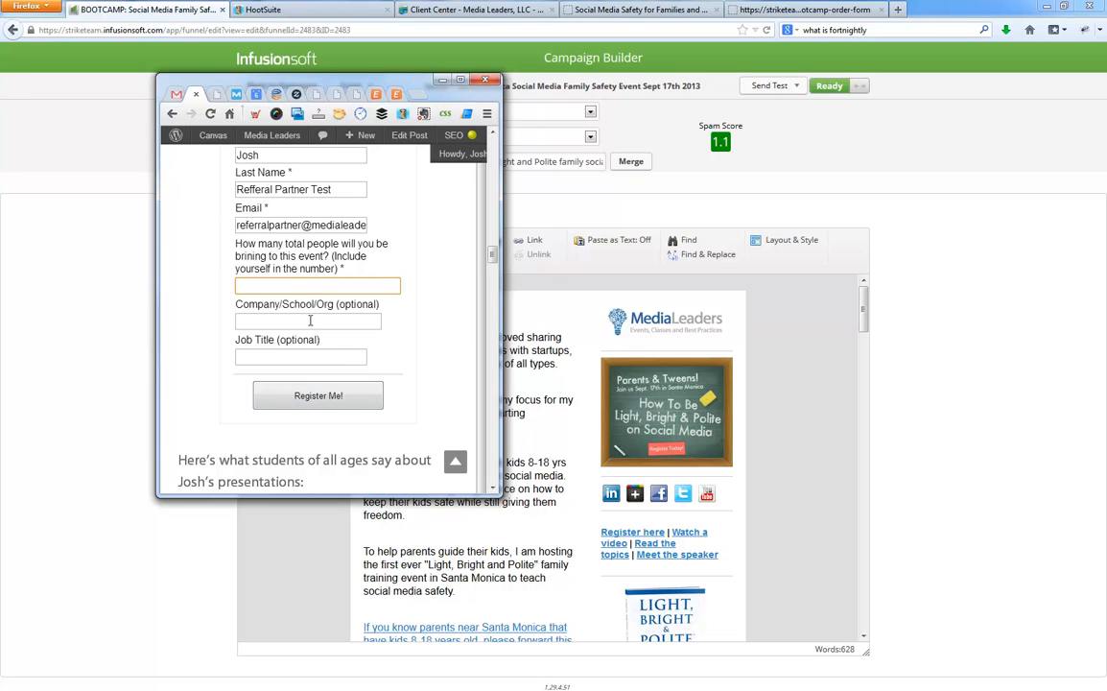
Step: Check the optional company and job title fields in the narrow registration form and return to the invite email in Infusionsoft
left_click(310, 322)
left_click(305, 360)
left_click(421, 362)
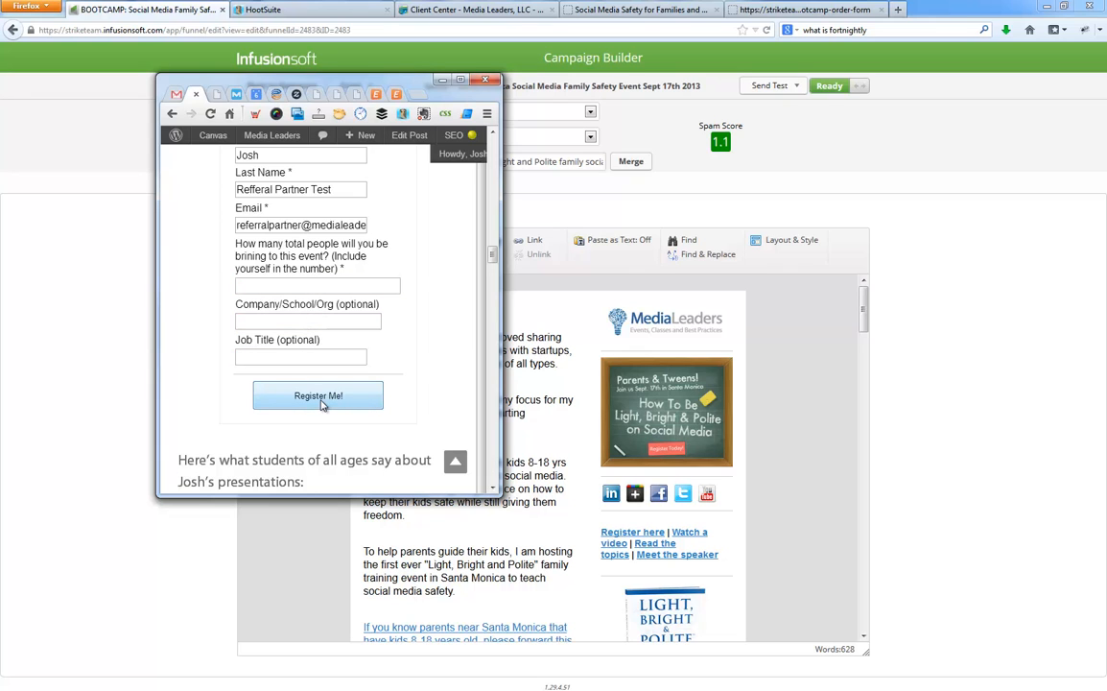
left_click(455, 462)
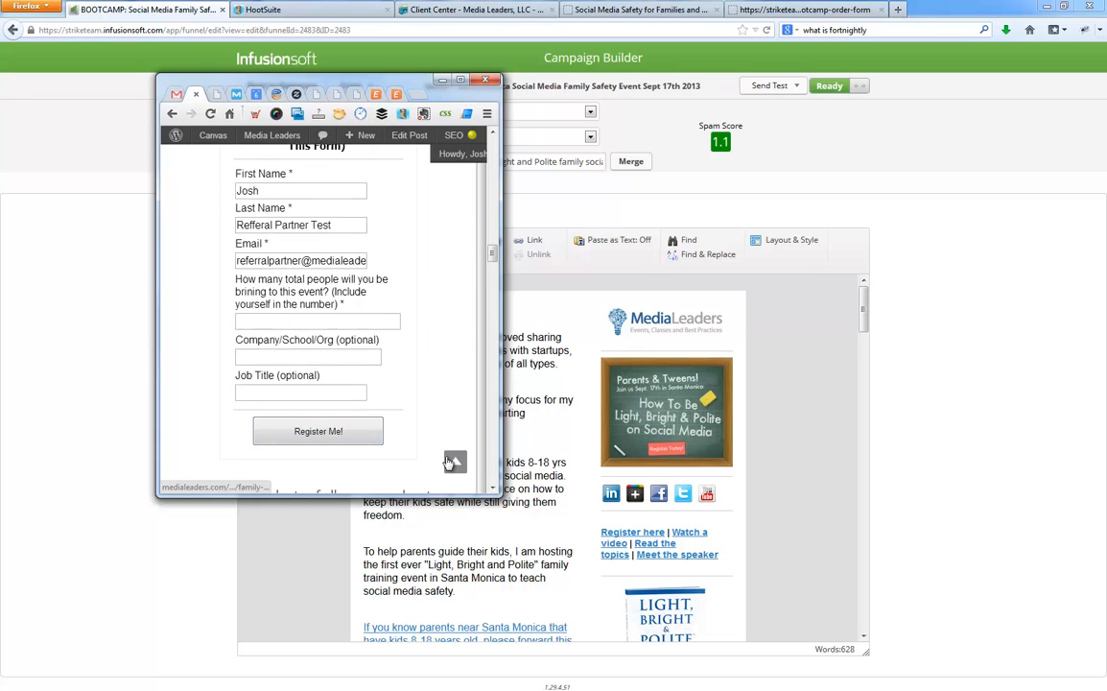
left_click(460, 81)
left_click_drag(1038, 5, 1106, 87)
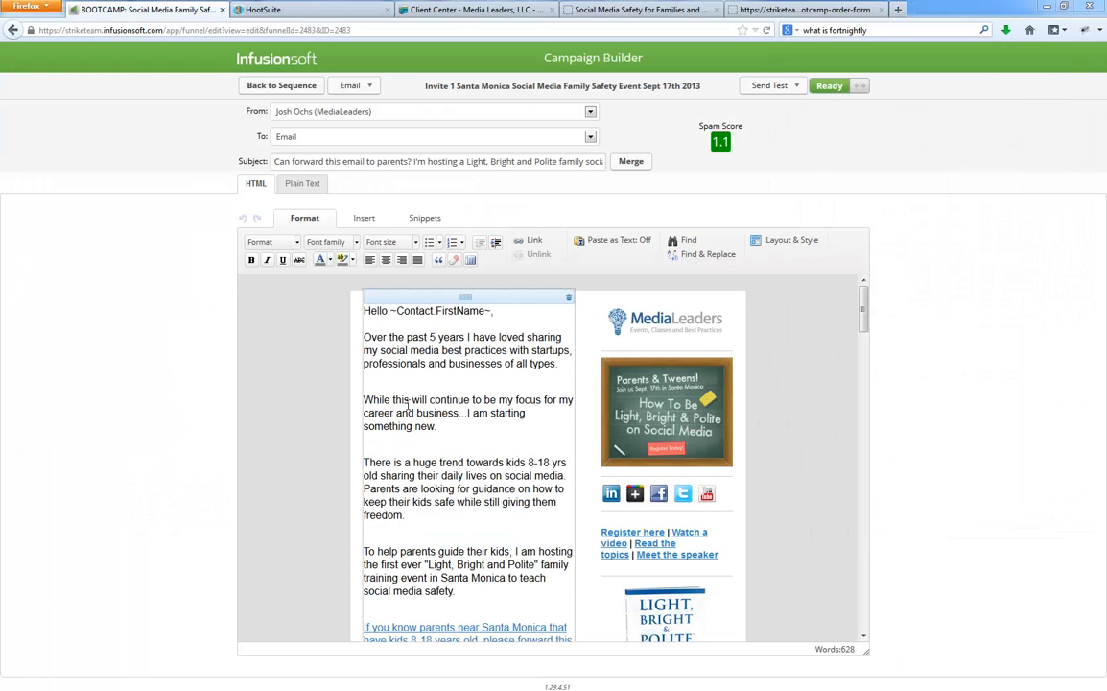
Step: Leave the Invite 1 email and its sequence to return to the overview of the whole campaign
left_click(251, 88)
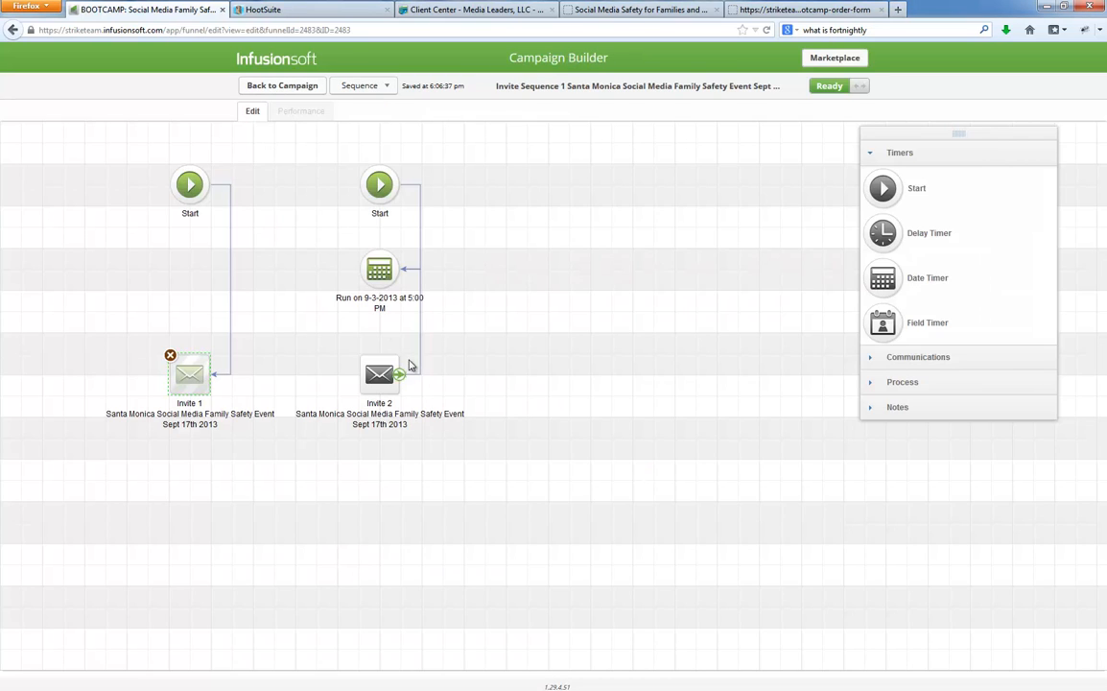
mouse_move(380, 377)
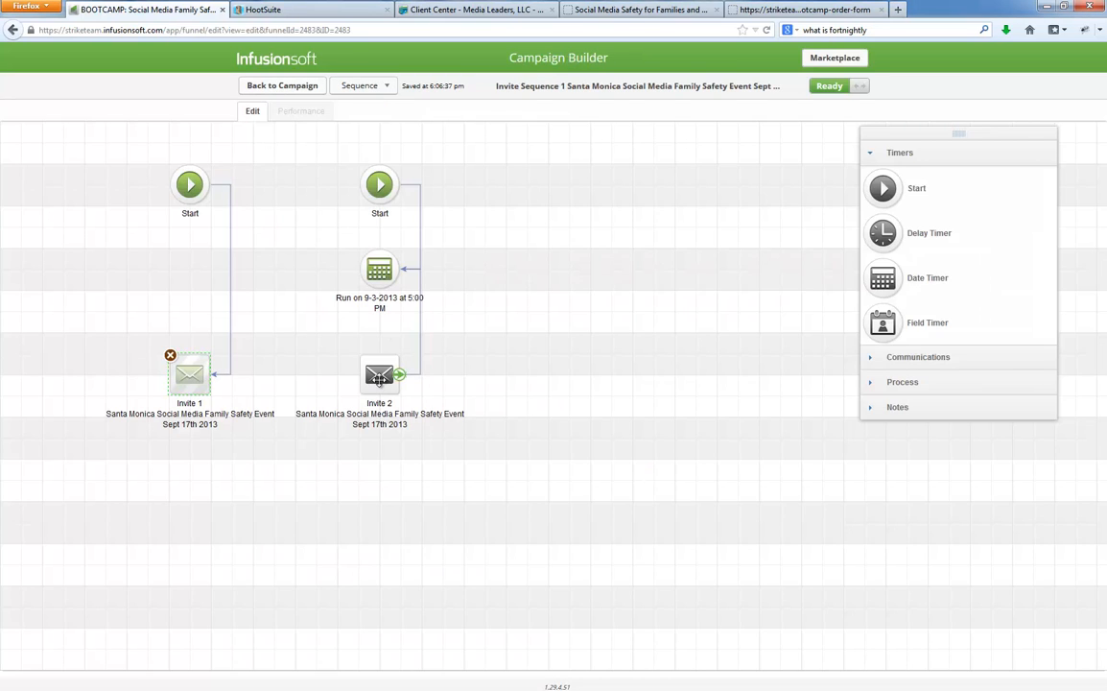
left_click(267, 93)
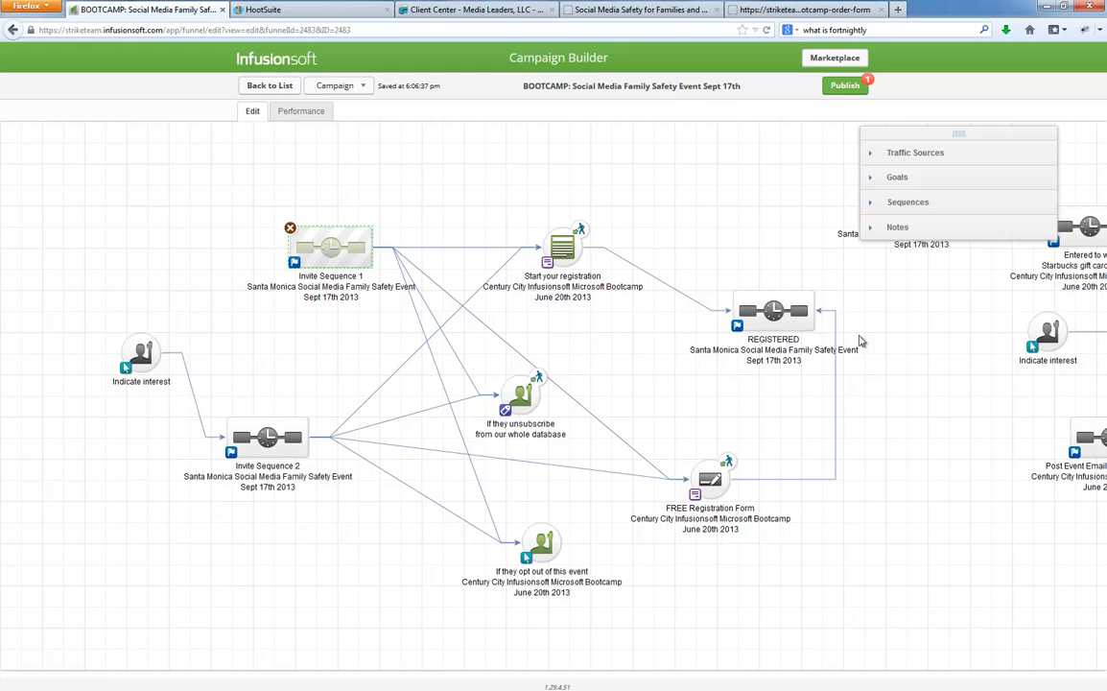
Step: Examine the campaign paths from the invite sequences through the registration goals to the REGISTERED sequence
mouse_move(770, 318)
left_click(553, 248)
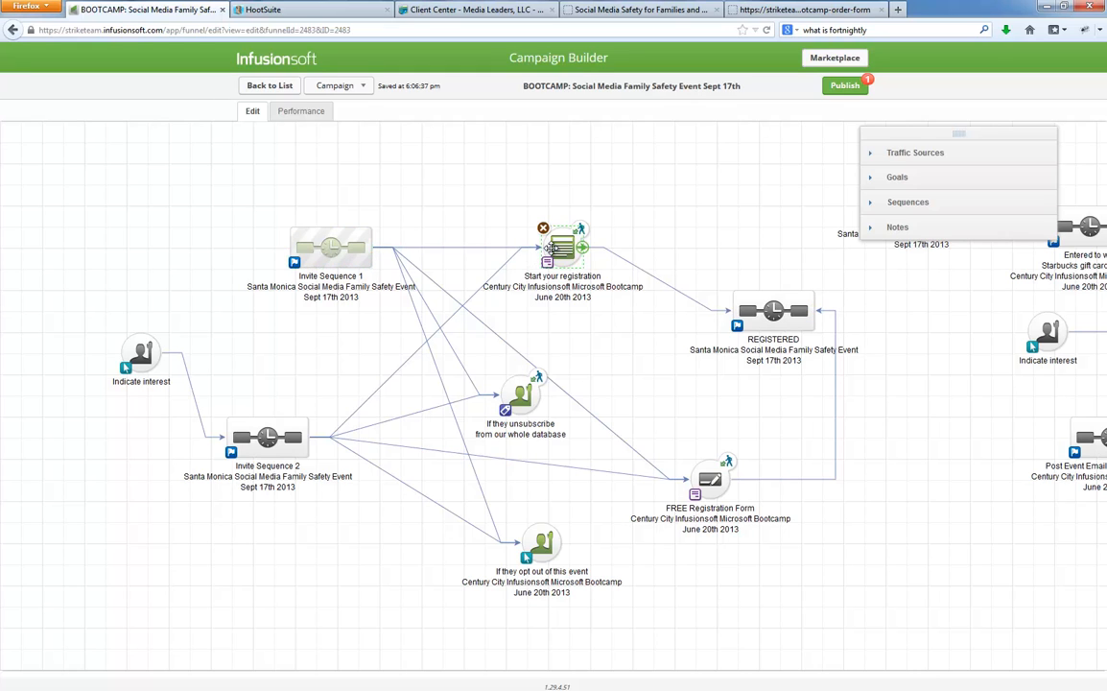
left_click(391, 373)
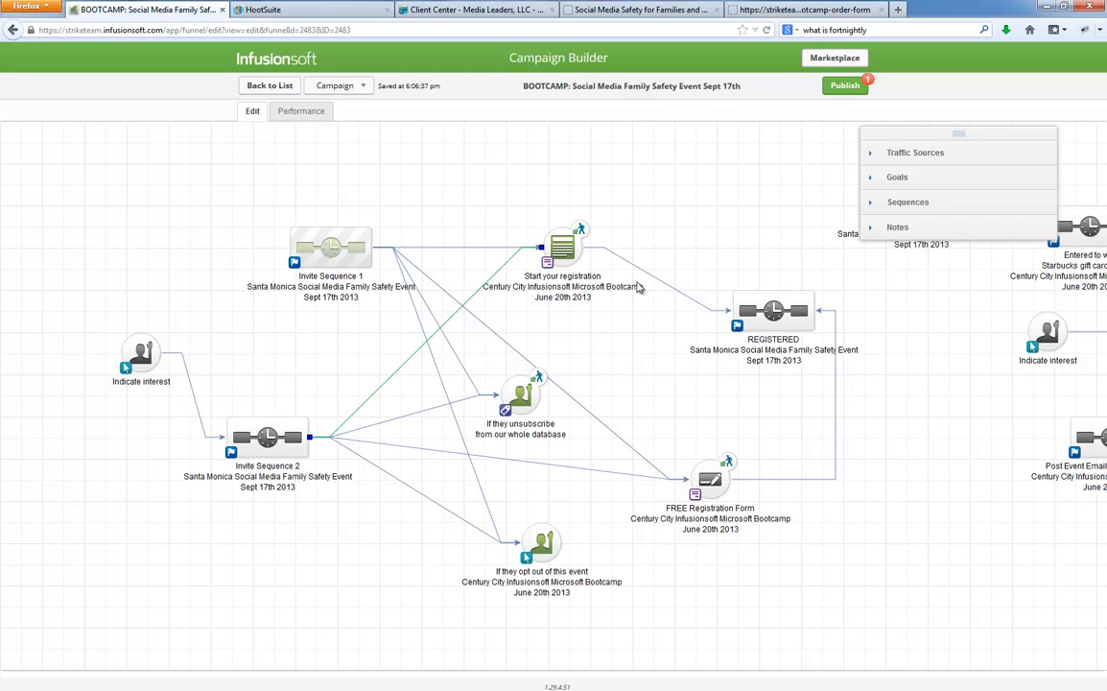
left_click(561, 248)
left_click(772, 314)
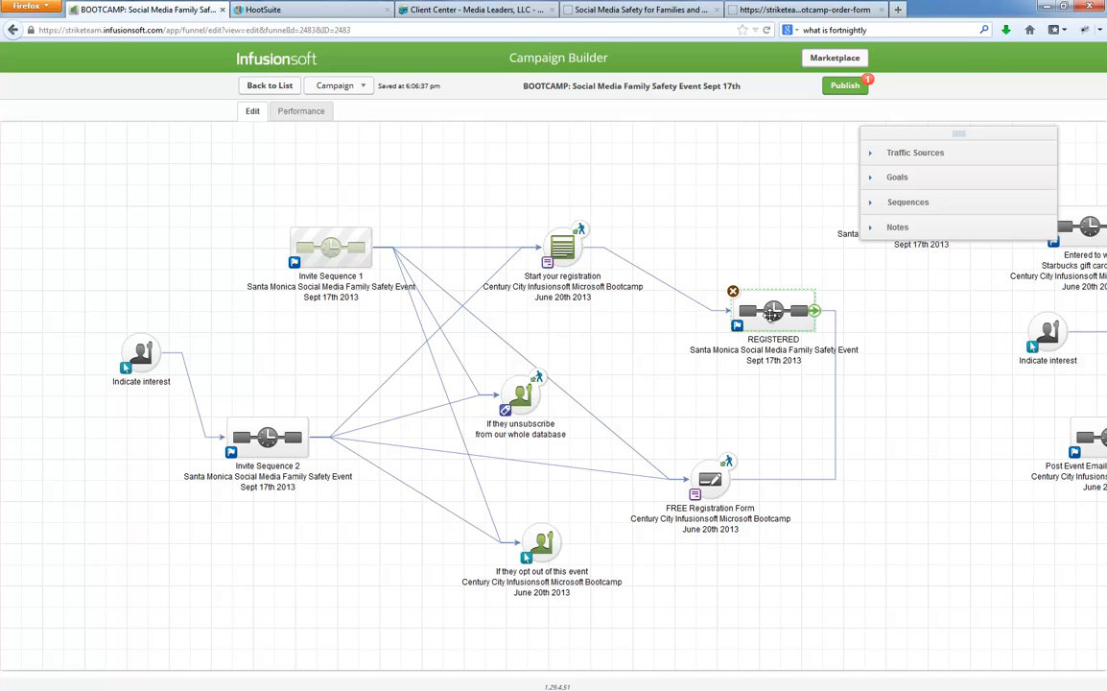
left_click_drag(929, 367, 564, 415)
left_click_drag(509, 370, 875, 393)
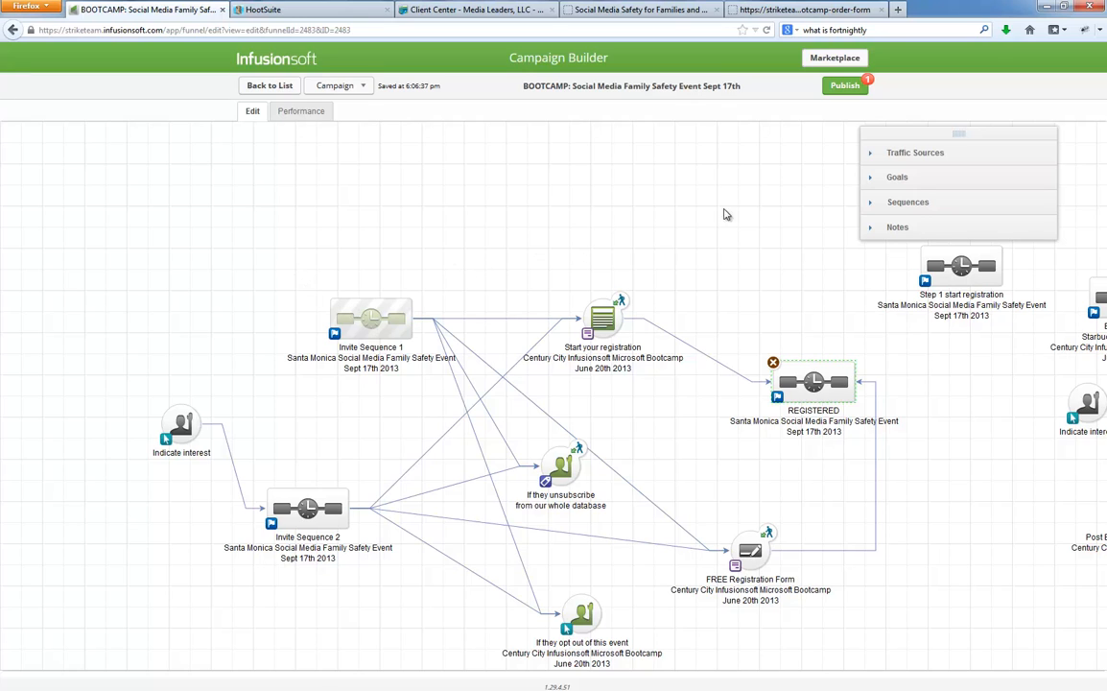
left_click(904, 228)
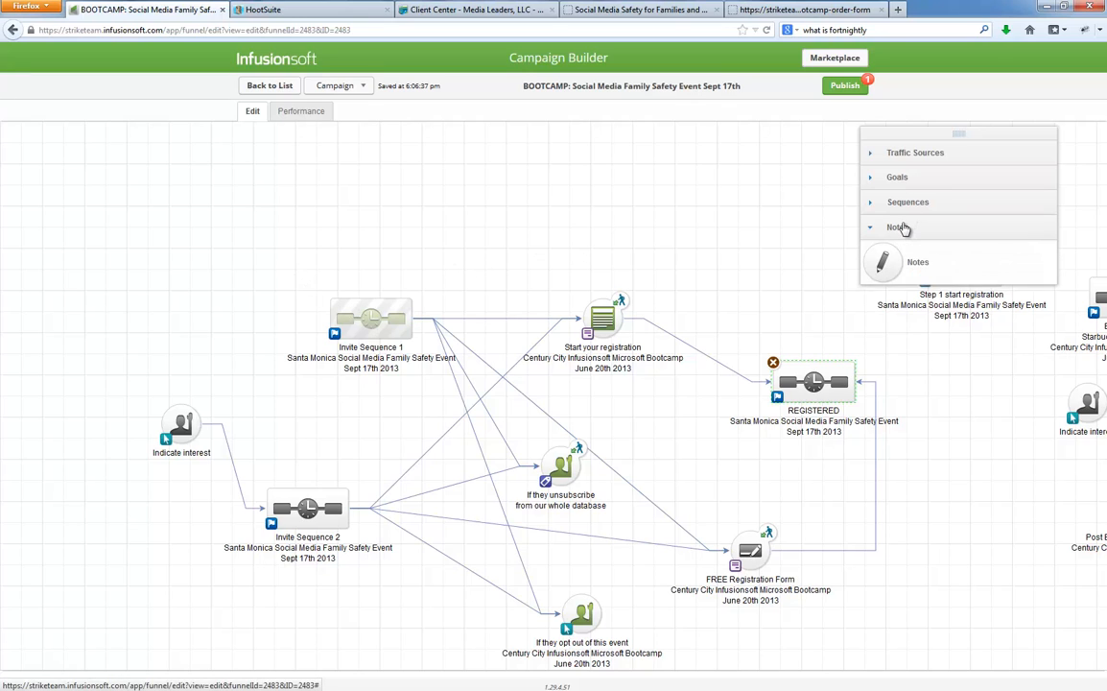
left_click(902, 229)
left_click(898, 228)
left_click_drag(882, 261, 232, 290)
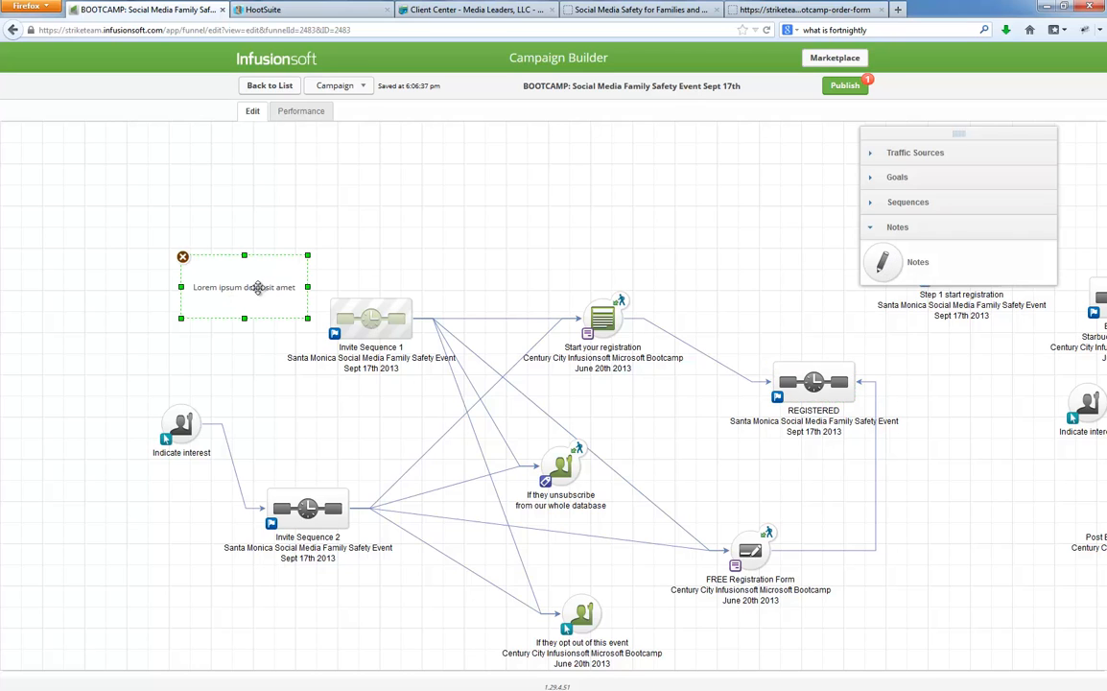
left_click_drag(243, 247, 396, 246)
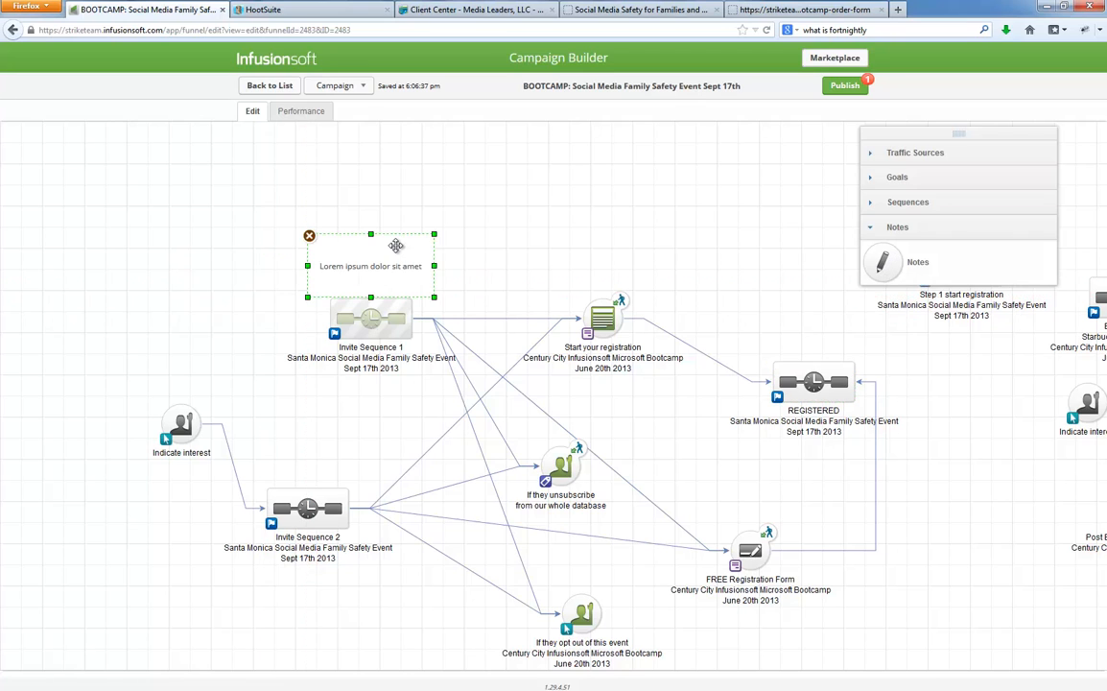
left_click(311, 237)
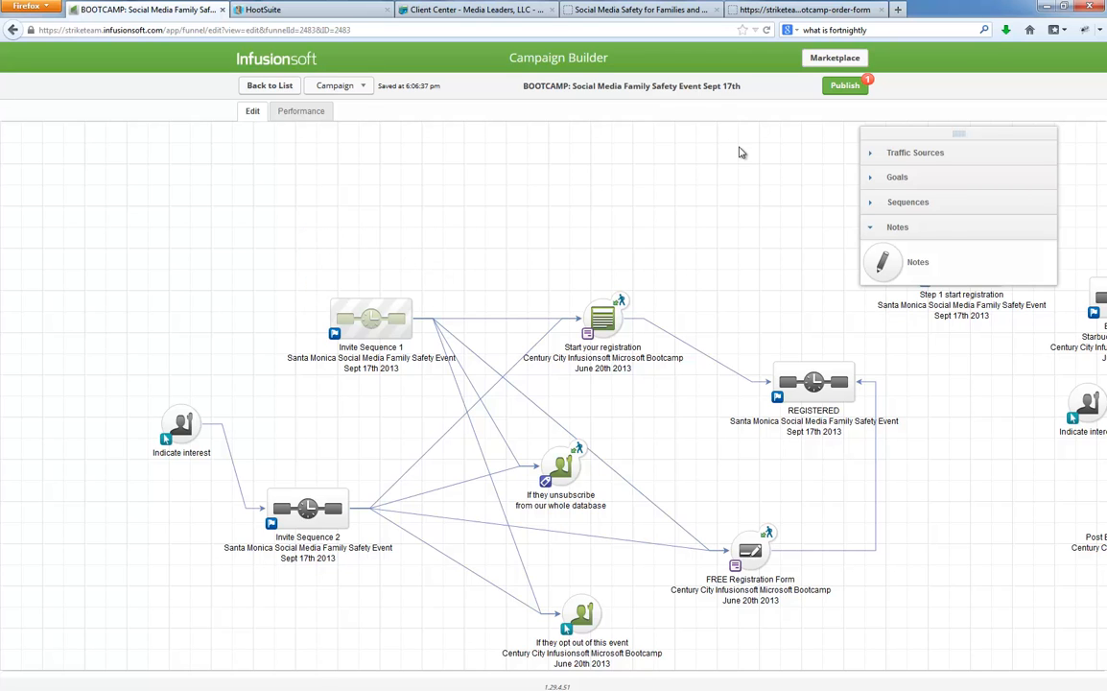
Step: Publish the Social Media Family Safety Event campaign and switch to the public event page
left_click(846, 88)
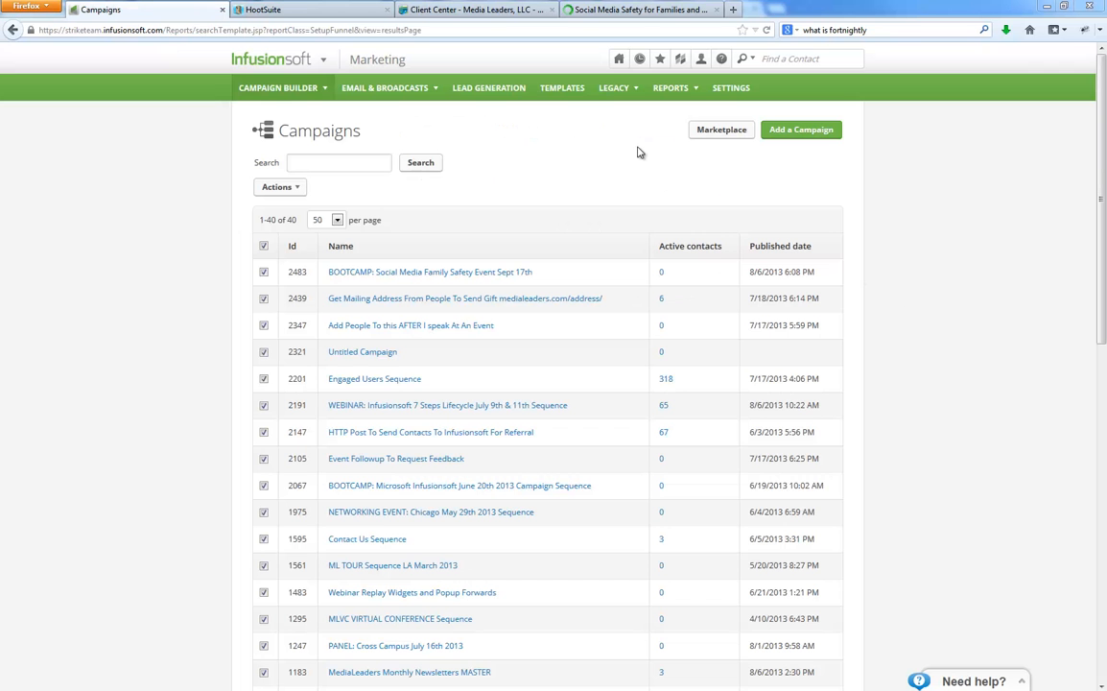
left_click(614, 10)
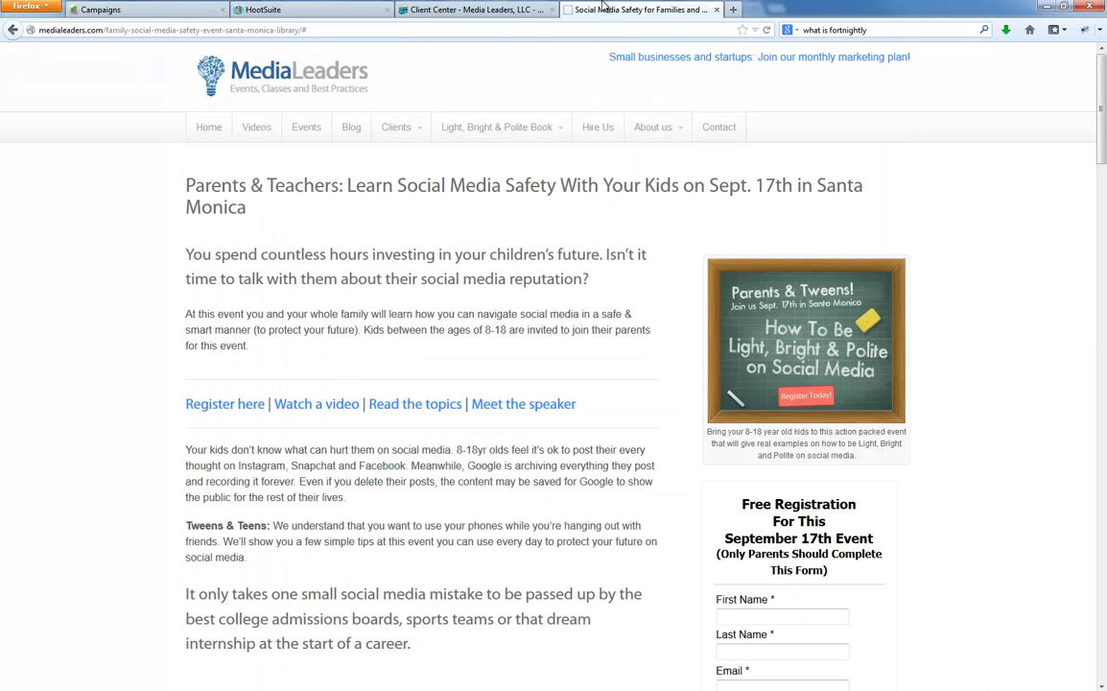
Step: Review the event page from its headline to the registration form, reloading it to check the form's heading
mouse_move(498, 199)
left_click_drag(348, 185, 370, 215)
left_click(370, 215)
scroll(420, 201, "down", 5)
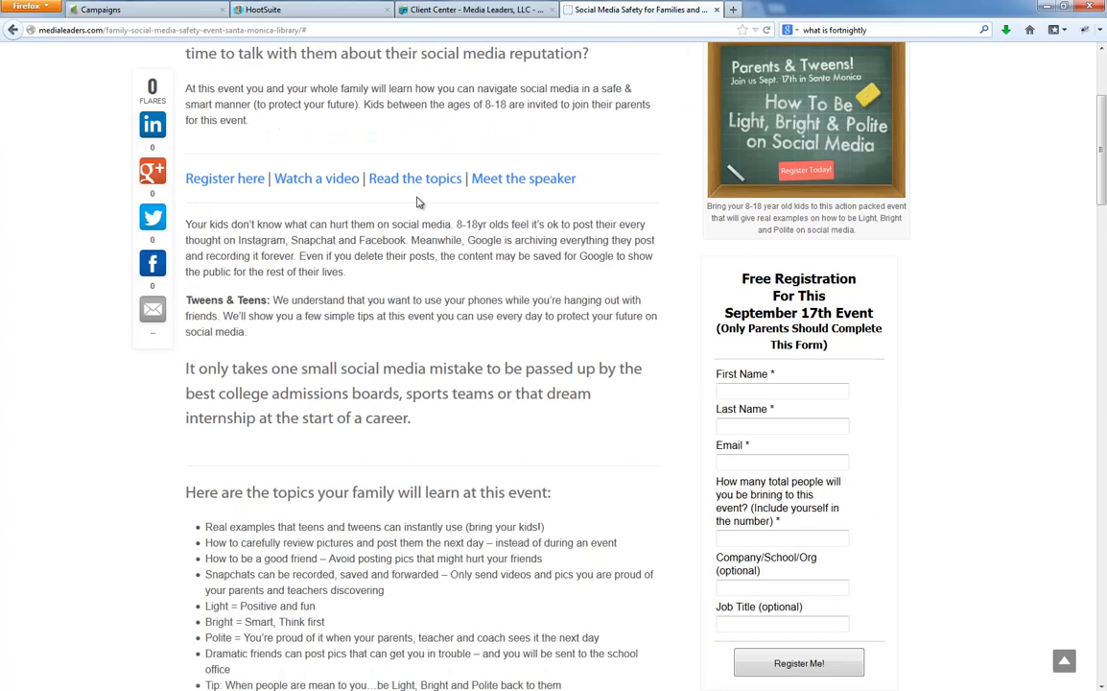
scroll(416, 201, "down", 3)
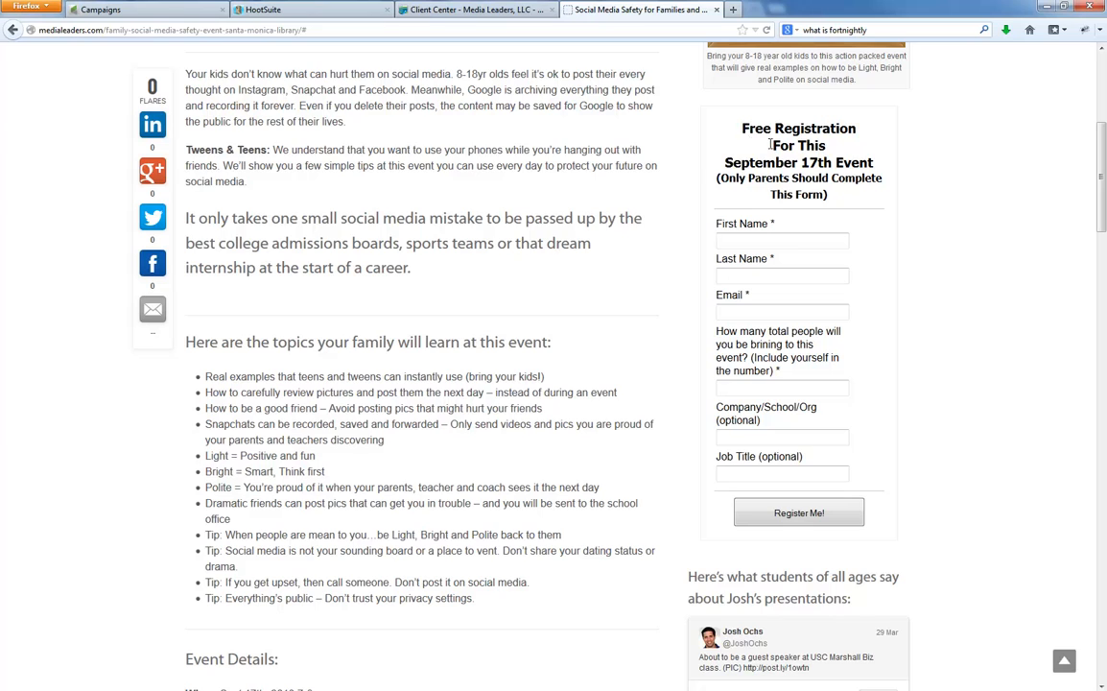
left_click_drag(771, 144, 844, 197)
left_click(844, 197)
left_click(767, 31)
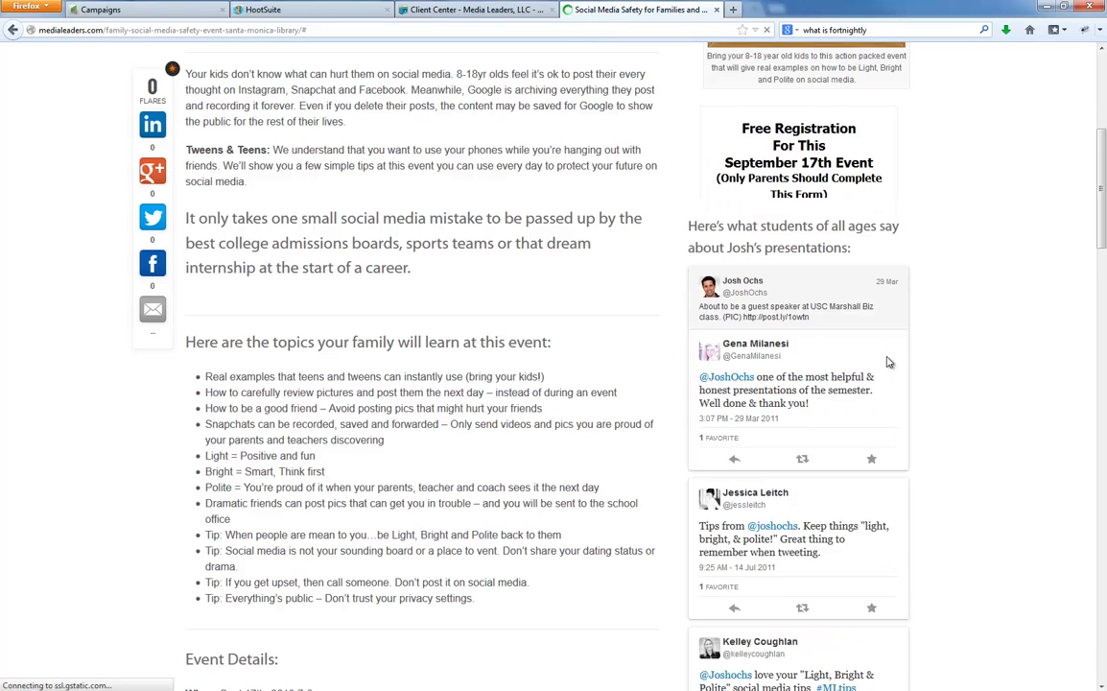
scroll(934, 289, "down", 5)
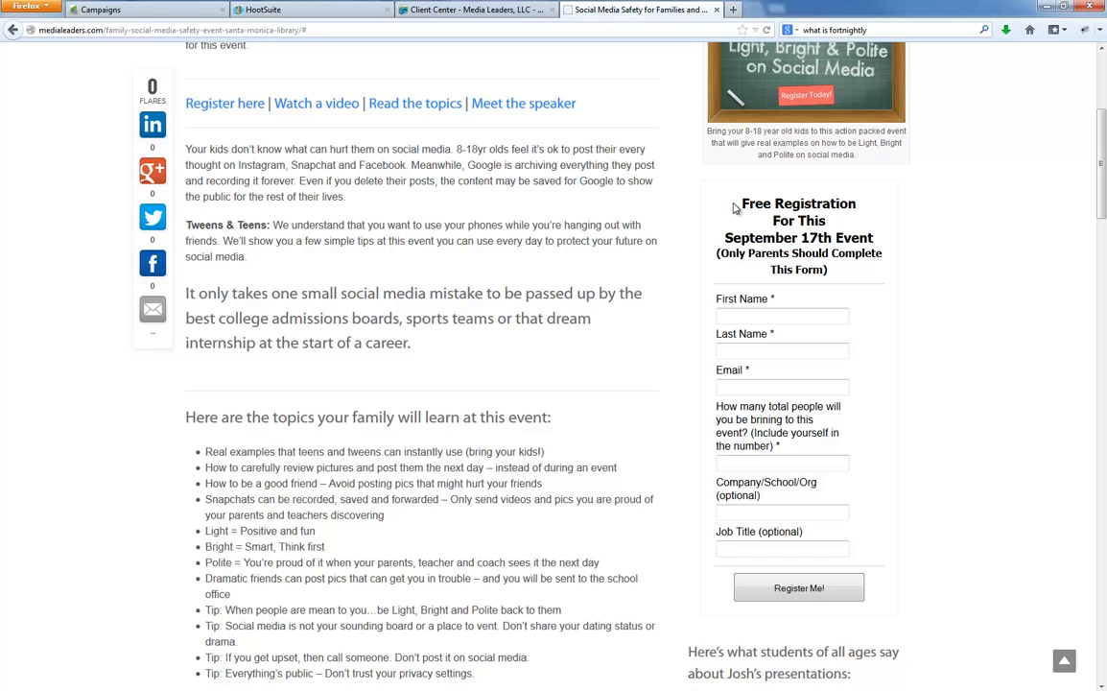
left_click_drag(708, 204, 833, 272)
left_click(833, 272)
Step: In Chrome, replace the old event post editor with a freshly opened one placed before the event page
mouse_move(767, 7)
left_mouse_down()
mouse_move(830, 3)
mouse_move(758, 0)
left_mouse_up()
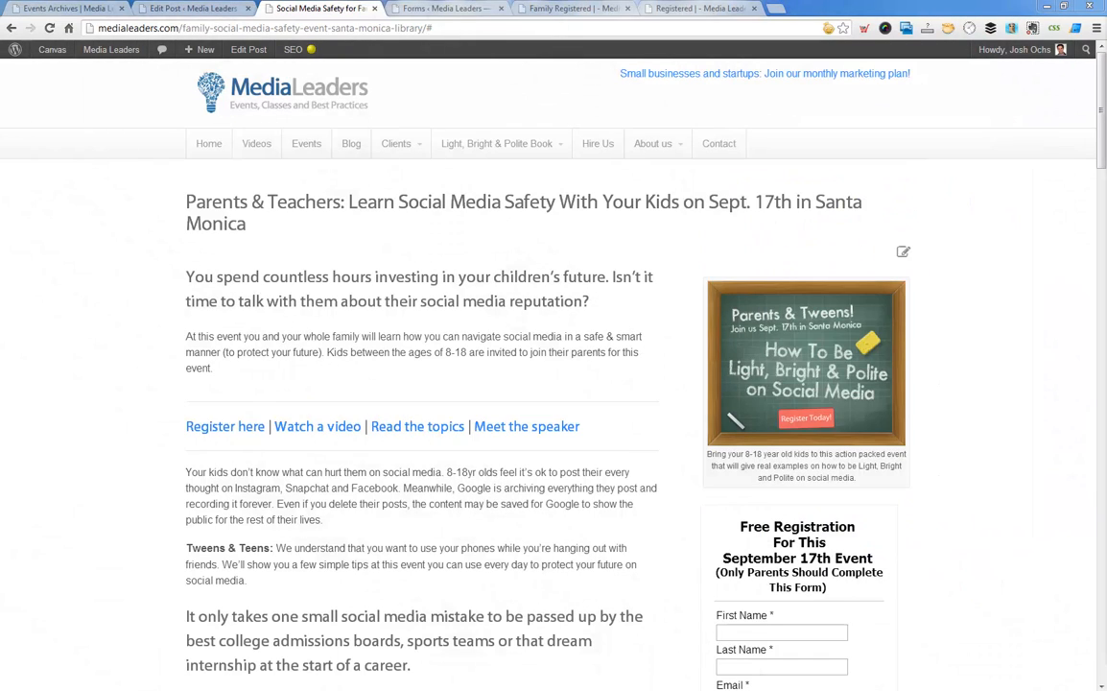
left_click(229, 7)
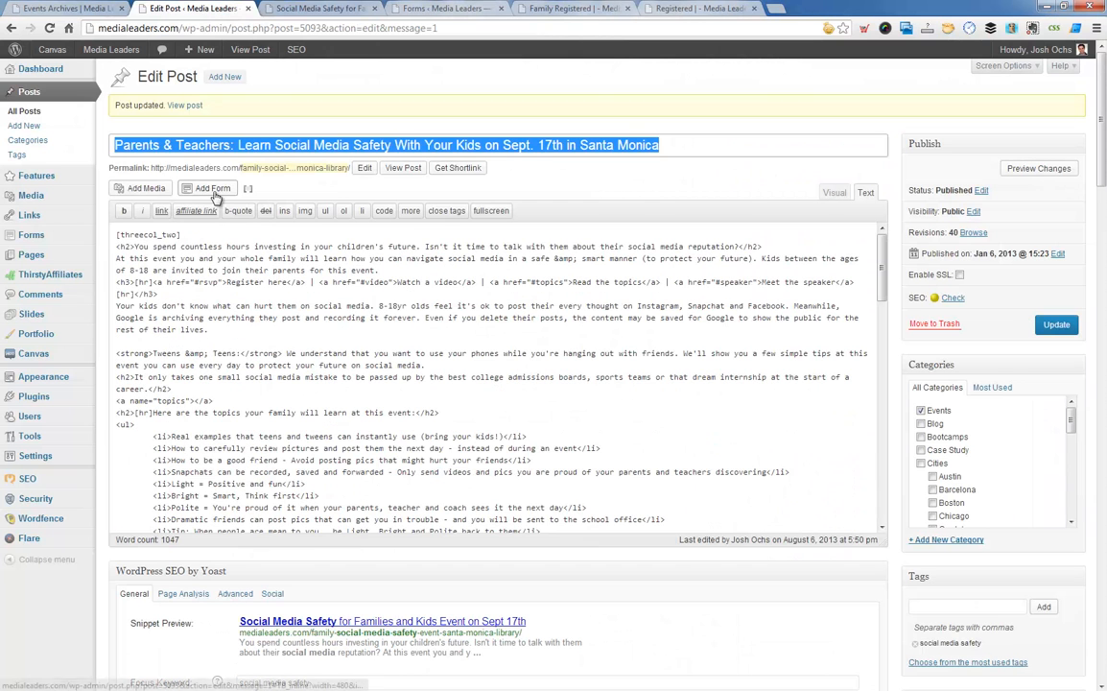
middle_click(183, 10)
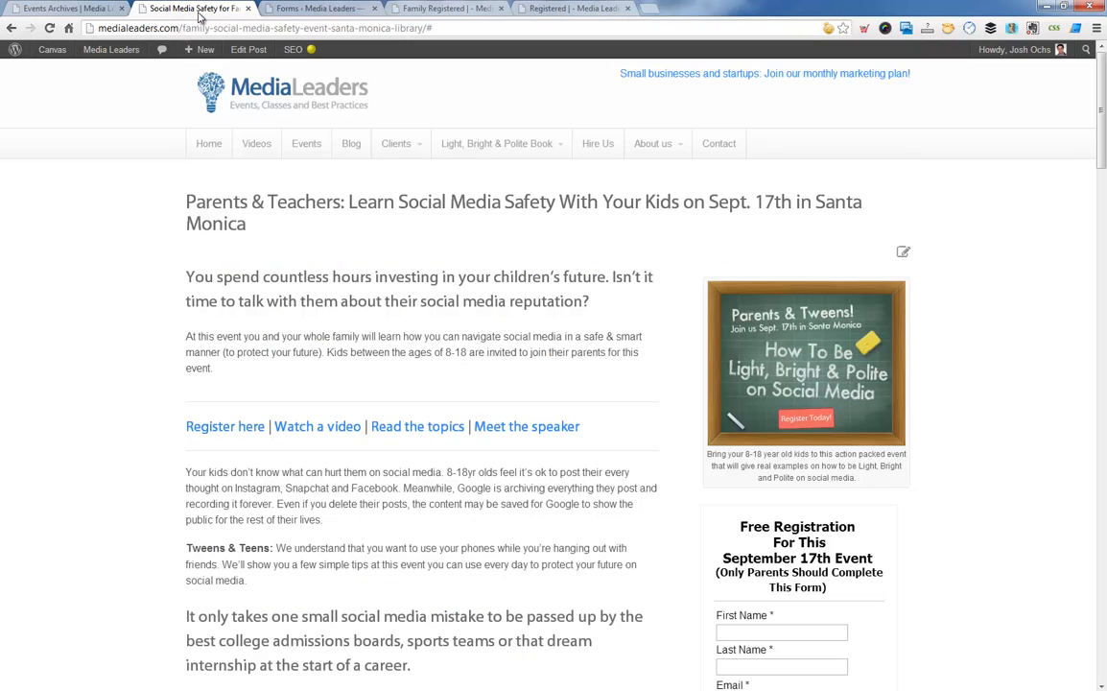
right_click(248, 53)
left_click(307, 56)
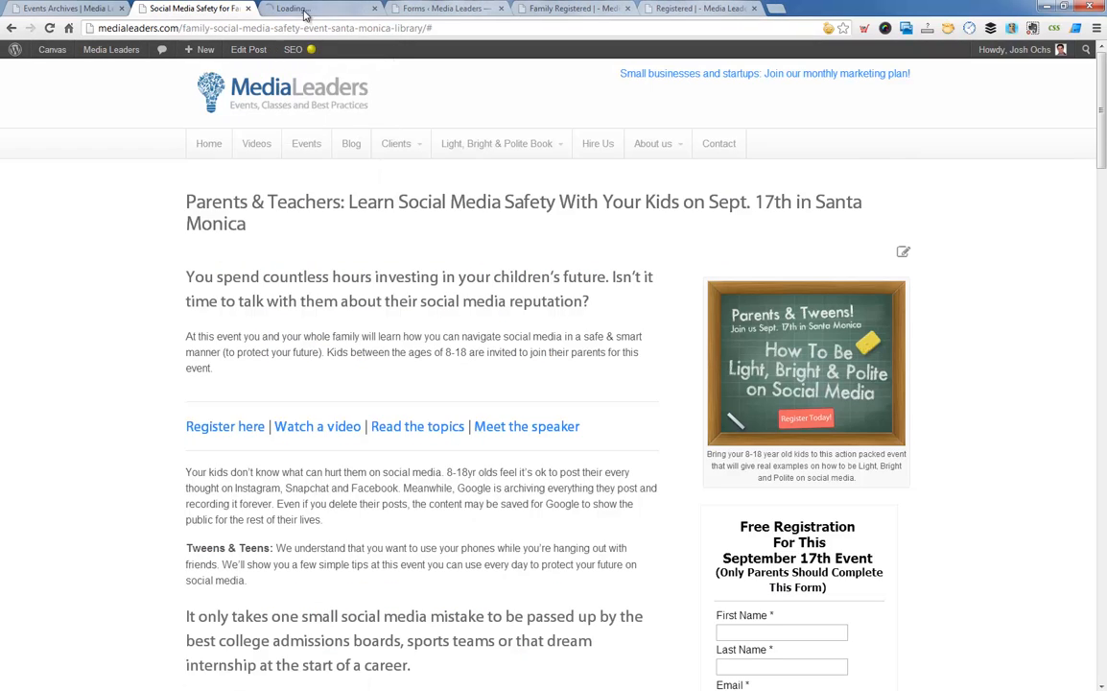
left_click_drag(279, 10, 187, 8)
left_click(321, 8)
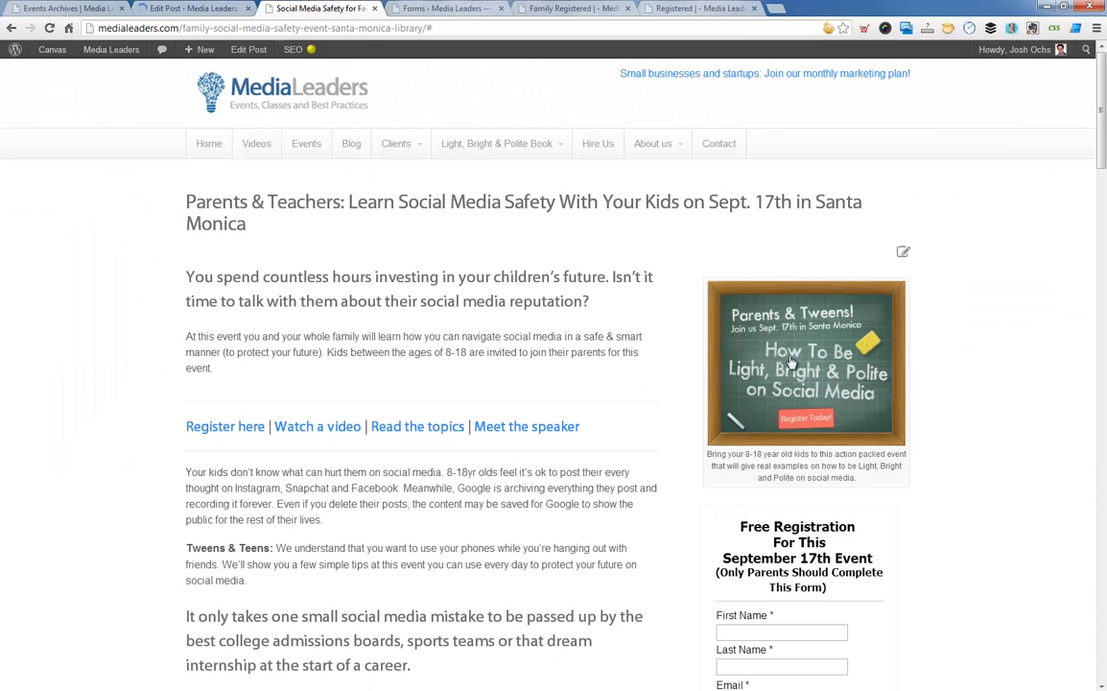
Step: Find the registration form's embed code in the source text of the event post
scroll(790, 363, "down", 3)
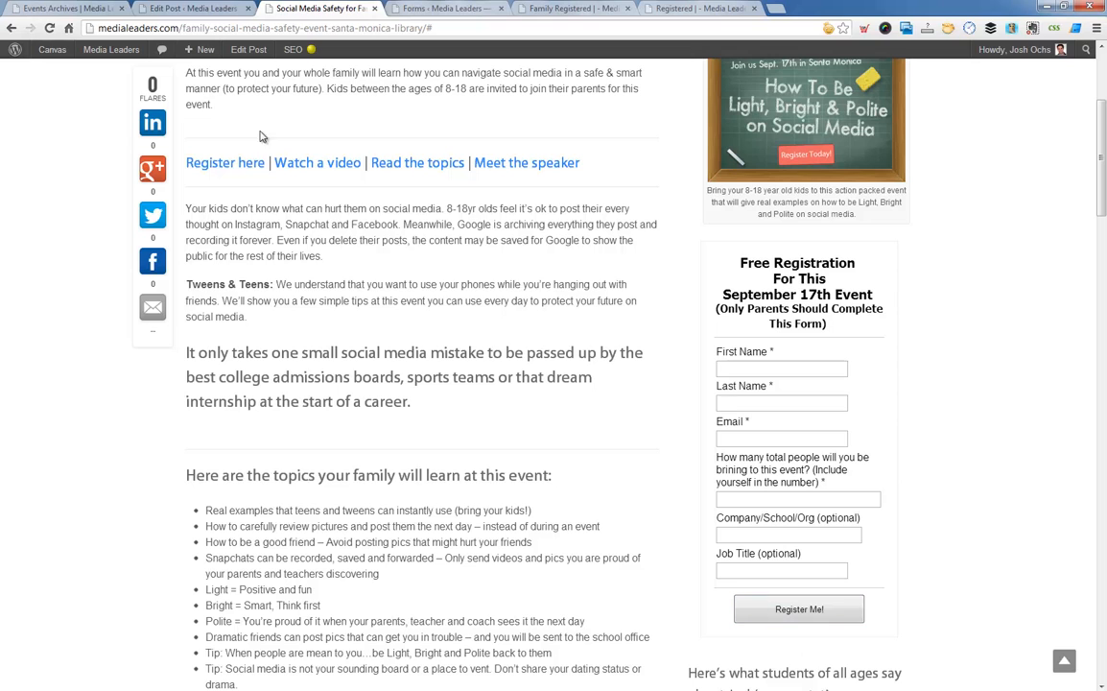
left_click(199, 7)
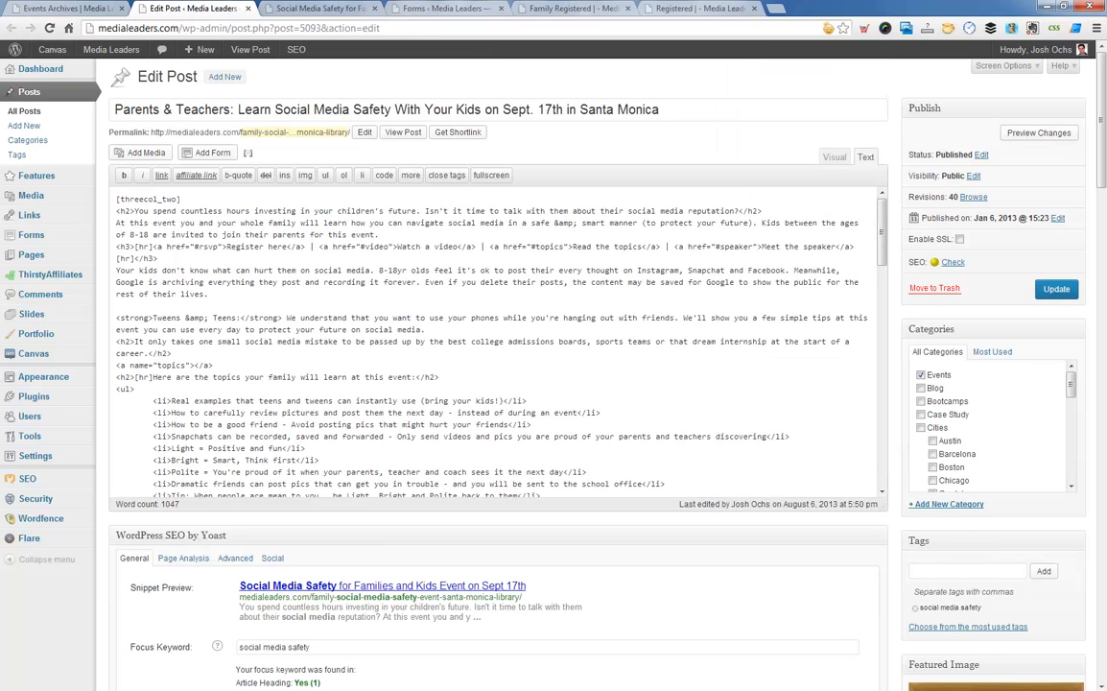
scroll(340, 430, "down", 4)
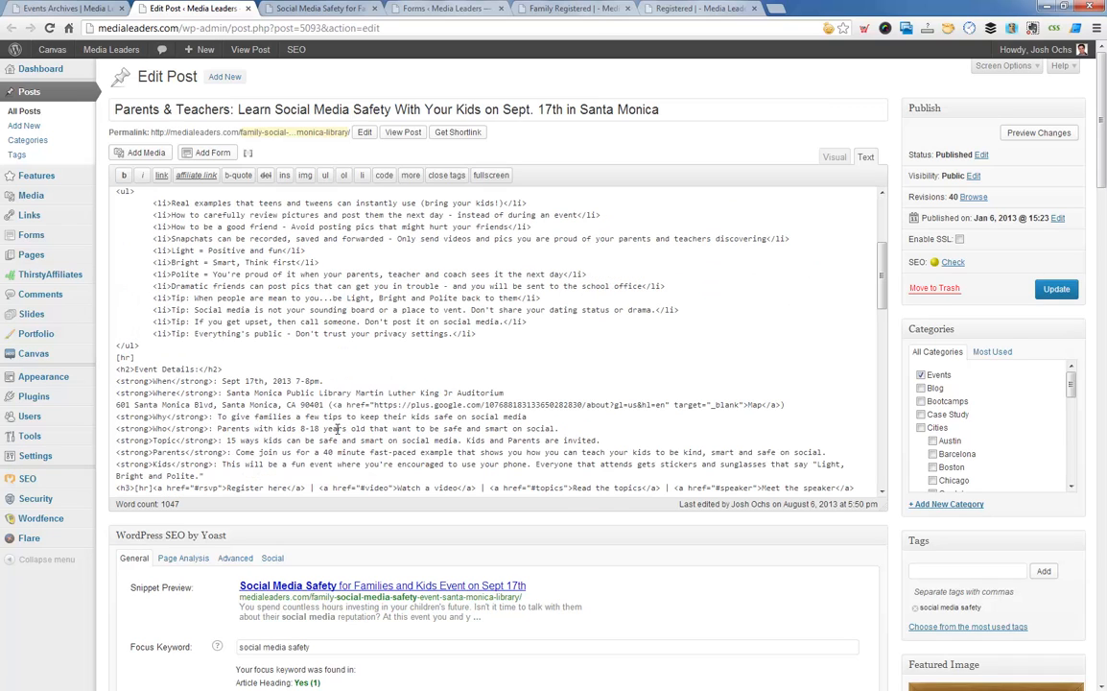
scroll(198, 403, "down", 8)
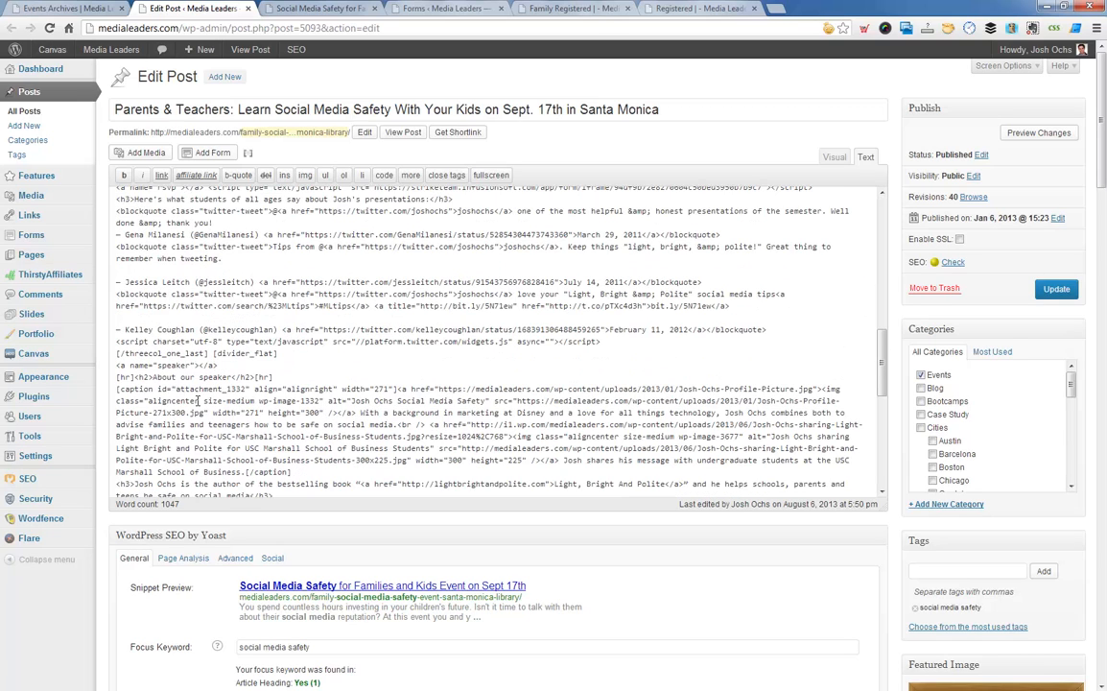
scroll(198, 401, "down", 2)
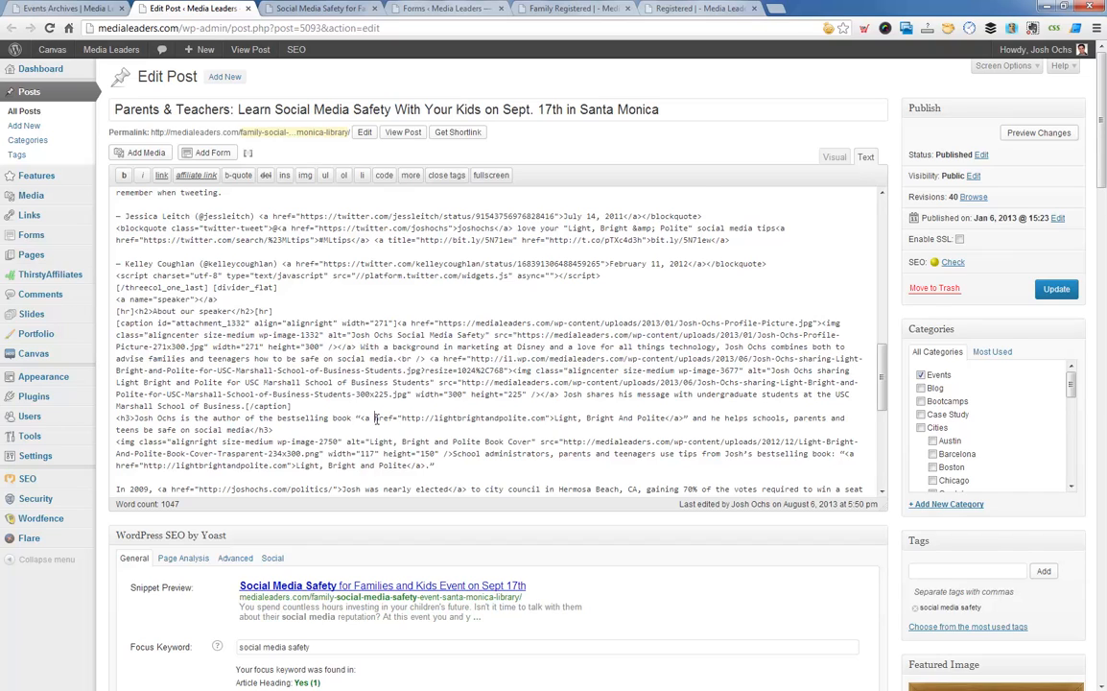
scroll(377, 418, "down", 3)
scroll(377, 419, "up", 6)
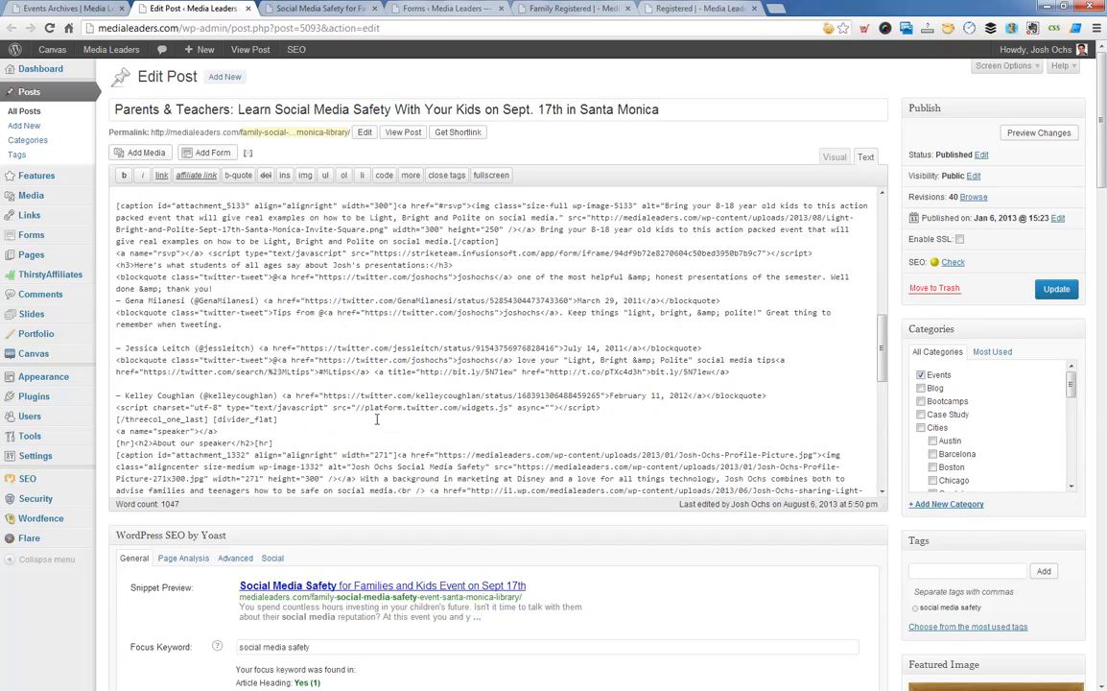
scroll(376, 419, "up", 3)
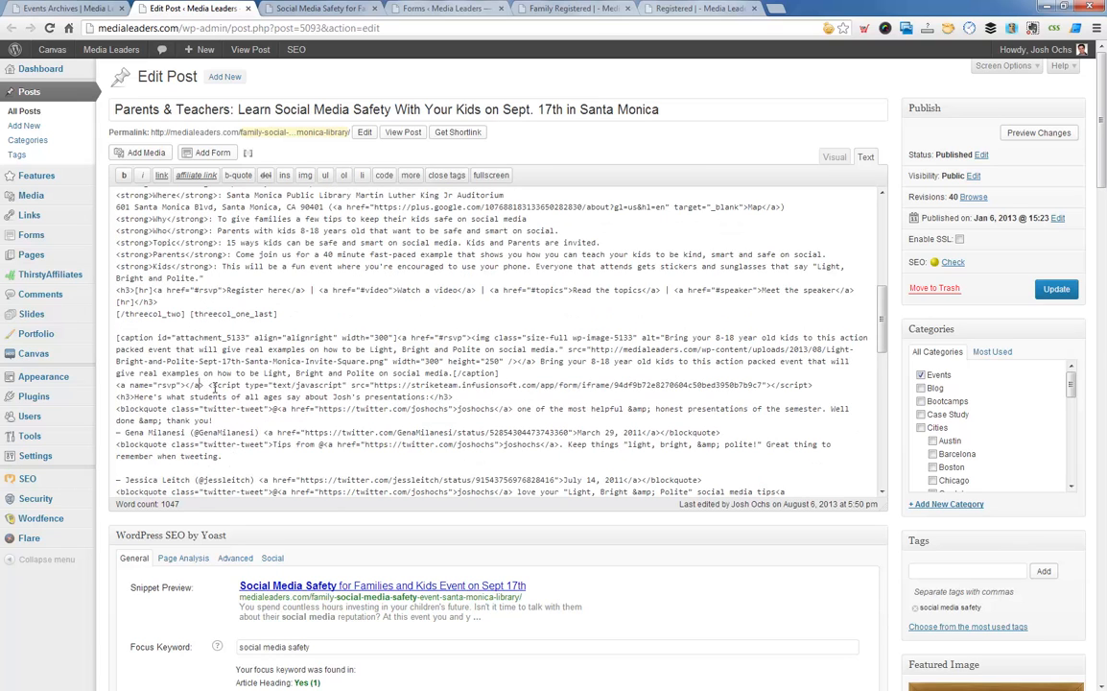
Step: Add a line break after the Infusionsoft form script that follows the rsvp anchor in the post's code
left_click(210, 386)
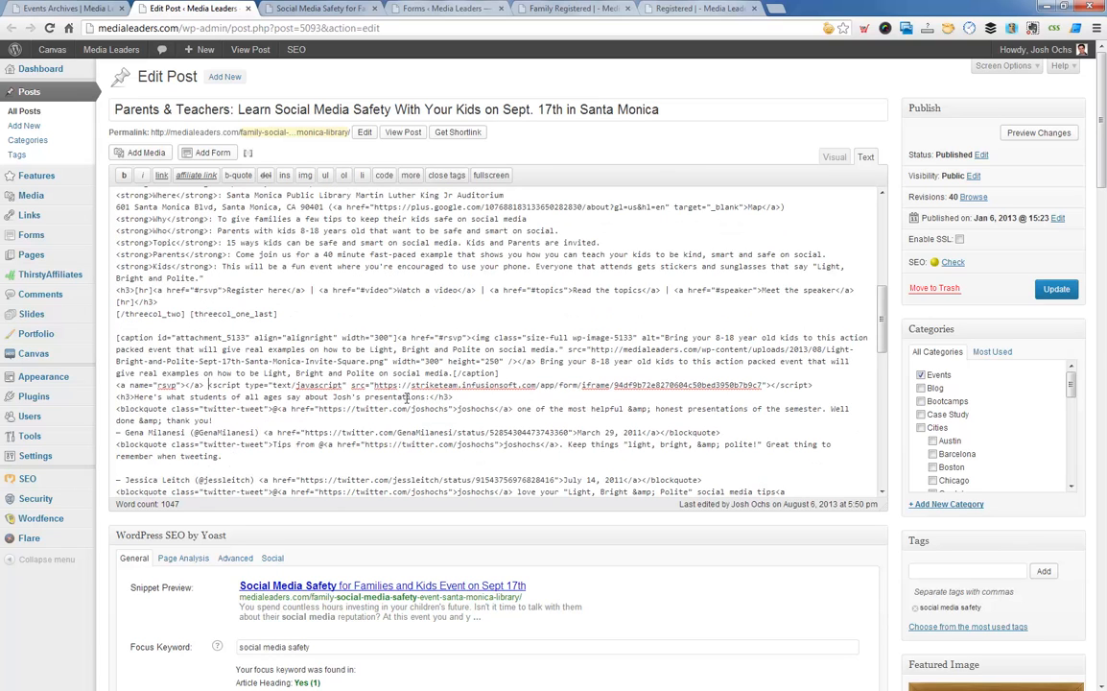
left_click(841, 391)
key("Return")
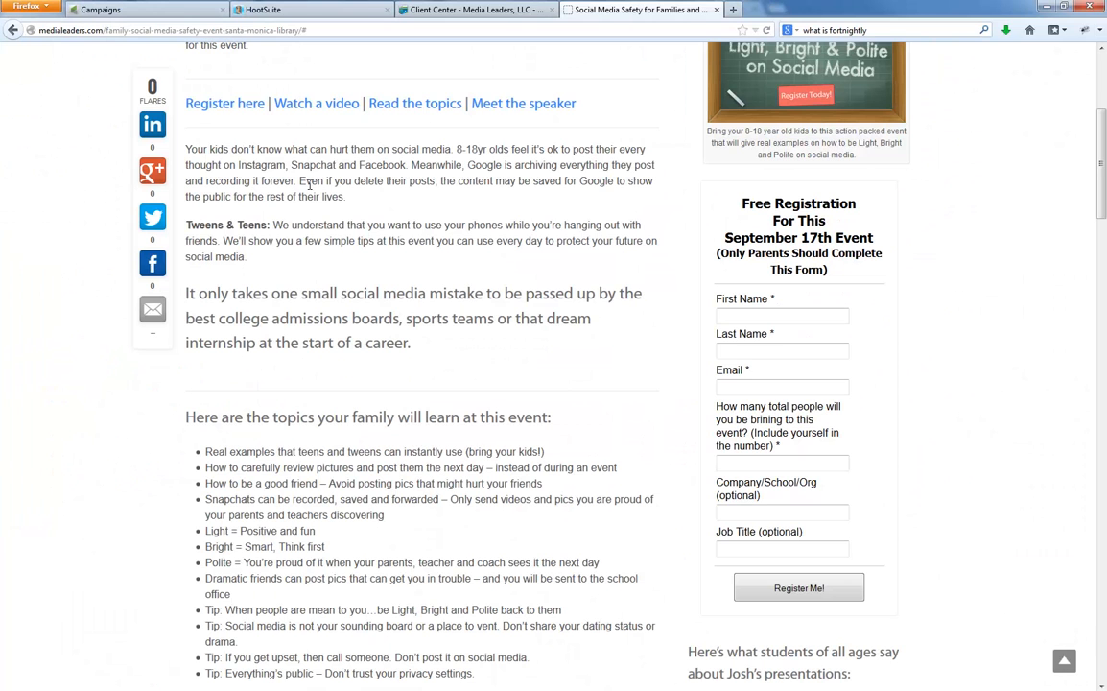
Step: Switch back to the Infusionsoft campaign list and open the BOOTCAMP: Social Media Family Safety Event Sept 17th campaign
left_click(105, 10)
left_click(387, 276)
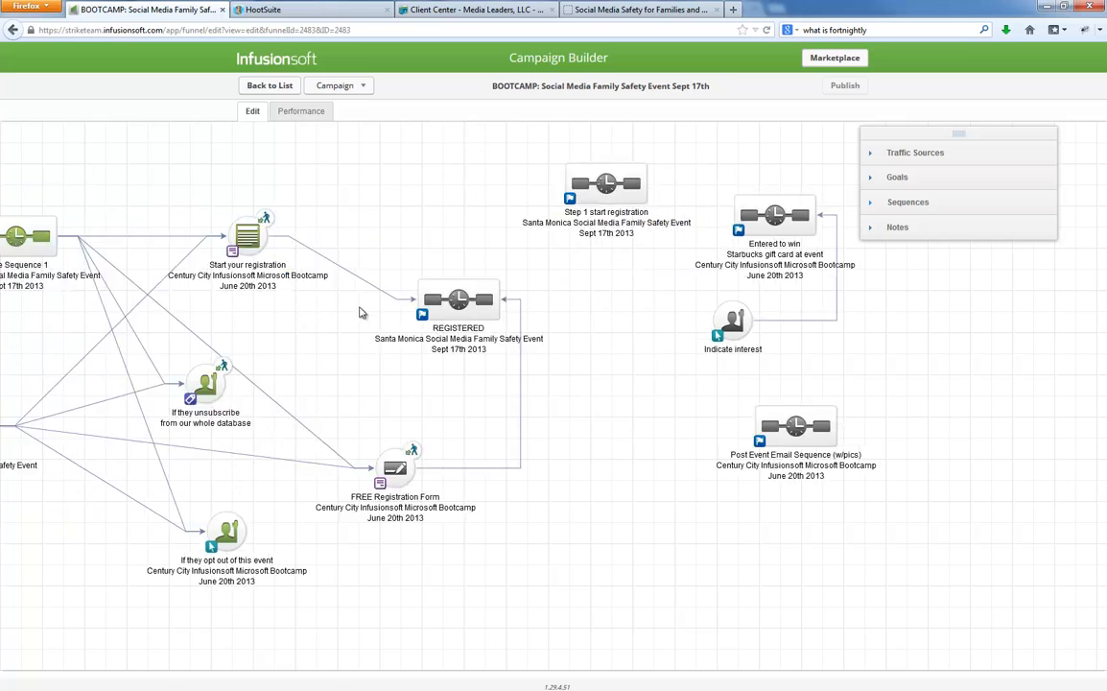
Step: Open the hosted version of the "Start your registration" web form from its Web Form URL and copy the page address
double_click(276, 249)
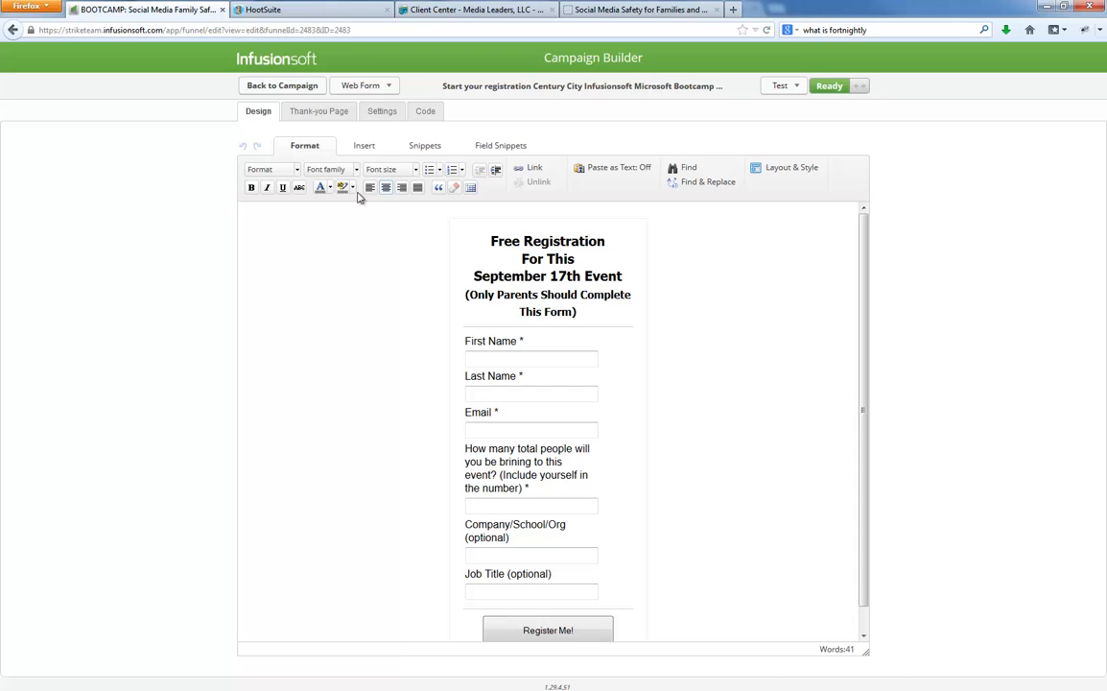
left_click(423, 112)
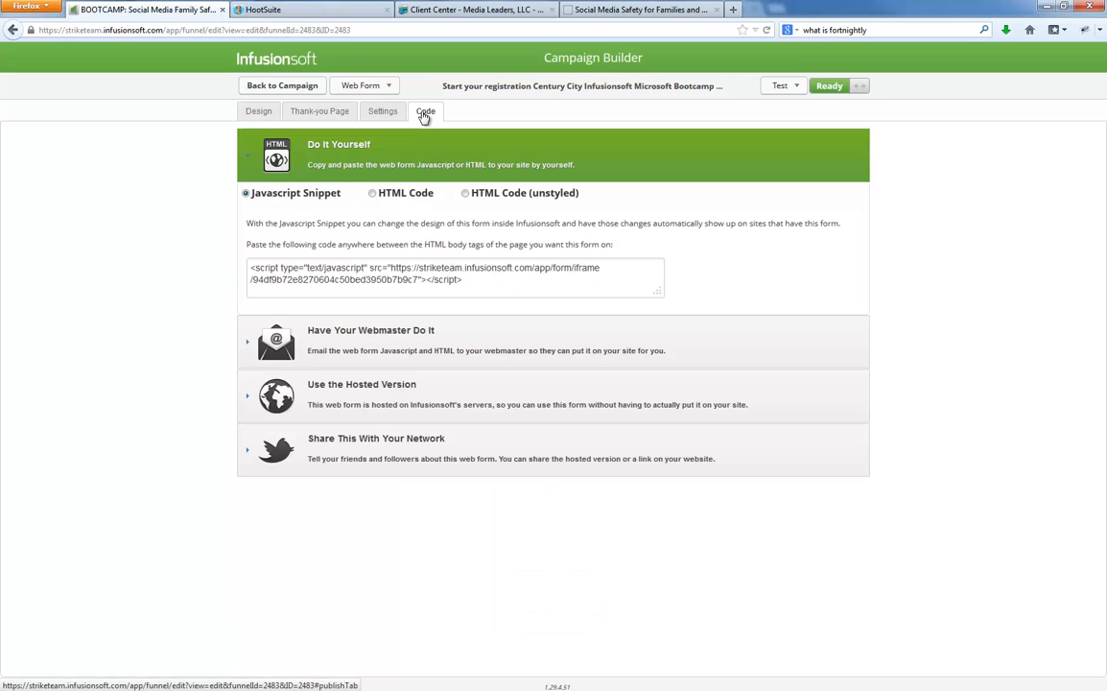
left_click(362, 404)
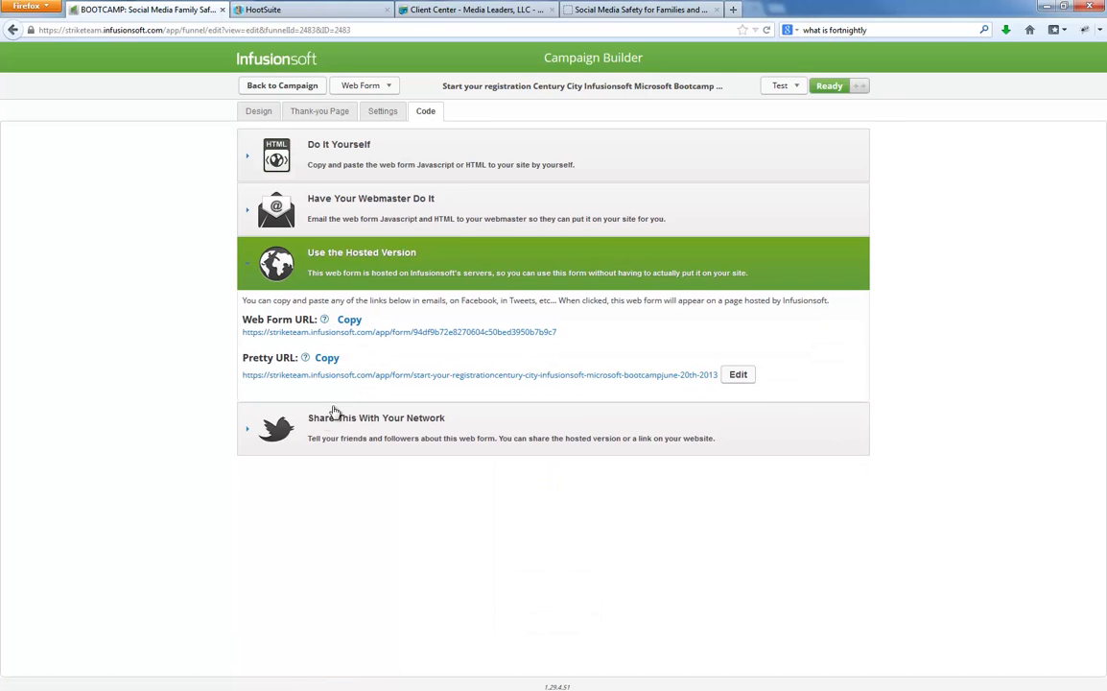
left_click(429, 333)
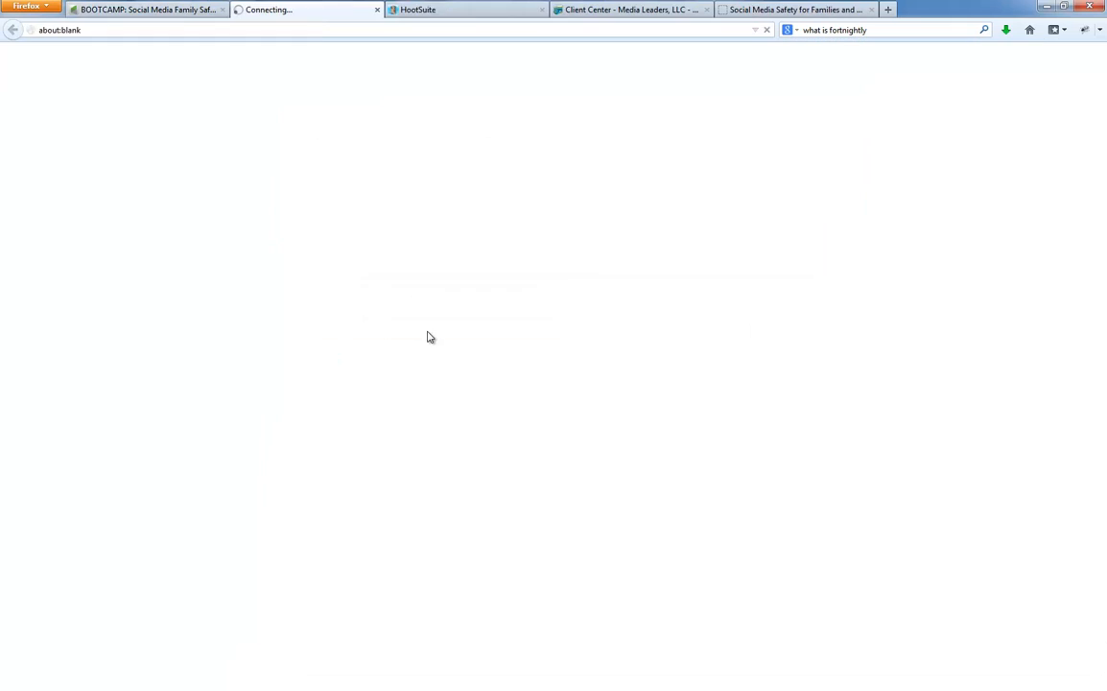
left_click(363, 30)
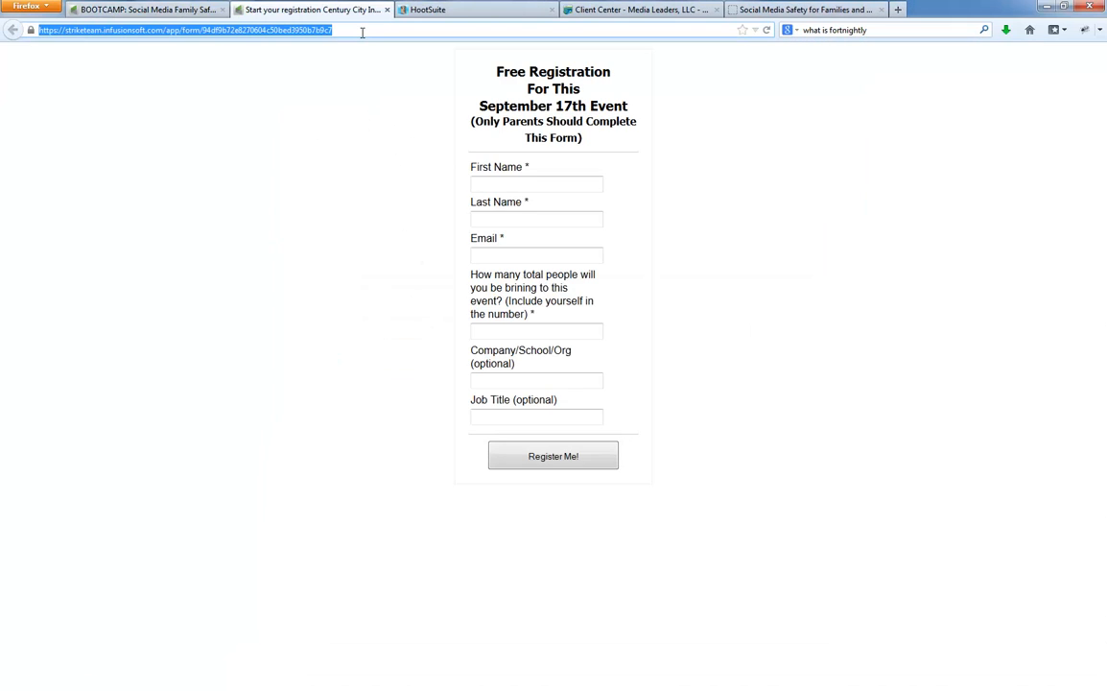
left_click(405, 242)
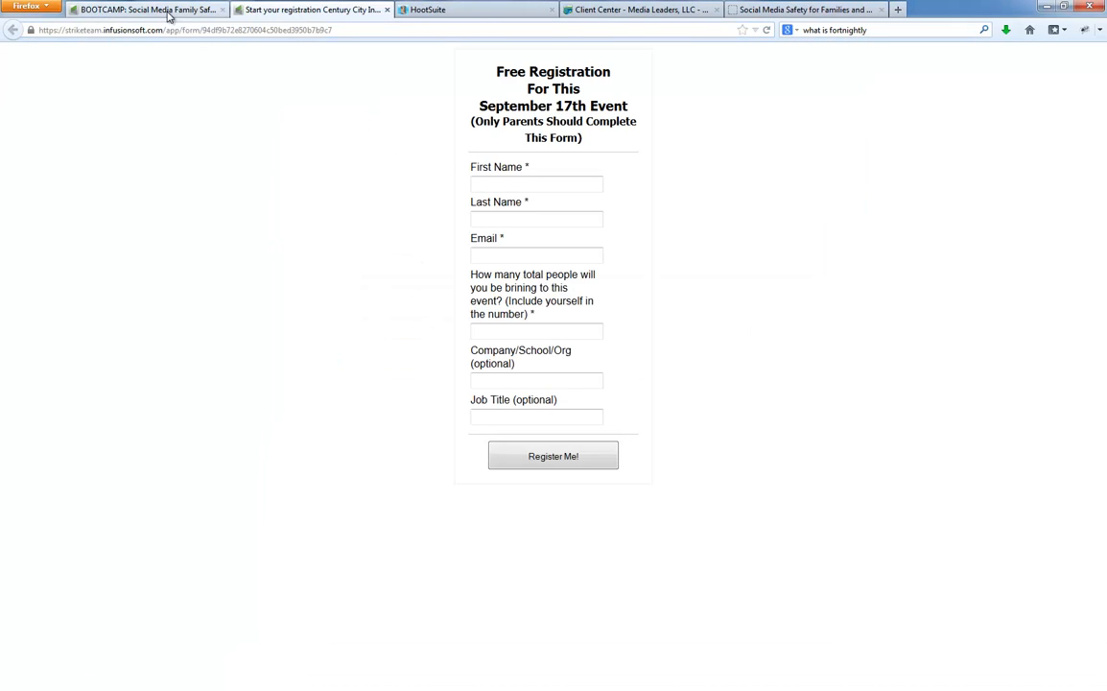
Step: In Chrome, link the post text "Use this link on a mobile device." to the copied hosted form URL and update the post
key("alt+Tab")
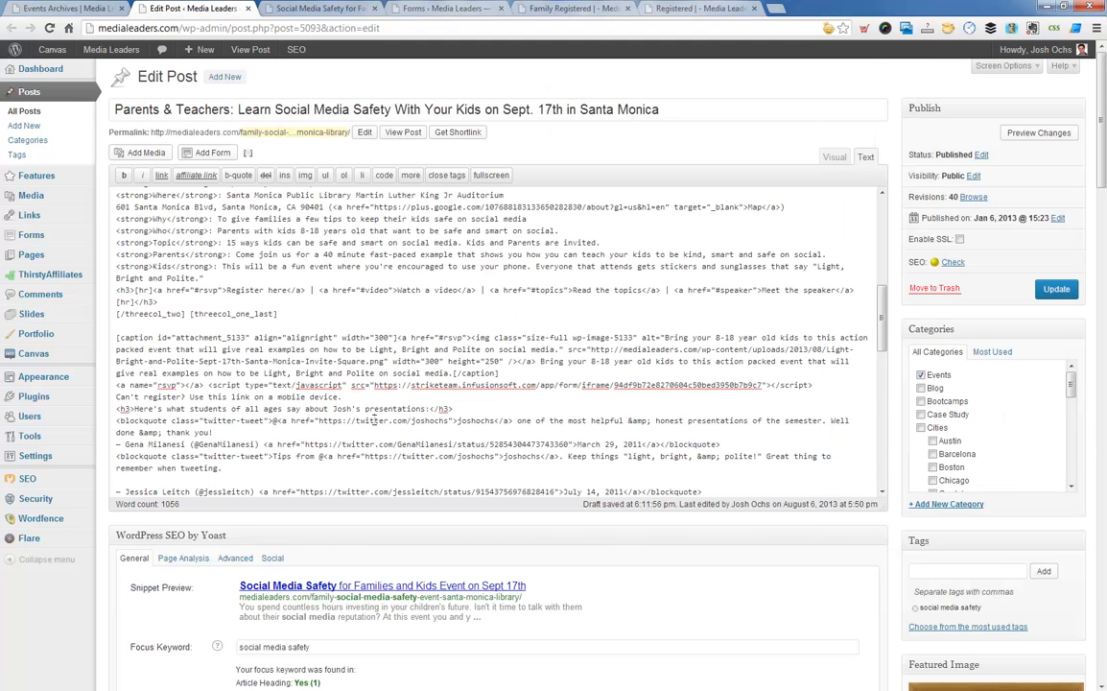
left_click_drag(344, 397, 189, 397)
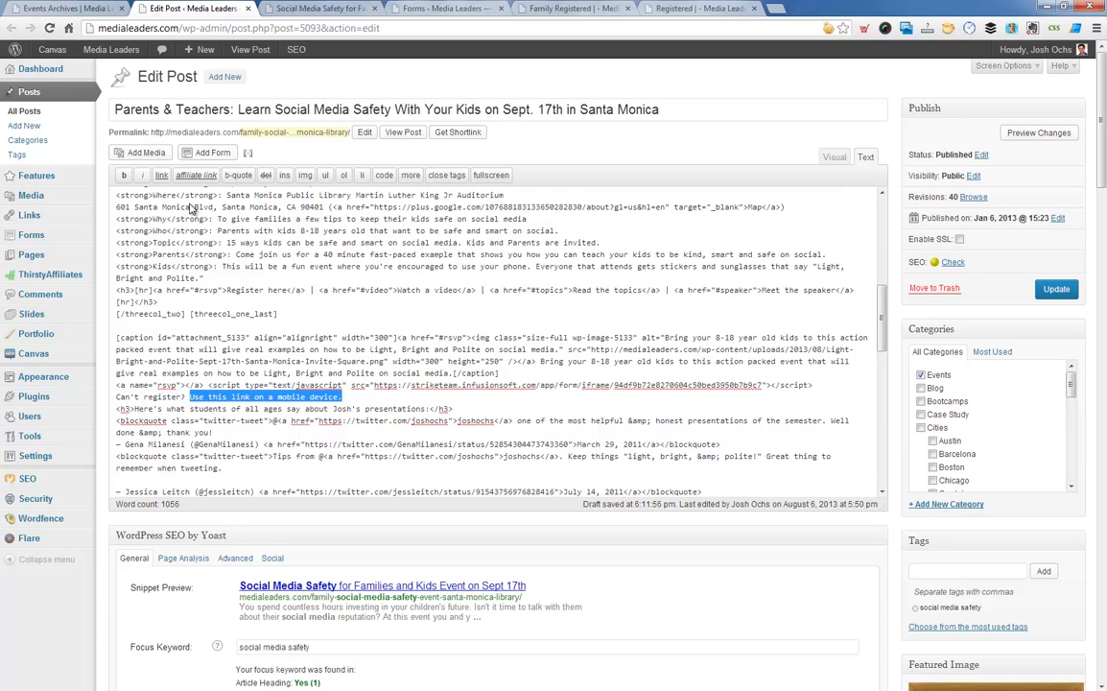
left_click(161, 174)
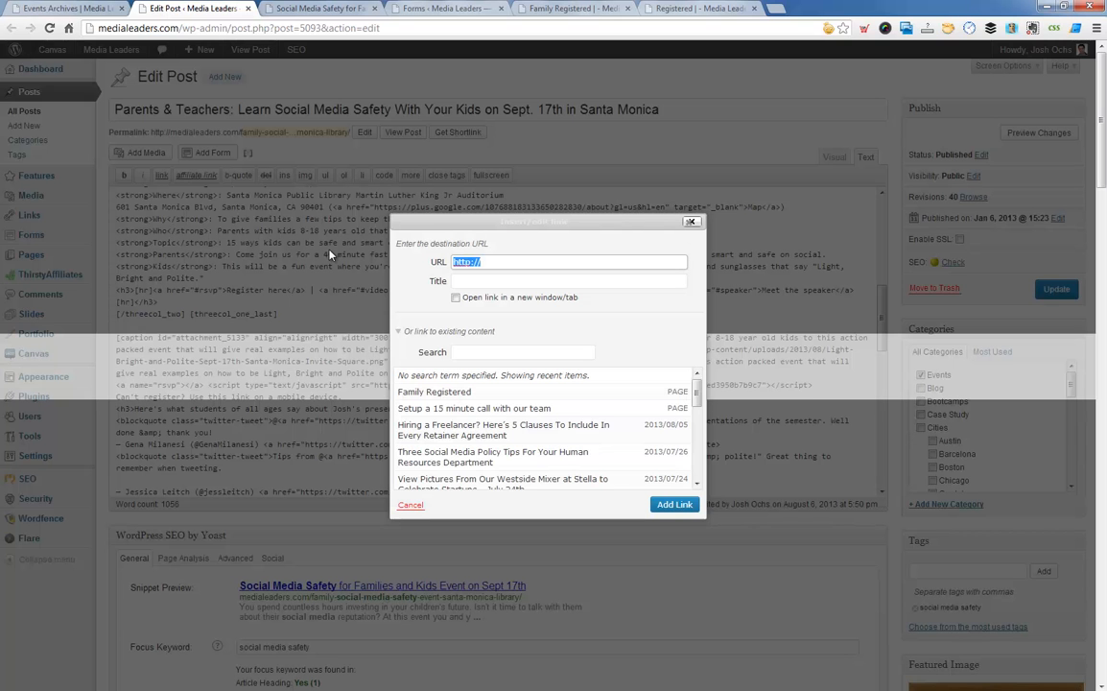
key("ctrl+v")
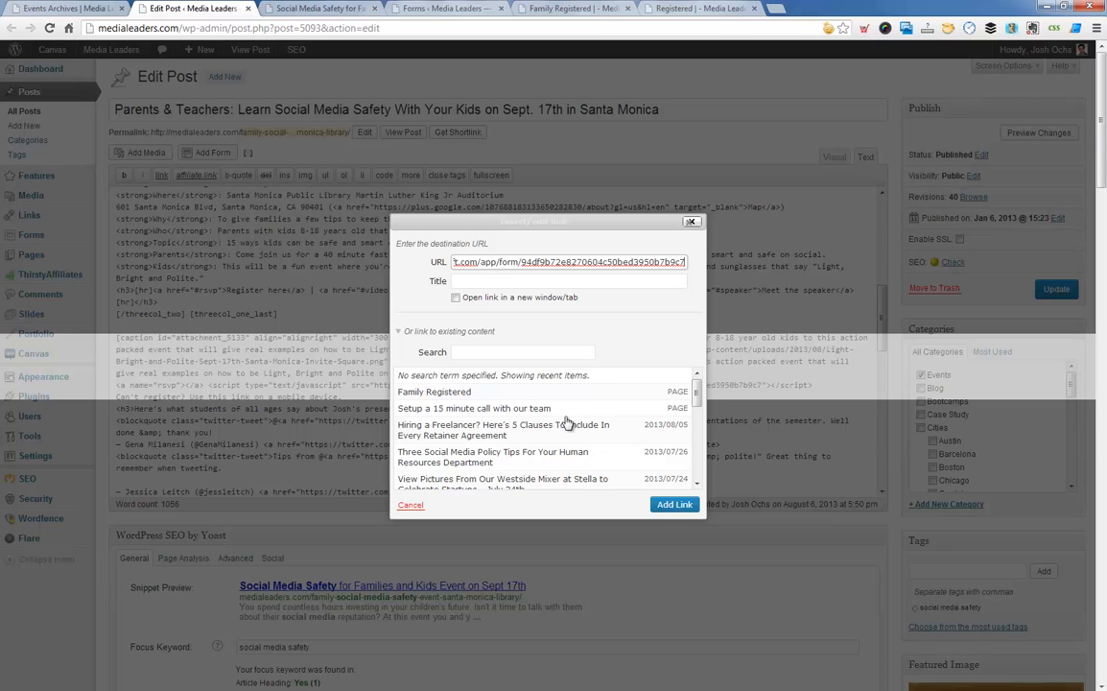
left_click(674, 504)
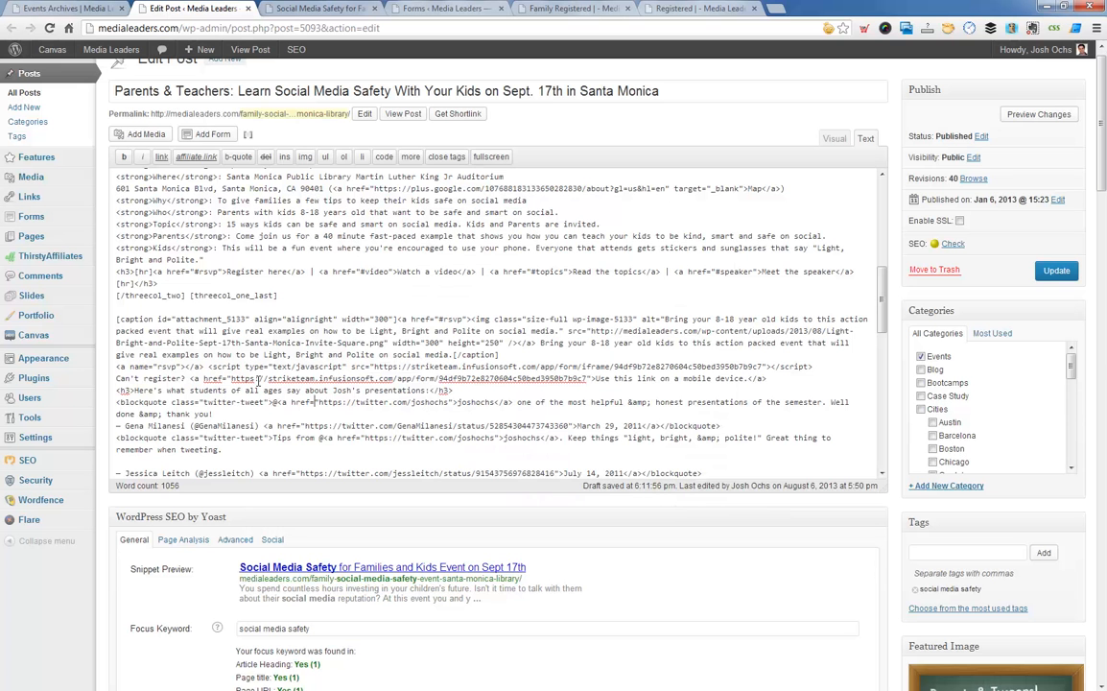
left_click(1057, 271)
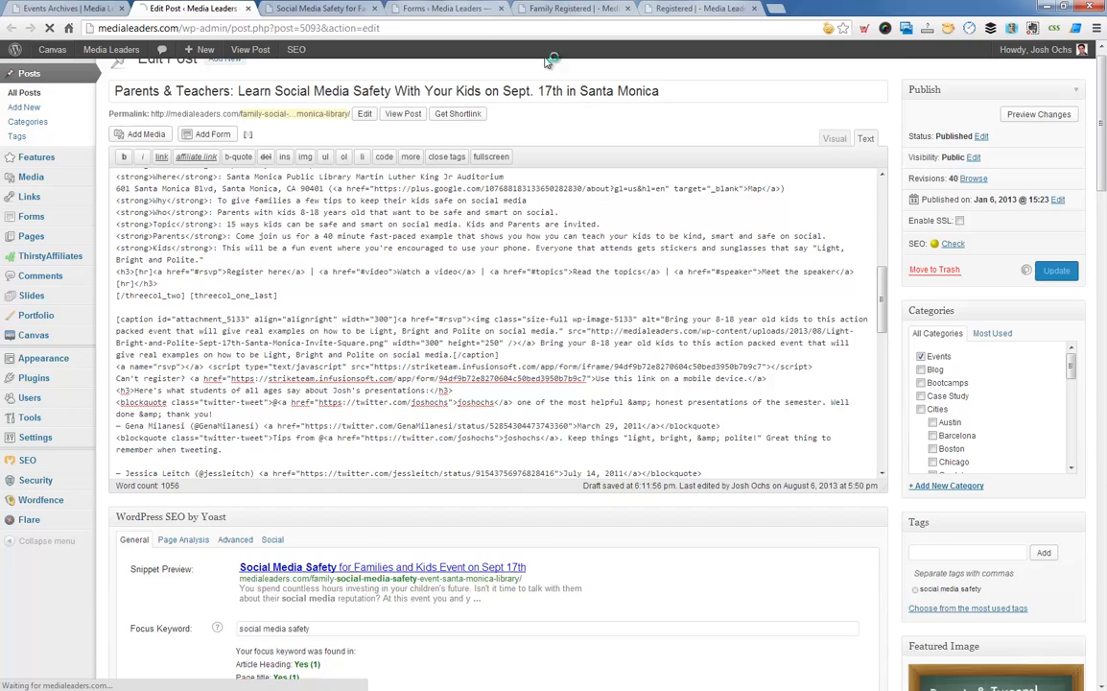
Step: Reload the live event page and test the "Use this link on a mobile device." link below the registration form
left_click(286, 7)
scroll(415, 263, "up", 3)
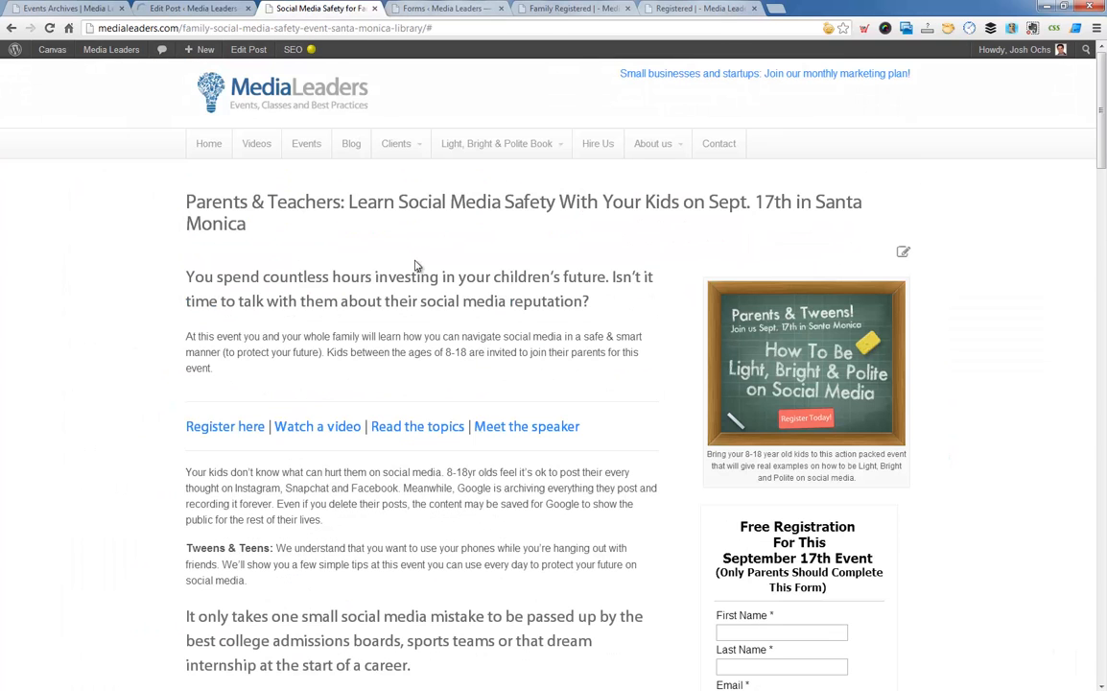
left_click(50, 29)
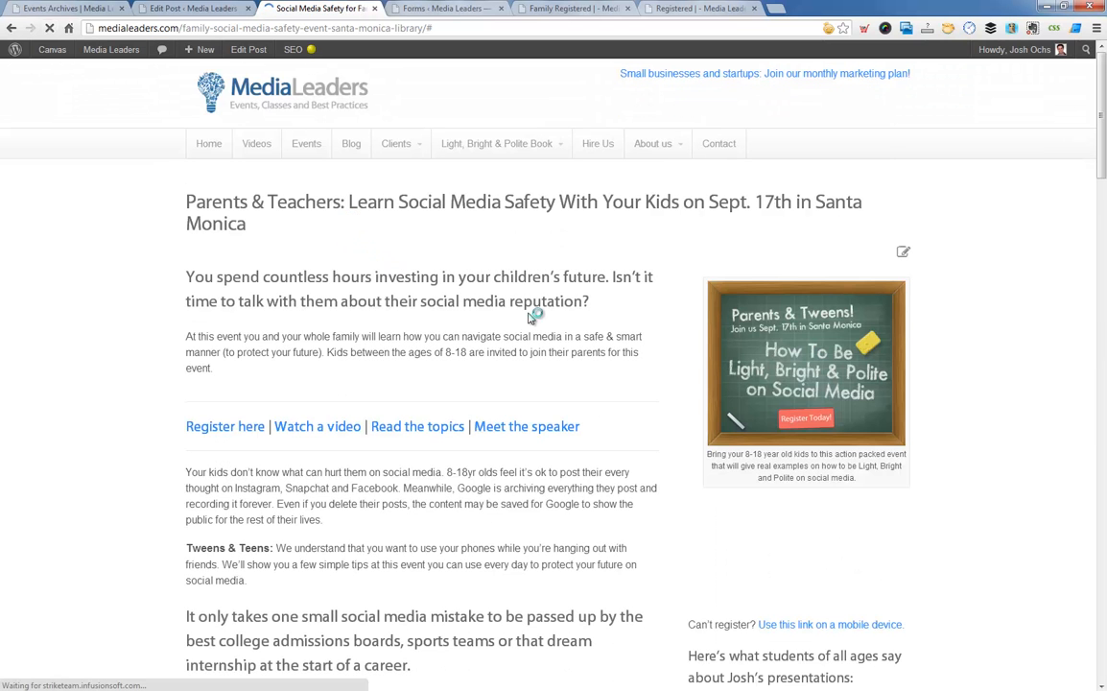
scroll(530, 318, "down", 3)
scroll(537, 331, "down", 1)
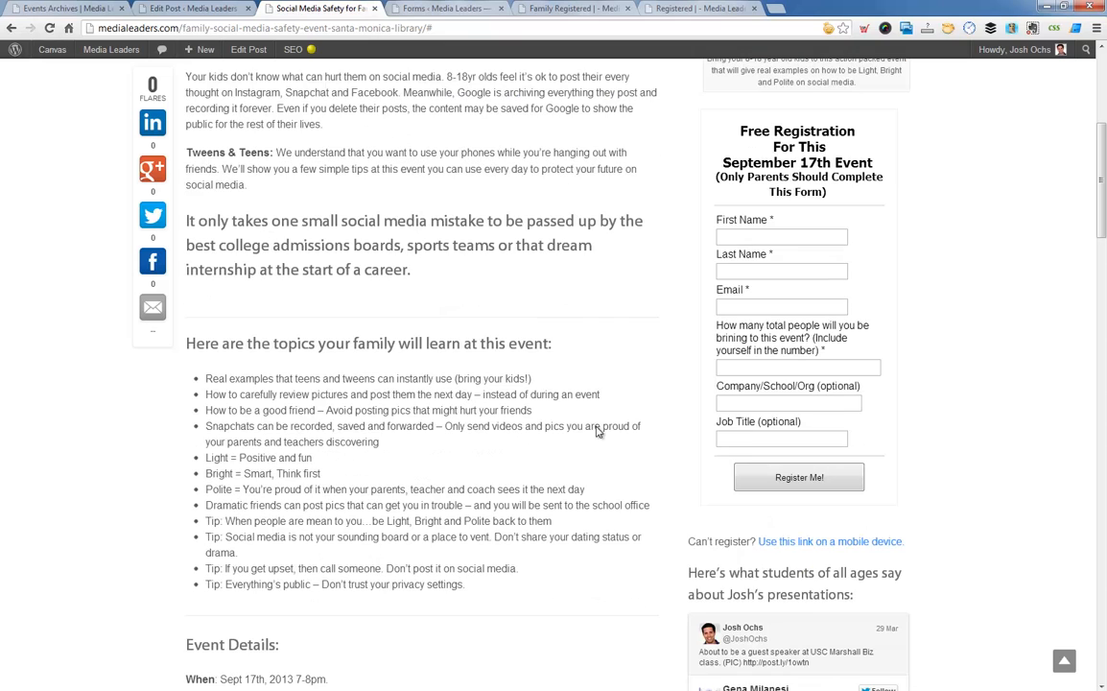
left_click_drag(691, 542, 927, 540)
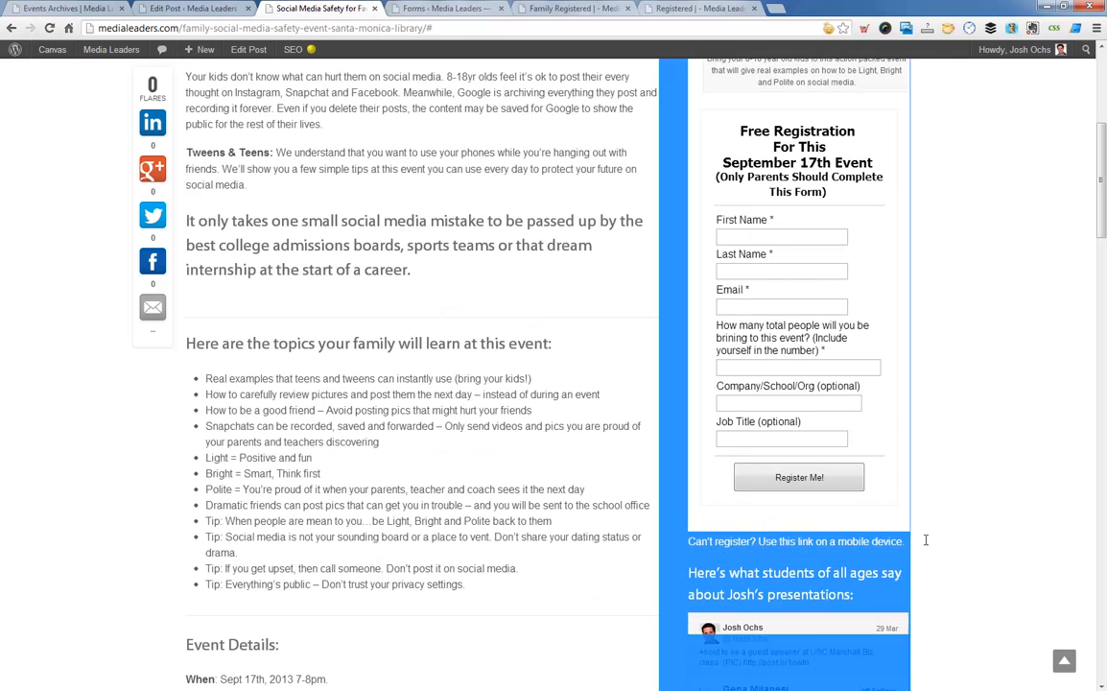
left_click(932, 547)
left_click(878, 546)
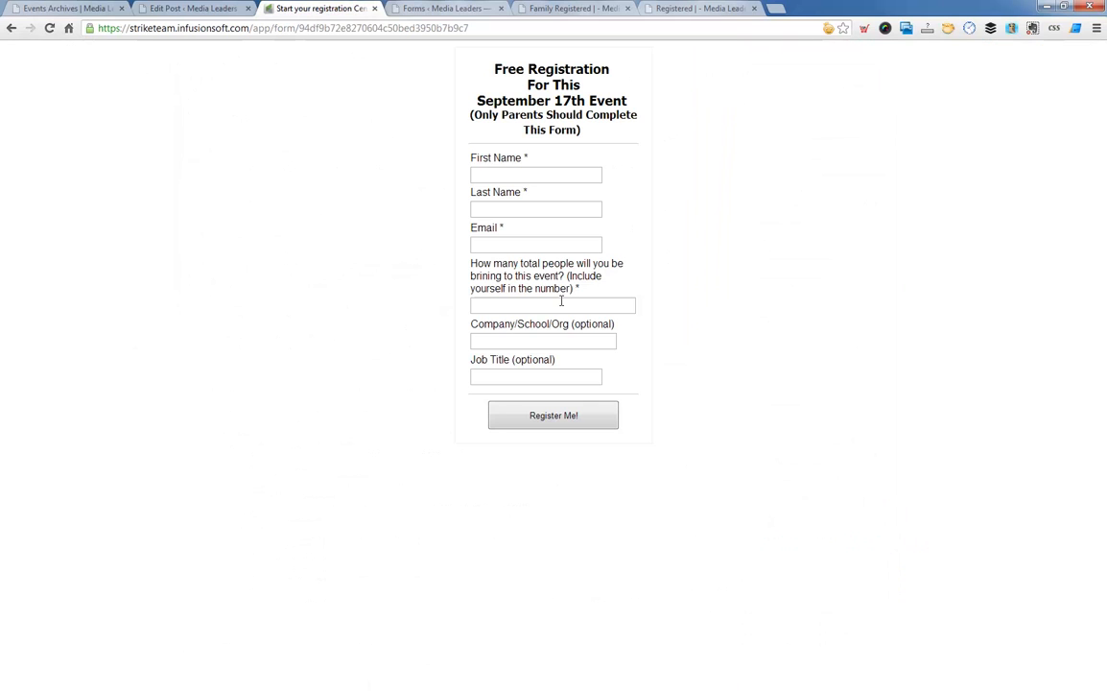
Step: Narrow the browser window to check the hosted form at mobile width, restore it to full size, and review the form heading
left_click(1064, 6)
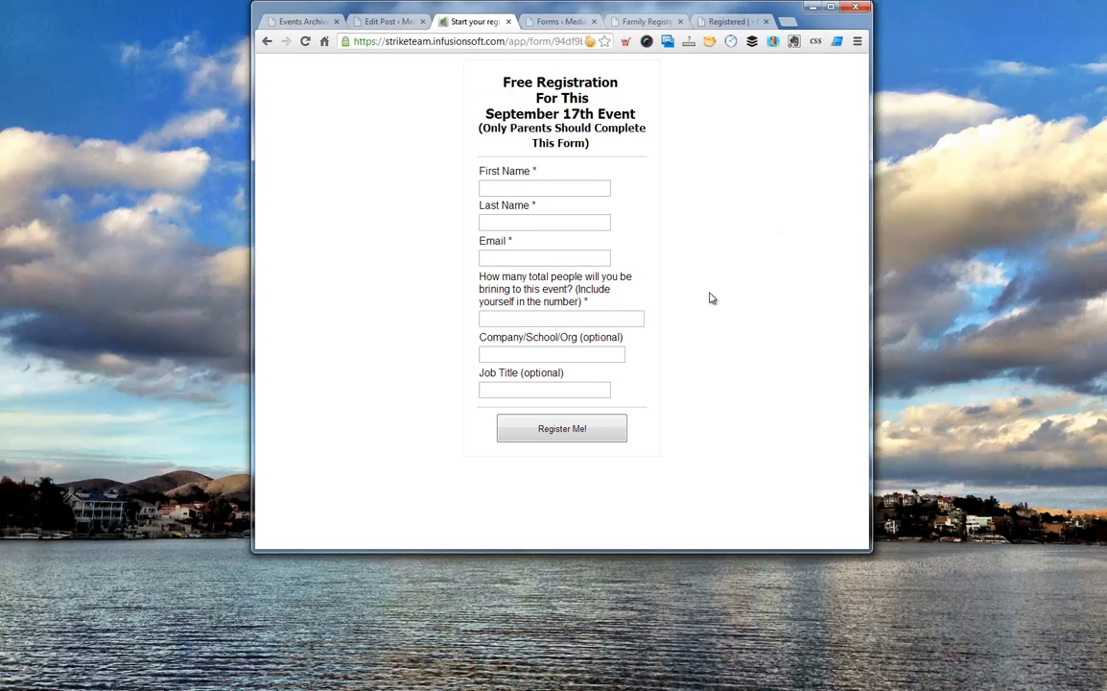
left_click_drag(868, 547, 596, 549)
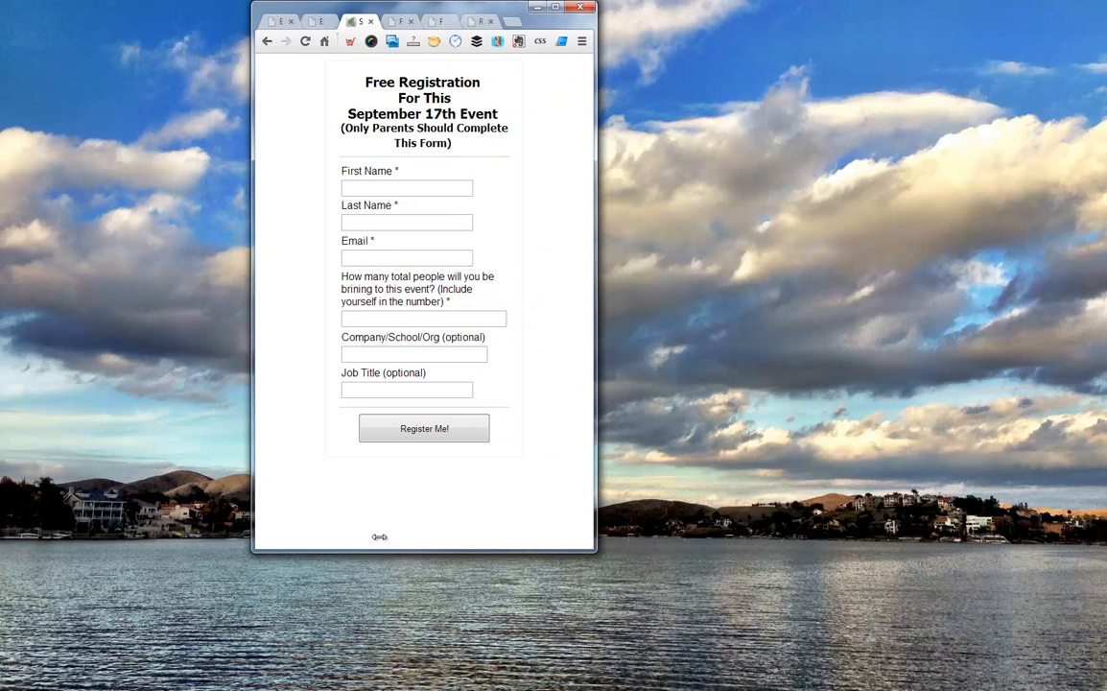
double_click(494, 4)
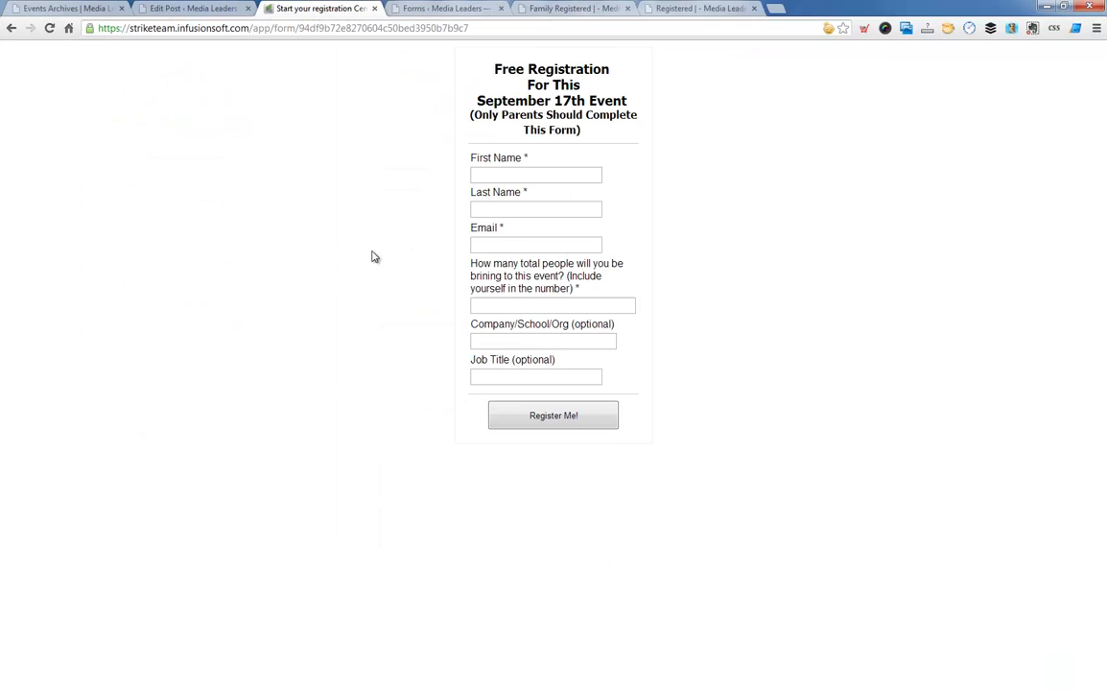
left_click_drag(496, 67, 582, 131)
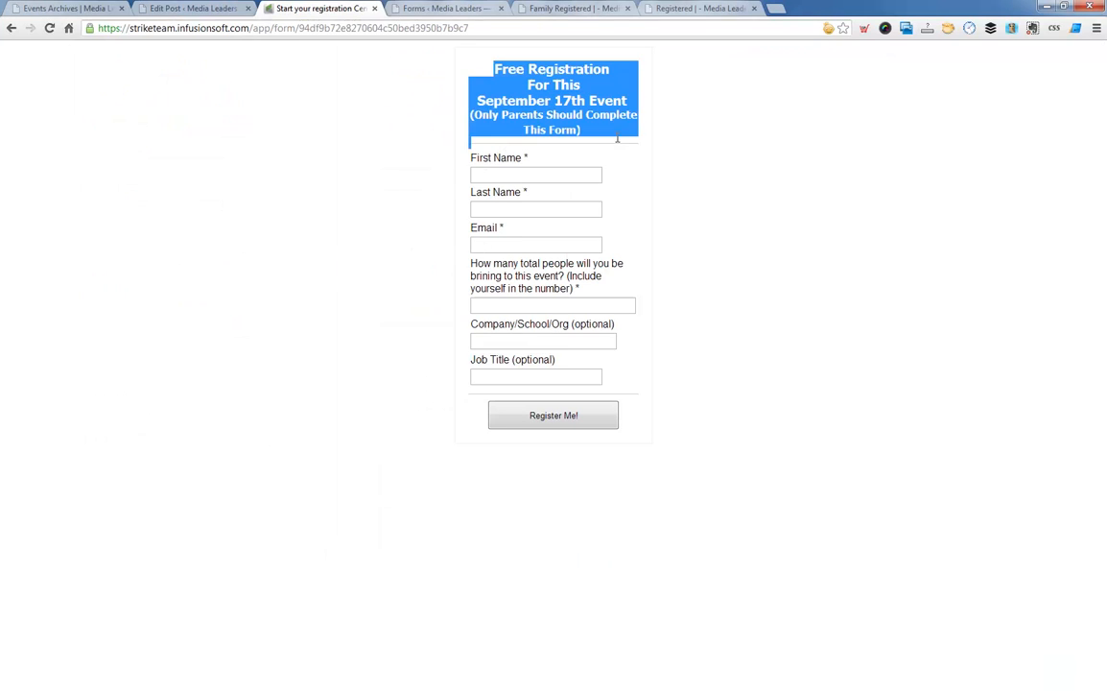
left_click(615, 142)
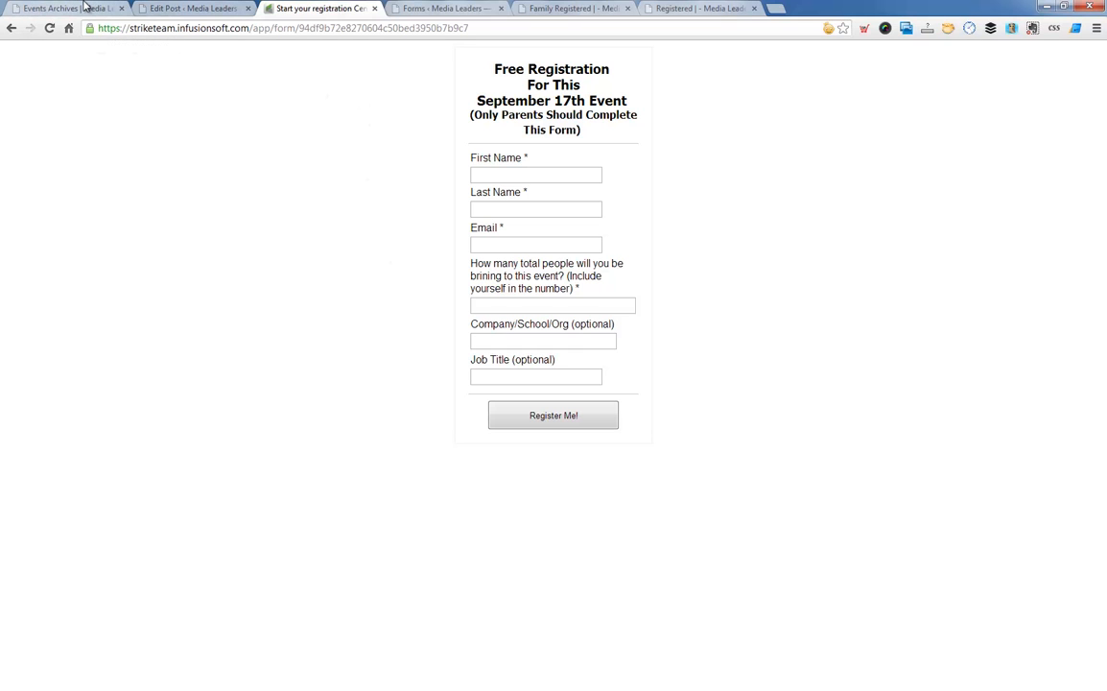
Step: Look through the Events archive page for the Sept. 17th event listing, and go back from the hosted form to the event page
left_click(173, 7)
left_click(62, 8)
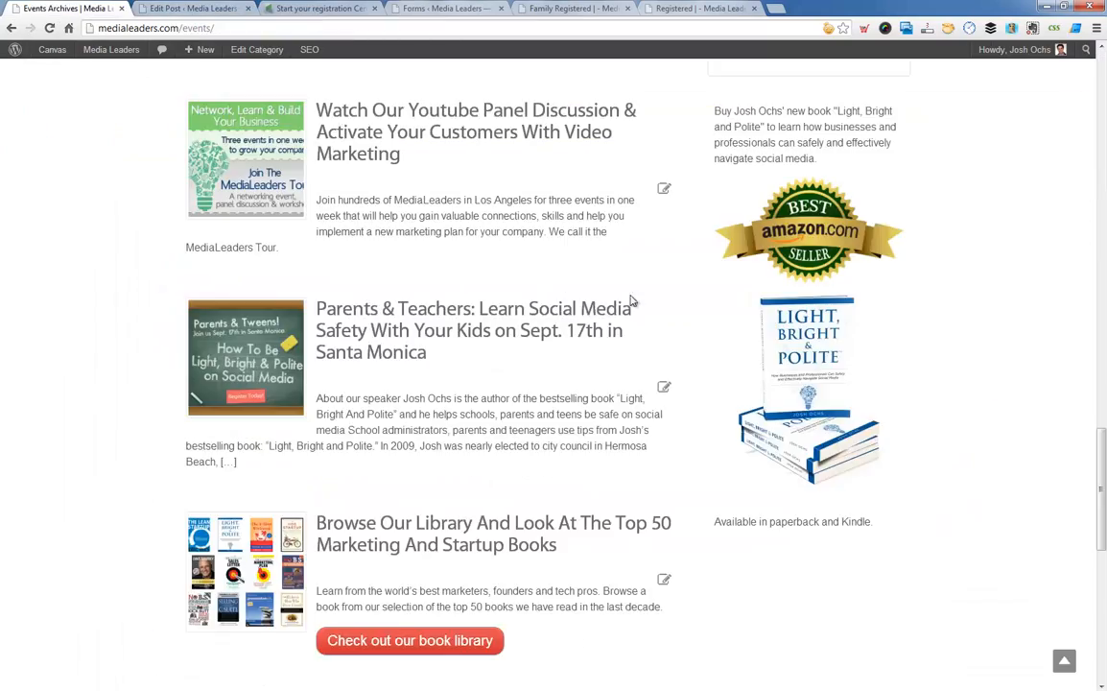
scroll(630, 293, "down", 5)
scroll(628, 293, "up", 10)
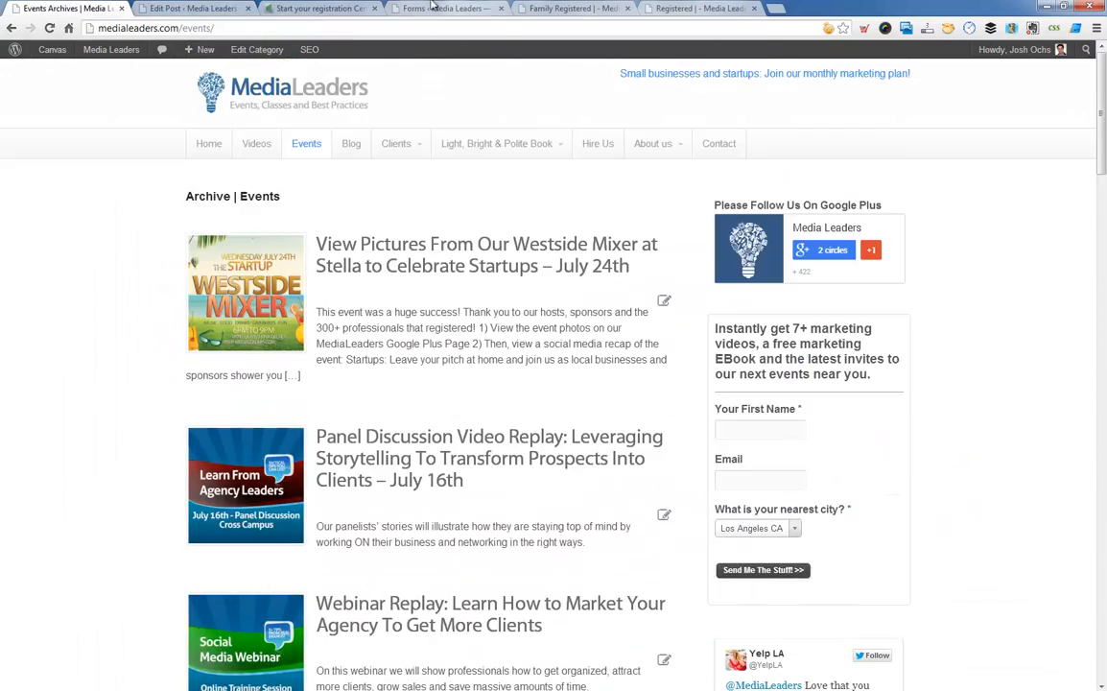
left_click(324, 8)
left_click(176, 7)
left_click(269, 7)
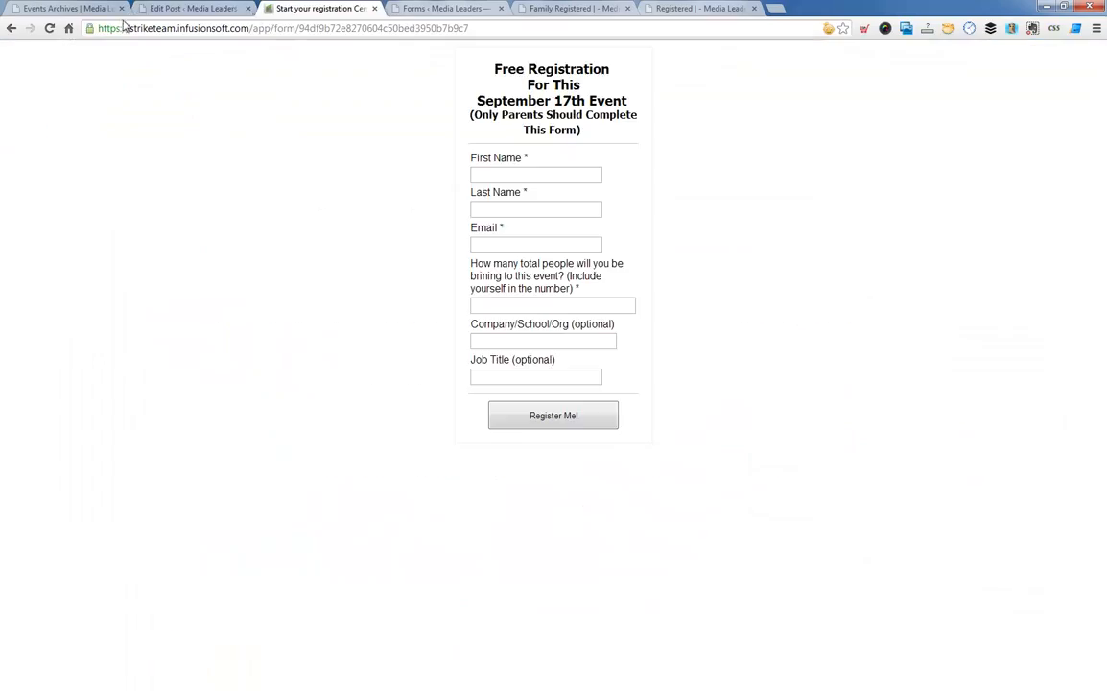
left_click(12, 30)
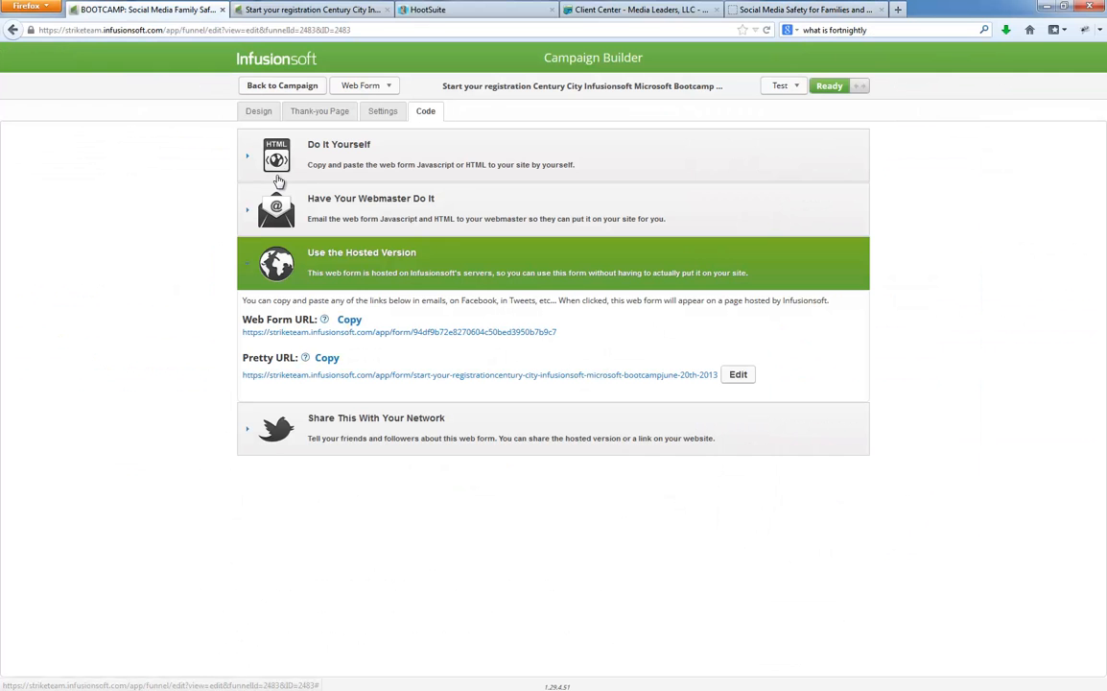
Step: In the Infusionsoft campaign, replace "Start your registration" in the web form goal's label with "Register Here" and publish the change
left_click(262, 88)
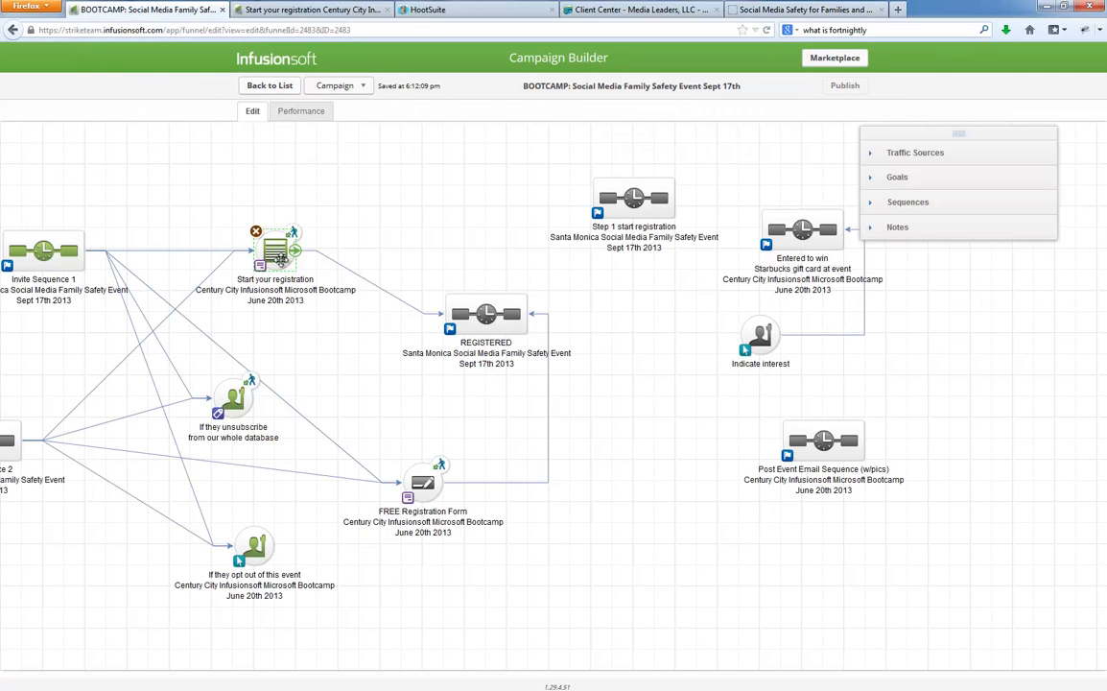
left_click_drag(177, 226, 409, 251)
left_click(273, 277)
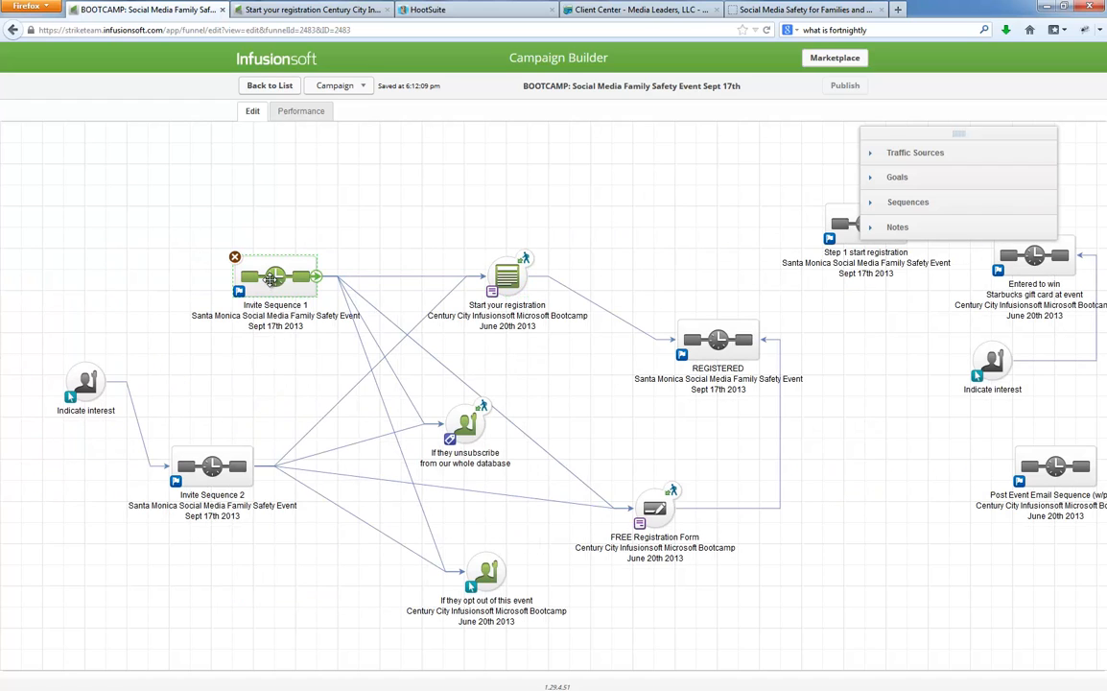
left_click(506, 280)
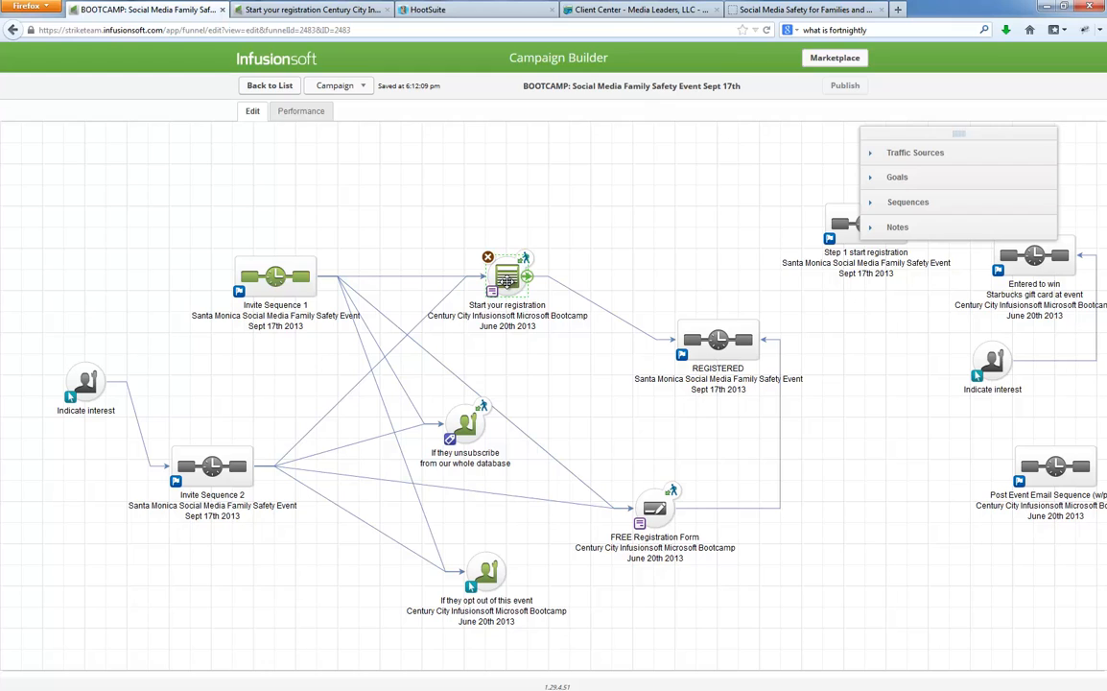
left_click(500, 307)
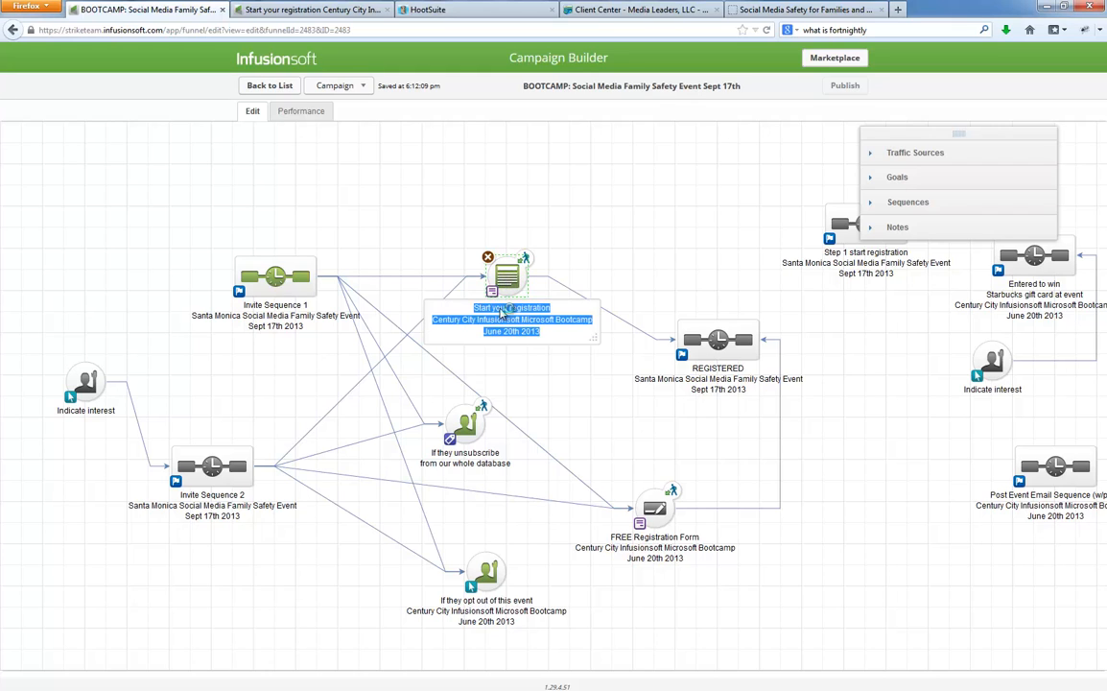
left_click_drag(474, 307, 554, 307)
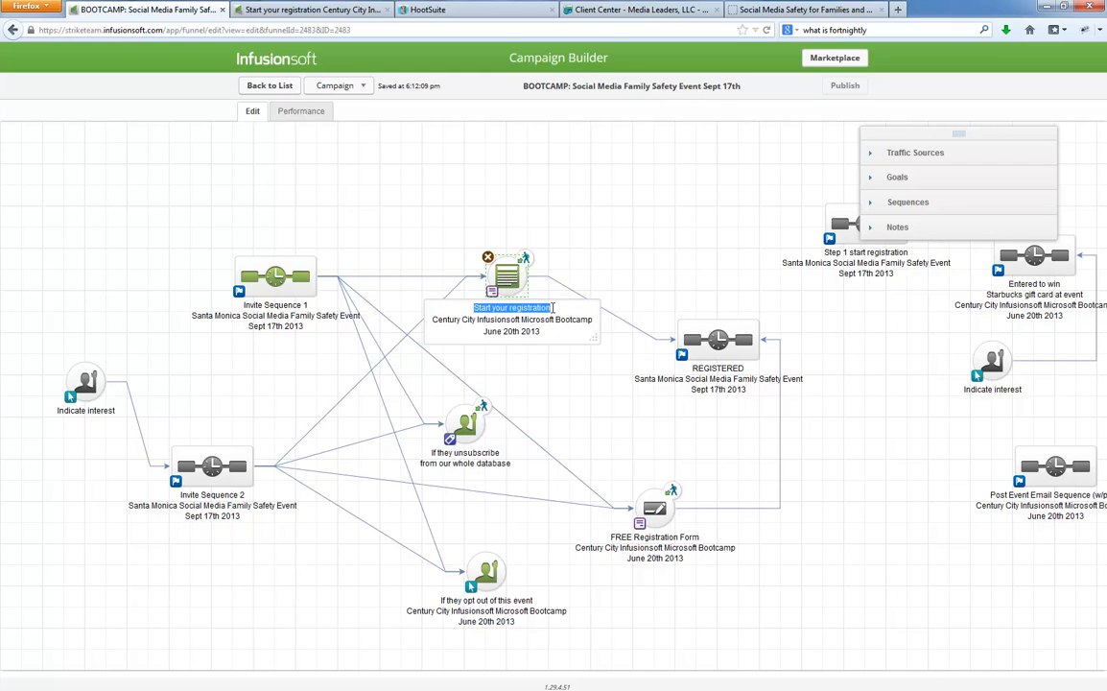
type("Regi")
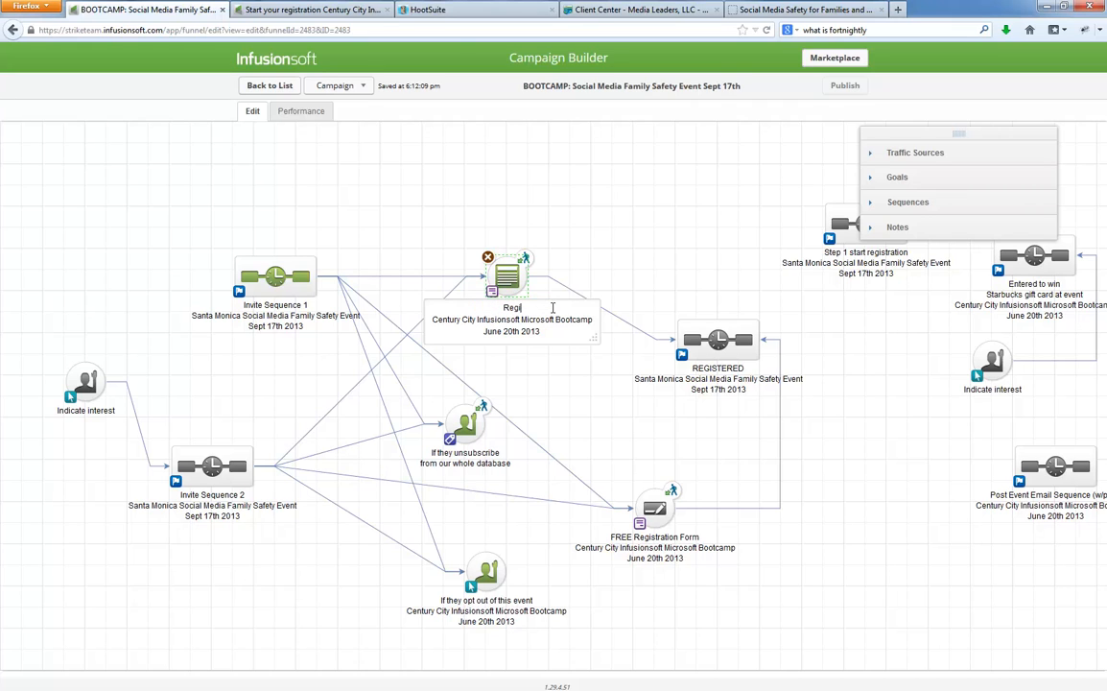
type("ster Here")
left_click(535, 197)
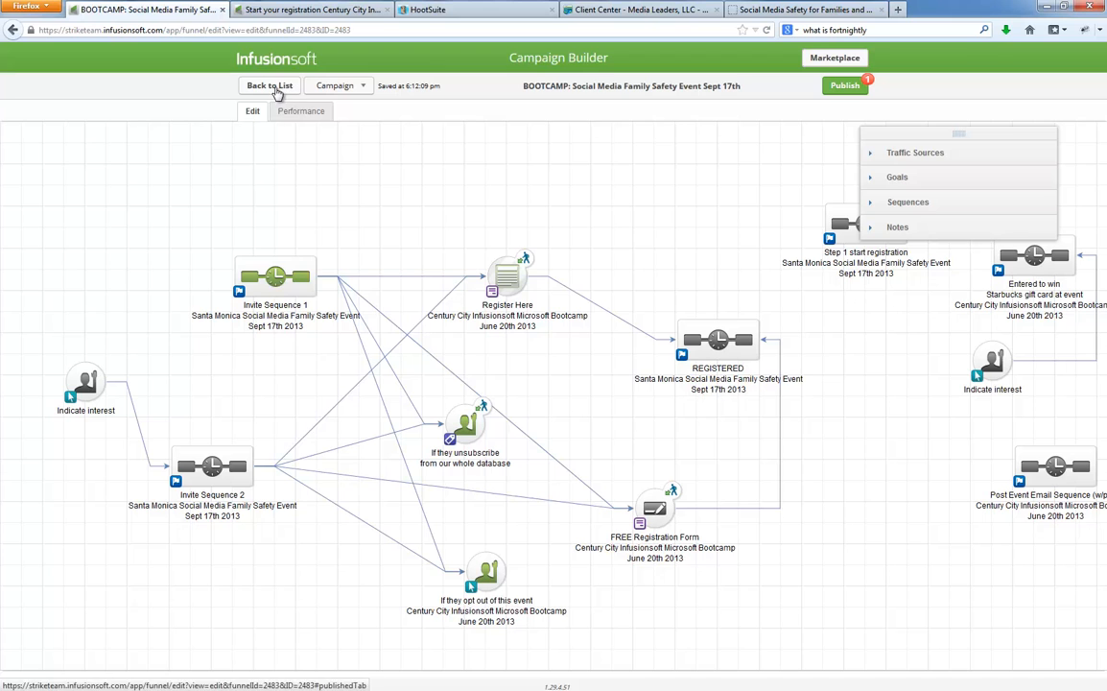
left_click(844, 87)
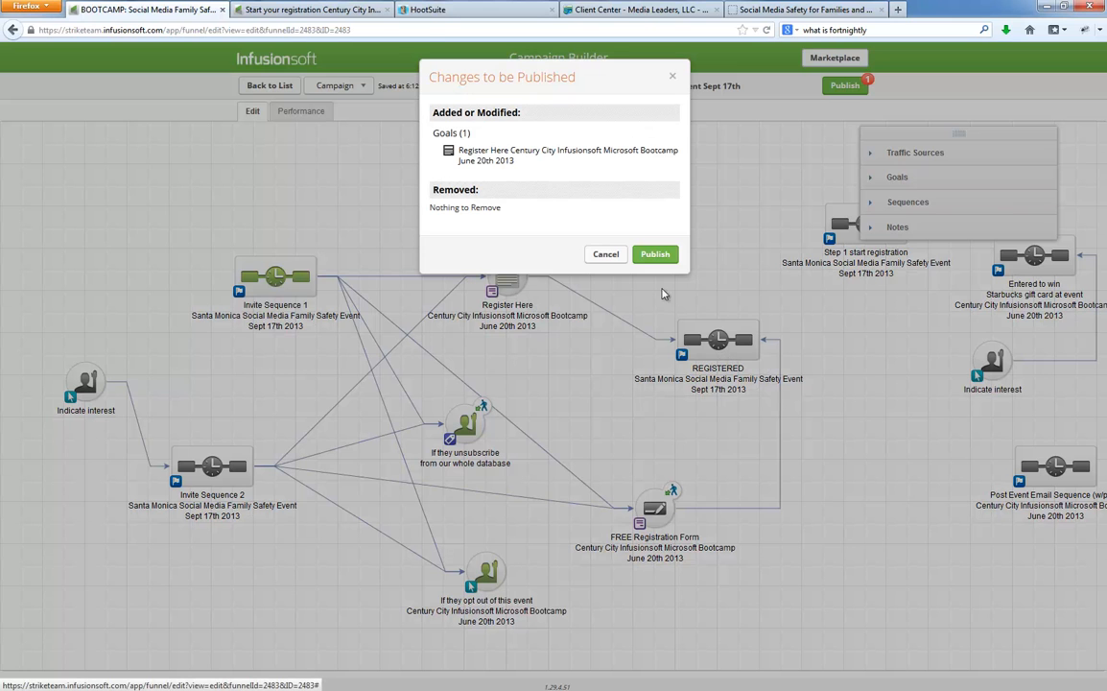
left_click(637, 256)
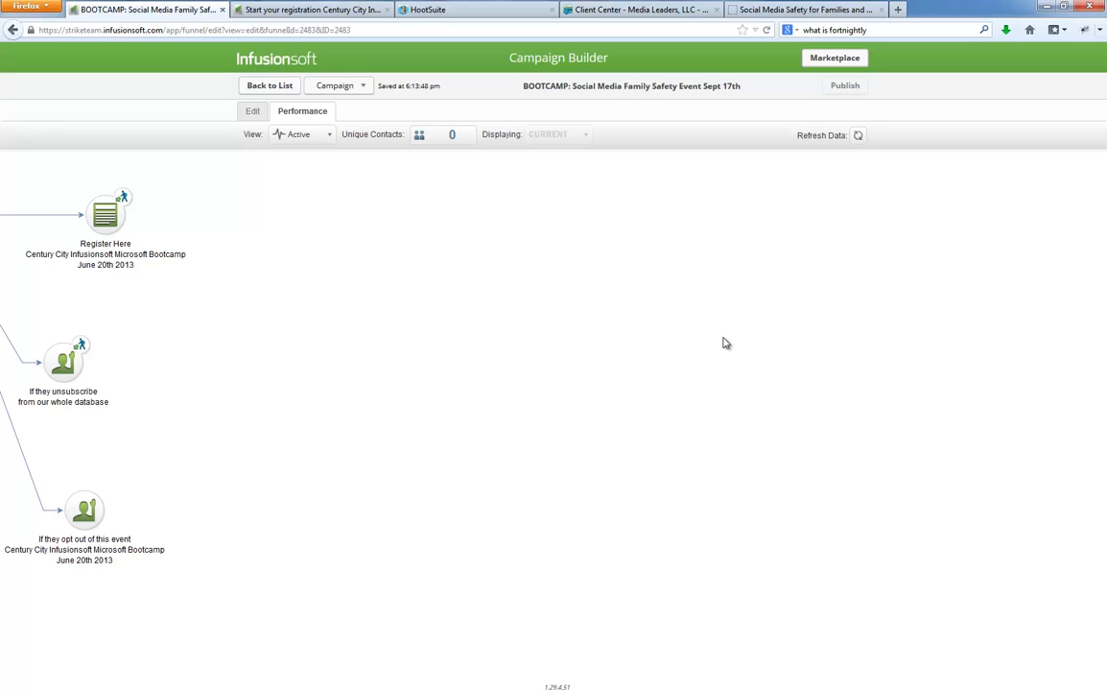
Step: Return to the Campaigns list and look at the entry for the Sept 17th social media family safety event campaign
left_click(251, 111)
left_click(257, 86)
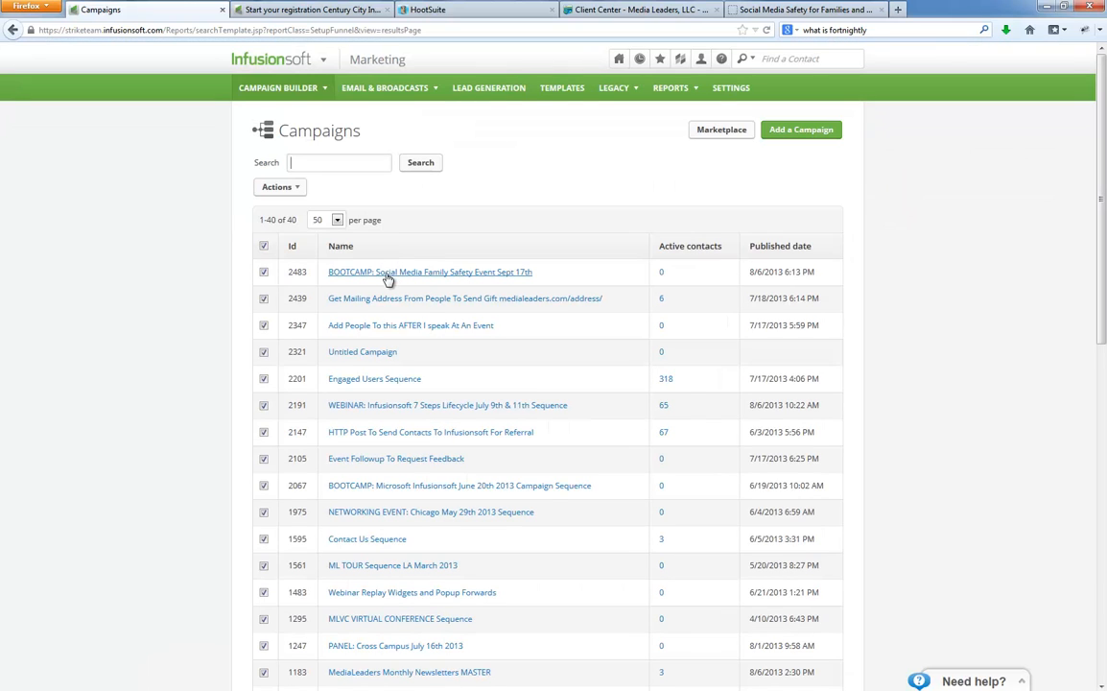
left_click_drag(326, 276, 537, 284)
left_click(539, 283)
Step: Bring the sticky note listing tags and the Family Safety Membership subscription model onto the cleared desktop, review it, and restore the full-size browser
left_click_drag(906, 17, 748, 94)
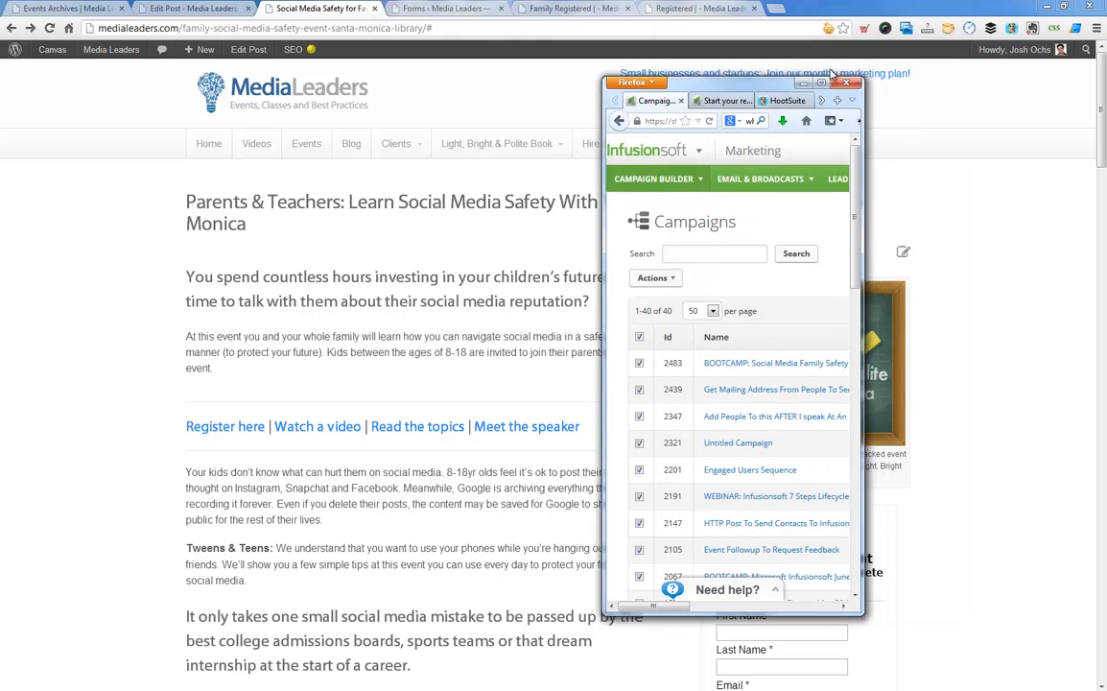
left_click(1045, 6)
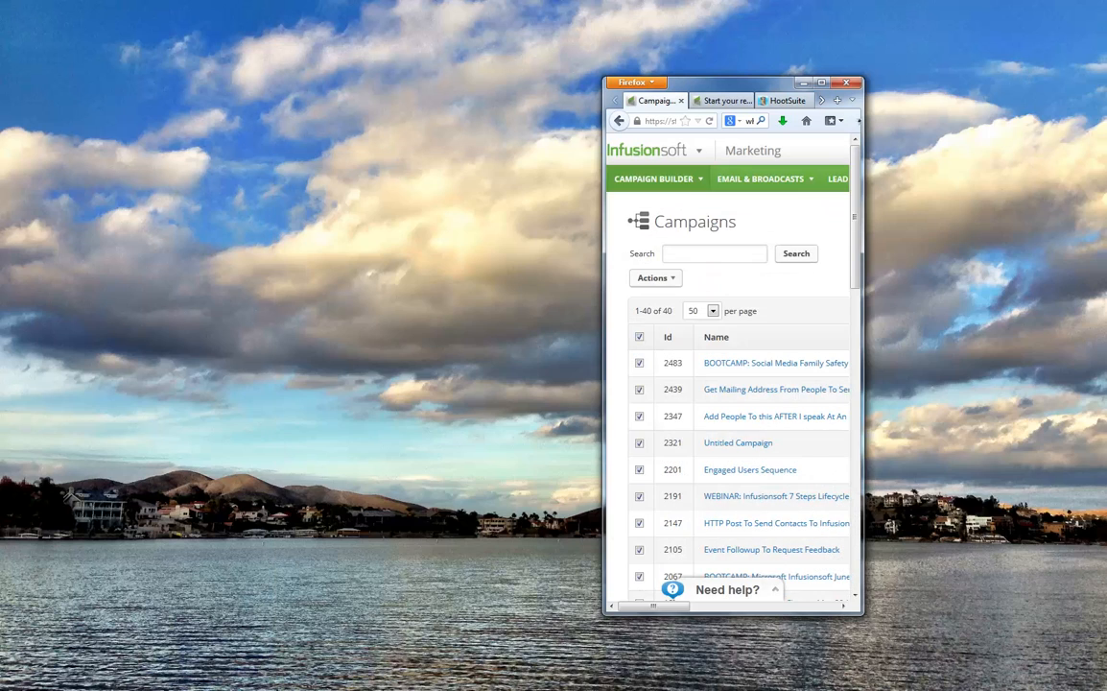
left_click_drag(1106, 190, 424, 186)
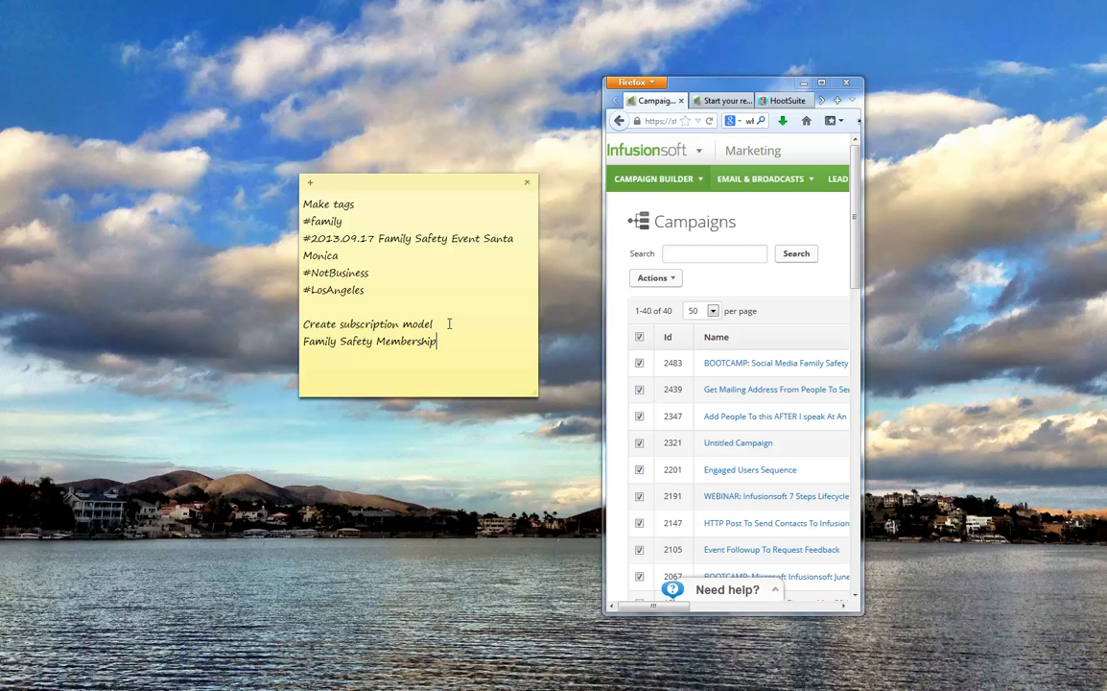
key("Left")
key("Left")
key("Left")
key("Left")
key("Left")
key("Left")
key("Left")
key("Left")
left_click(821, 82)
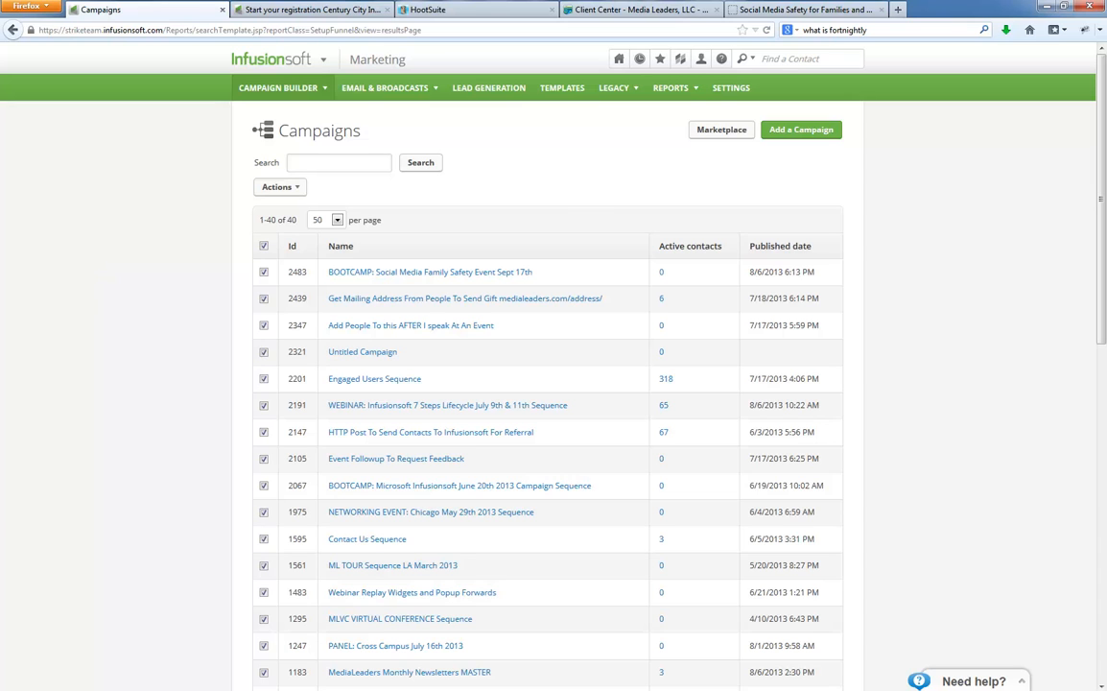
Step: Open the Hire Us page from the live event page and look through the mentorship program's monthly curriculum
left_click(768, 10)
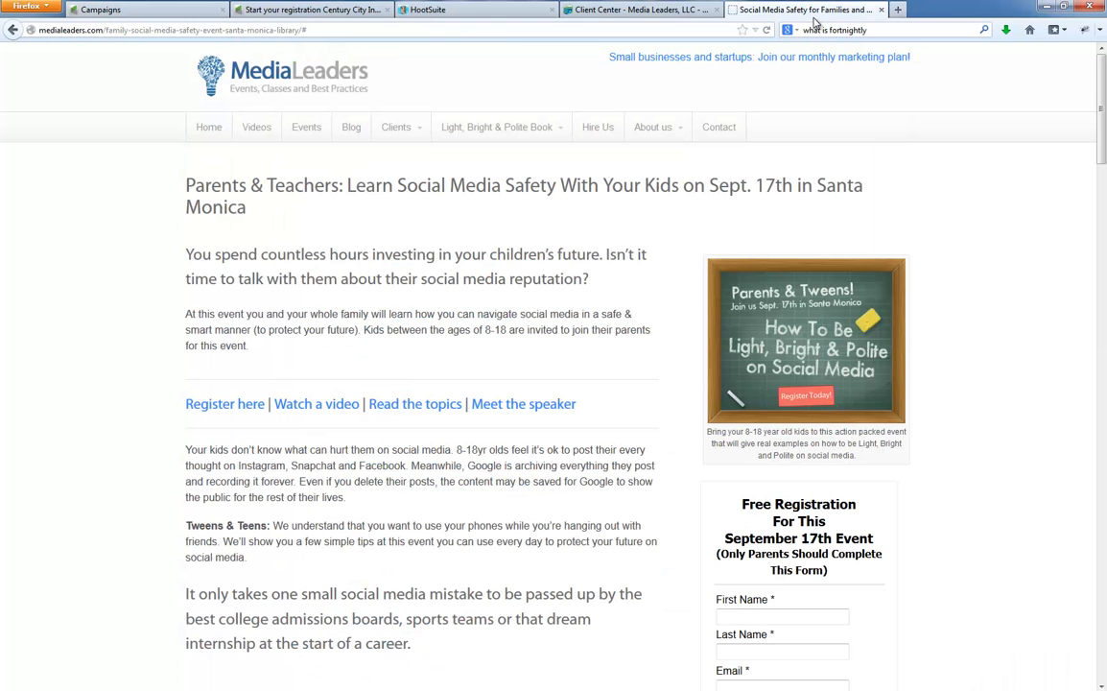
left_click(601, 134)
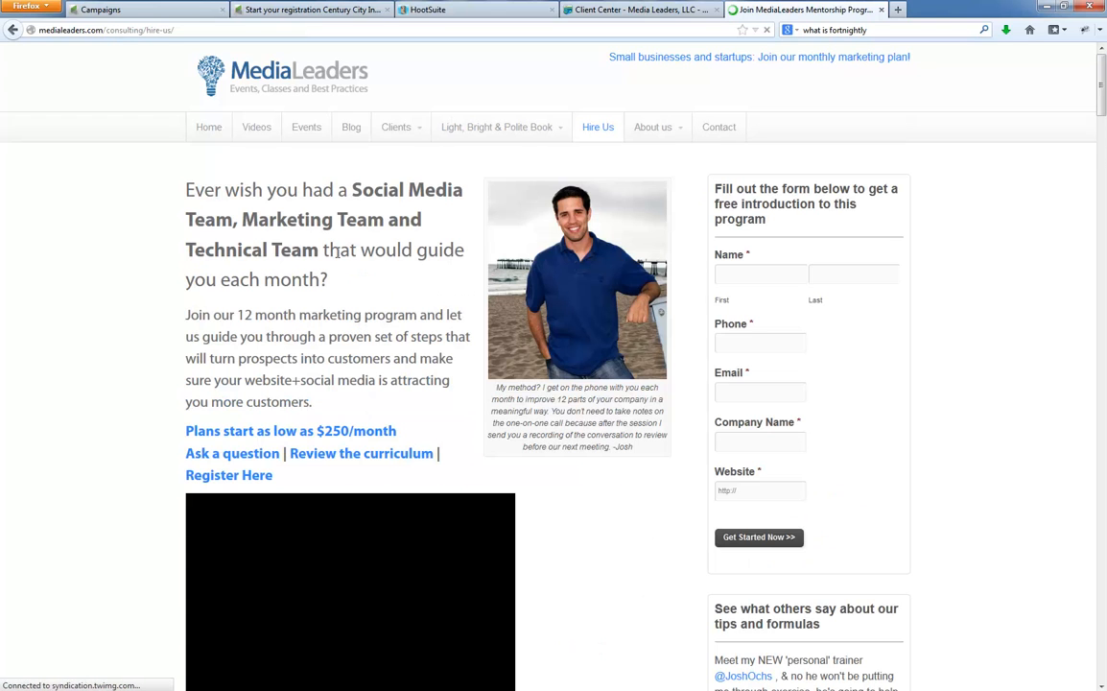
scroll(336, 252, "down", 3)
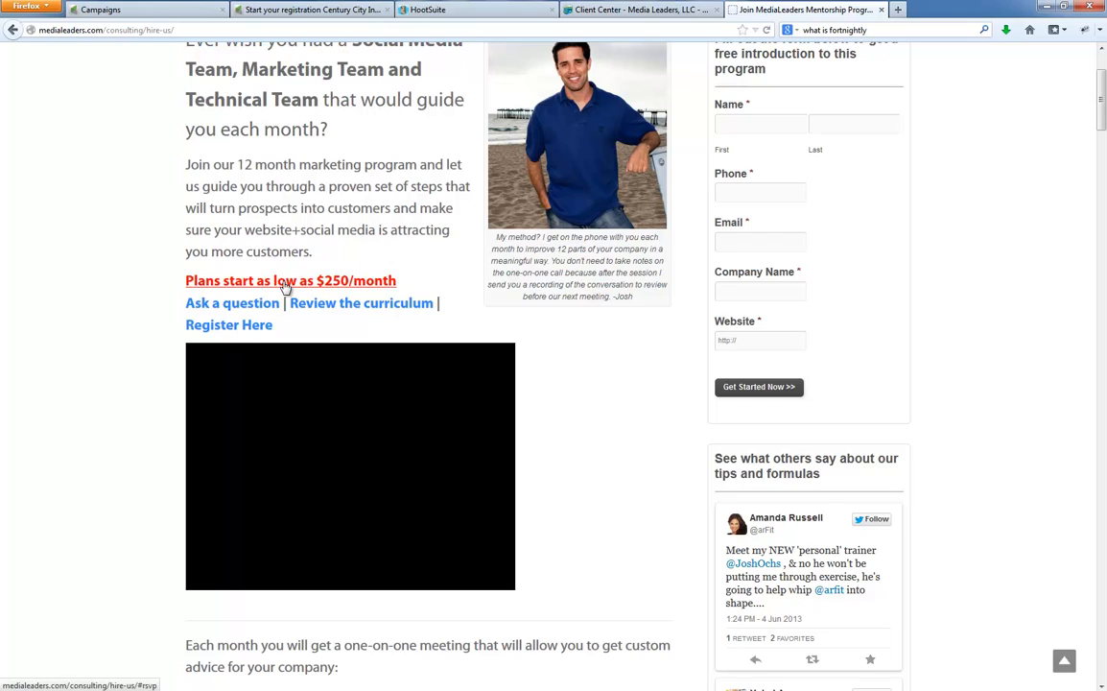
scroll(137, 289, "down", 15)
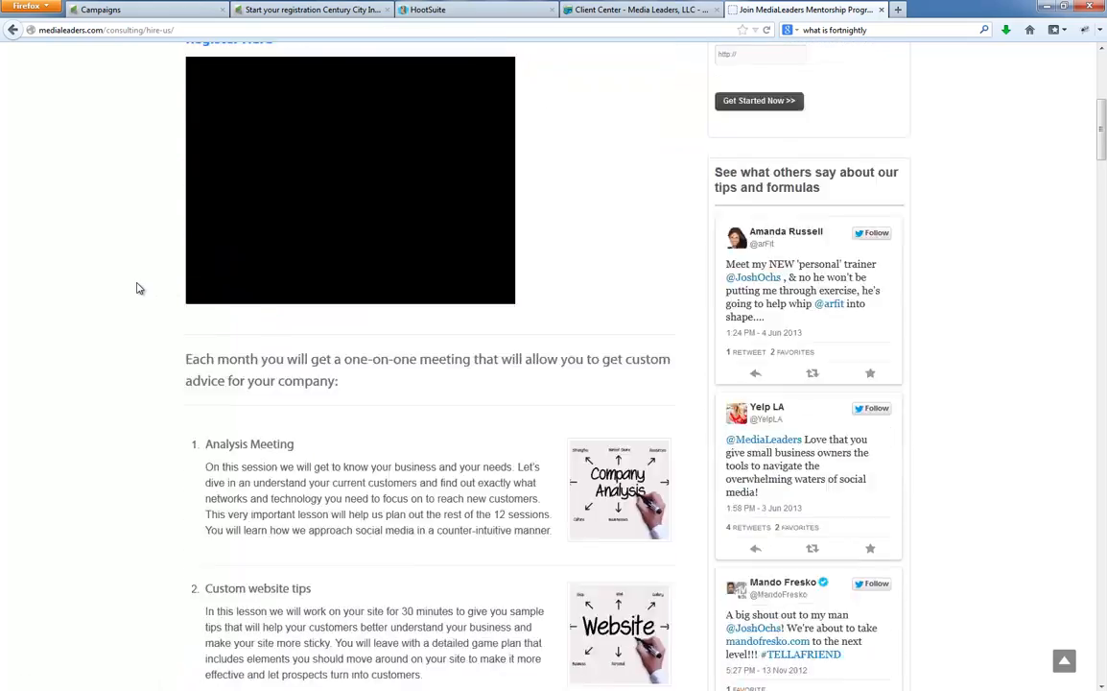
scroll(136, 289, "down", 4)
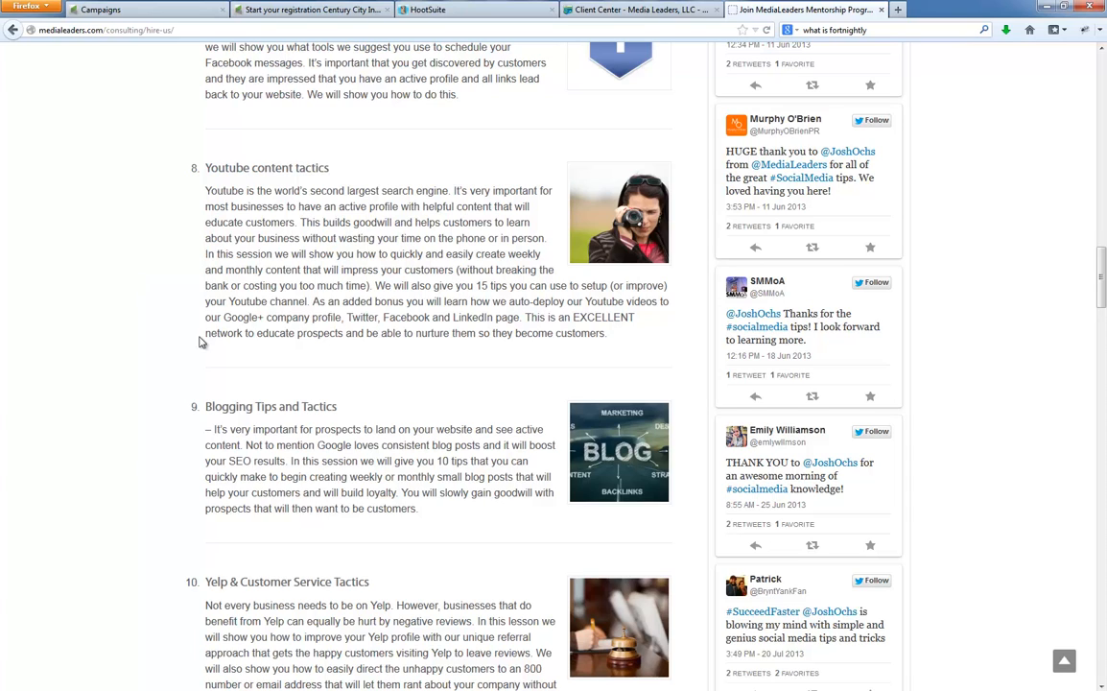
scroll(281, 352, "up", 19)
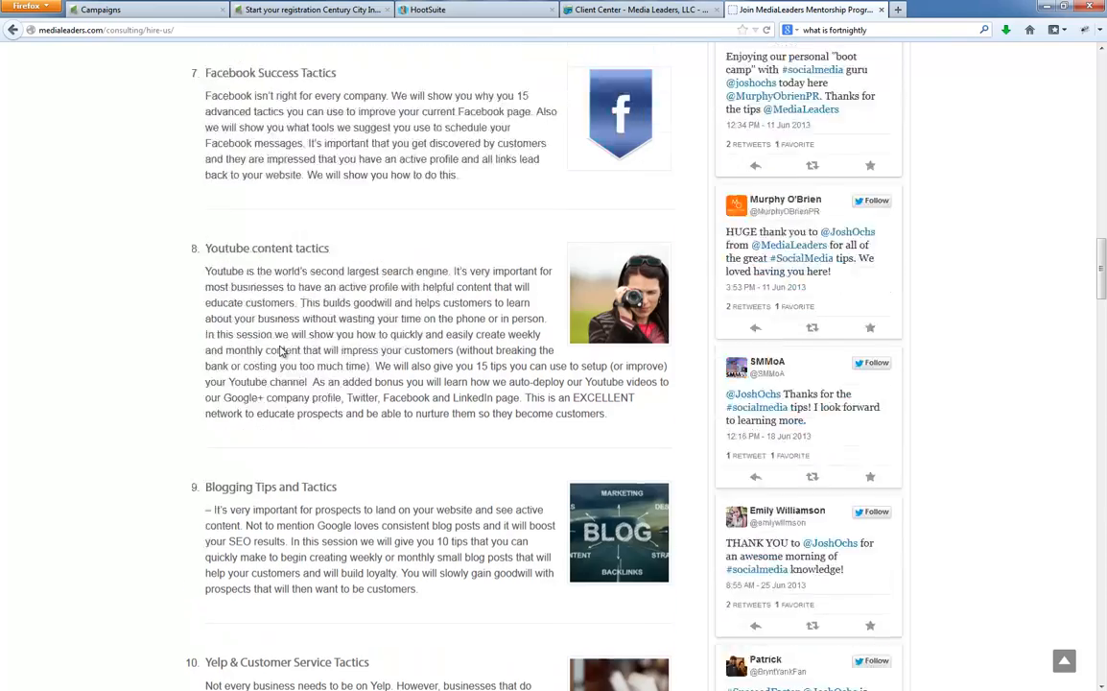
scroll(280, 351, "up", 2)
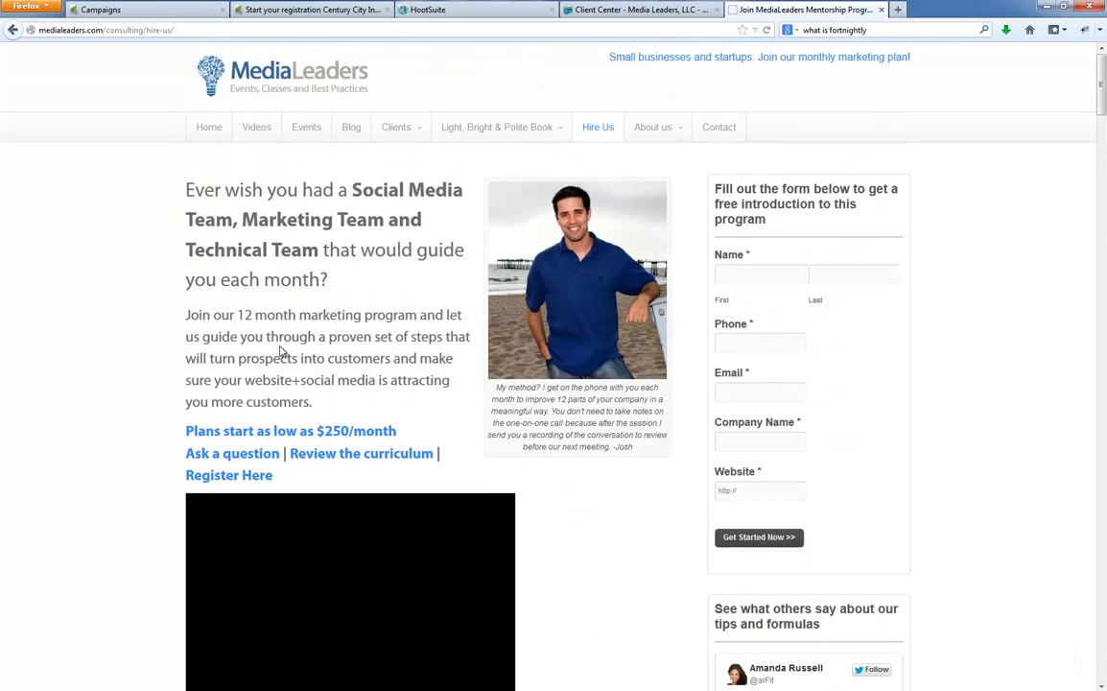
mouse_move(506, 128)
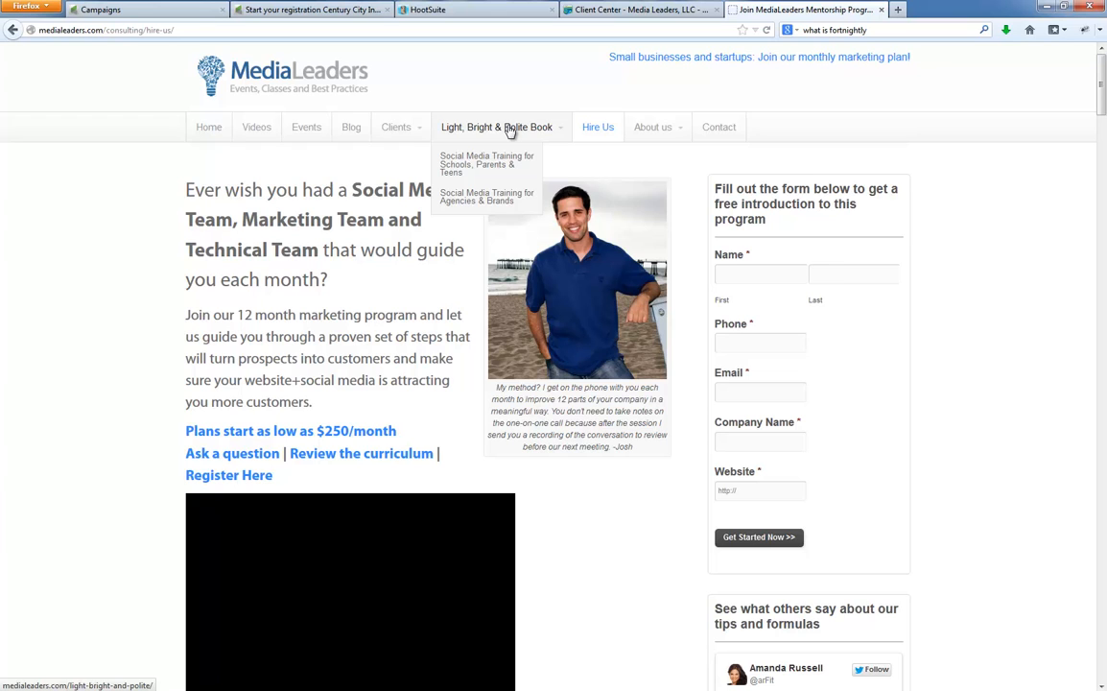
left_click_drag(295, 263, 342, 280)
left_click(352, 279)
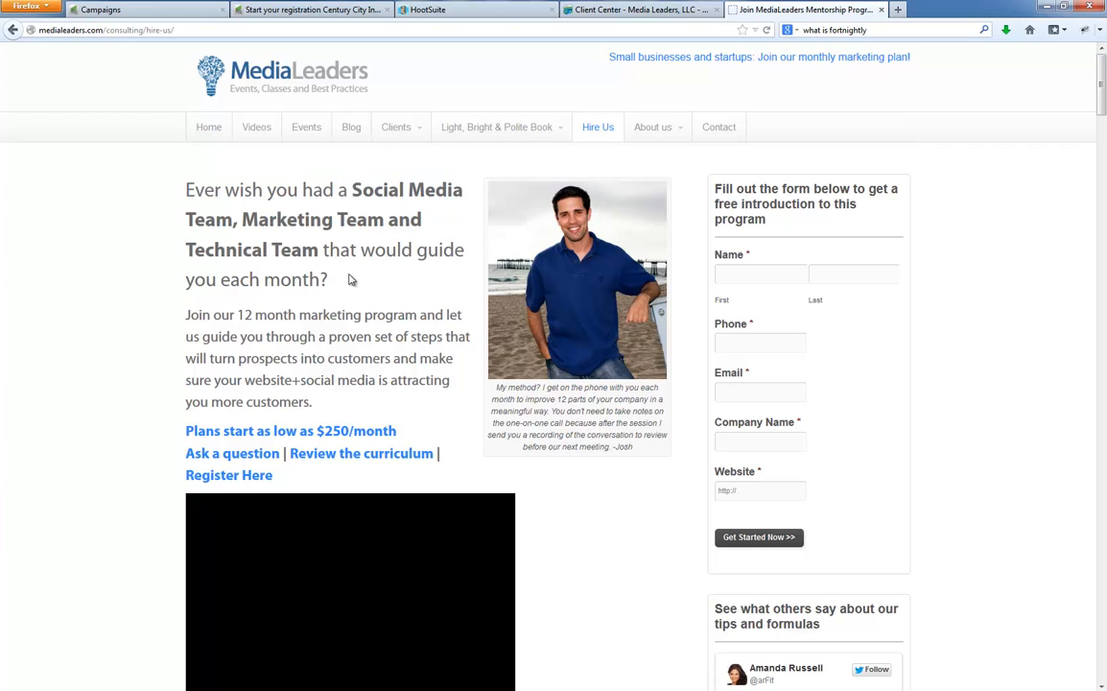
triple_click(294, 249)
left_click(190, 181)
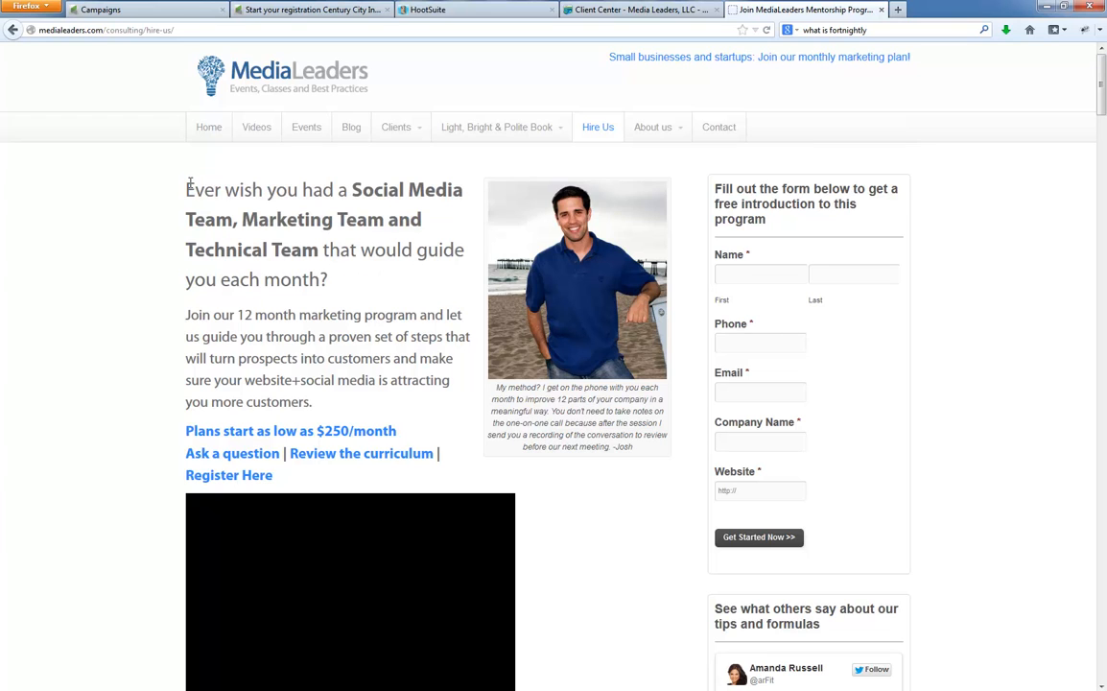